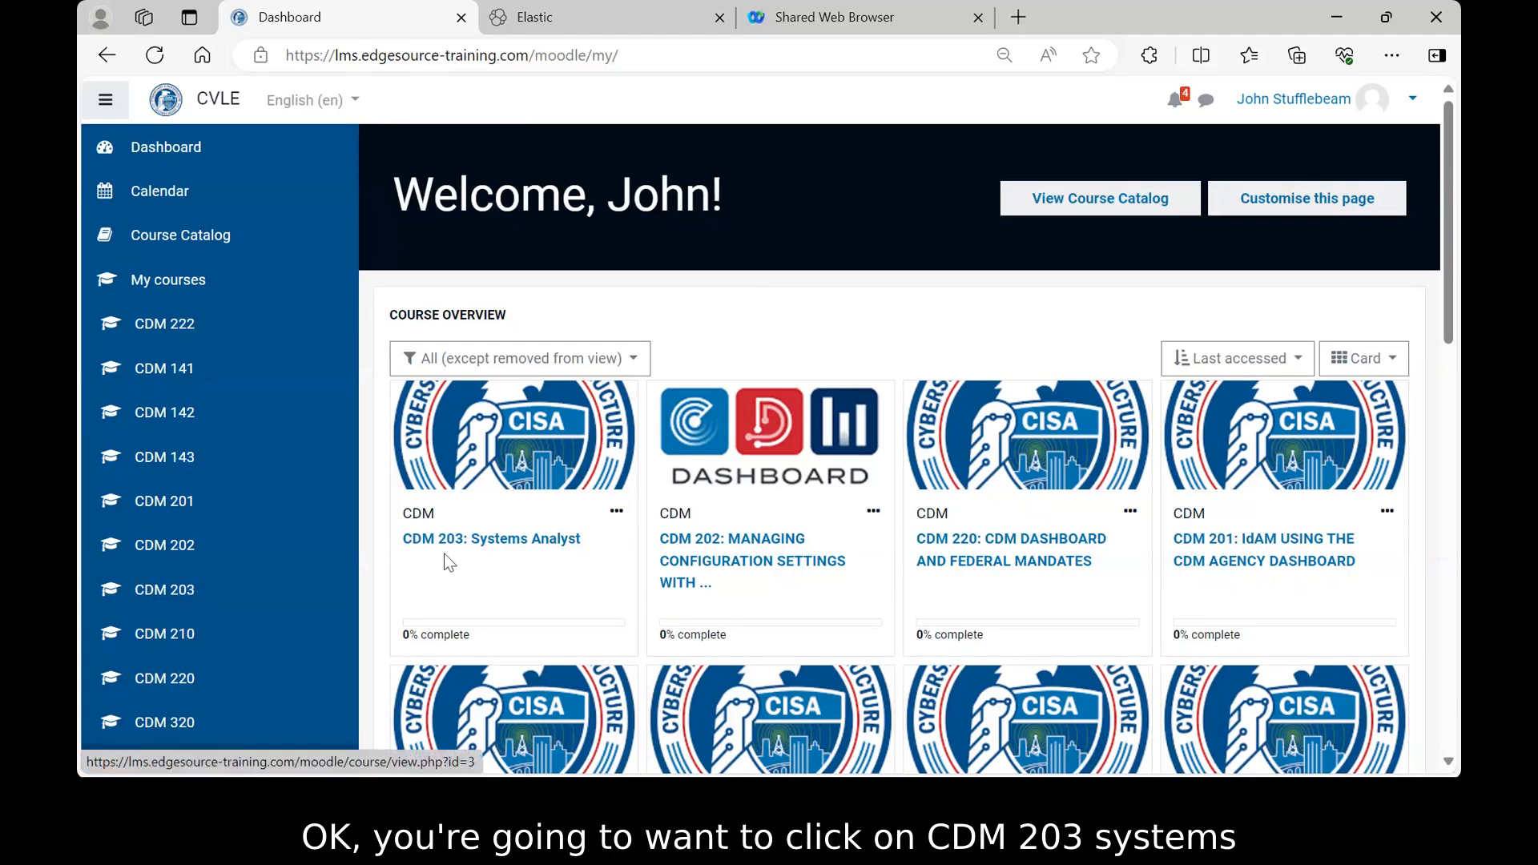
- Open the CDM 203: Systems Analyst course and scroll down to its Student Range section
left_click(503, 541)
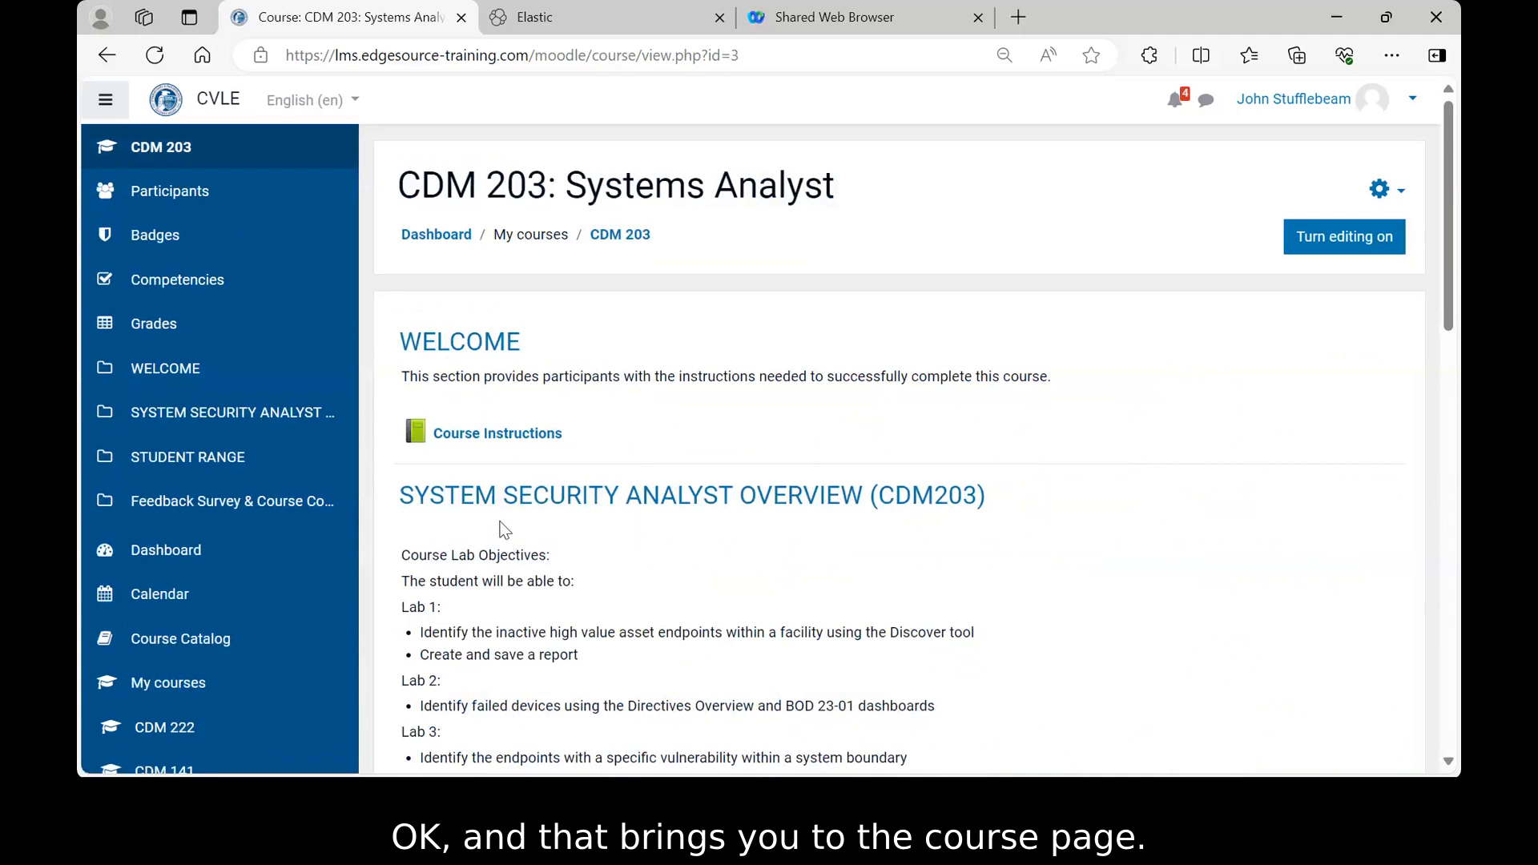
scroll(1073, 463, "down", 3)
scroll(1073, 463, "down", 3)
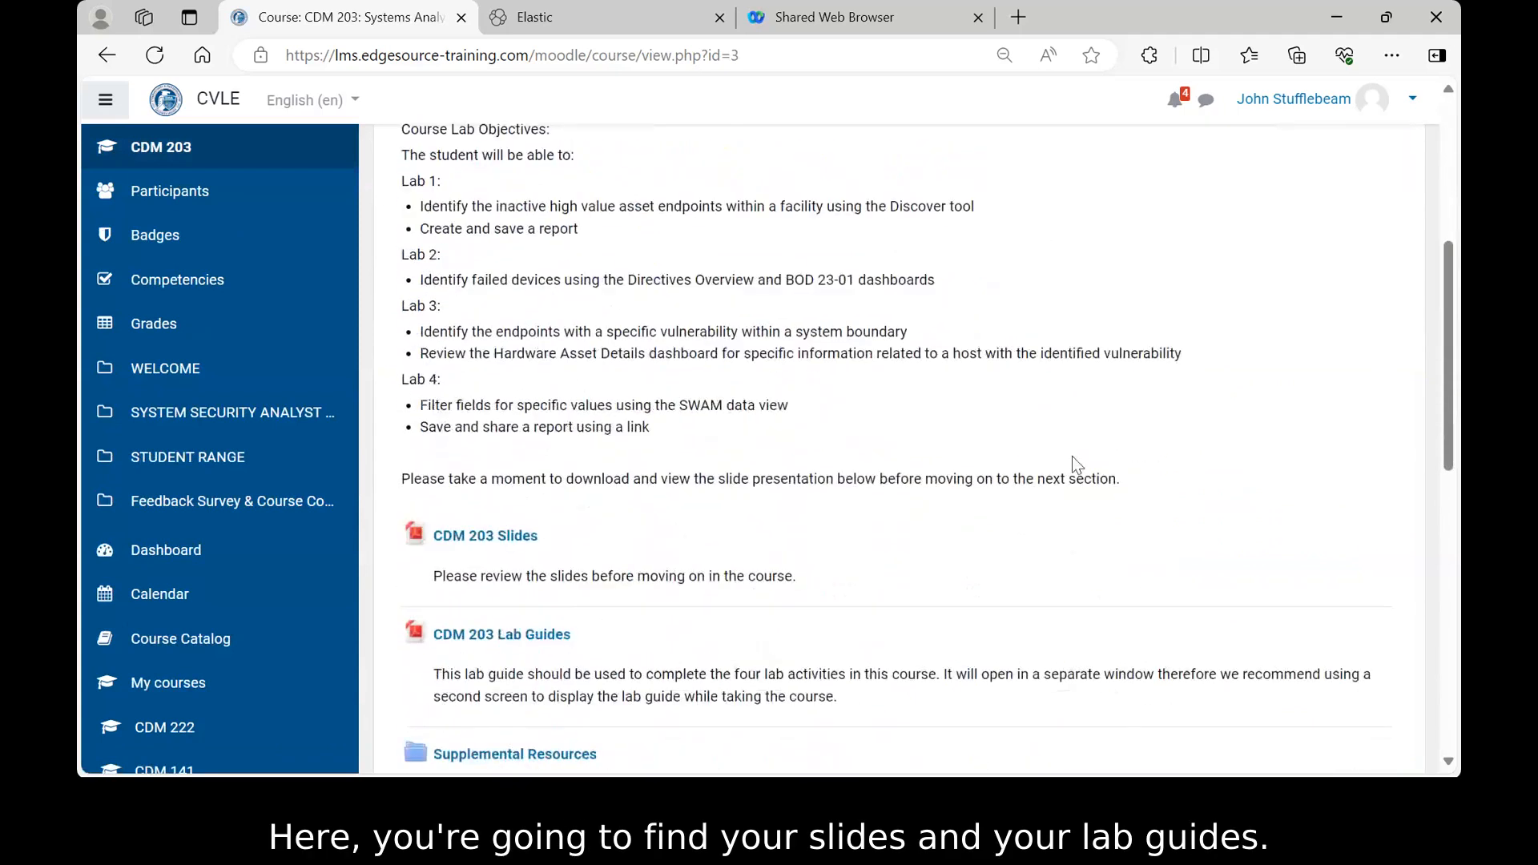
scroll(1076, 445, "down", 3)
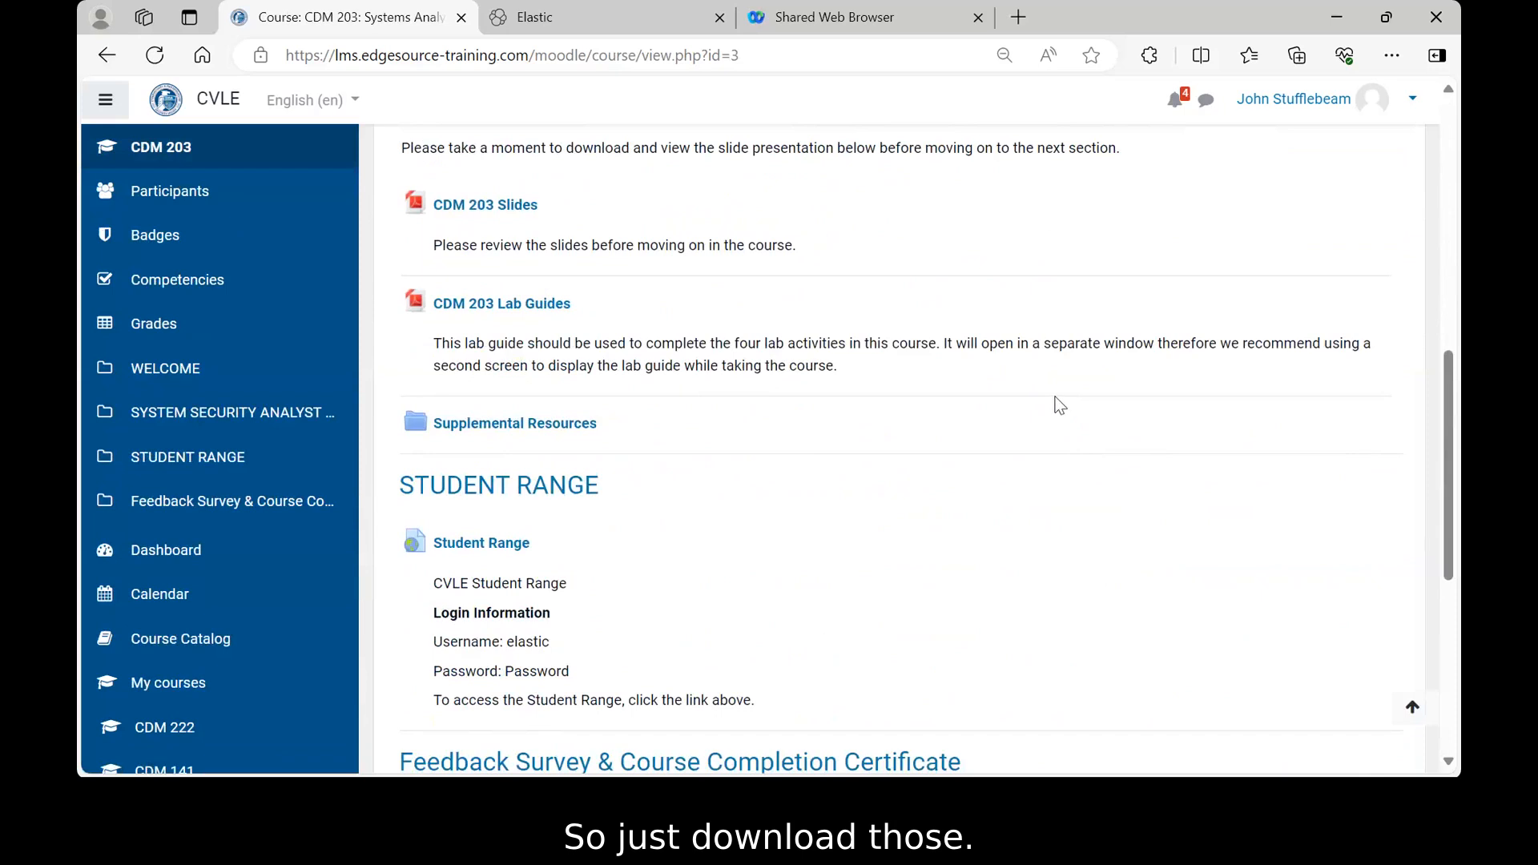
scroll(1060, 403, "up", 1)
scroll(1056, 400, "down", 1)
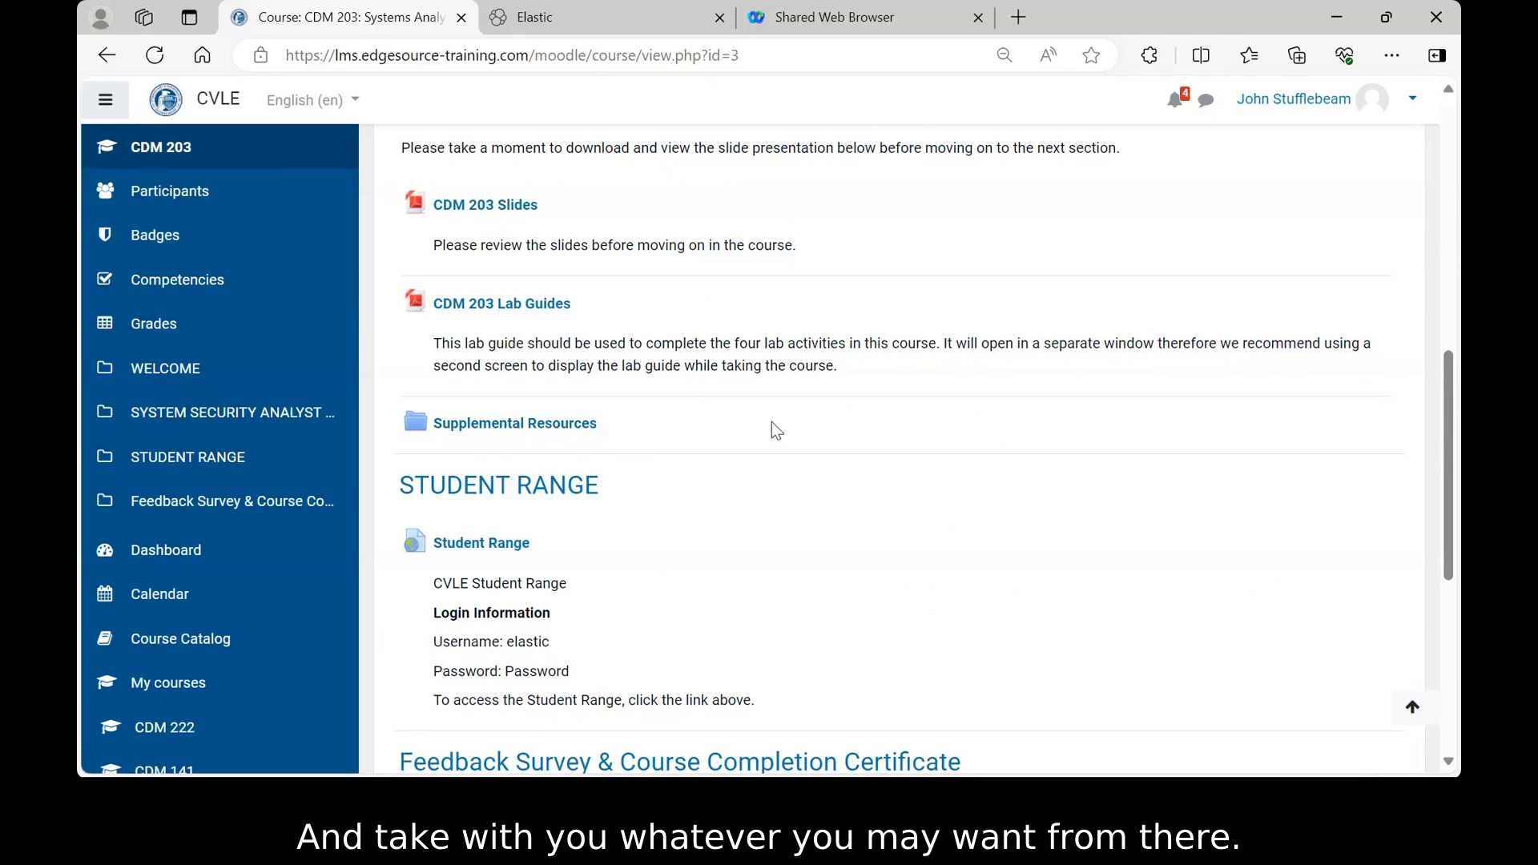
scroll(858, 438, "down", 3)
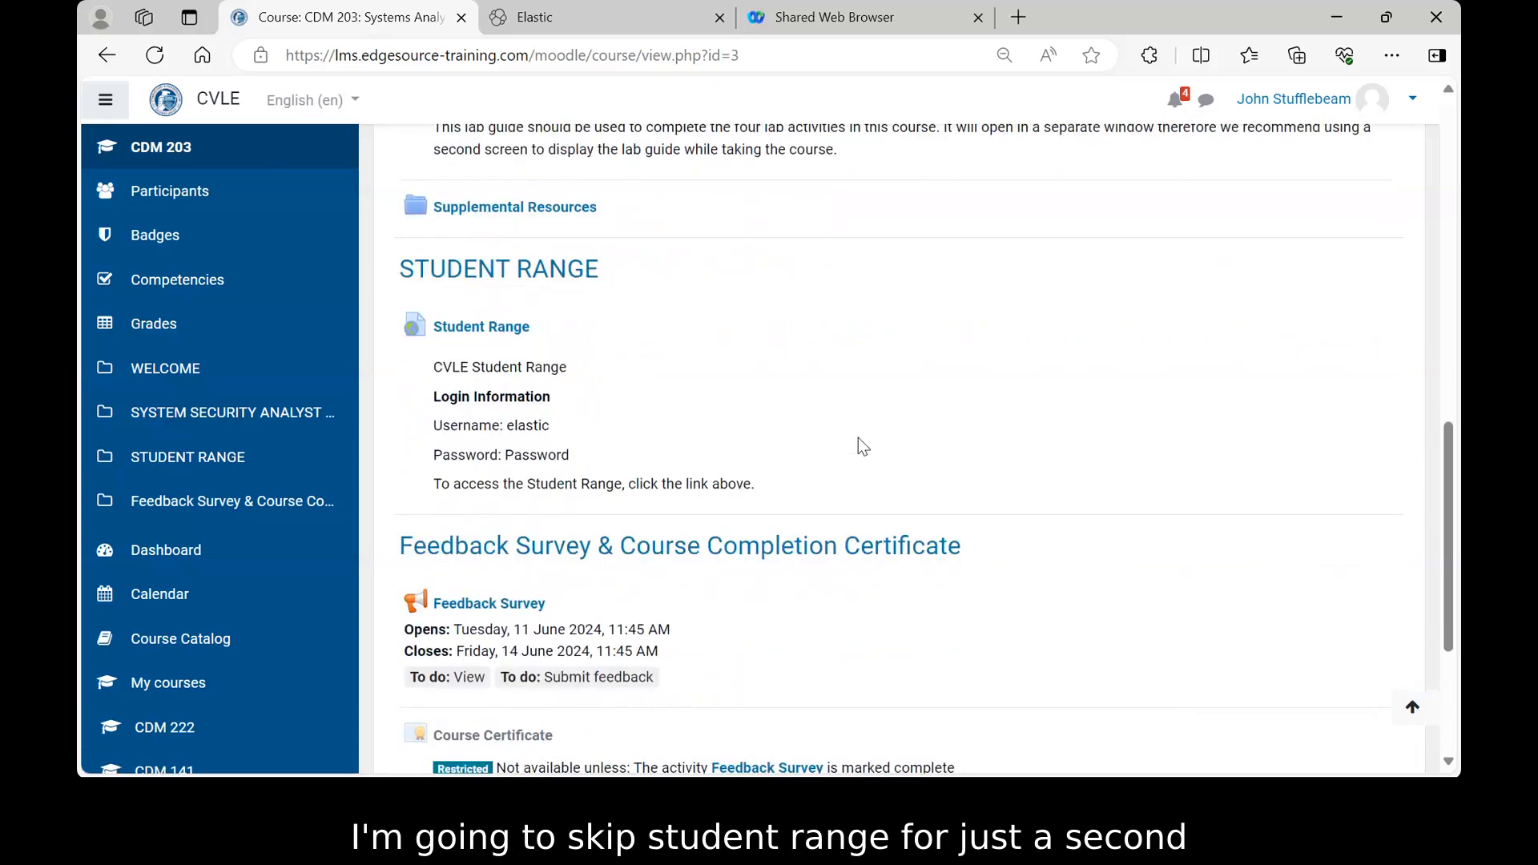
scroll(872, 443, "down", 3)
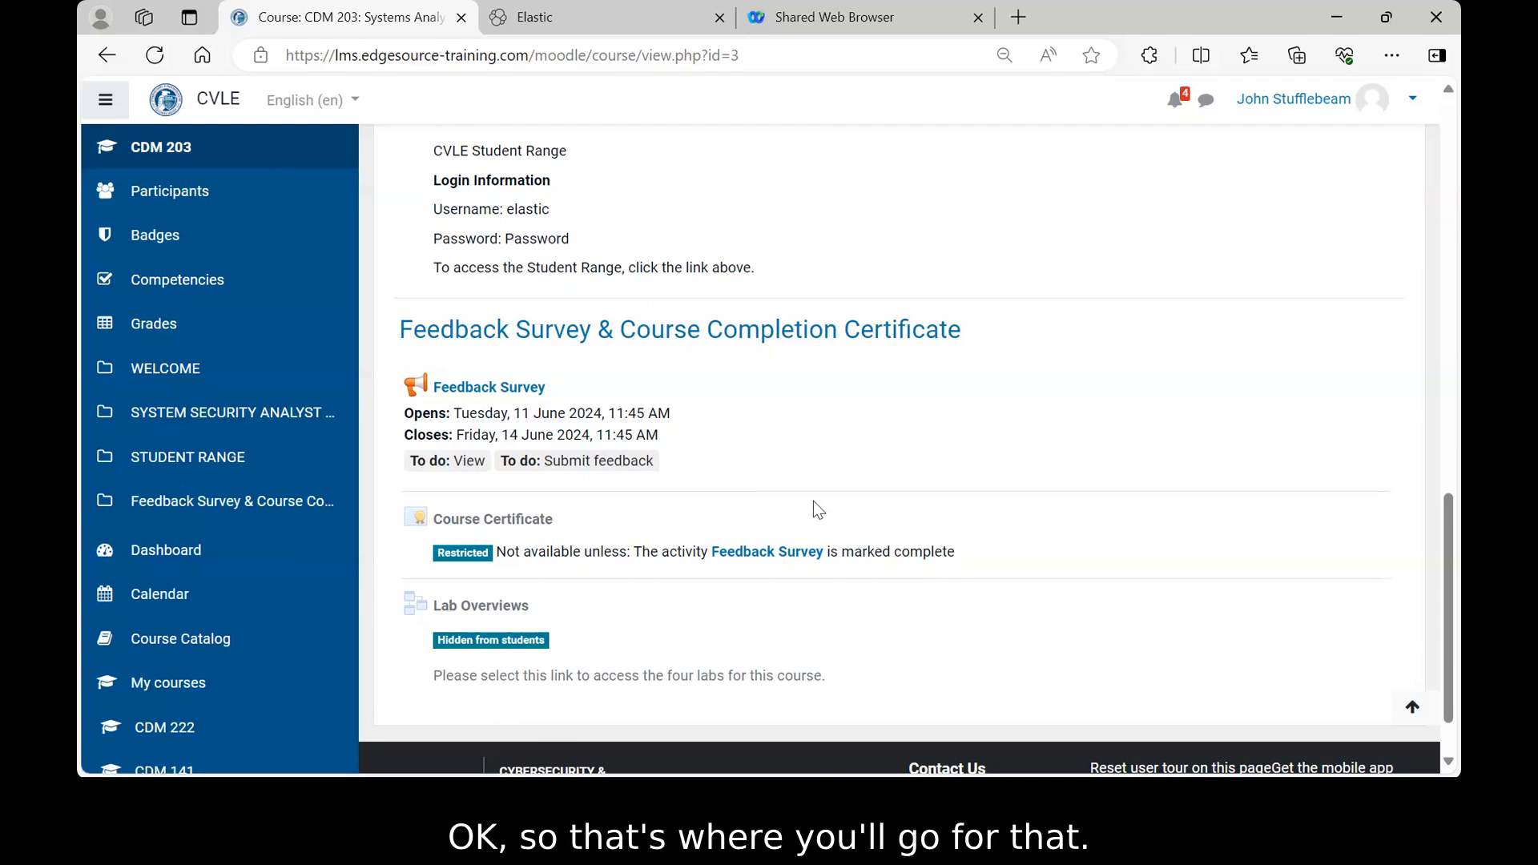
scroll(813, 496, "up", 4)
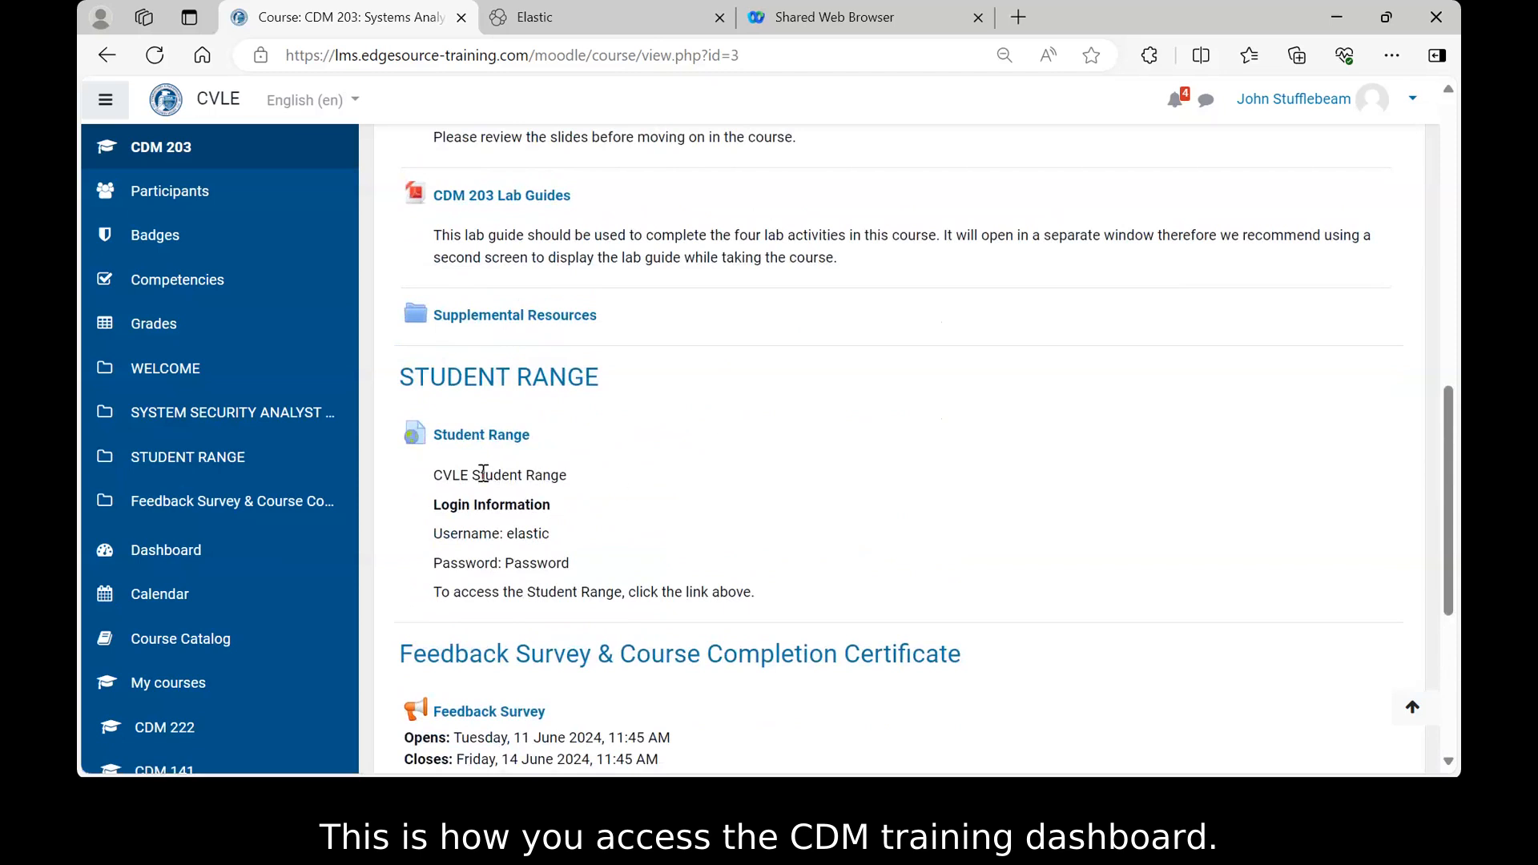
- Launch the Student Range so the Elastic login page opens in a new tab
left_click(459, 439)
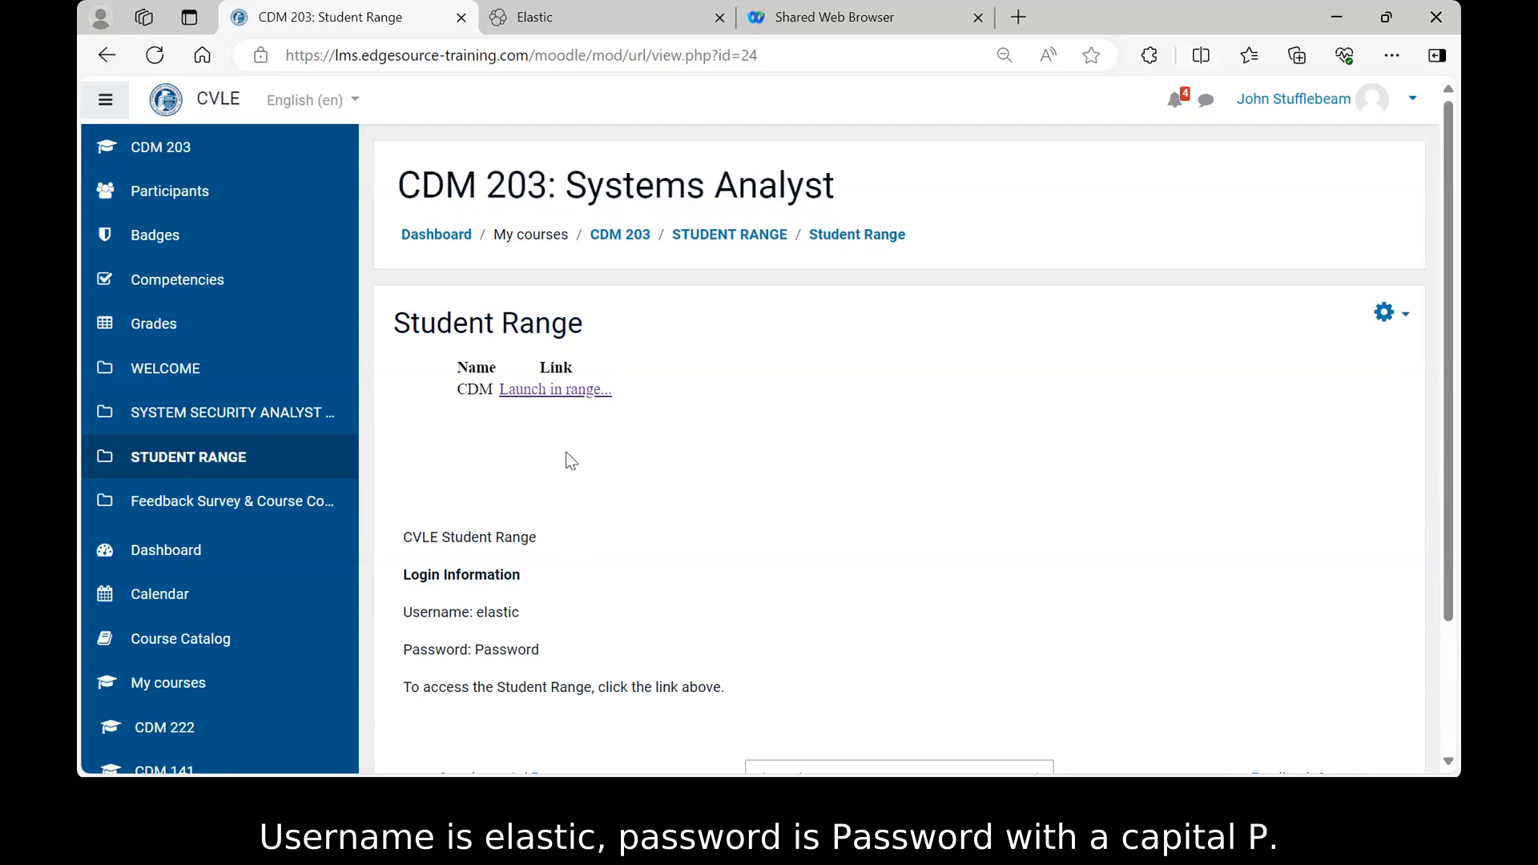
left_click(547, 398)
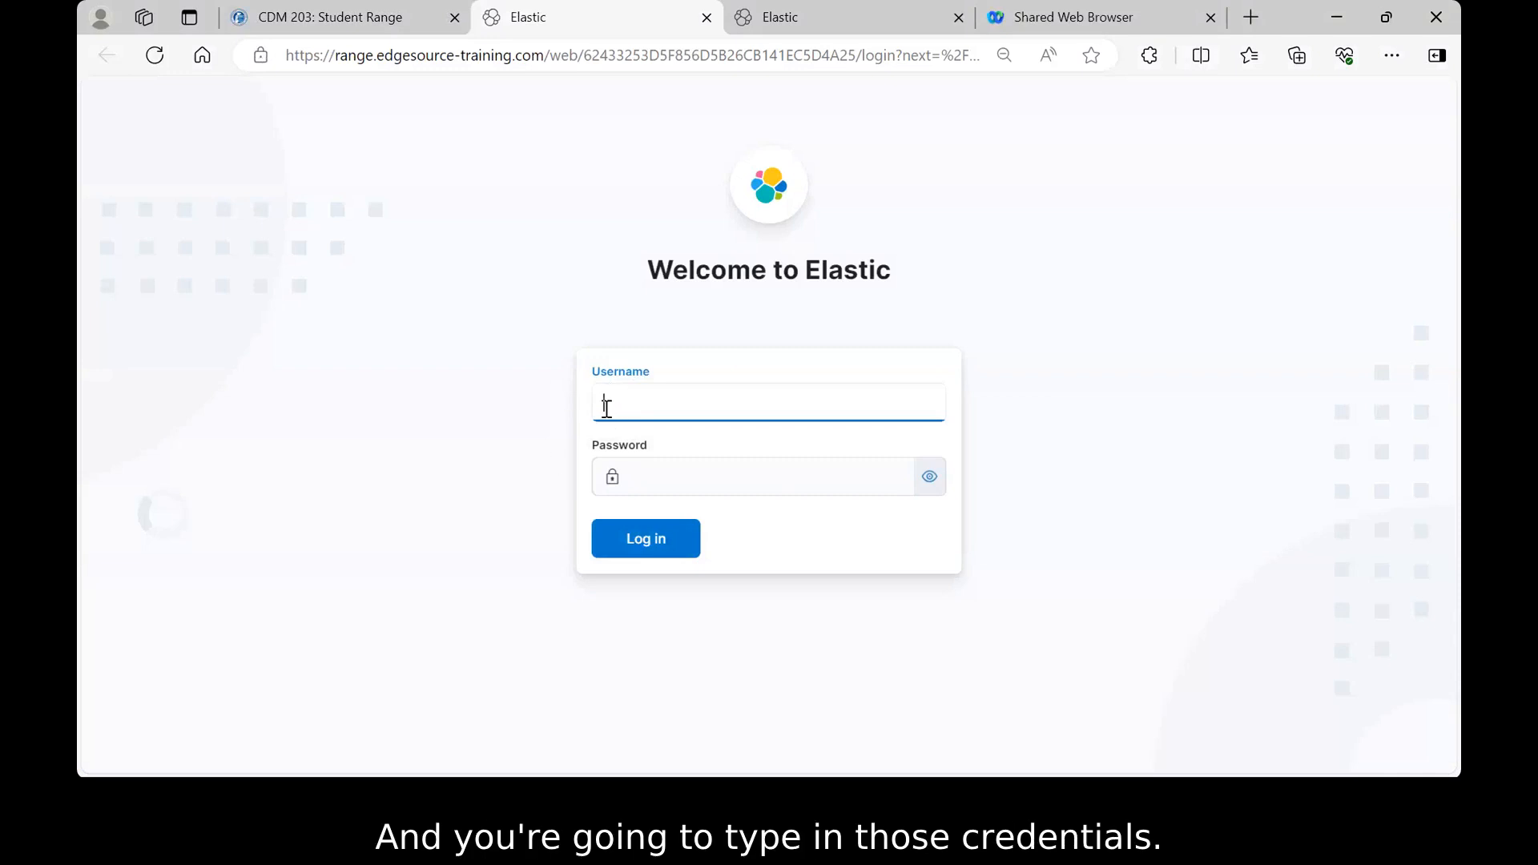
- Log in to Kibana with the range username and password, revealing the password to verify it
type("elastic")
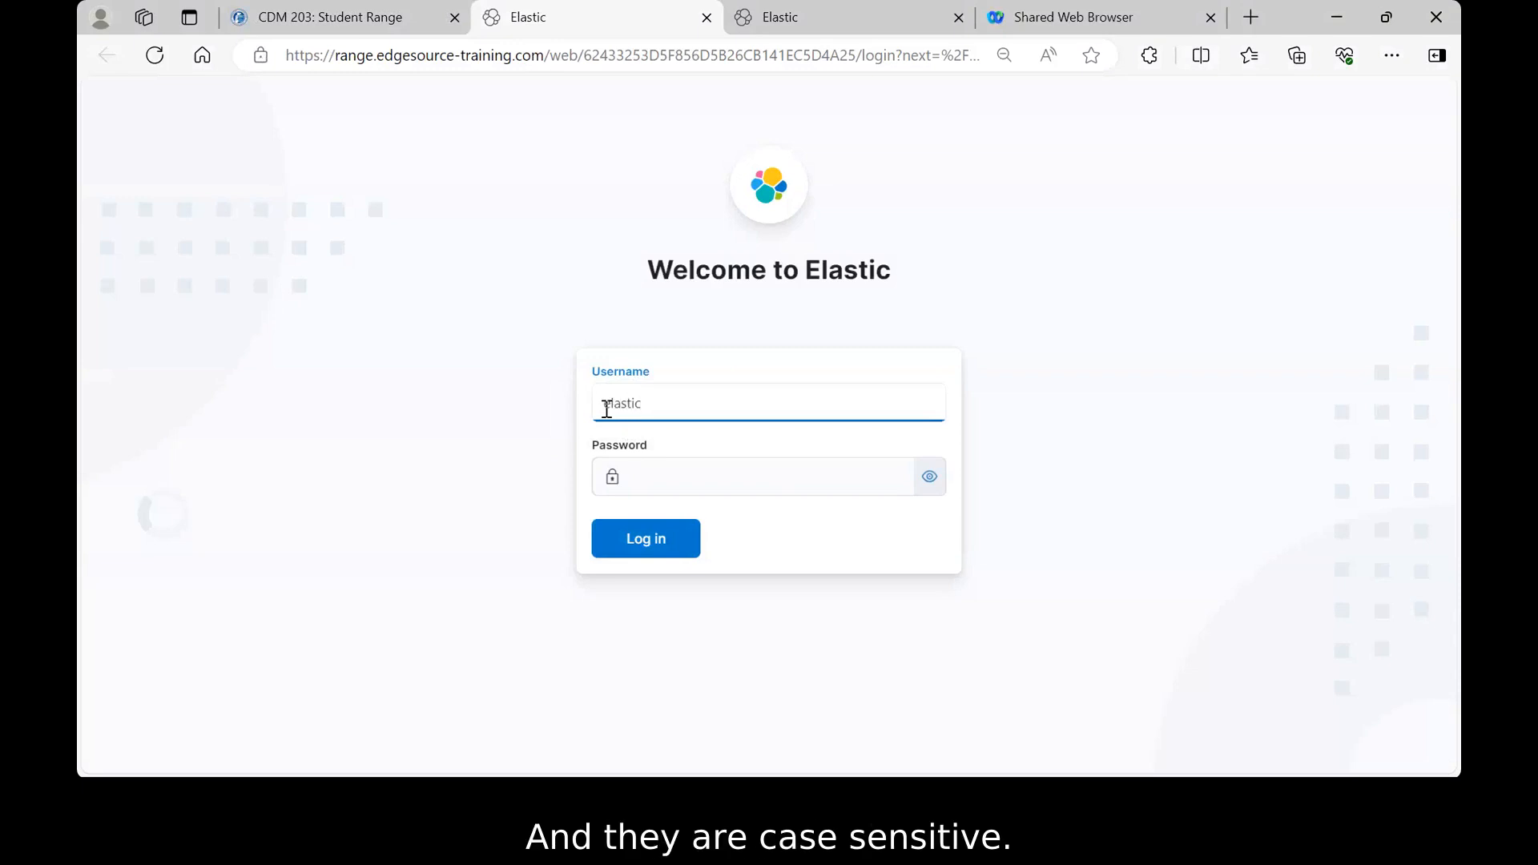
left_click(632, 479)
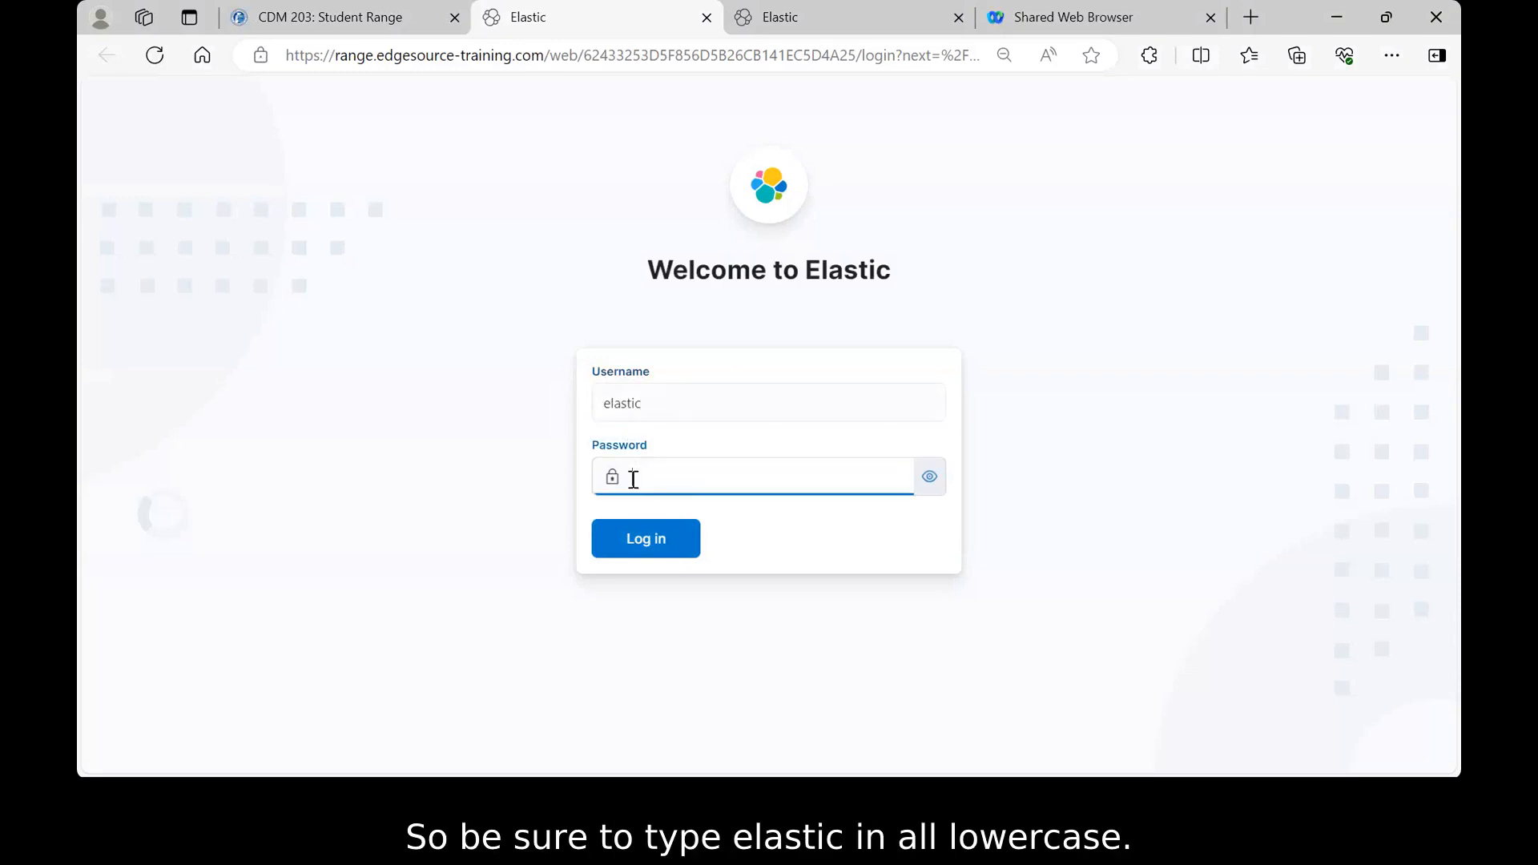
type("elastic")
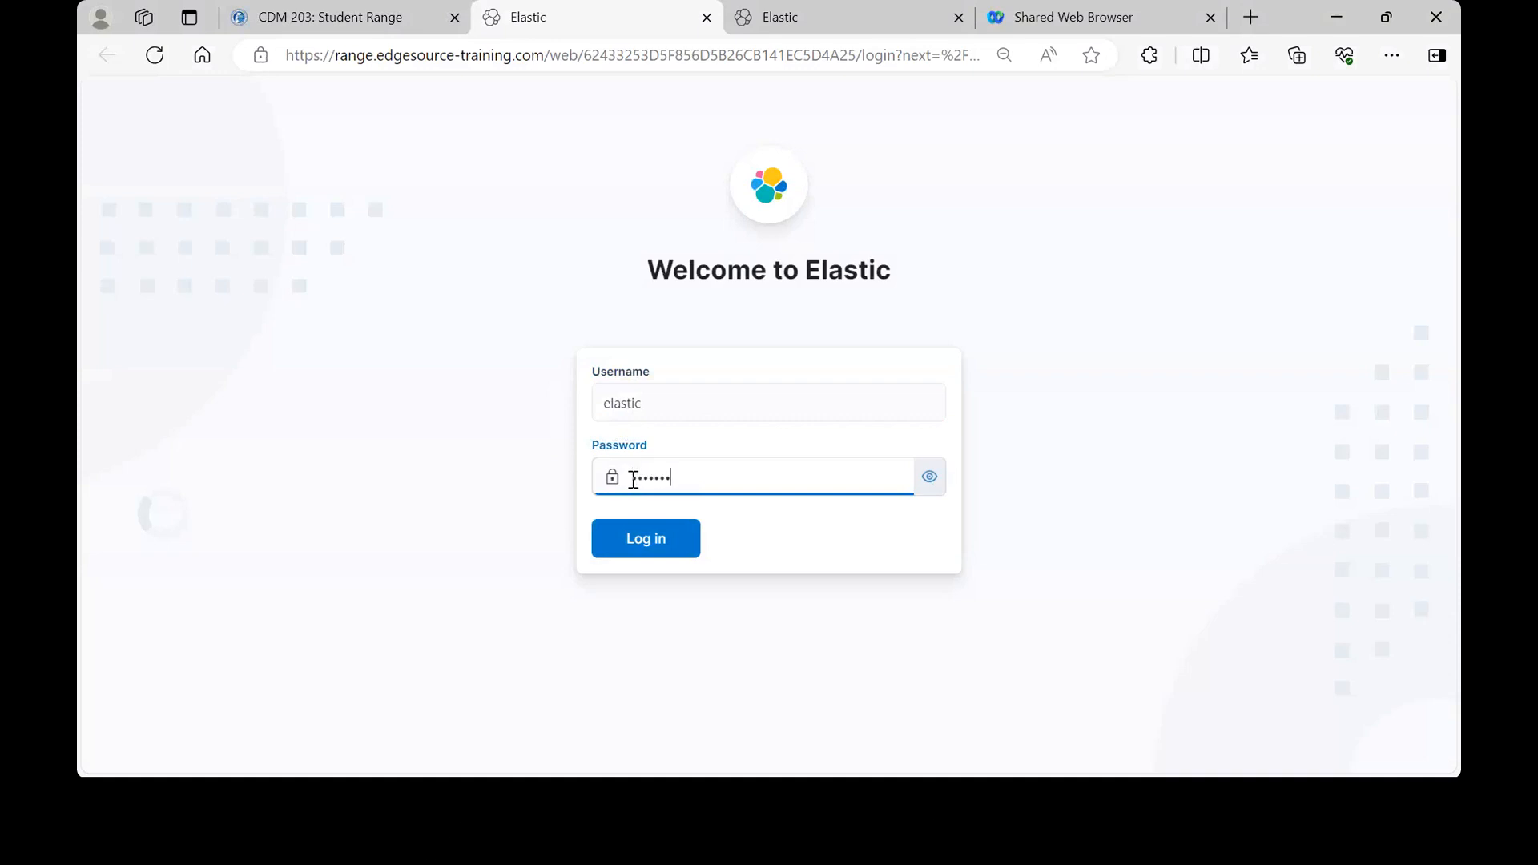
type("d")
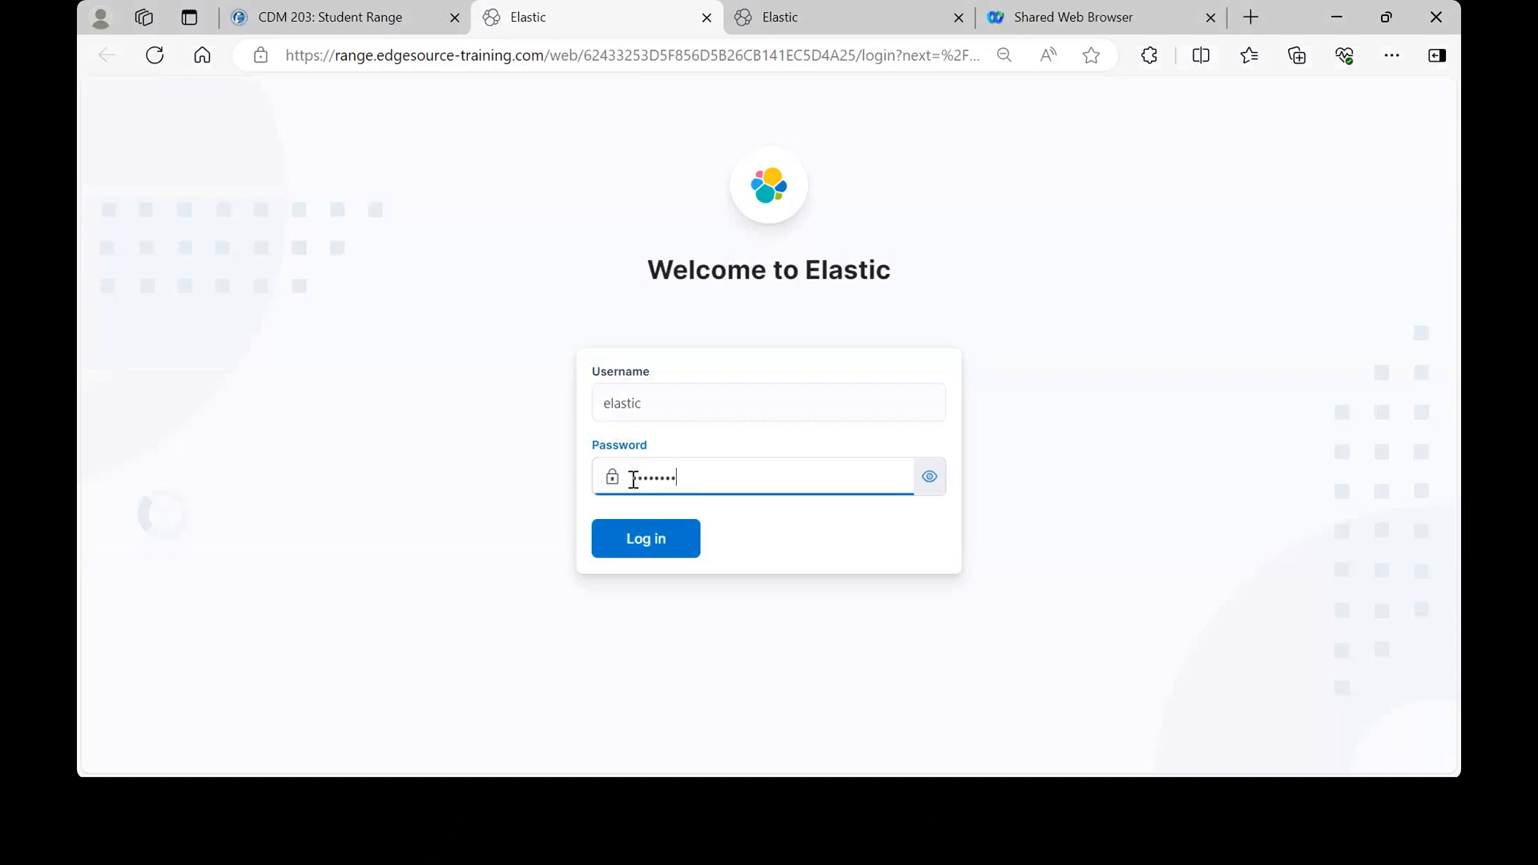
left_click(927, 489)
left_click(645, 544)
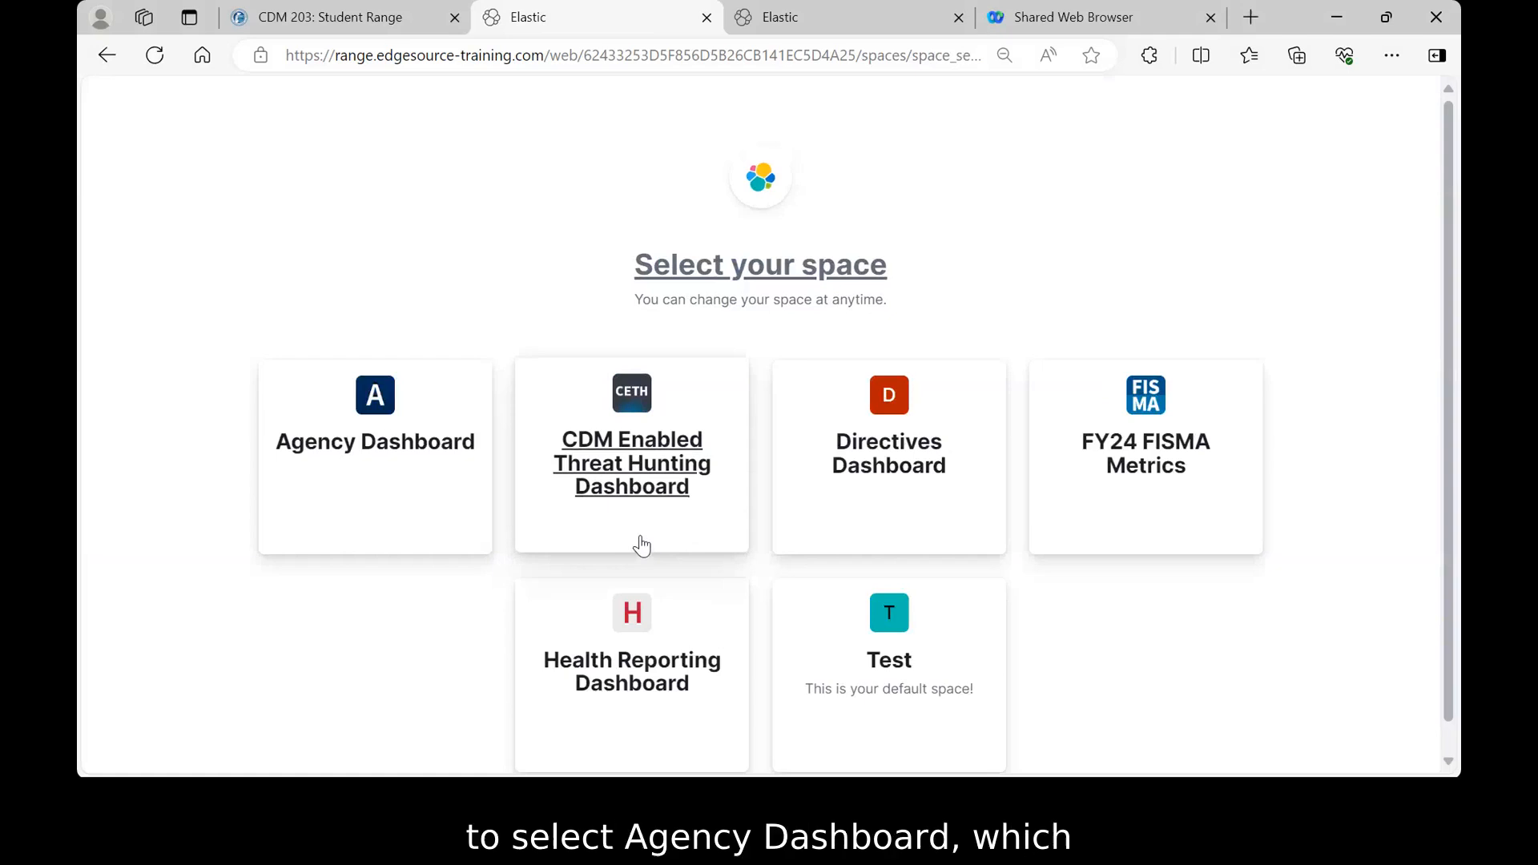
- Enter the Agency Dashboard space
left_click(373, 450)
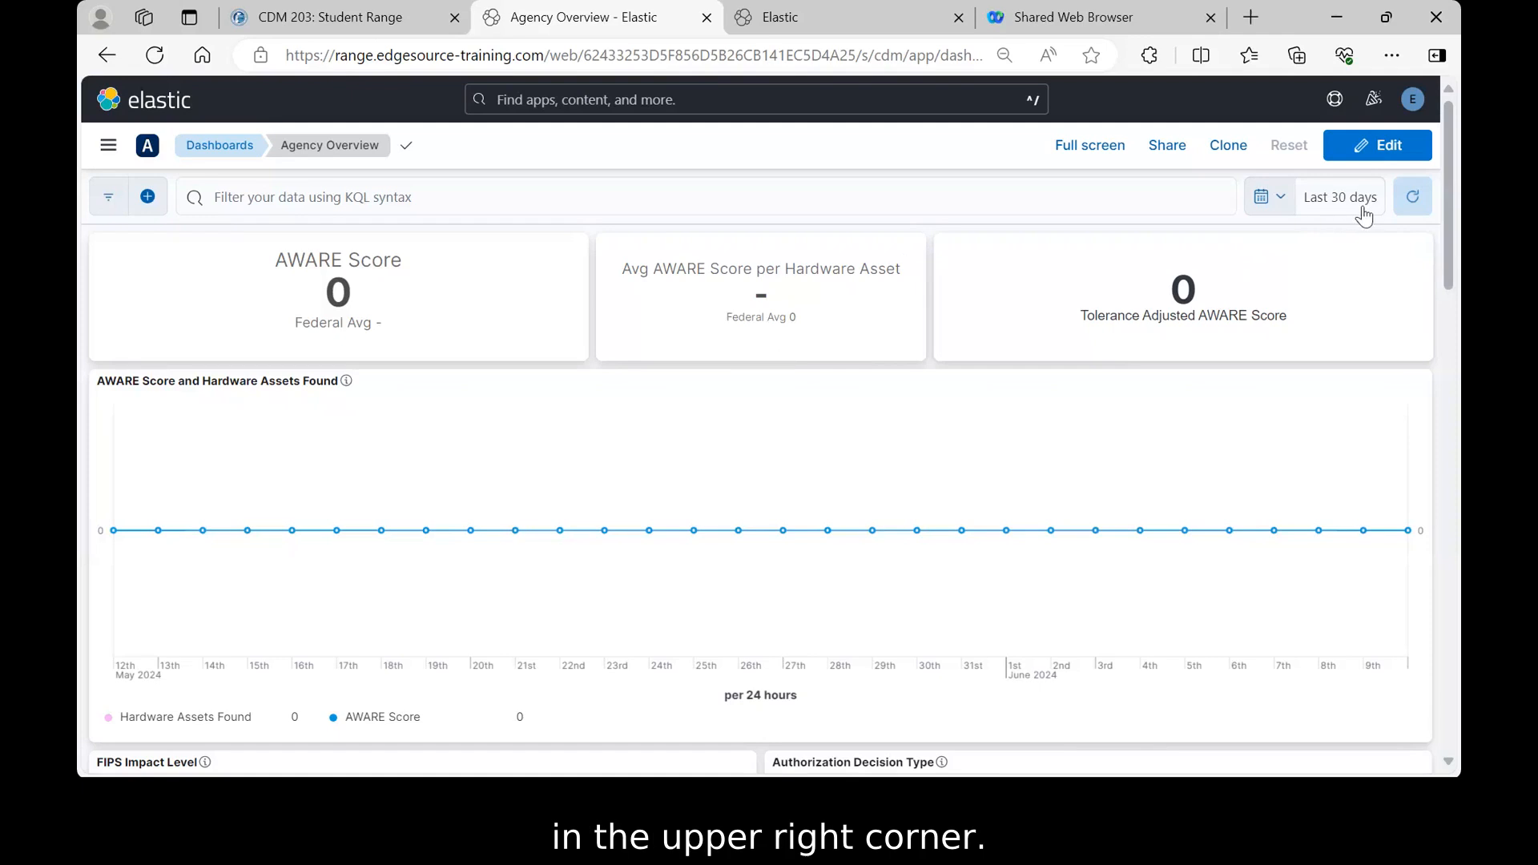
- Set the dashboard time range to Last 1 year from the Commonly used choices
left_click(1280, 199)
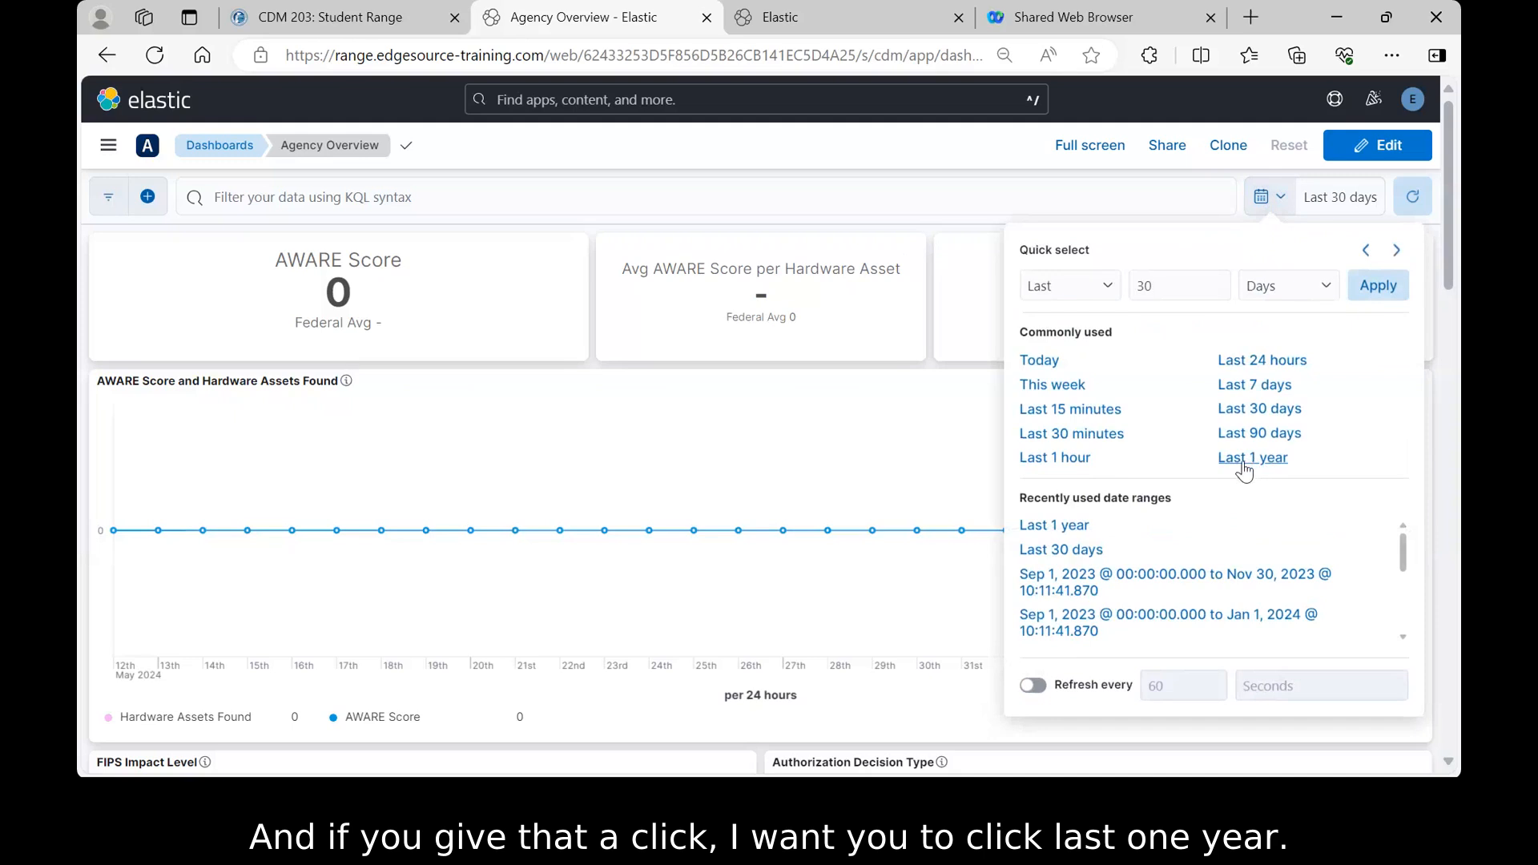
left_click(1248, 465)
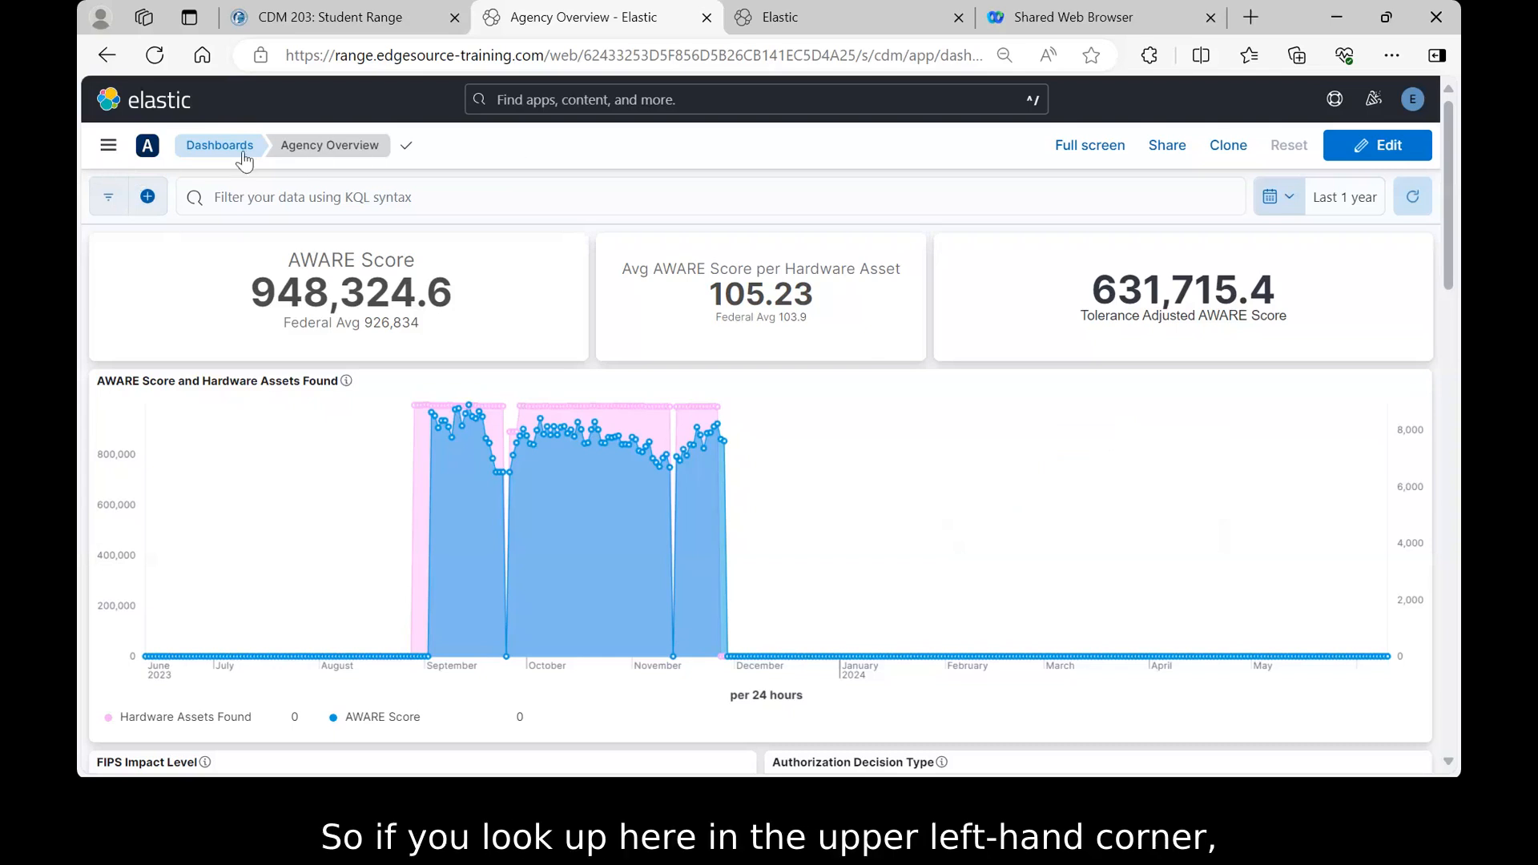
- Go to Discover under Analytics in the main navigation menu
left_click(109, 148)
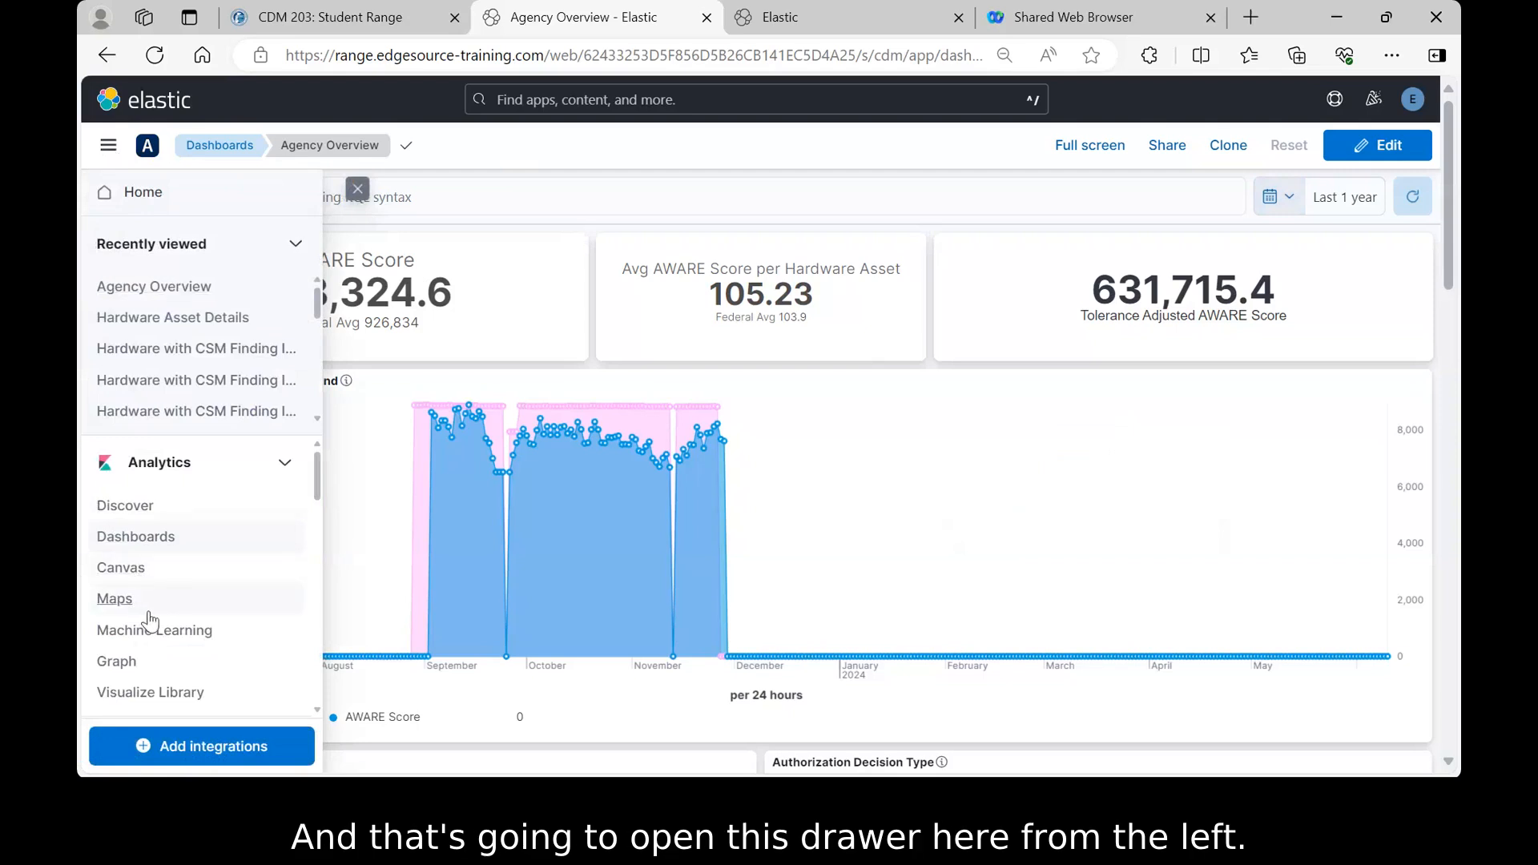
left_click(127, 510)
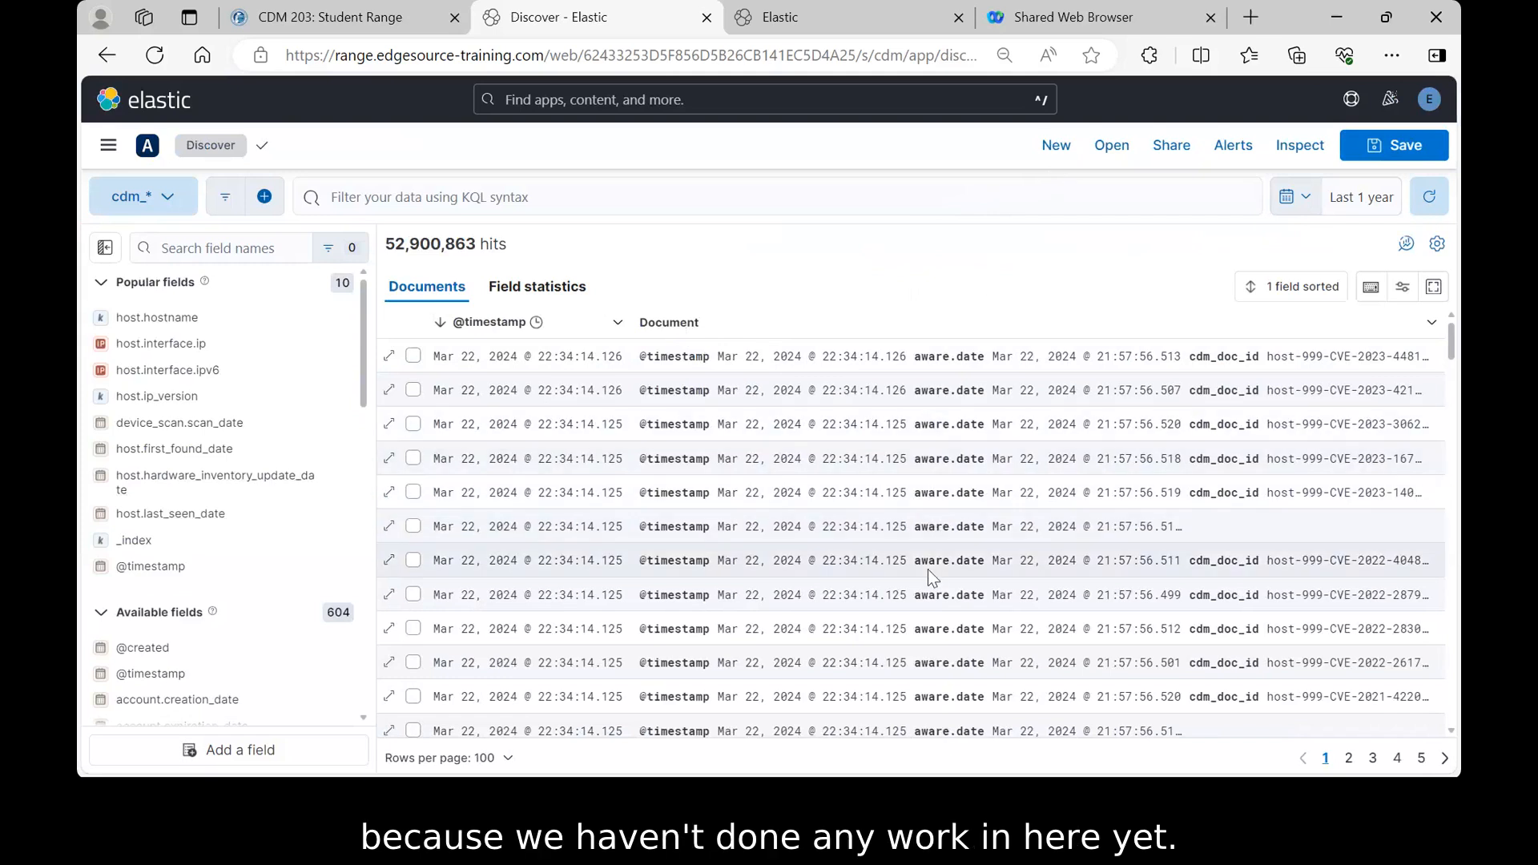
left_click(1055, 148)
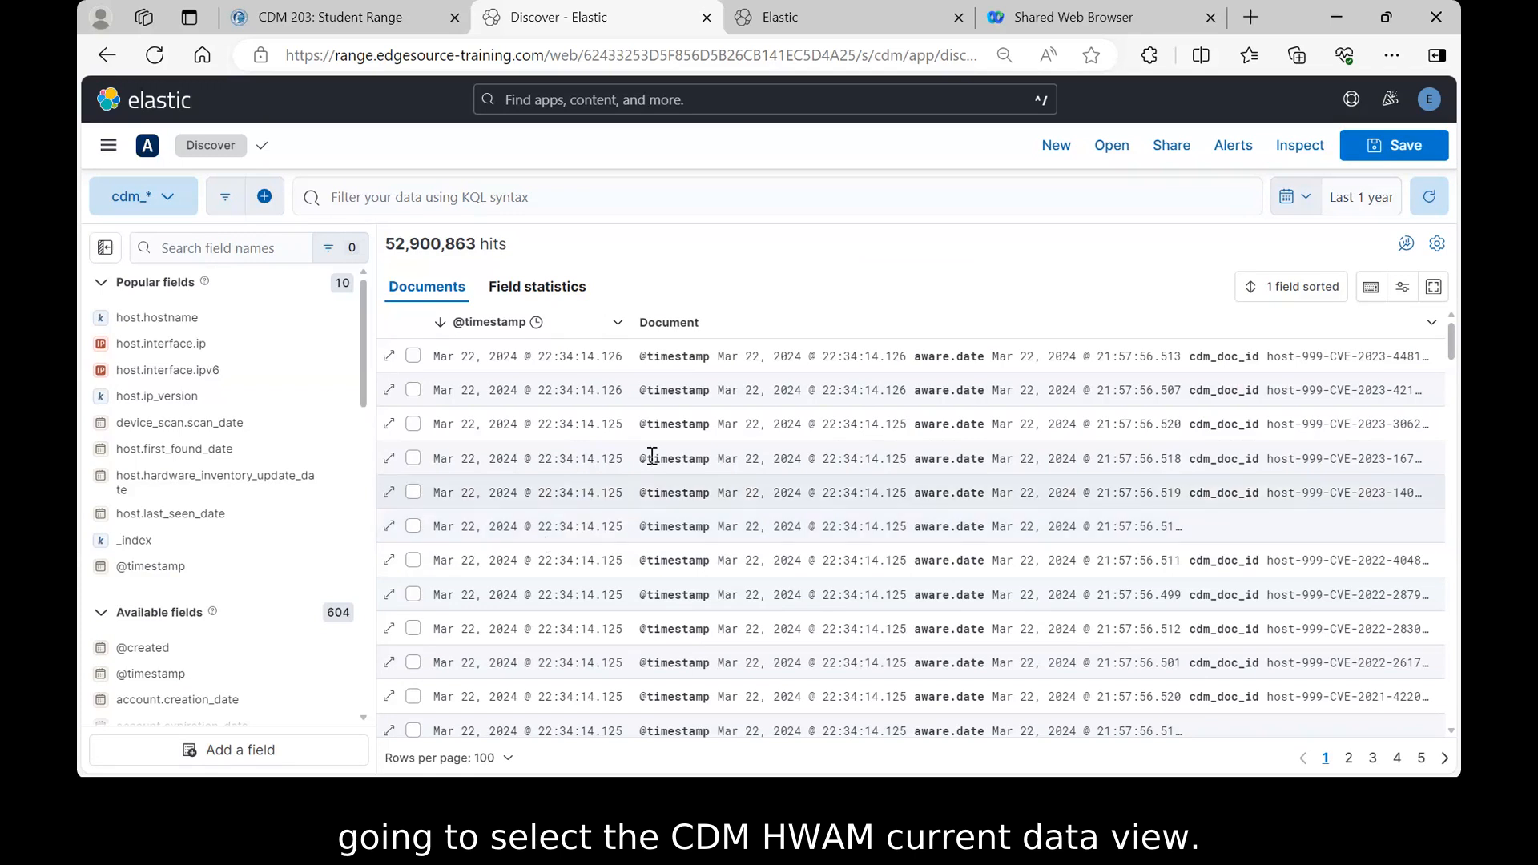
left_click(166, 200)
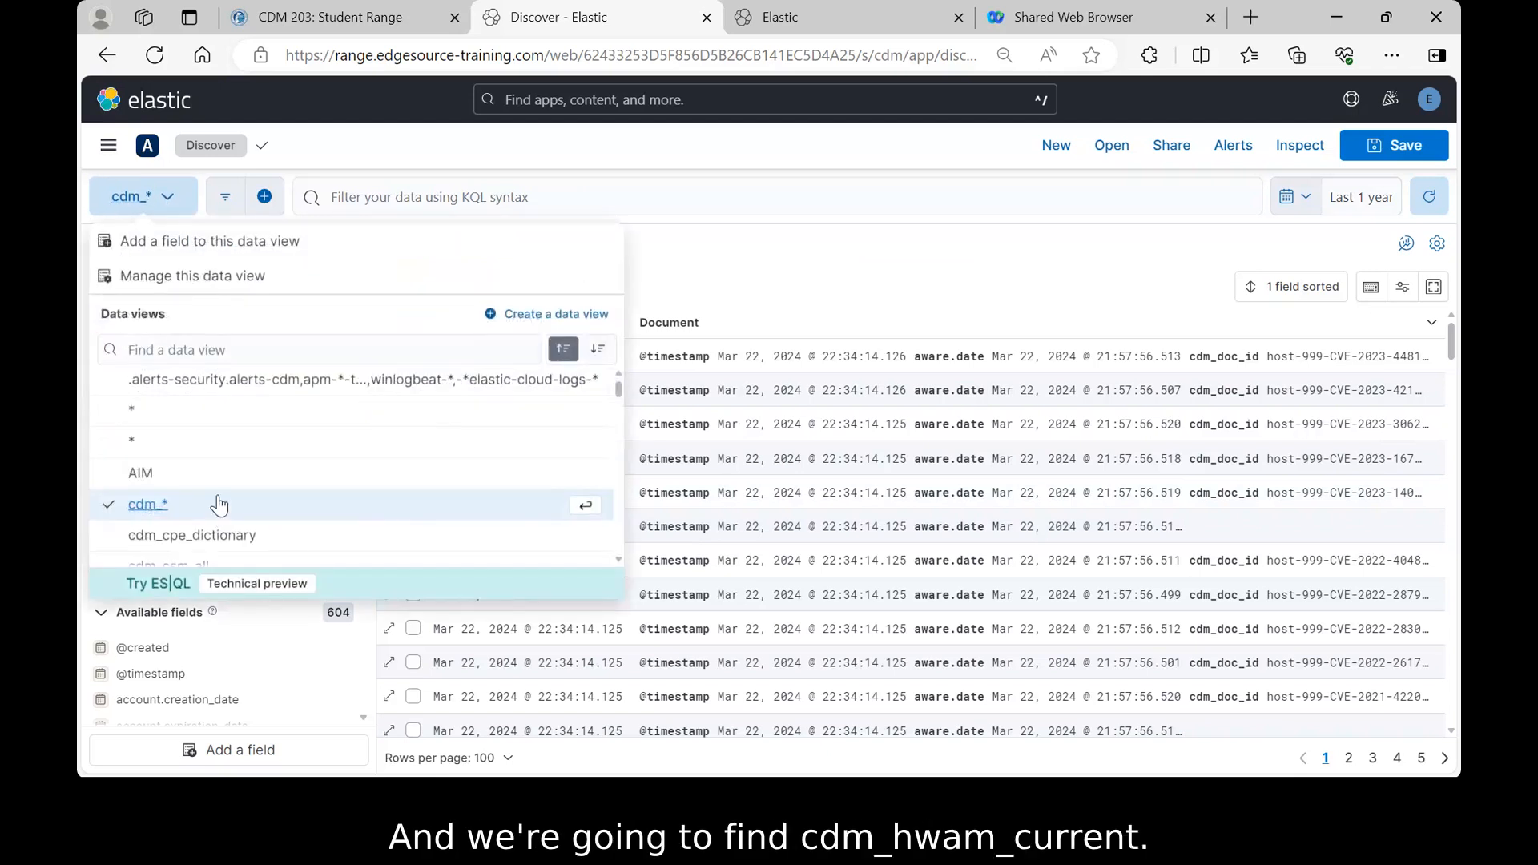
scroll(216, 503, "down", 5)
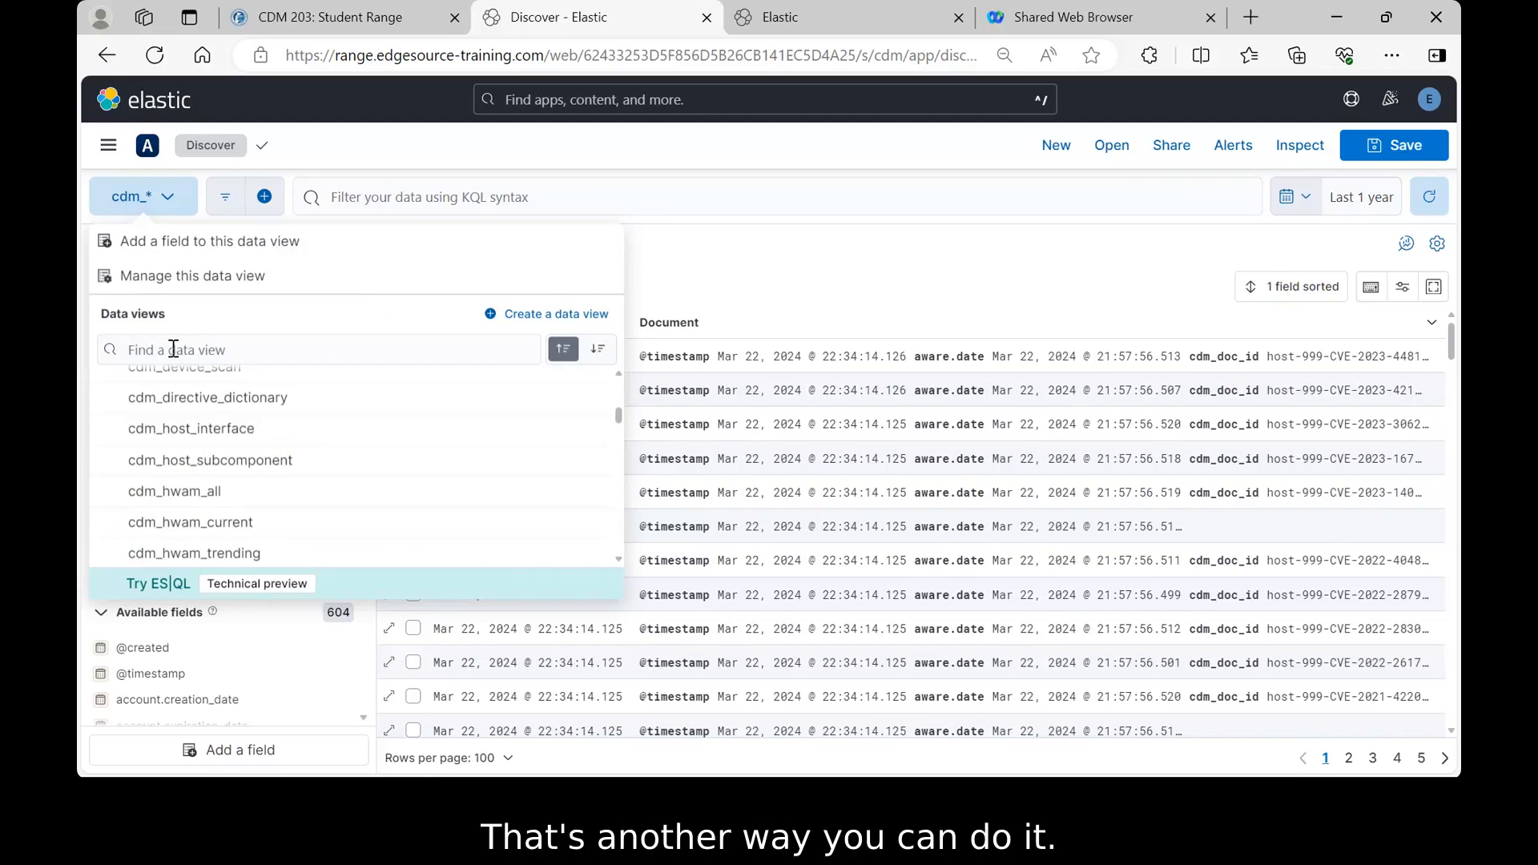
left_click(183, 525)
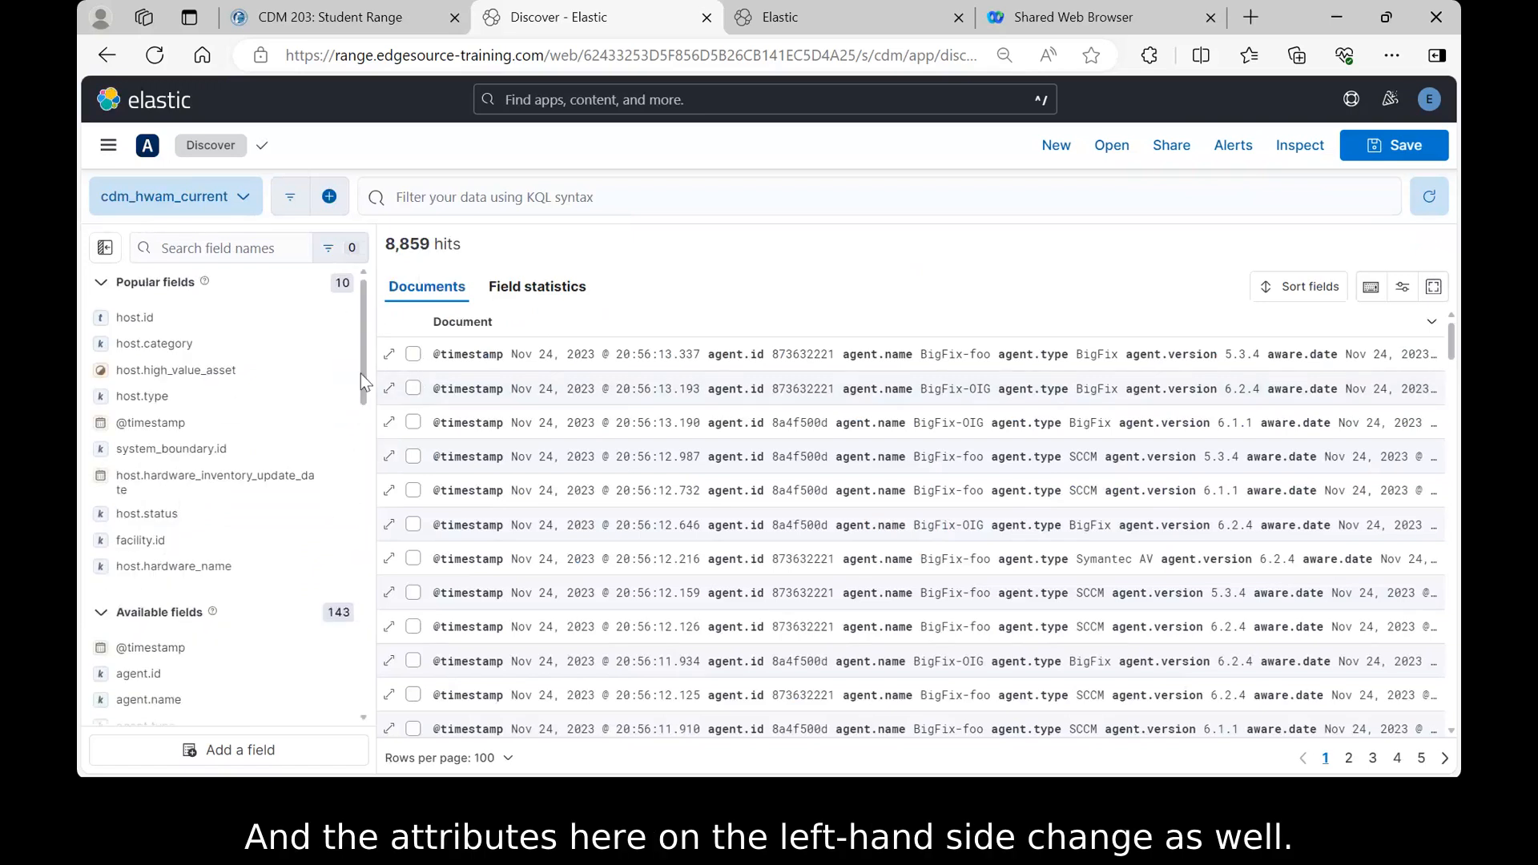
scroll(363, 379, "down", 10)
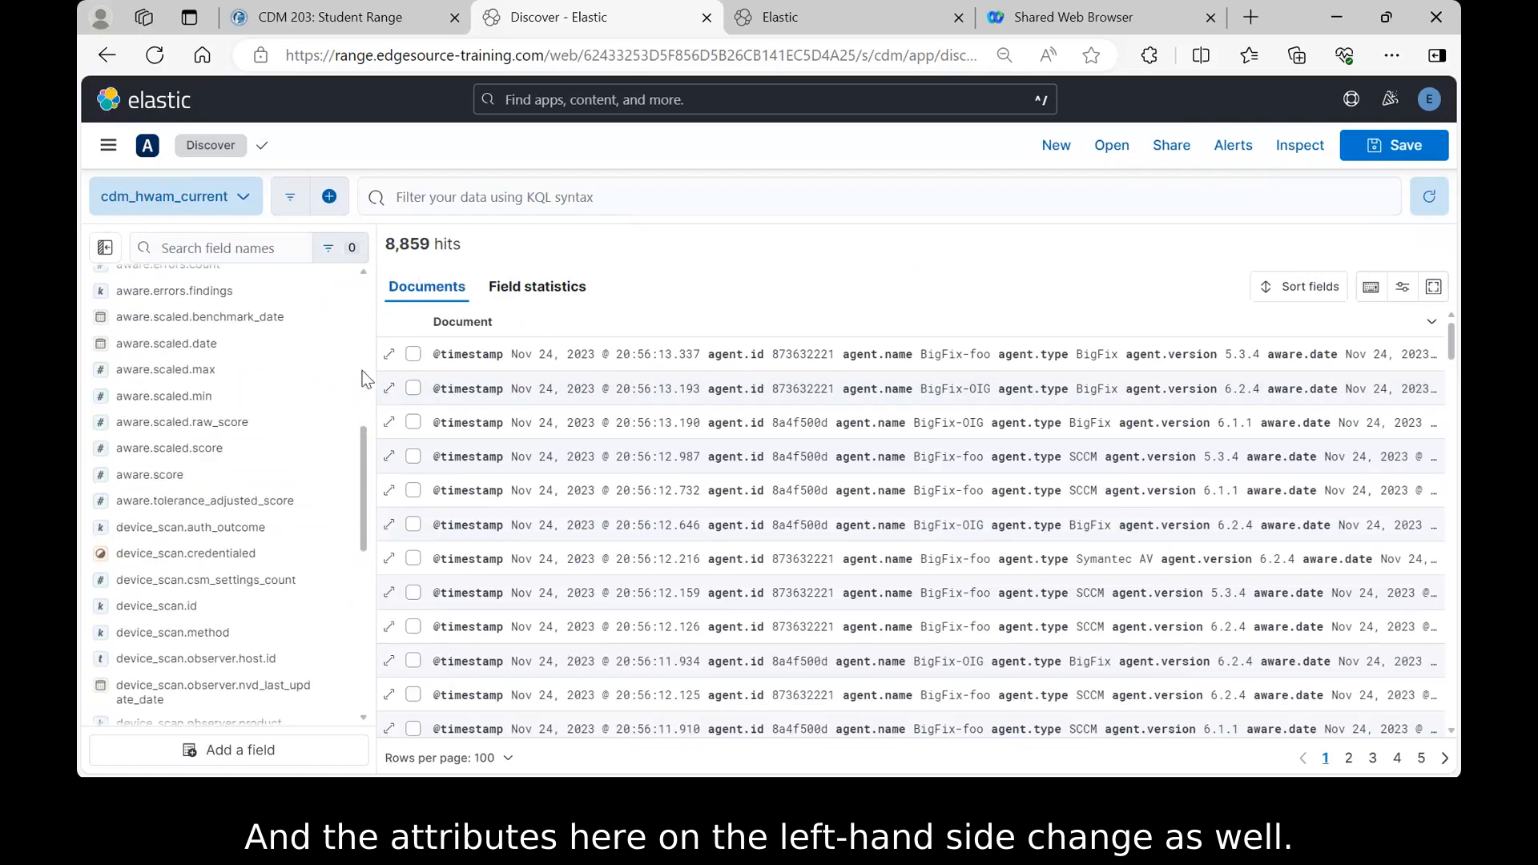
scroll(362, 379, "down", 3)
scroll(362, 379, "up", 6)
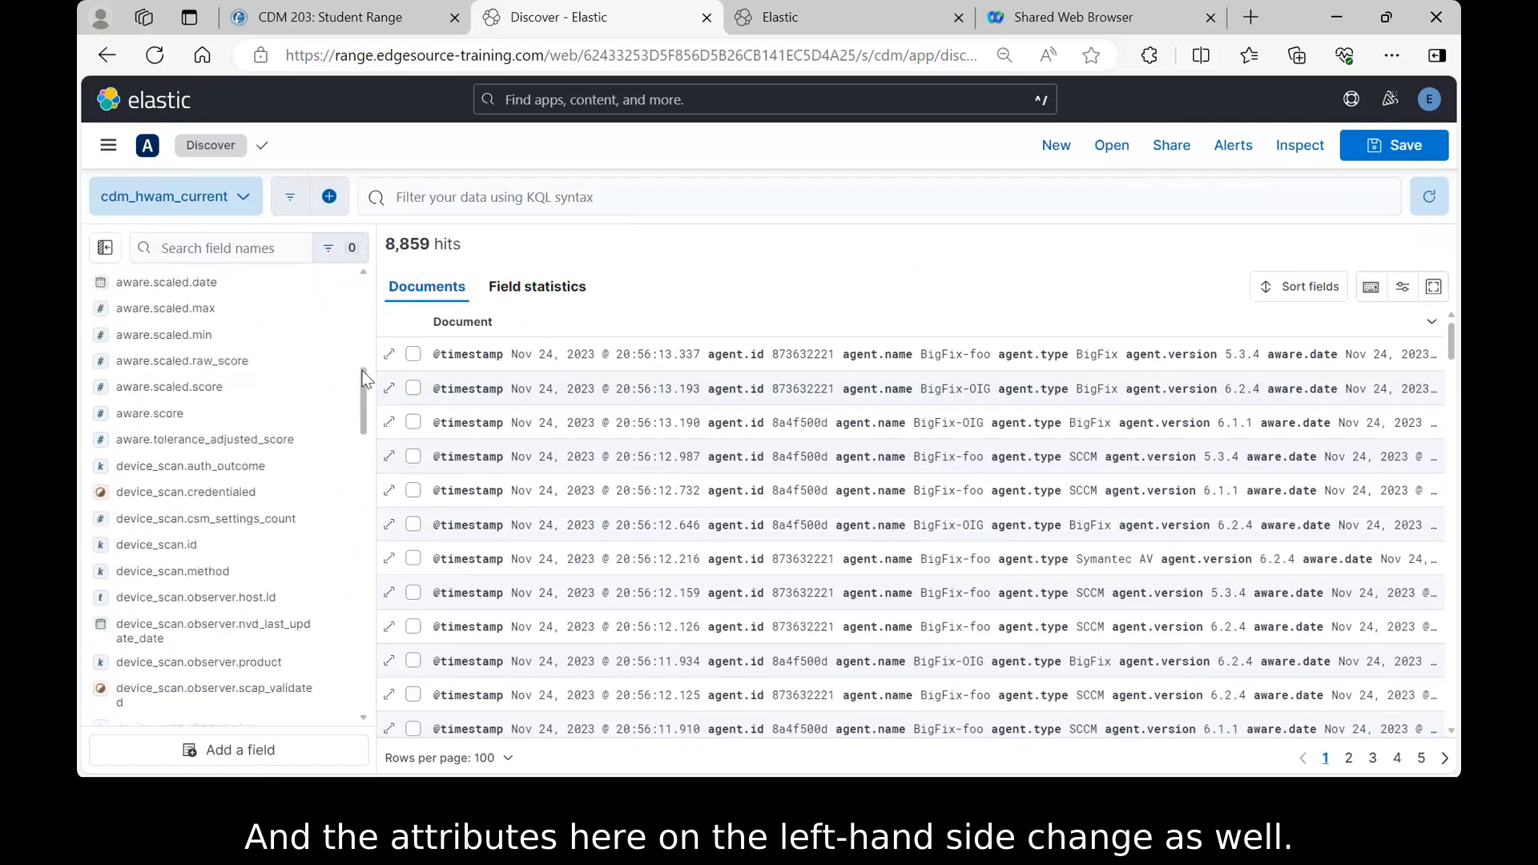
scroll(362, 379, "up", 3)
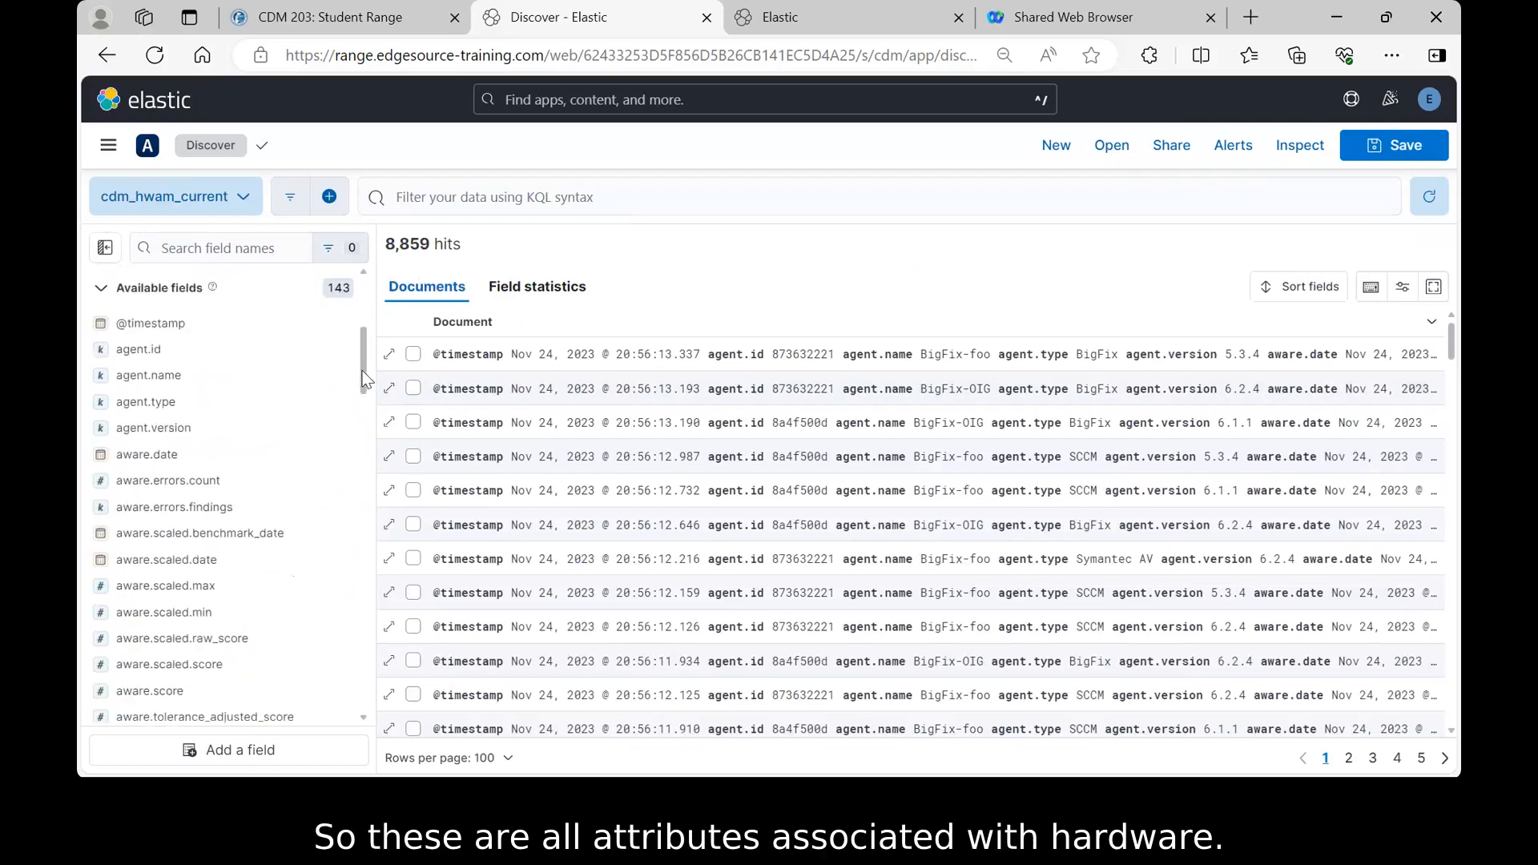
scroll(362, 379, "down", 10)
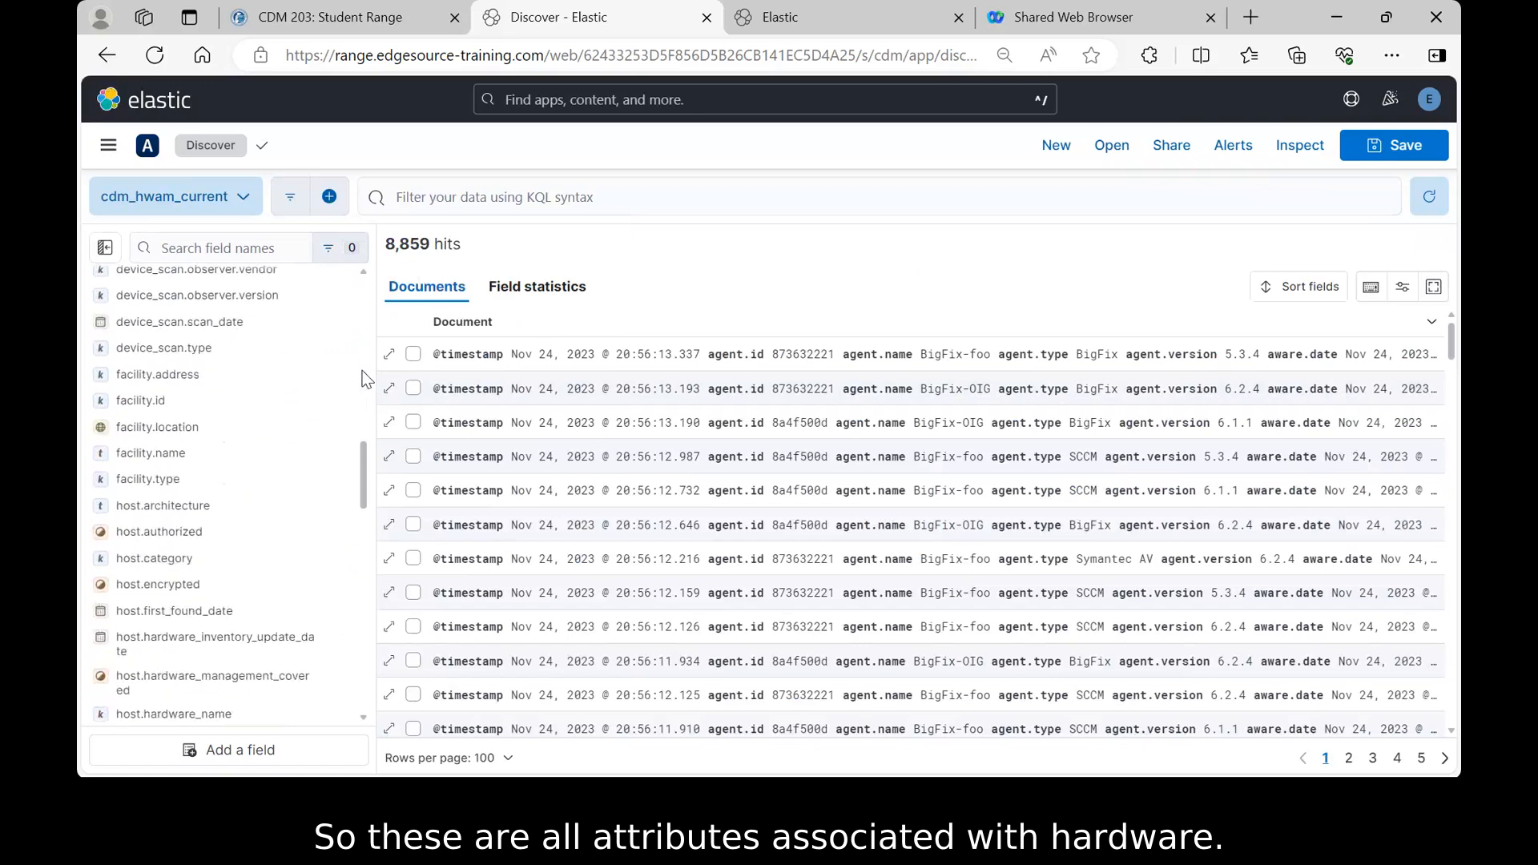
scroll(362, 379, "down", 5)
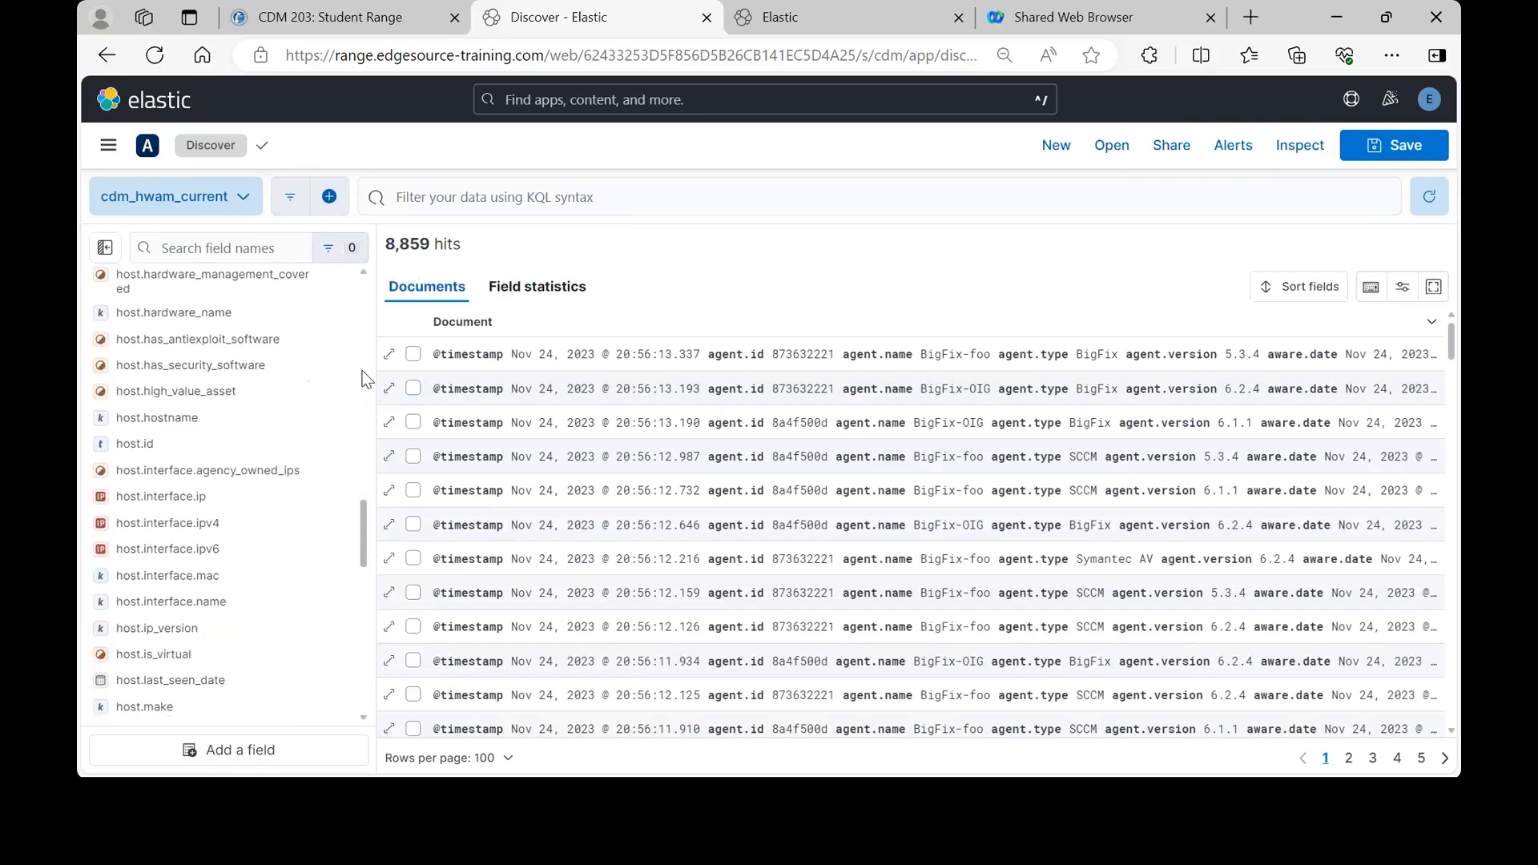
scroll(362, 379, "down", 2)
scroll(362, 379, "down", 4)
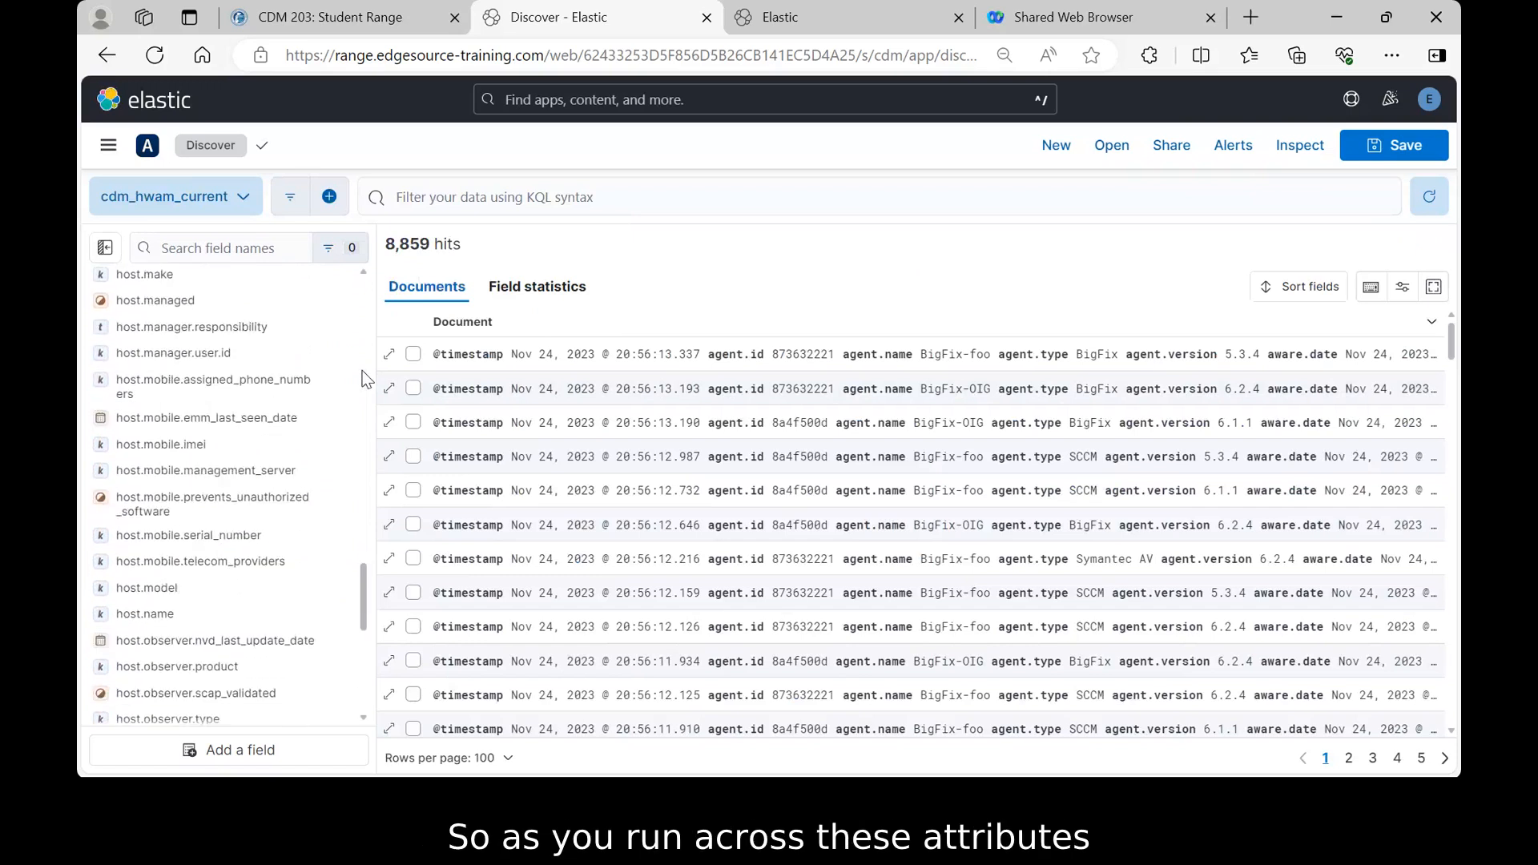
scroll(362, 379, "down", 5)
scroll(362, 379, "up", 8)
scroll(362, 379, "up", 12)
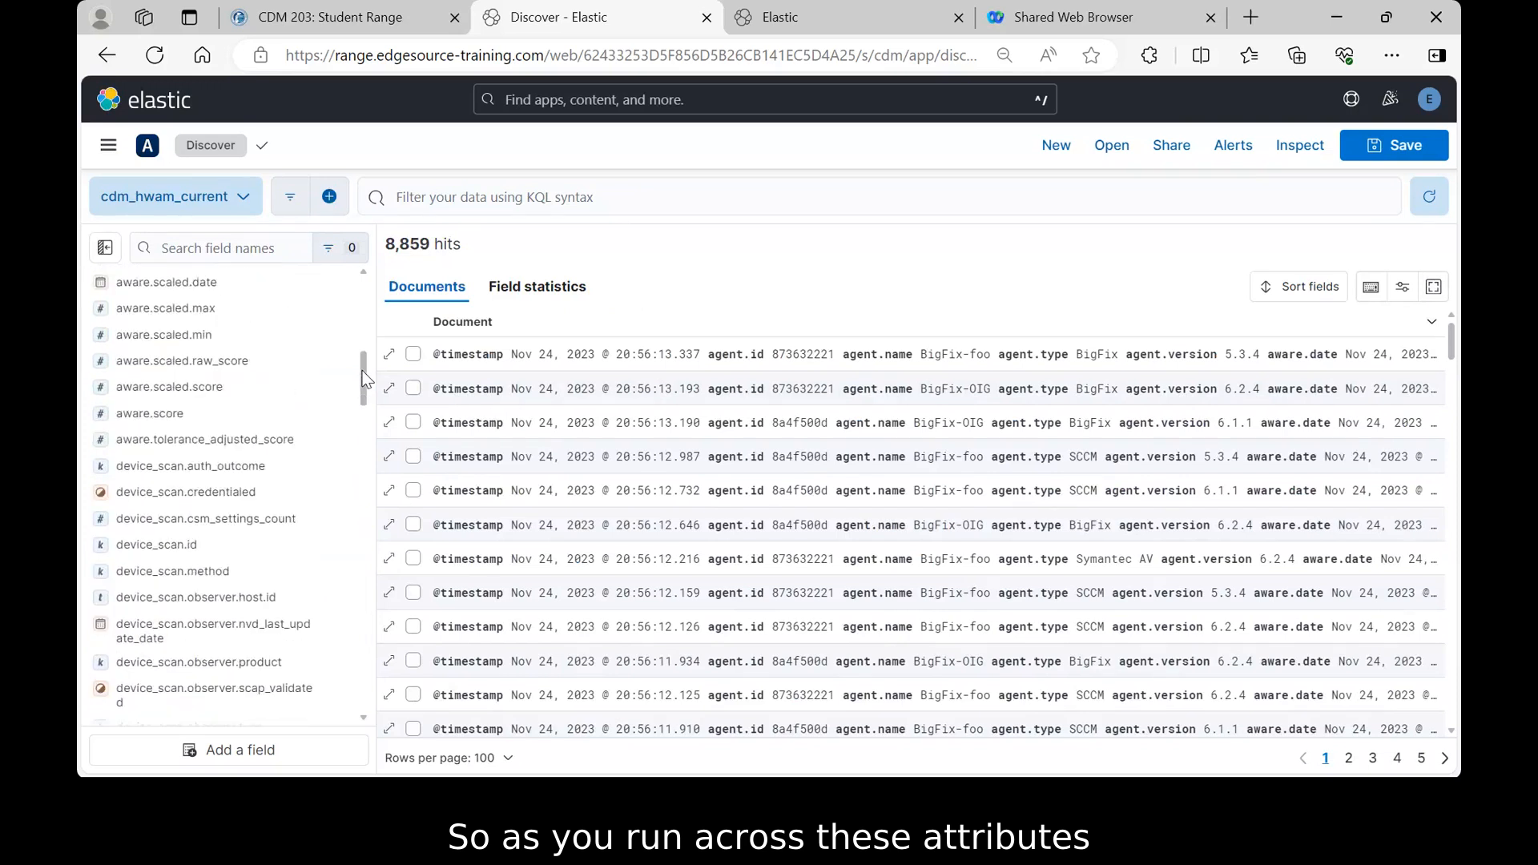
scroll(362, 379, "up", 6)
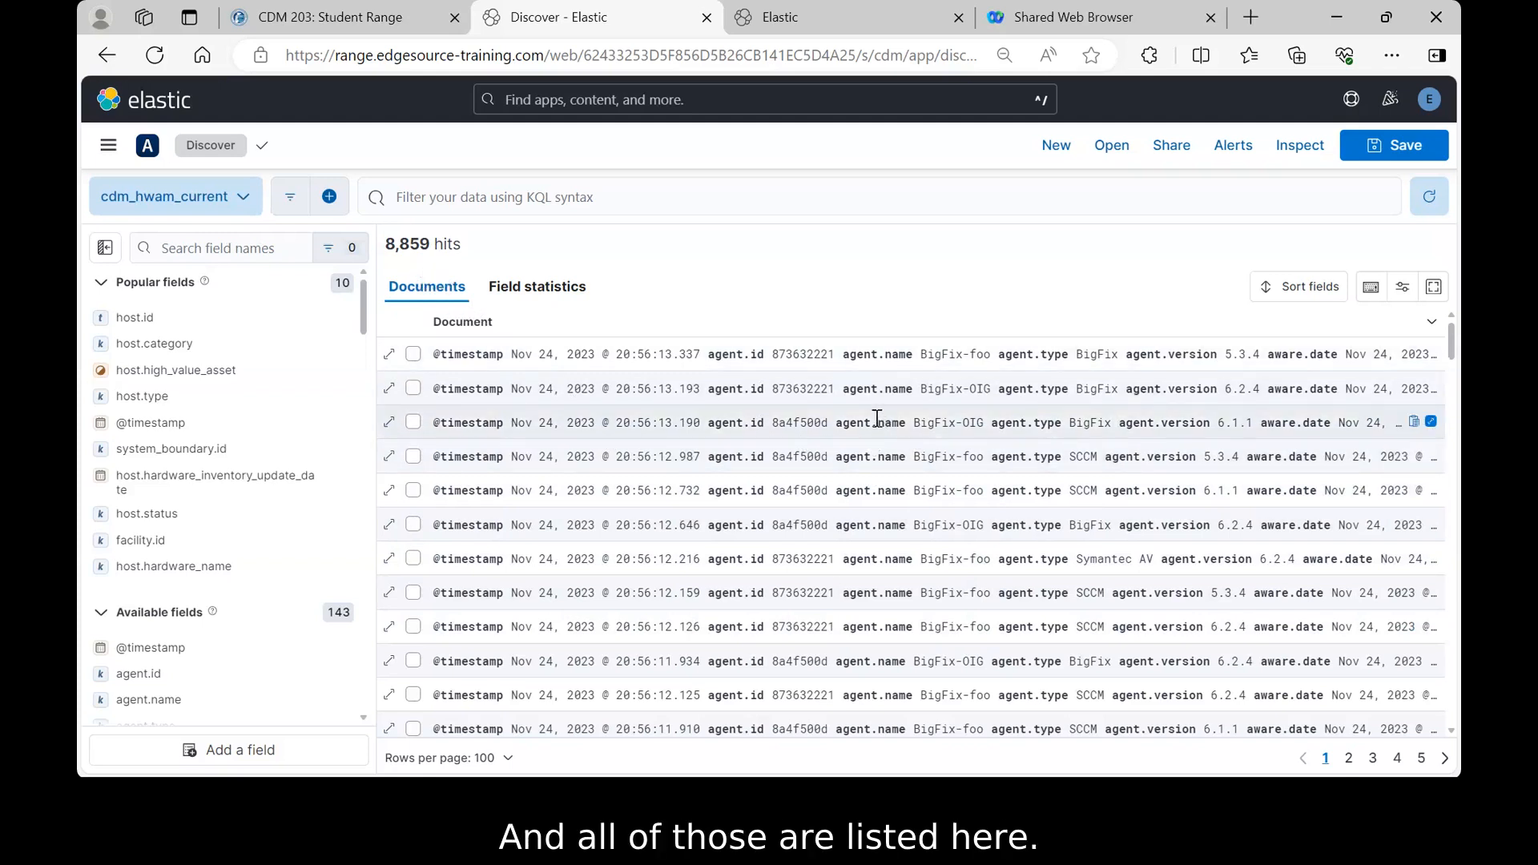
scroll(815, 423, "down", 5)
scroll(814, 417, "down", 5)
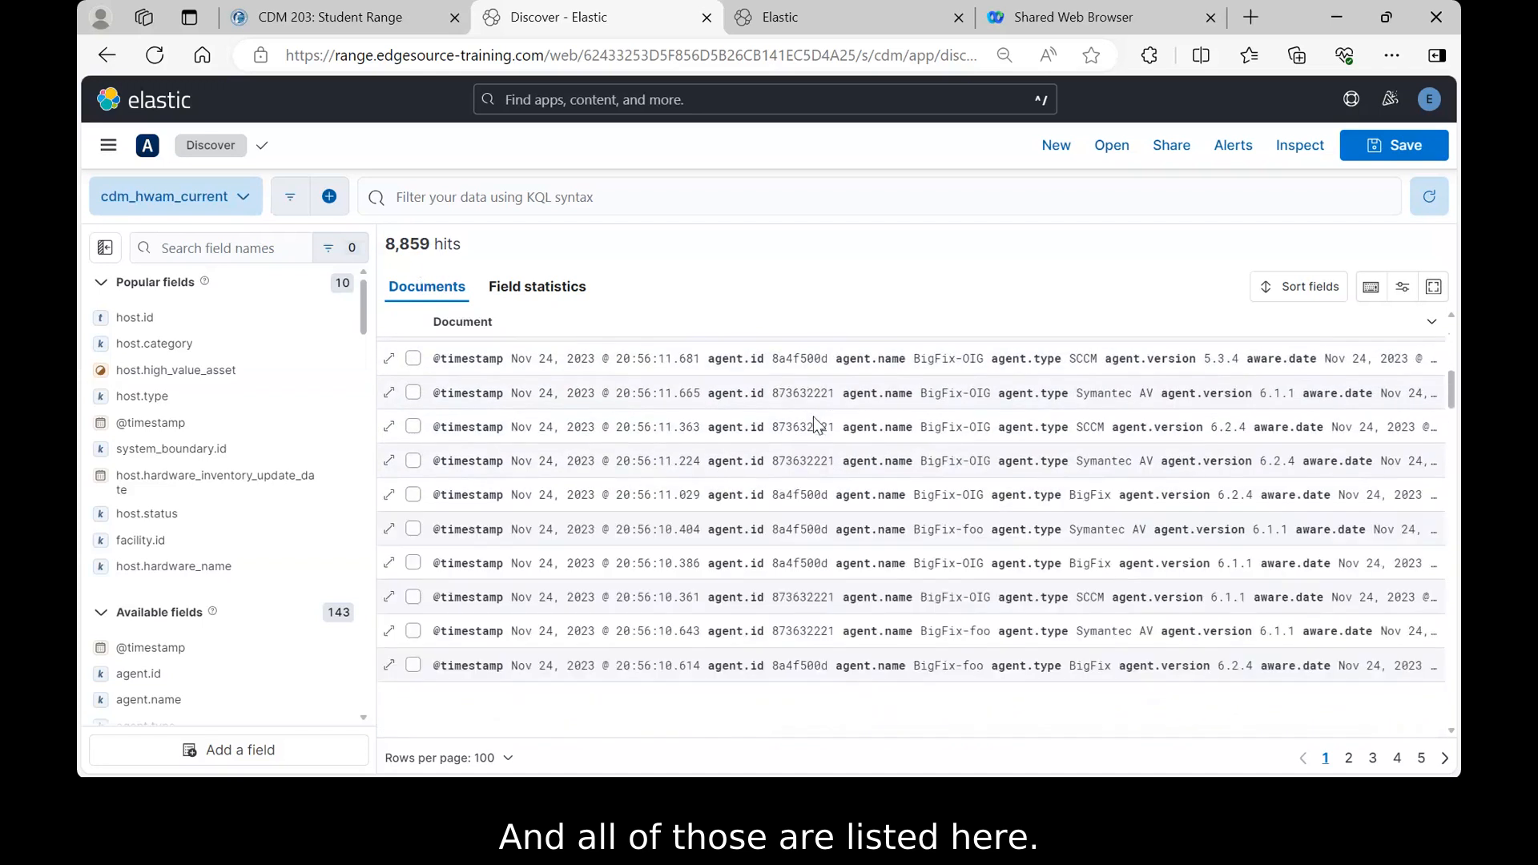
scroll(814, 416, "down", 5)
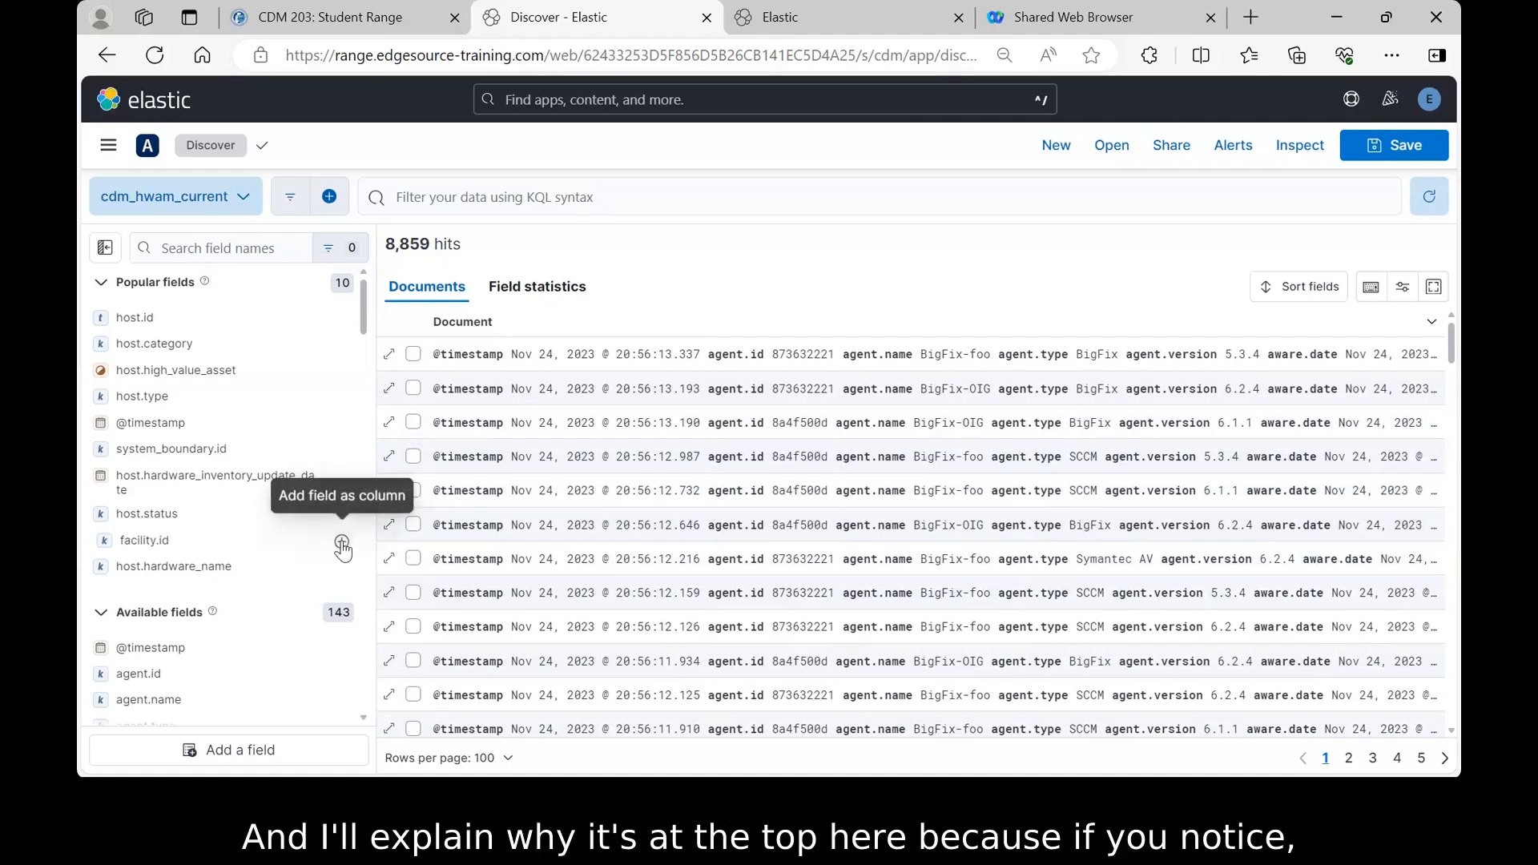
- Add facility.id as a results column and review its values across the 8,859 hits
left_click(342, 543)
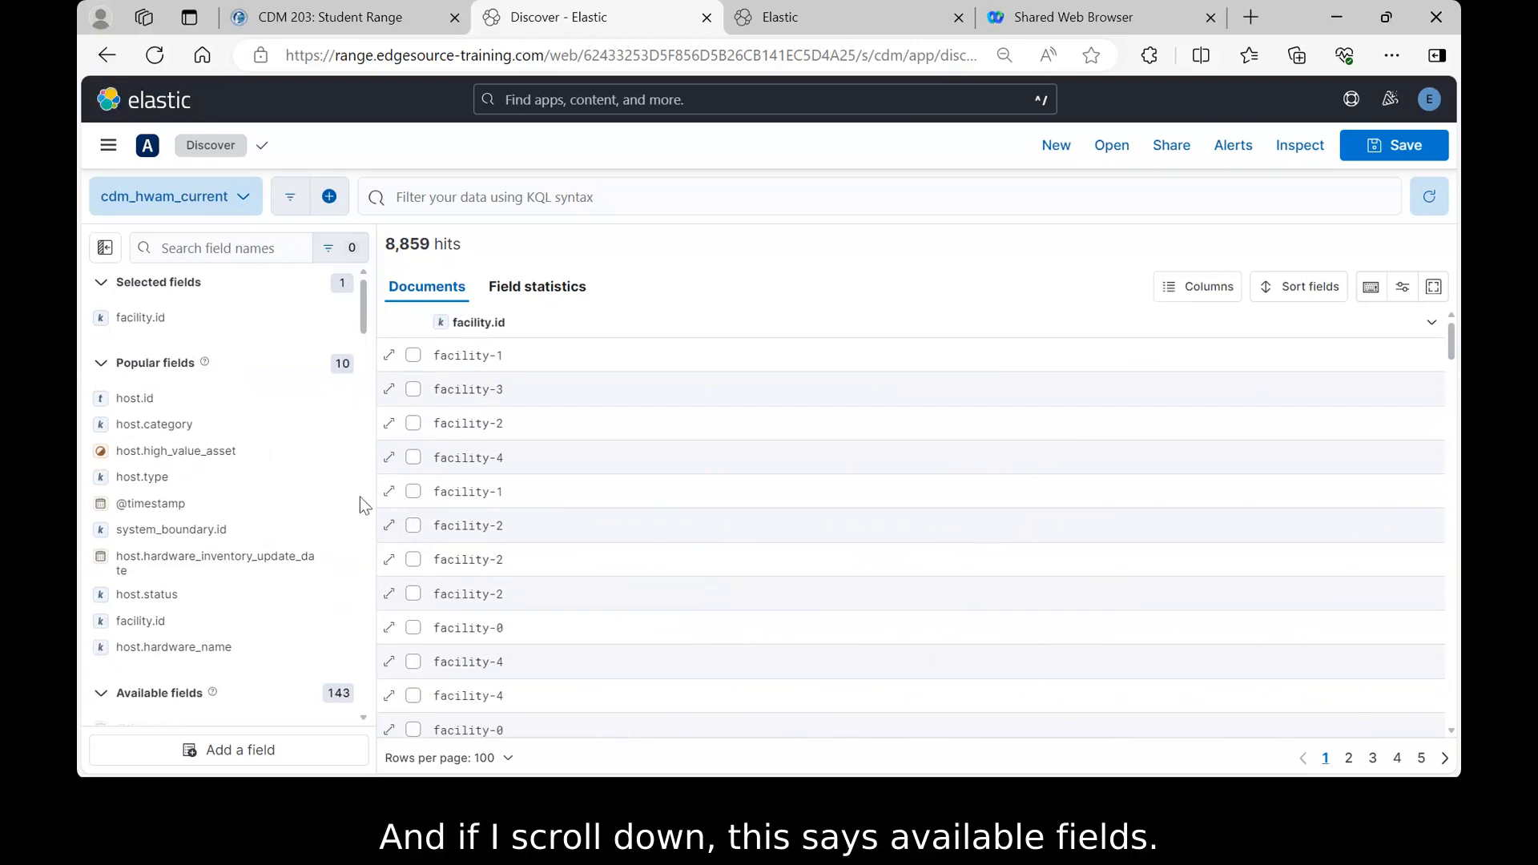
scroll(364, 502, "down", 4)
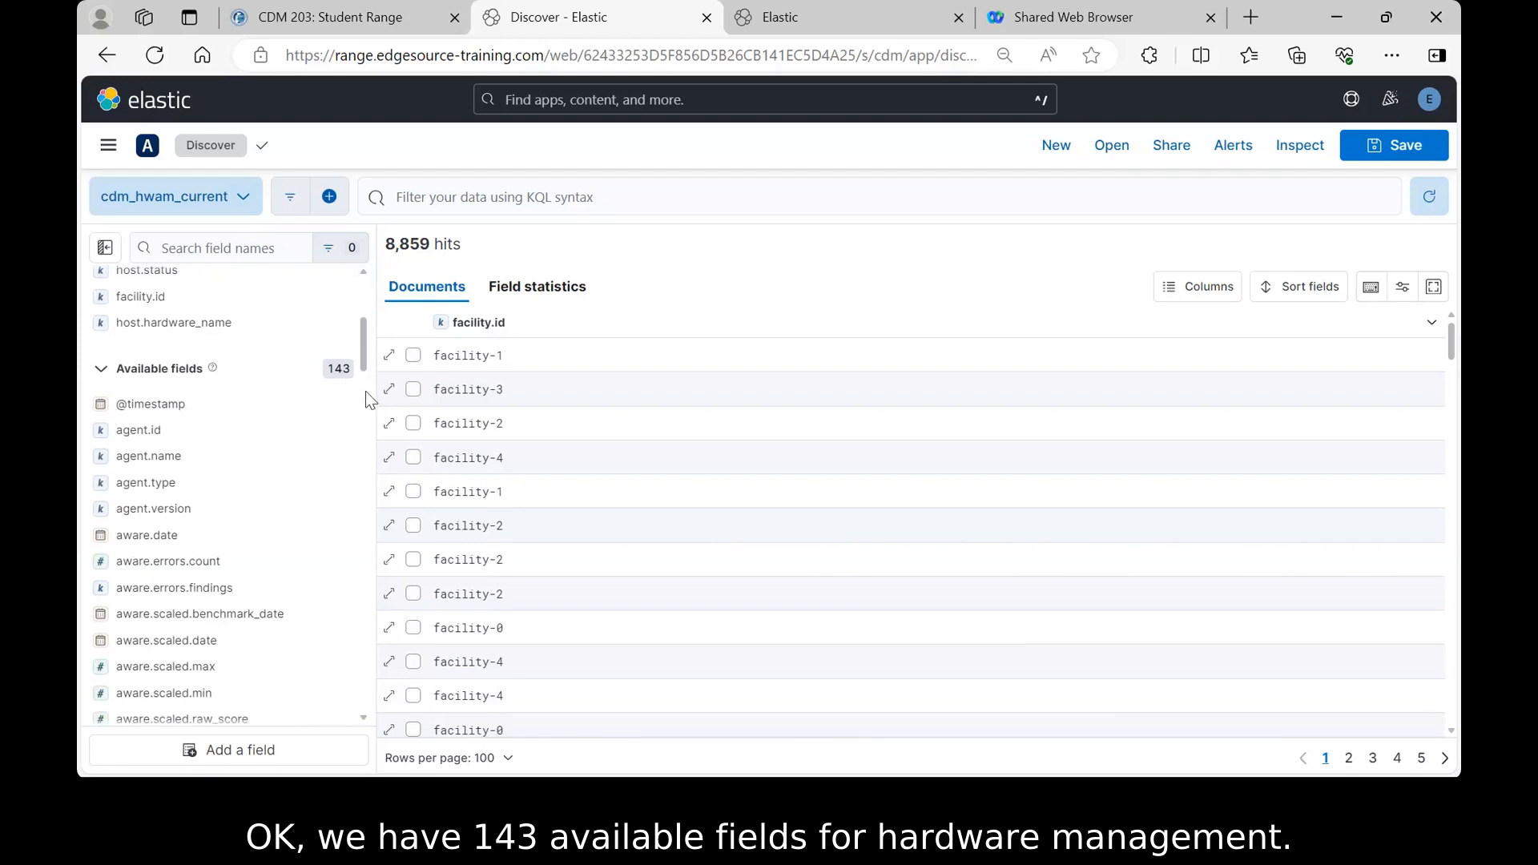
scroll(365, 391, "up", 4)
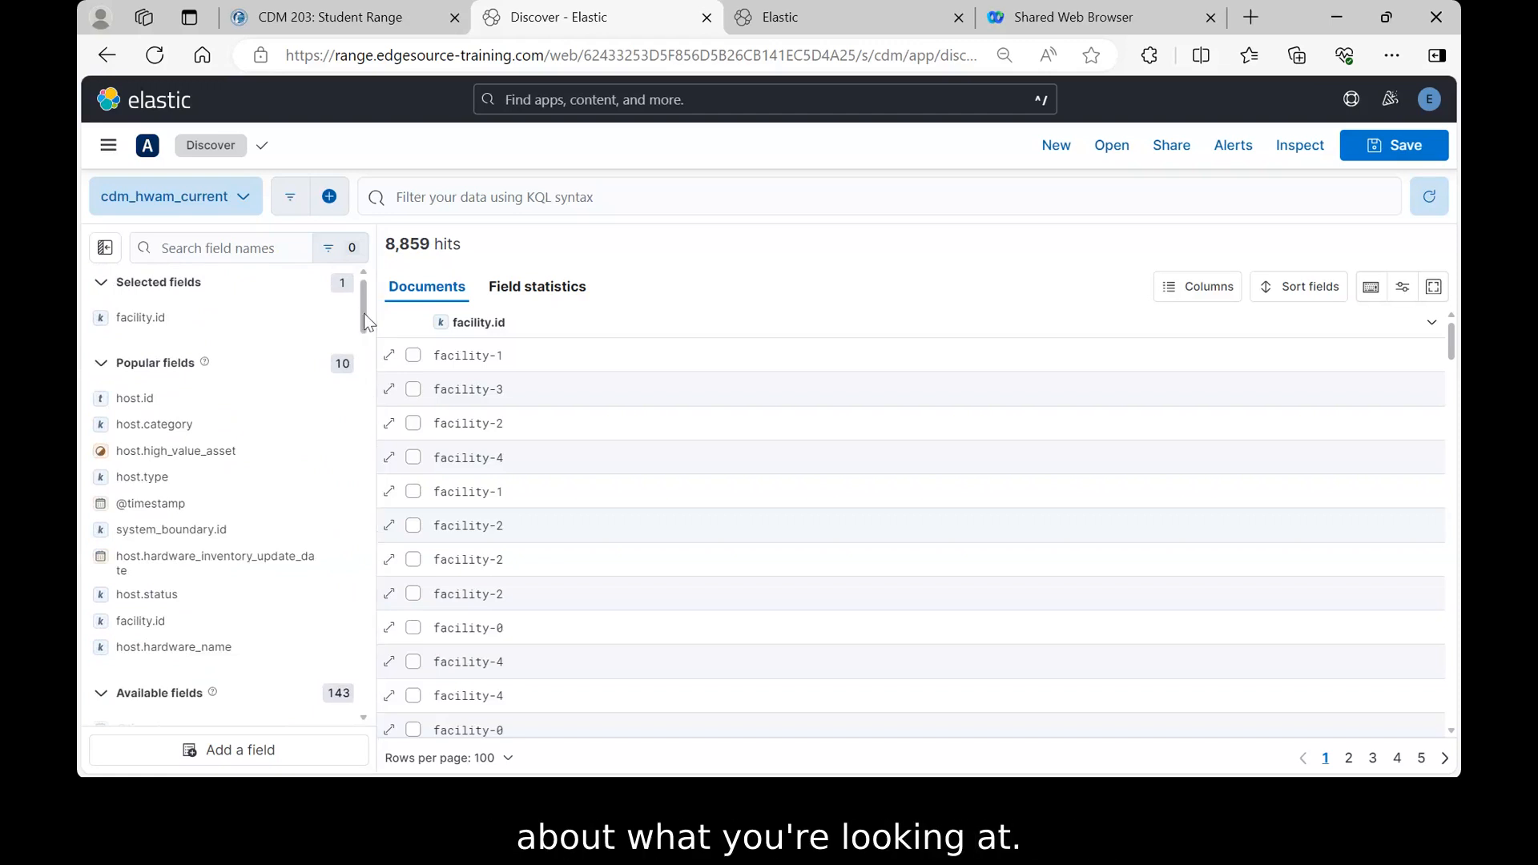
scroll(364, 314, "down", 3)
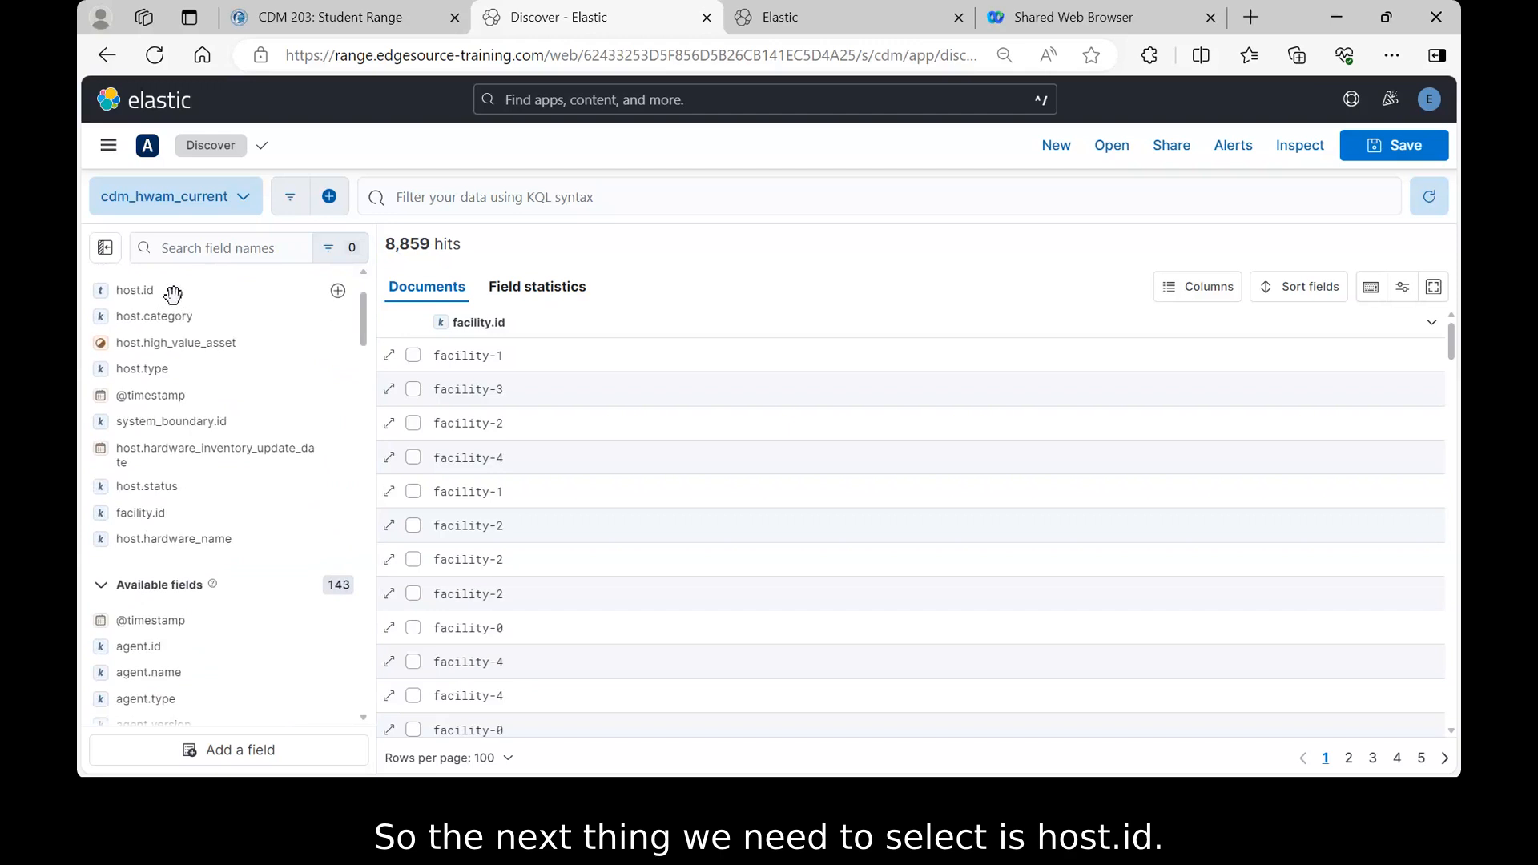
- Add host.id, host.category, host.status, host.type, hardware inventory update date and host.high_value_asset columns
left_click(342, 292)
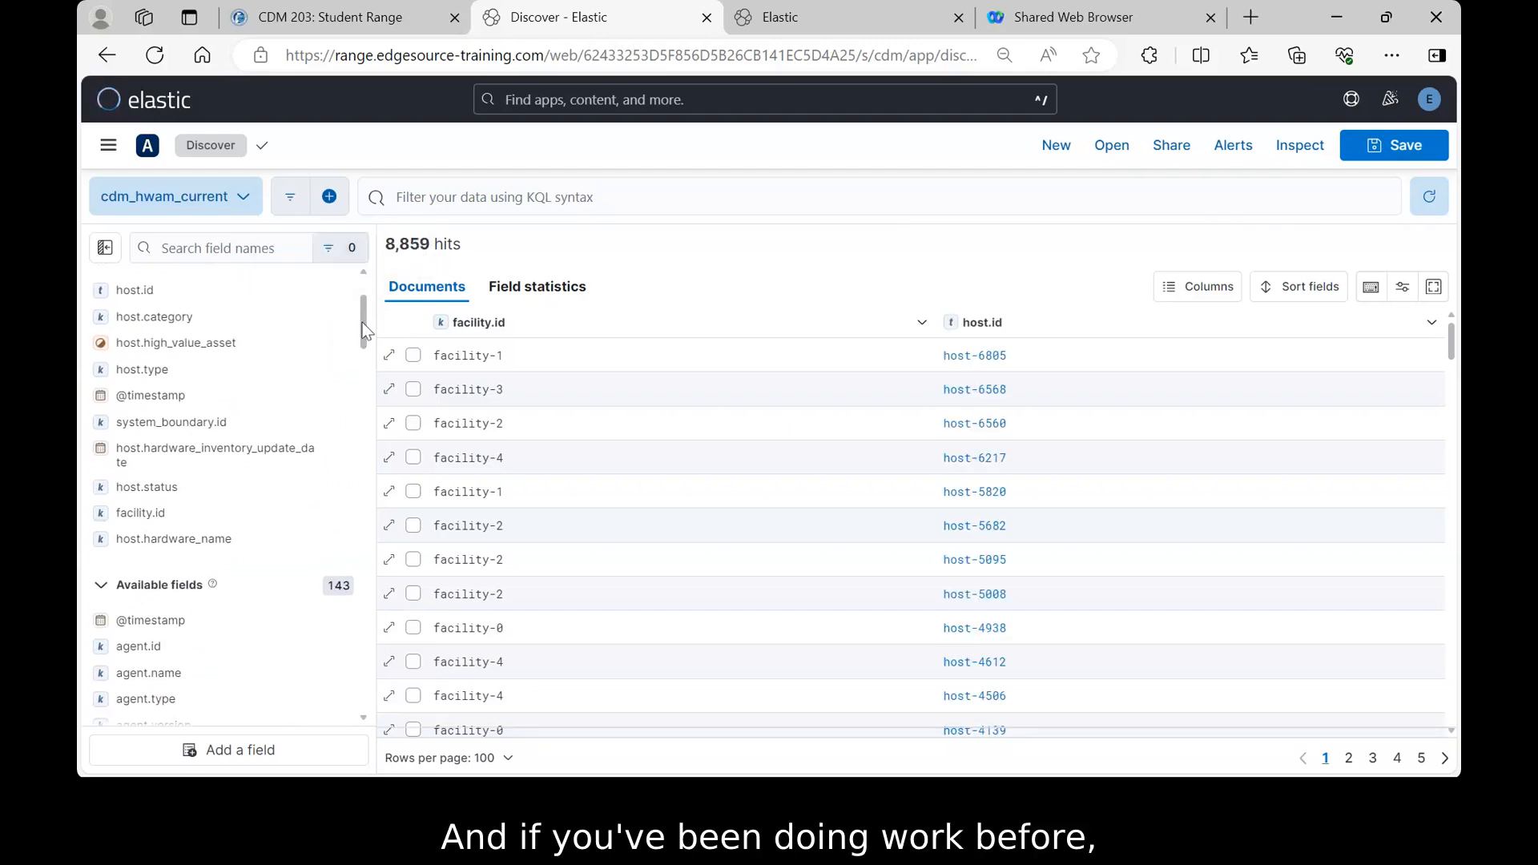
left_click_drag(363, 315, 358, 319)
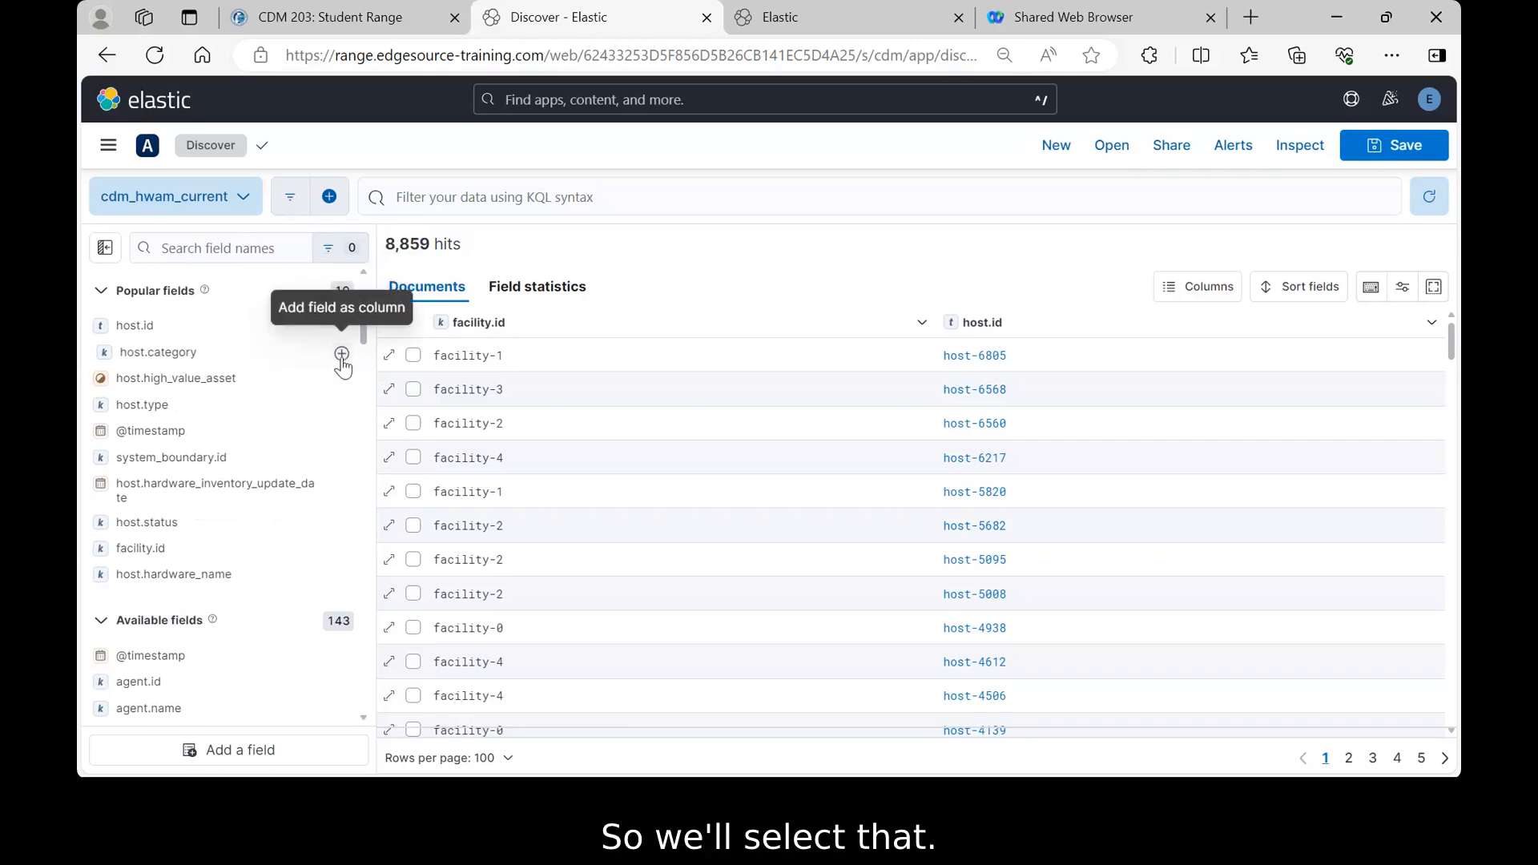
left_click(341, 354)
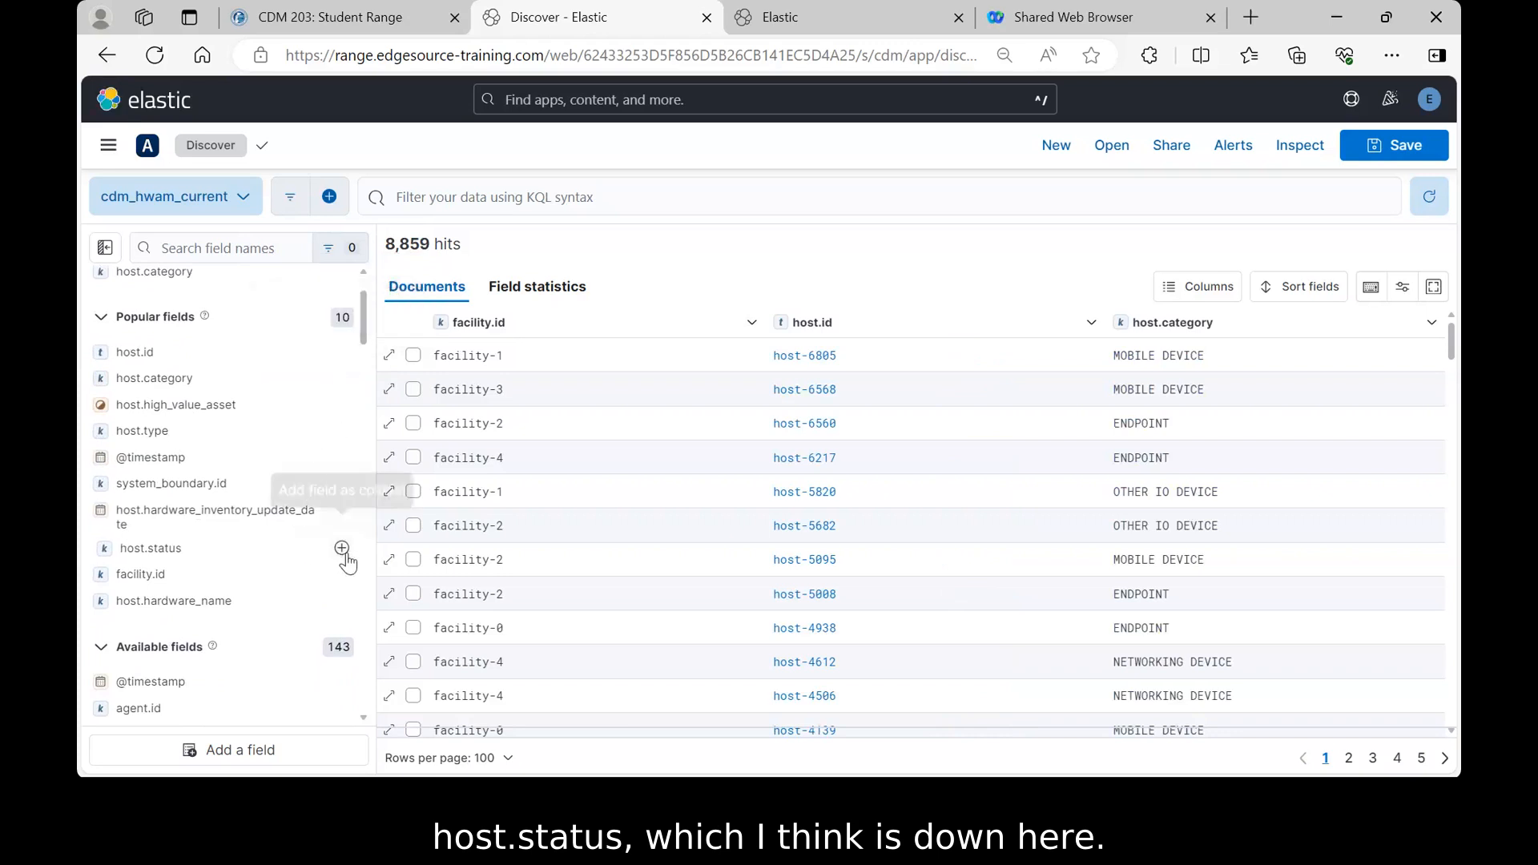
left_click(341, 549)
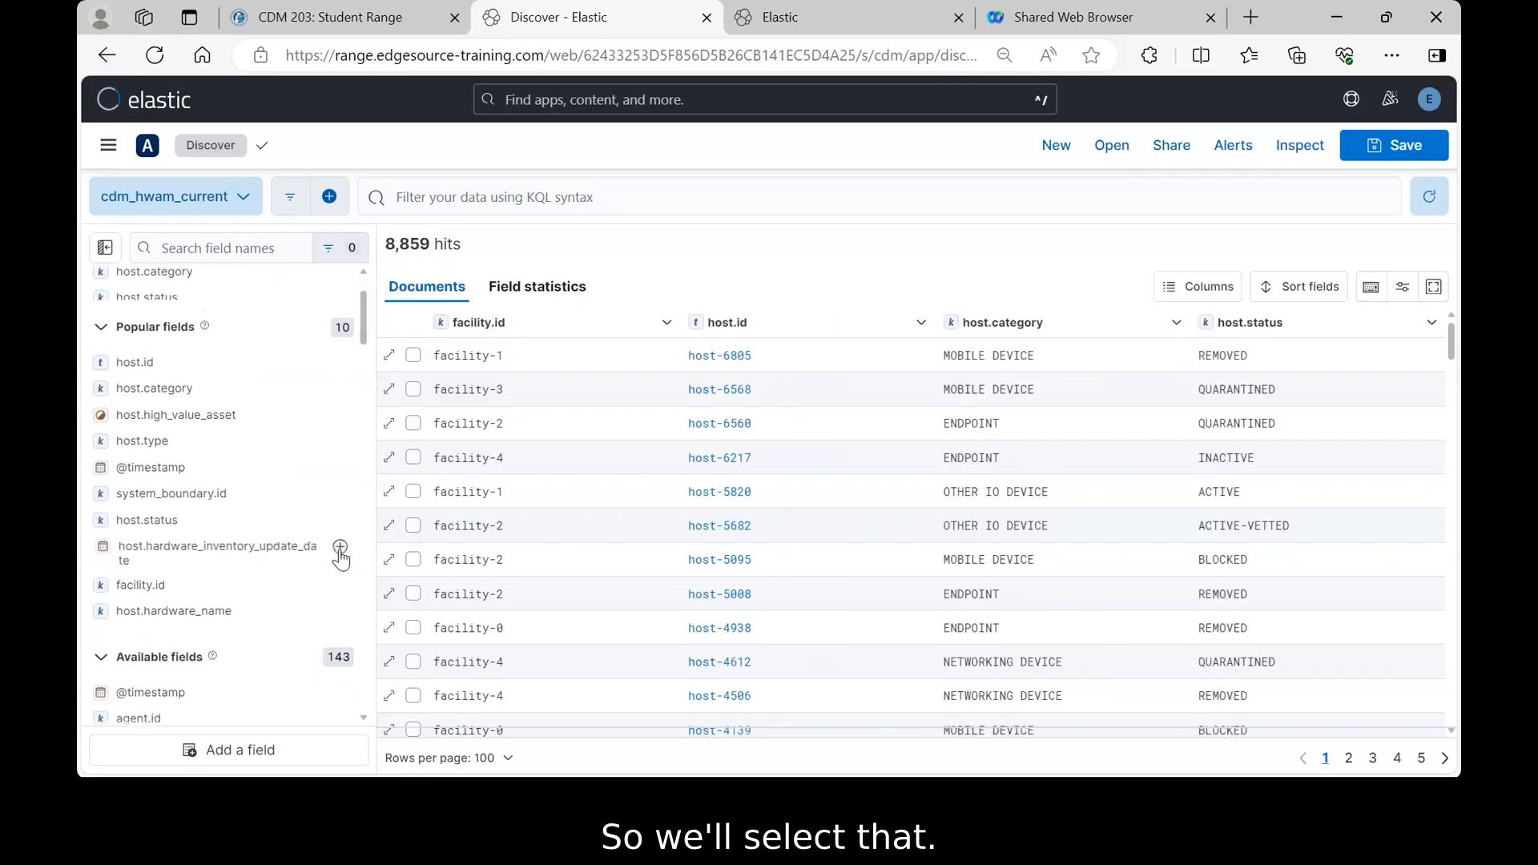
left_click(340, 551)
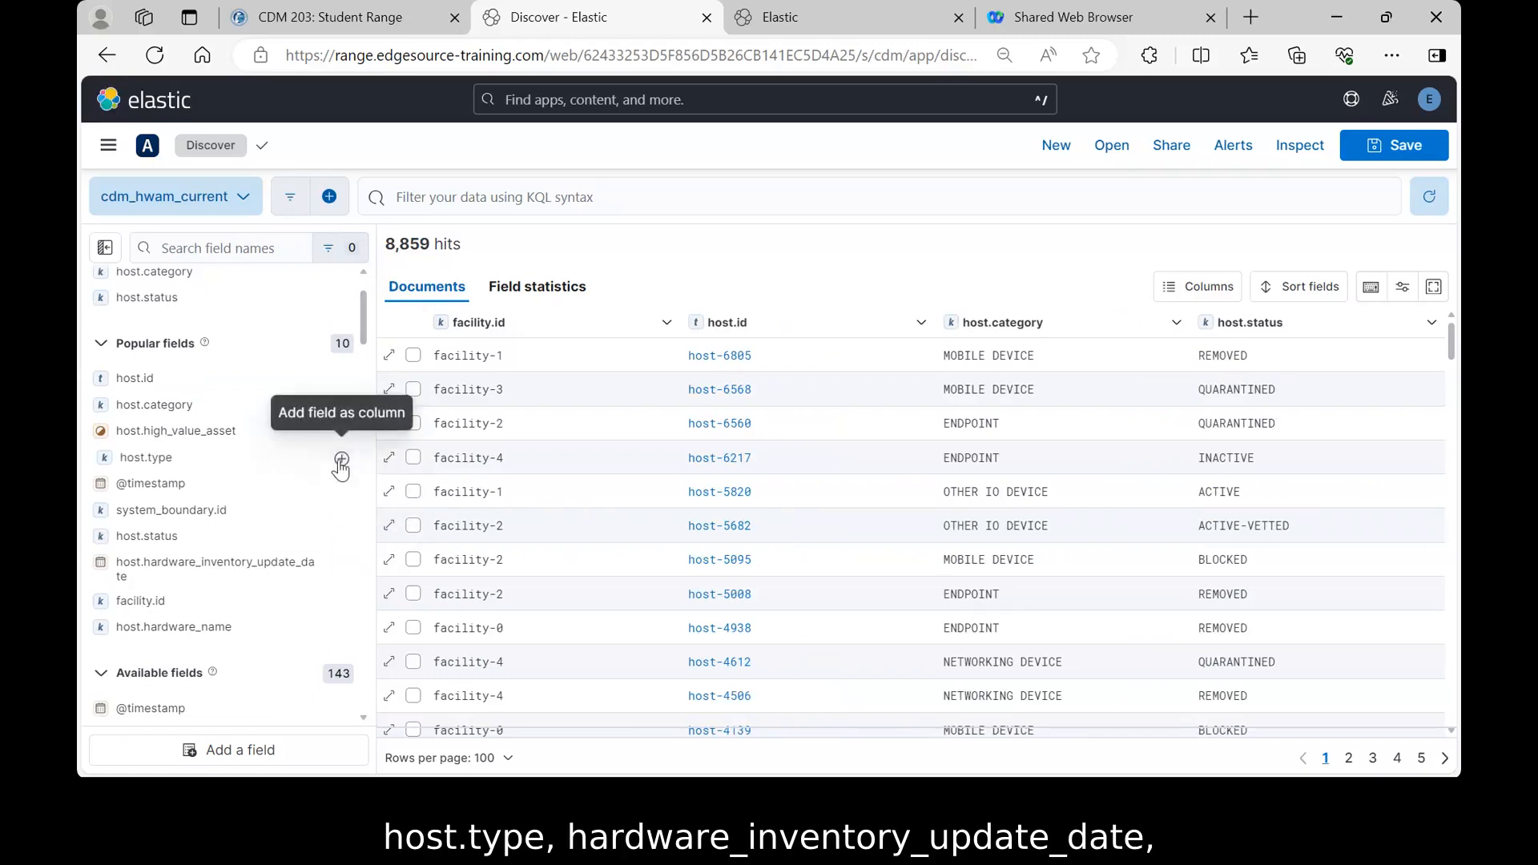
left_click(341, 461)
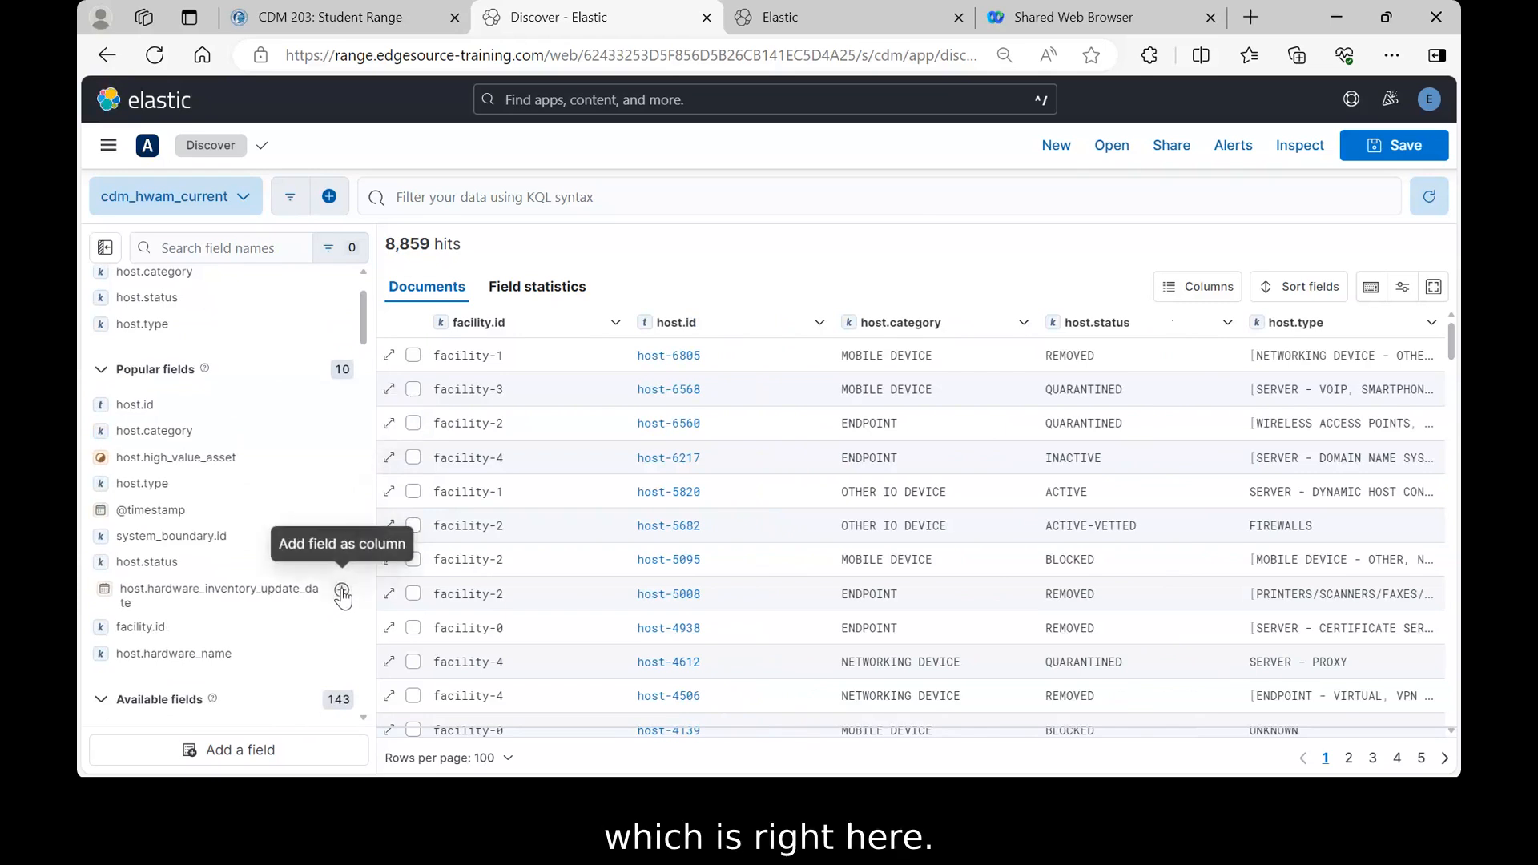
left_click(342, 593)
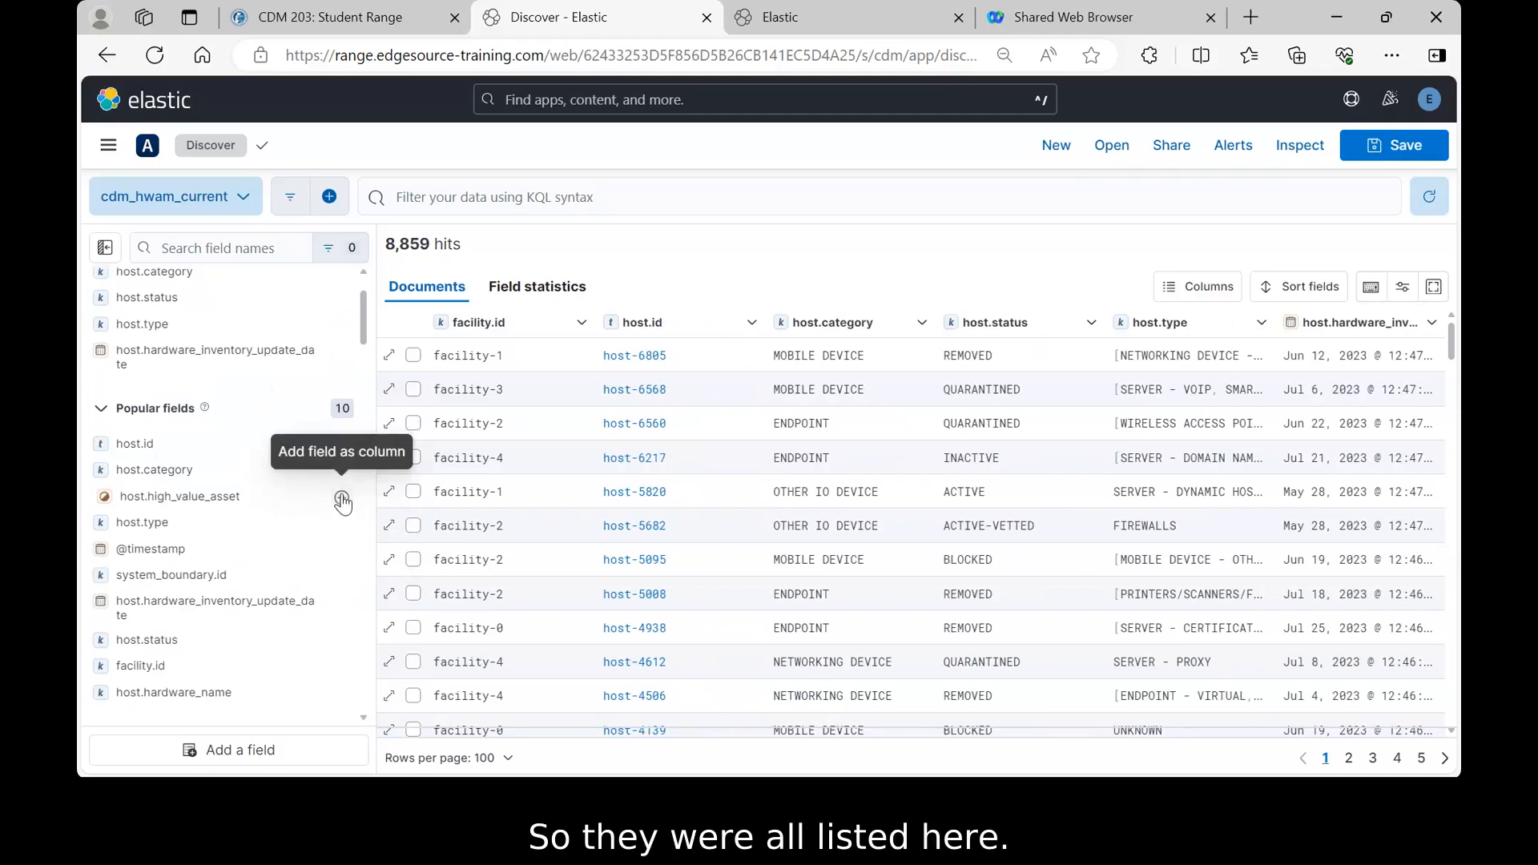
left_click(342, 498)
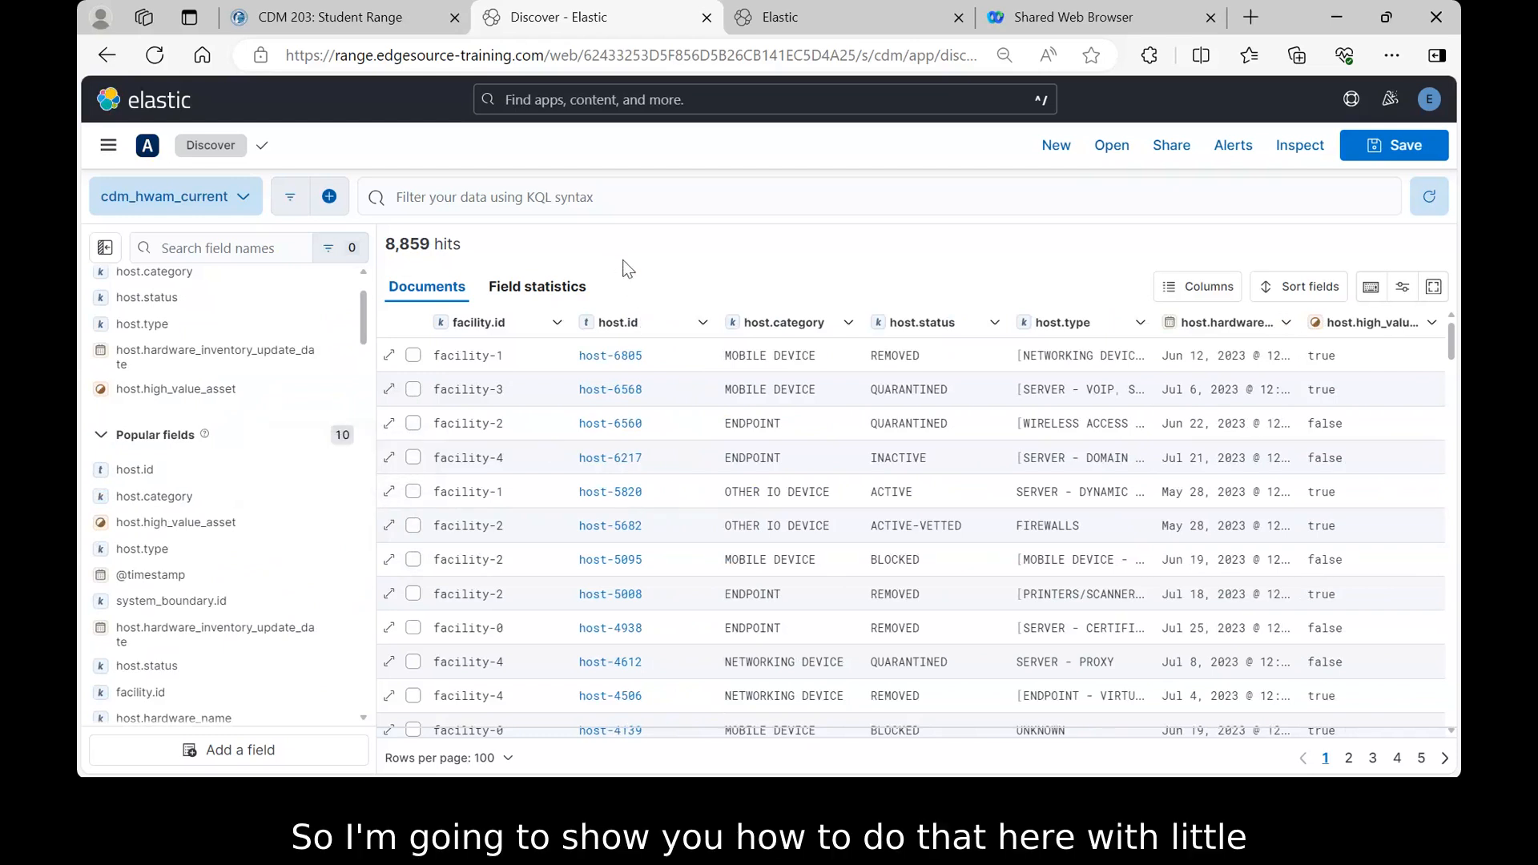
- Add a filter where facility.id is facility-3, leaving 1,780 hits
left_click(330, 198)
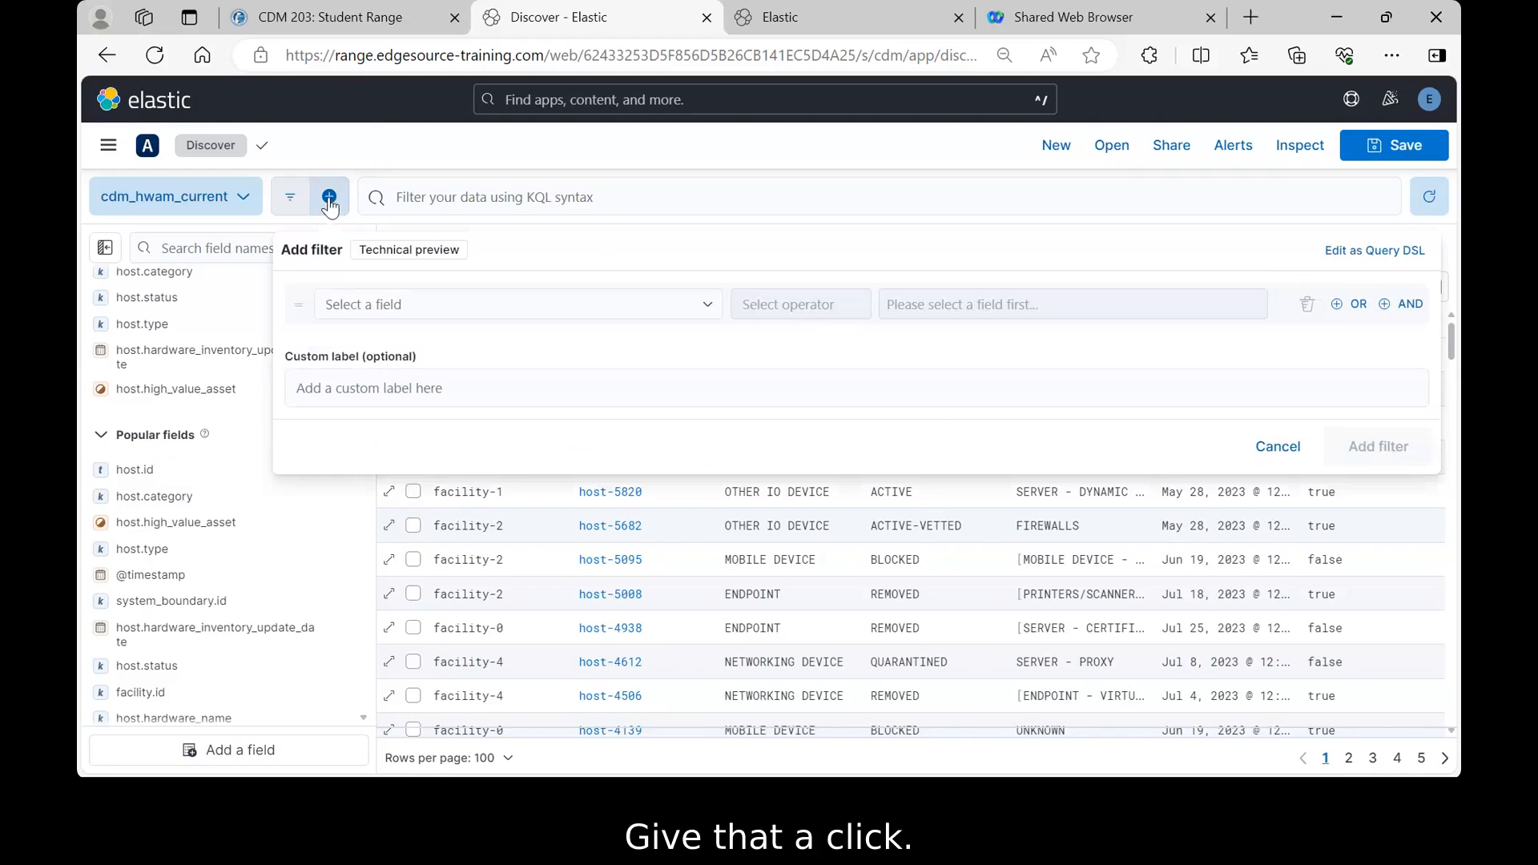
left_click(388, 304)
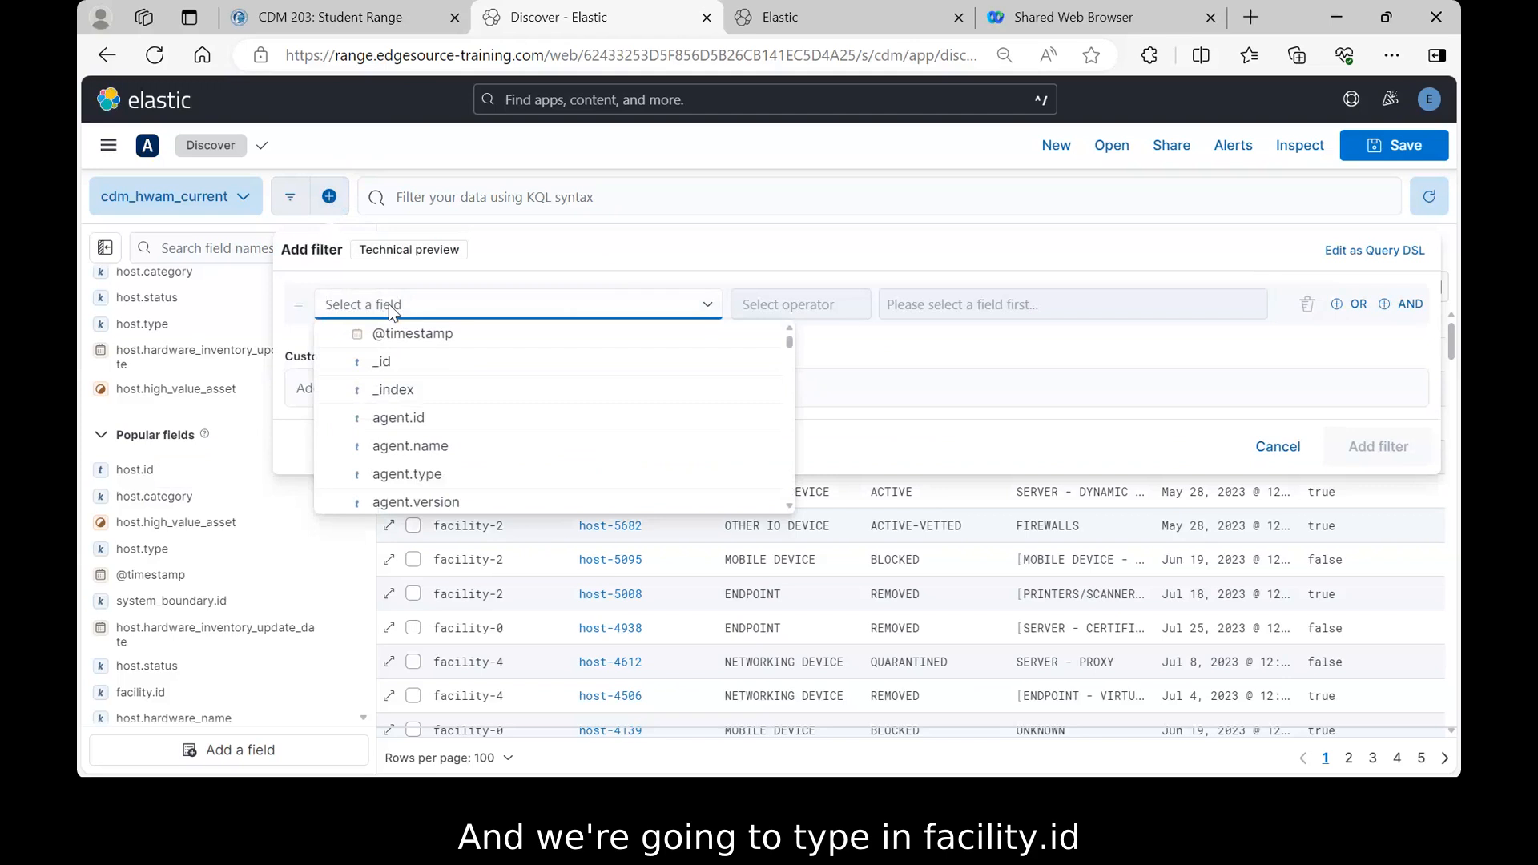
type("fac")
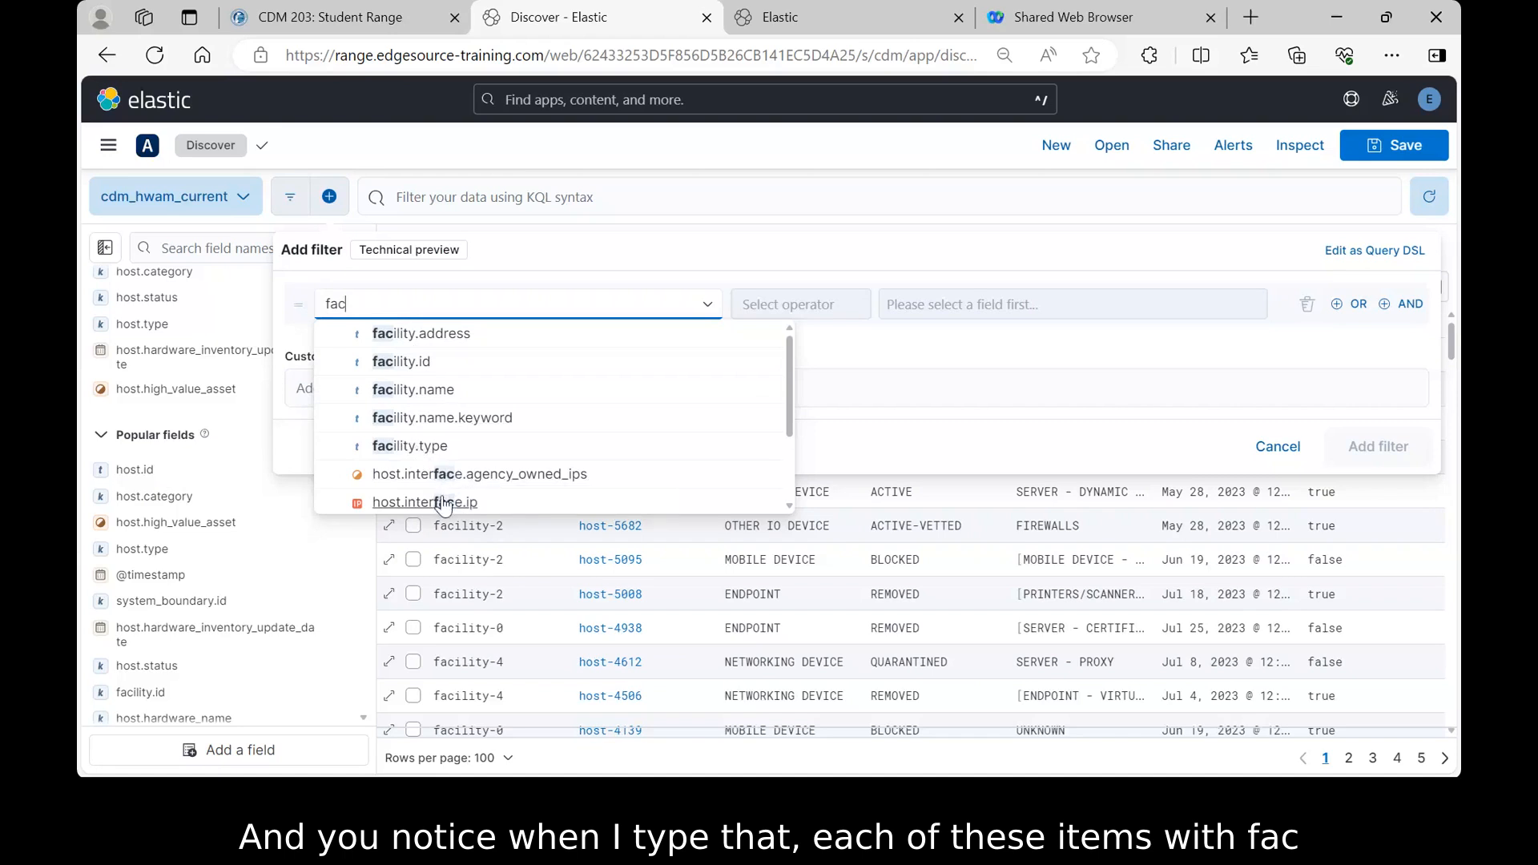
left_click(411, 365)
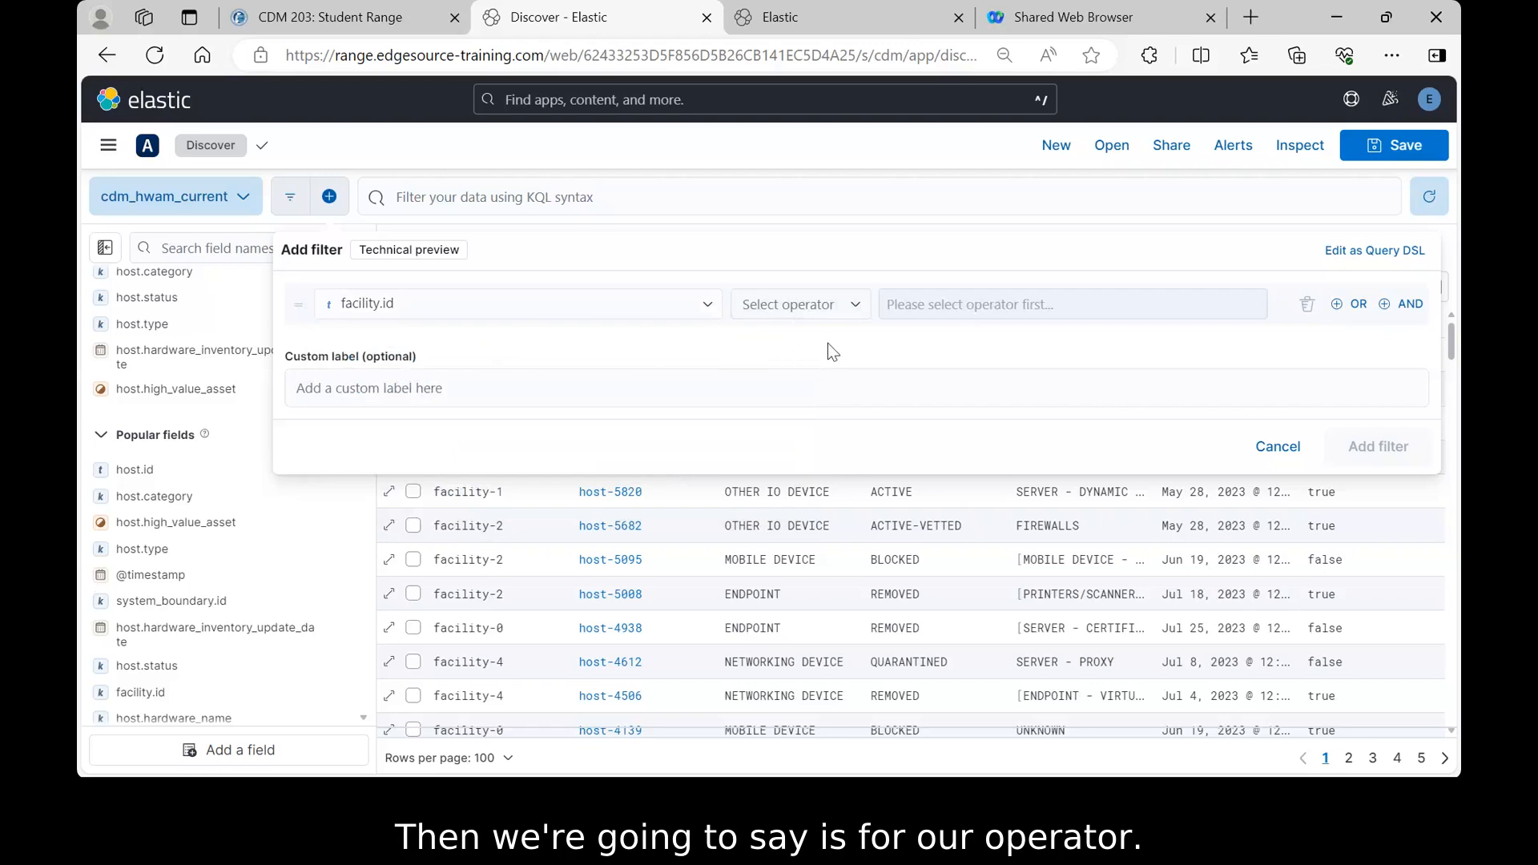
left_click(857, 307)
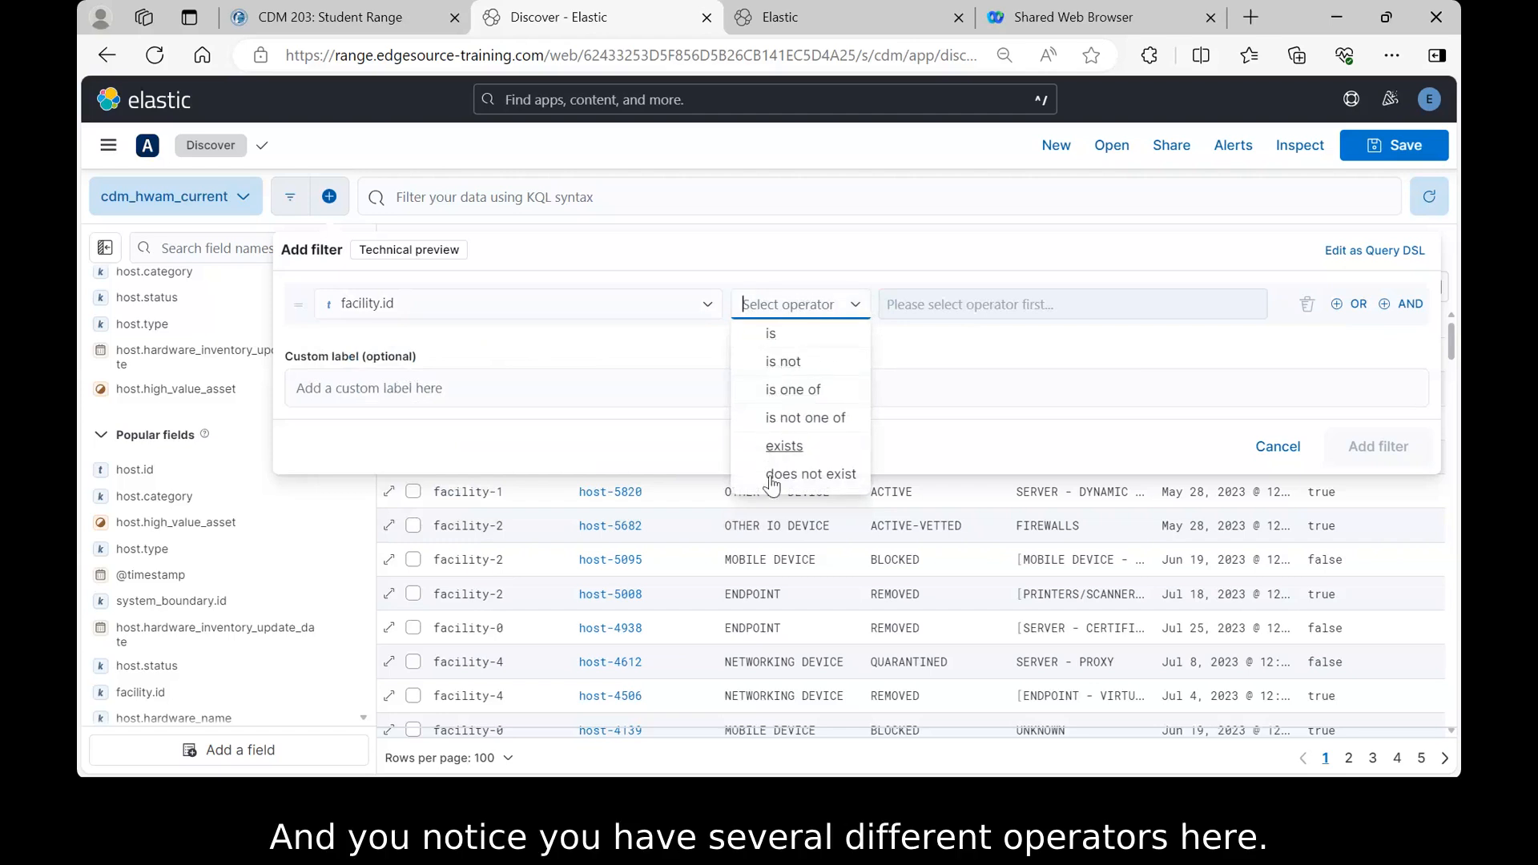
left_click(771, 335)
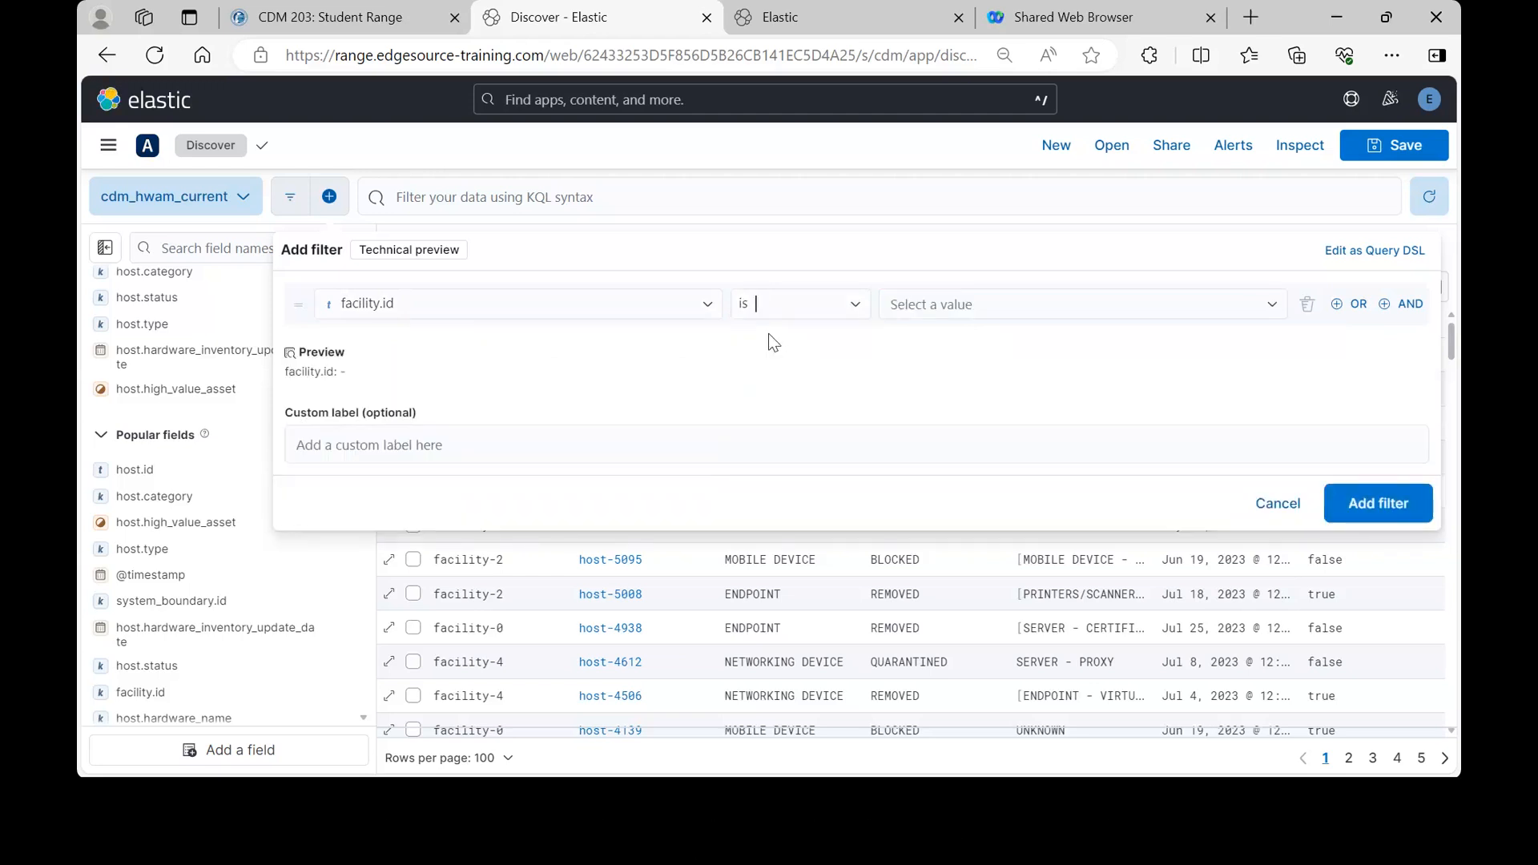
left_click(943, 308)
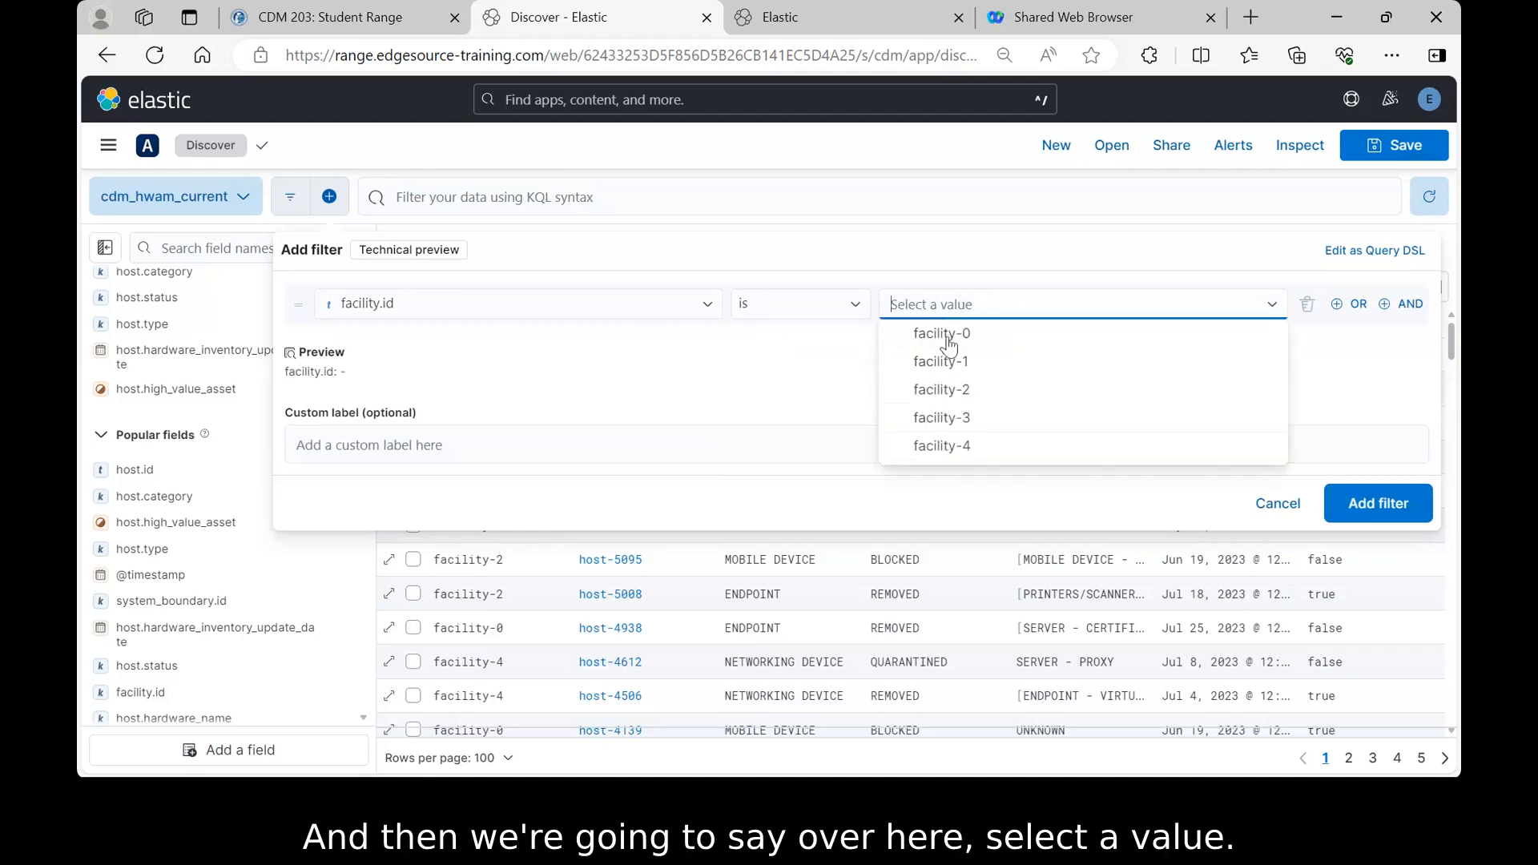
left_click(942, 418)
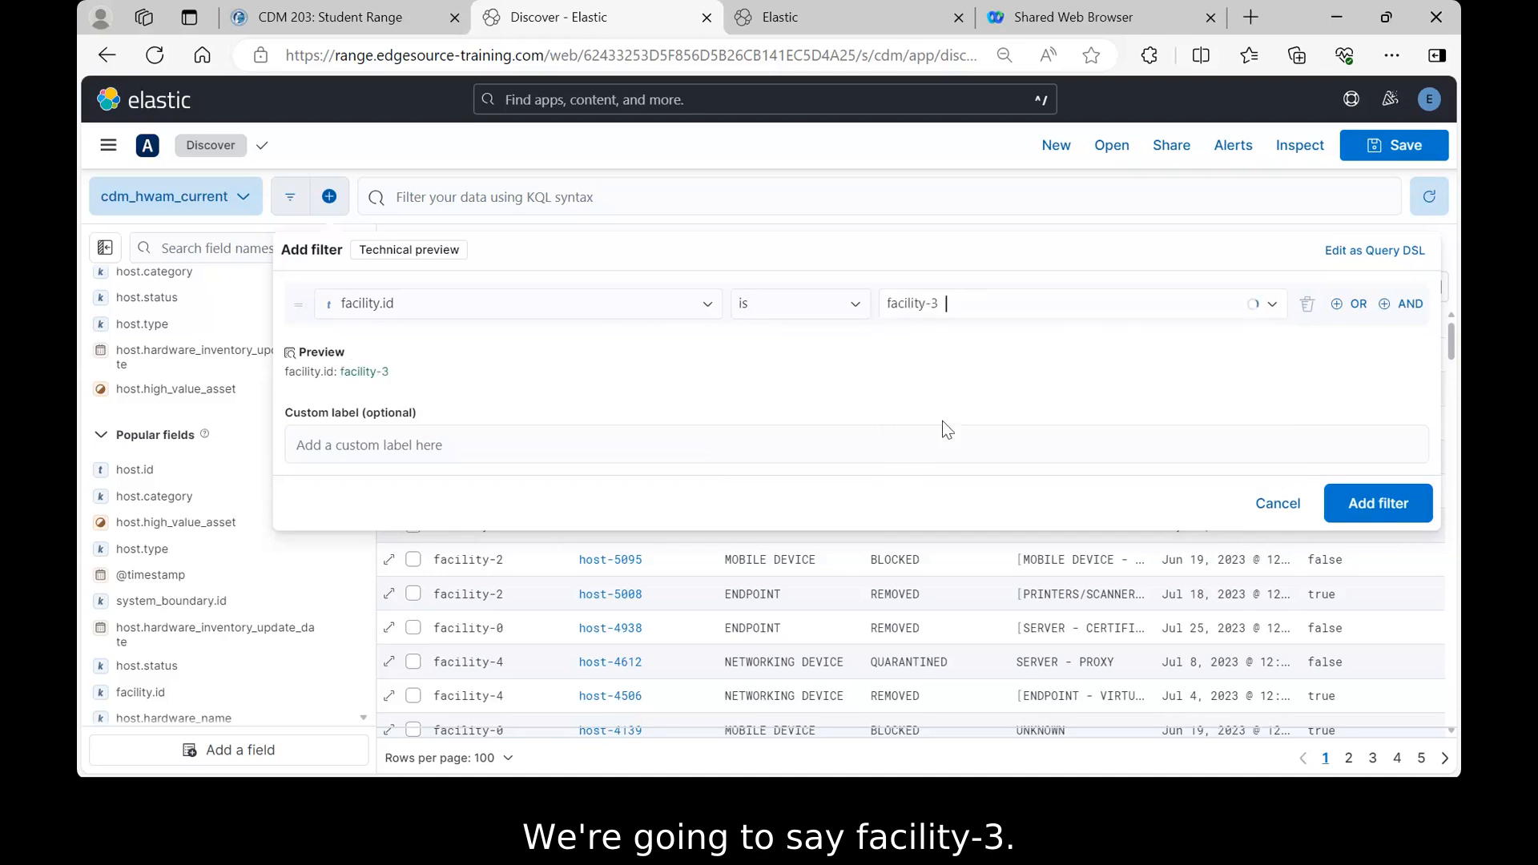
left_click(1370, 506)
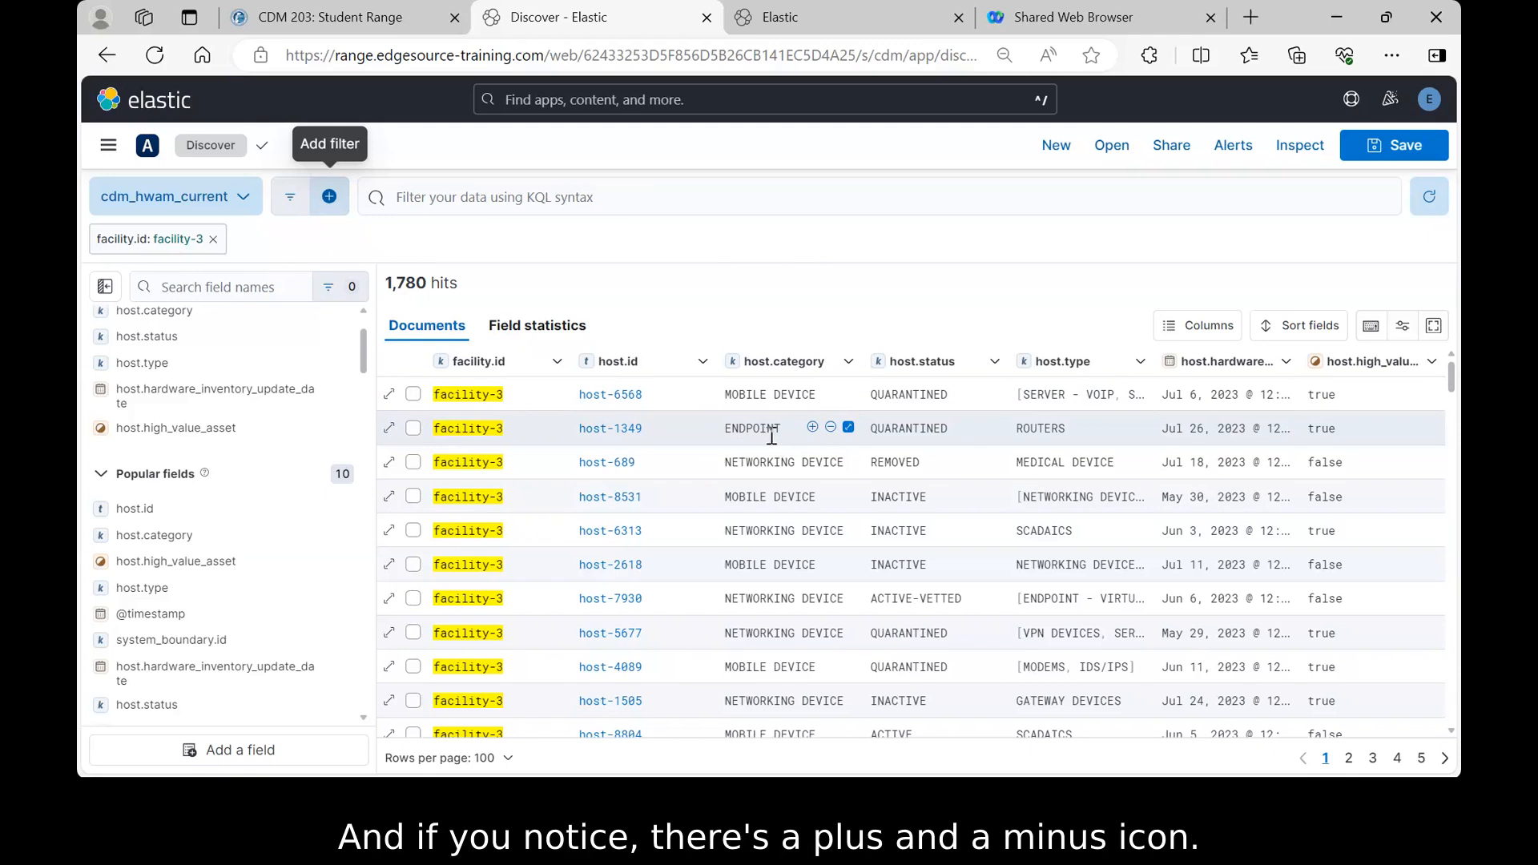
- Filter for the ENDPOINT value in host.category, narrowing results to 372 hits
left_click(813, 432)
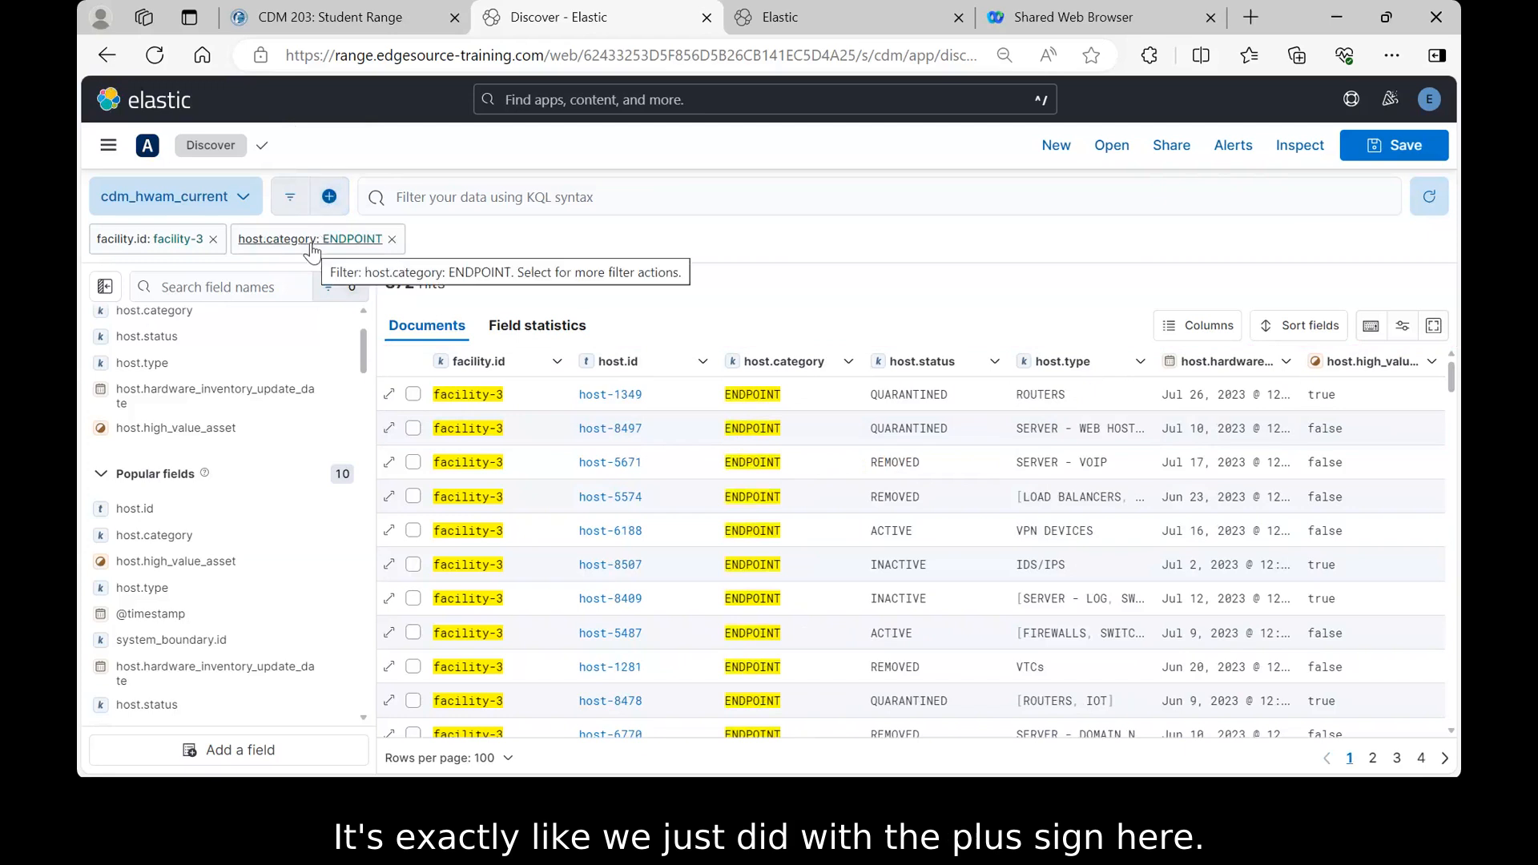
mouse_move(772, 397)
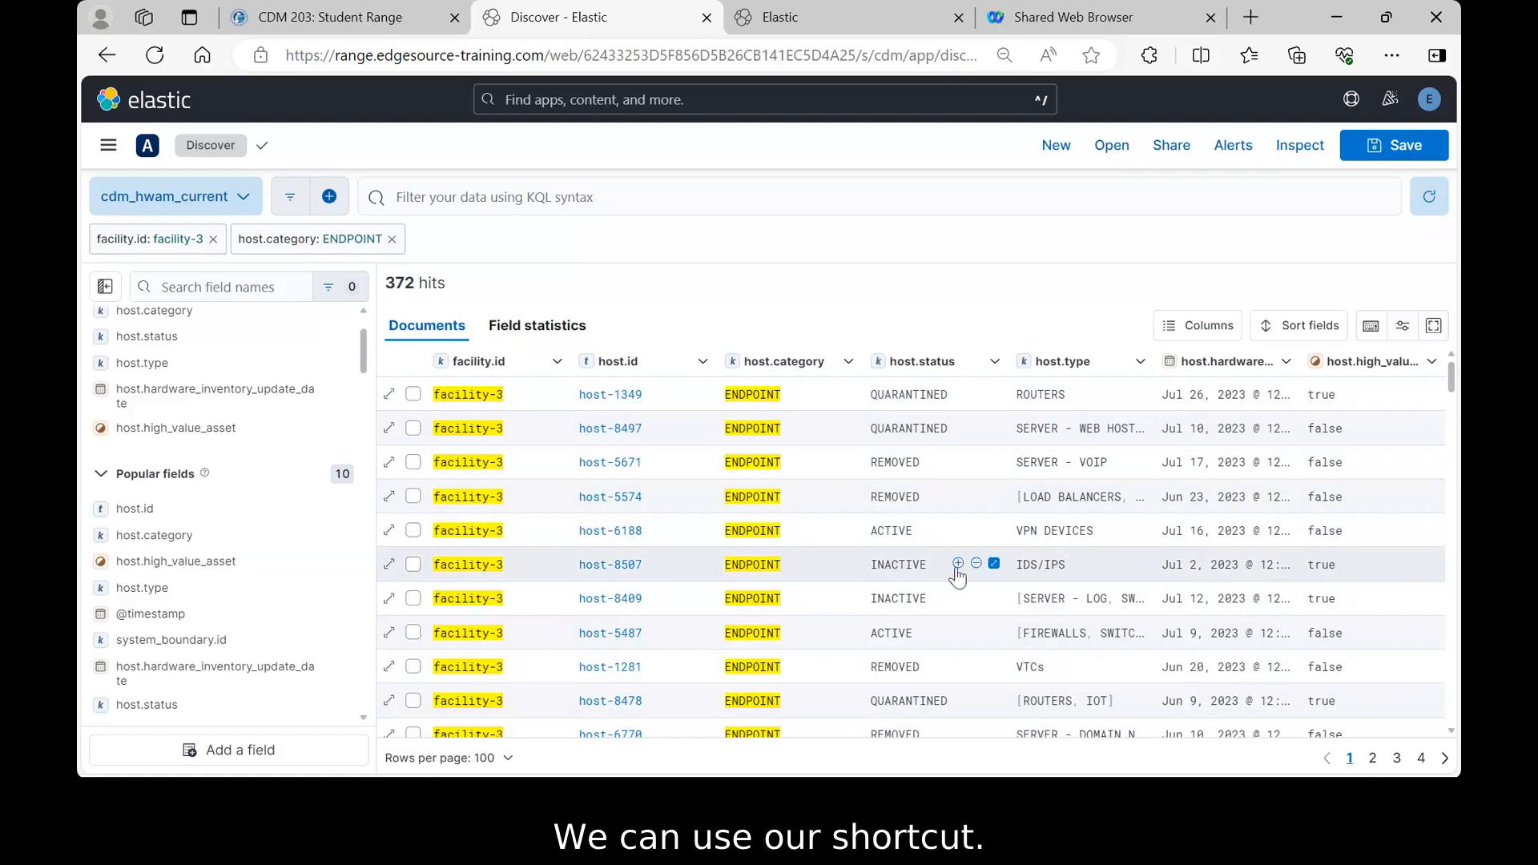
- Add a host.status: INACTIVE filter alongside facility-3 and ENDPOINT, narrowing results to 65 hits
left_click(958, 564)
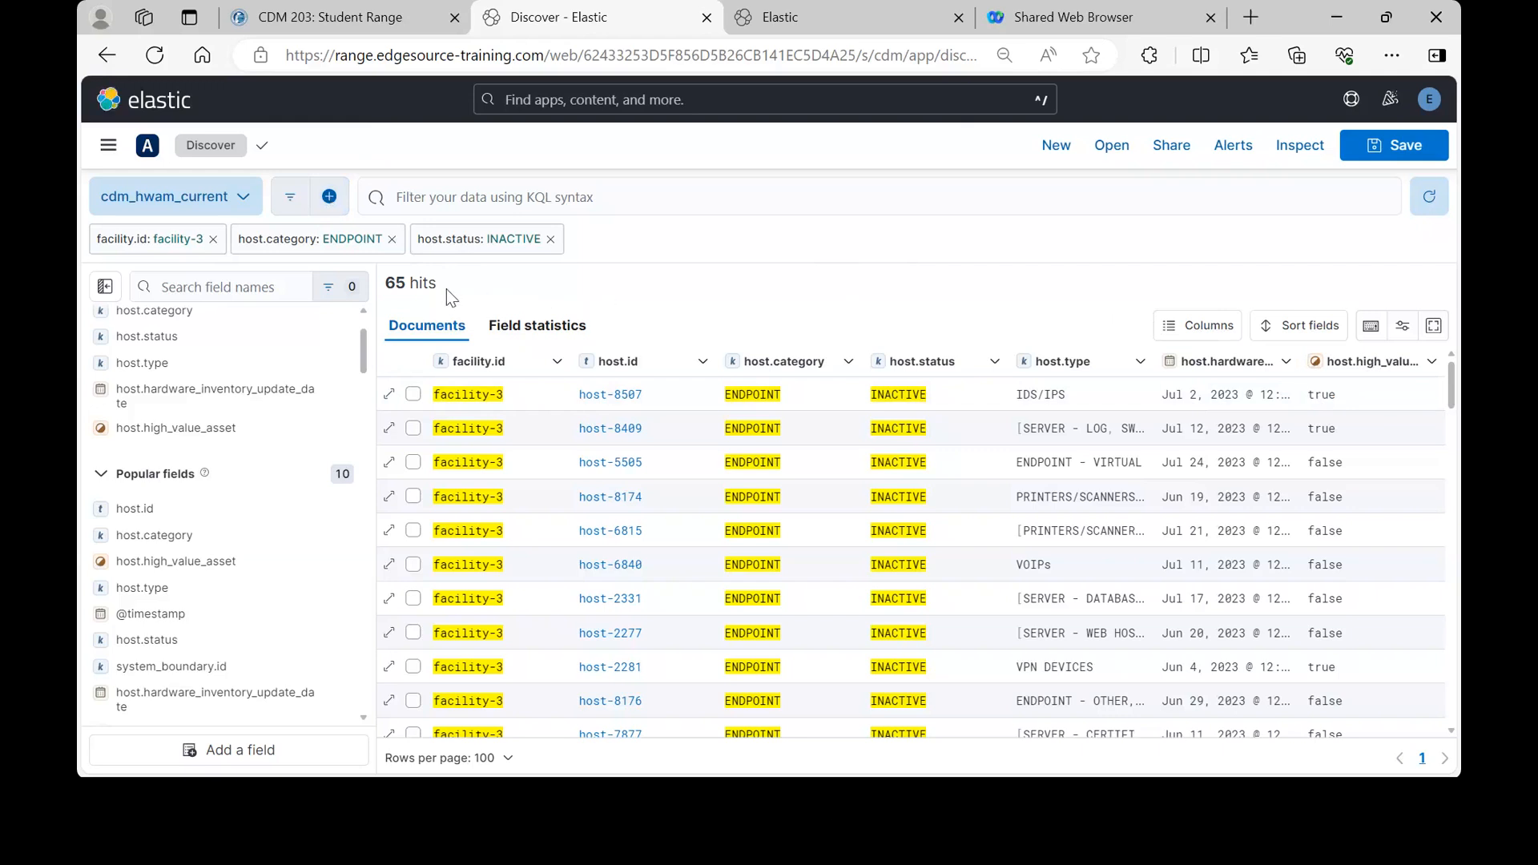
left_click_drag(367, 351, 367, 325)
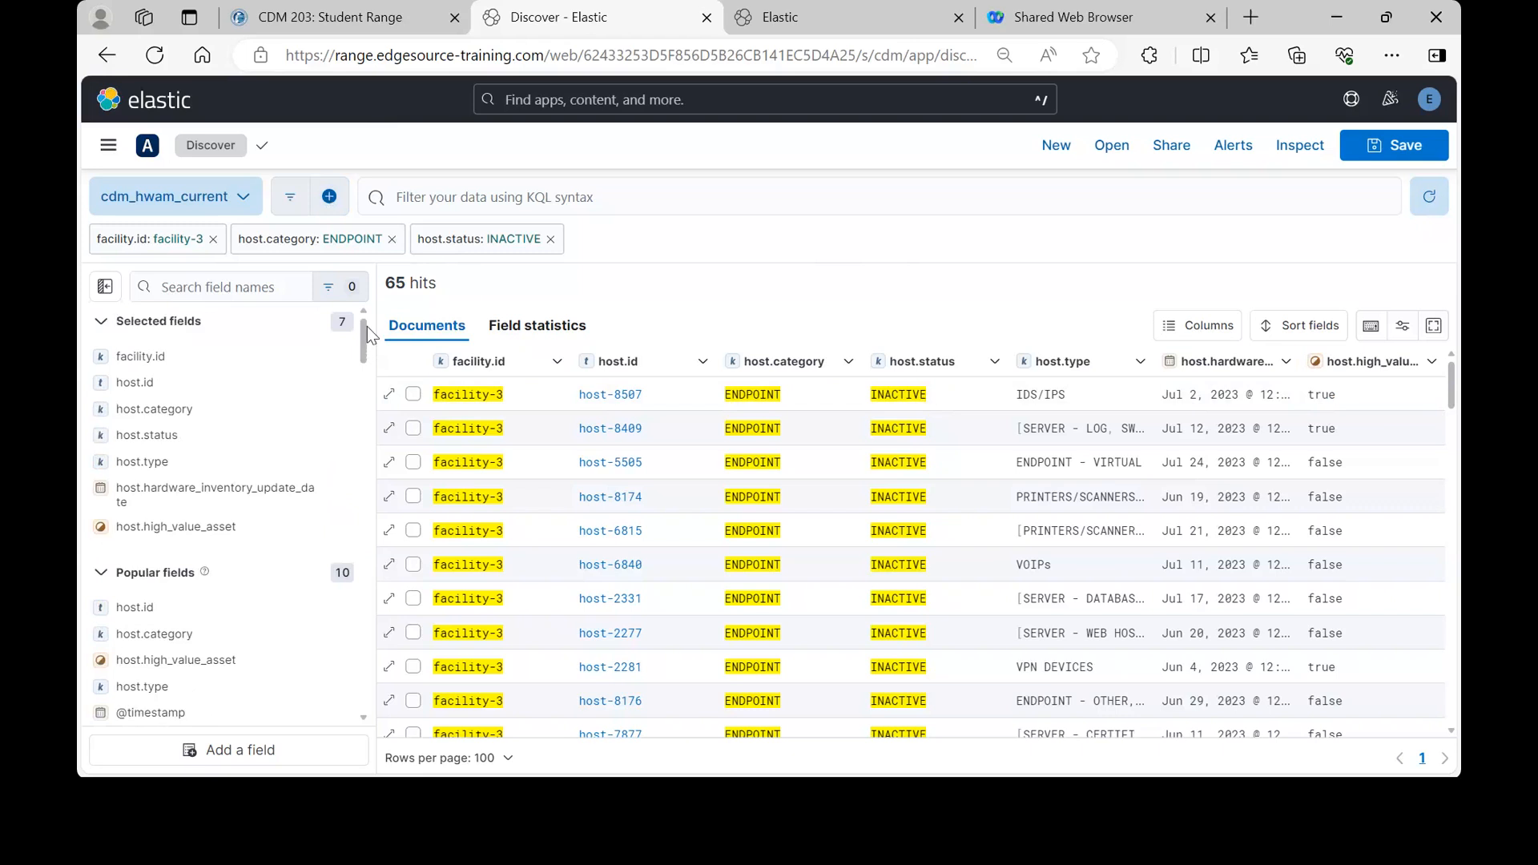
- Hide the field list sidebar, show it, then hide it again so the table is full width
left_click(105, 289)
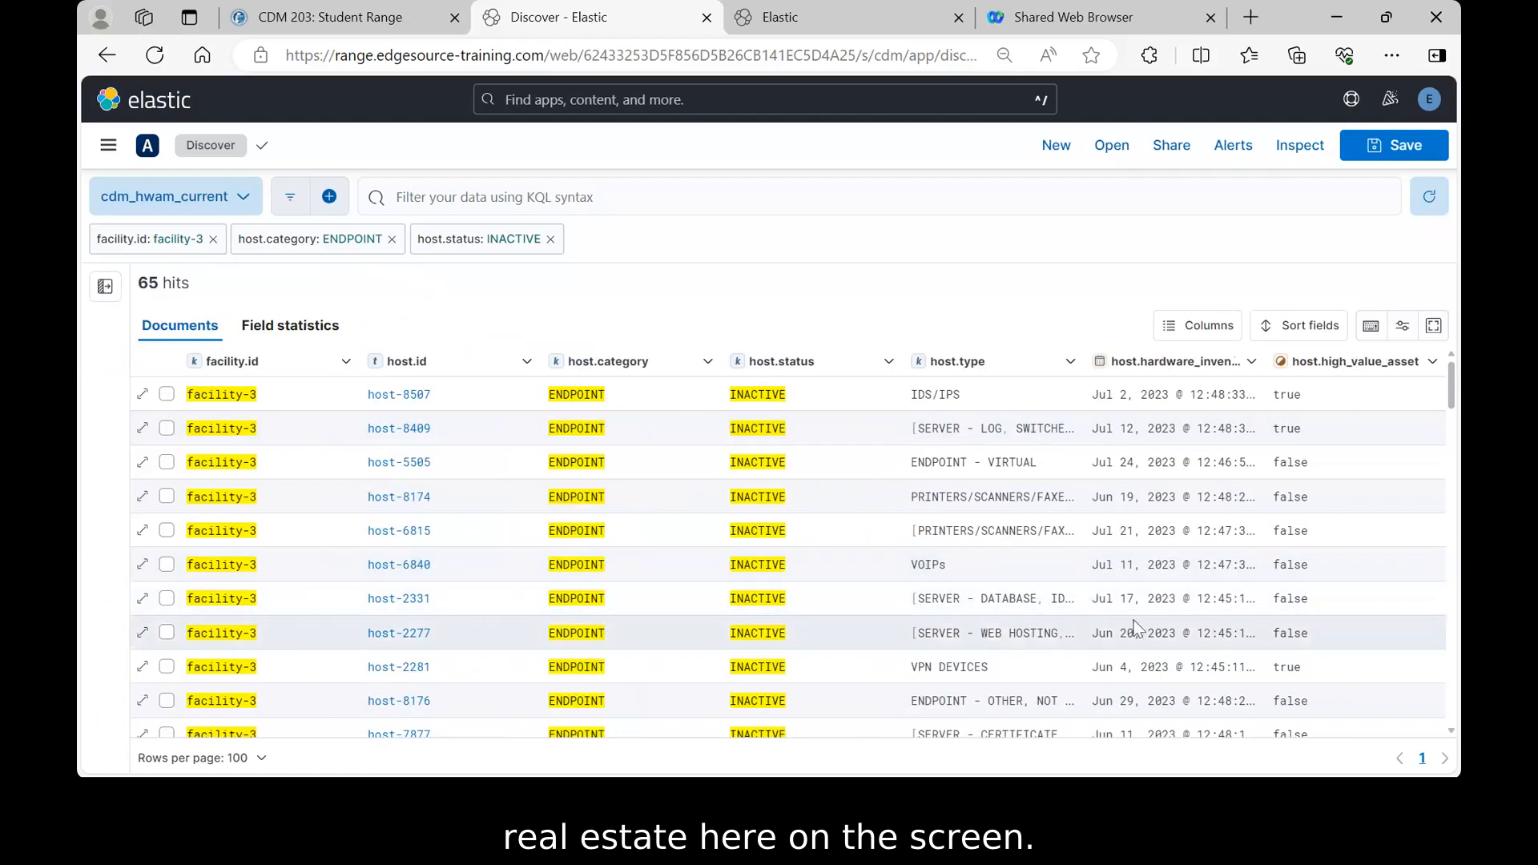
left_click(105, 287)
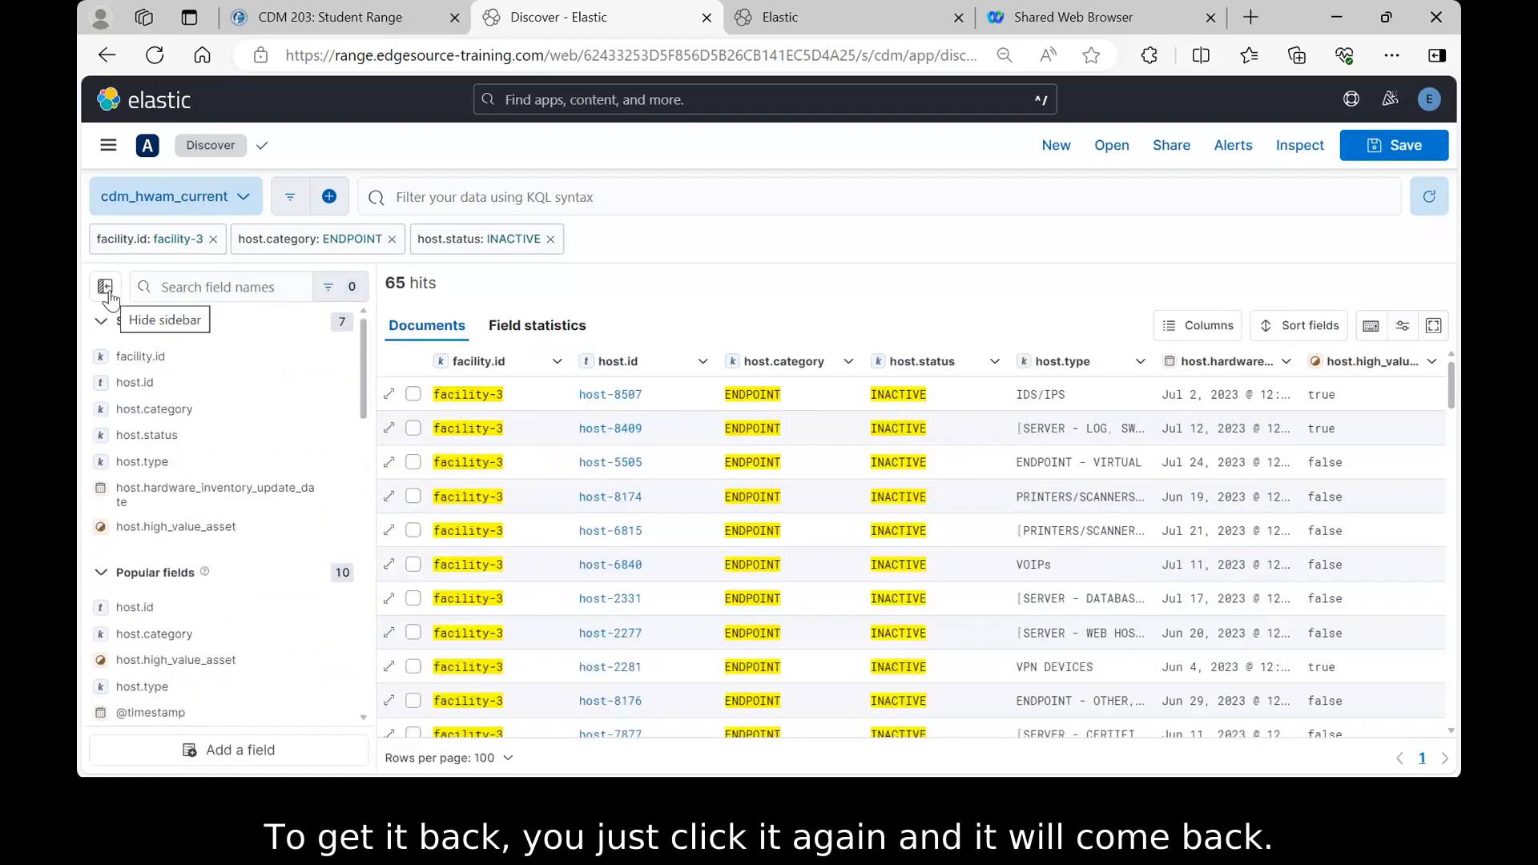
left_click(107, 289)
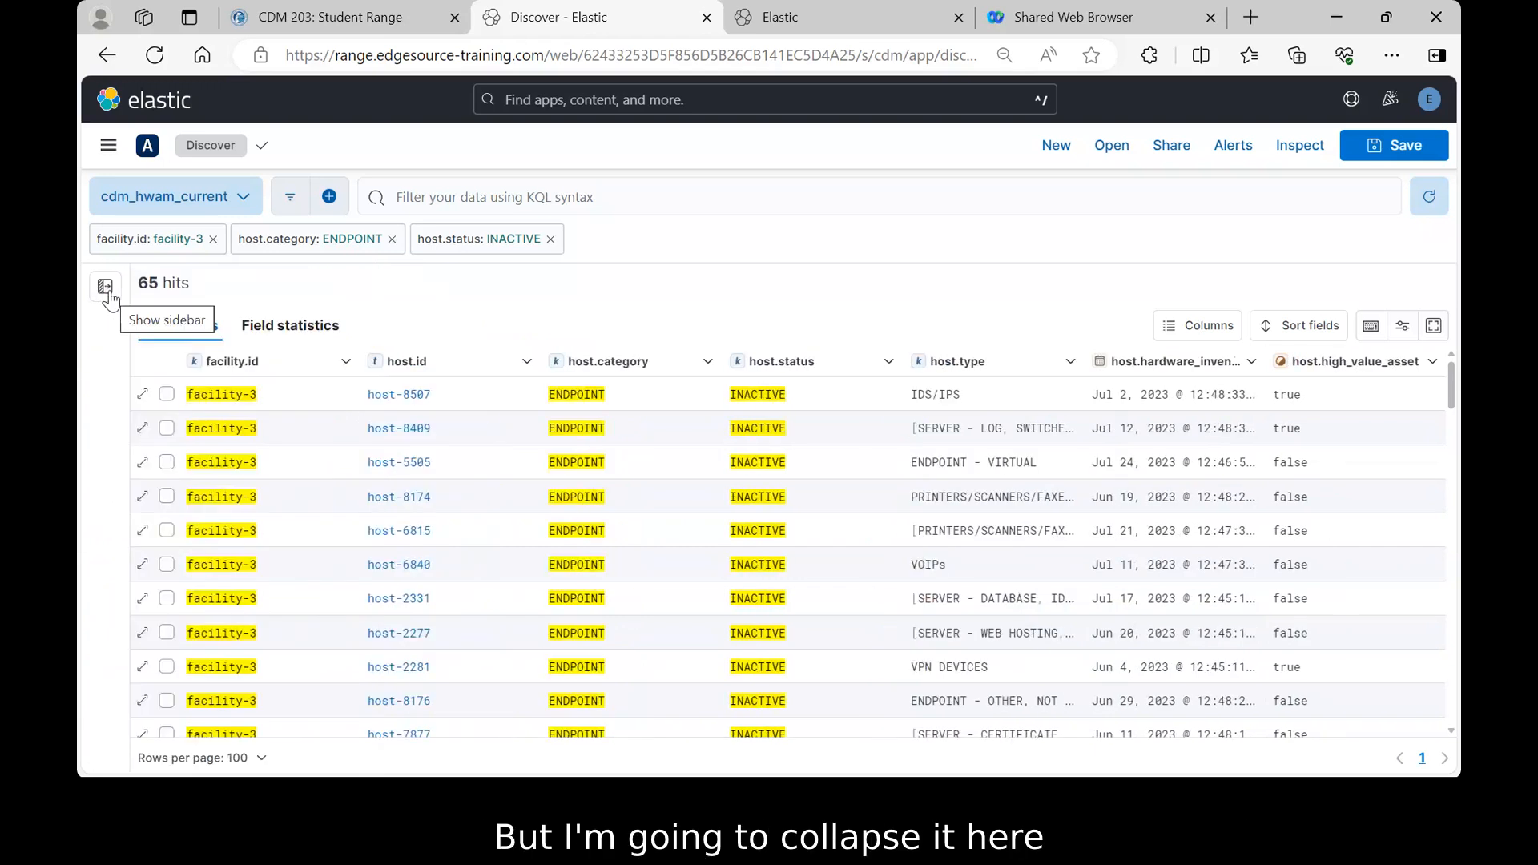
- Add a host.high_value_asset: true filter, leaving 27 hits
left_click(1397, 394)
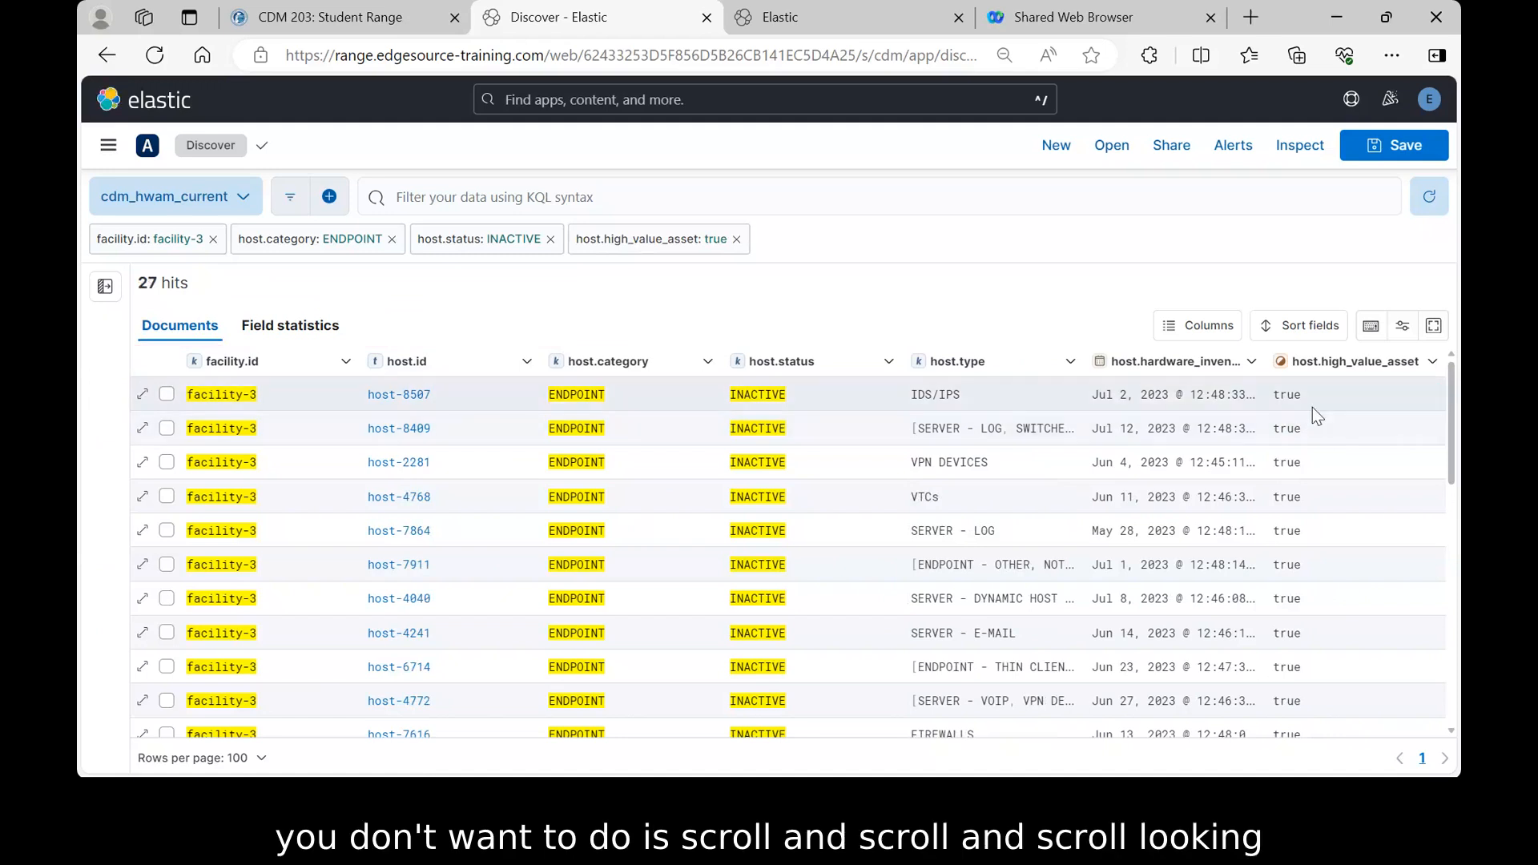
mouse_move(1318, 549)
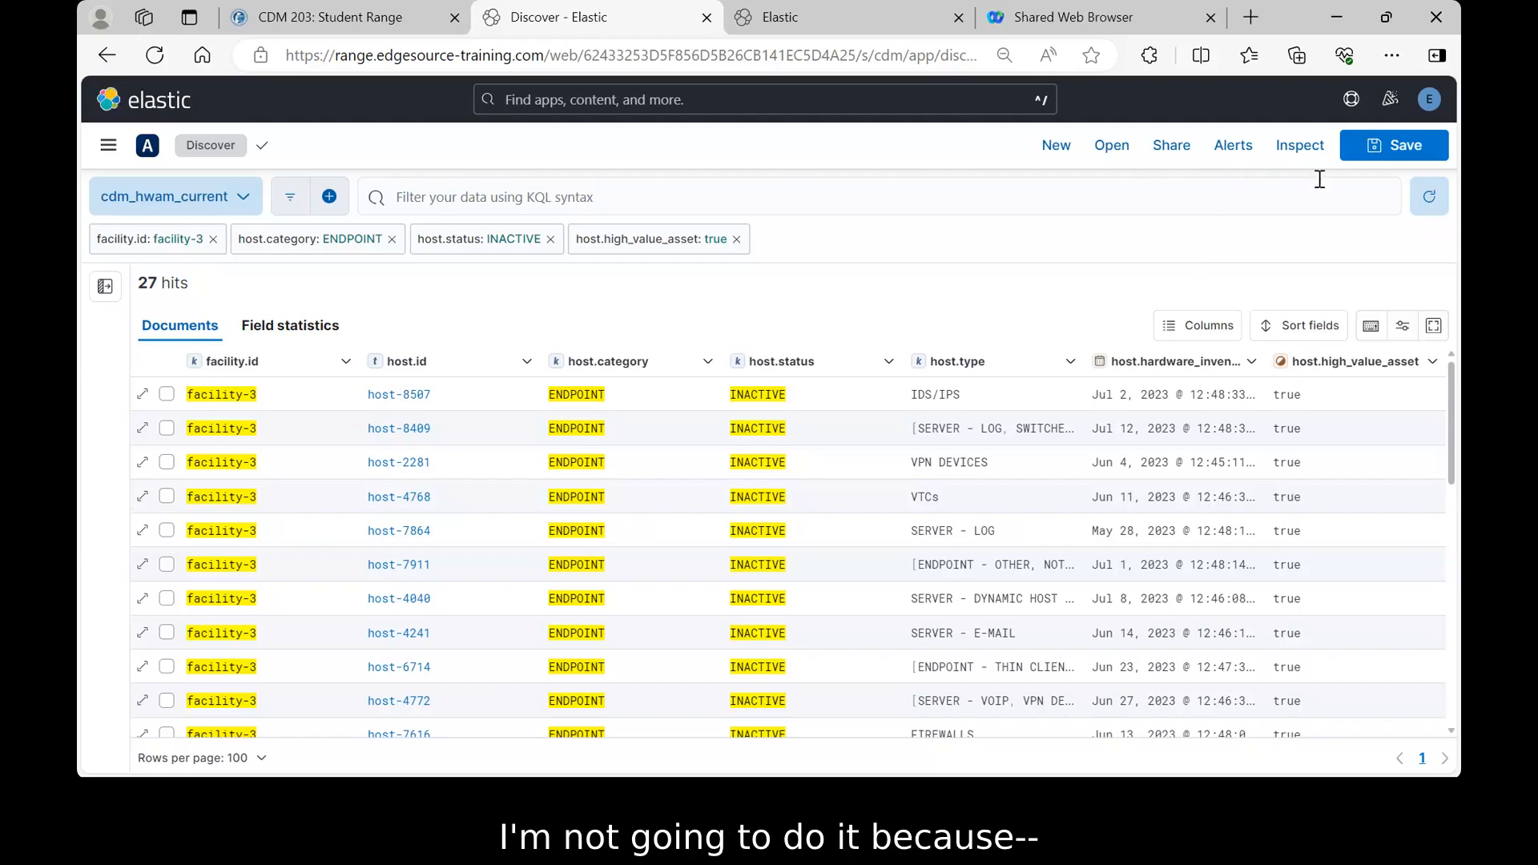
left_click(1354, 157)
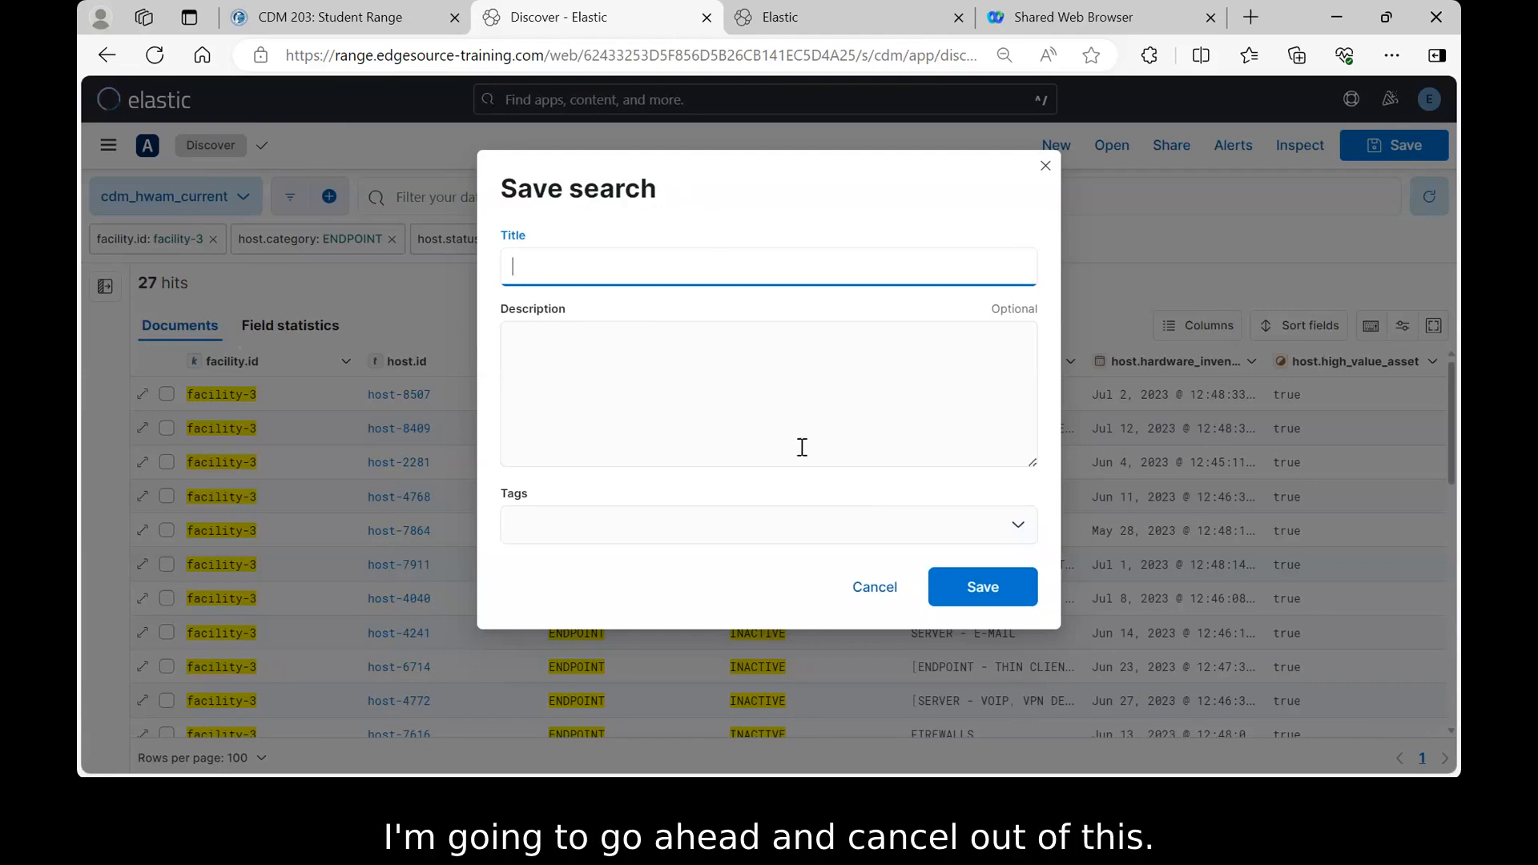
left_click(877, 595)
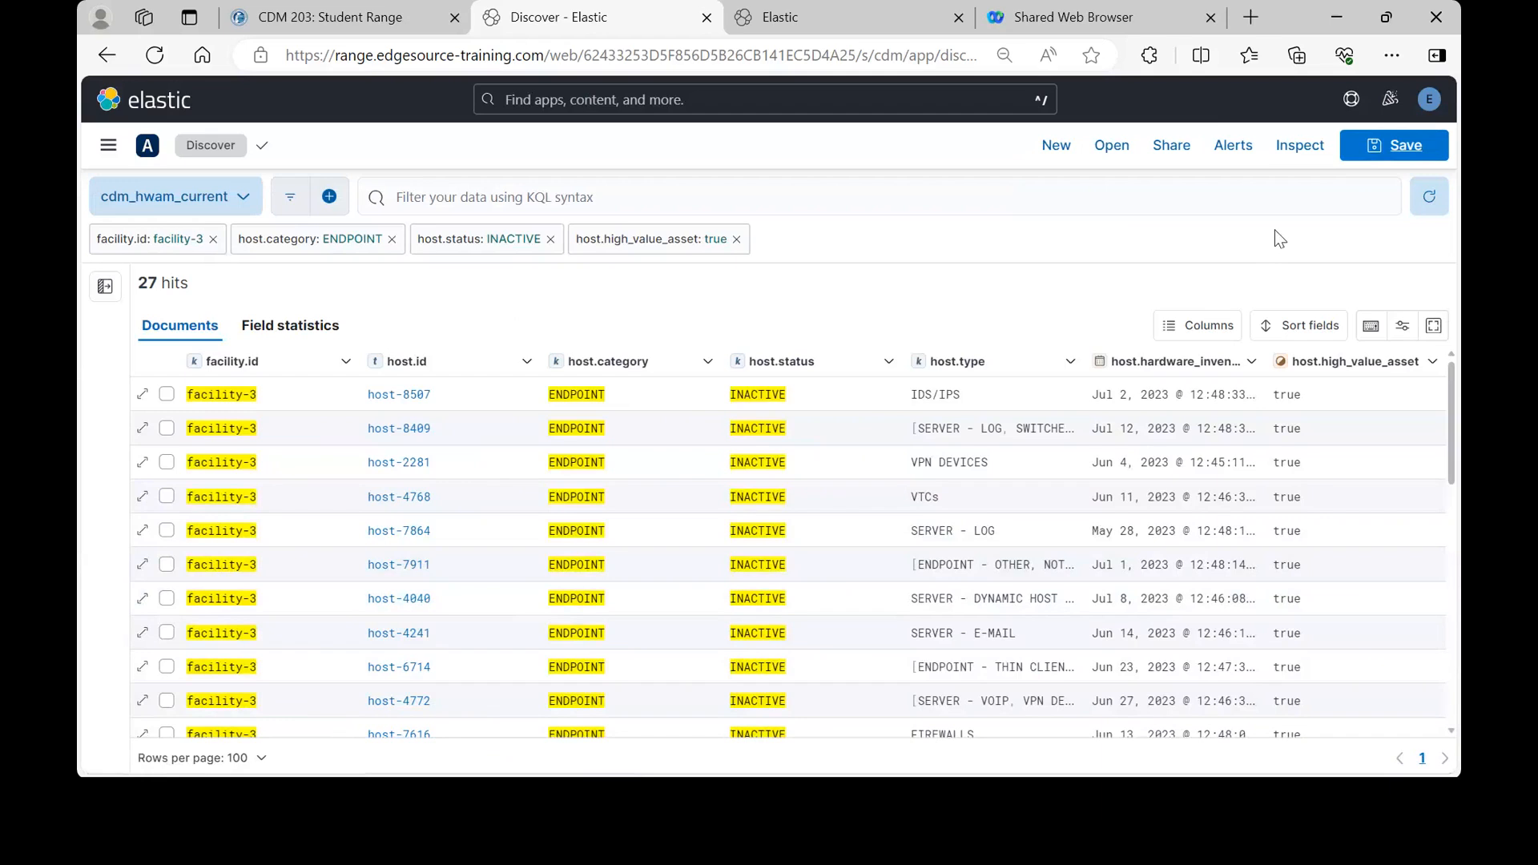
- Bring up the CSV Reports panel from the Share menu for the filtered search
left_click(1170, 152)
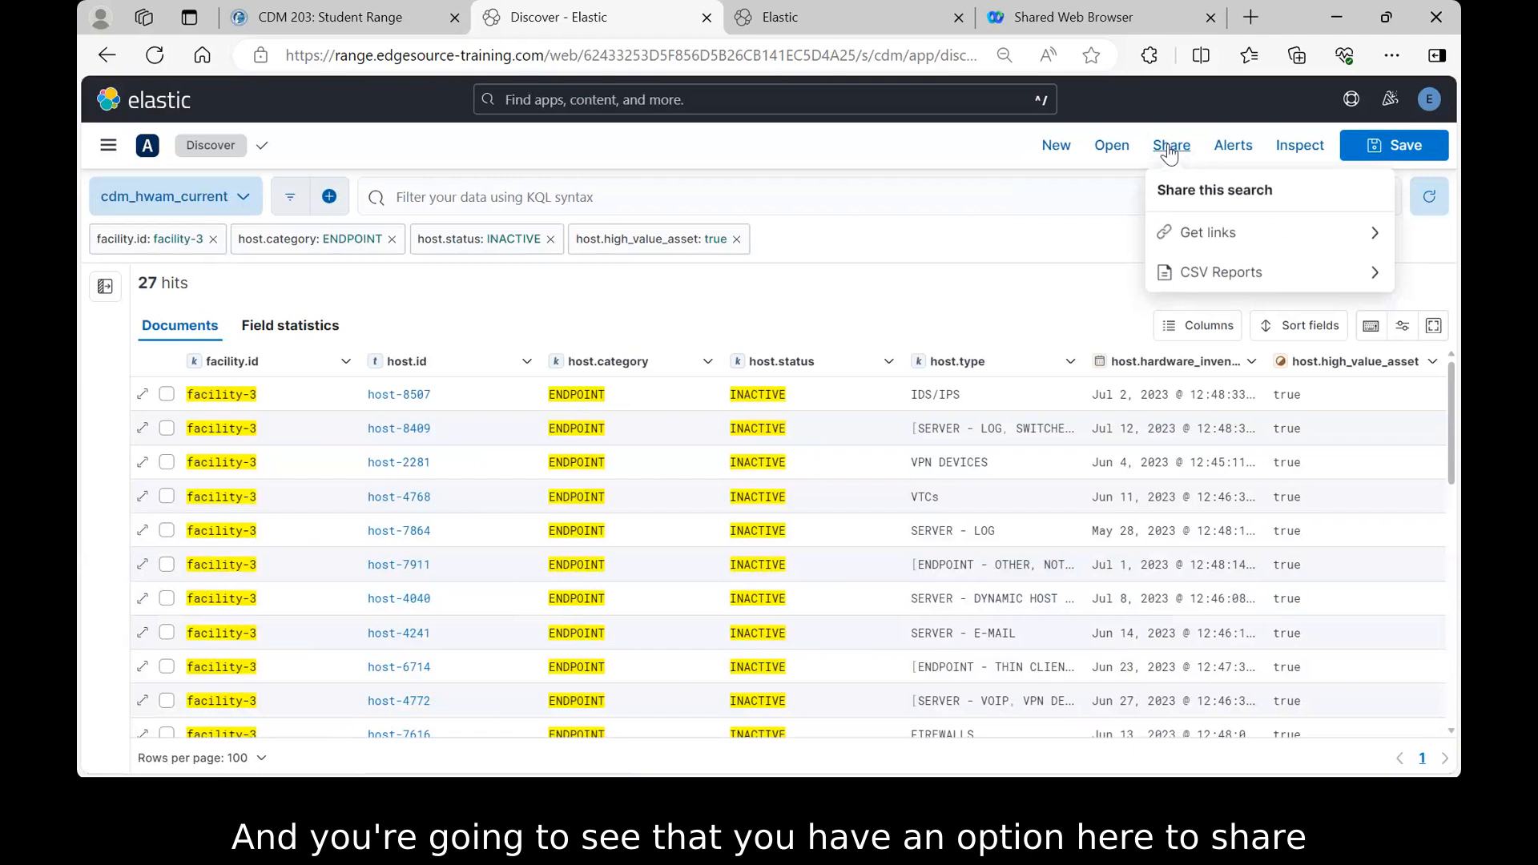
left_click(1235, 274)
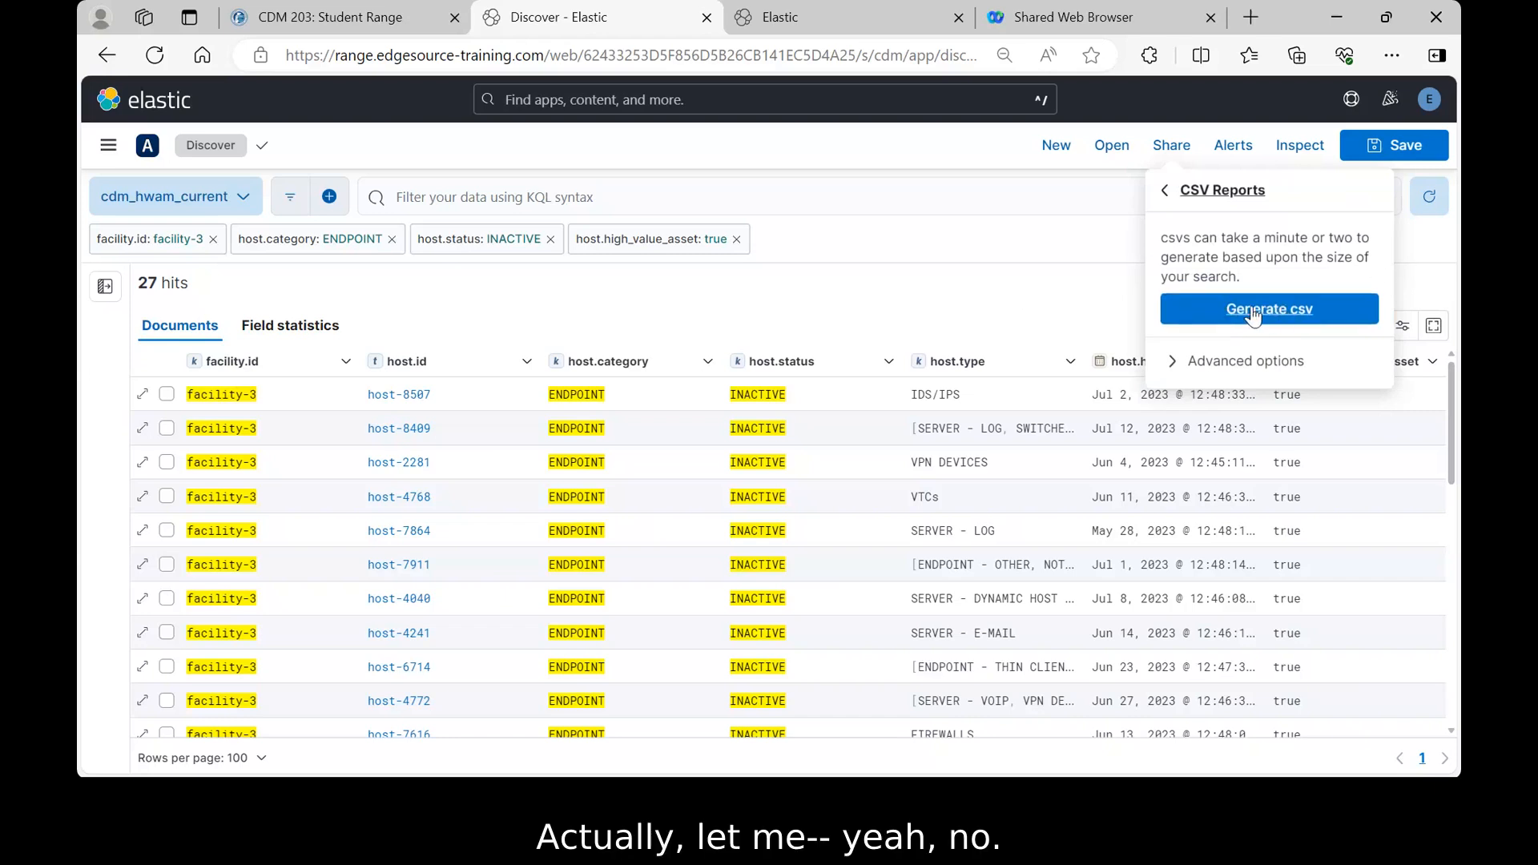
- Dismiss the CSV Reports panel without generating a CSV, leaving Discover on the 27 filtered hits
left_click(1185, 317)
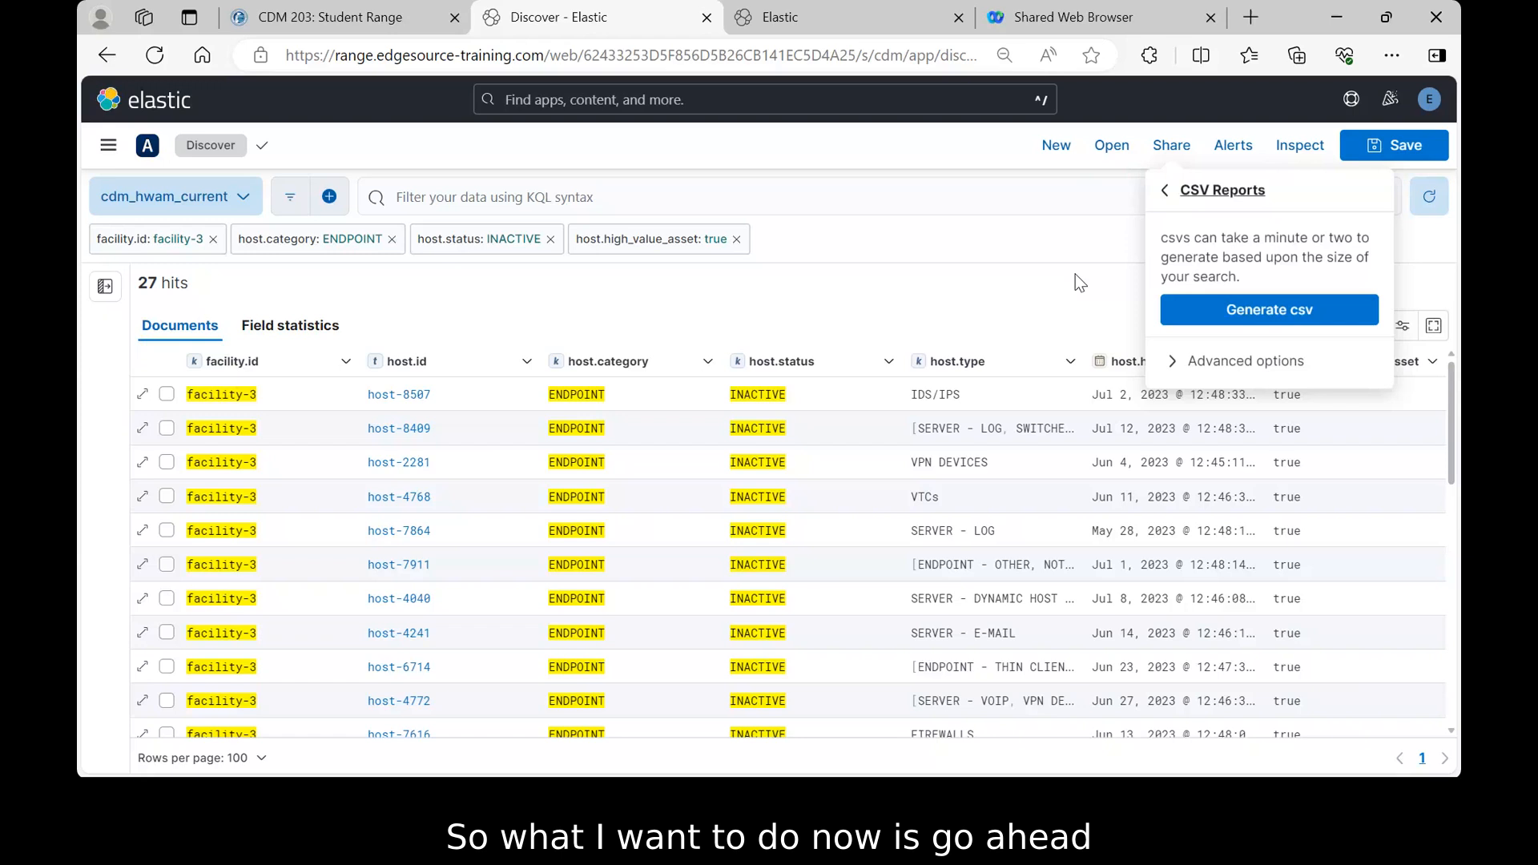
left_click(989, 293)
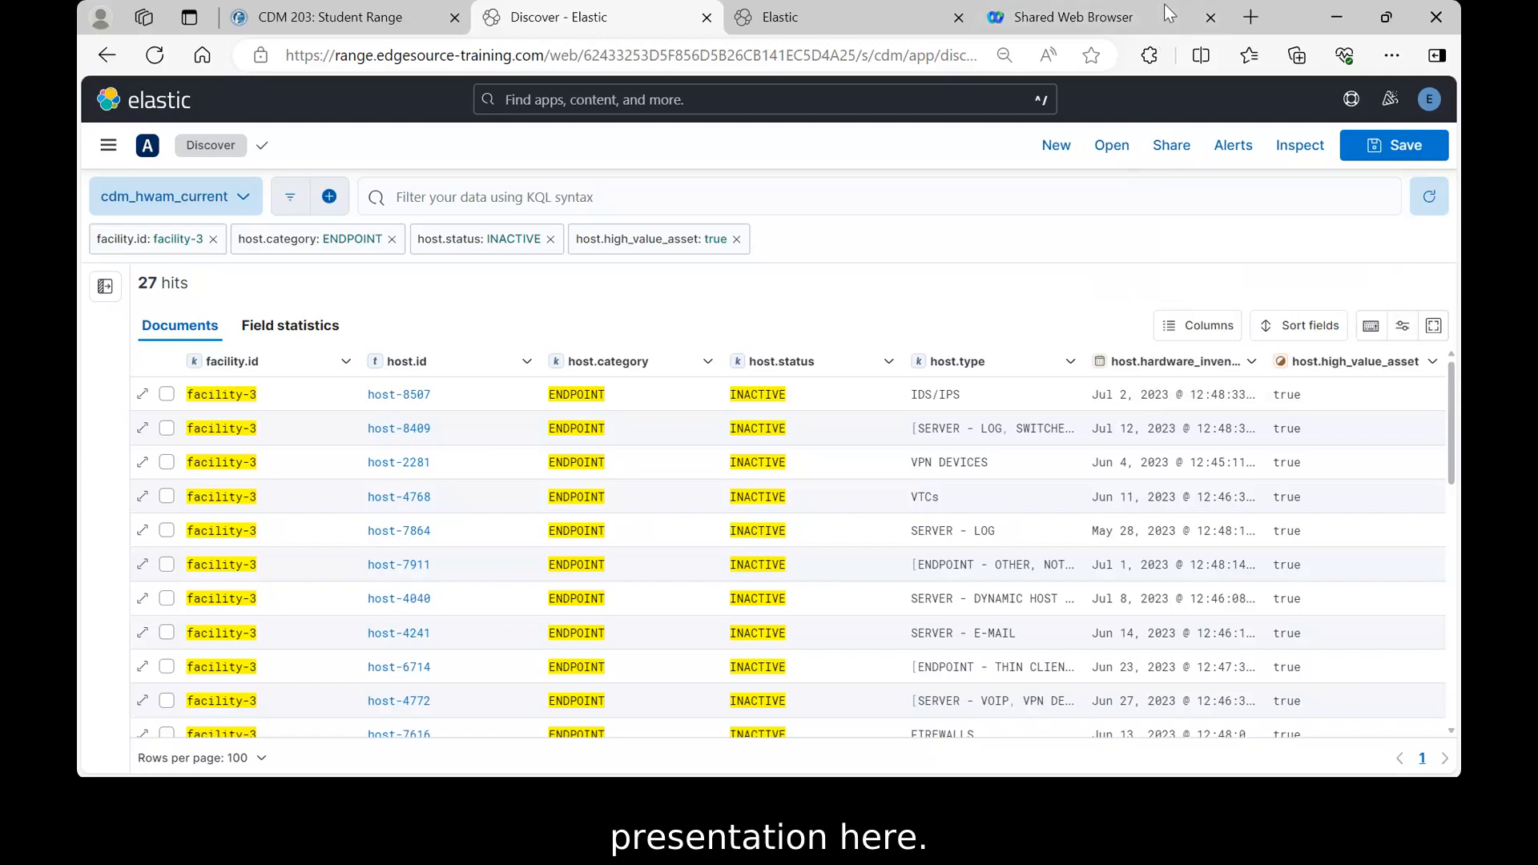
- Alt+Tab to the full-screen slide 'LAB EXERCISE 1: Using Kibana to Filter and Report on Search Results'
key("alt+Tab")
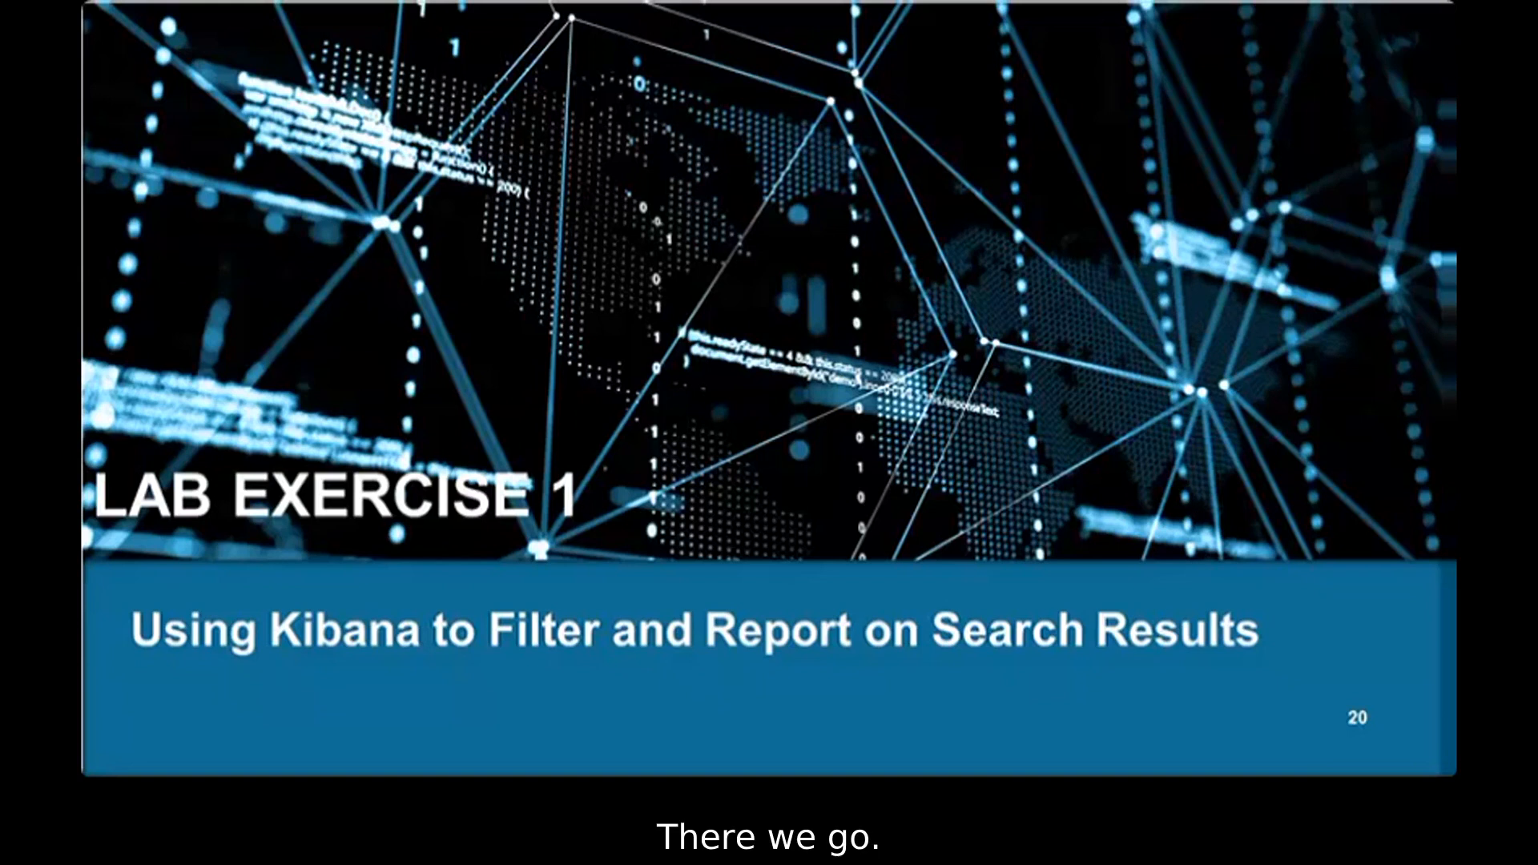
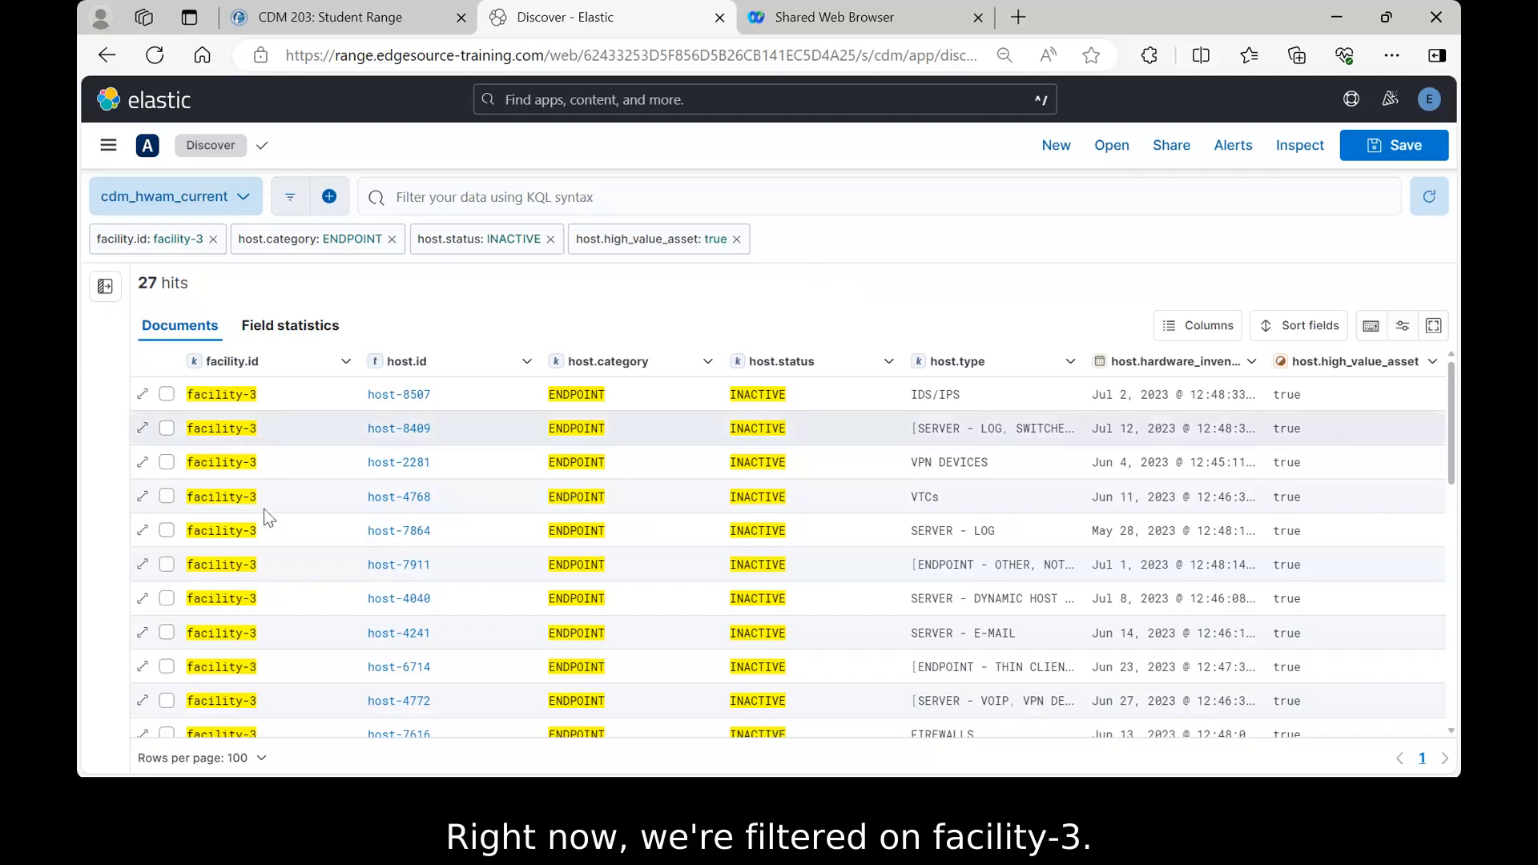
- Keep the facility-3, ENDPOINT, INACTIVE, high-value filters applied, showing 27 cdm_hwam_current hits
mouse_move(245, 404)
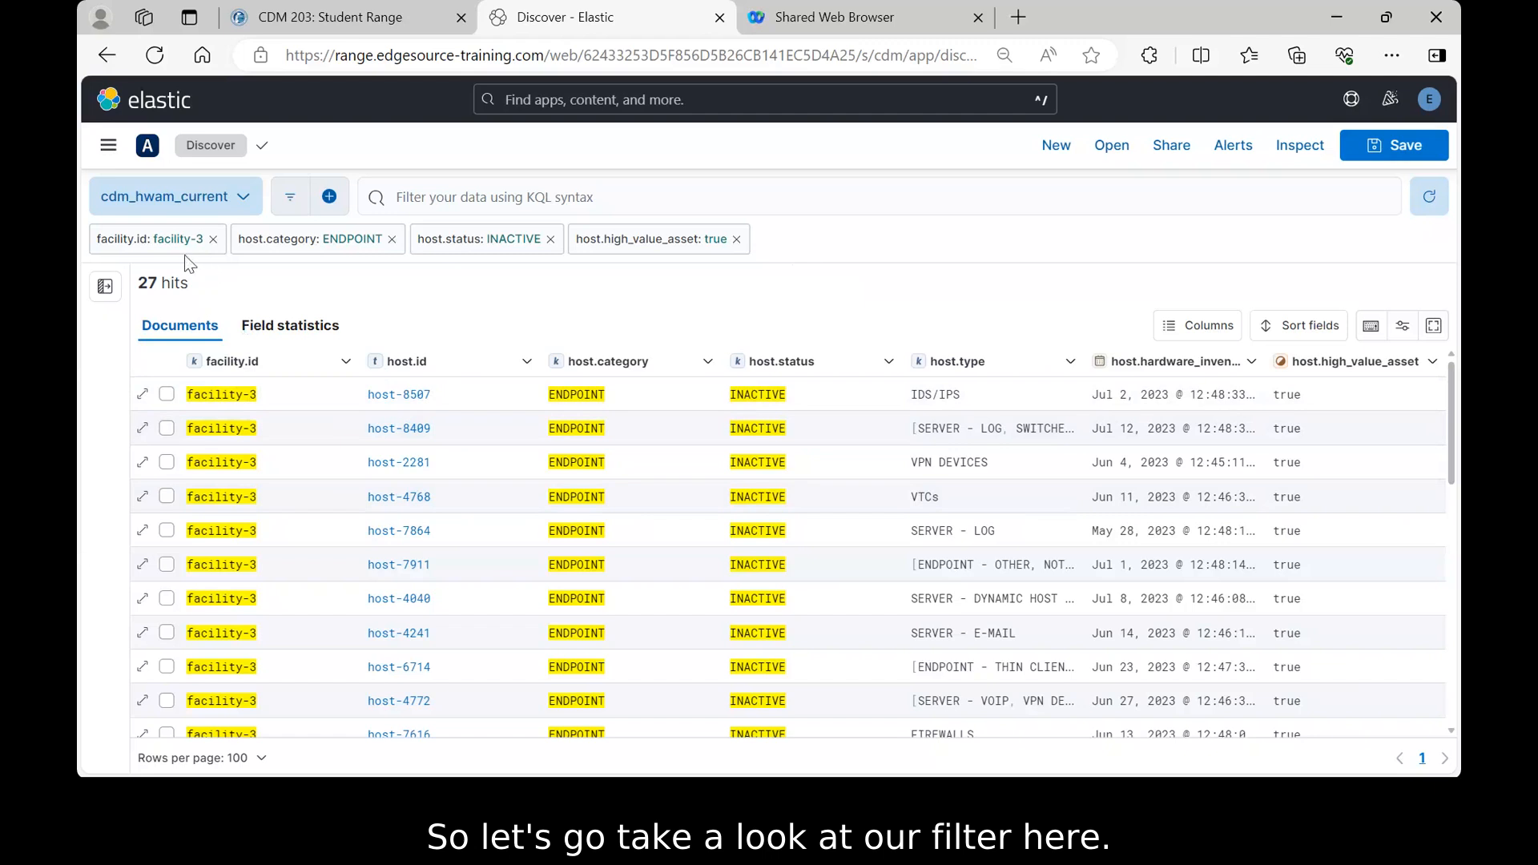
- Edit the facility.id filter to facility-0, raising the results to 35 hits
left_click(144, 244)
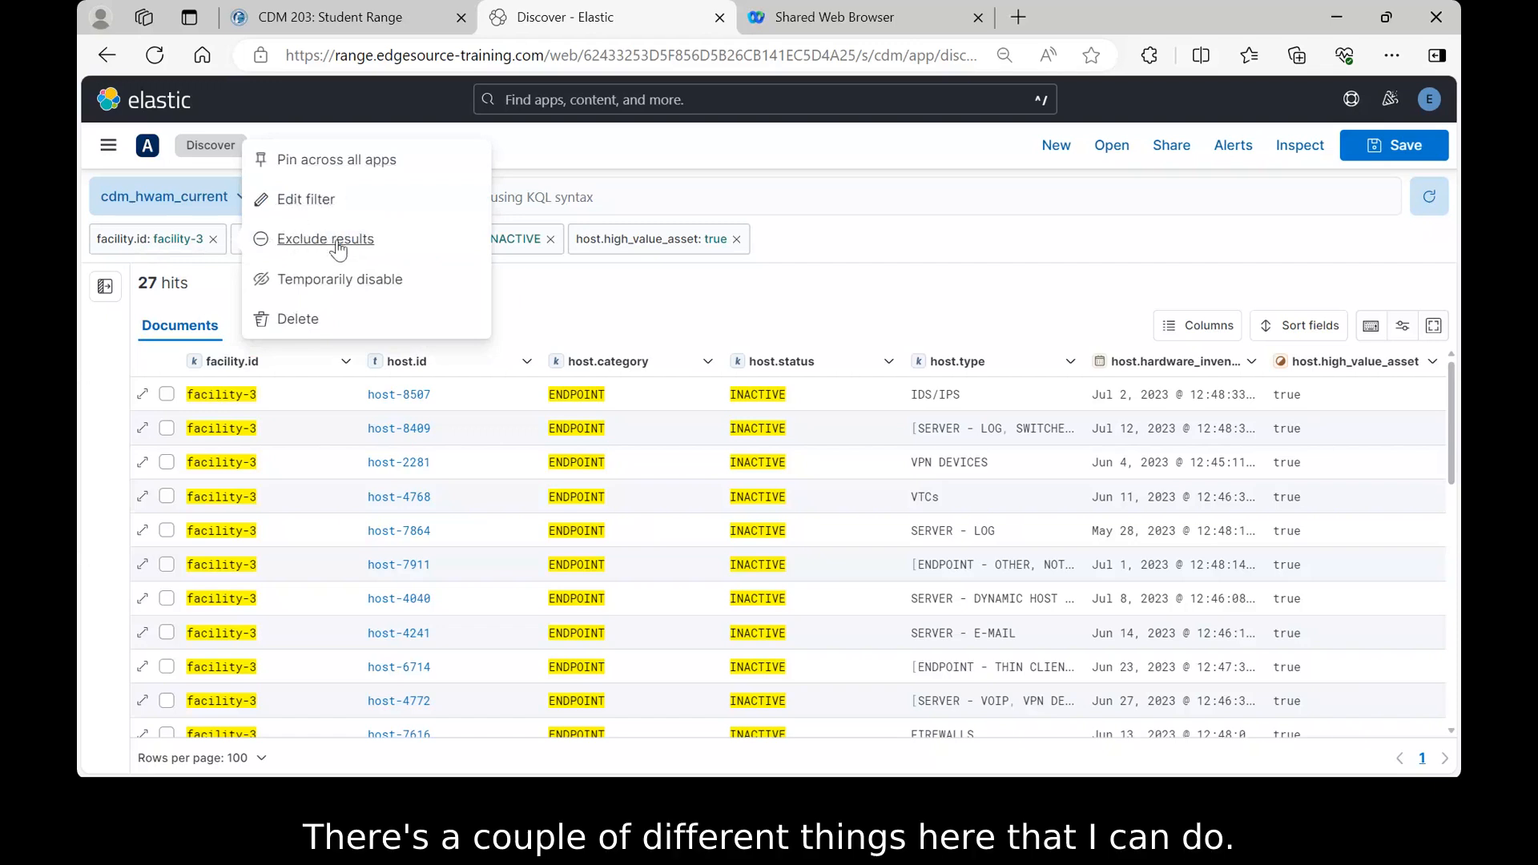
left_click(303, 202)
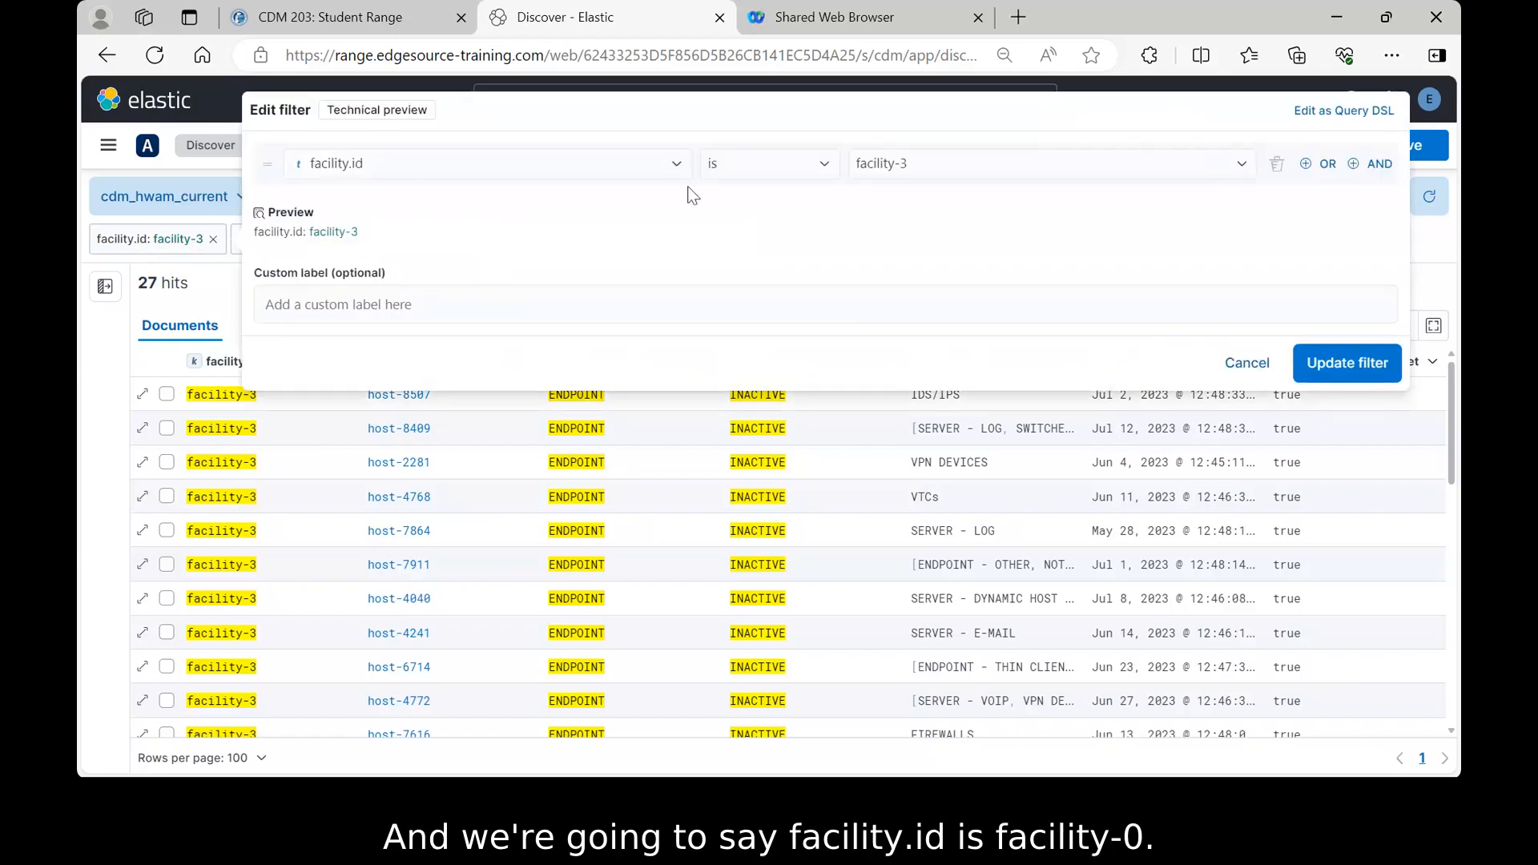
left_click(1243, 164)
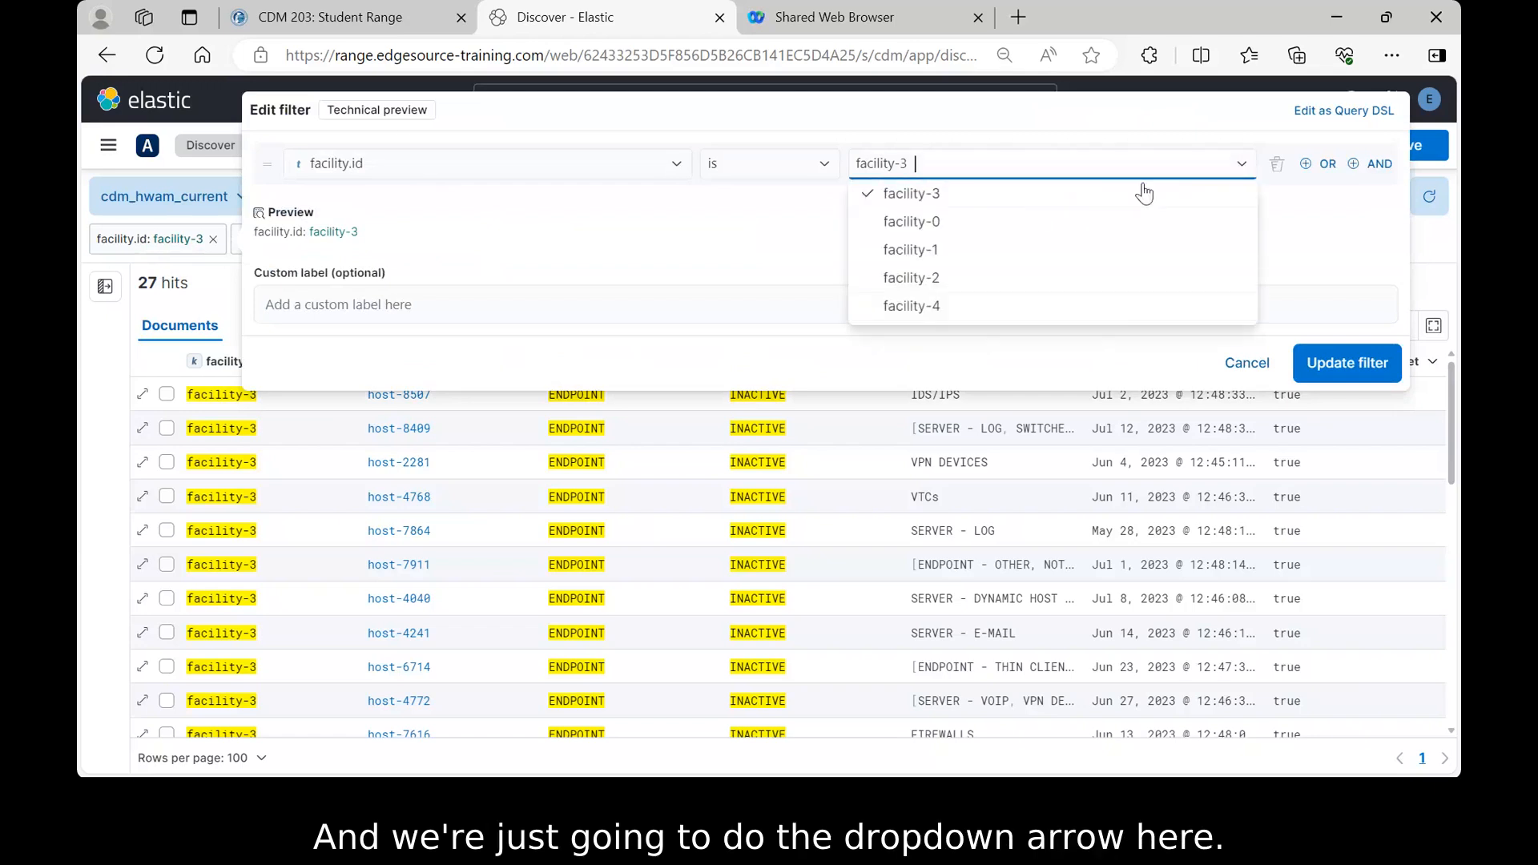
left_click(918, 230)
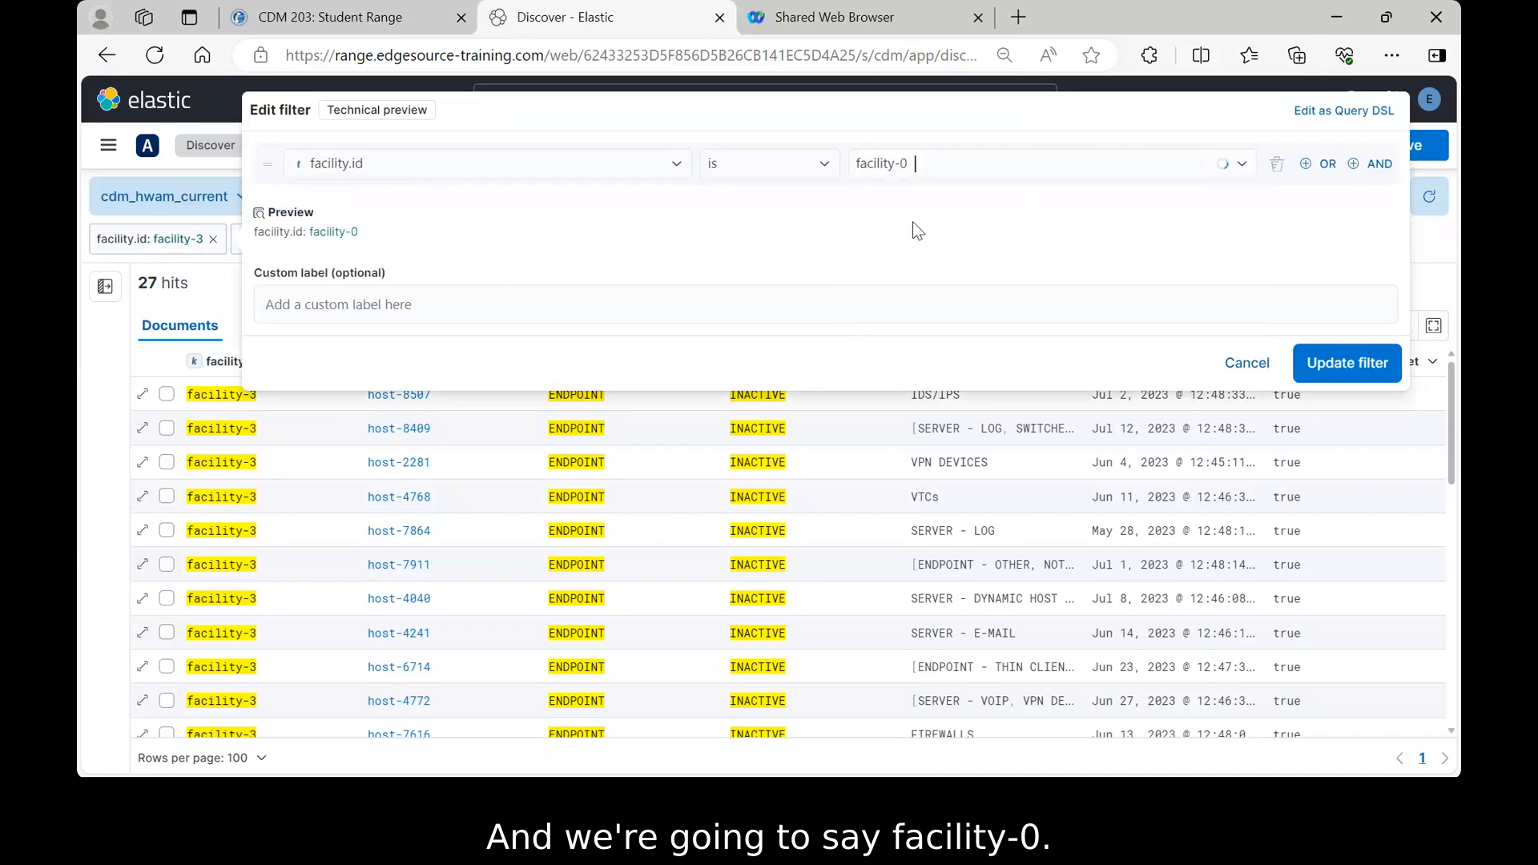
left_click(1336, 371)
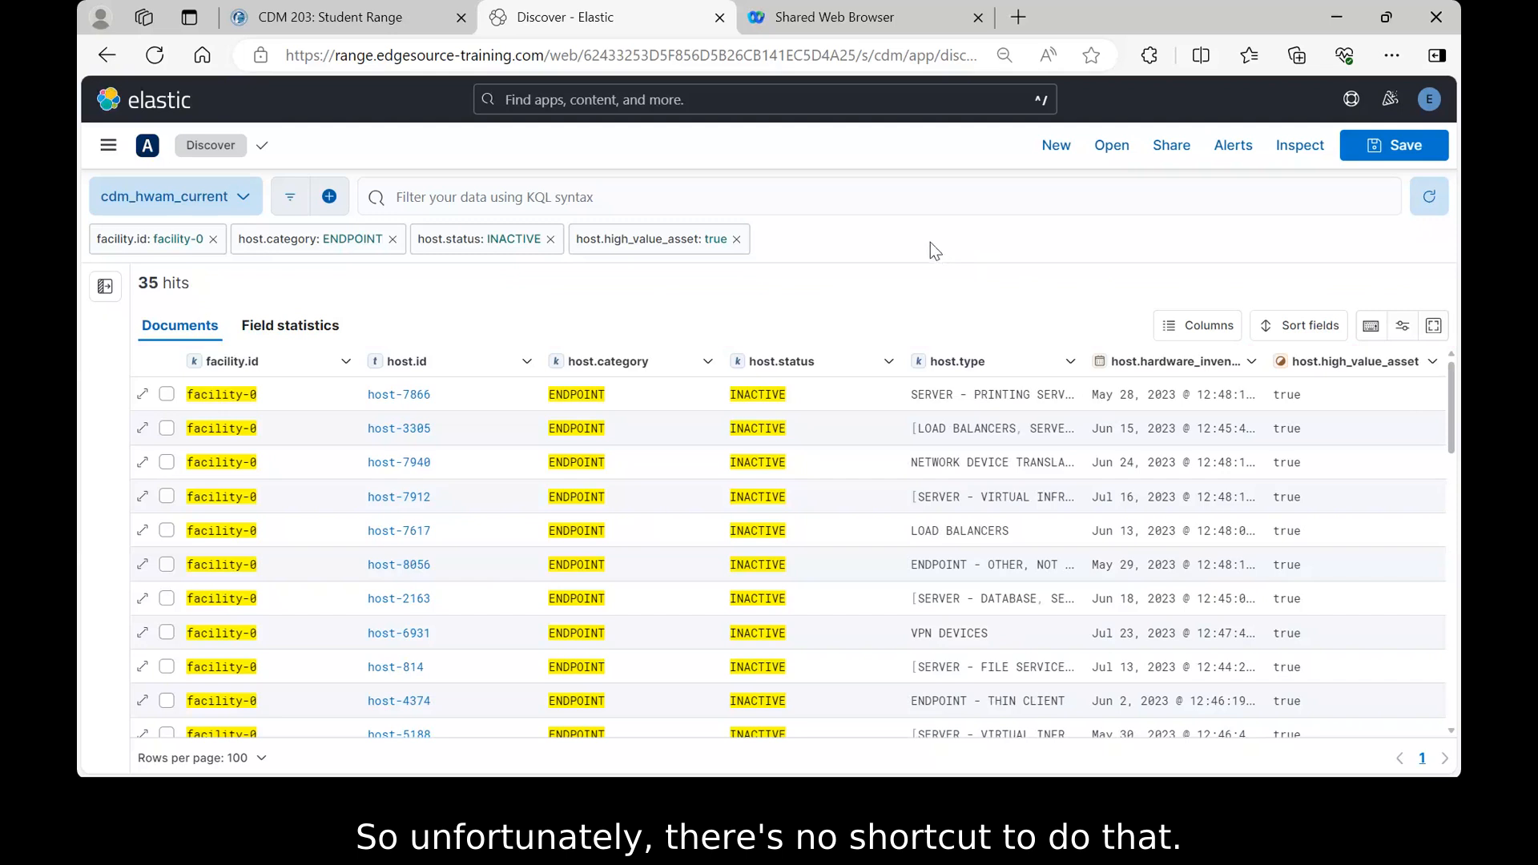
- Add a host.hardware_inventory_update_date 'is between' filter from 07-01-2023 to 08-31-2023
left_click(330, 201)
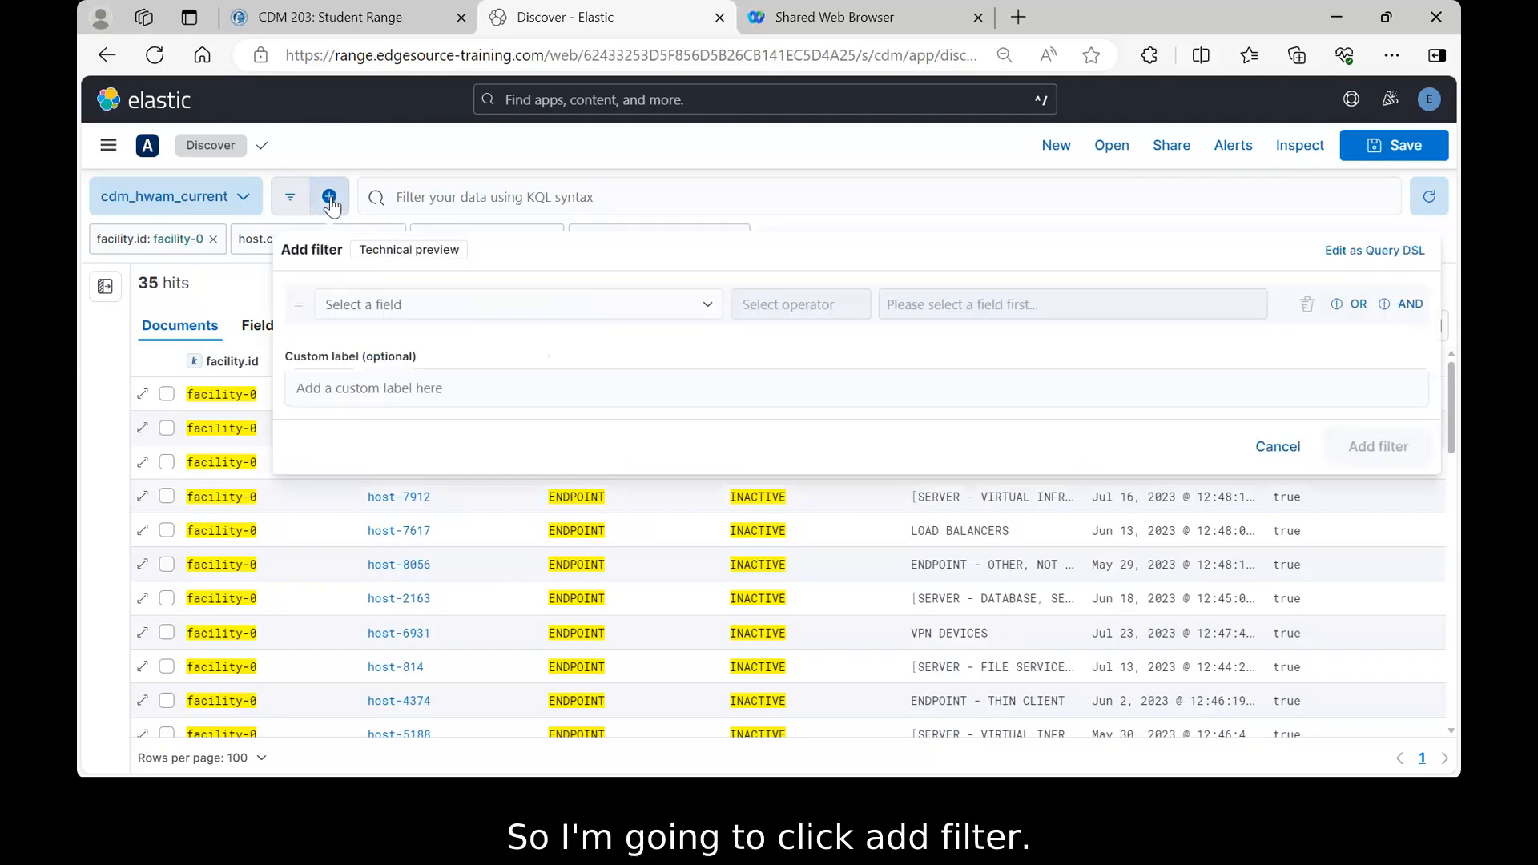
left_click(410, 311)
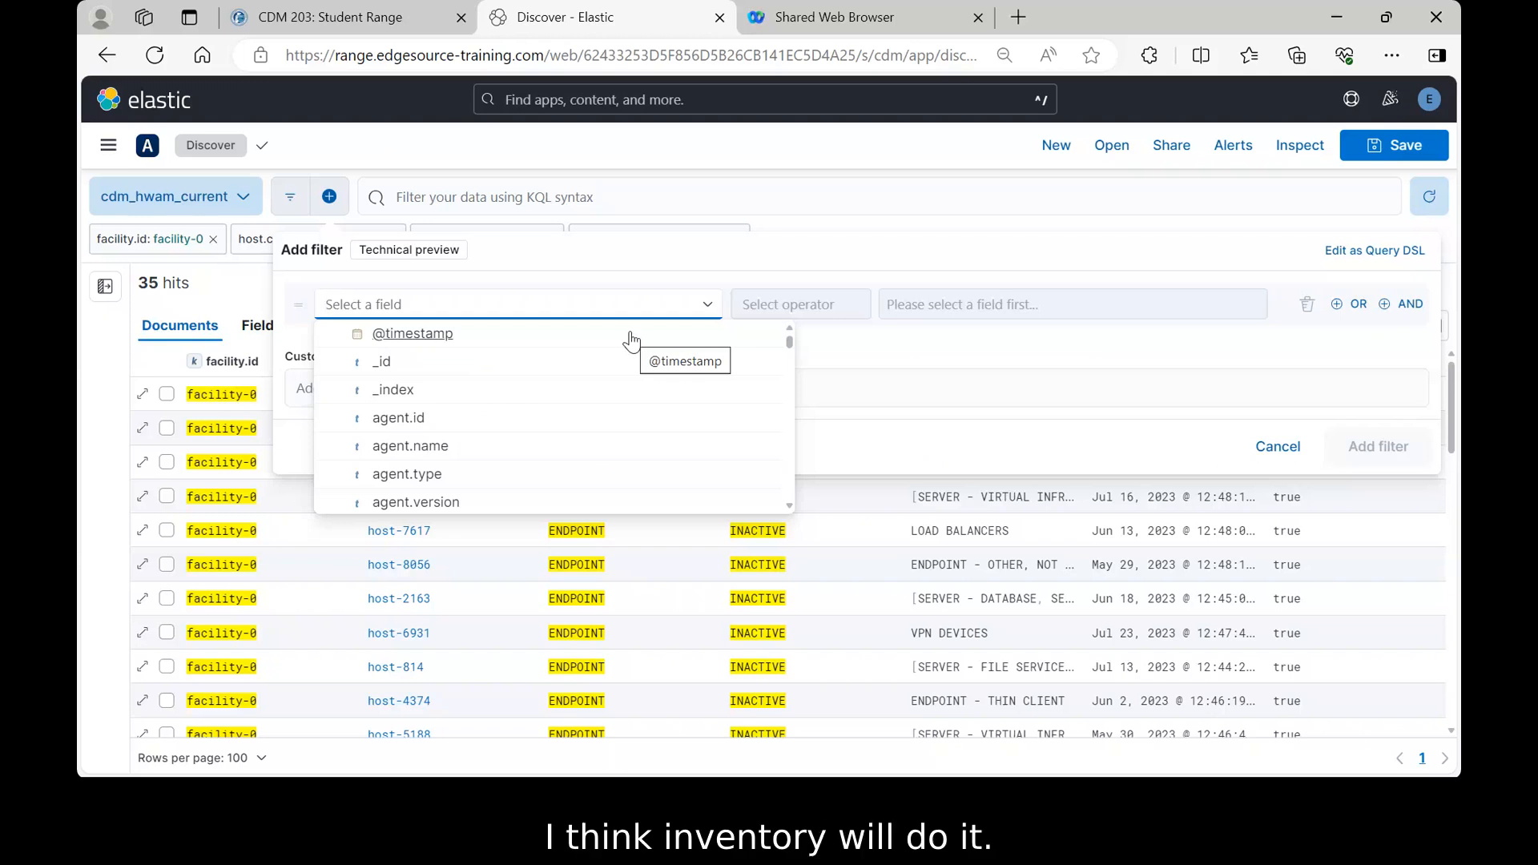
type("inventory")
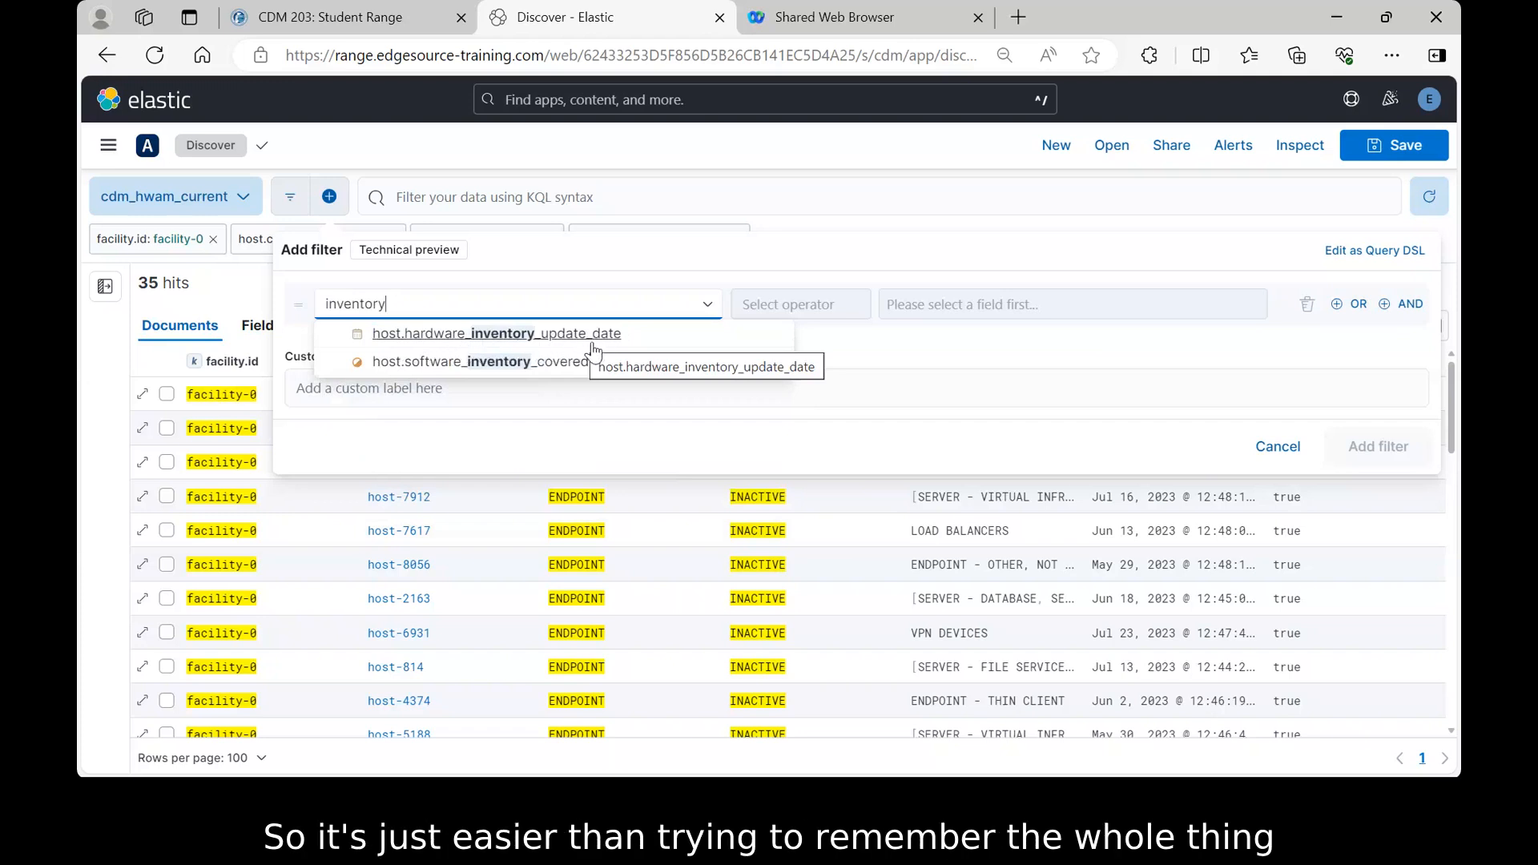
left_click(472, 334)
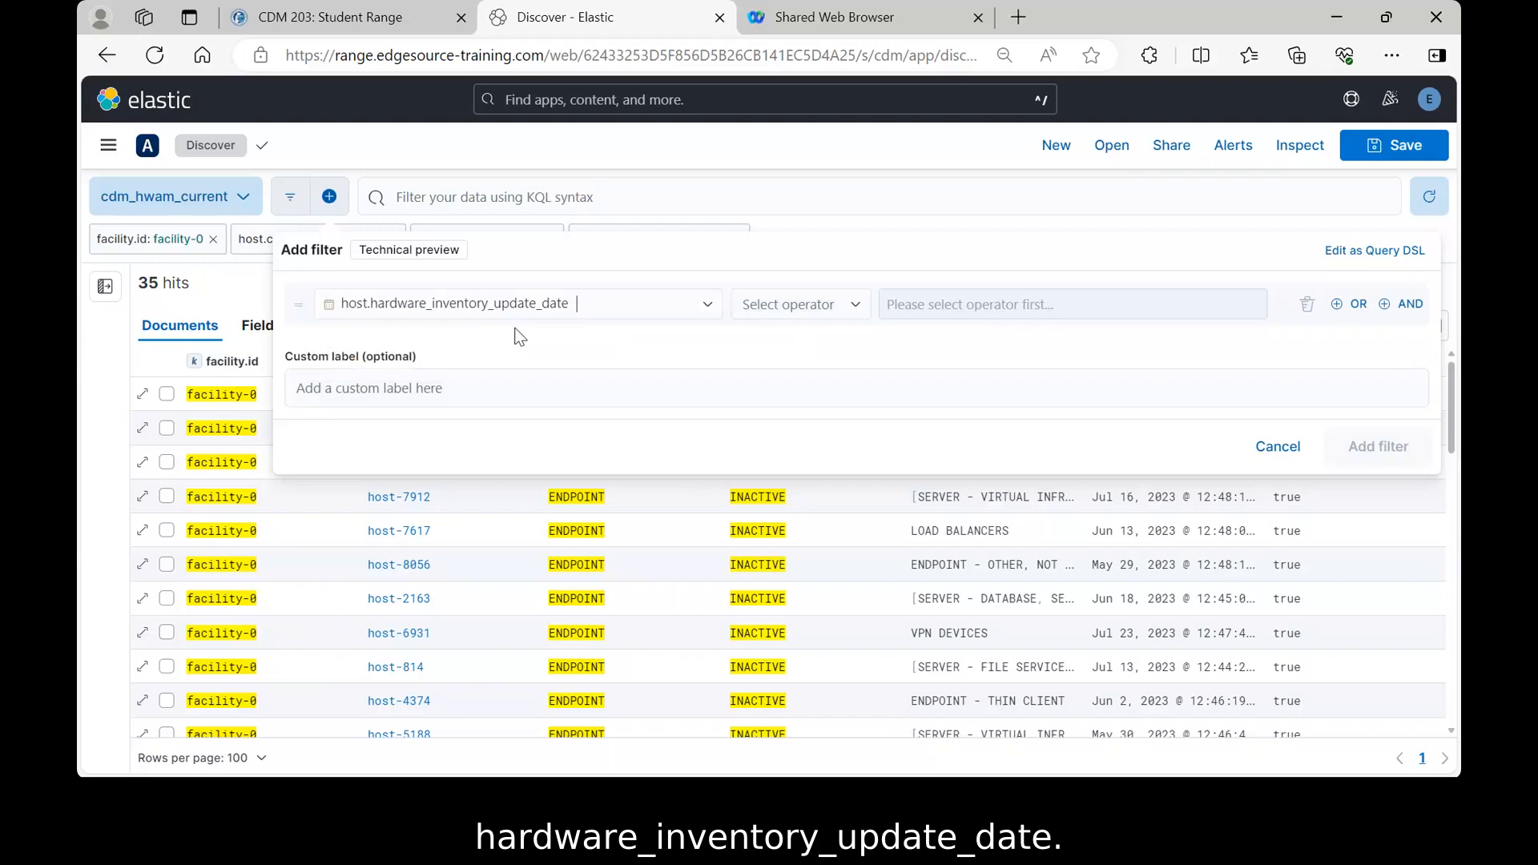
left_click(855, 314)
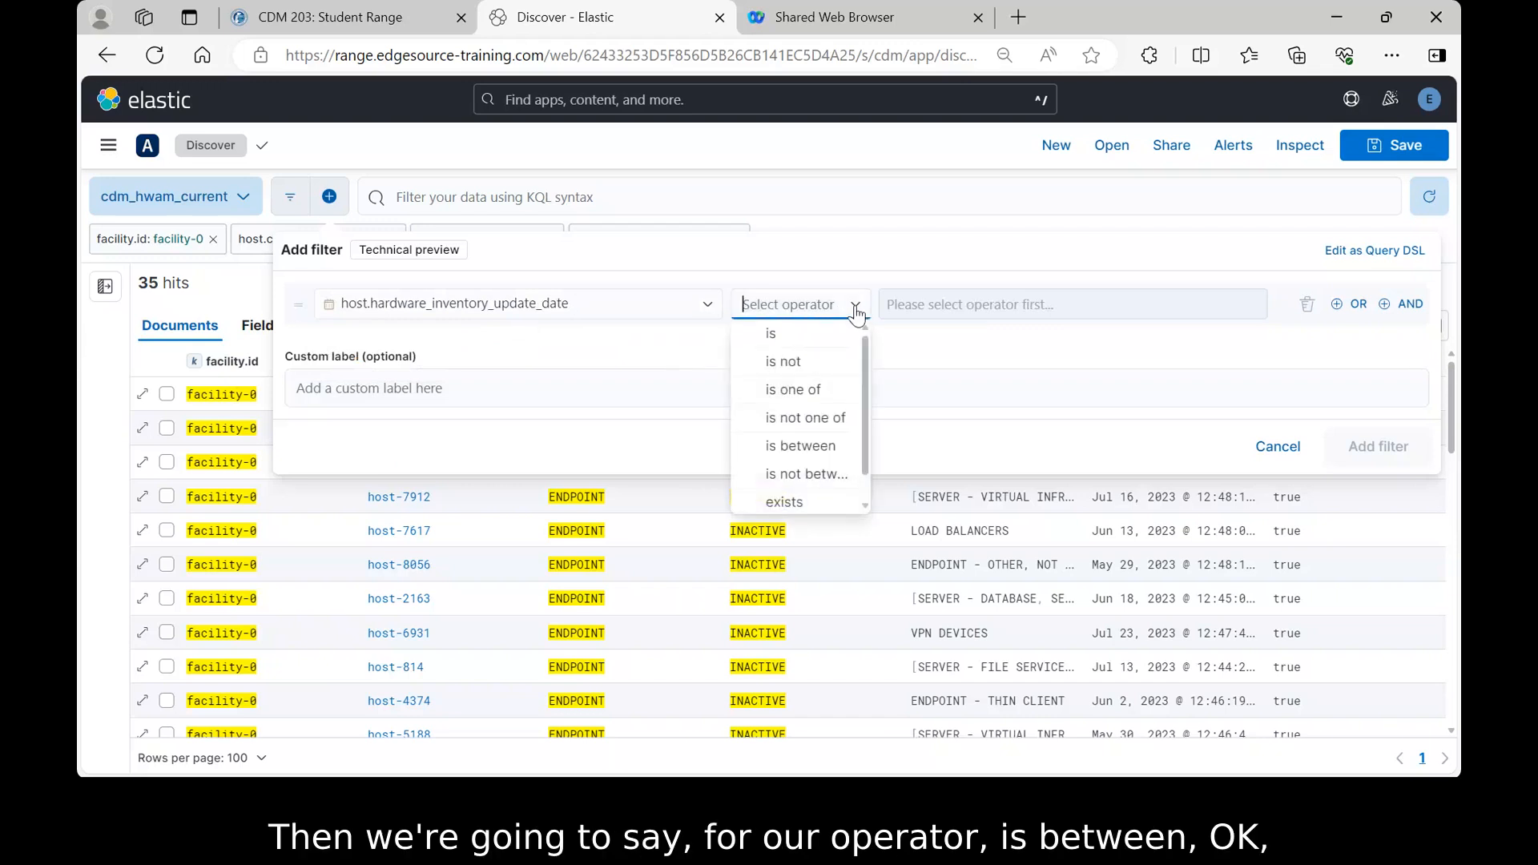
left_click(790, 450)
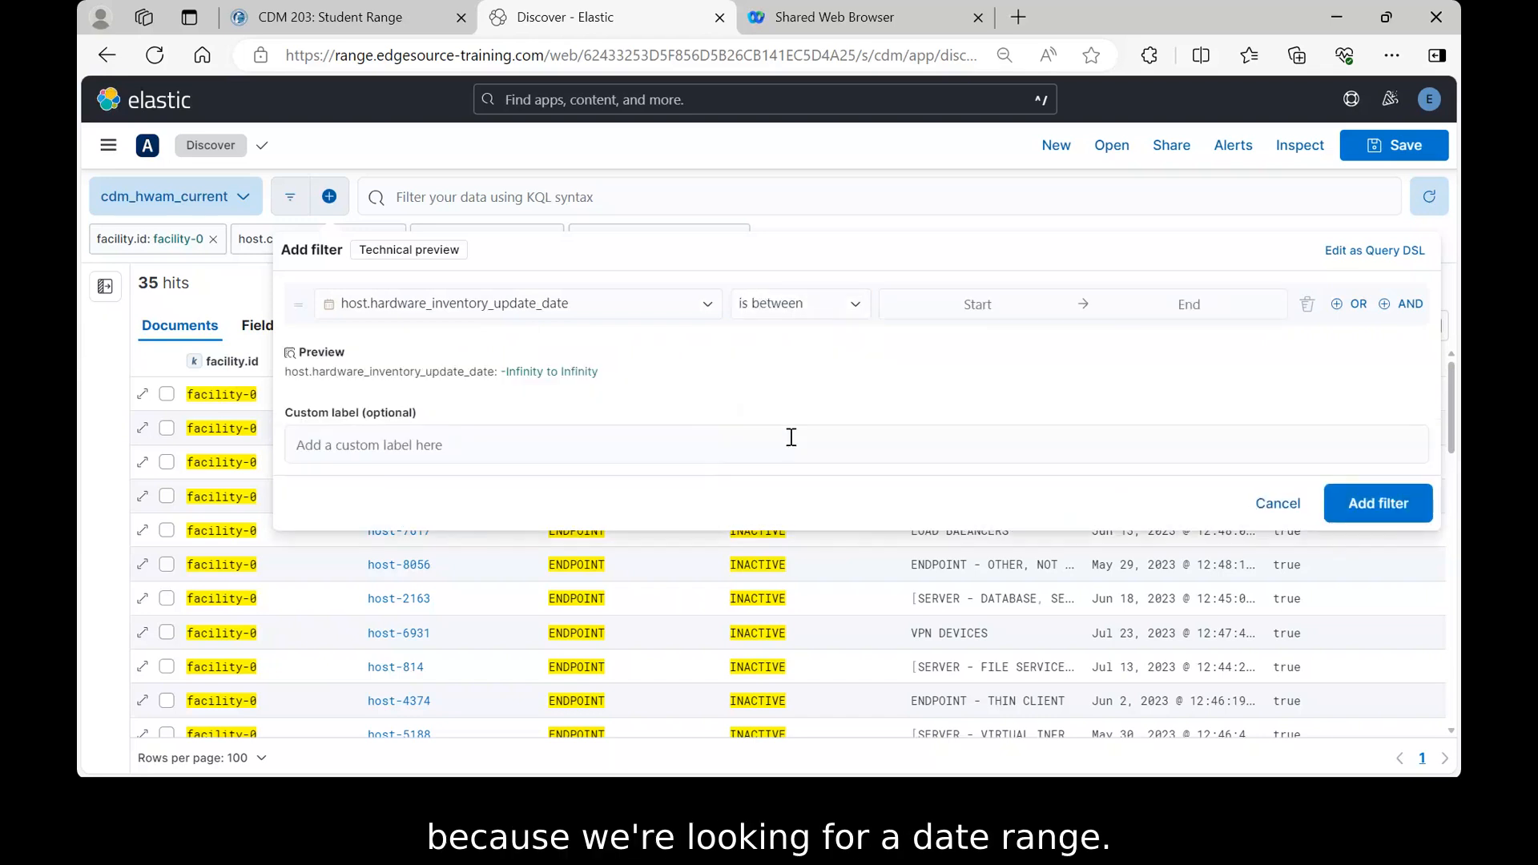
left_click(977, 309)
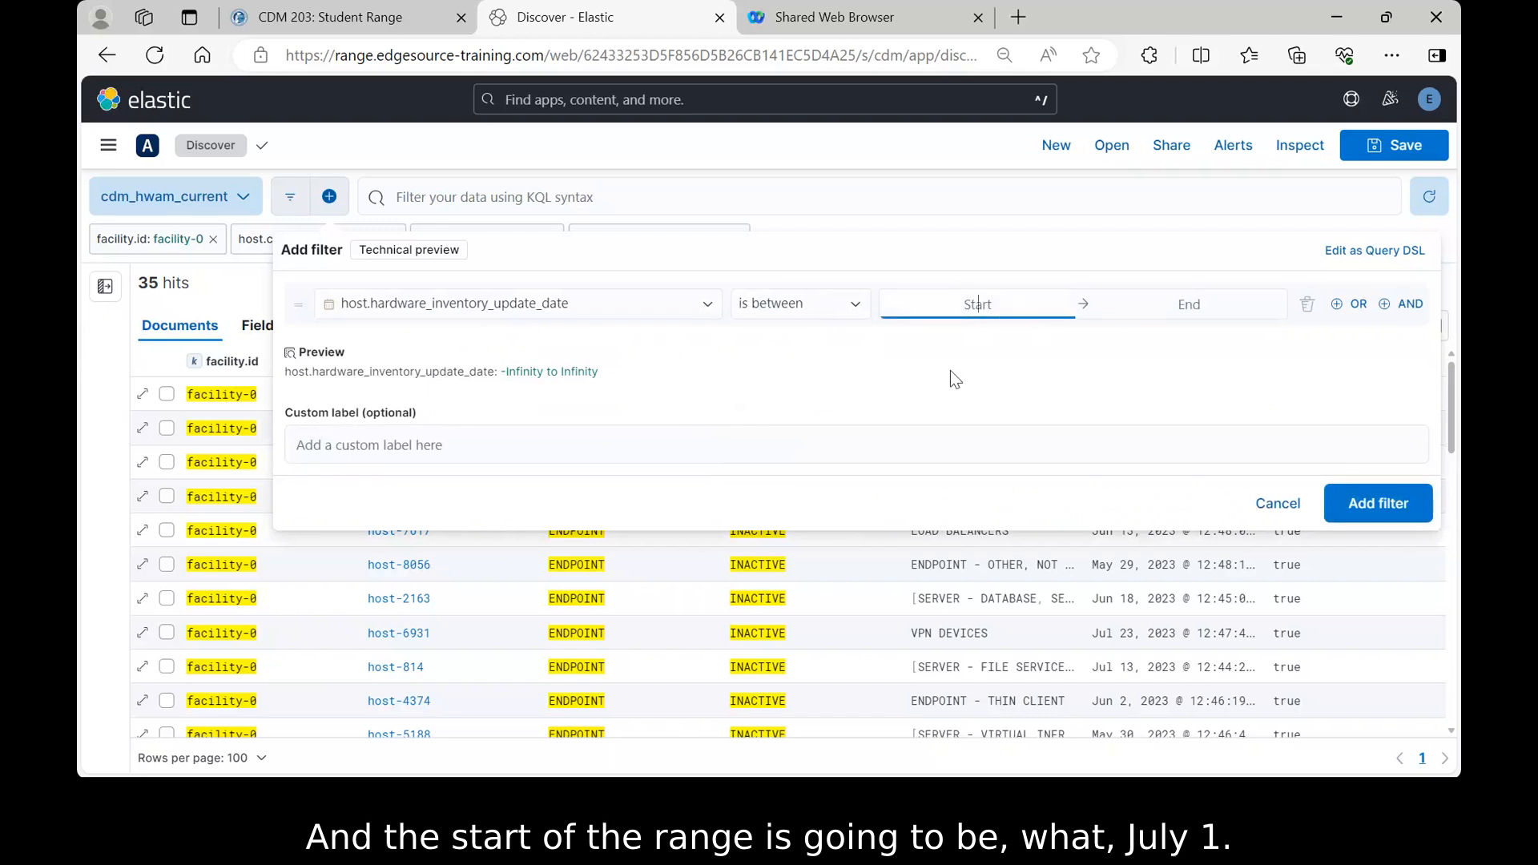
type("07-01-2023")
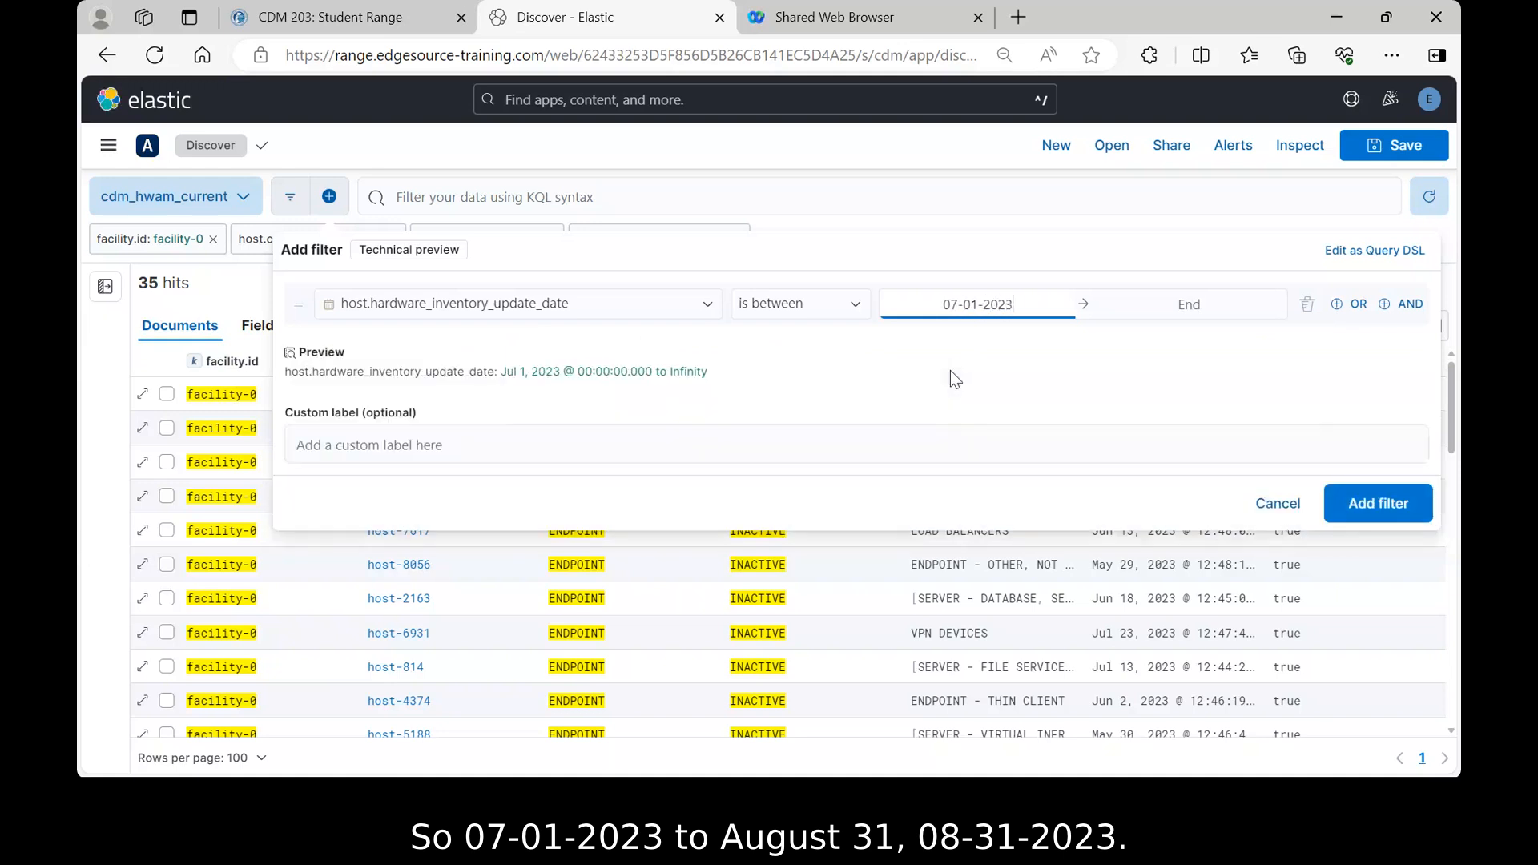
key("Tab")
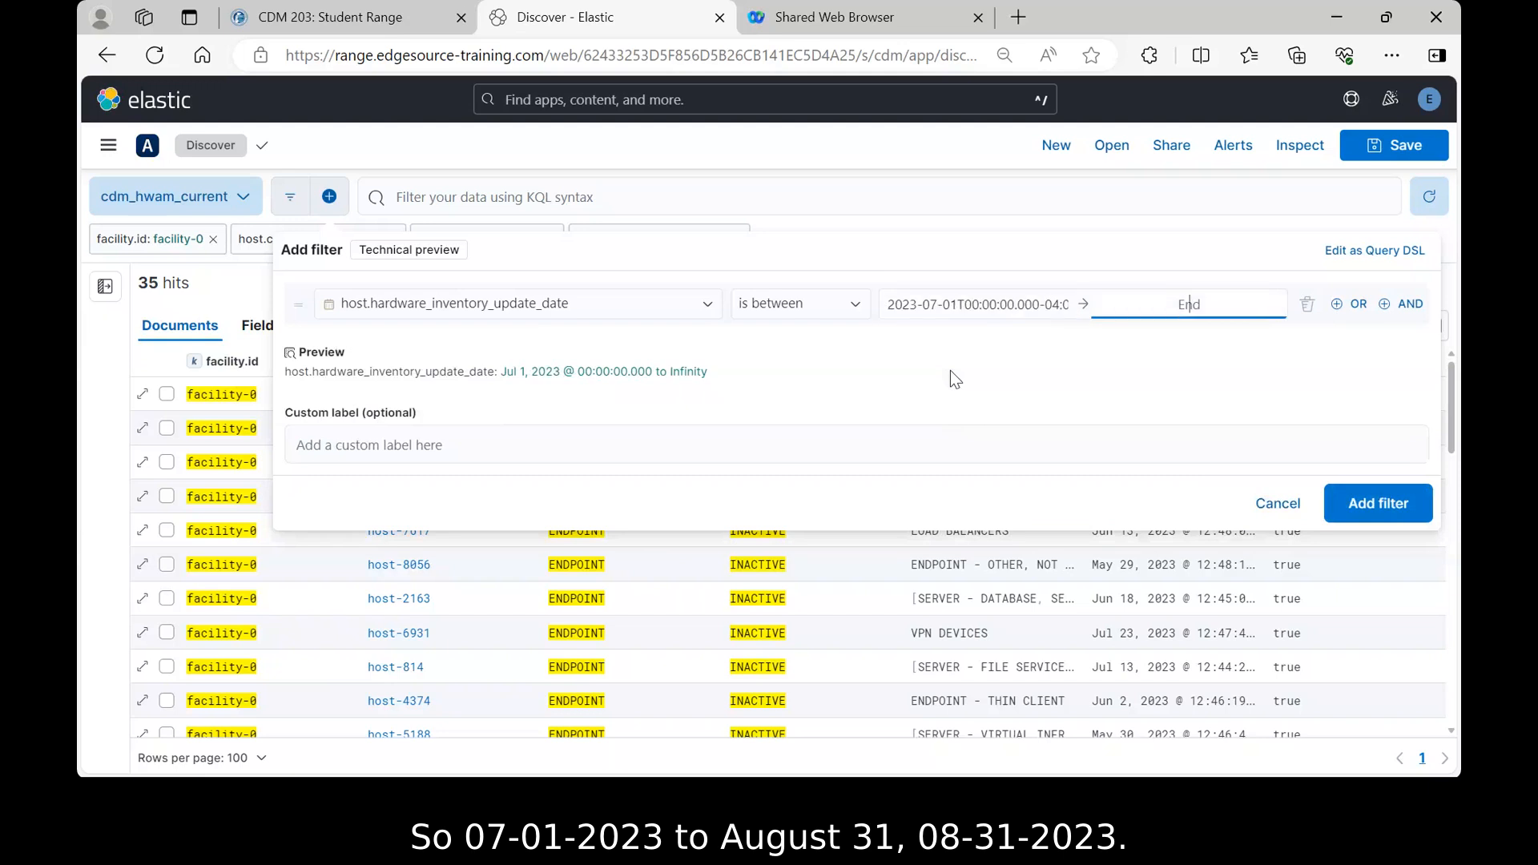
type("08-3")
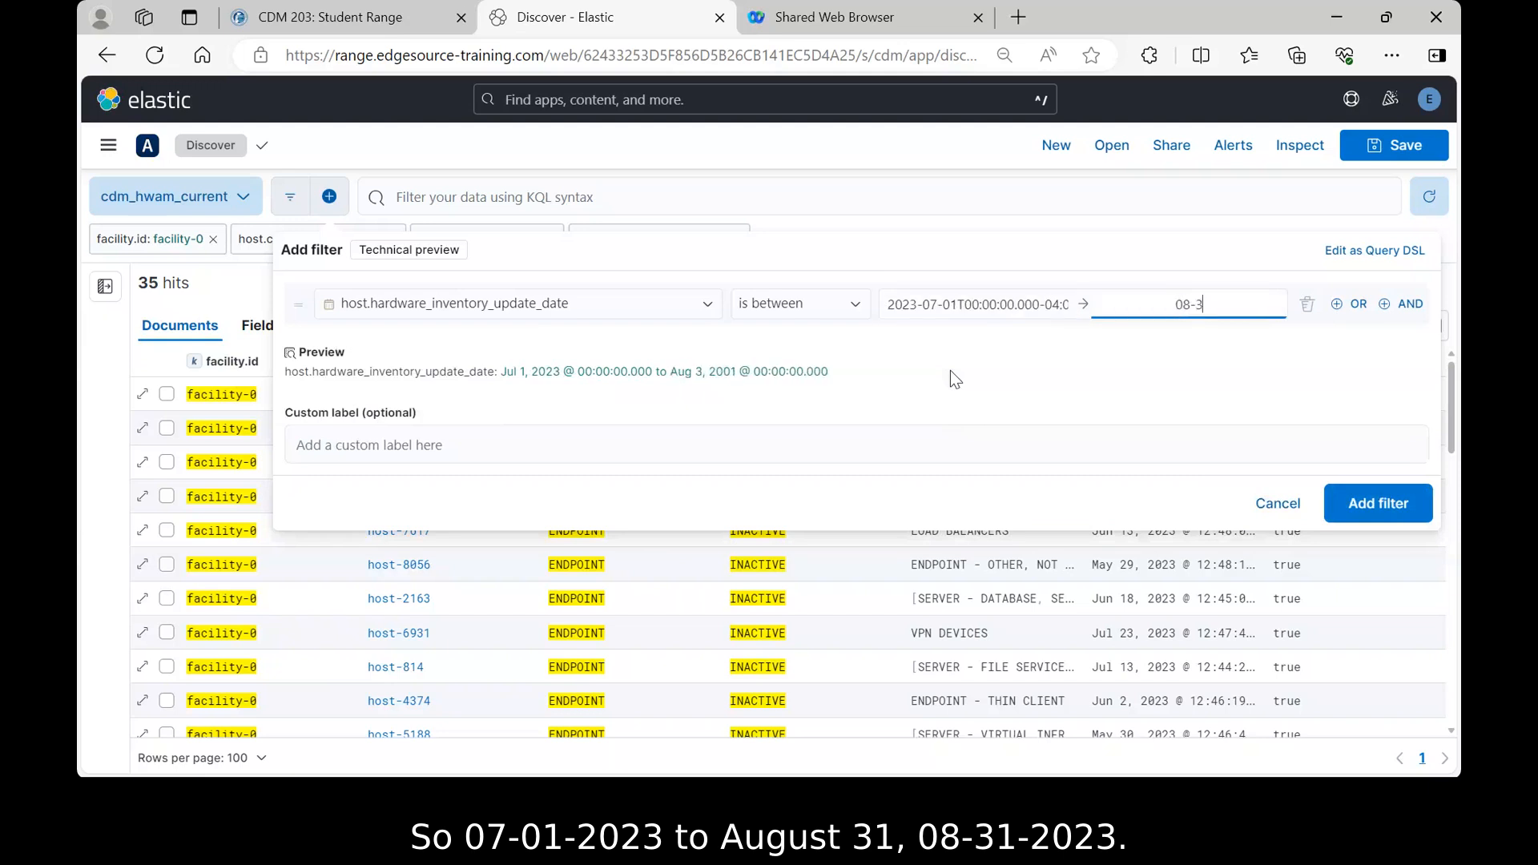
type("1-2023")
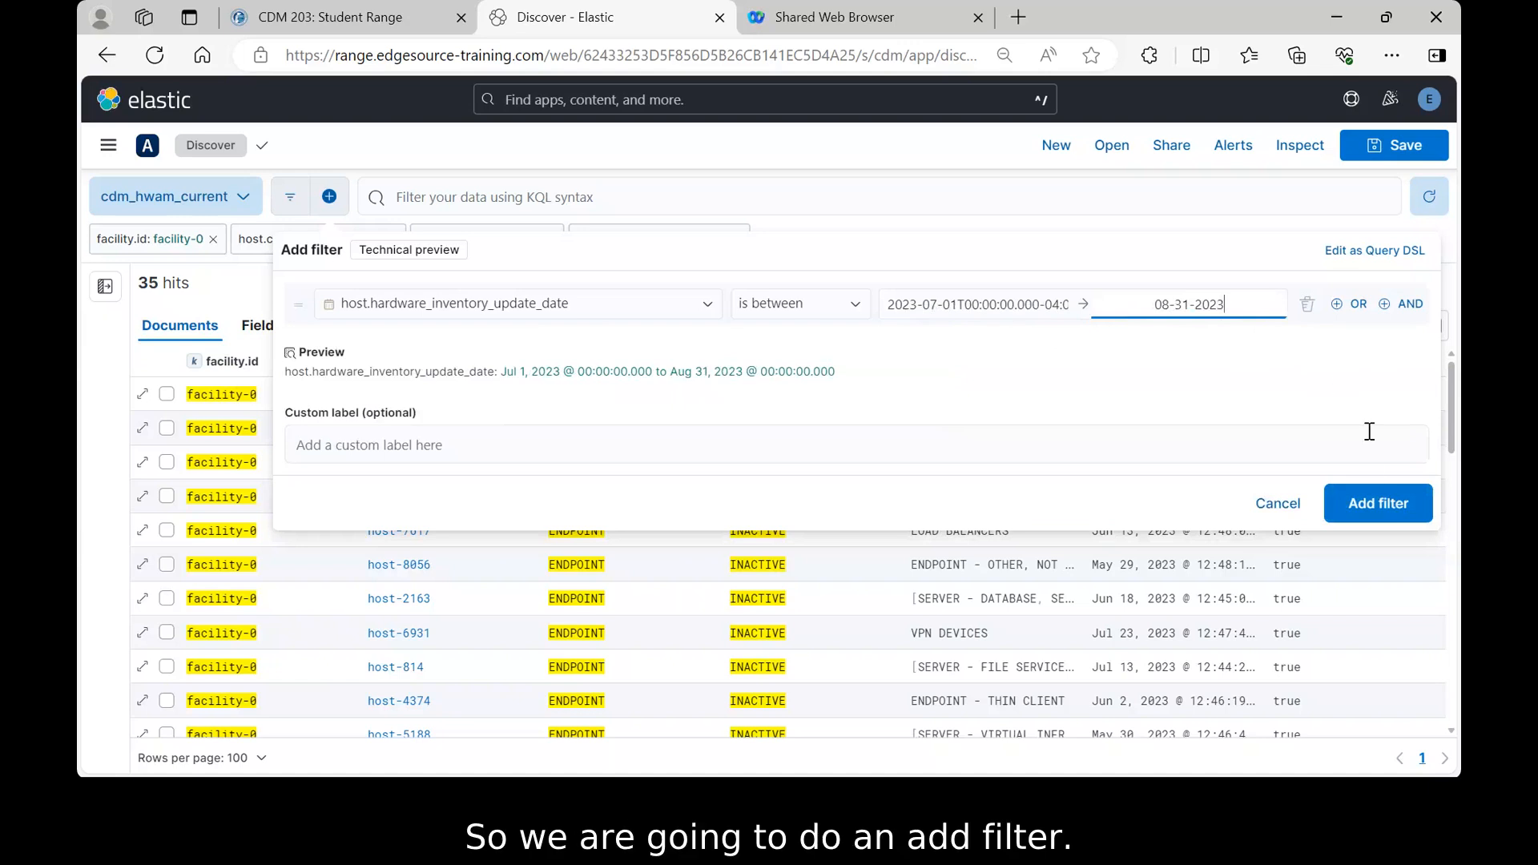
left_click(1373, 515)
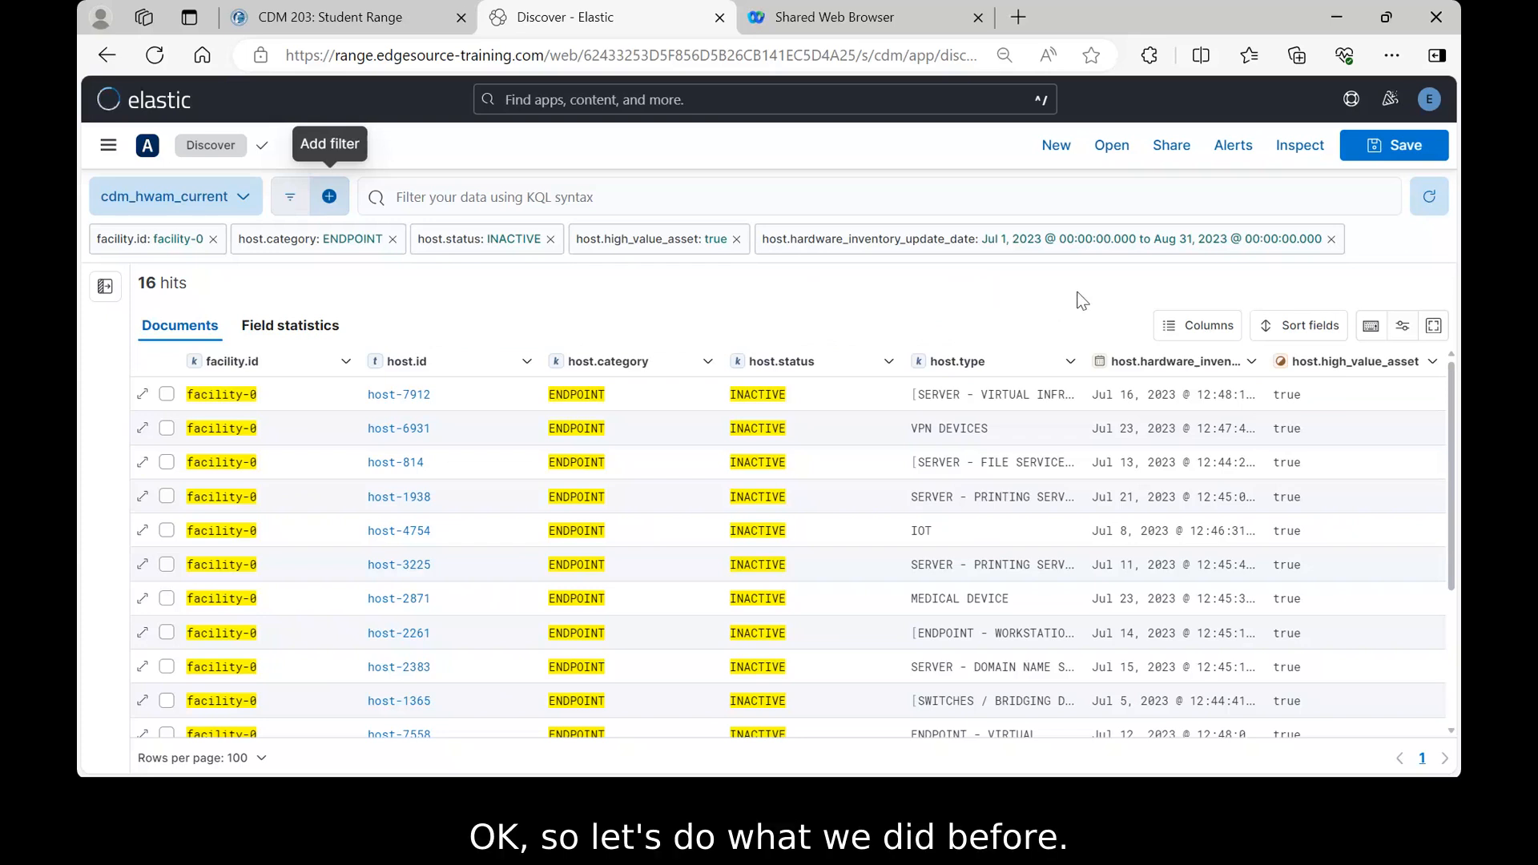
- Edit the facility.id filter pill to facility-4
left_click(145, 240)
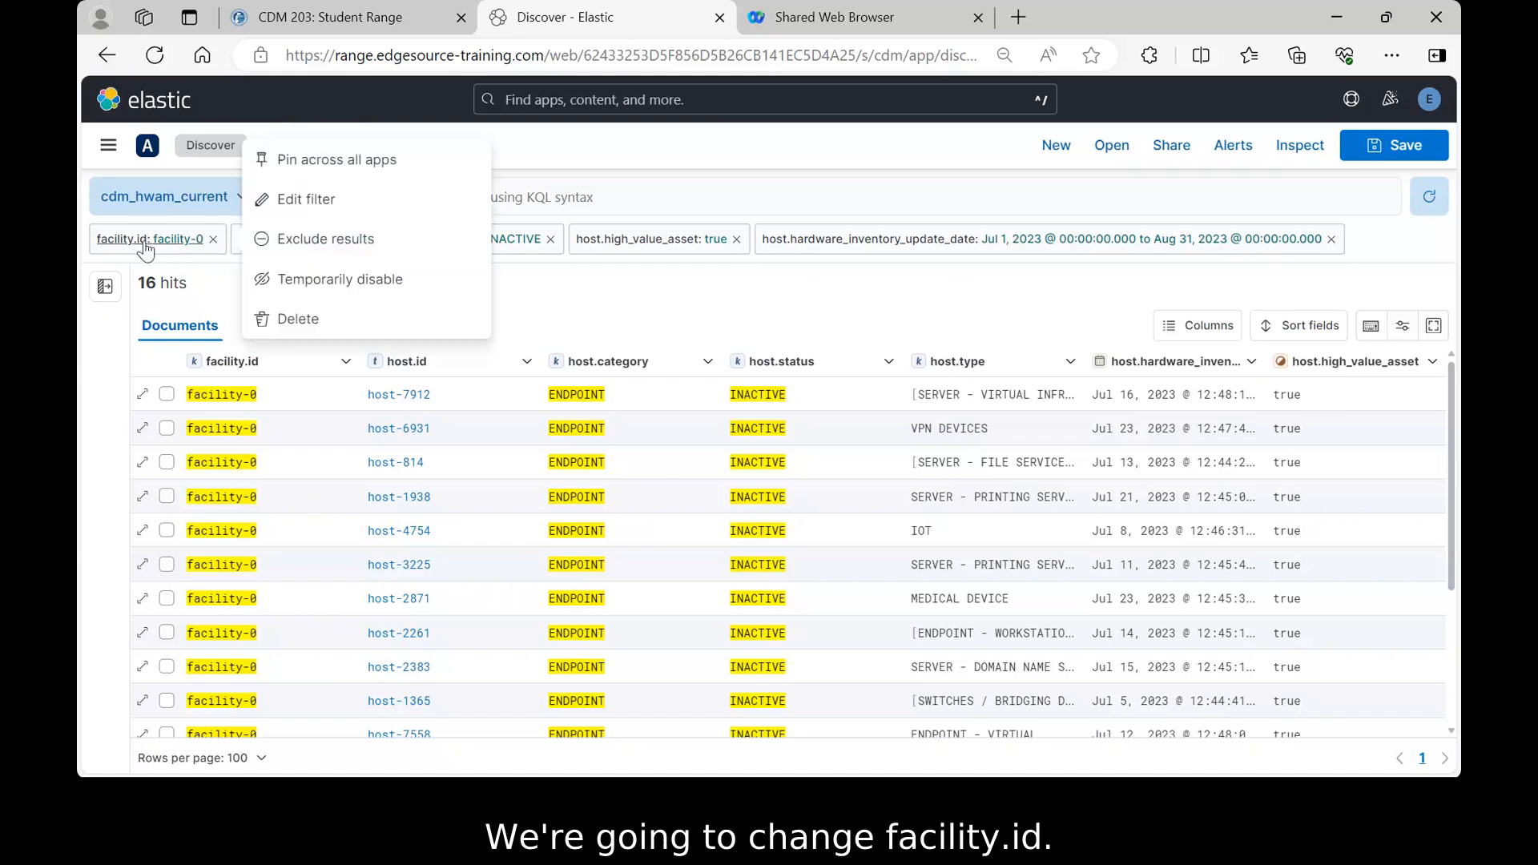
left_click(294, 207)
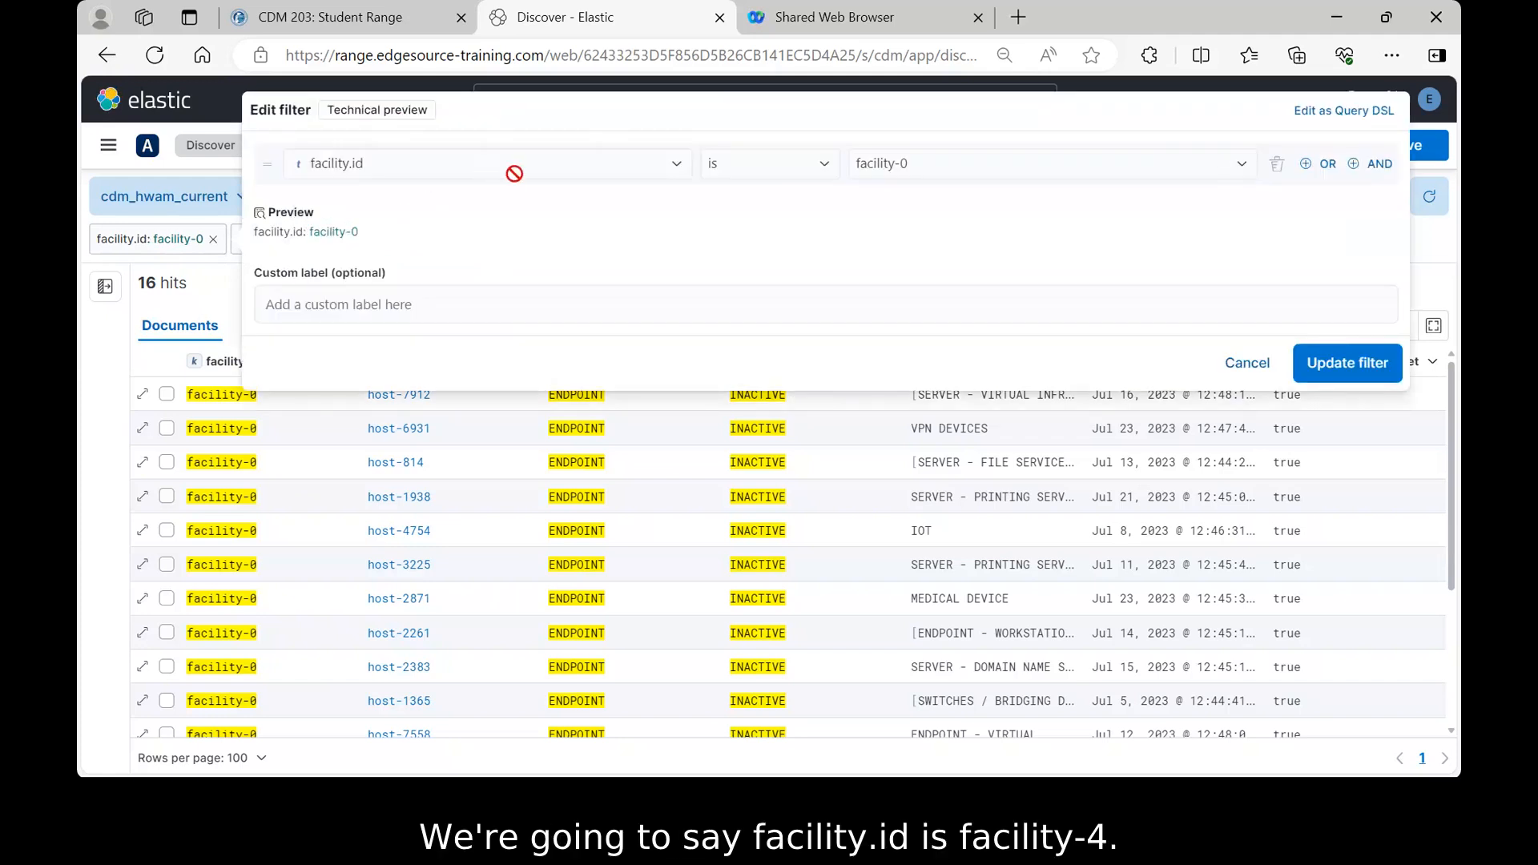
left_click(1241, 170)
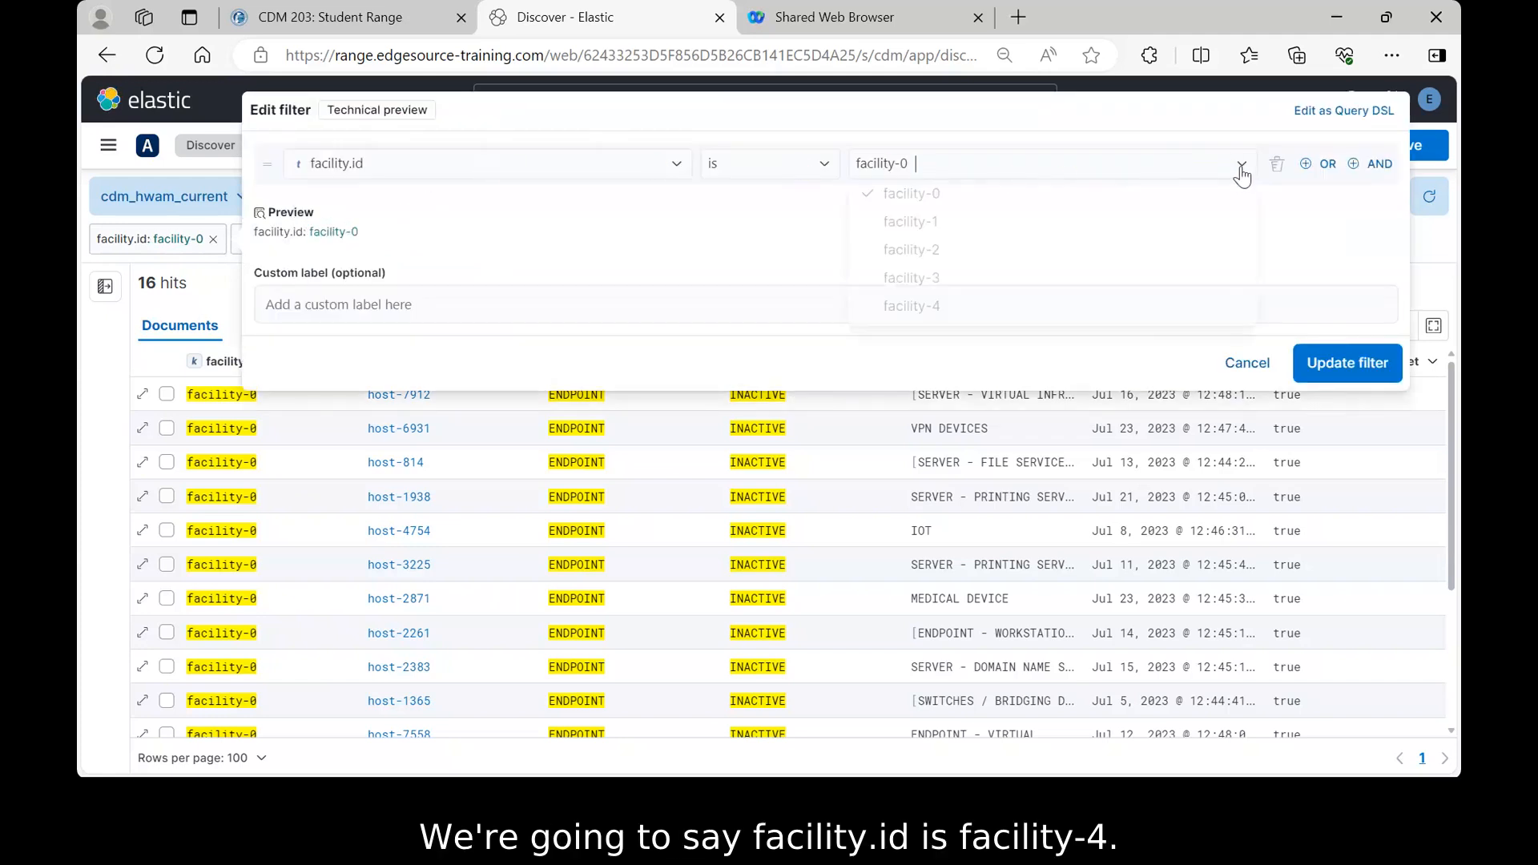
left_click(910, 308)
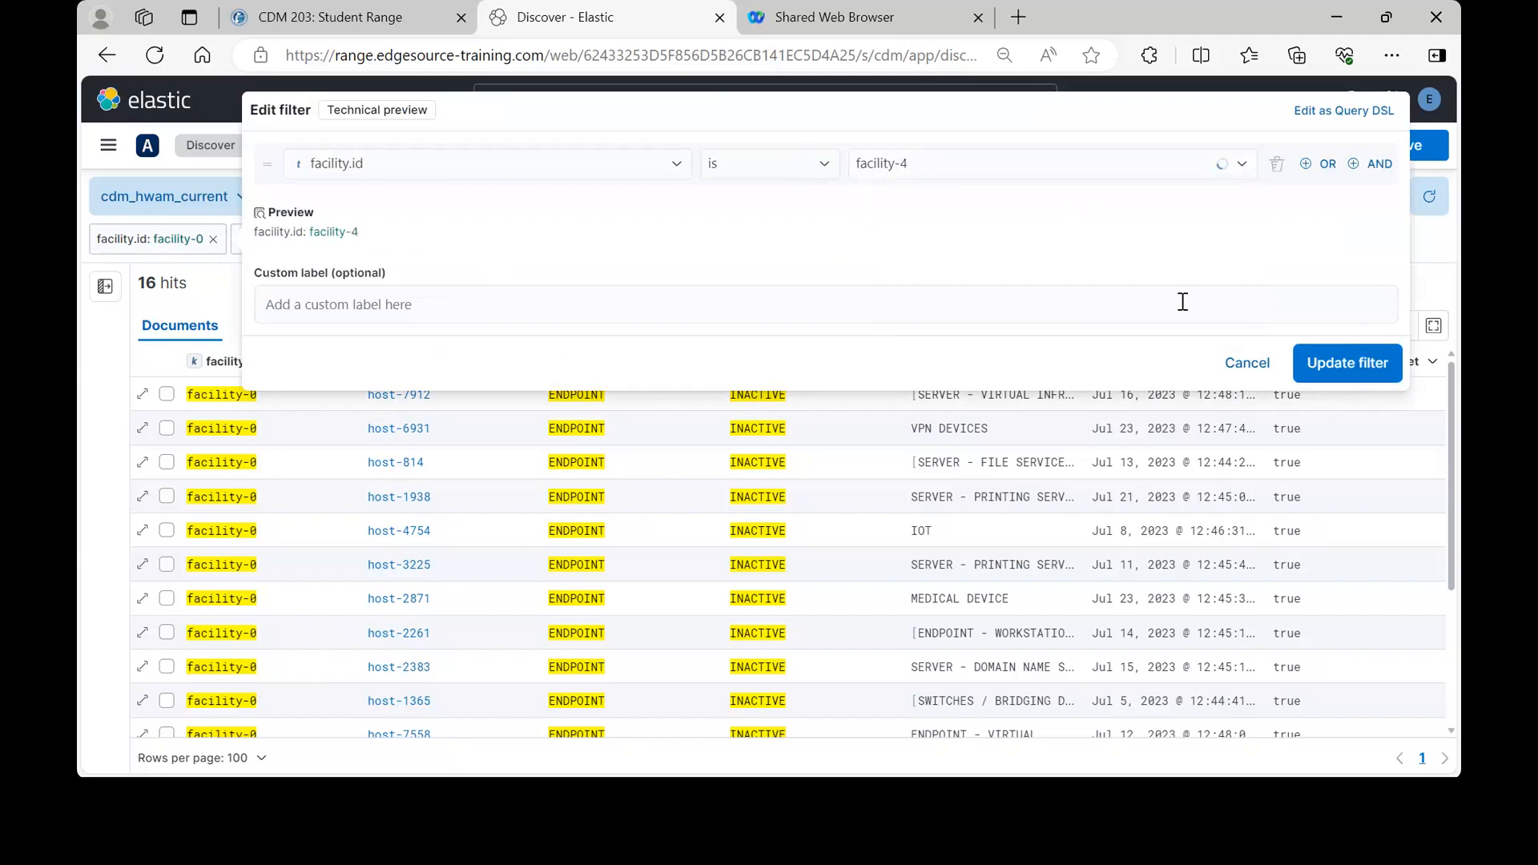
left_click(1346, 370)
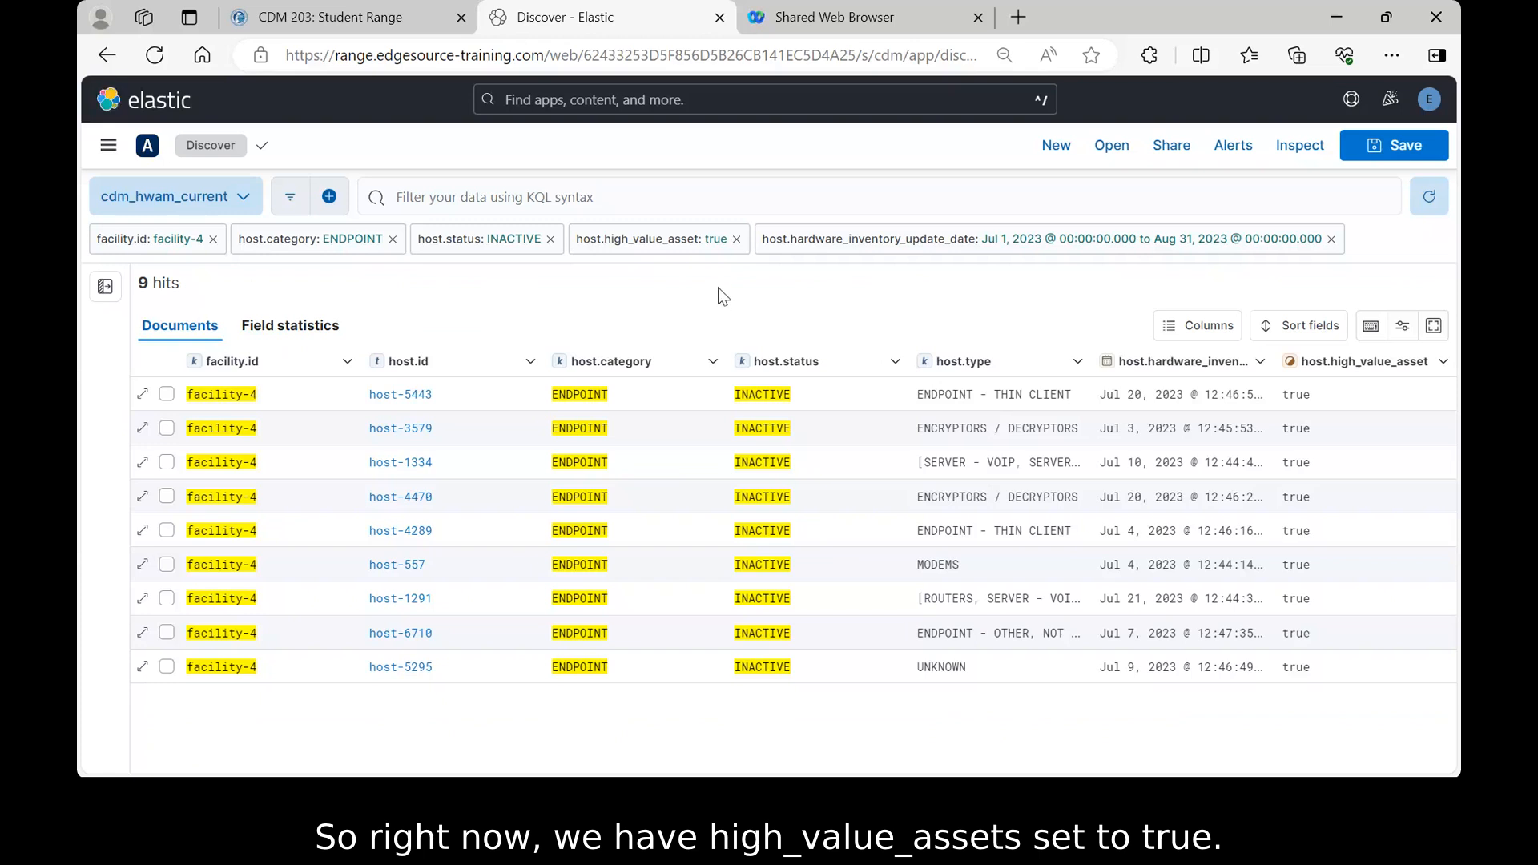
- Set the host.high_value_asset filter value to false, leaving 10 hits
left_click(653, 245)
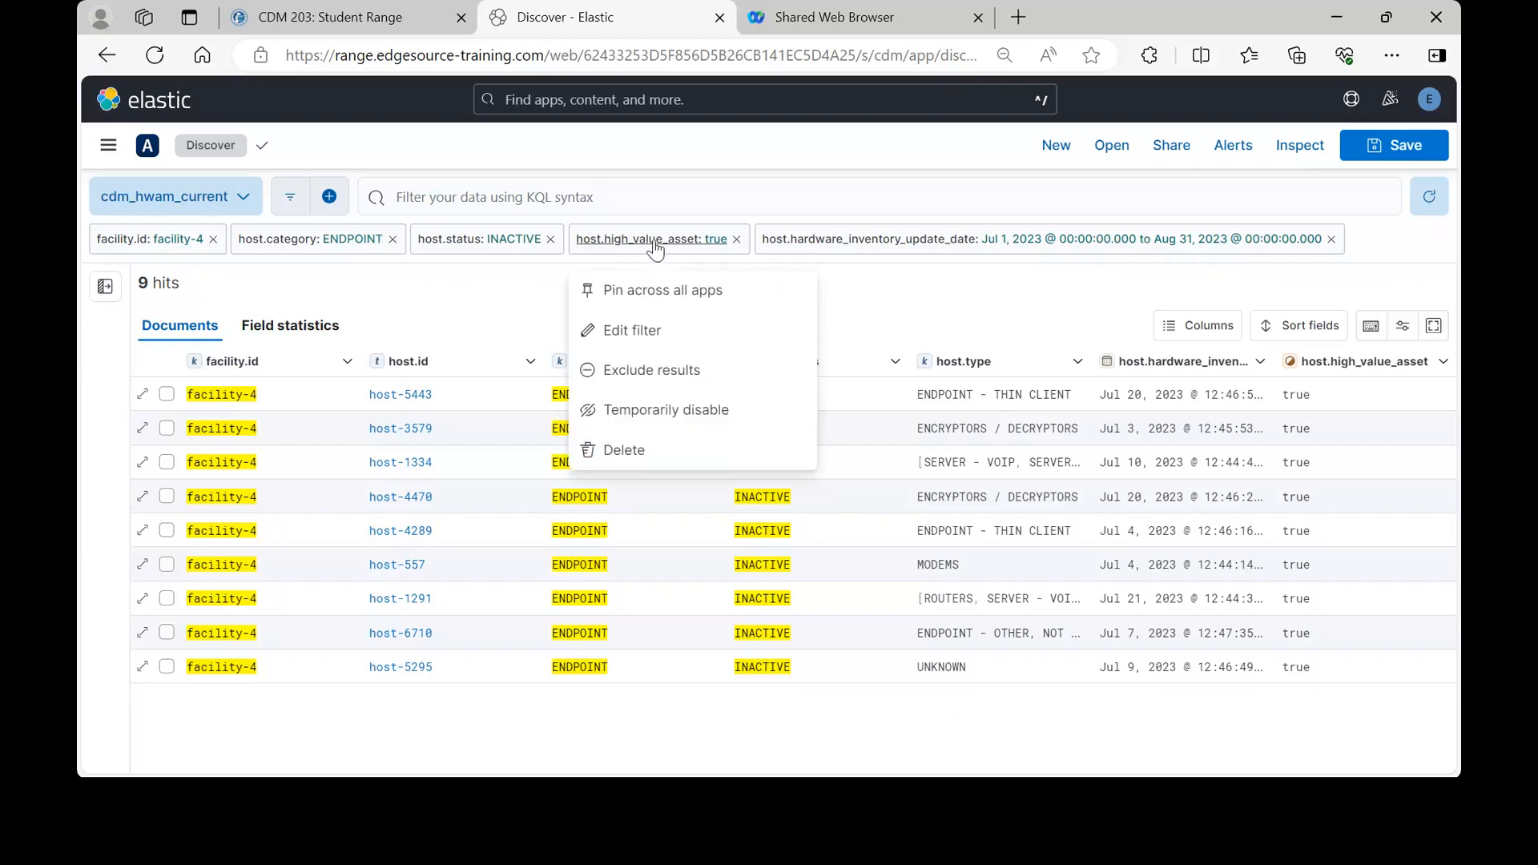
left_click(629, 331)
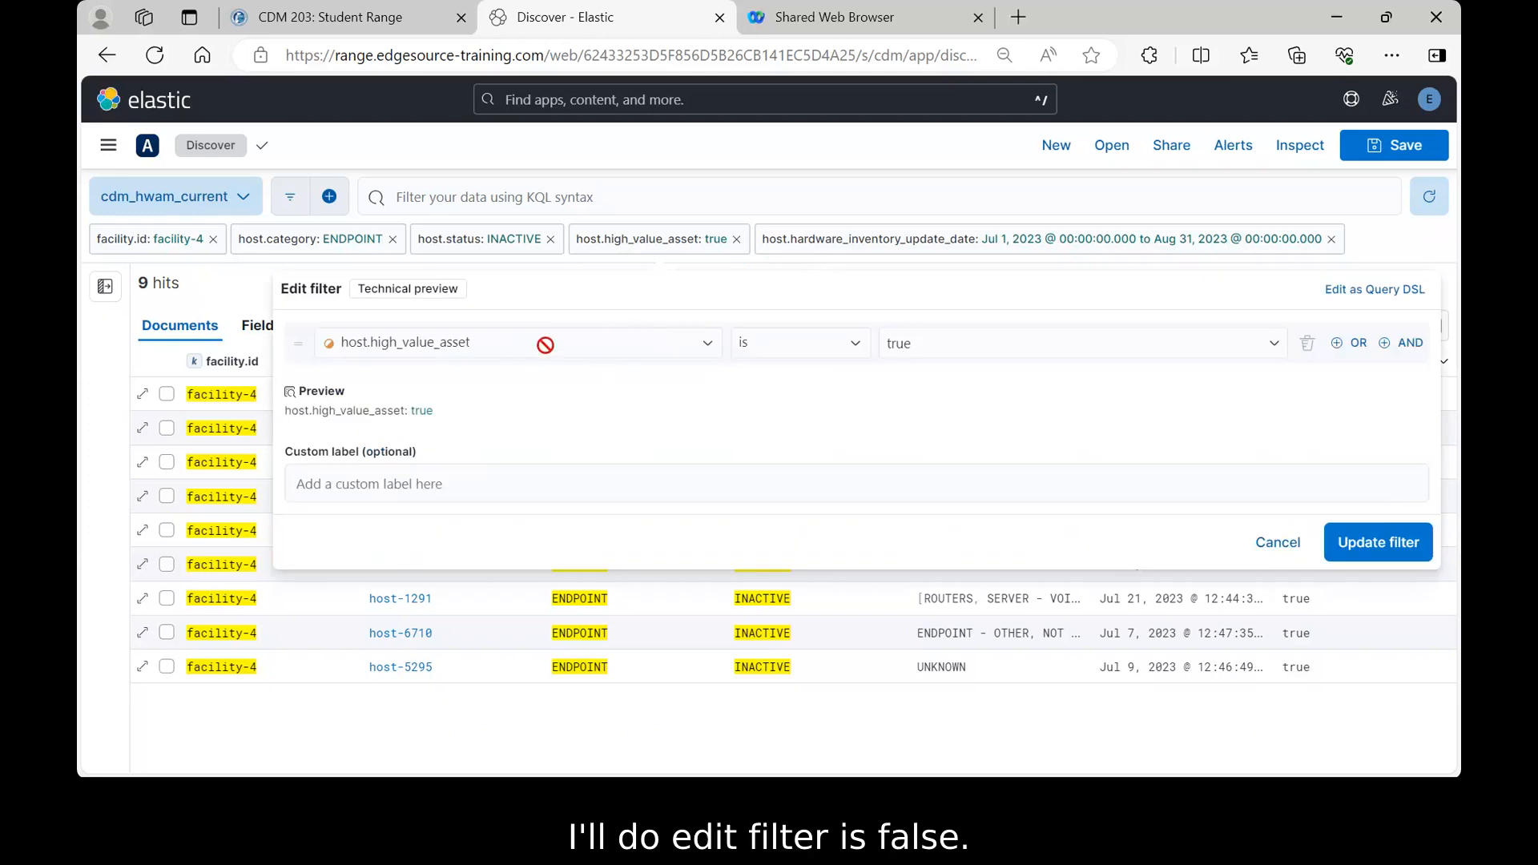
left_click(931, 346)
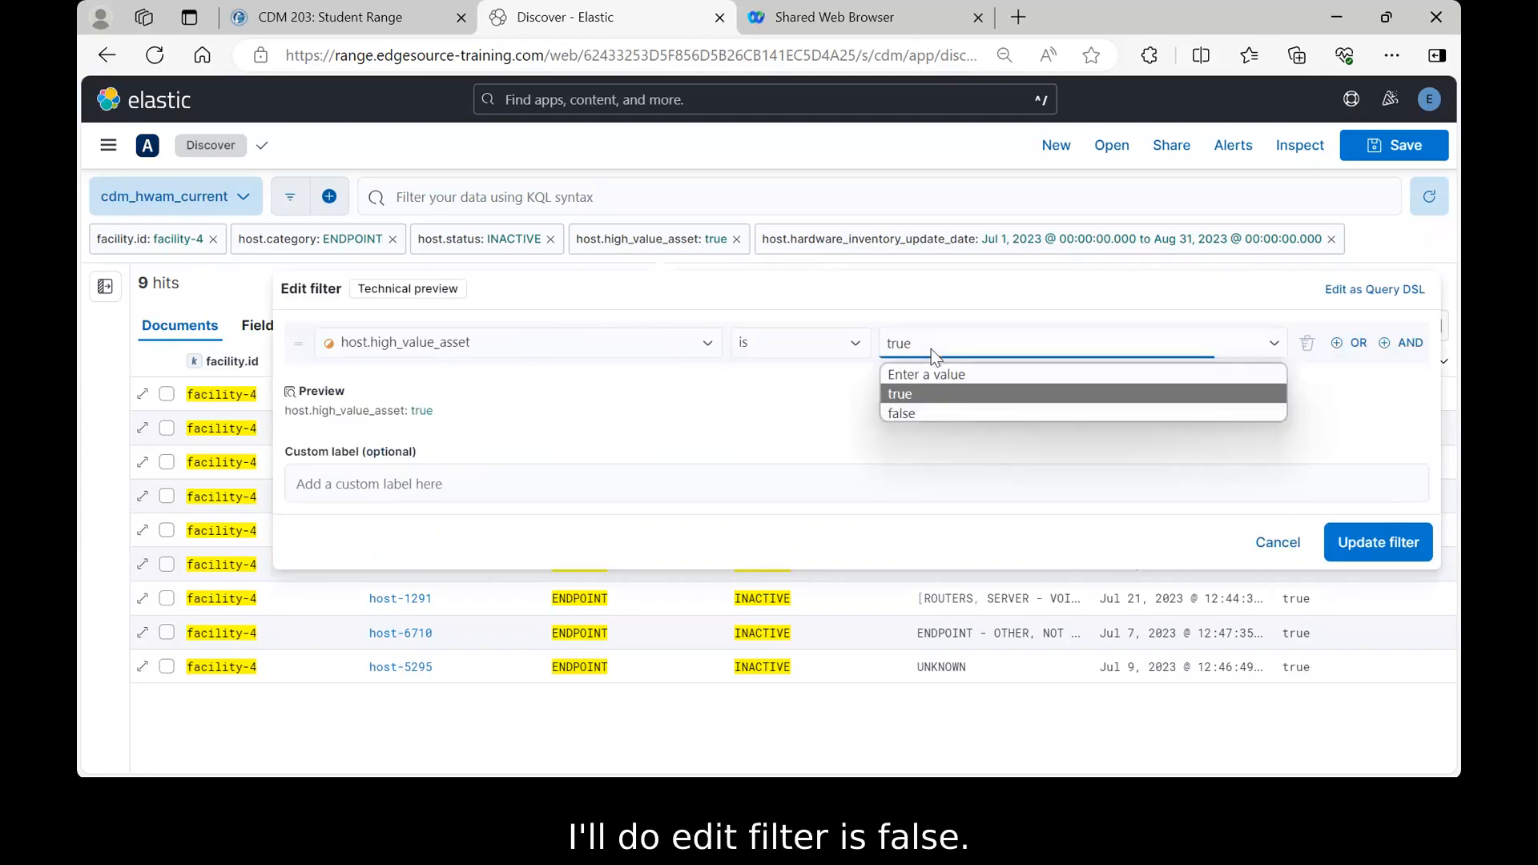
left_click(906, 413)
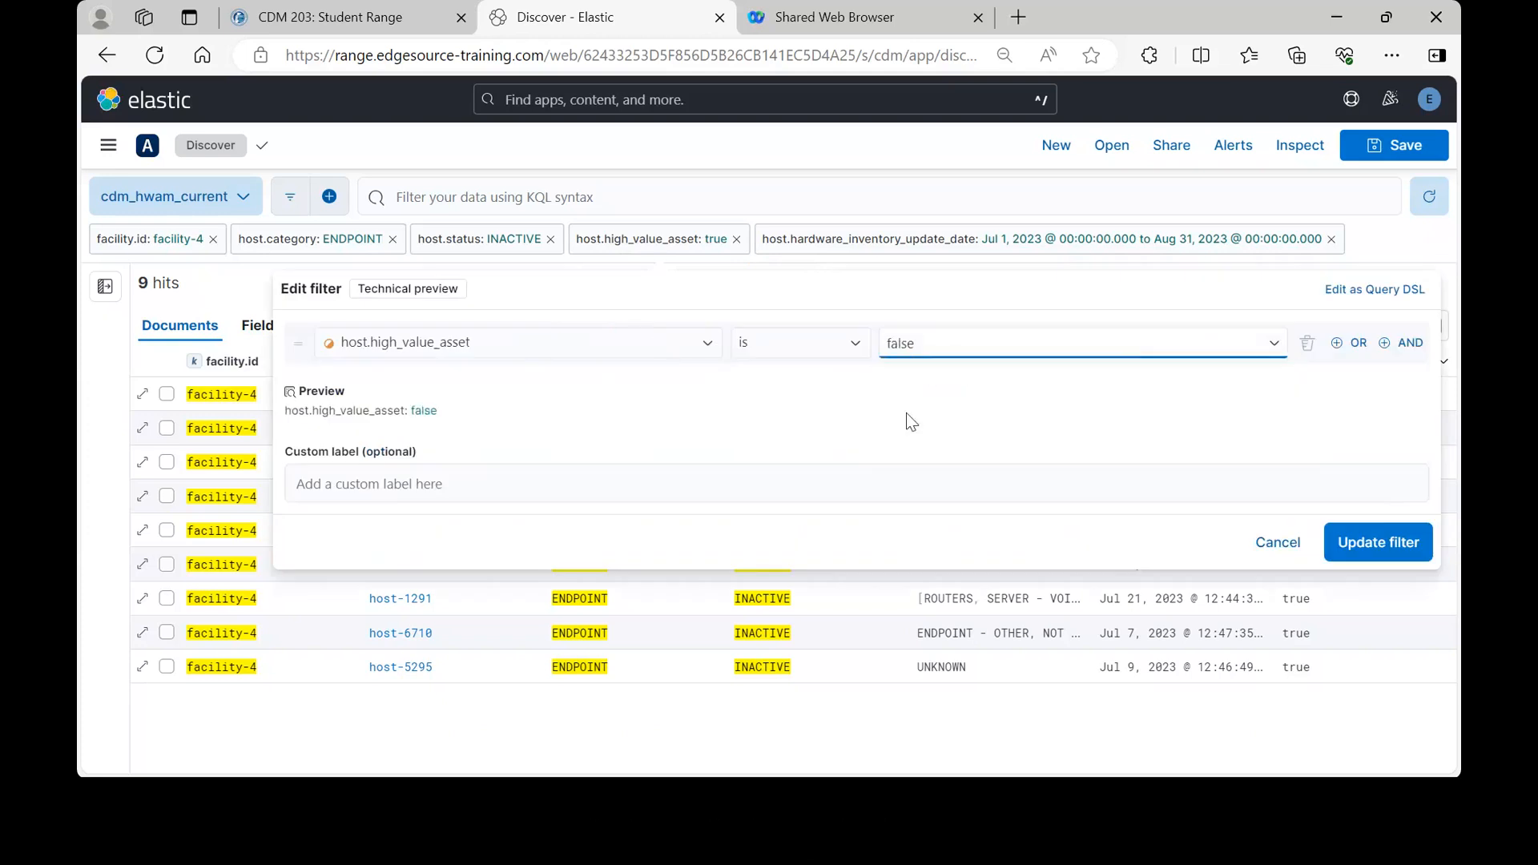
left_click(1360, 561)
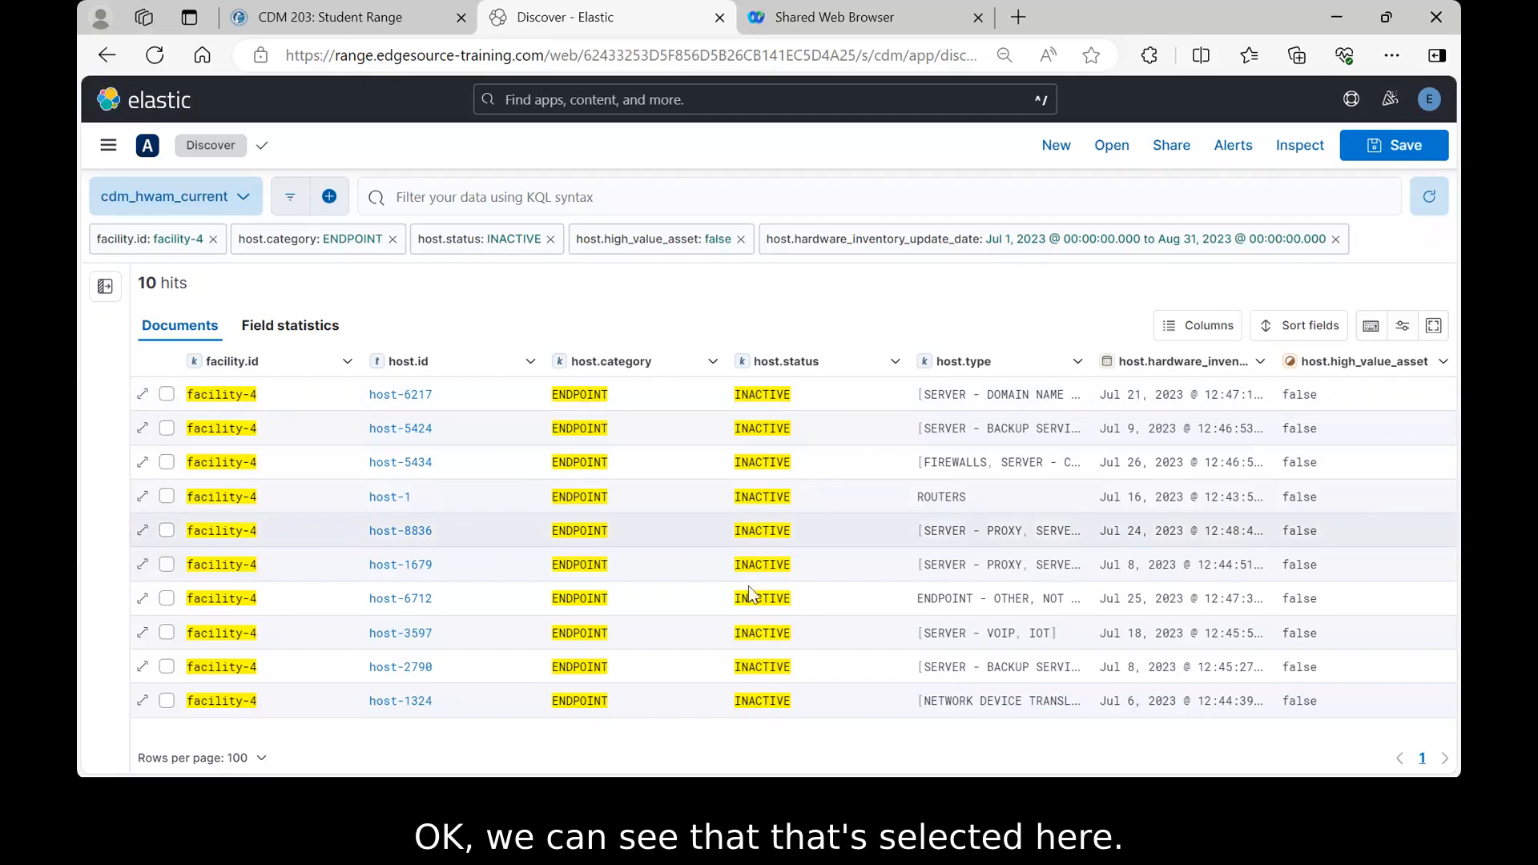
- Change host.status to 'is one of' BLOCKED and QUARANTINED, giving 17 hits
left_click(488, 240)
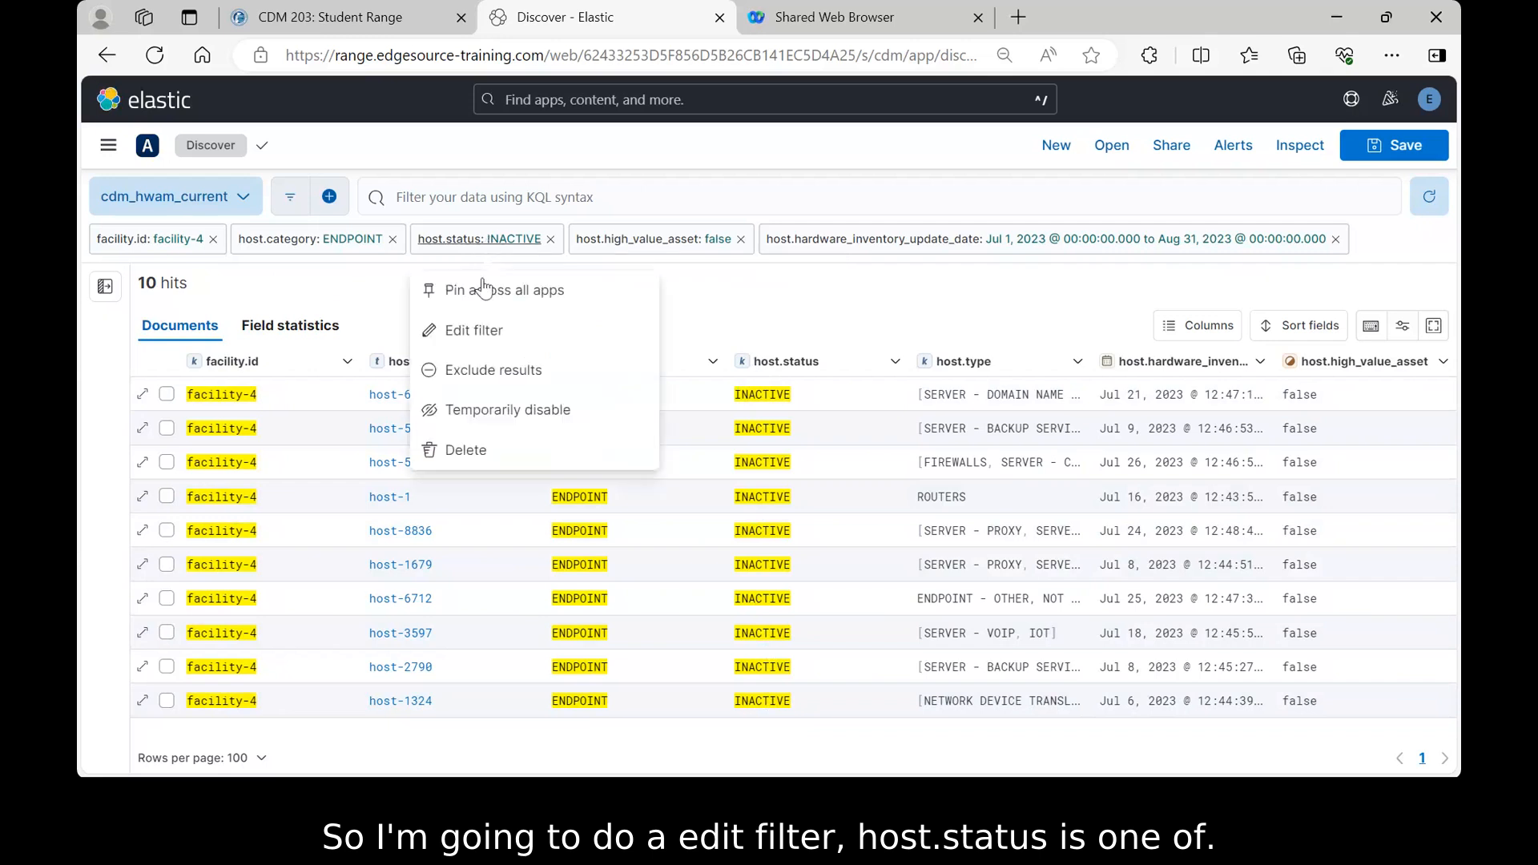
left_click(469, 337)
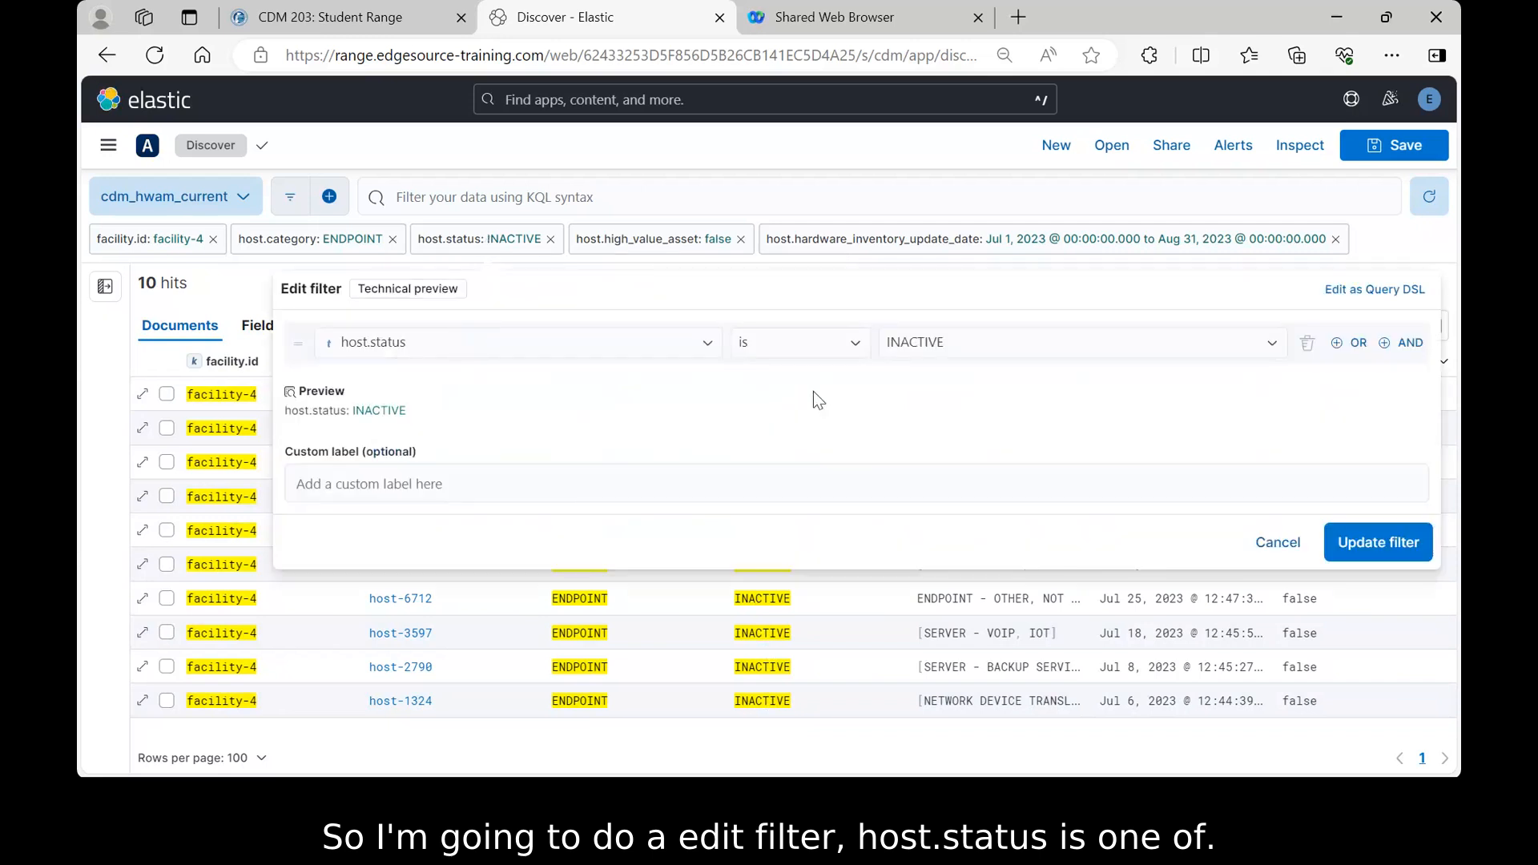
left_click(856, 345)
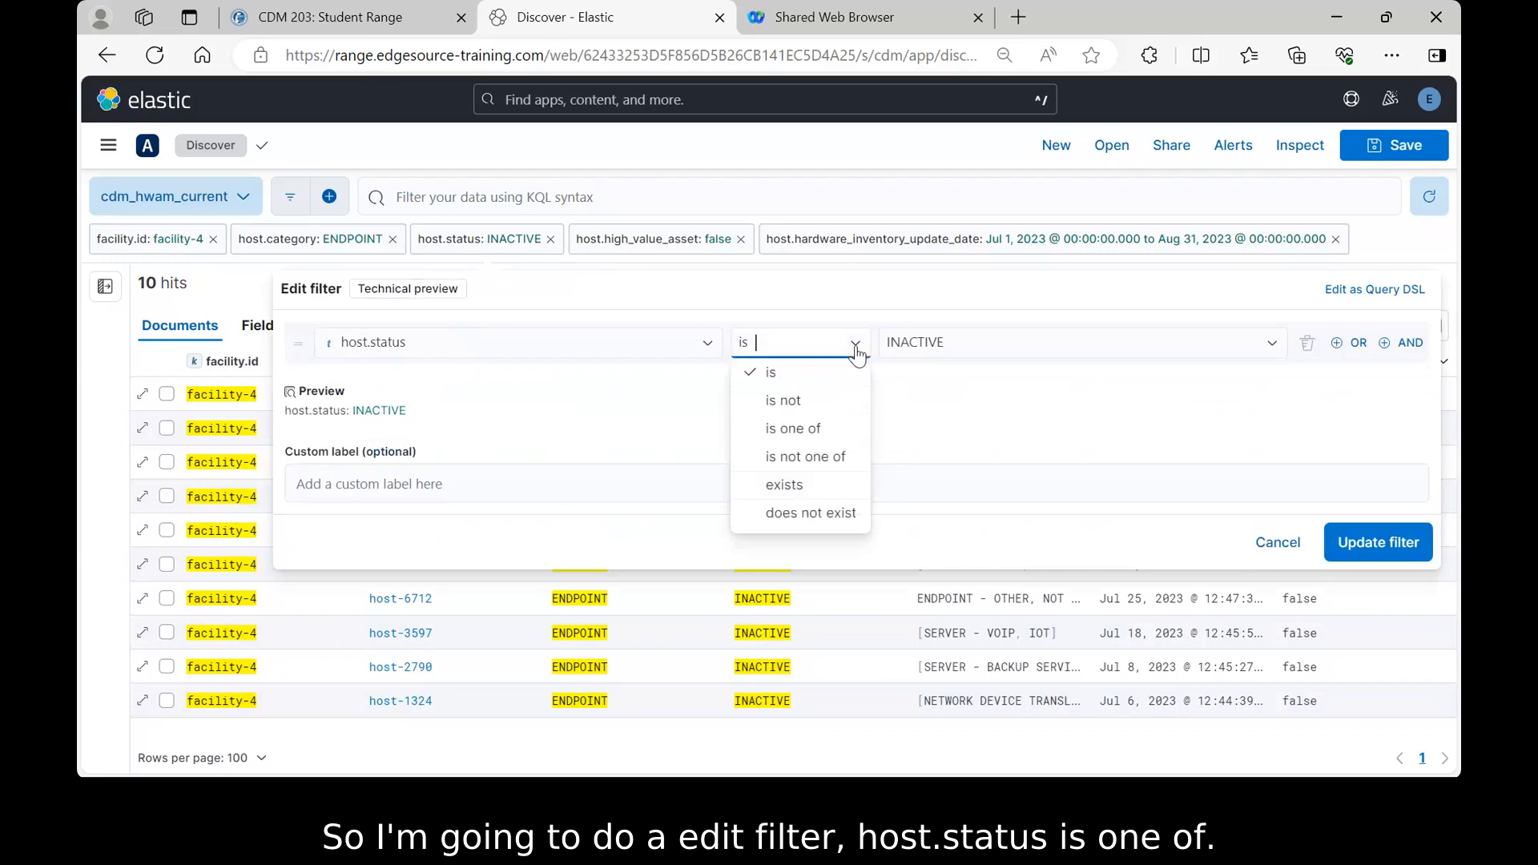
left_click(785, 433)
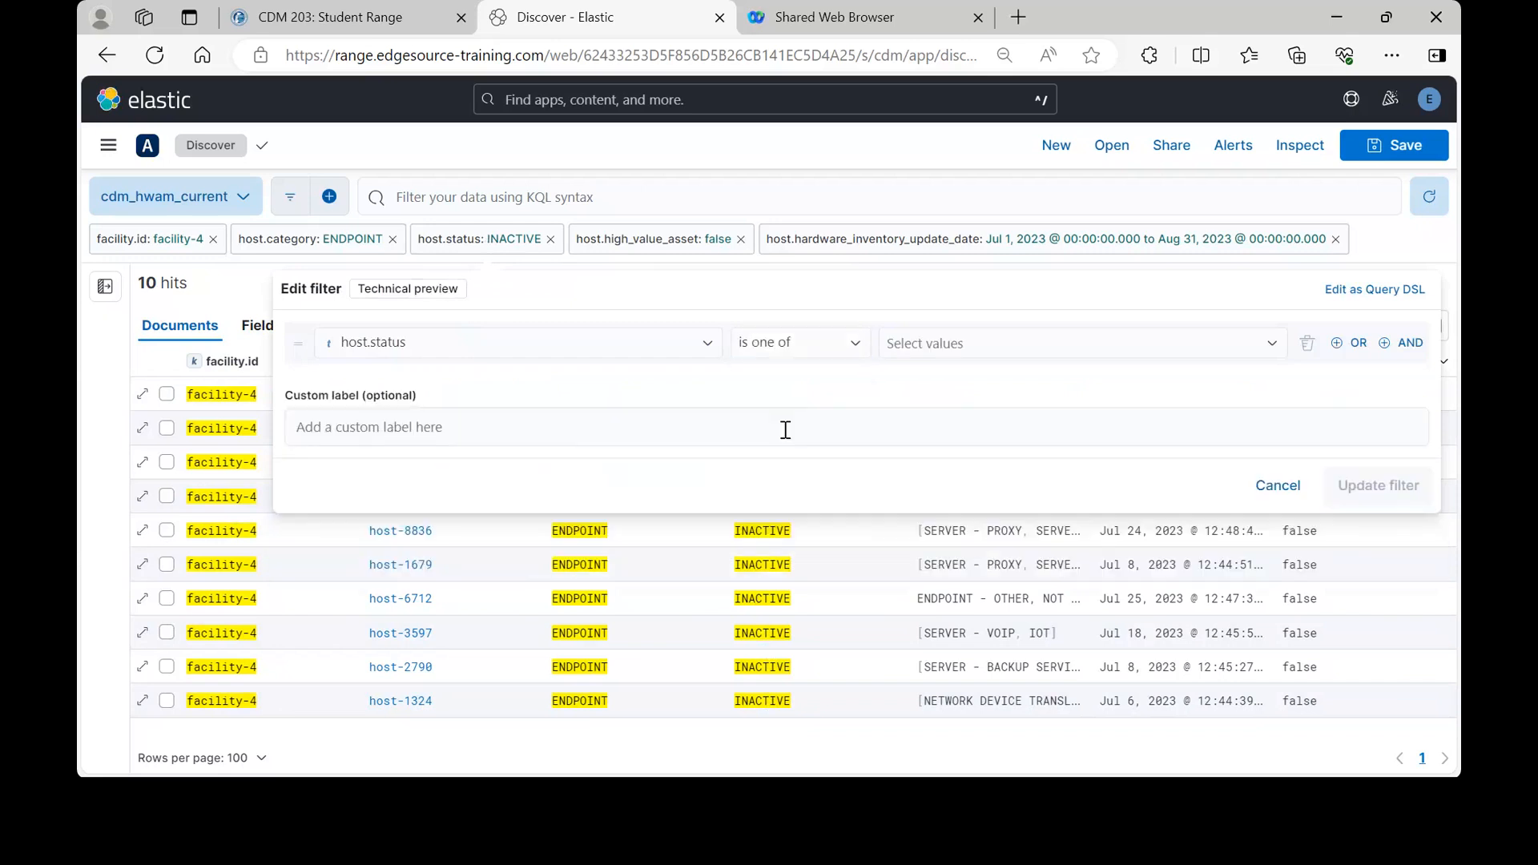
left_click(932, 351)
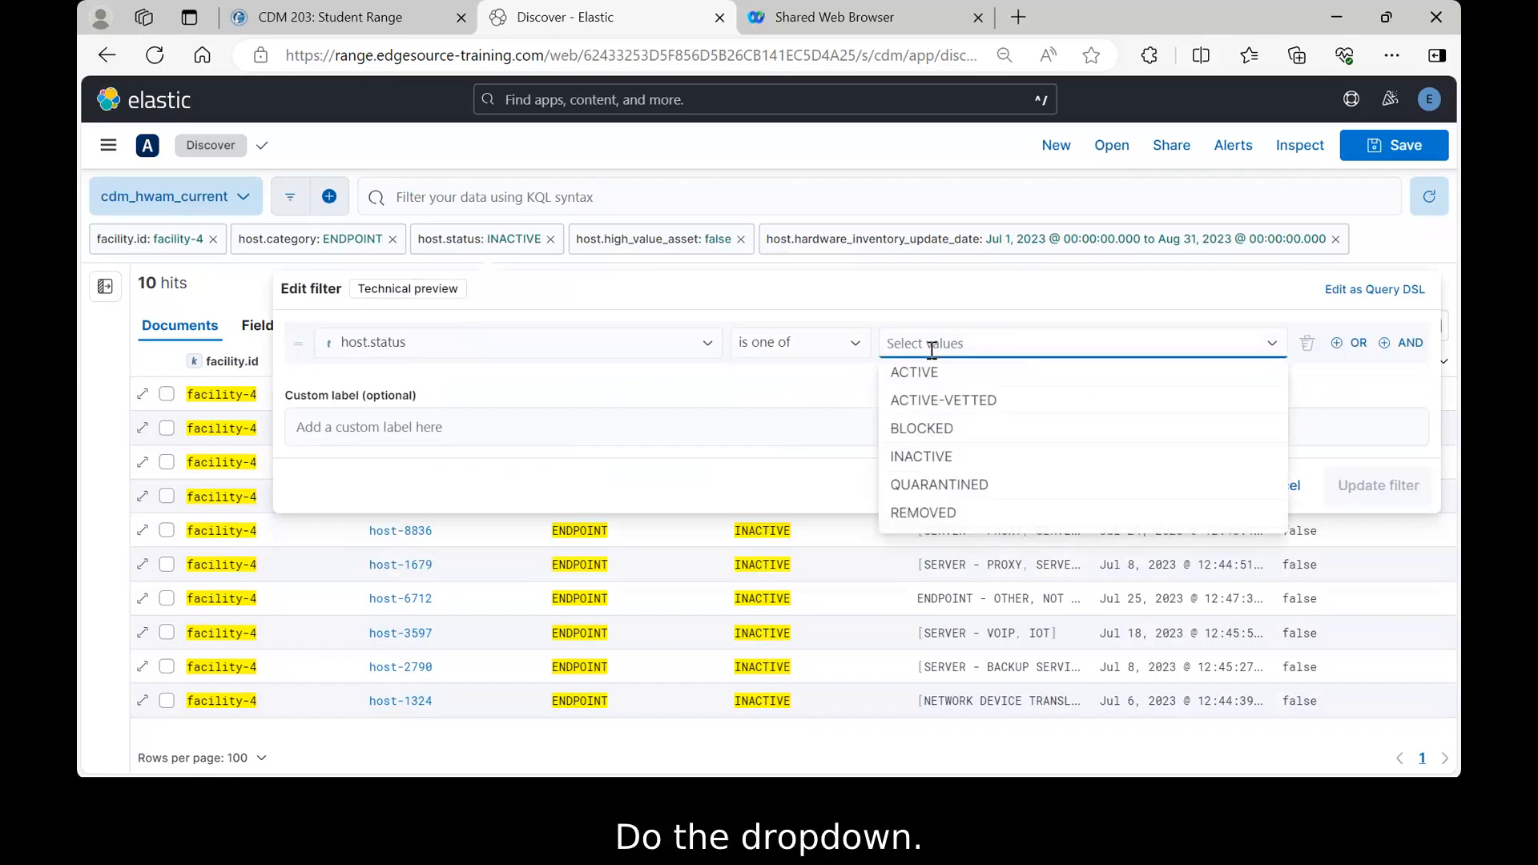
left_click(921, 430)
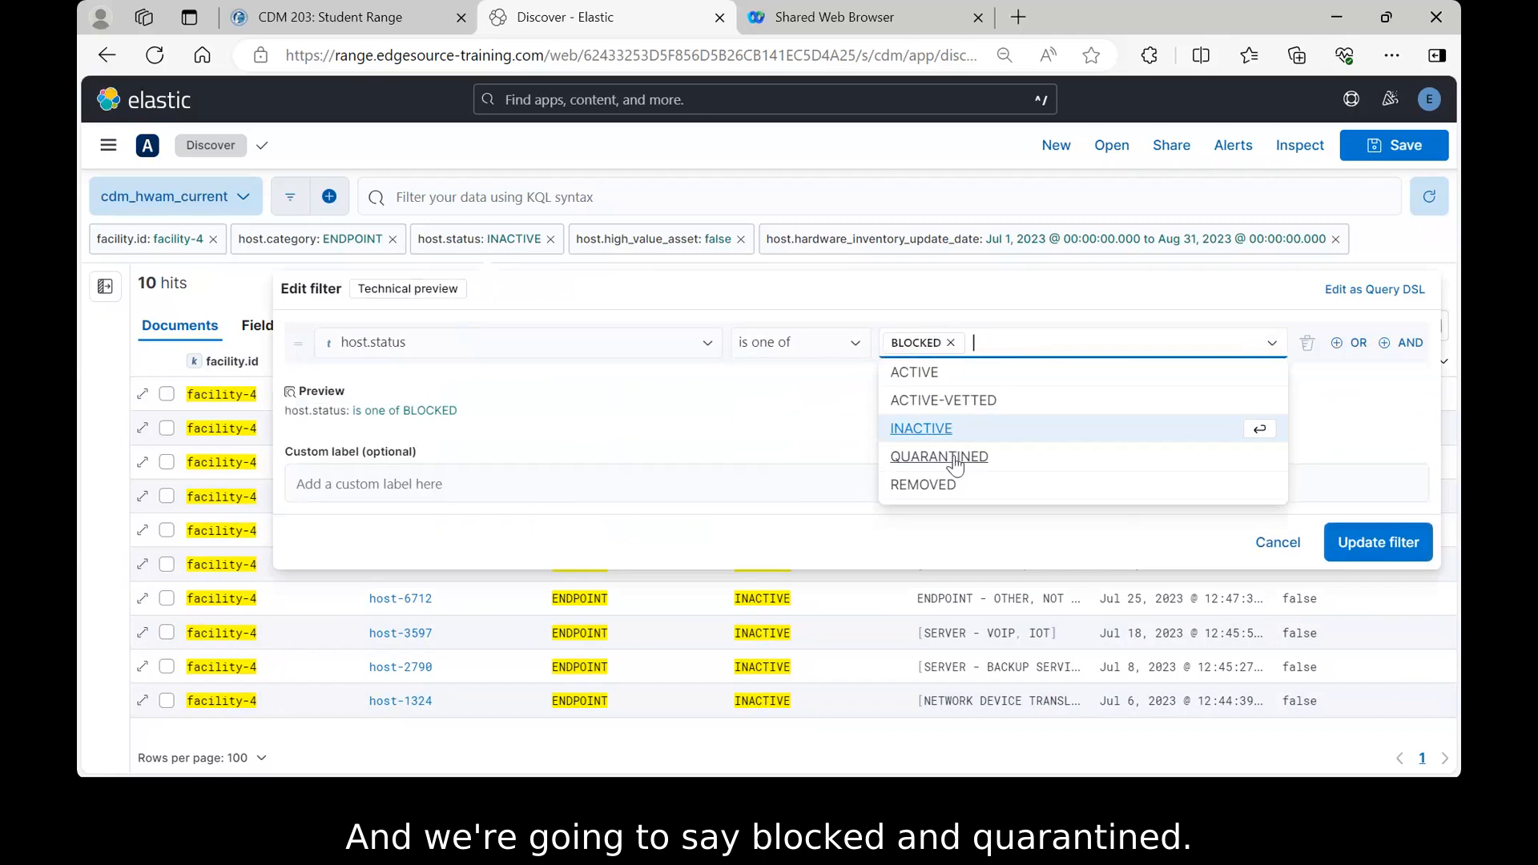
left_click(955, 459)
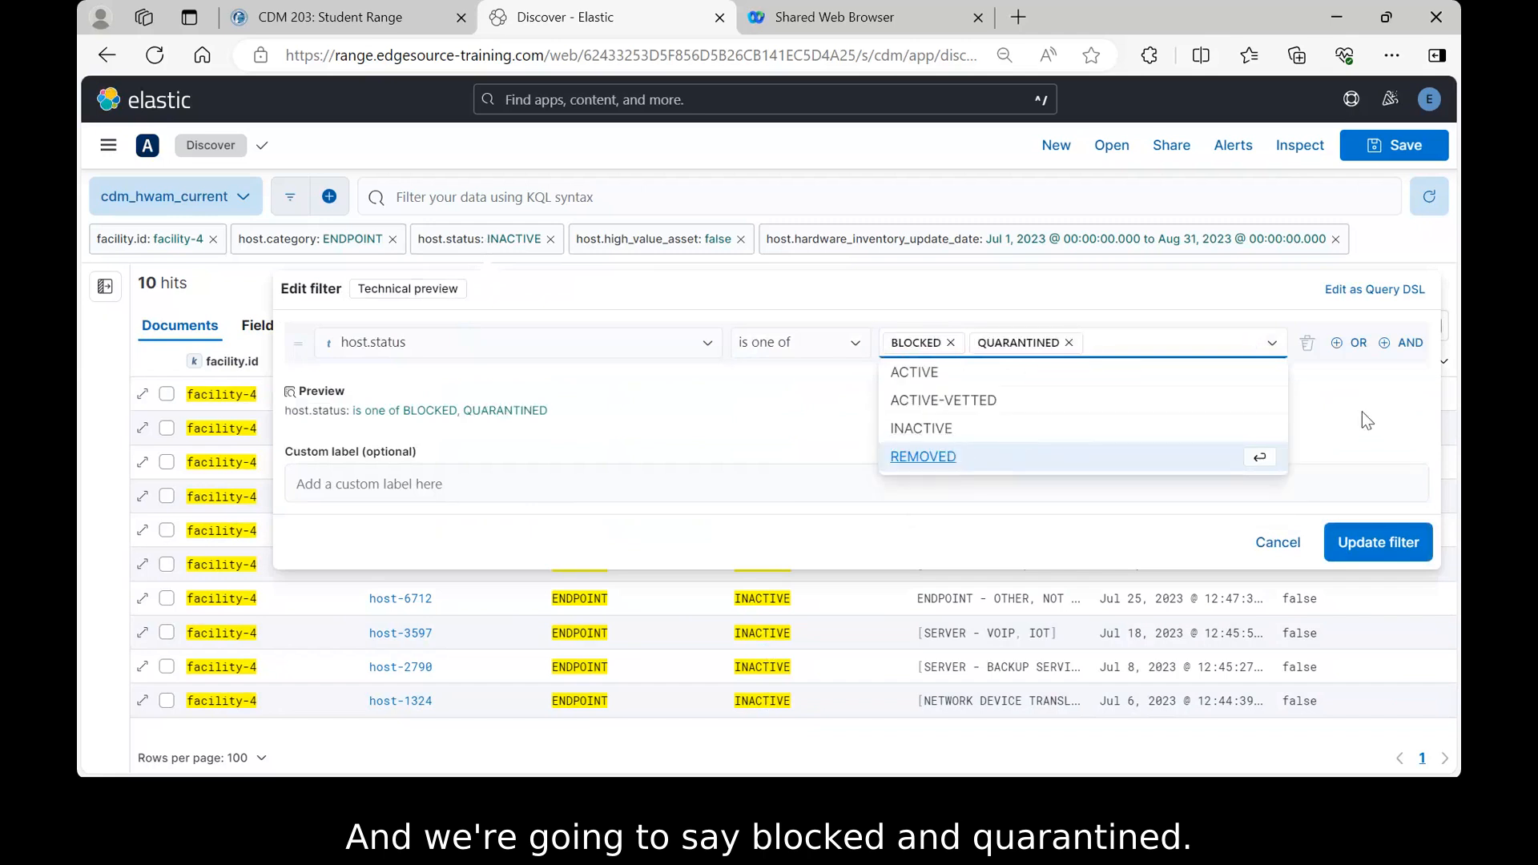
left_click(1374, 545)
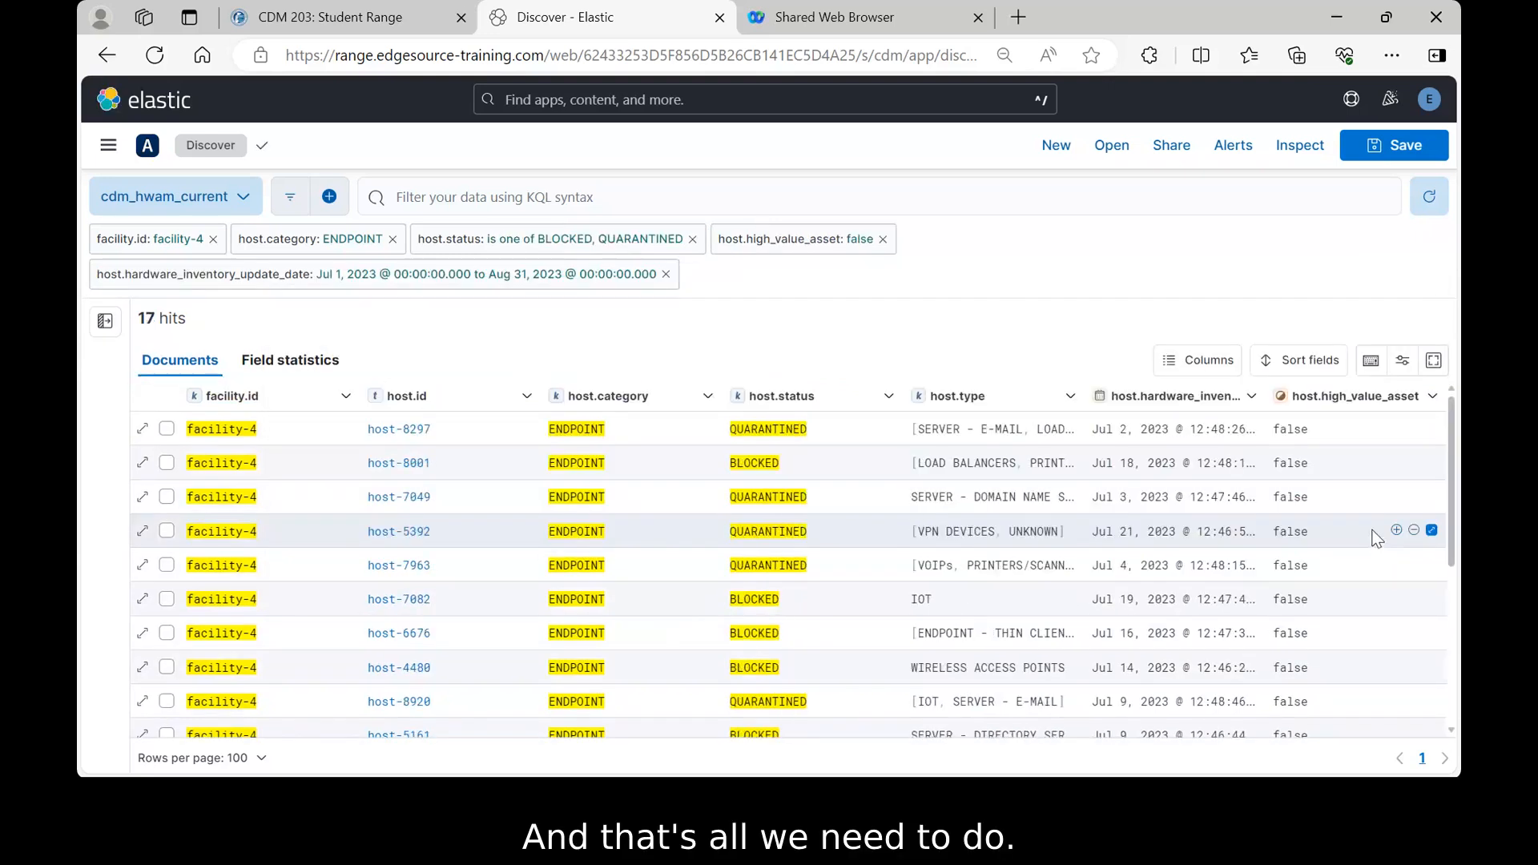
- Scroll through the 17 host results, then advance the slideshow to slide 21, System Security
scroll(856, 499, "down", 5)
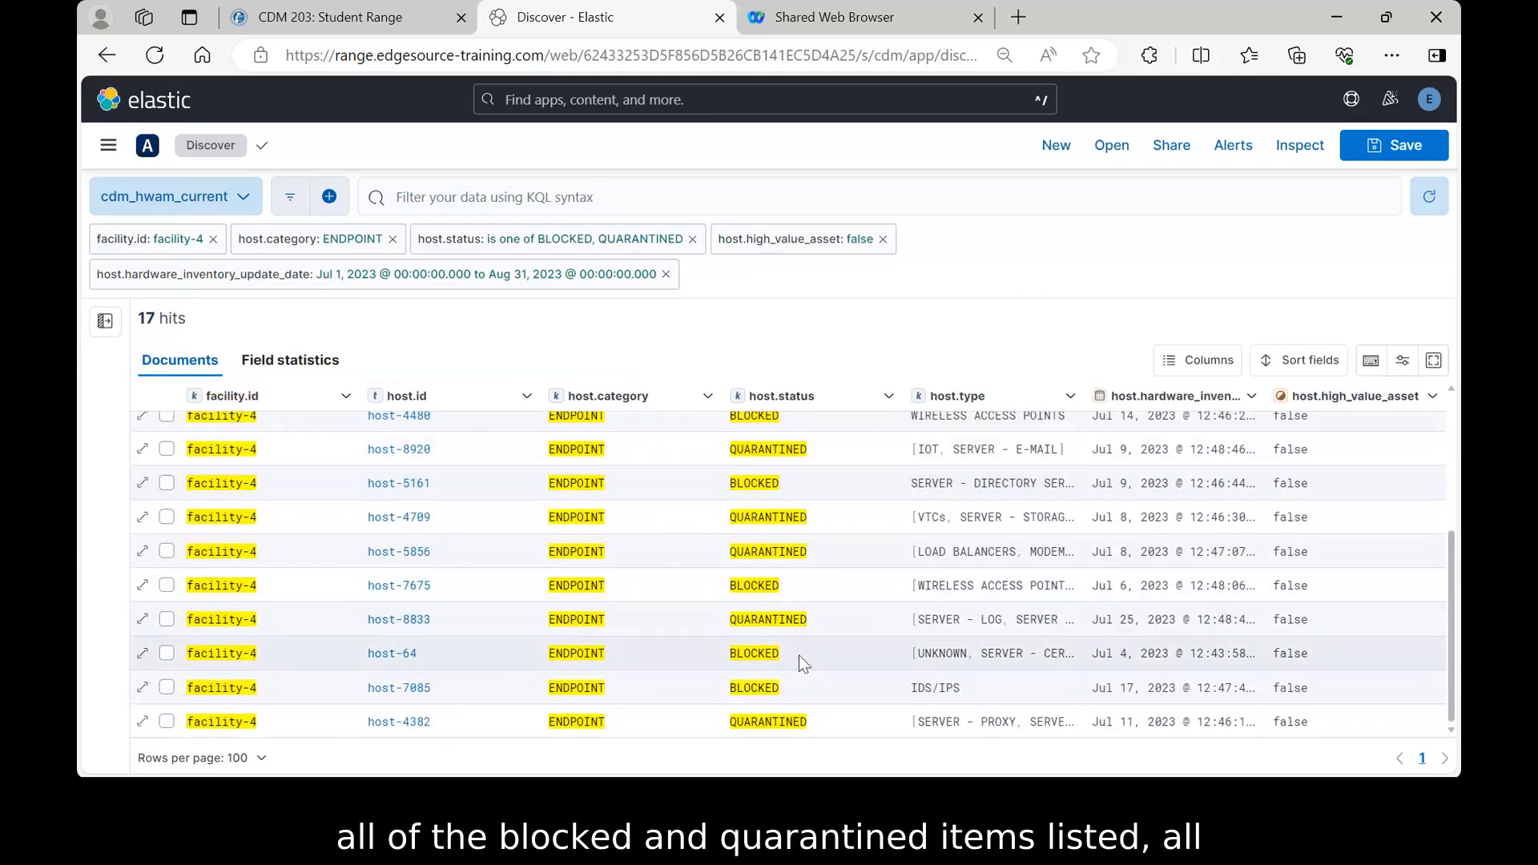
scroll(789, 592, "up", 5)
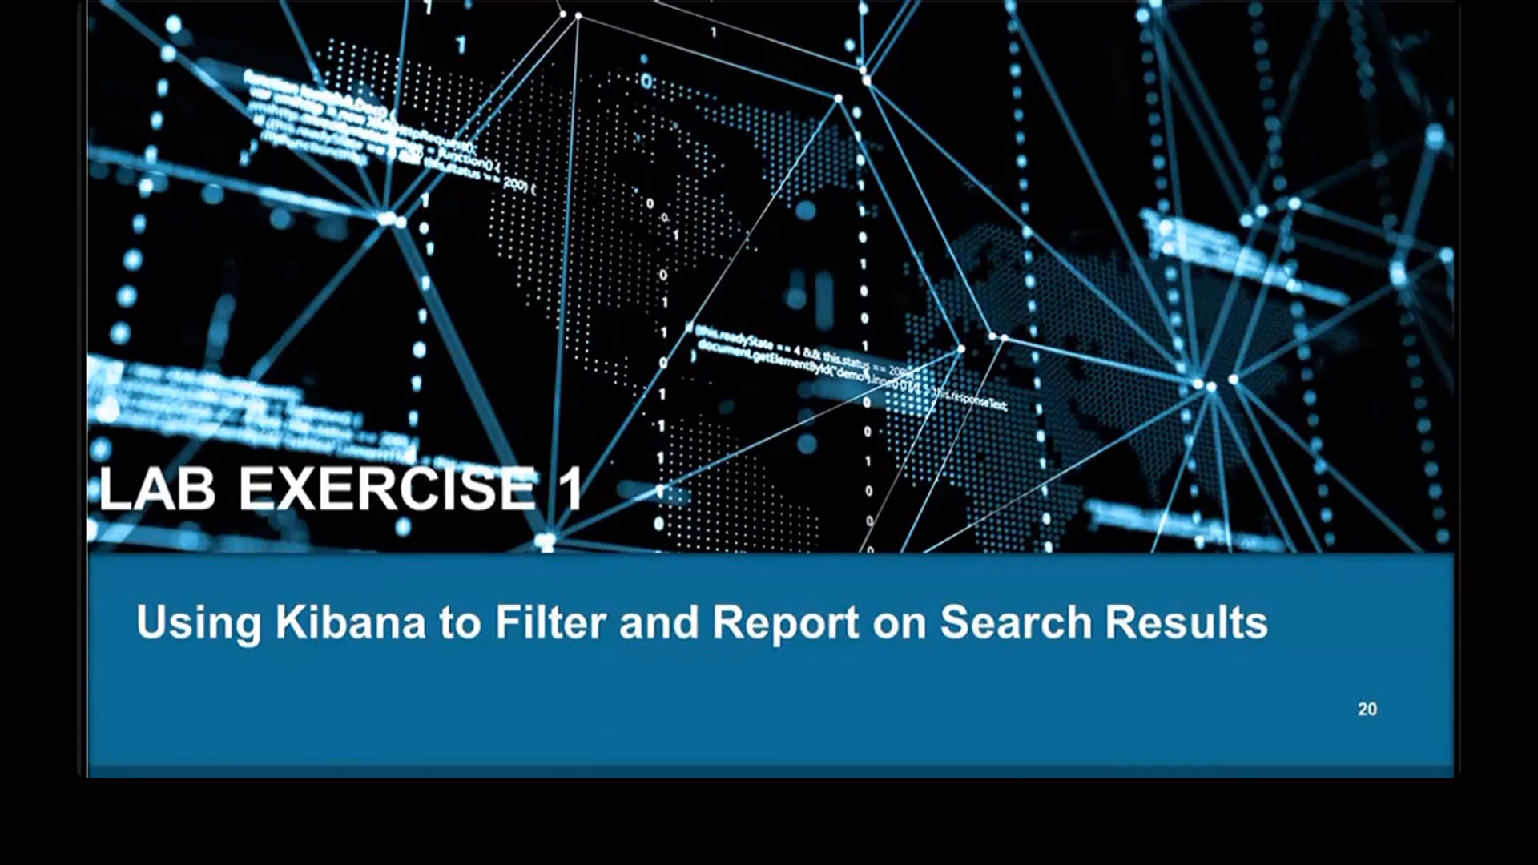
key("Right")
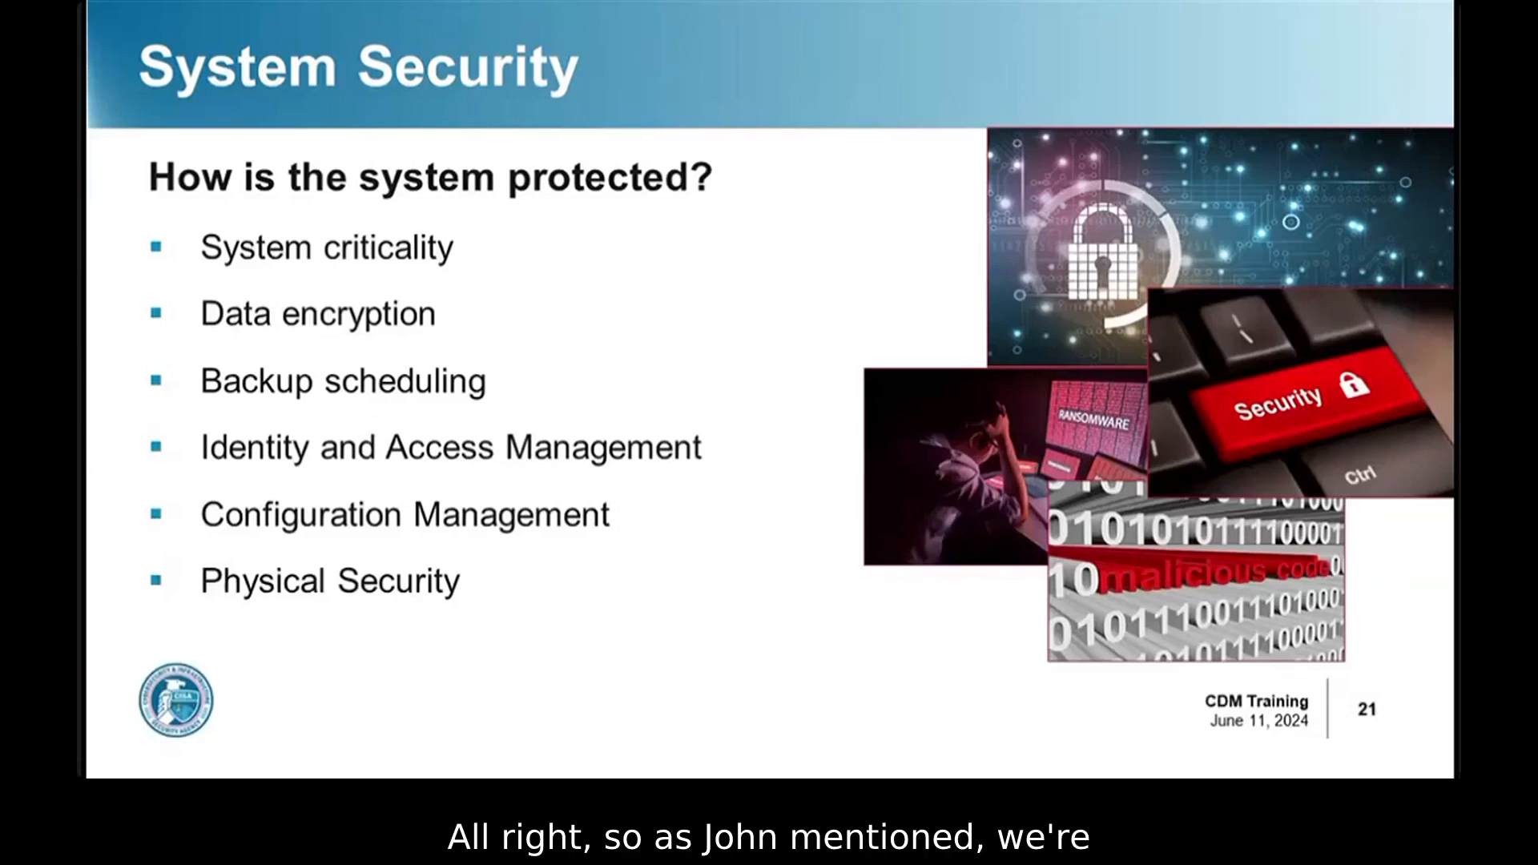
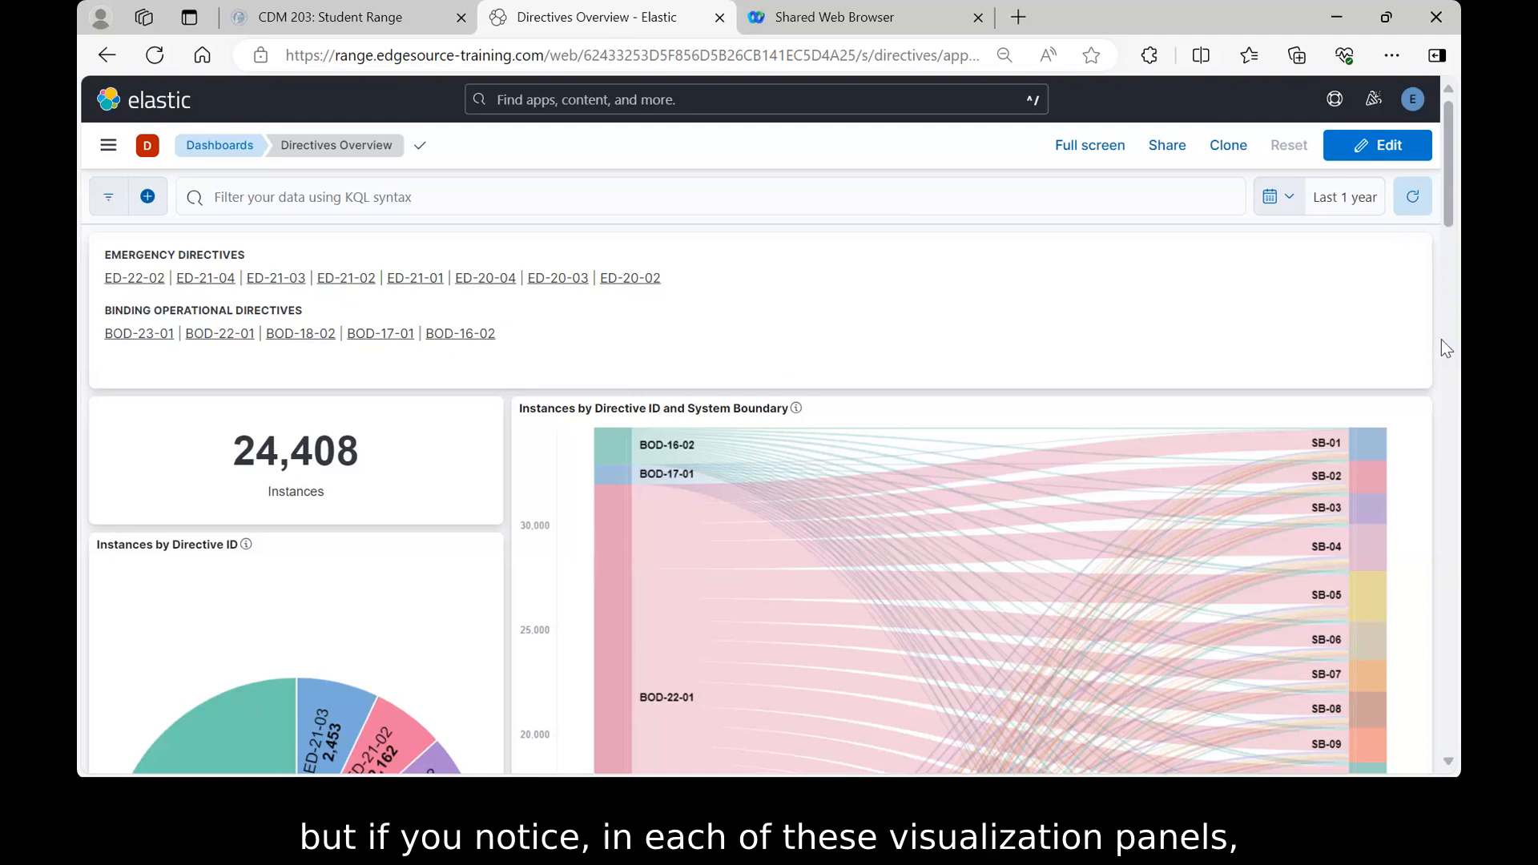
scroll(1442, 340, "down", 8)
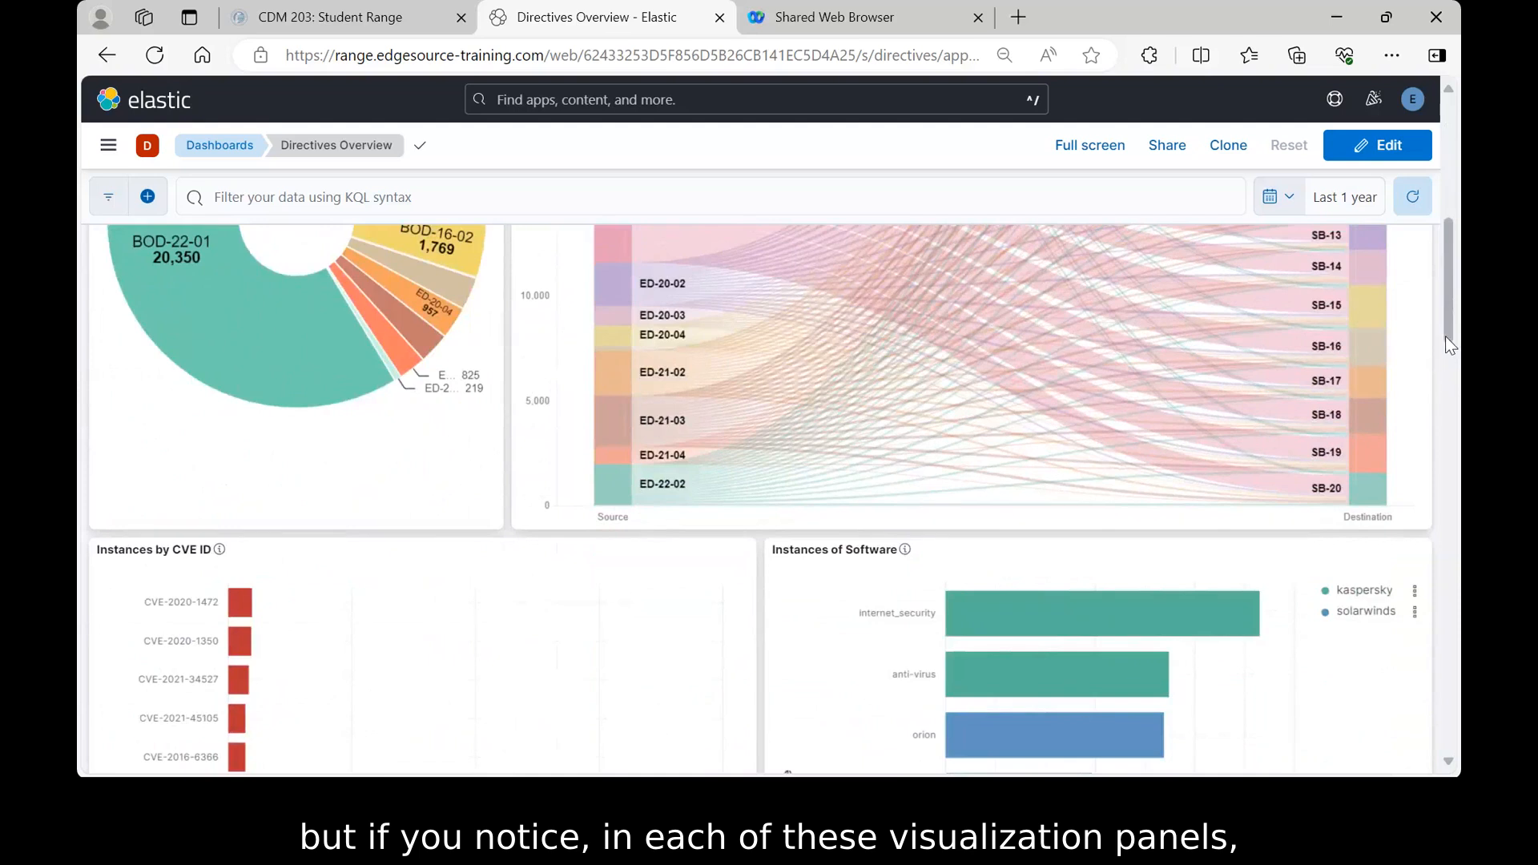
scroll(1445, 335, "down", 3)
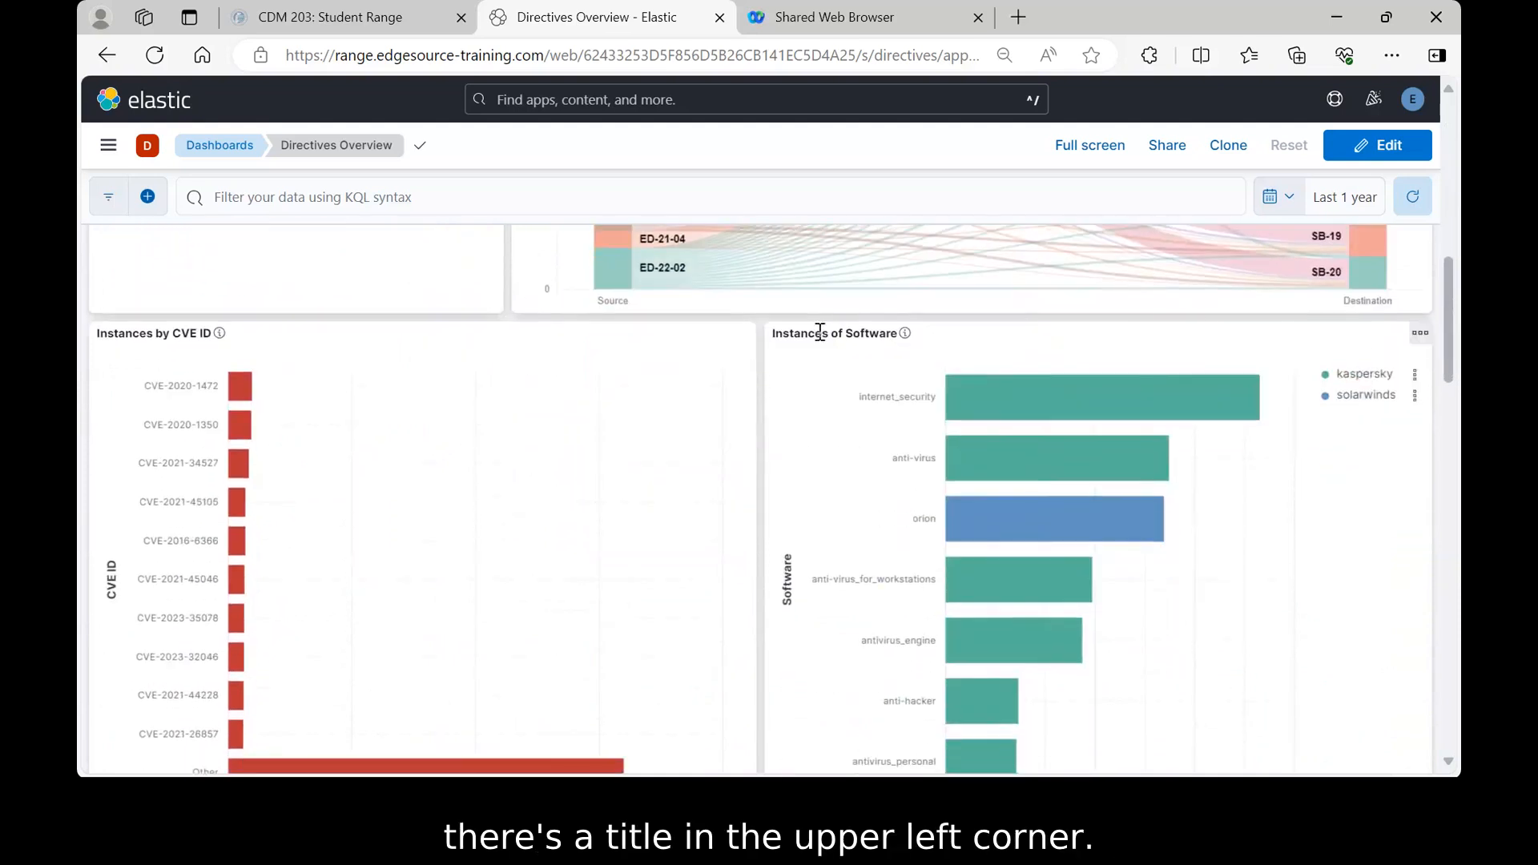
scroll(806, 362, "down", 4)
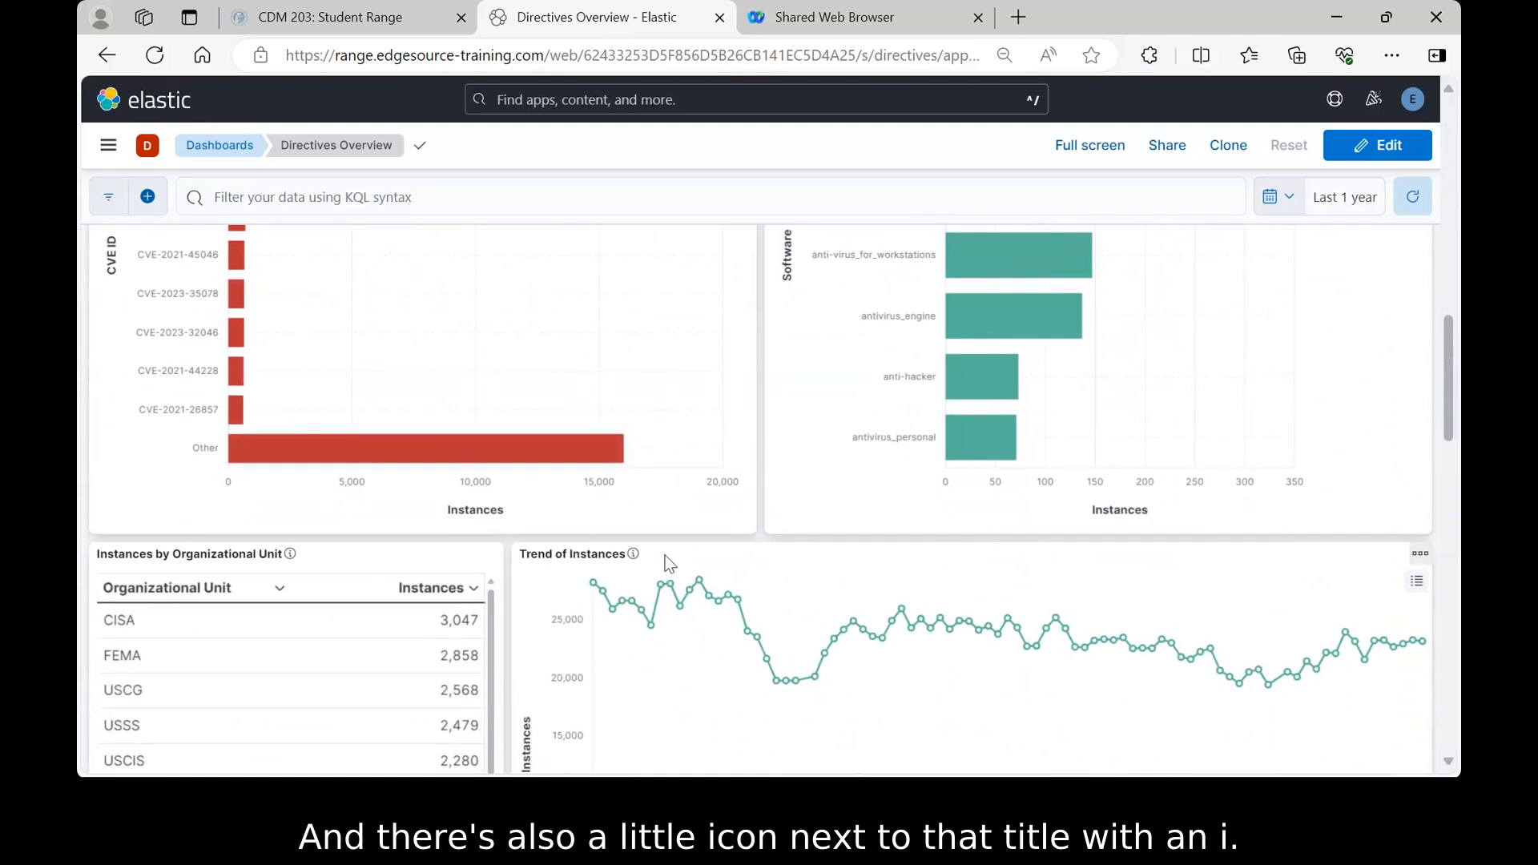
scroll(756, 524, "up", 5)
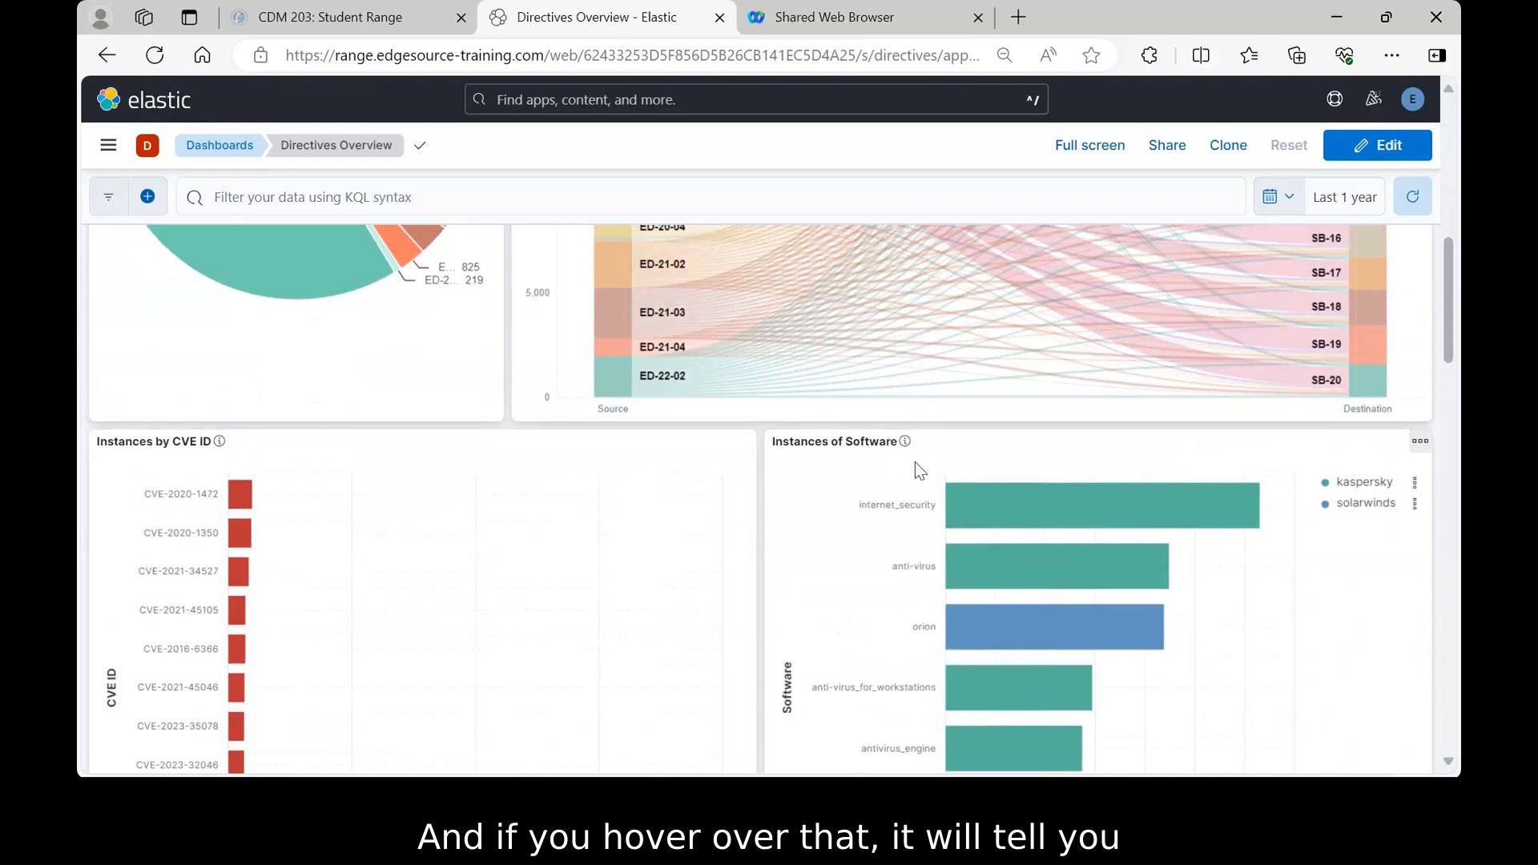
mouse_move(906, 444)
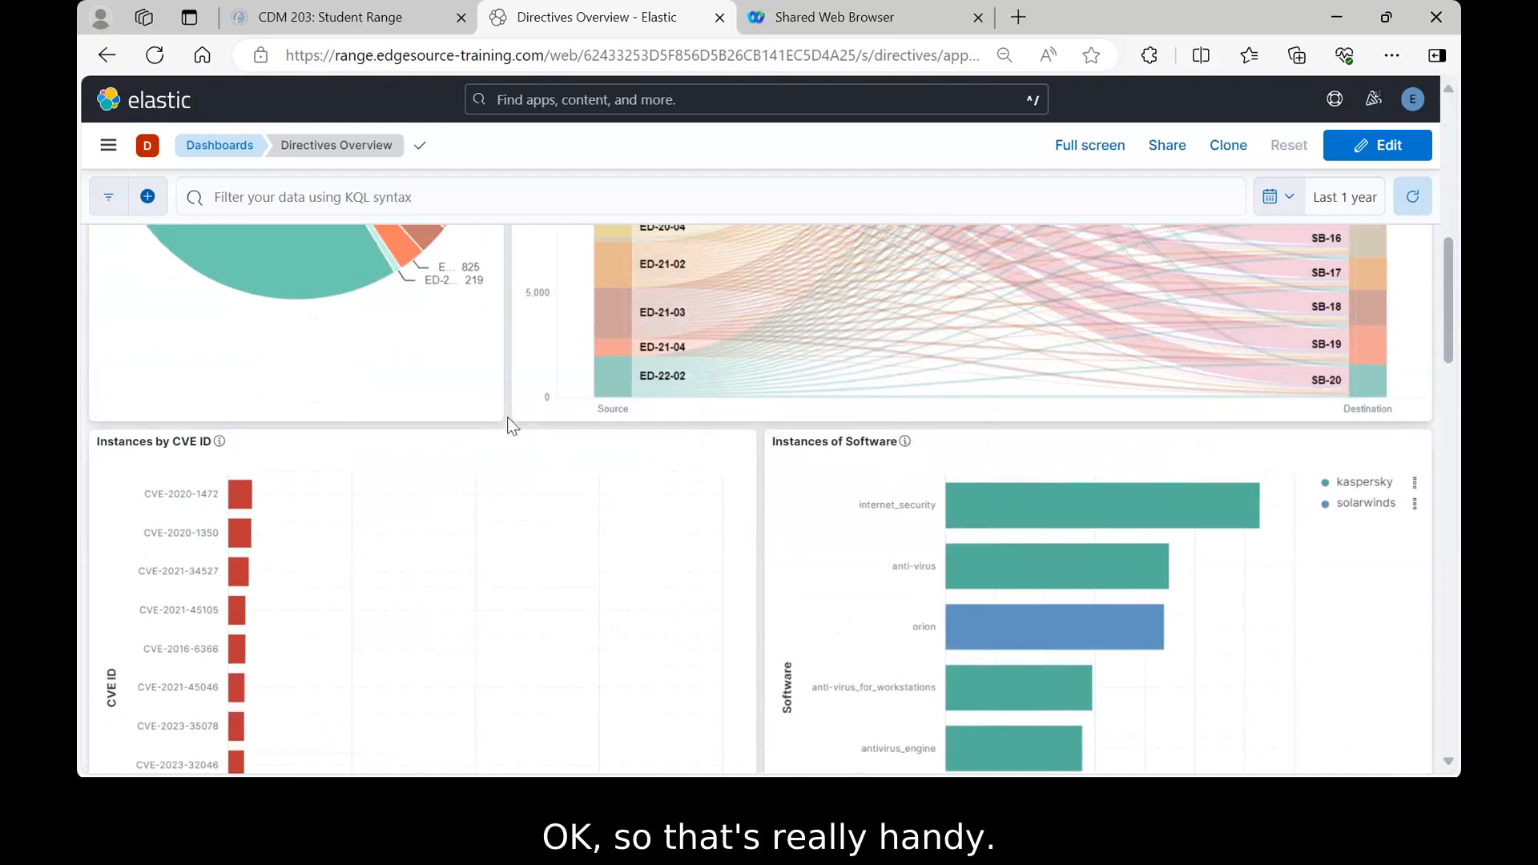
scroll(507, 417, "up", 8)
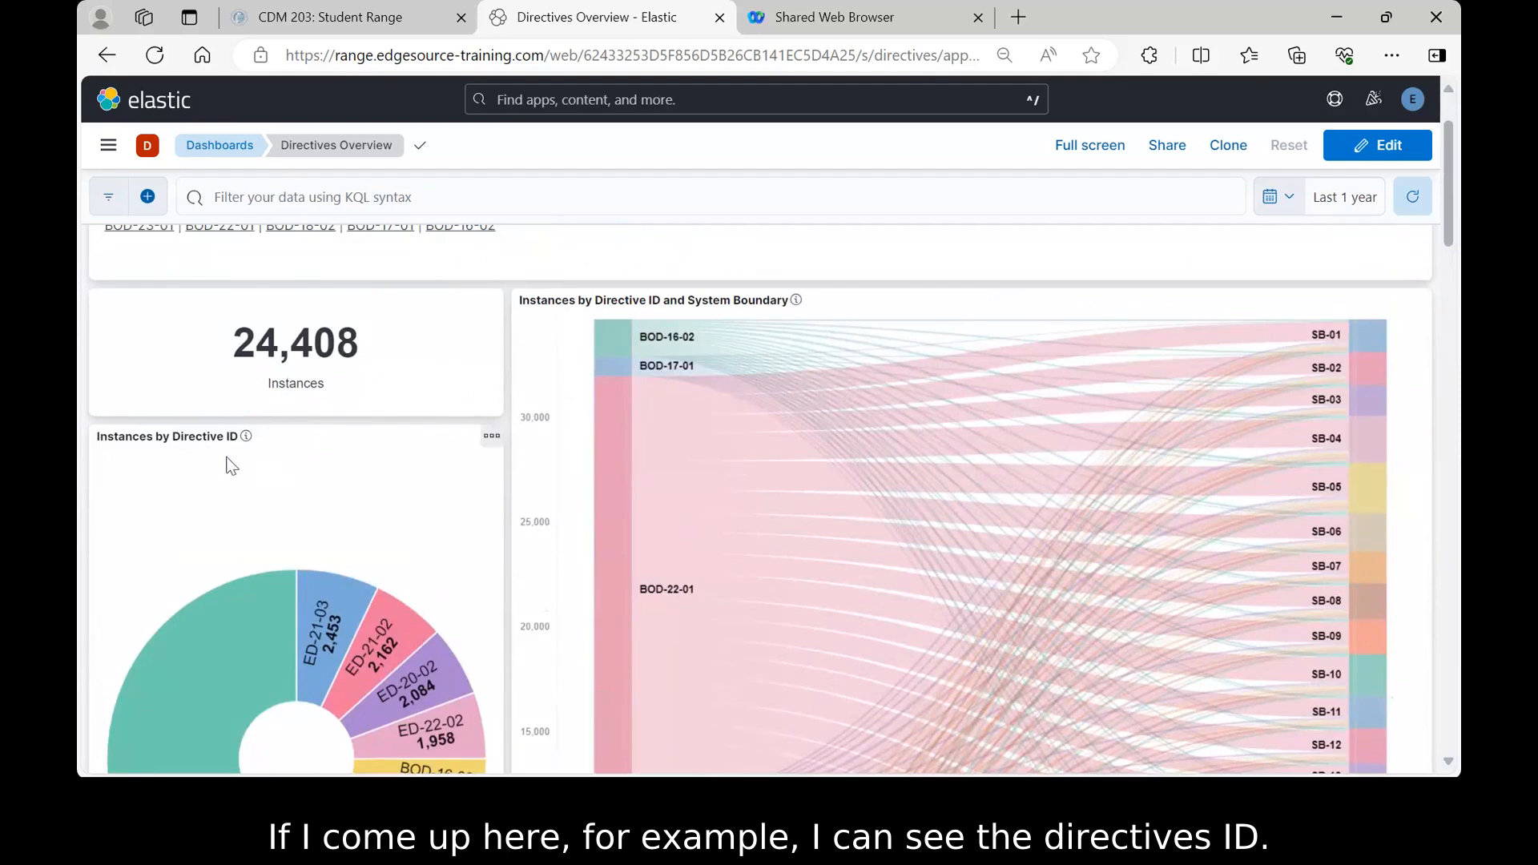
mouse_move(245, 439)
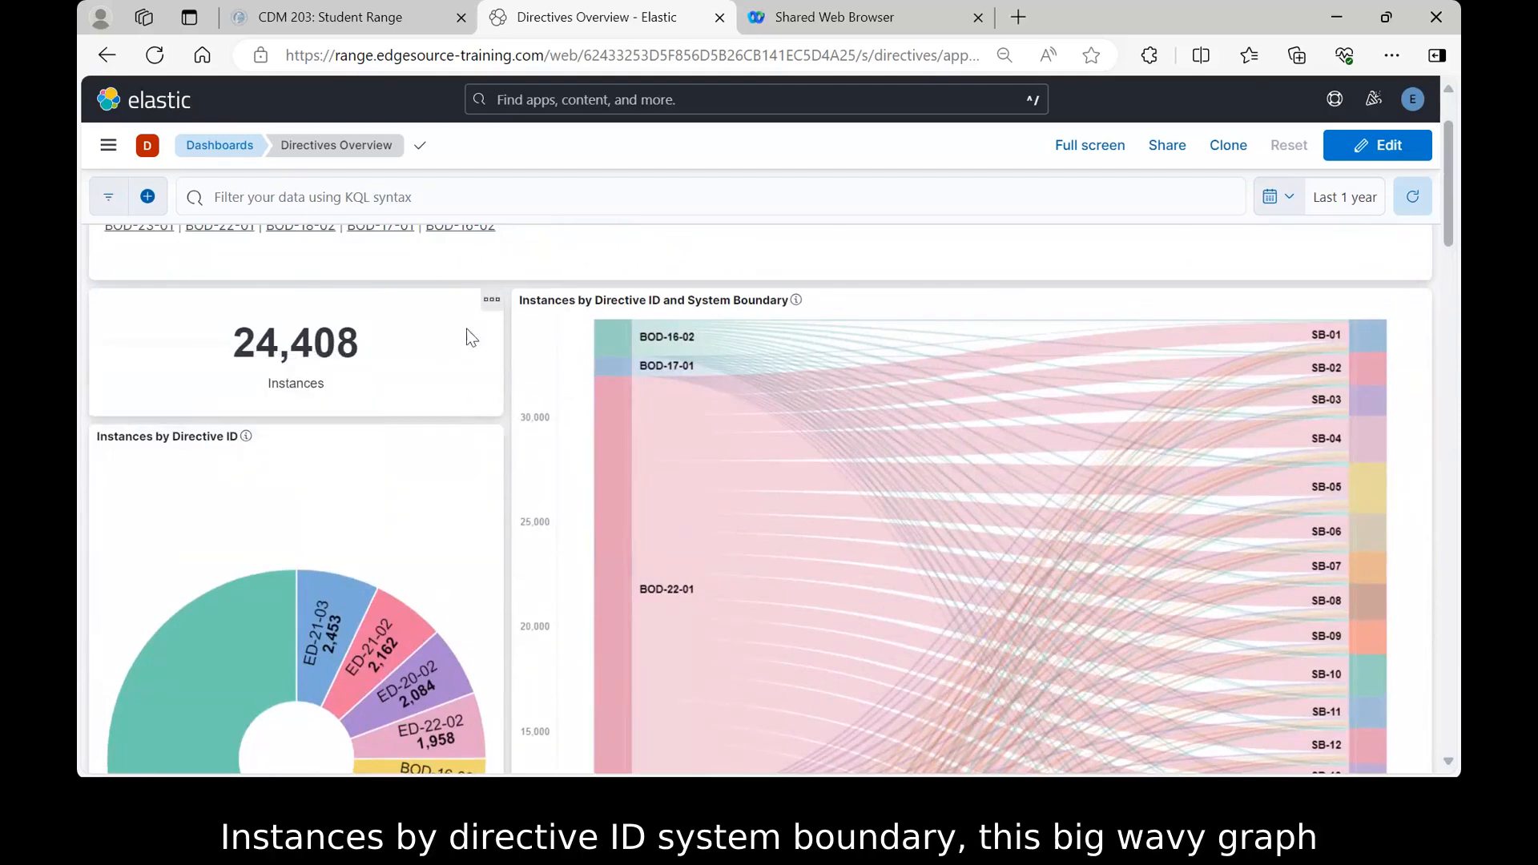
mouse_move(796, 302)
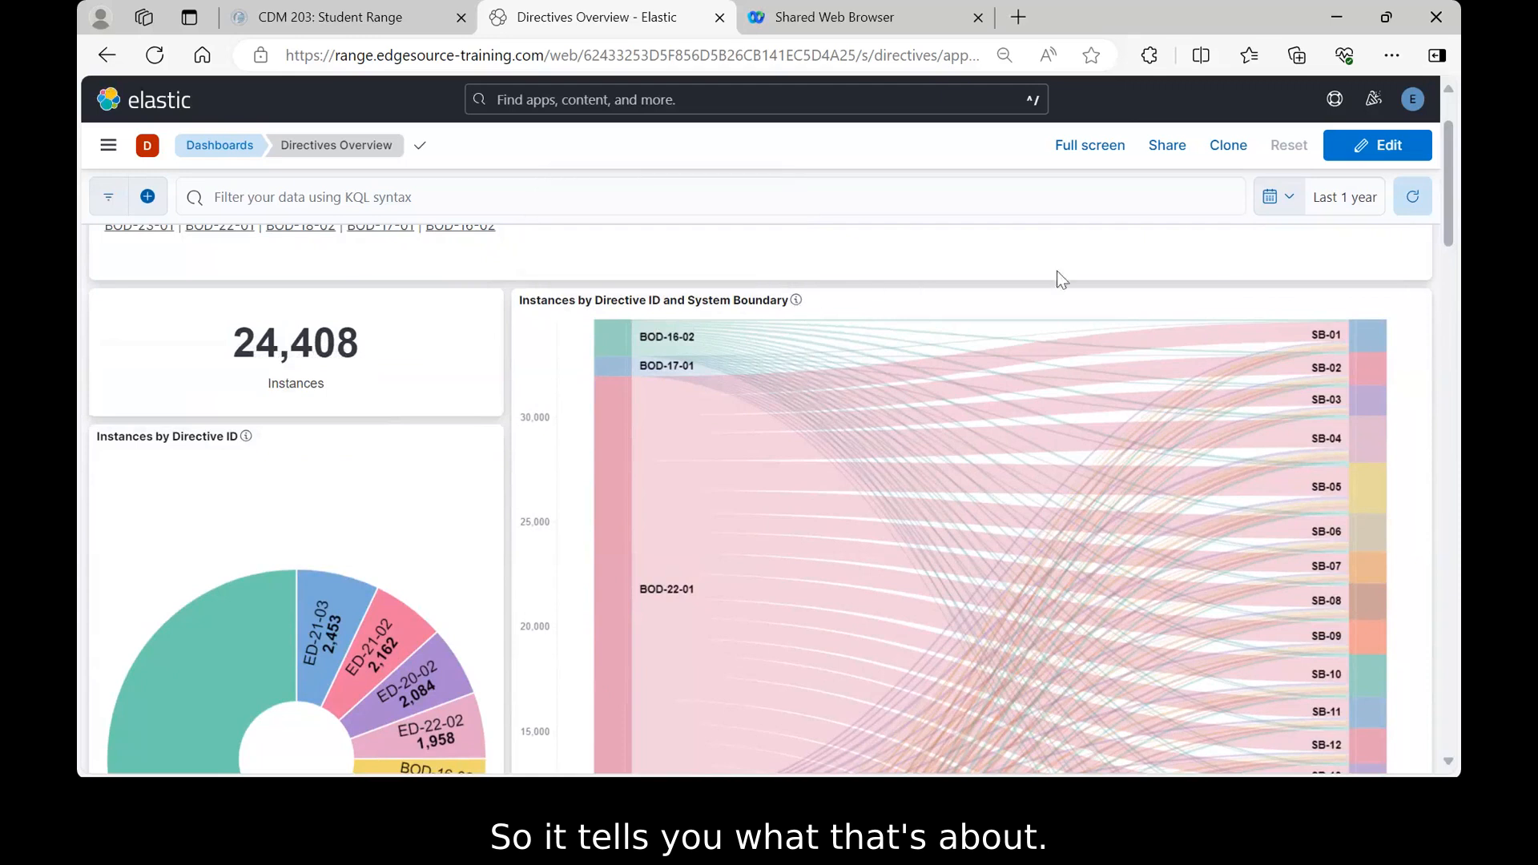
scroll(1425, 366, "down", 8)
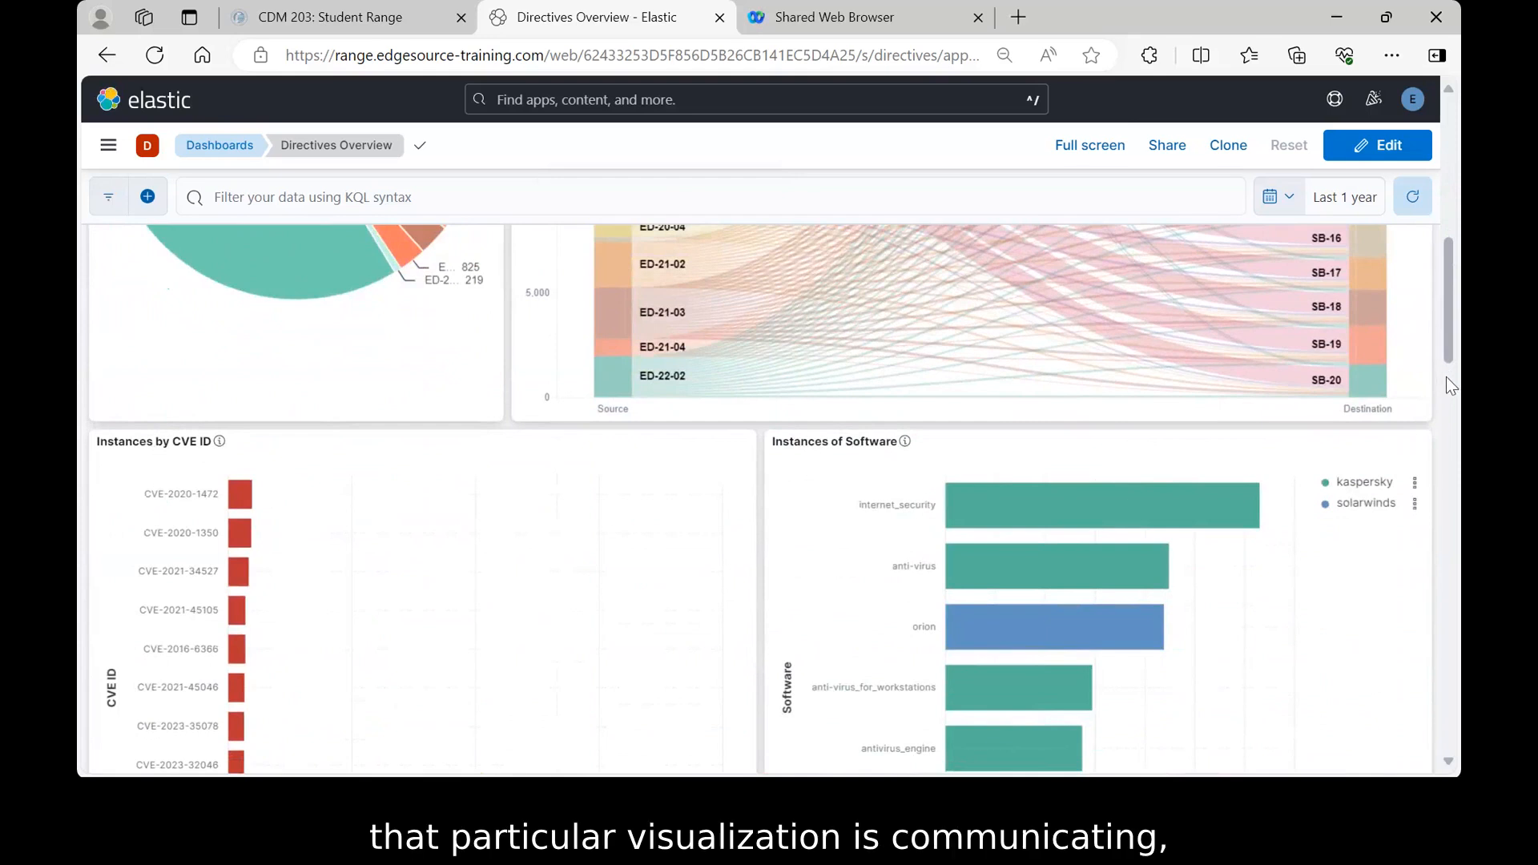
scroll(1446, 379, "down", 7)
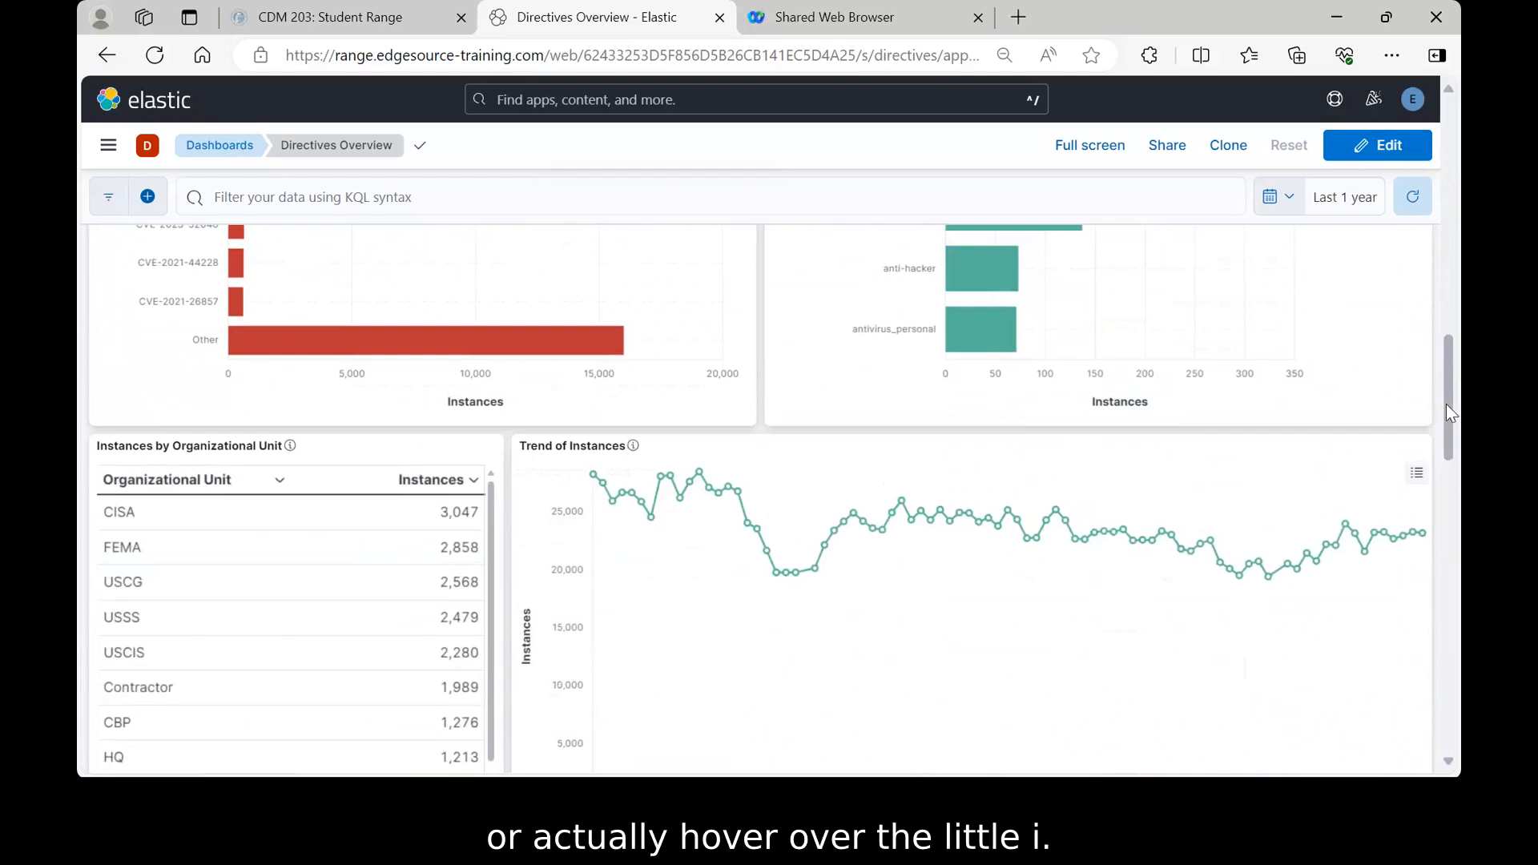
scroll(1445, 402, "up", 5)
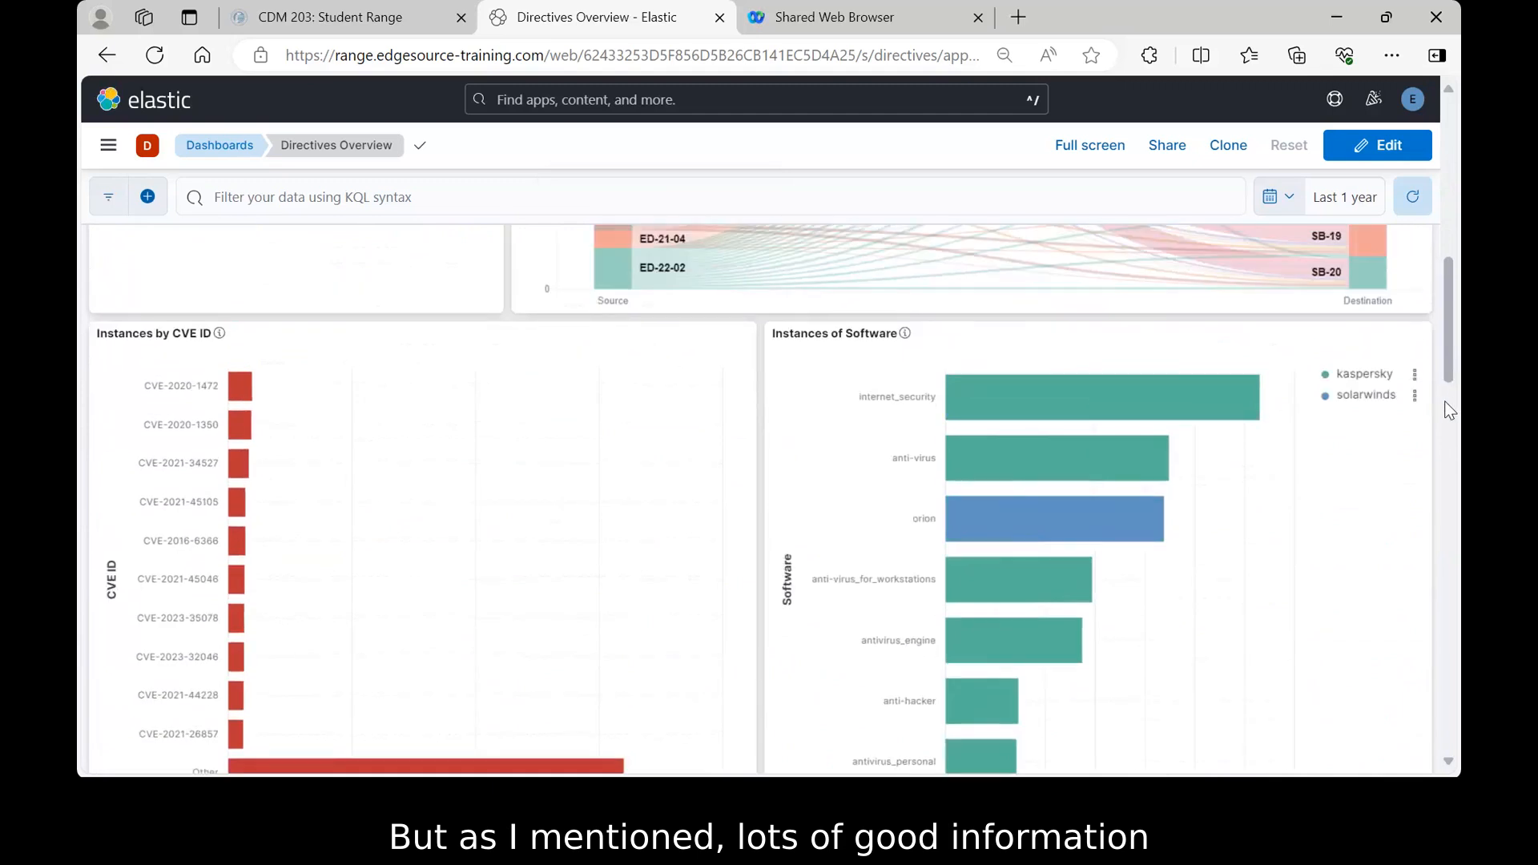
scroll(1447, 405, "down", 1)
scroll(1446, 405, "up", 1)
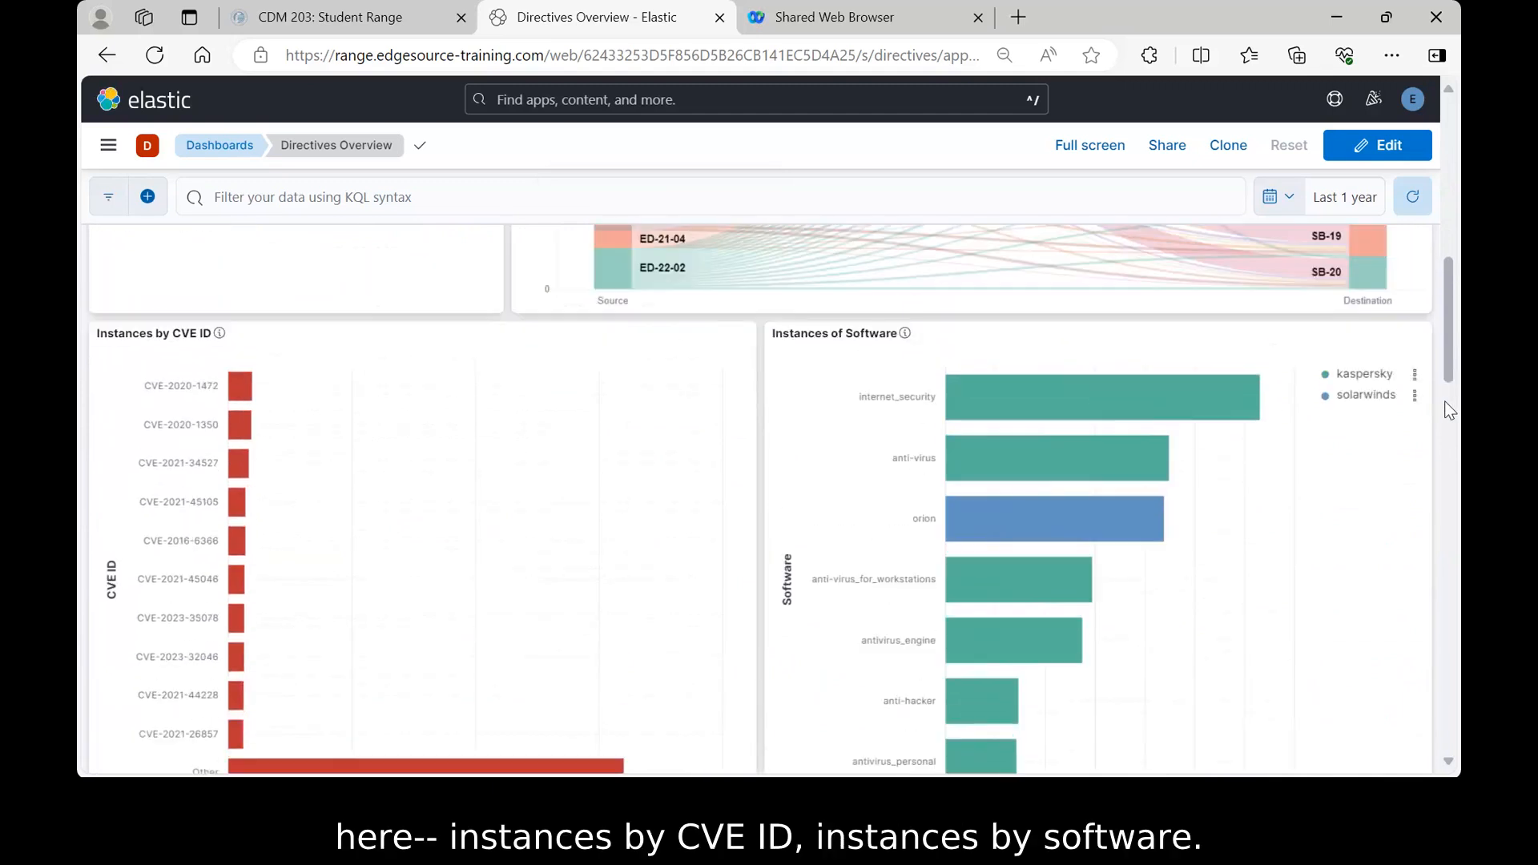
scroll(1446, 403, "down", 6)
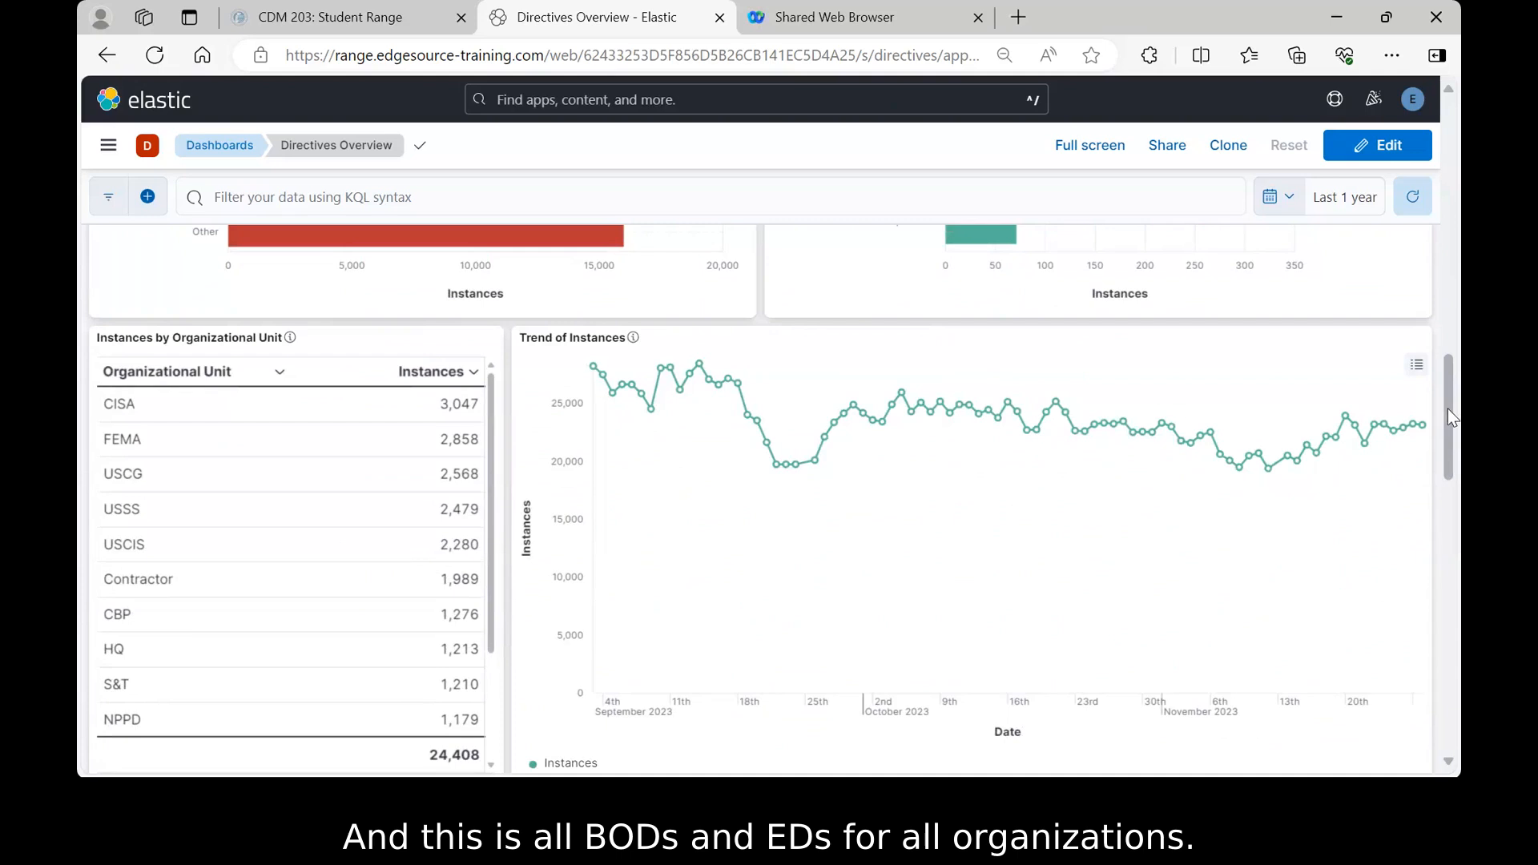
scroll(1449, 408, "down", 2)
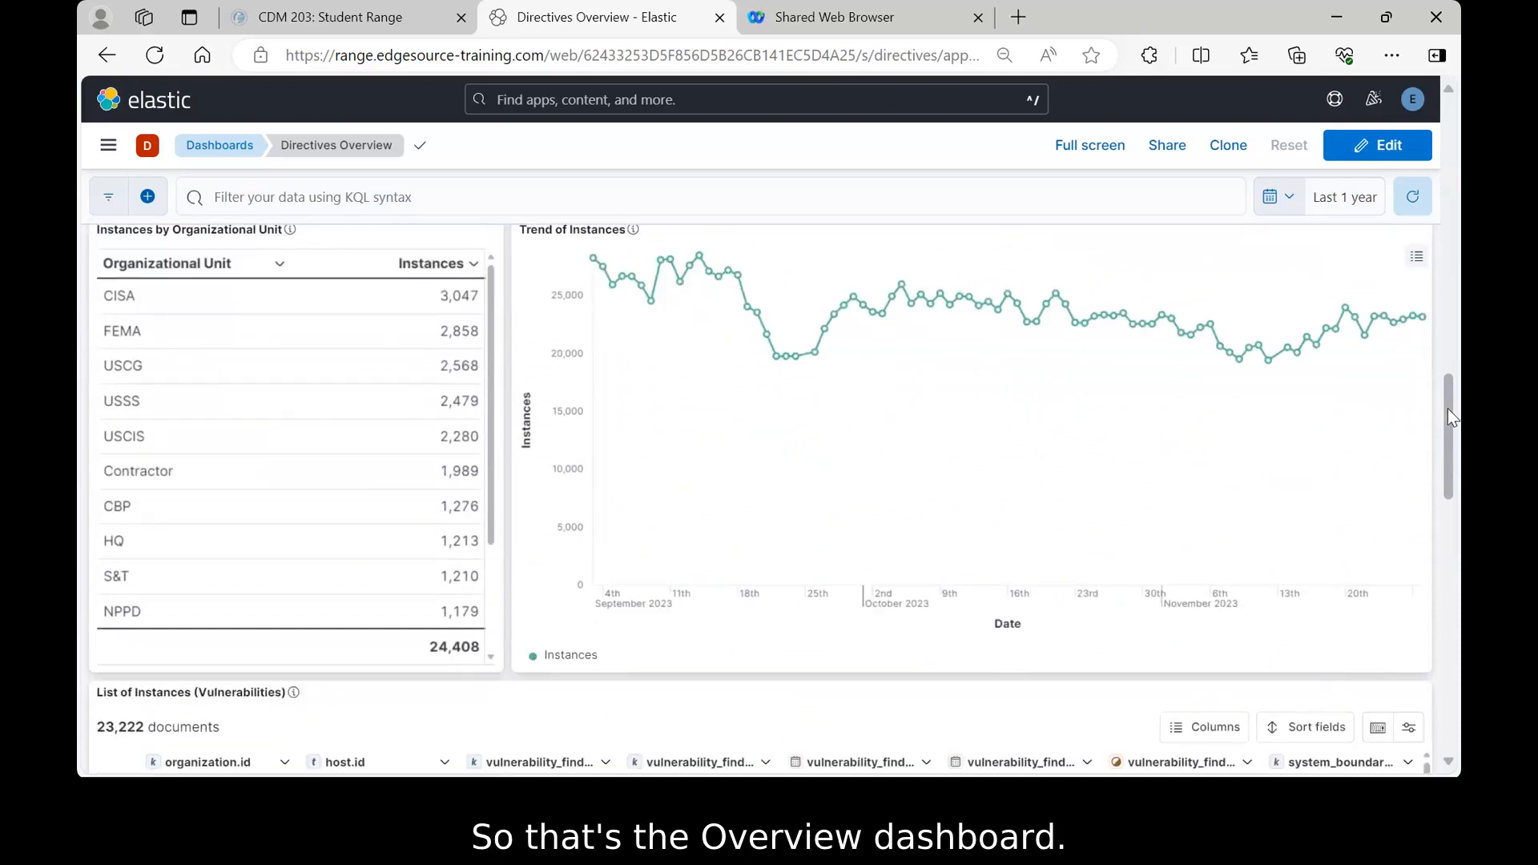
scroll(1448, 410, "down", 4)
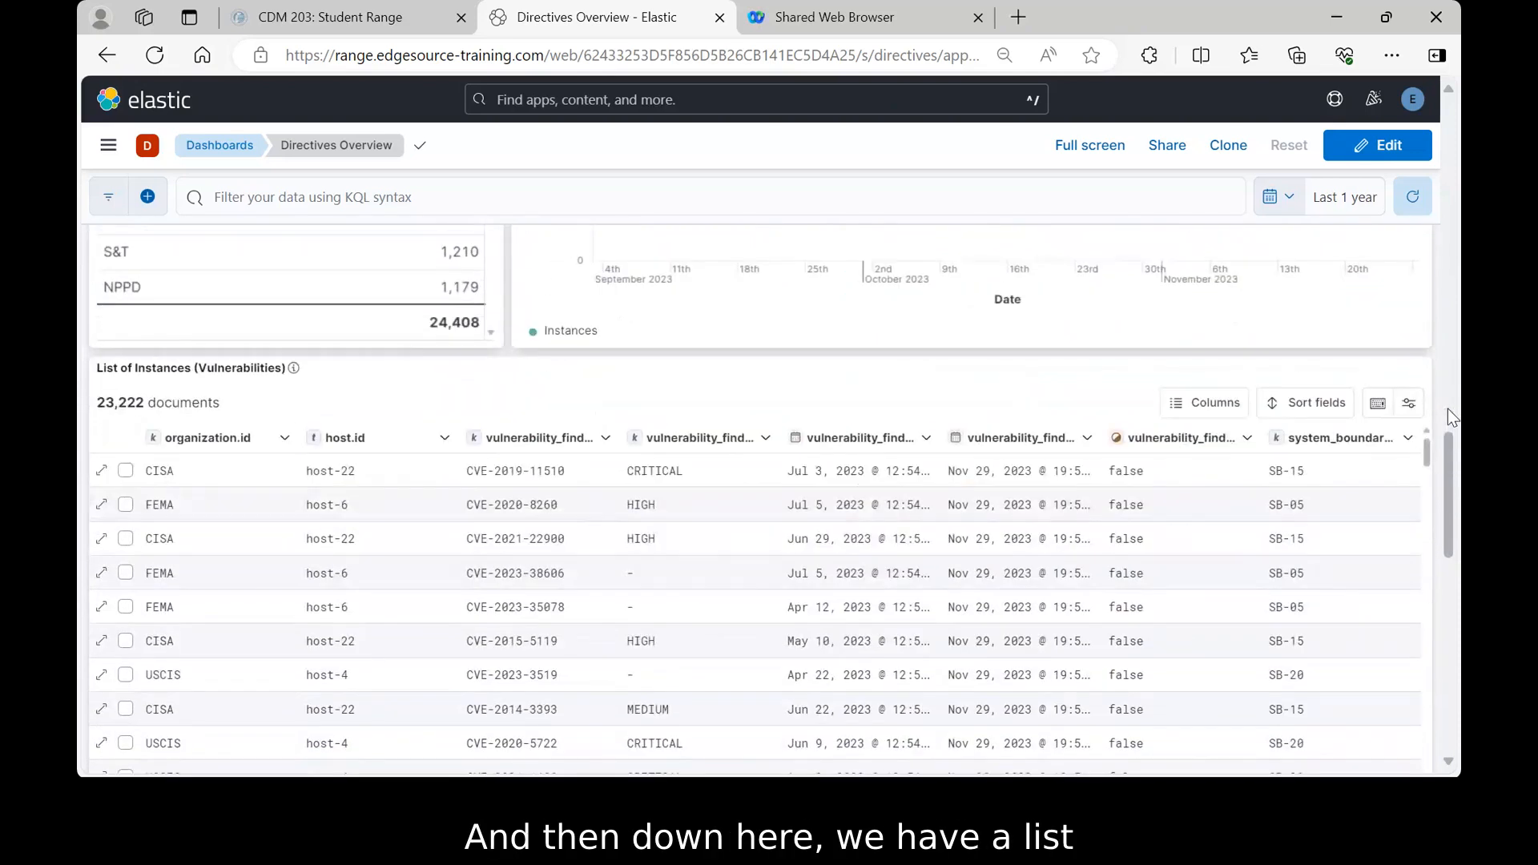
scroll(1449, 408, "down", 1)
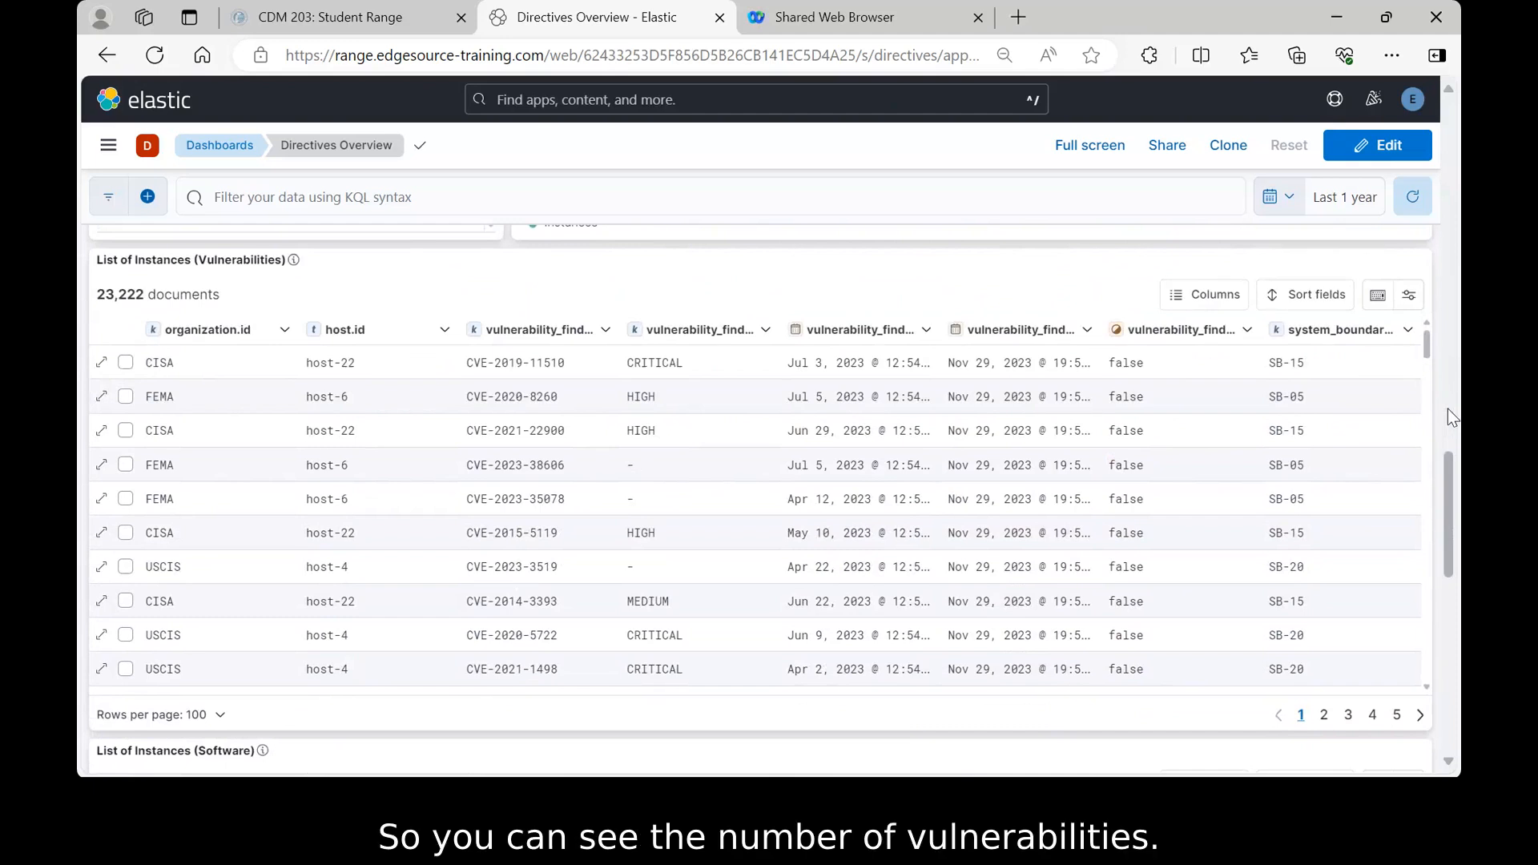
scroll(1449, 409, "down", 4)
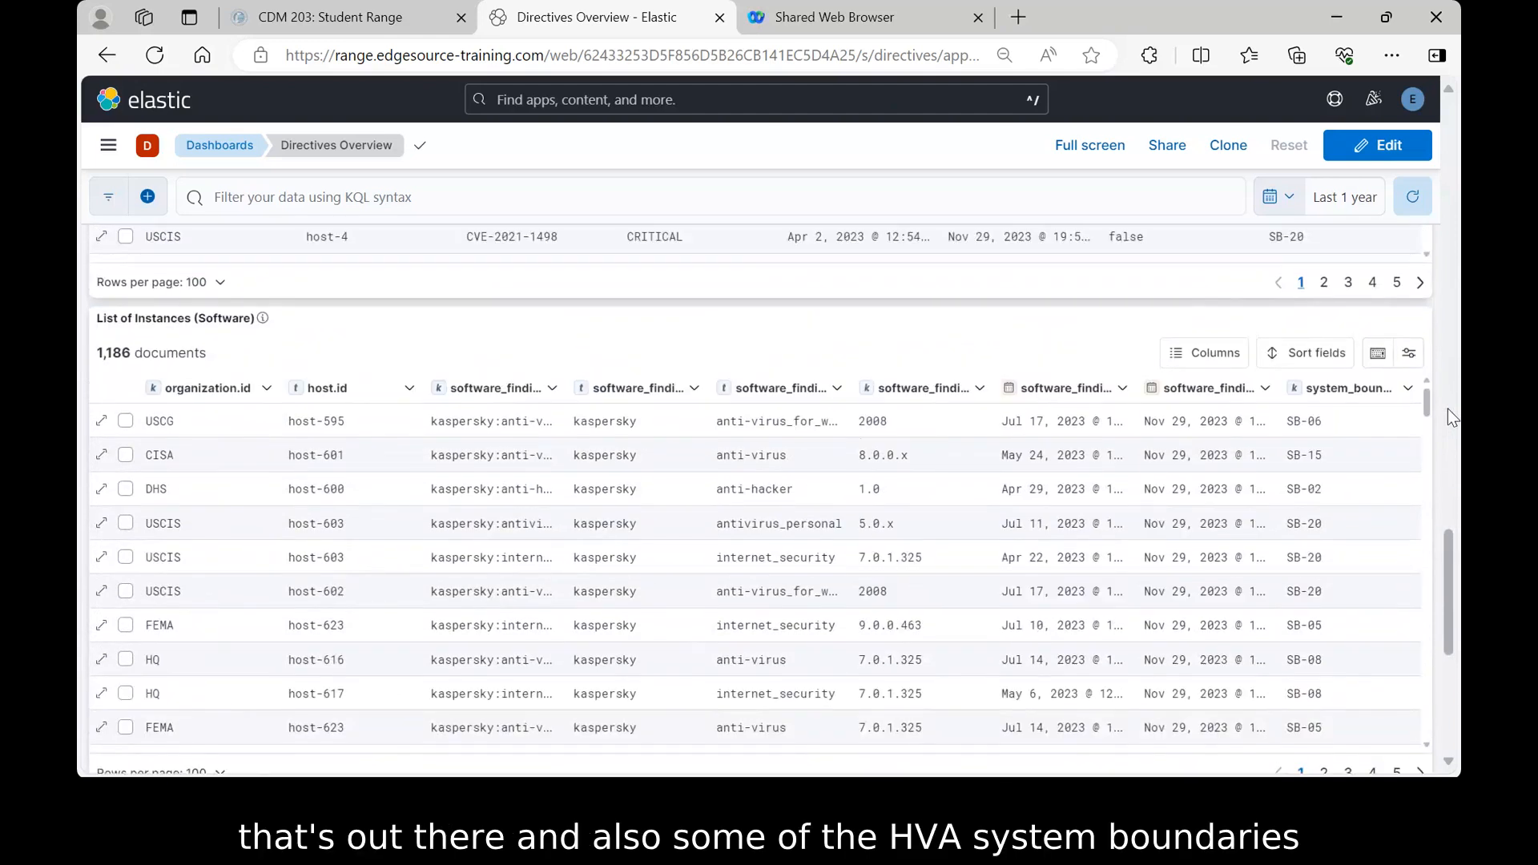
scroll(1448, 409, "down", 4)
scroll(1448, 409, "down", 1)
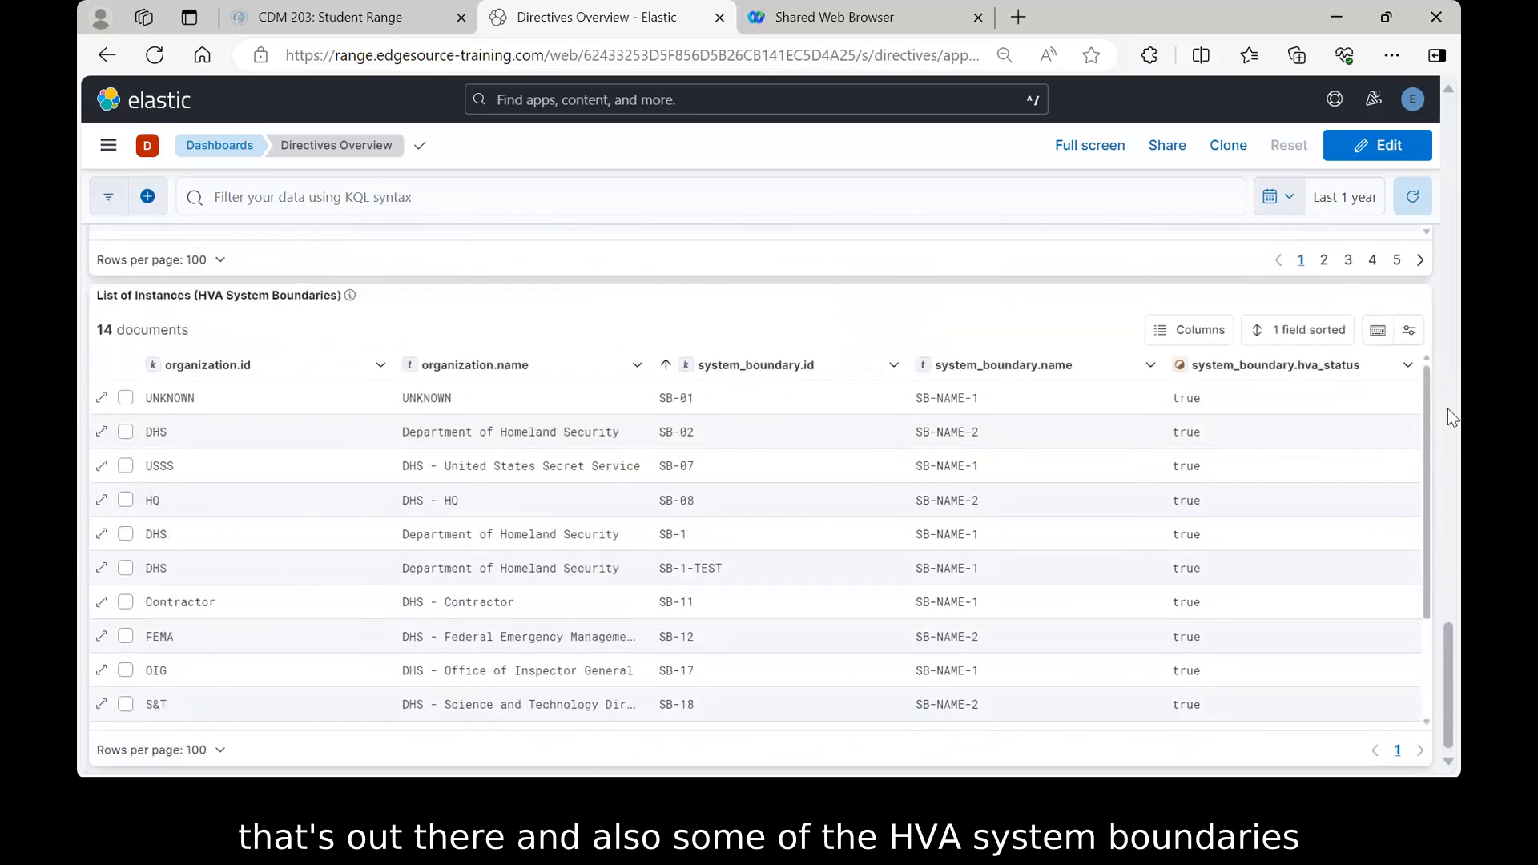
scroll(1449, 408, "up", 10)
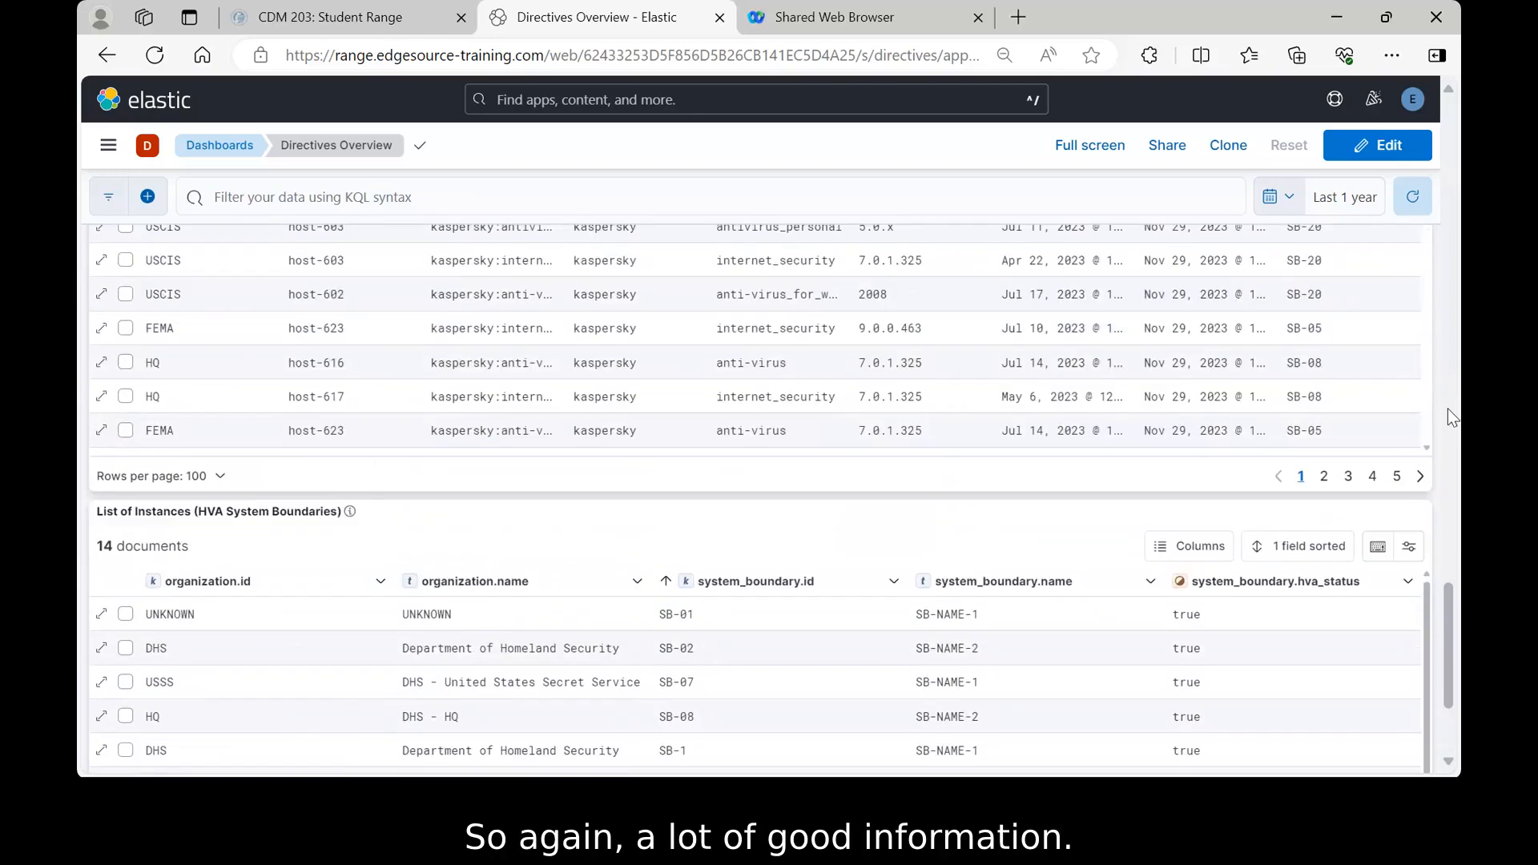
scroll(1450, 408, "up", 10)
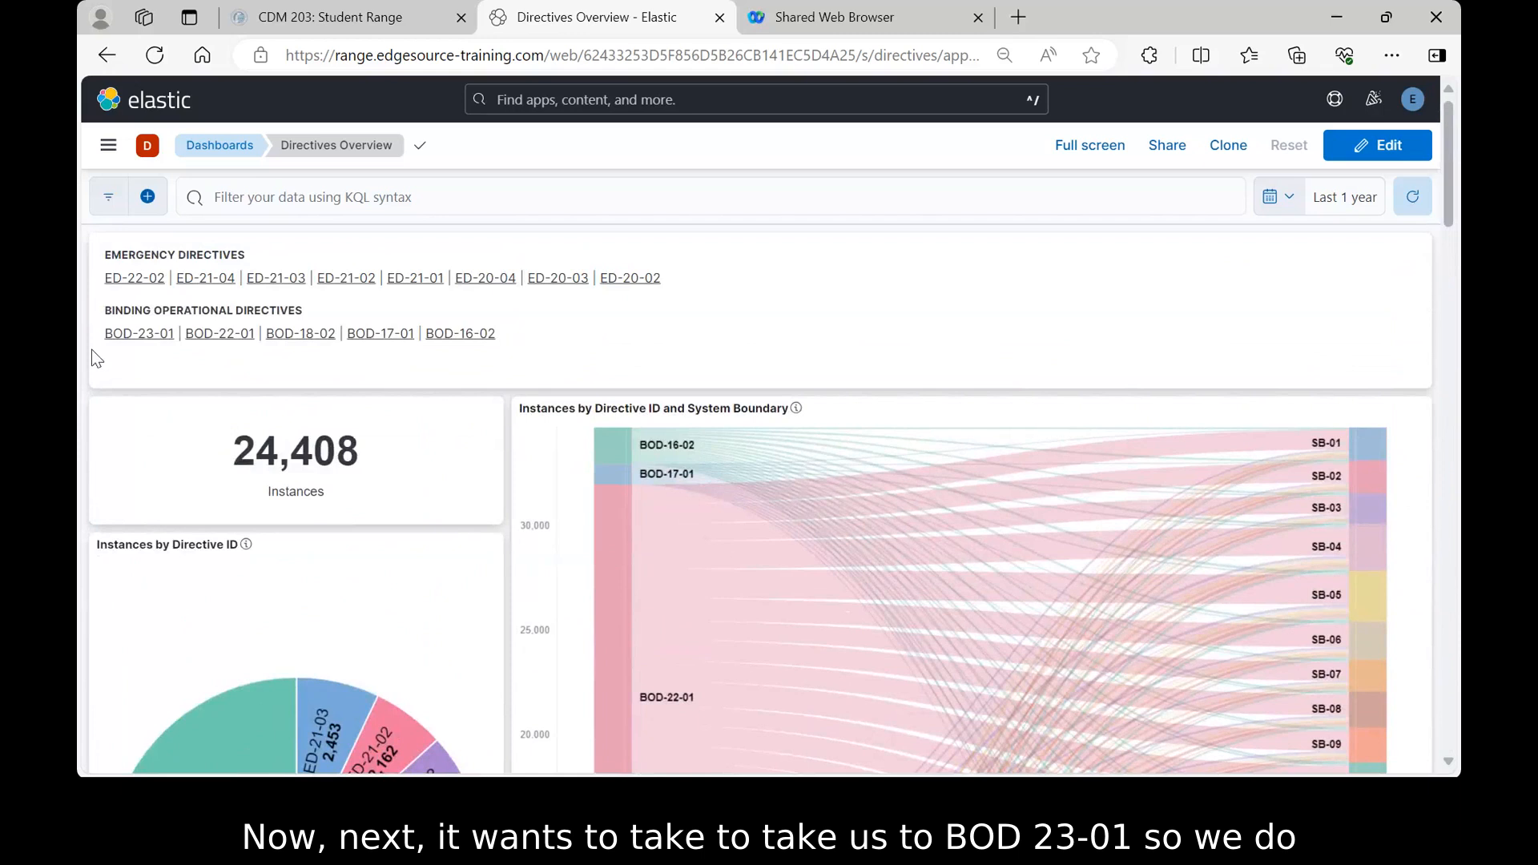
- Open the BOD-23-01 dashboard and reload it so the Host Discovery panels load
left_click(141, 335)
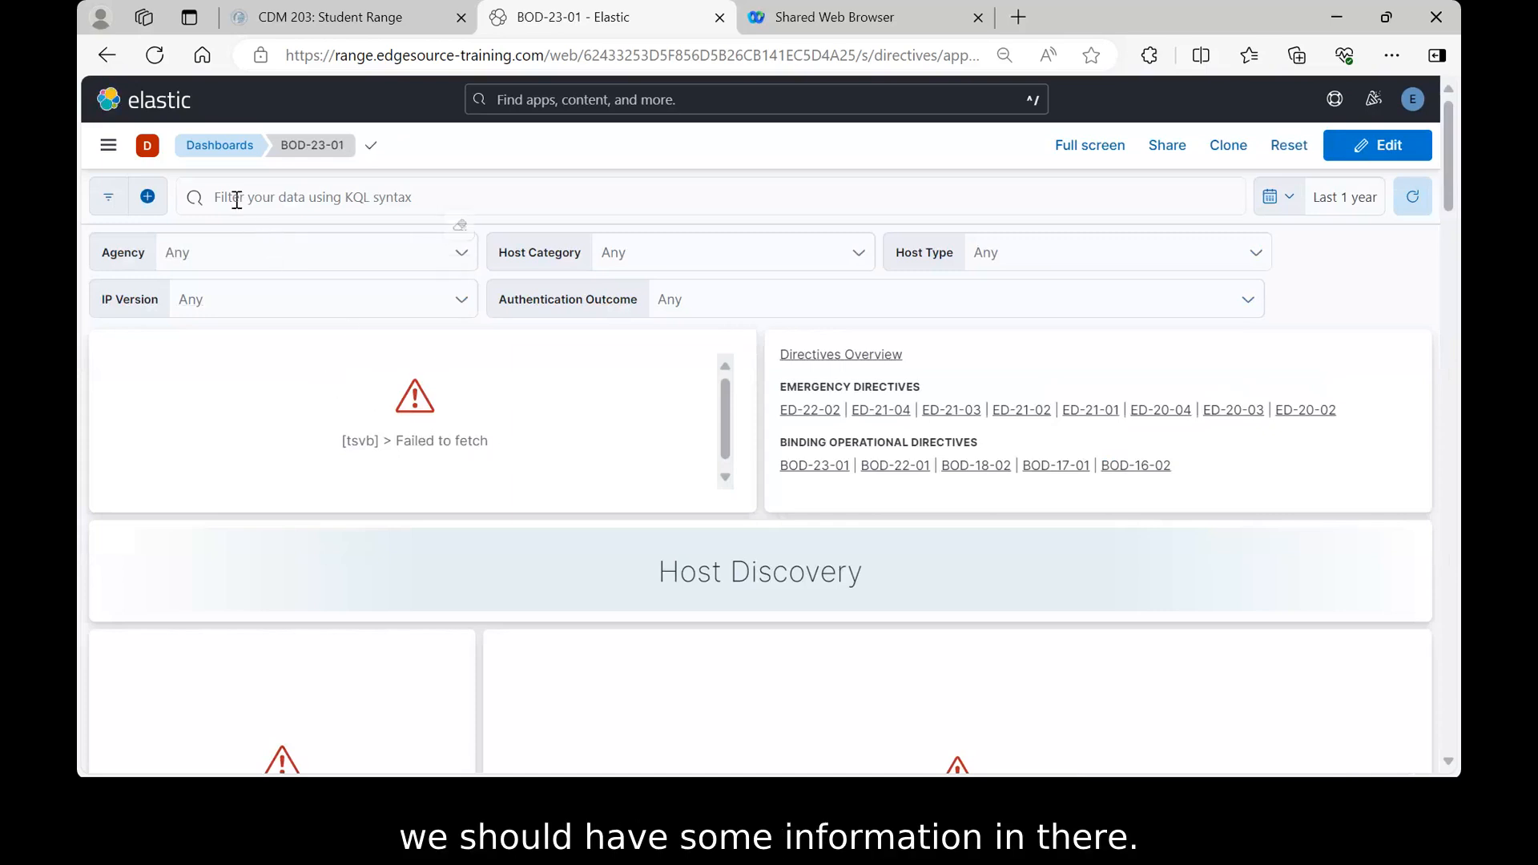
left_click(149, 62)
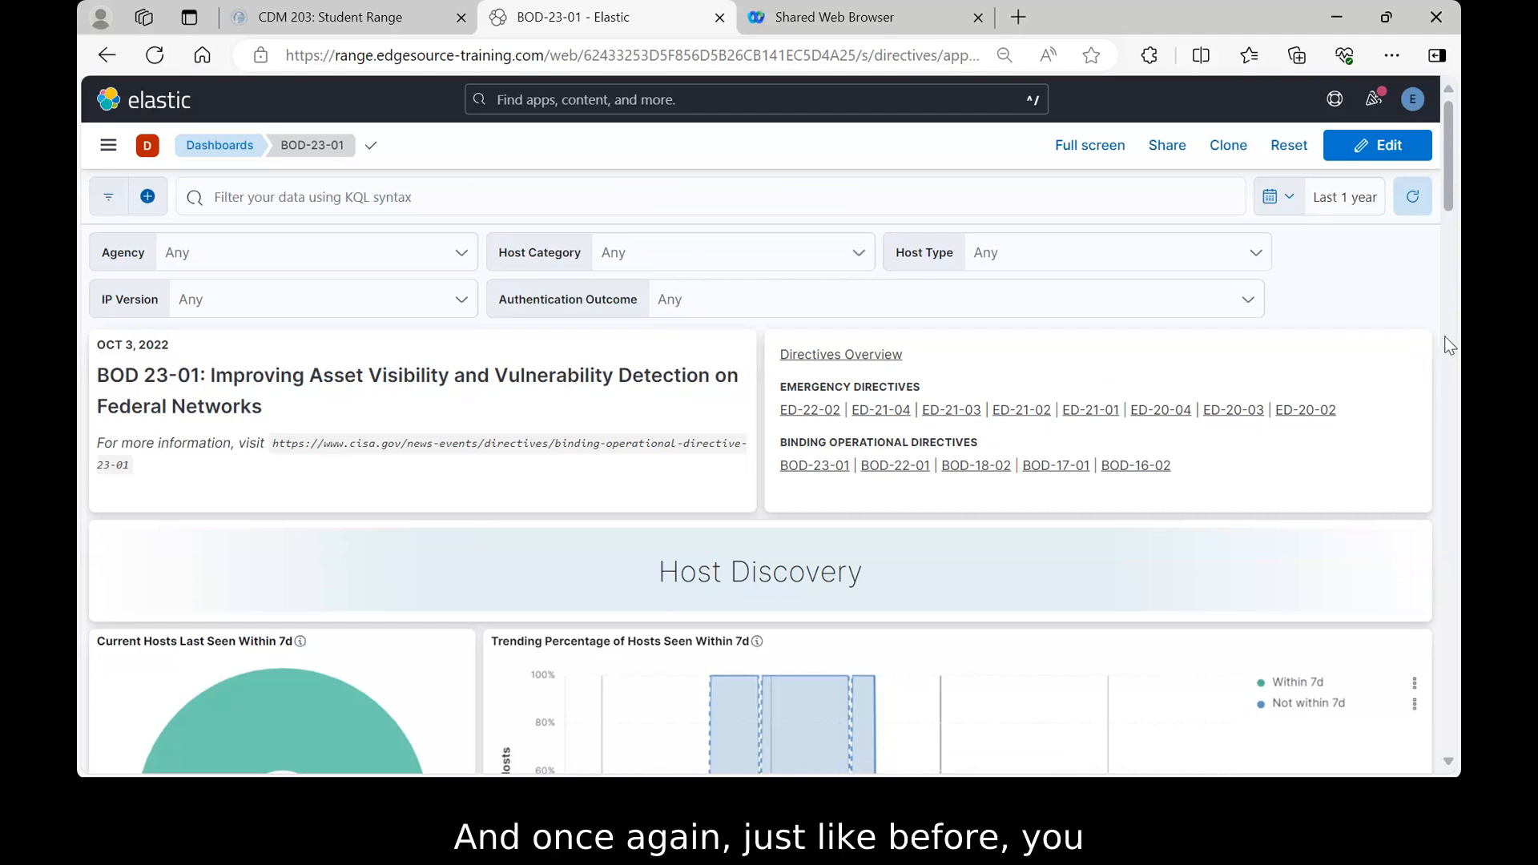
- Scroll down to the Vulnerability Detection Signatures vendor chart and its 204-record update table
scroll(1450, 346, "down", 4)
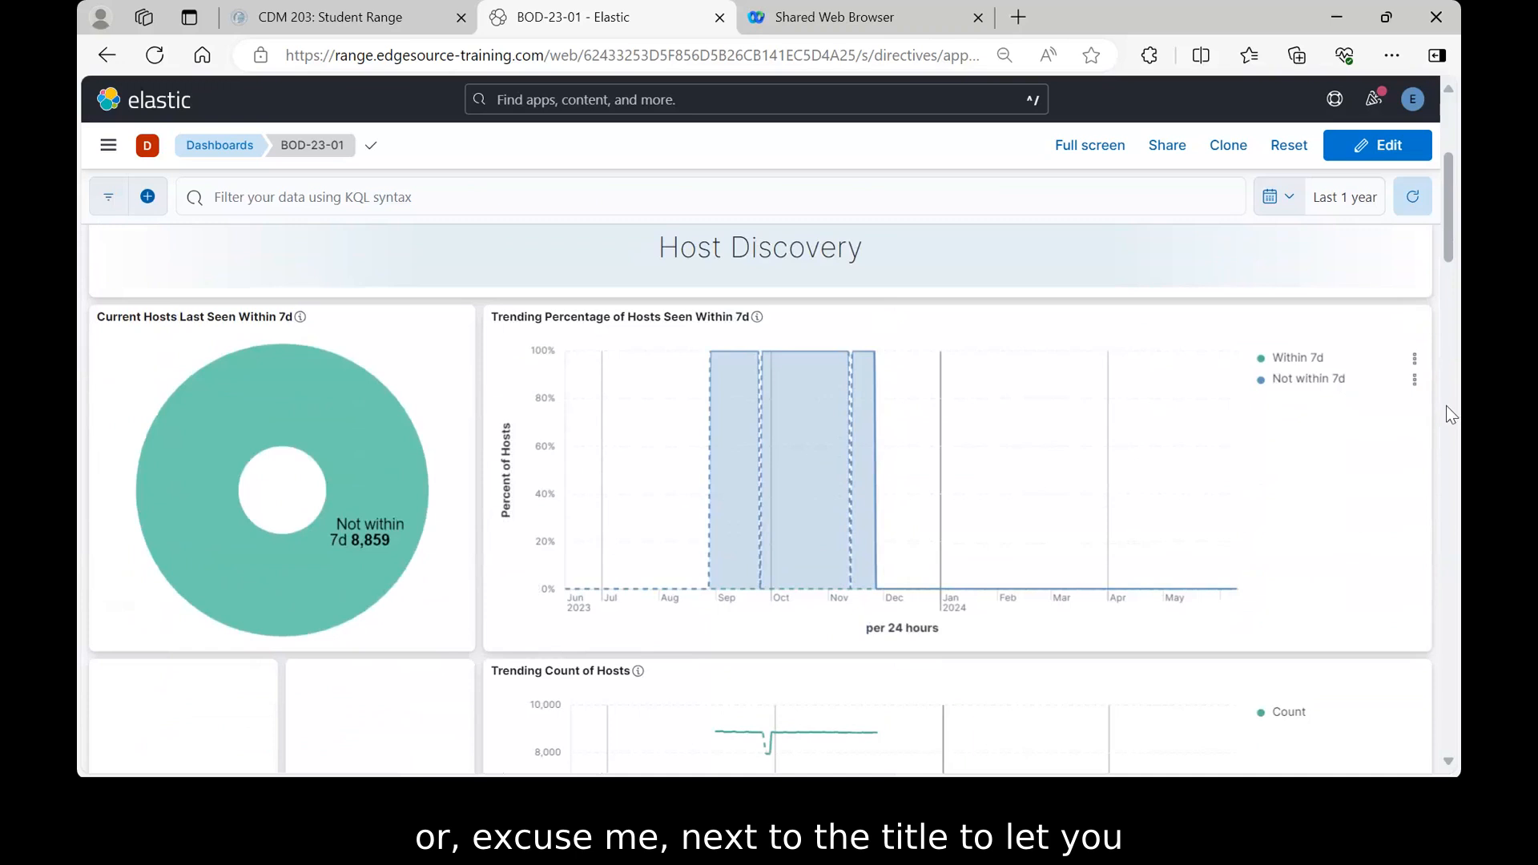
scroll(1447, 413, "down", 4)
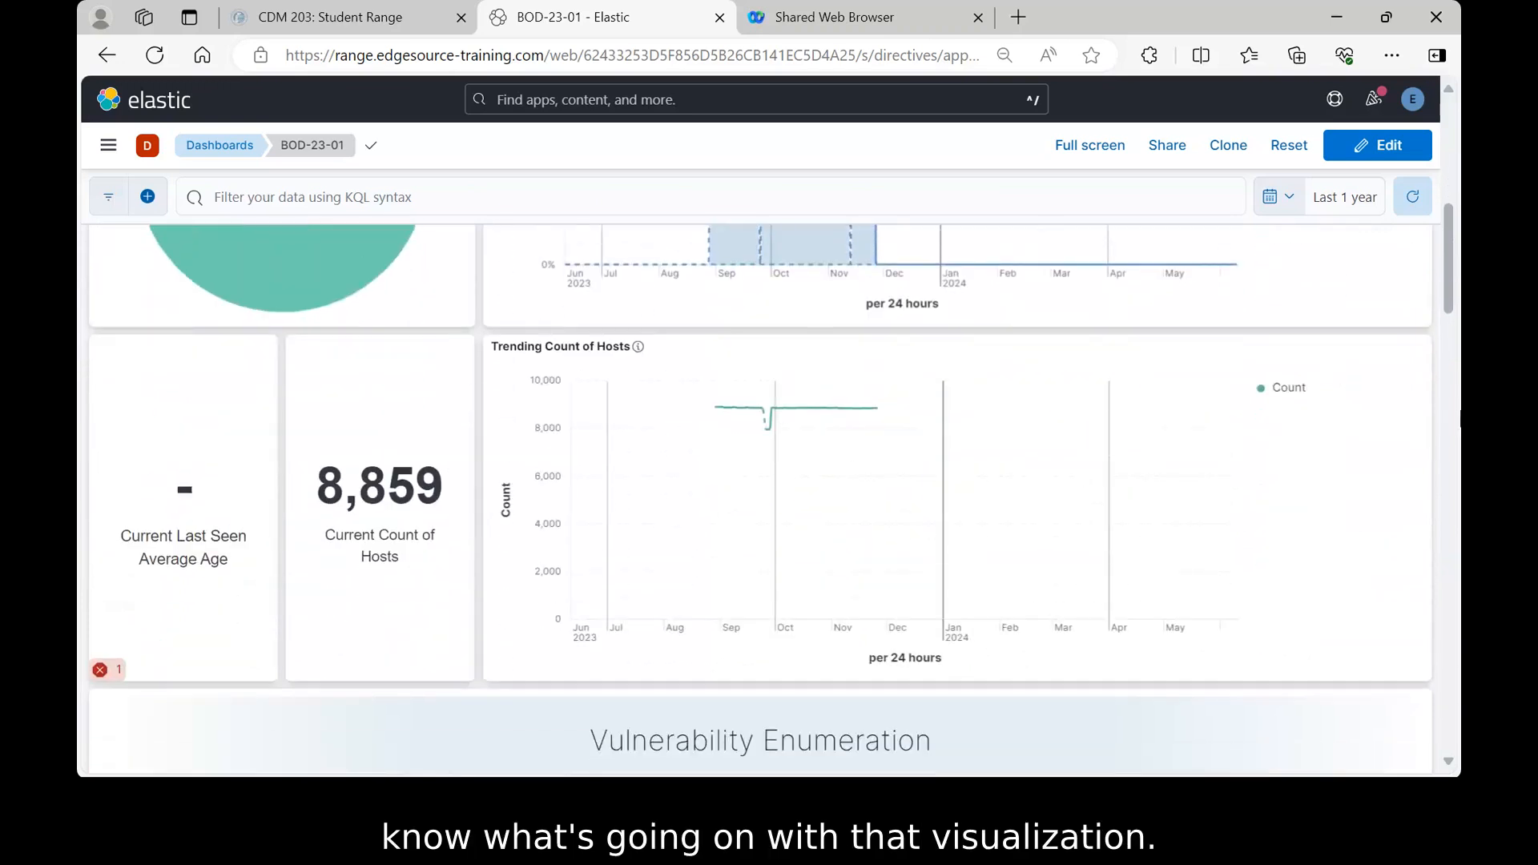
scroll(1460, 416, "down", 1)
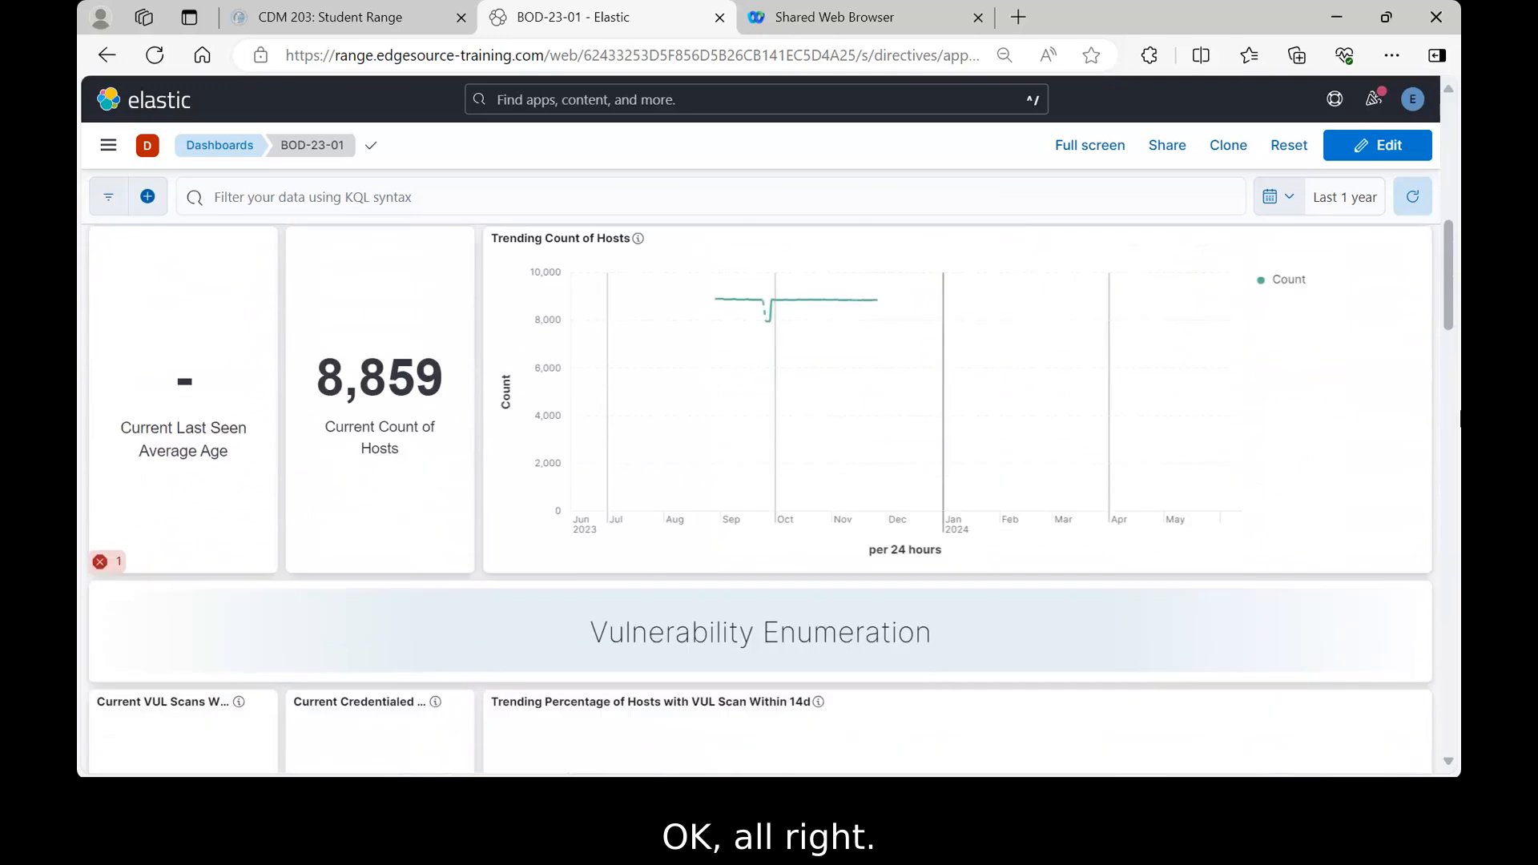
scroll(1458, 419, "up", 1)
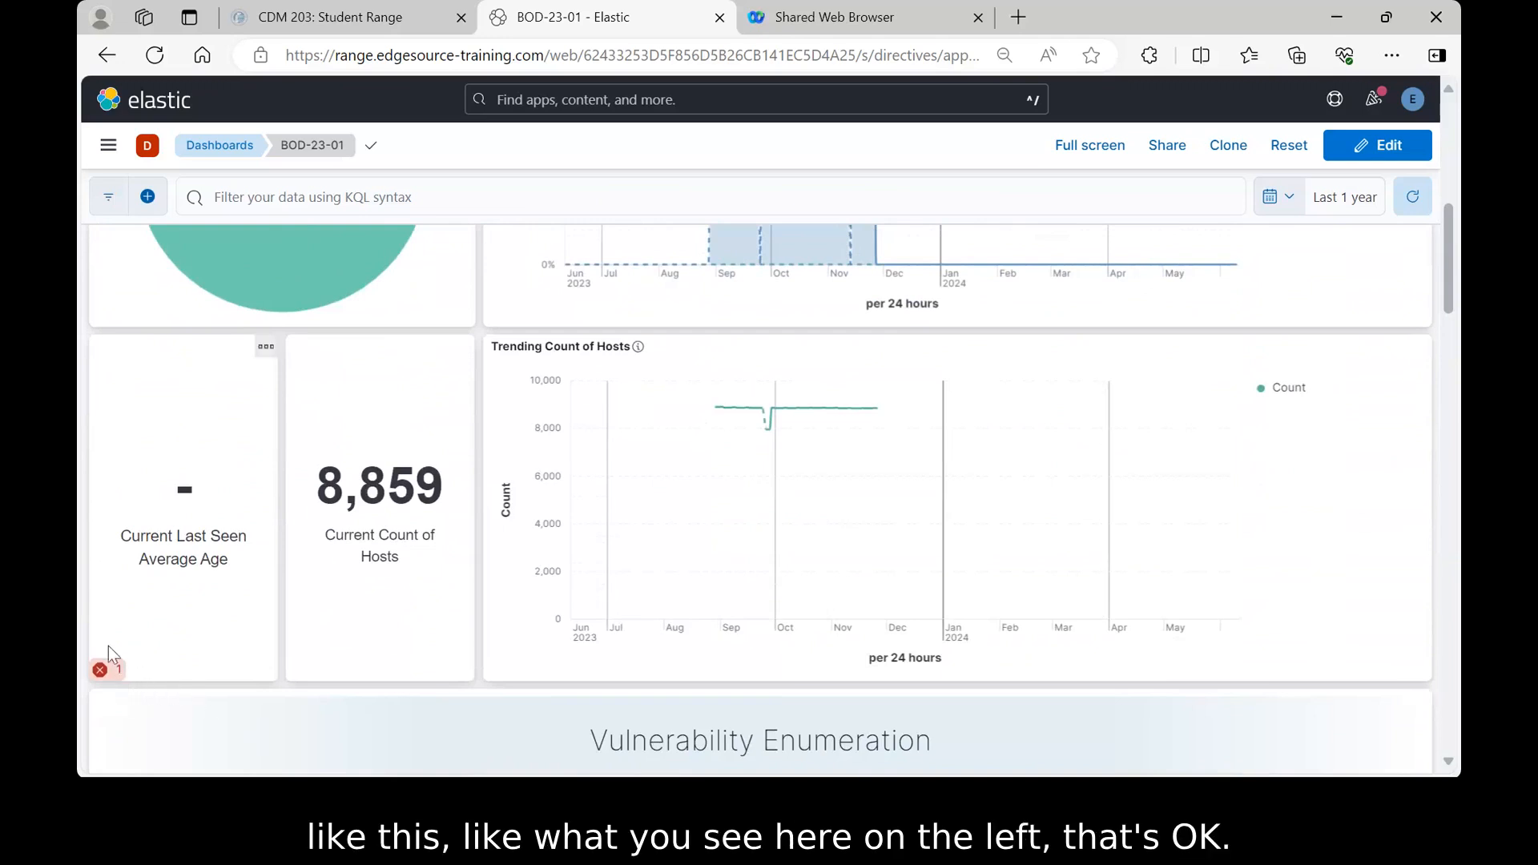
scroll(165, 642, "down", 1)
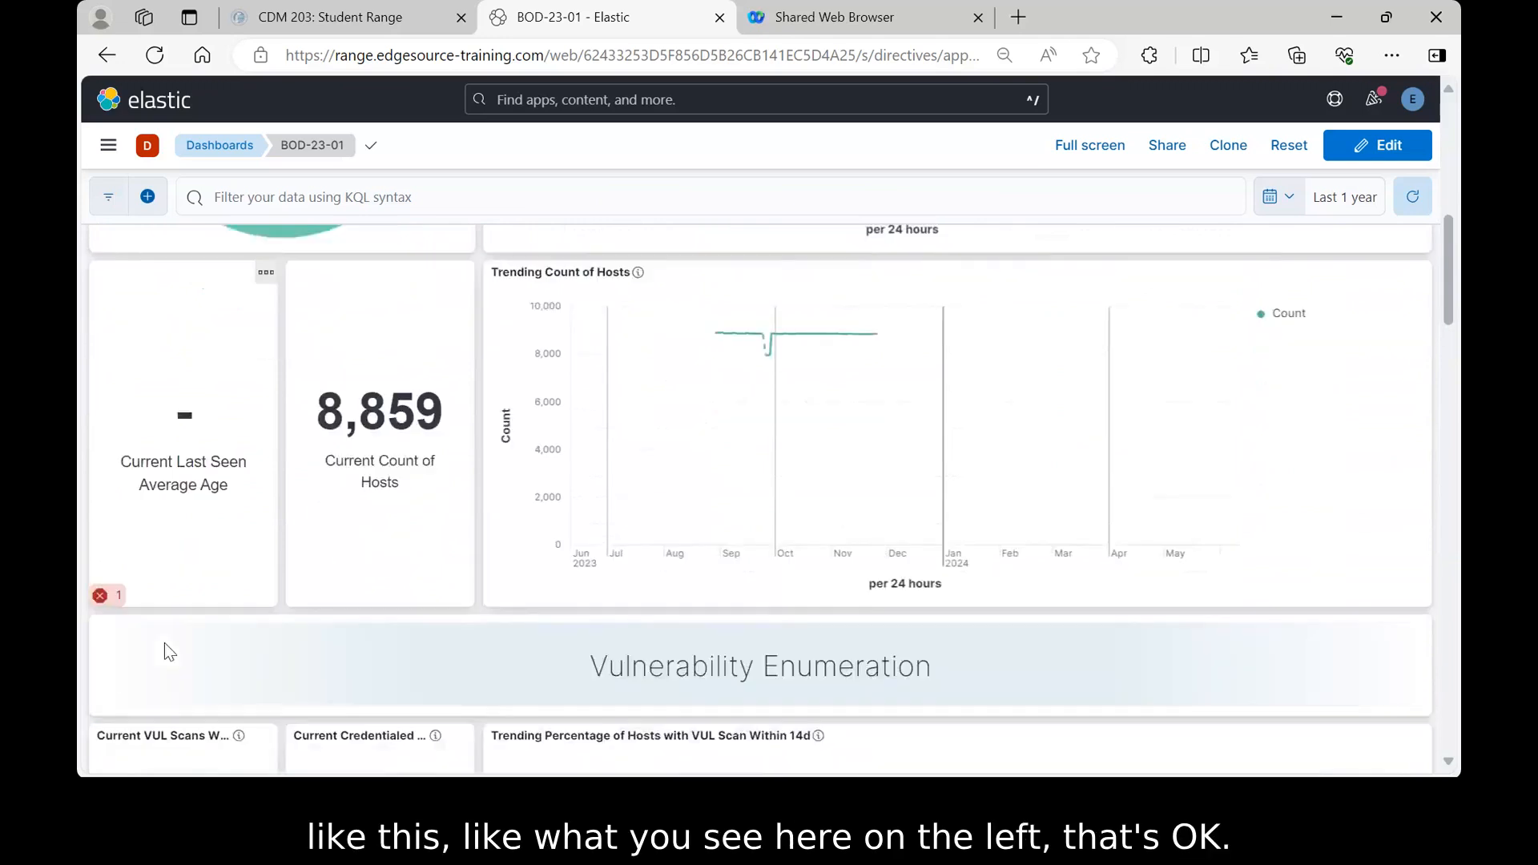
scroll(165, 643, "down", 2)
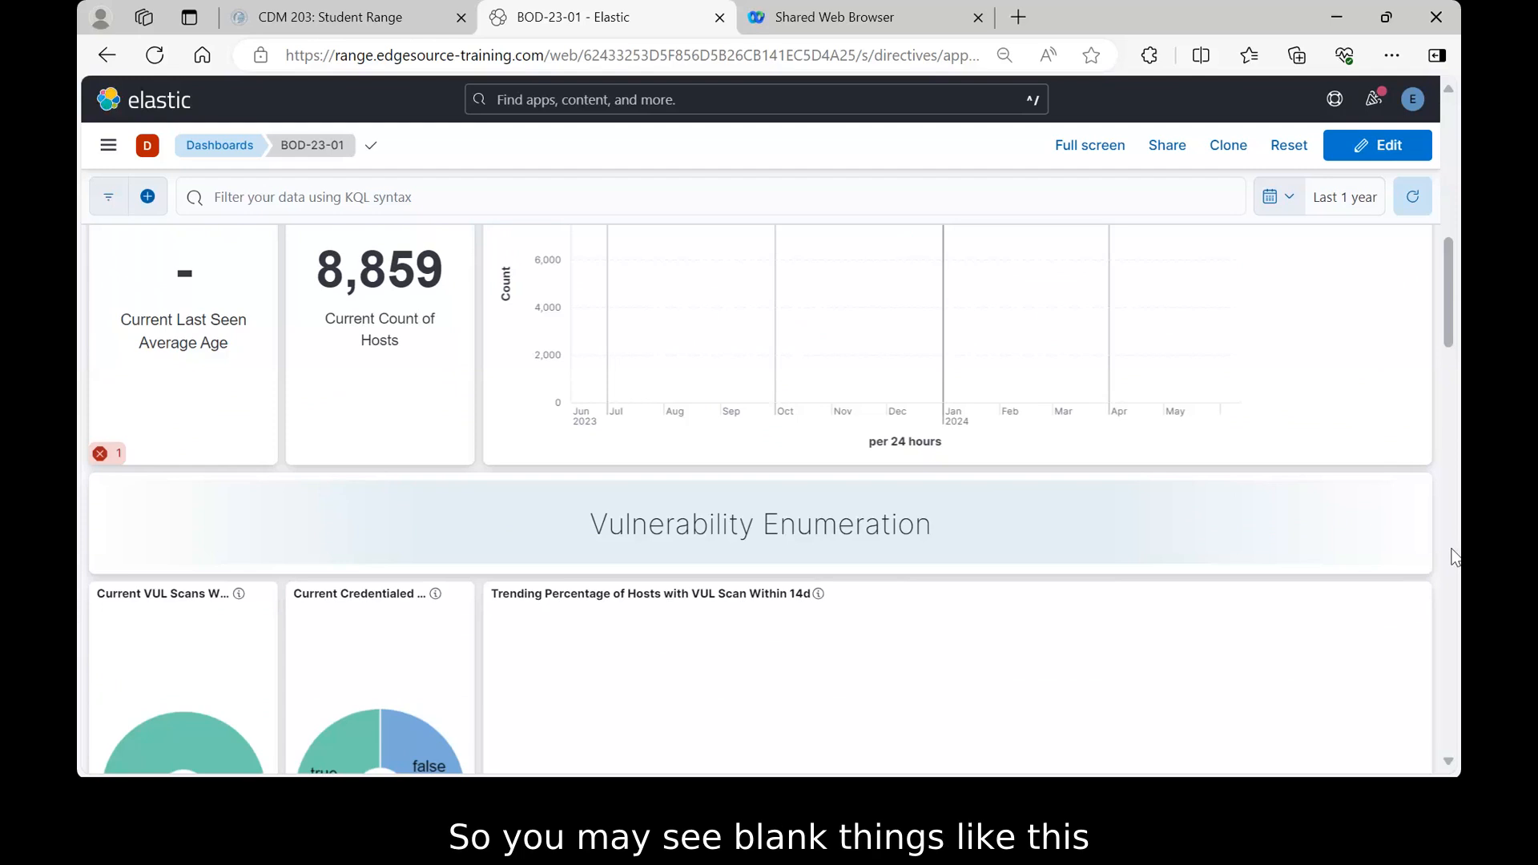
scroll(1456, 556, "down", 4)
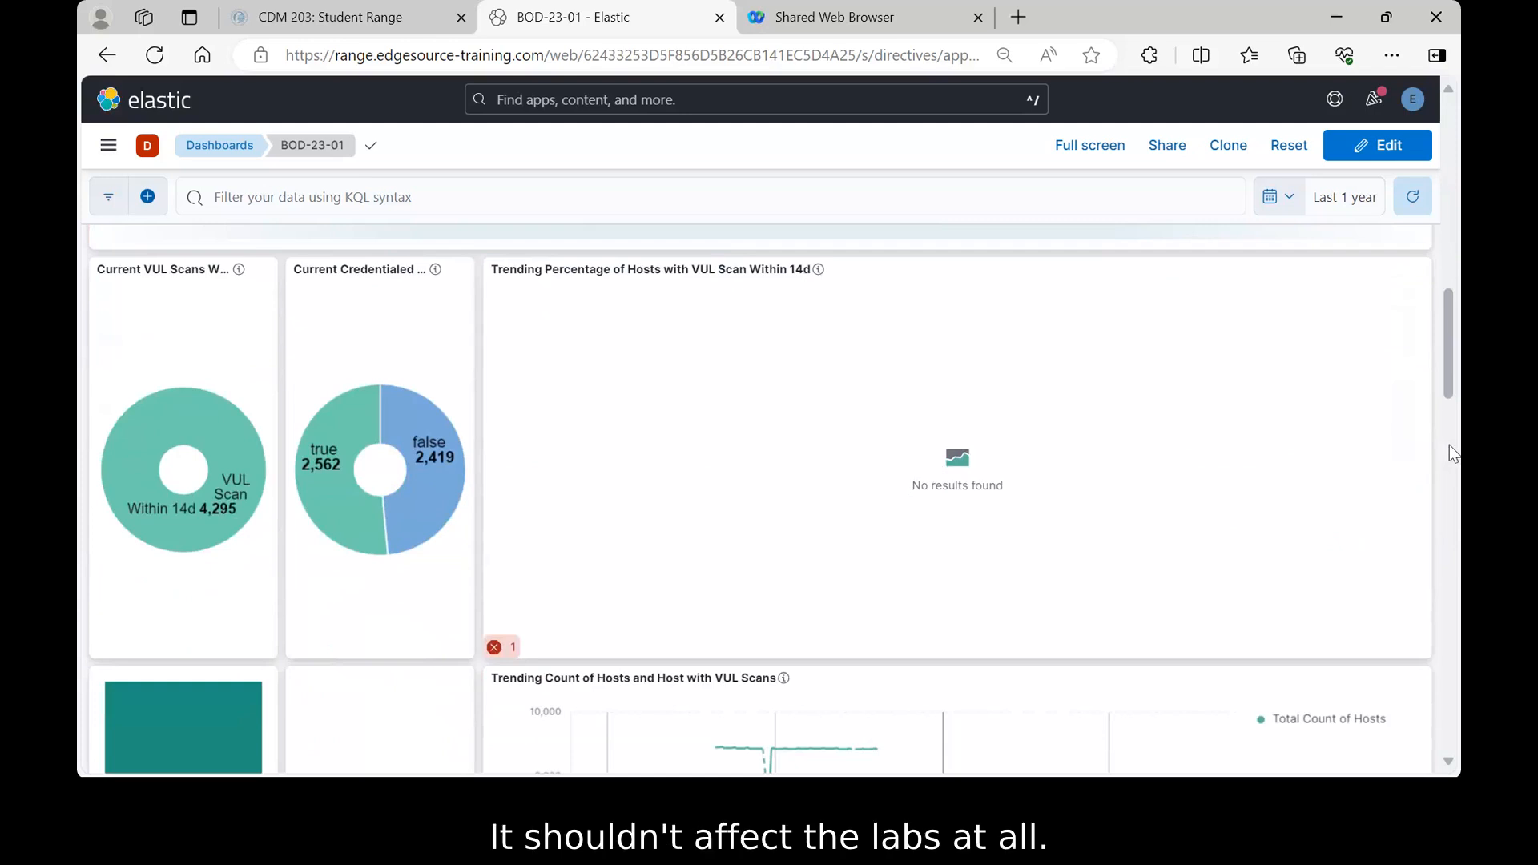
scroll(1449, 445, "down", 1)
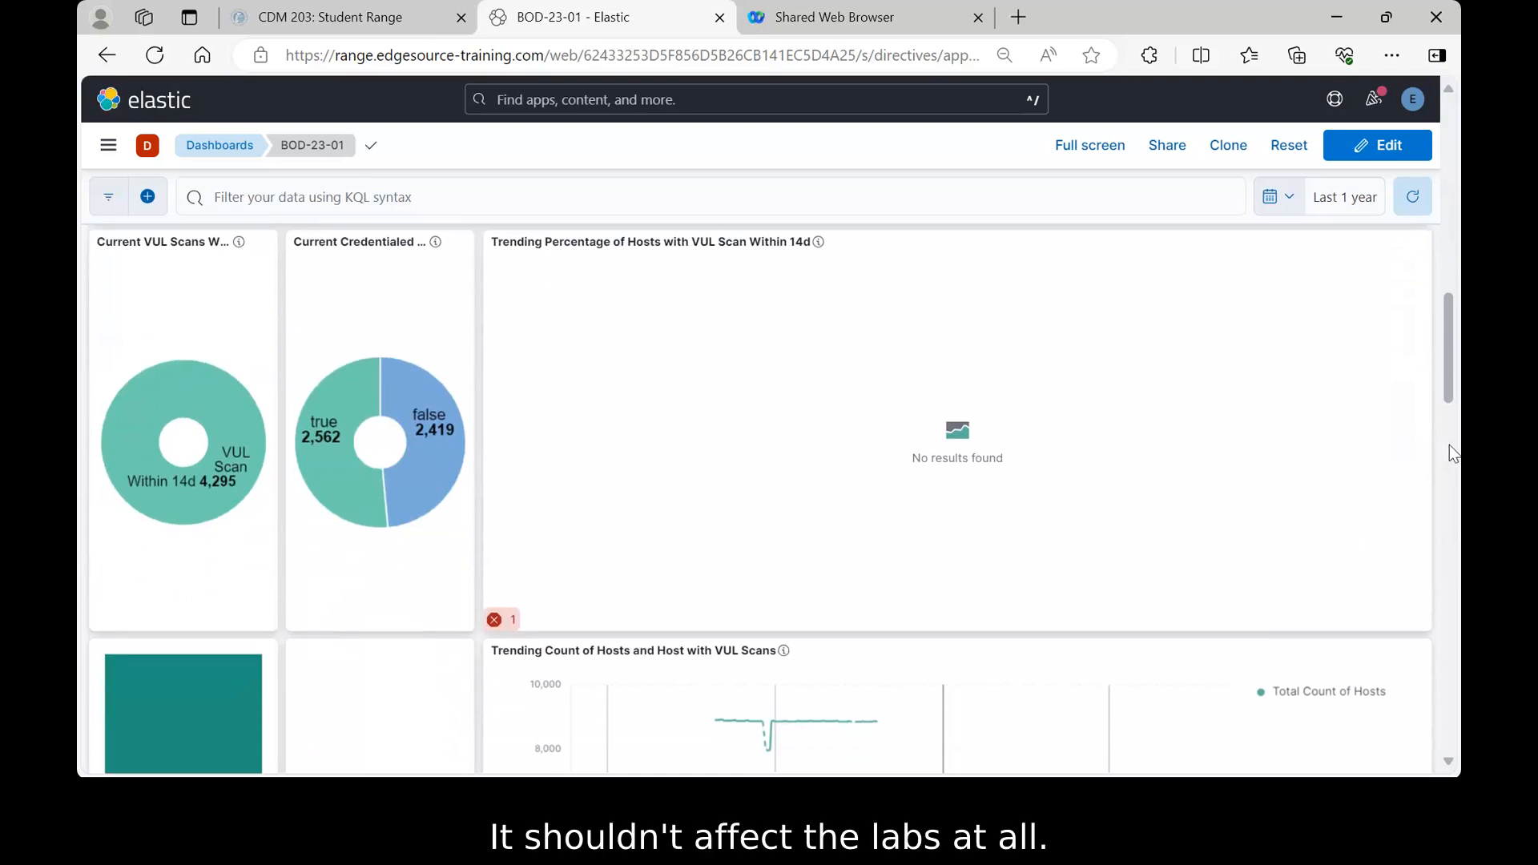
scroll(1450, 445, "up", 3)
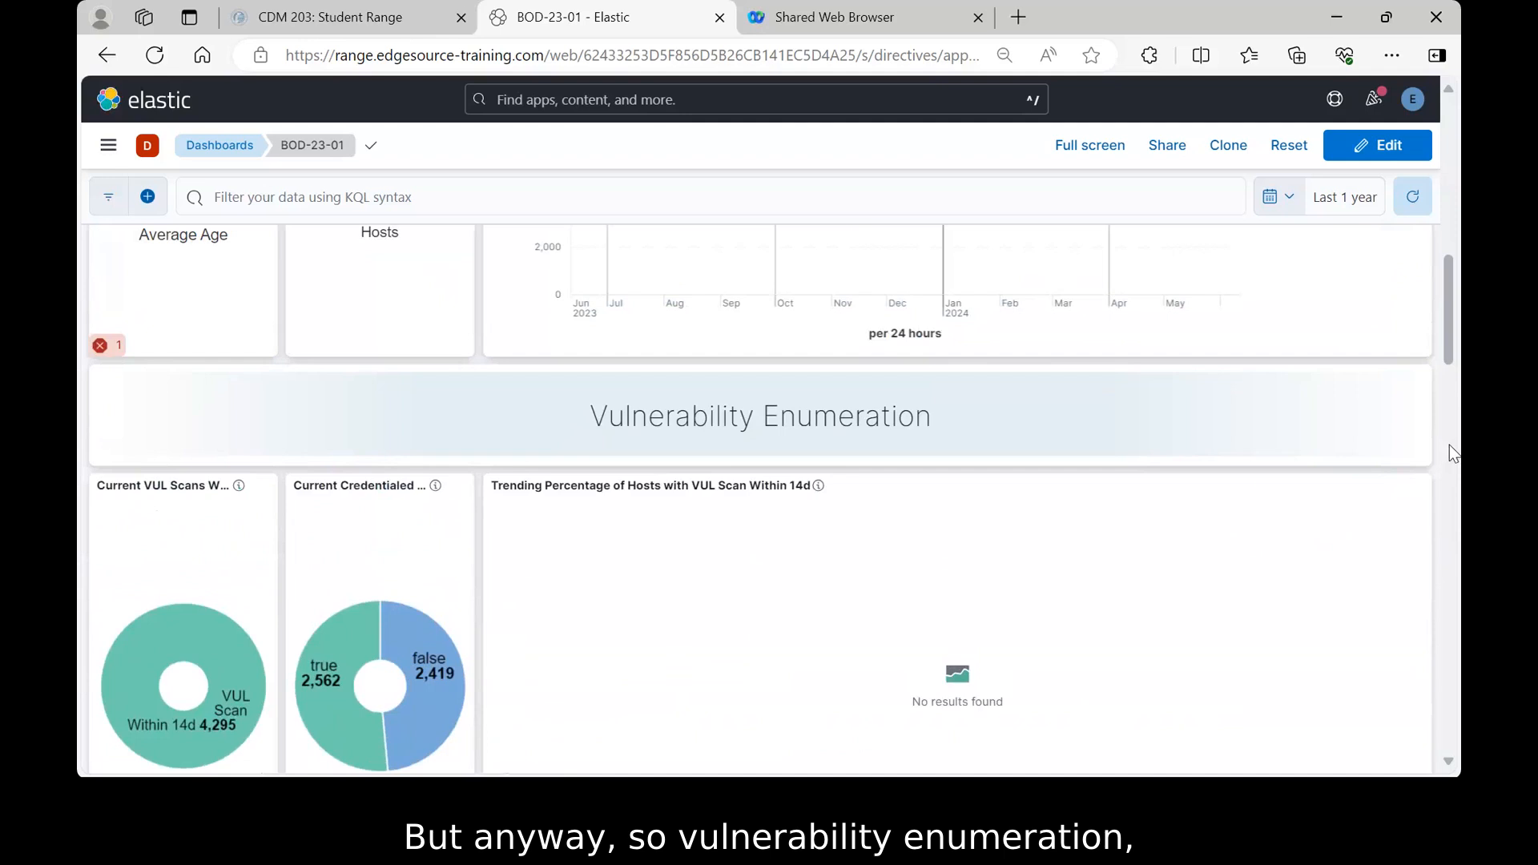
scroll(1449, 444, "down", 3)
scroll(1450, 445, "down", 1)
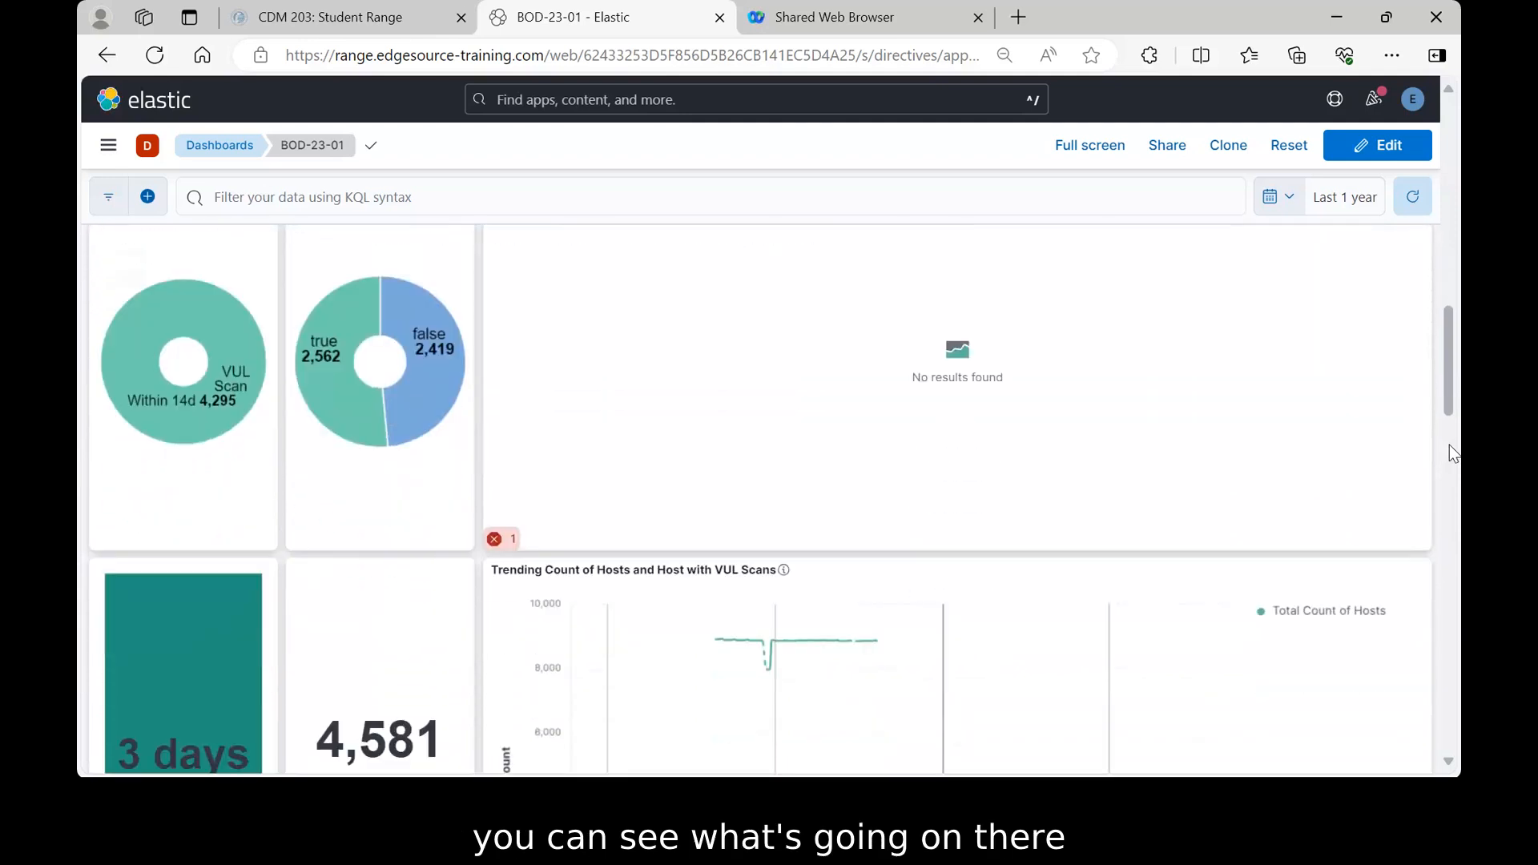
scroll(1449, 445, "down", 2)
scroll(1450, 445, "down", 1)
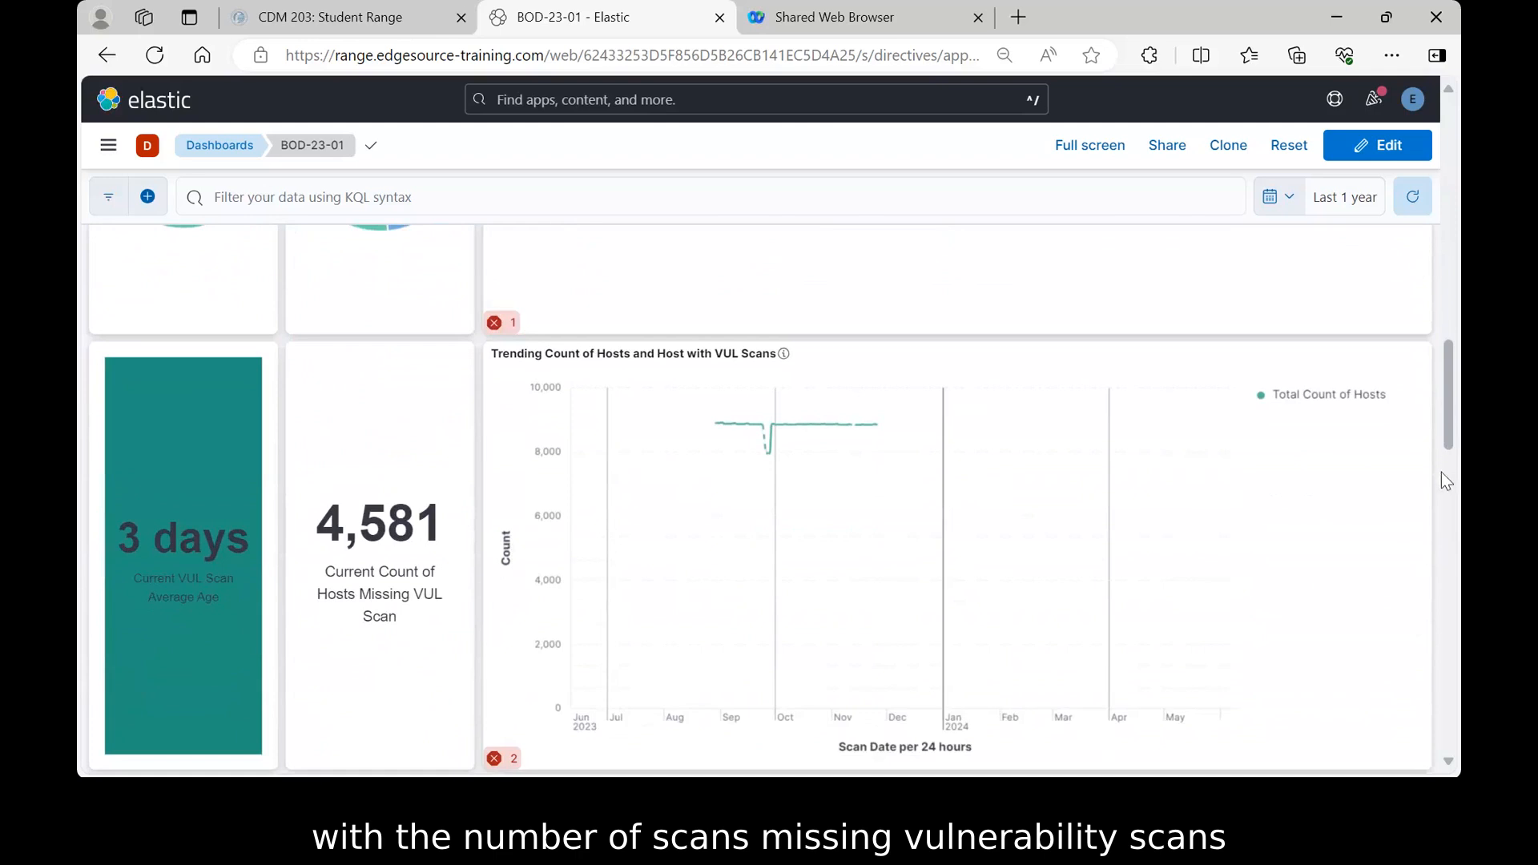
scroll(1441, 474, "down", 5)
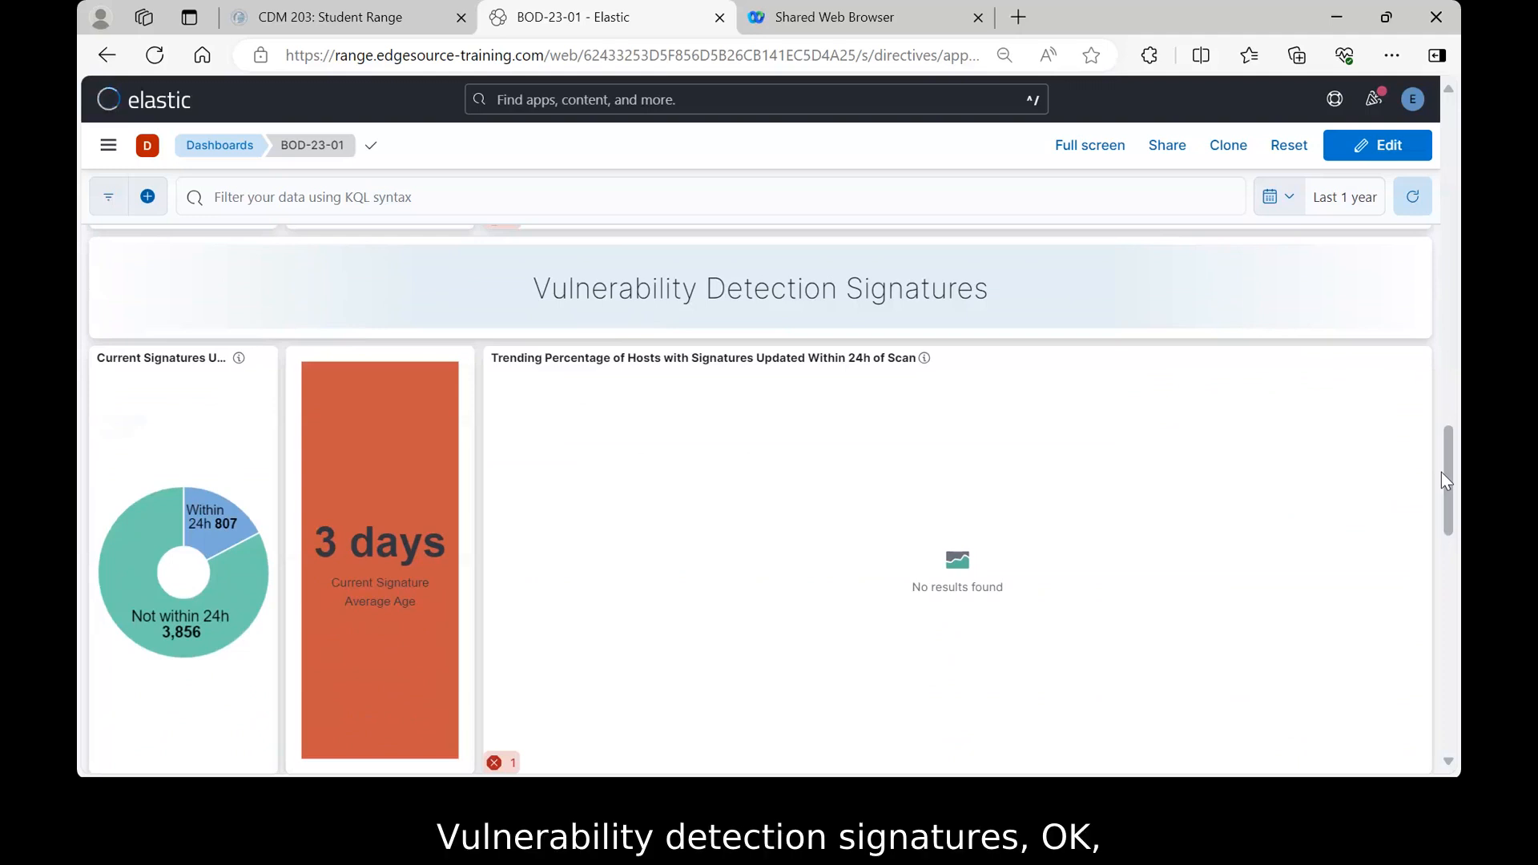
scroll(1441, 473, "down", 1)
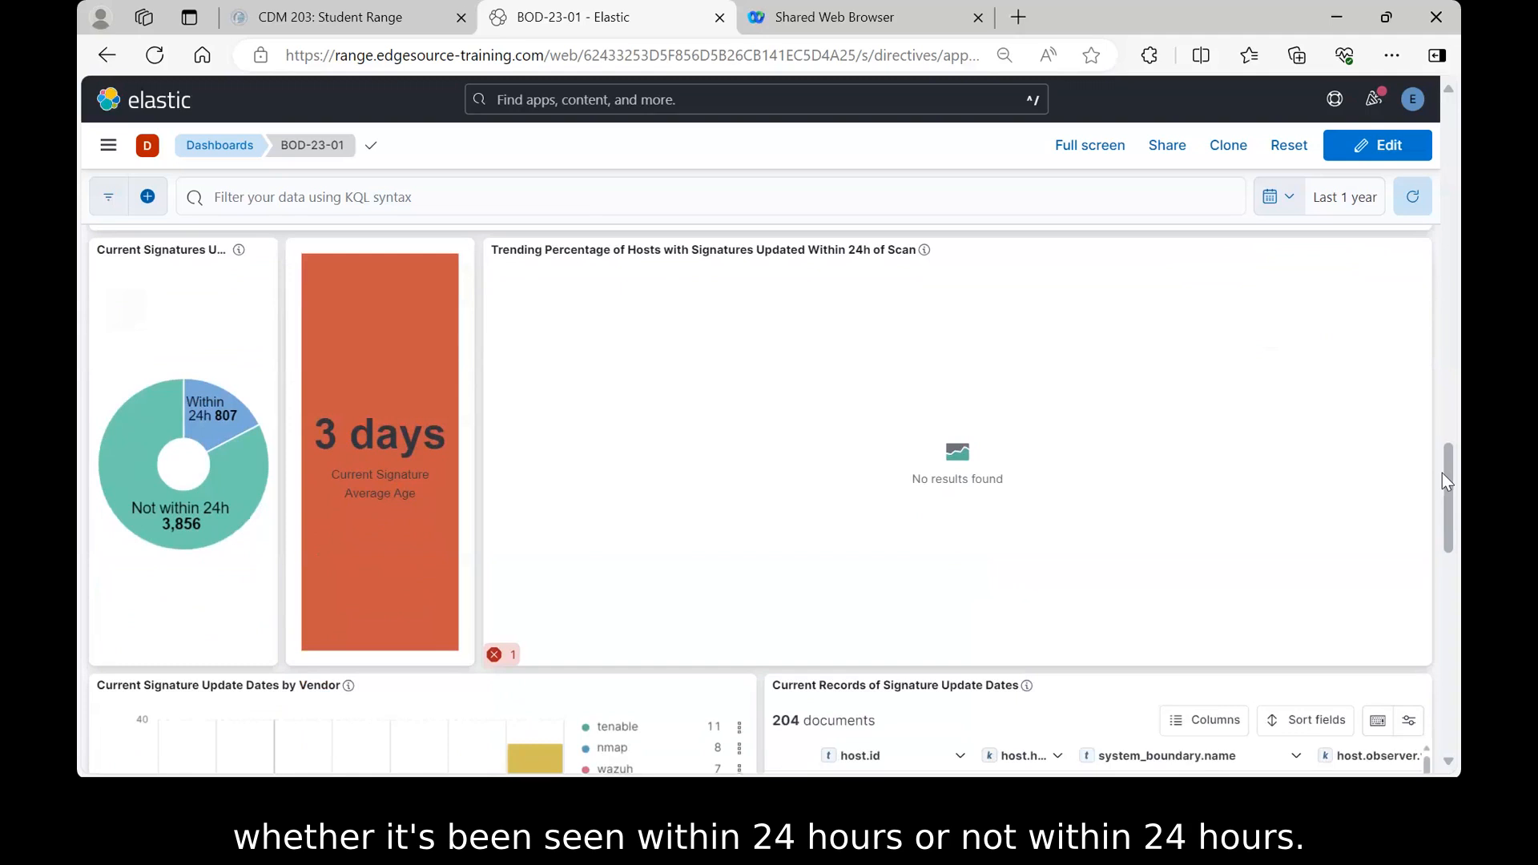
scroll(1443, 473, "down", 1)
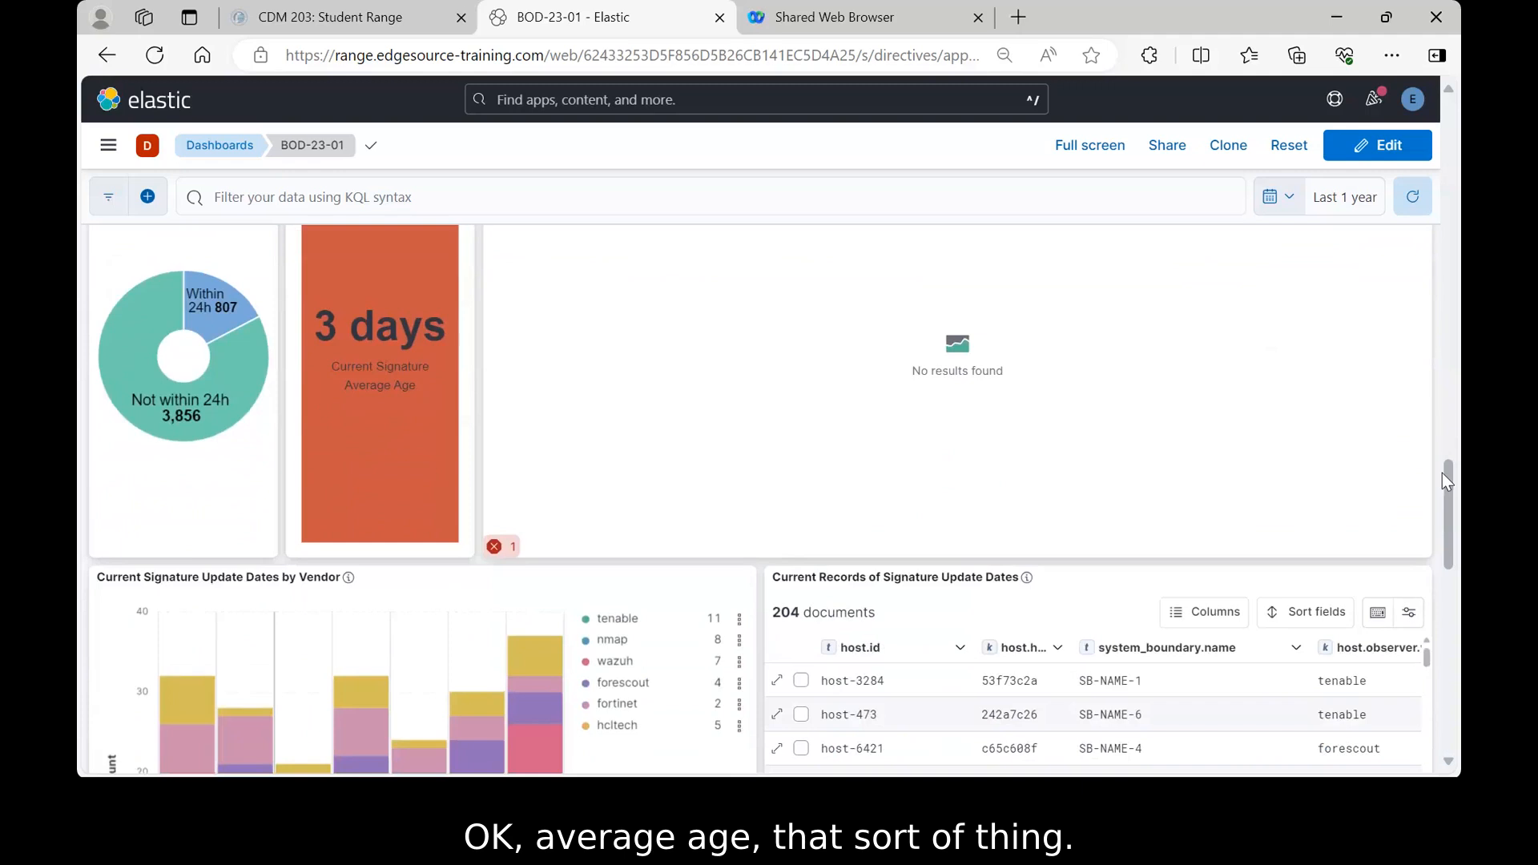
scroll(1442, 479, "down", 2)
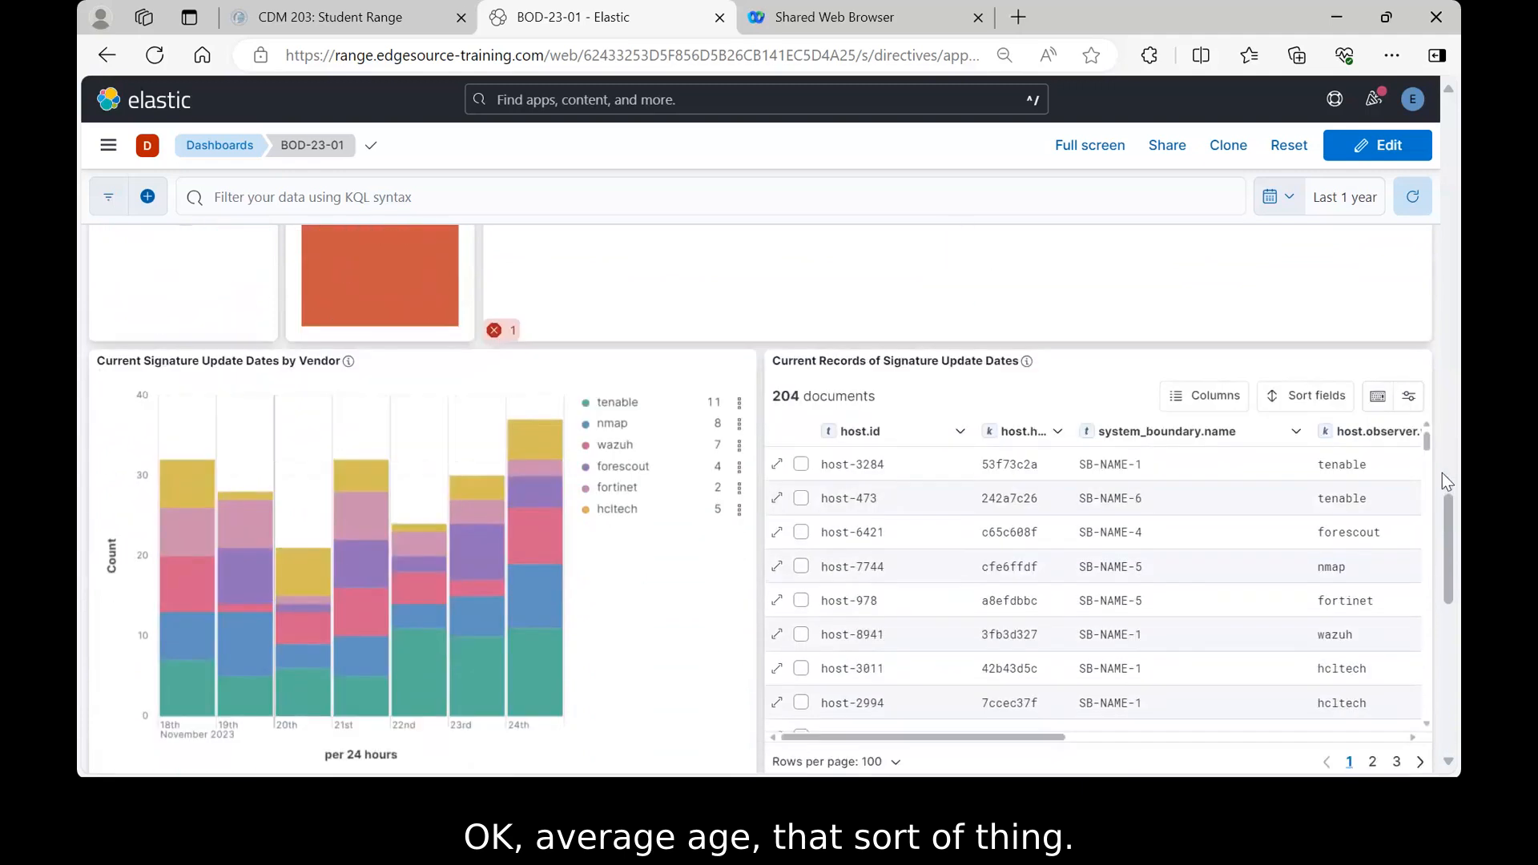
scroll(1445, 481, "down", 1)
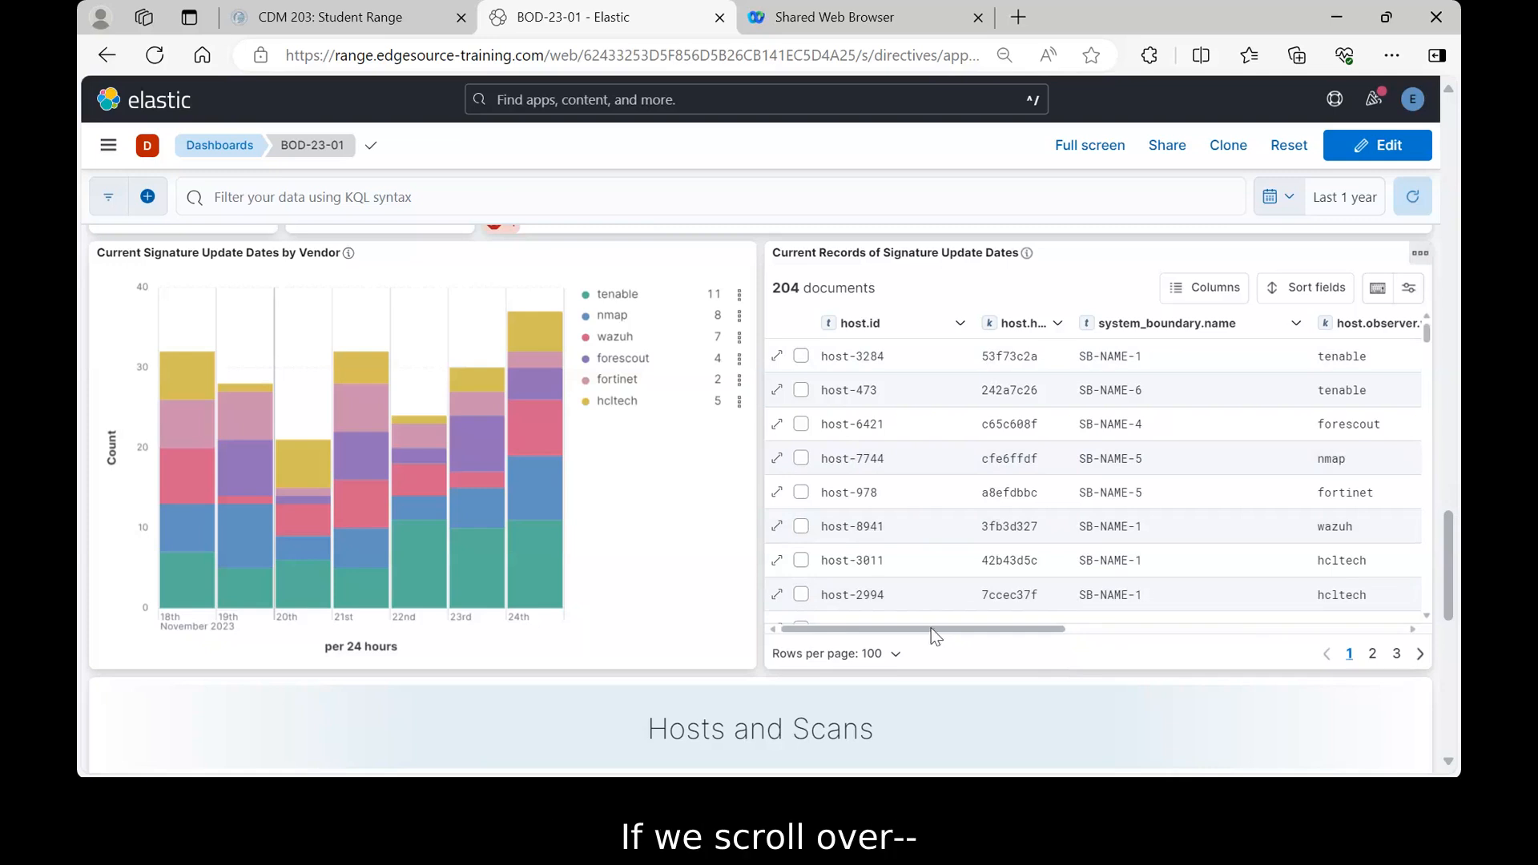
- Sort the signature update records on host.observer.nvd_last_update_date, oldest to newest
left_click_drag(936, 636, 1291, 625)
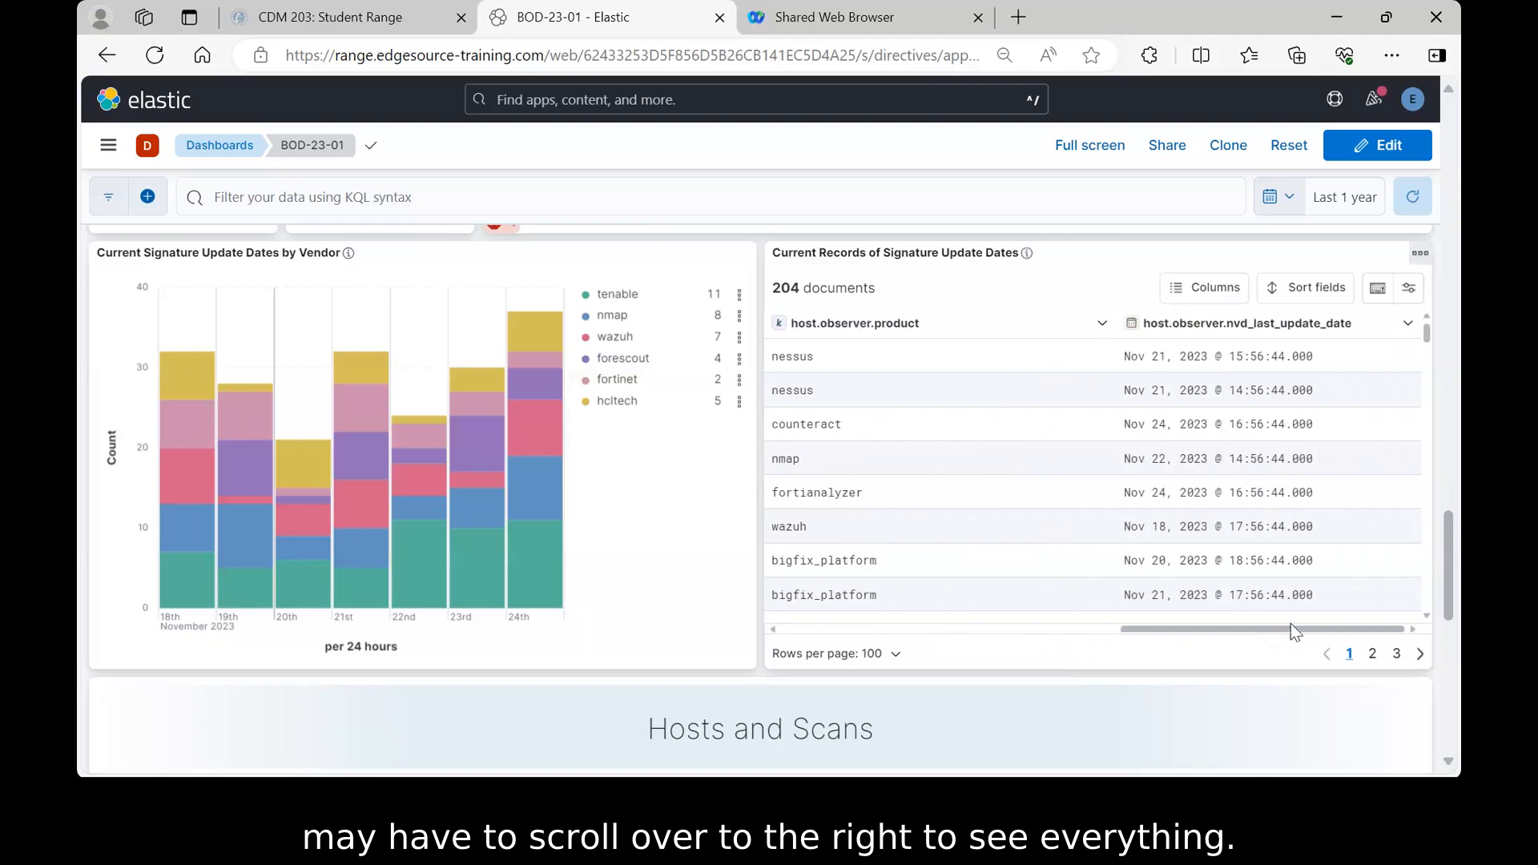
left_click(1409, 329)
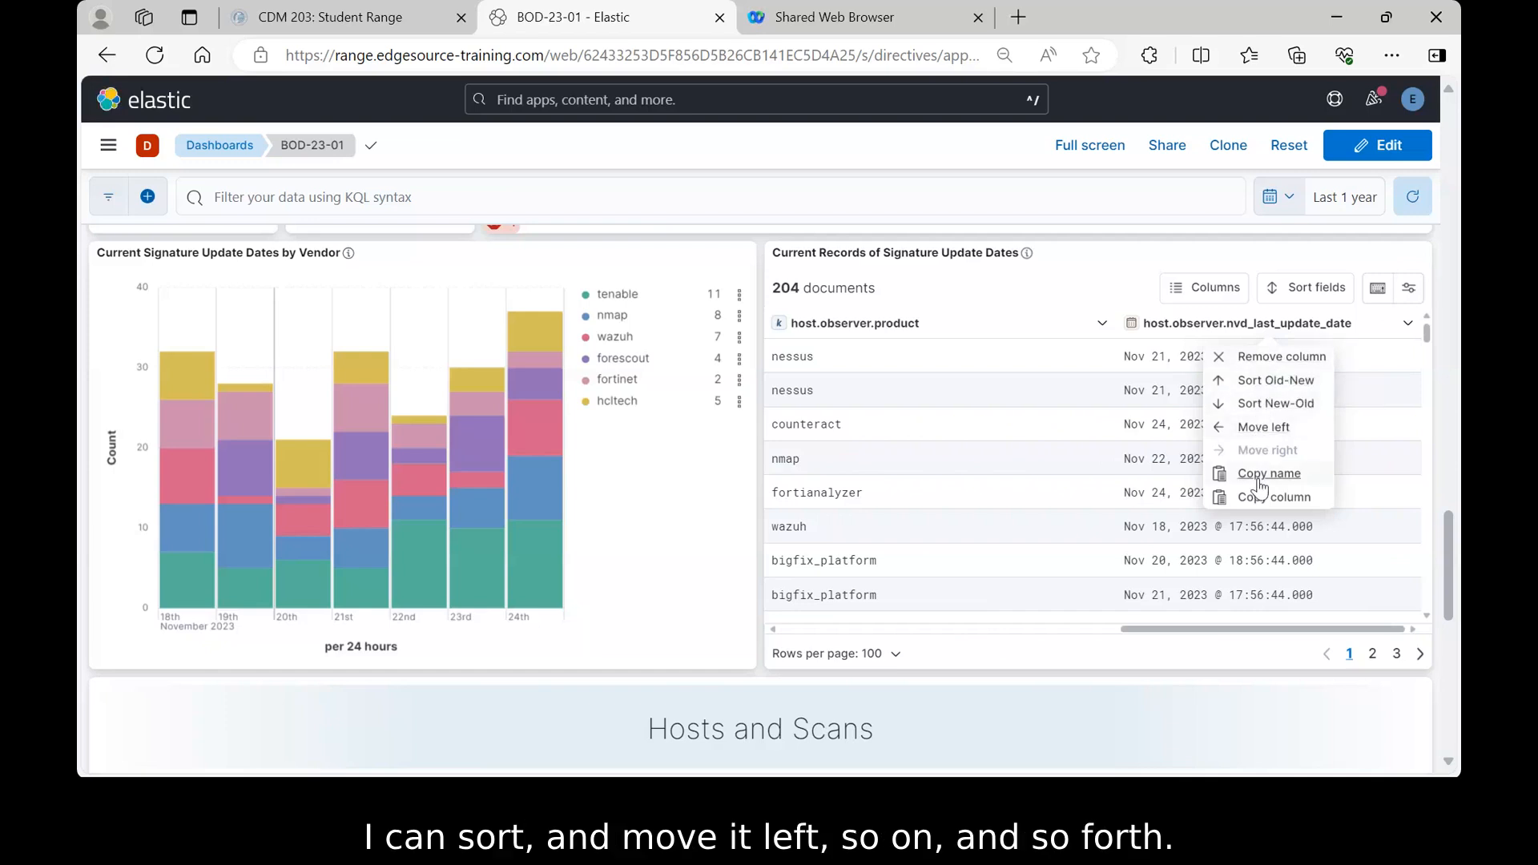
left_click(1274, 383)
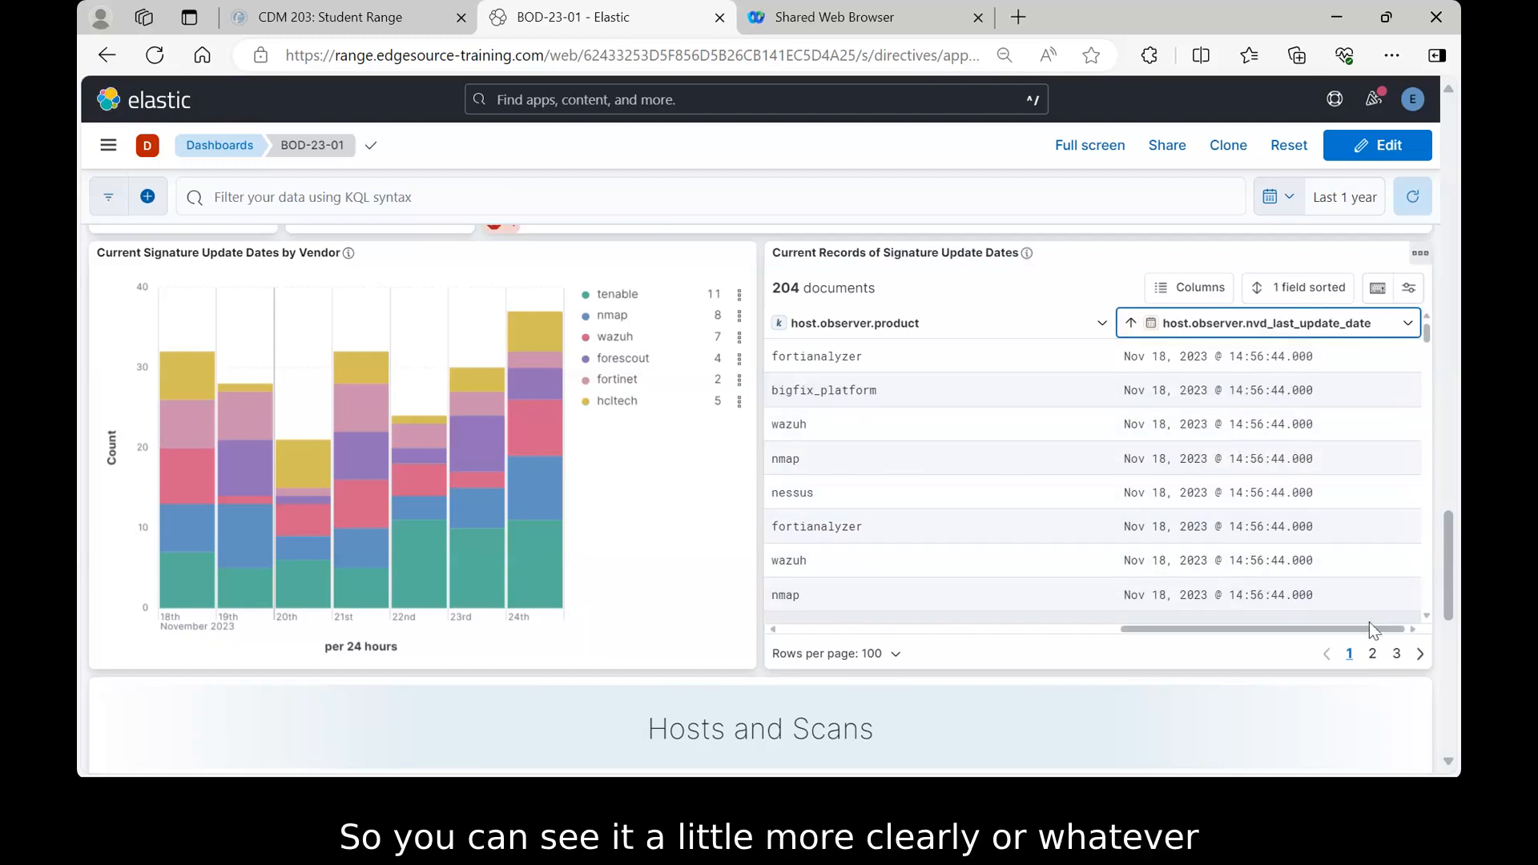
left_click_drag(1355, 629, 968, 636)
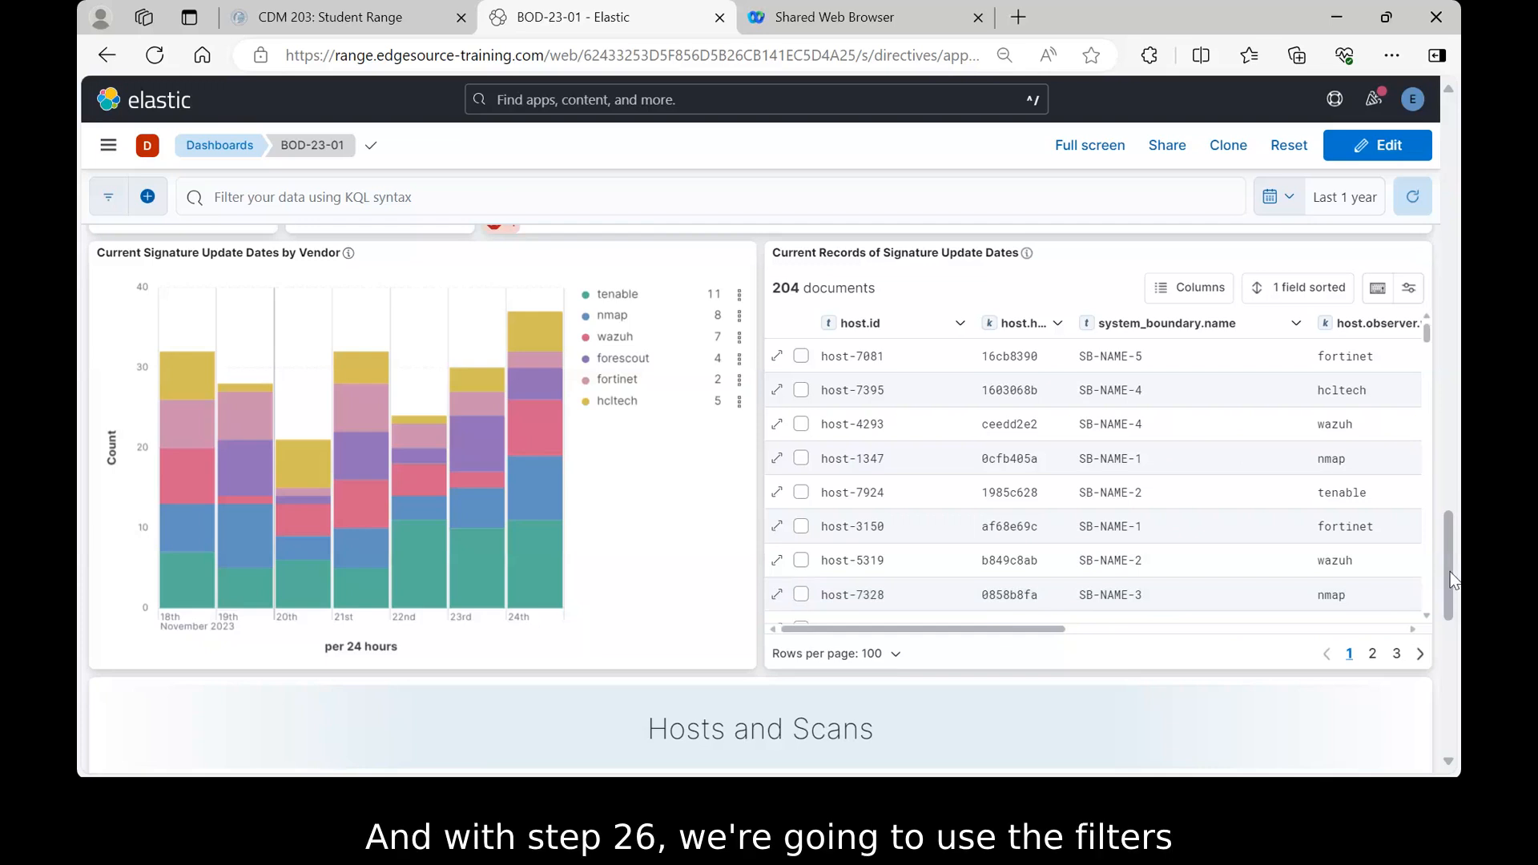
- Set the Agency control to Contractor, narrowing the dashboard to 862 hosts
scroll(1452, 580, "up", 20)
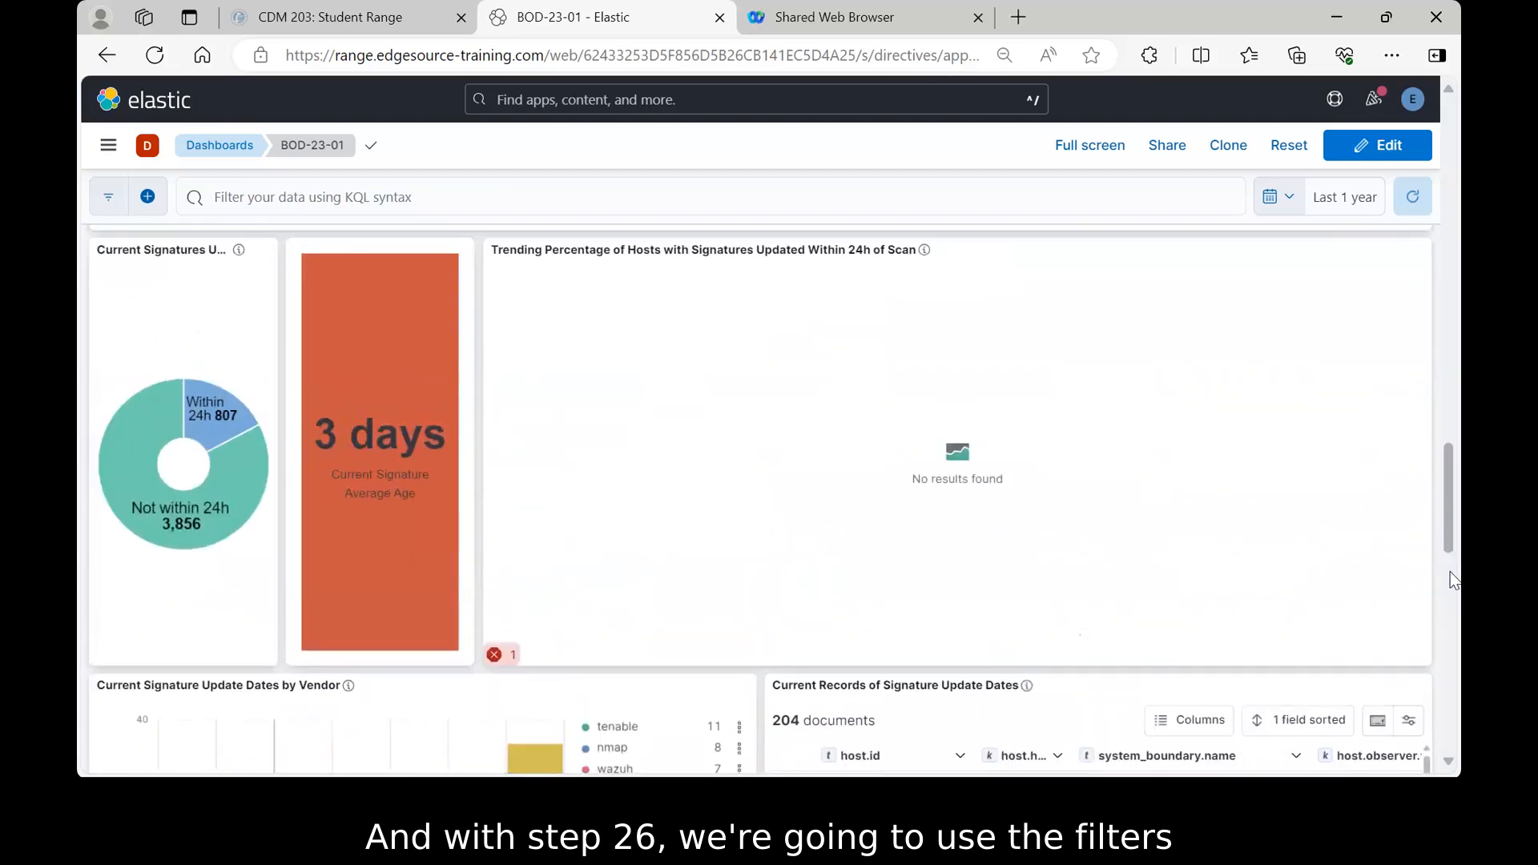
scroll(1452, 580, "up", 8)
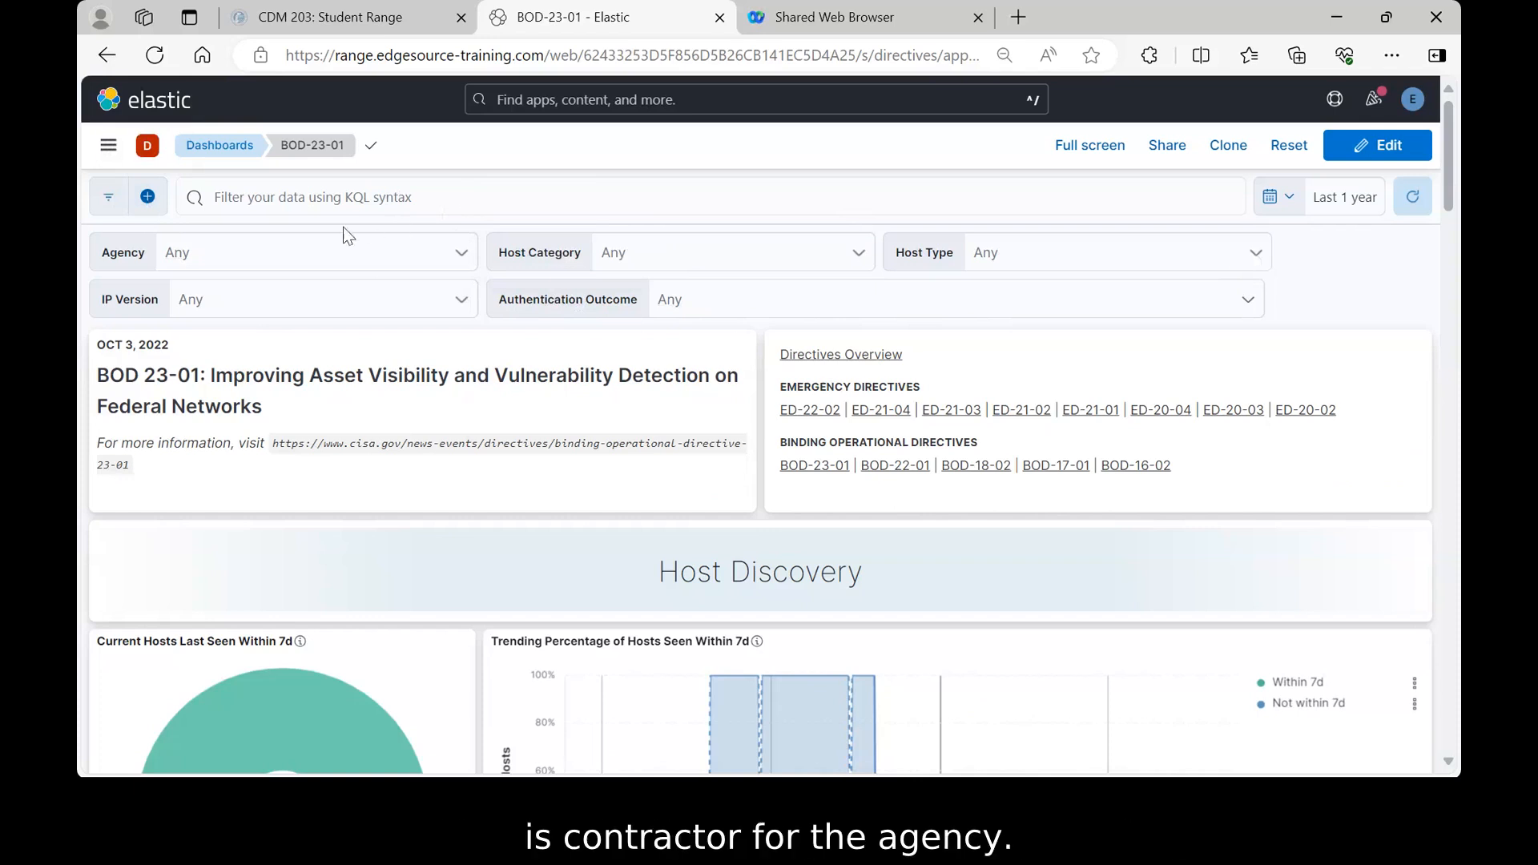
left_click(462, 264)
scroll(299, 433, "down", 2)
scroll(296, 433, "down", 2)
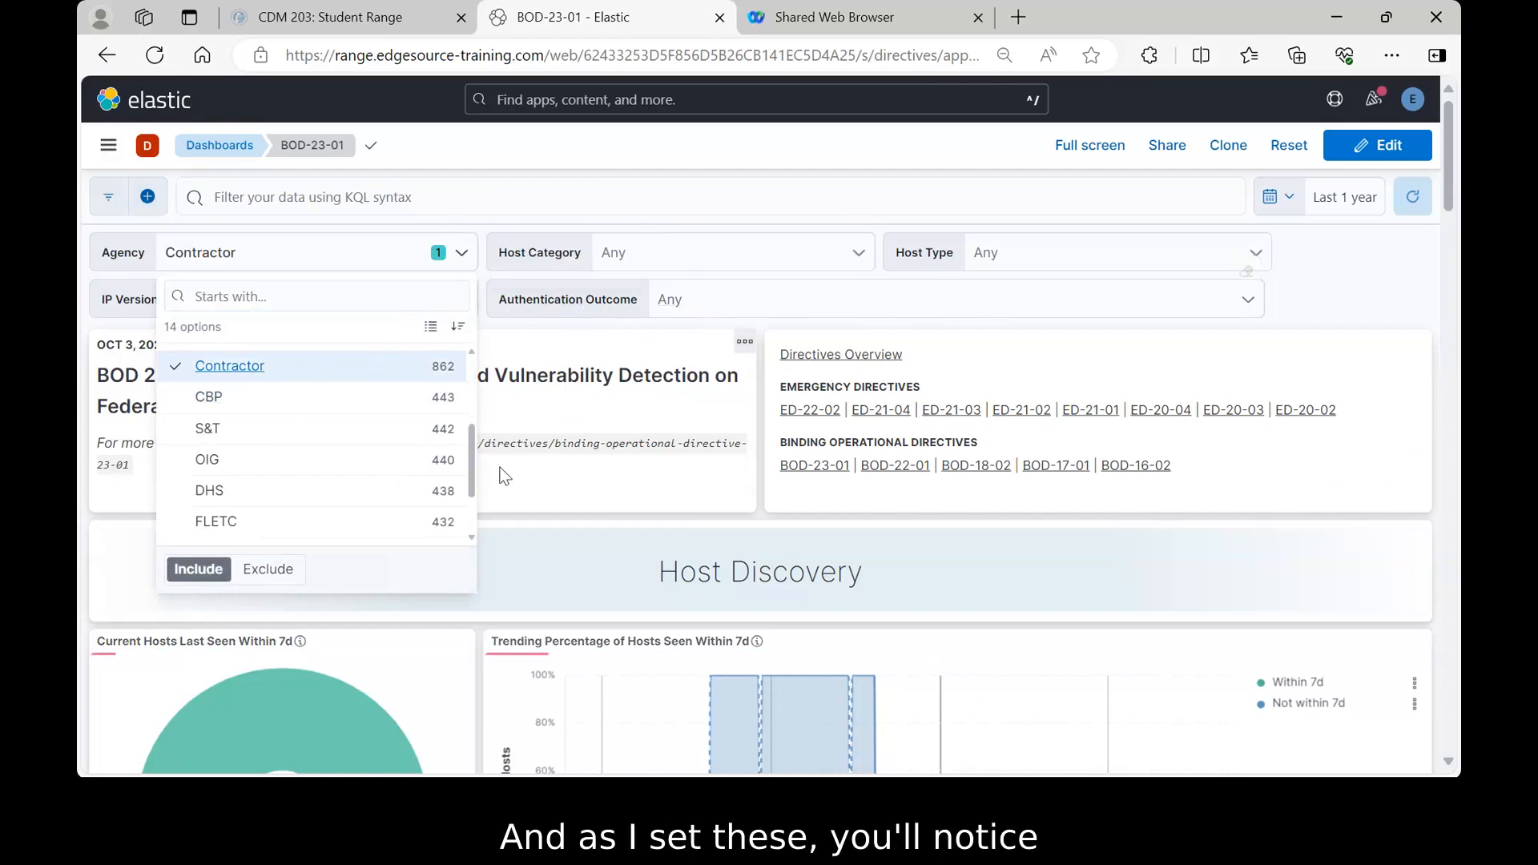
left_click(881, 229)
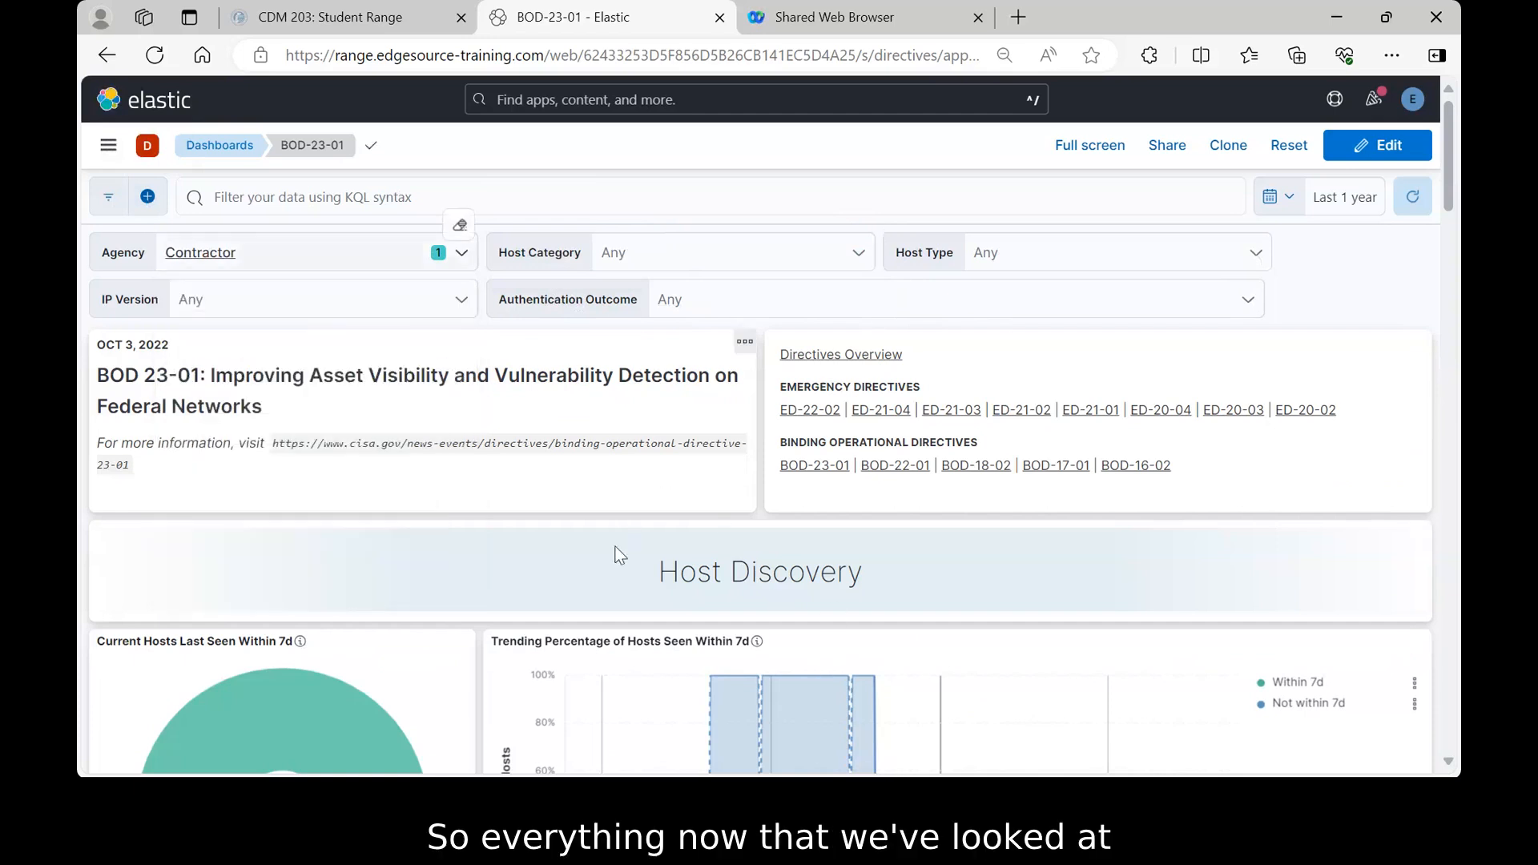
scroll(844, 622, "down", 6)
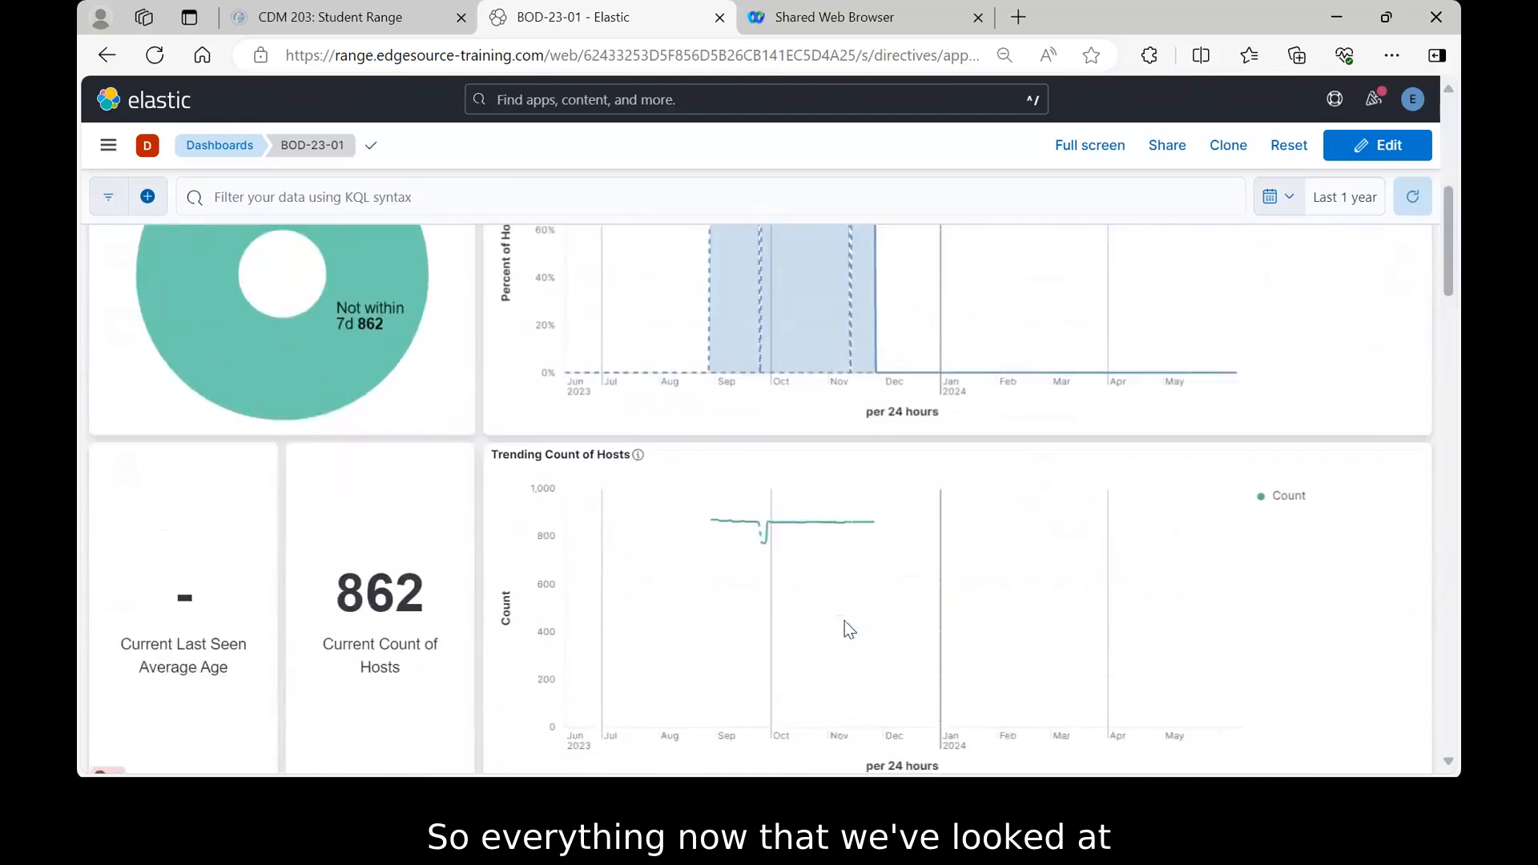
scroll(843, 622, "up", 6)
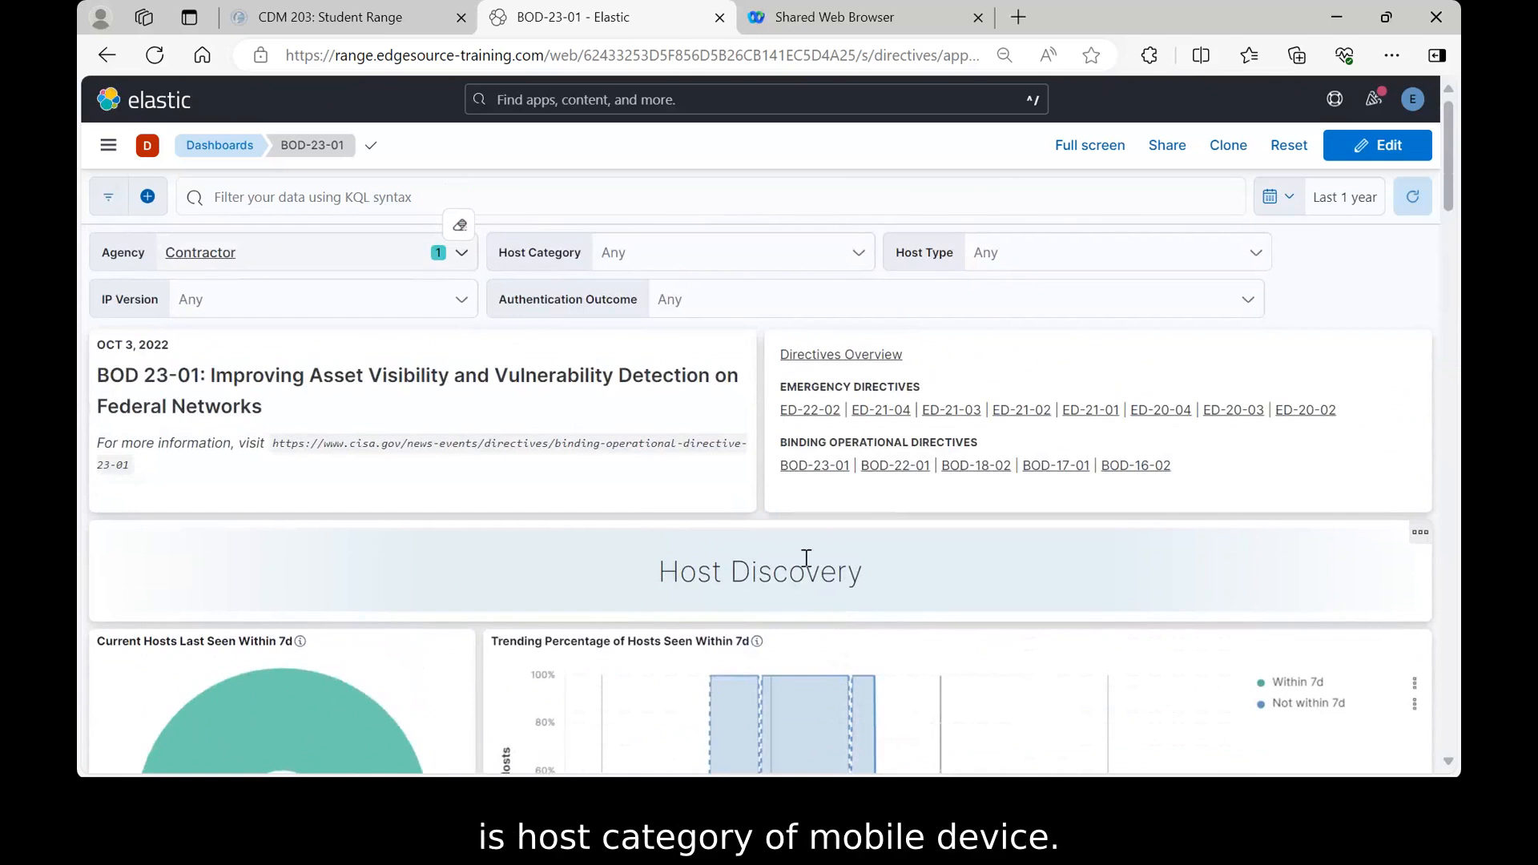
- Set the Host Category control to MOBILE DEVICE
left_click(858, 255)
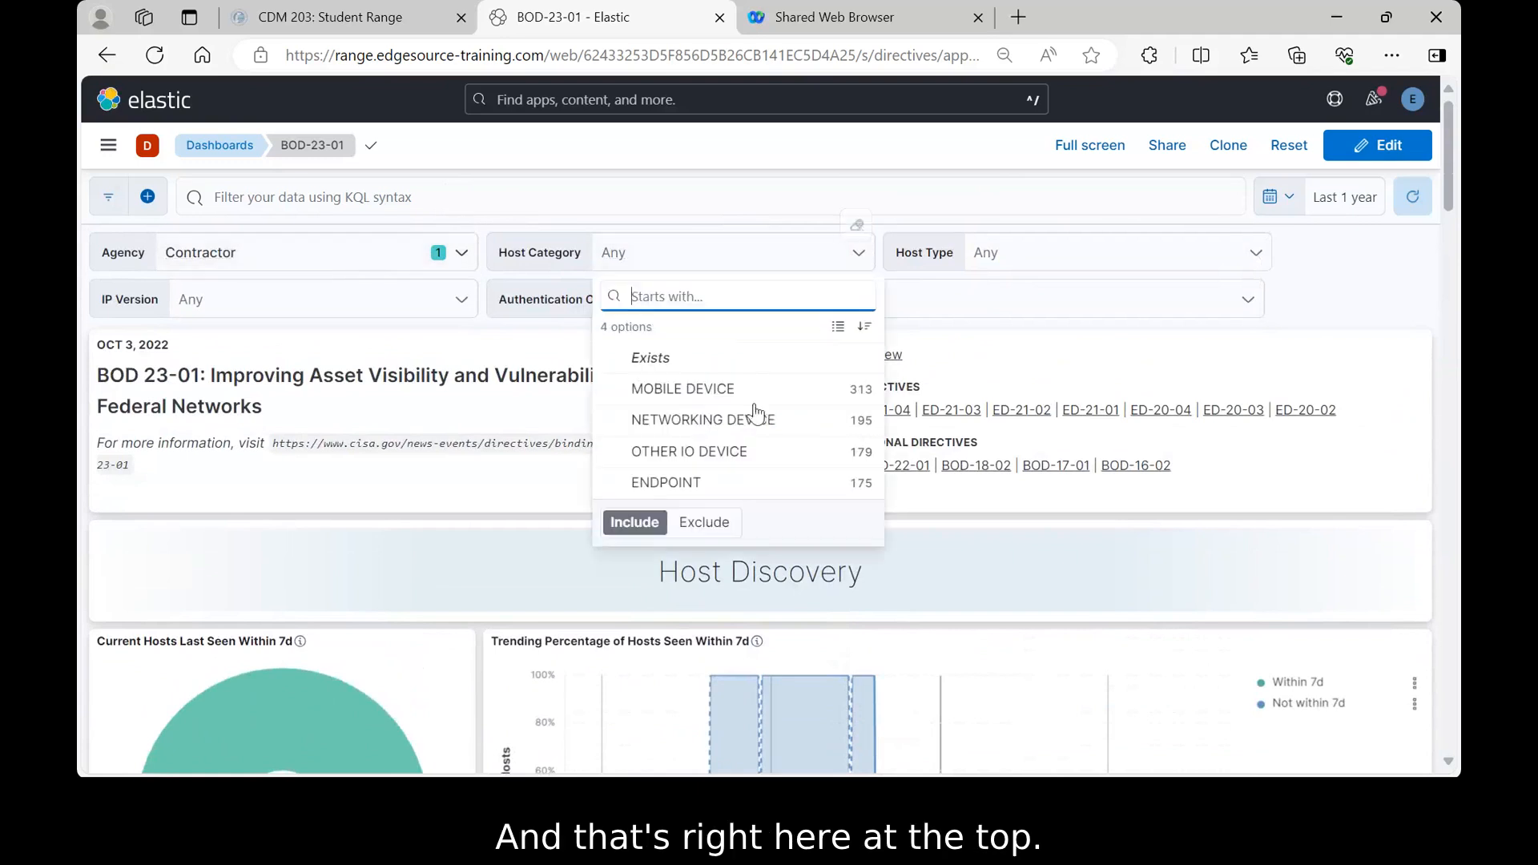
left_click(698, 390)
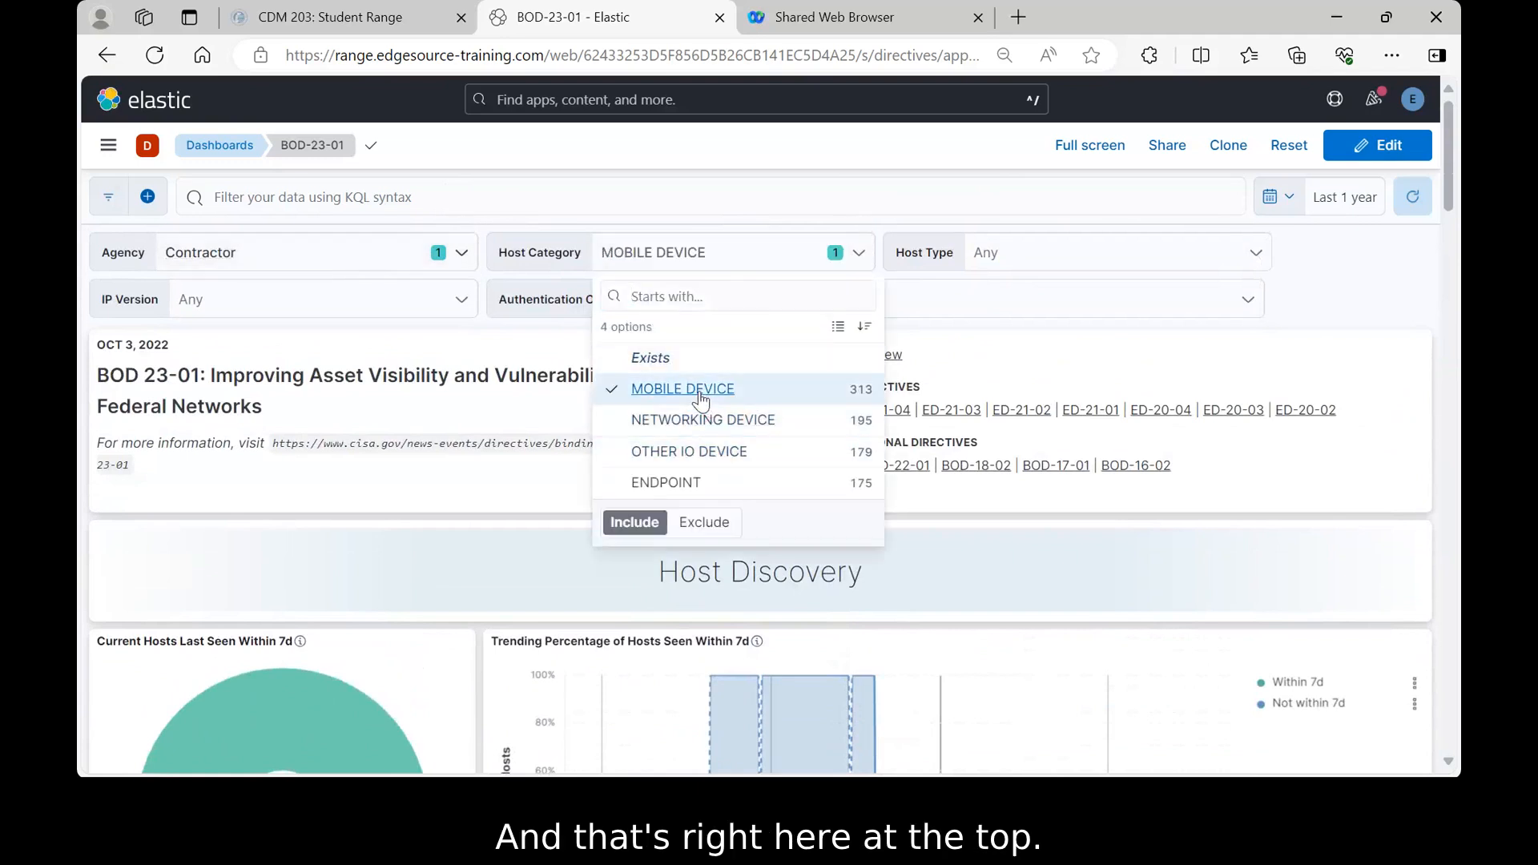
left_click(882, 230)
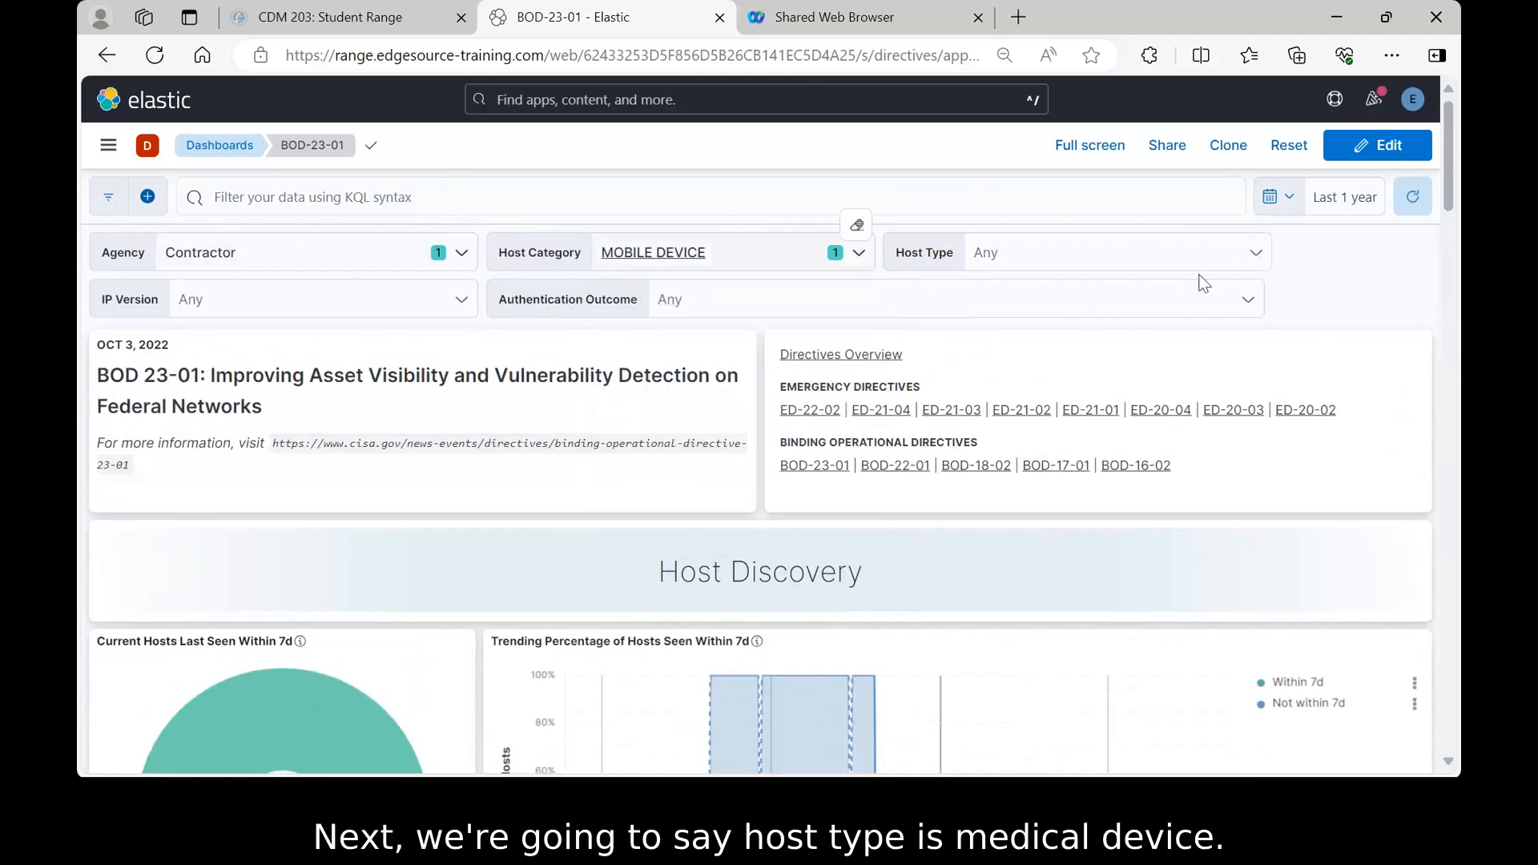
- Set the Host Type control to MEDICAL DEVICE
left_click(1255, 254)
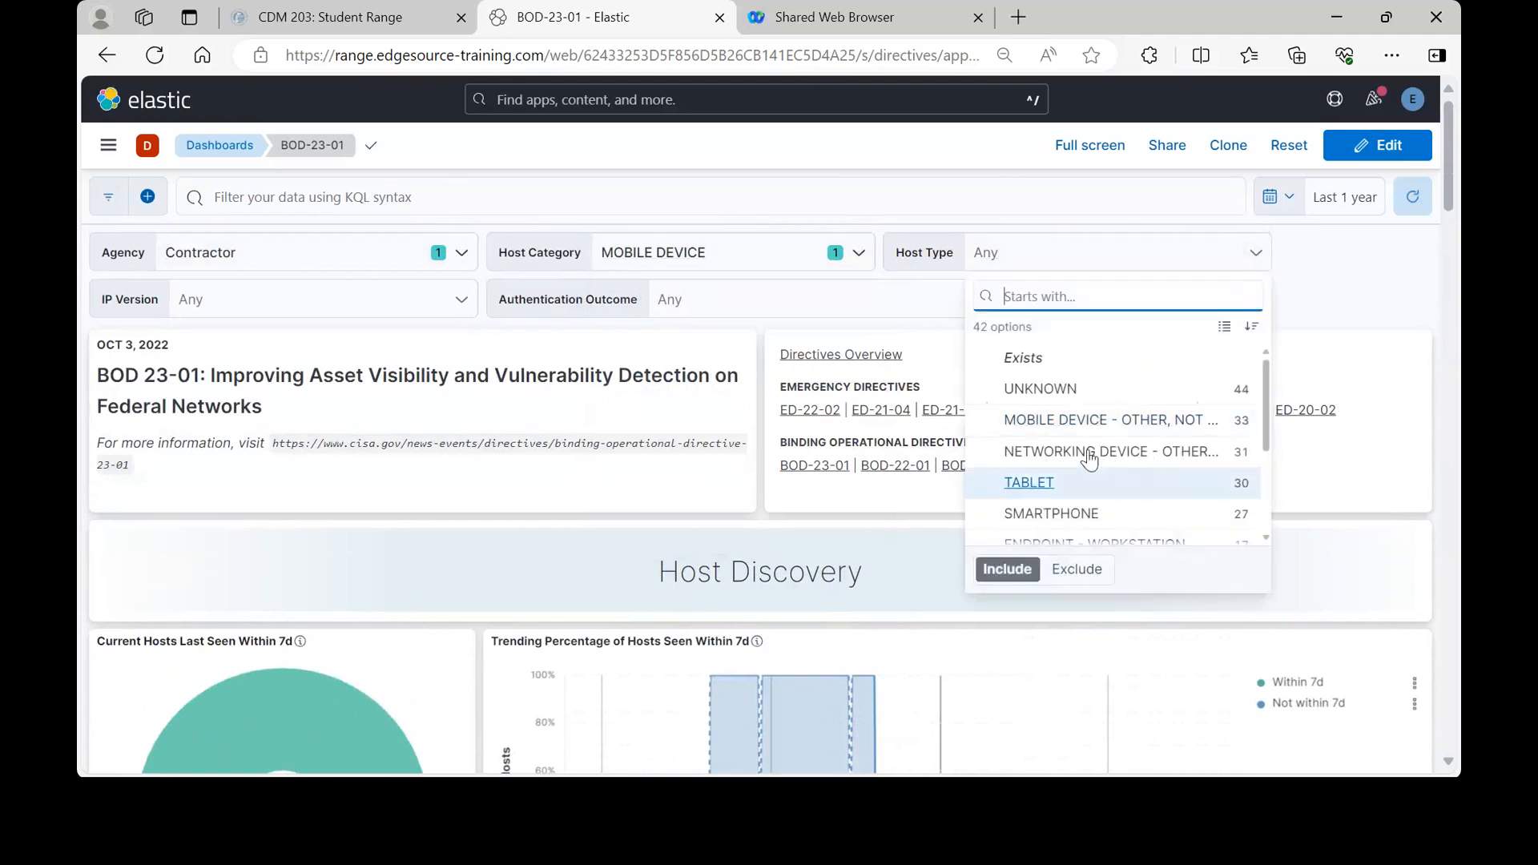
scroll(1088, 449, "down", 5)
scroll(1088, 450, "down", 3)
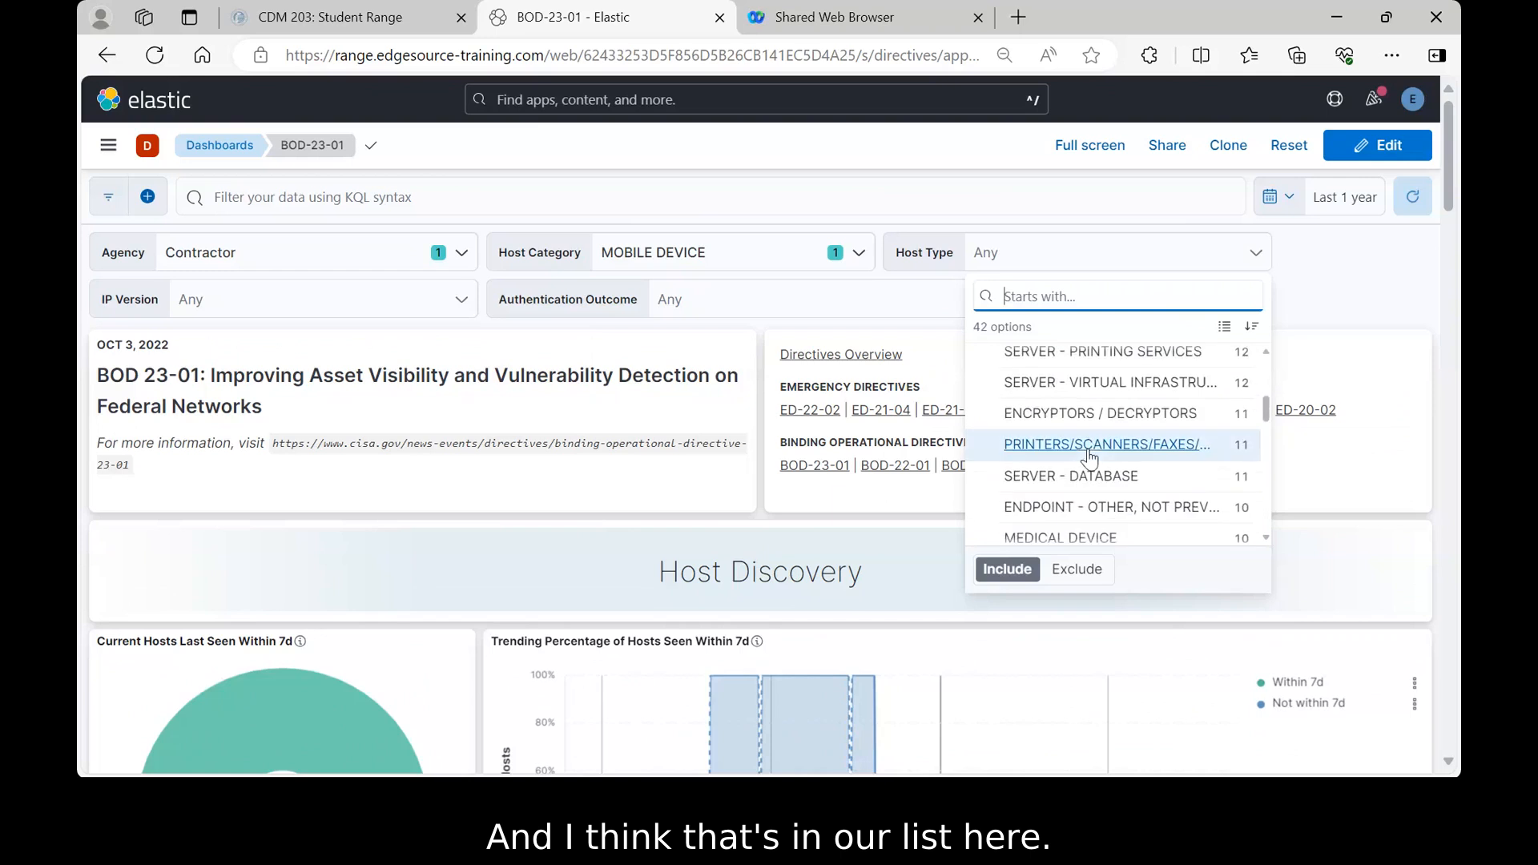
left_click(1062, 432)
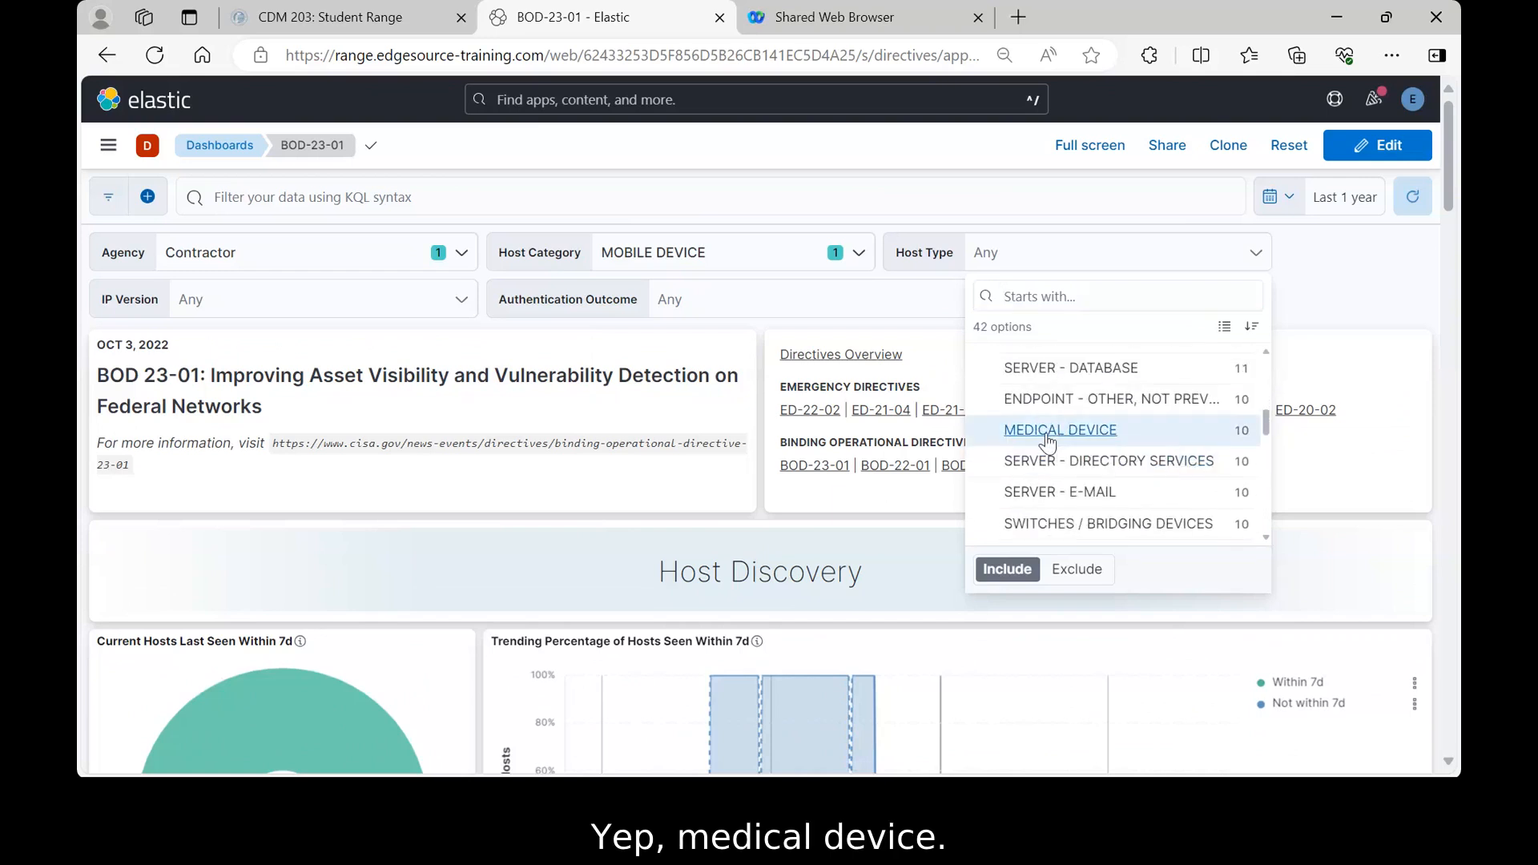
left_click(1304, 266)
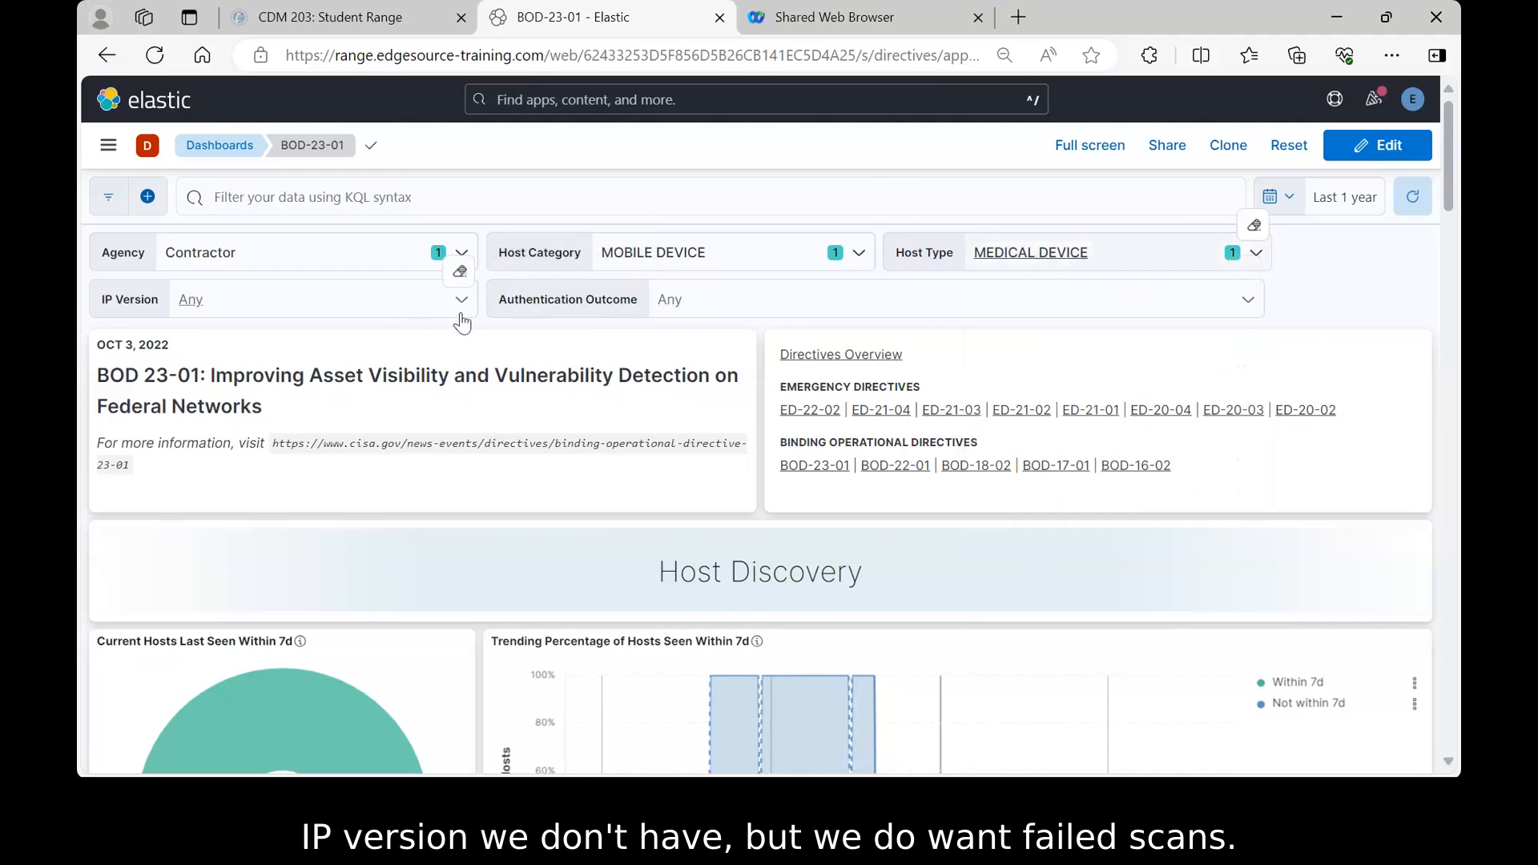
- Set the Authentication Outcome control to FAIL
left_click(1250, 303)
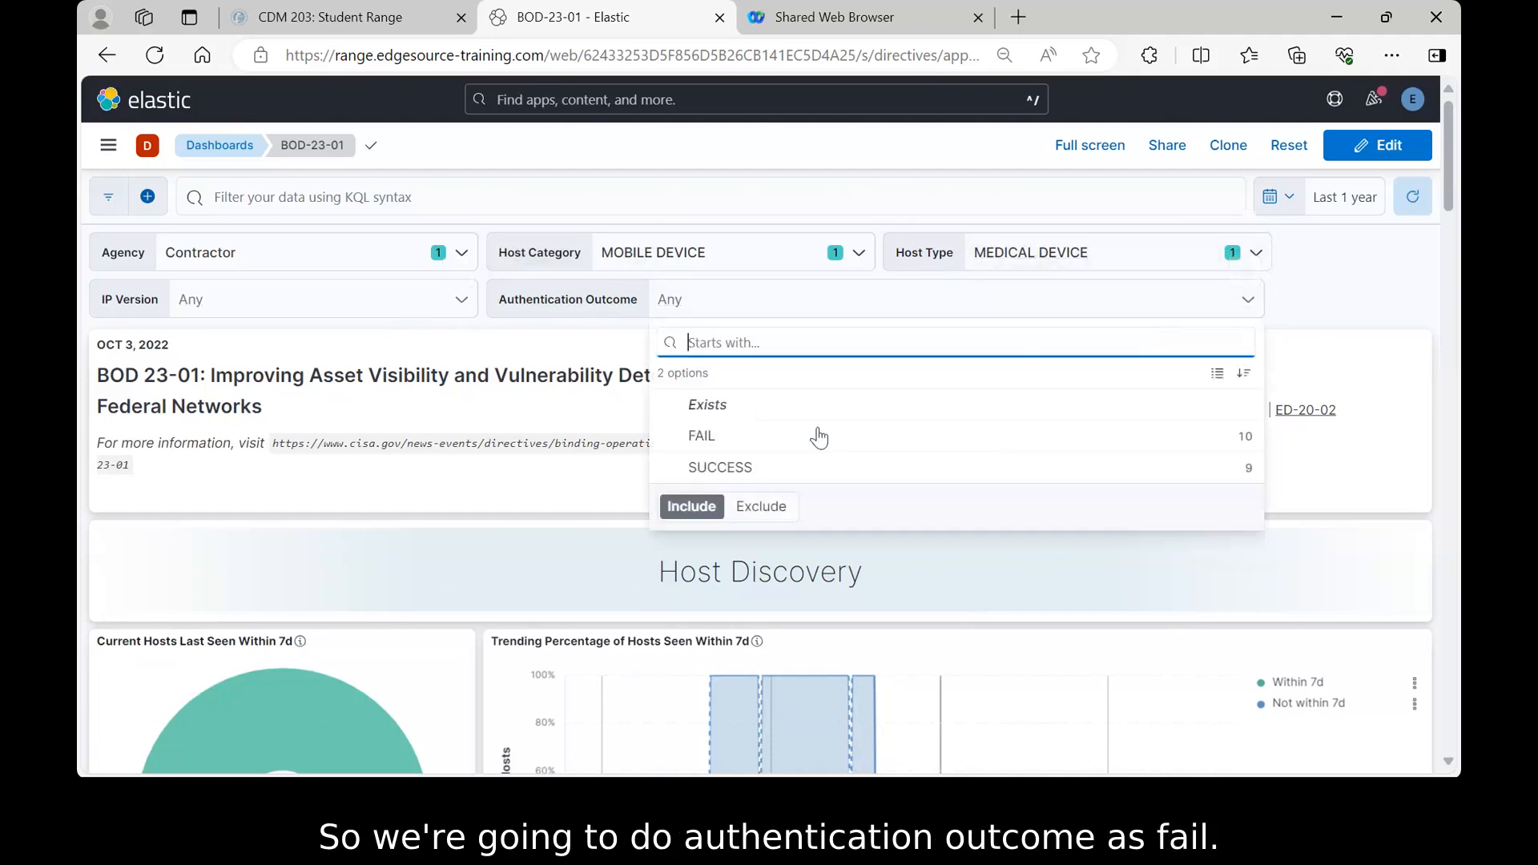
left_click(702, 439)
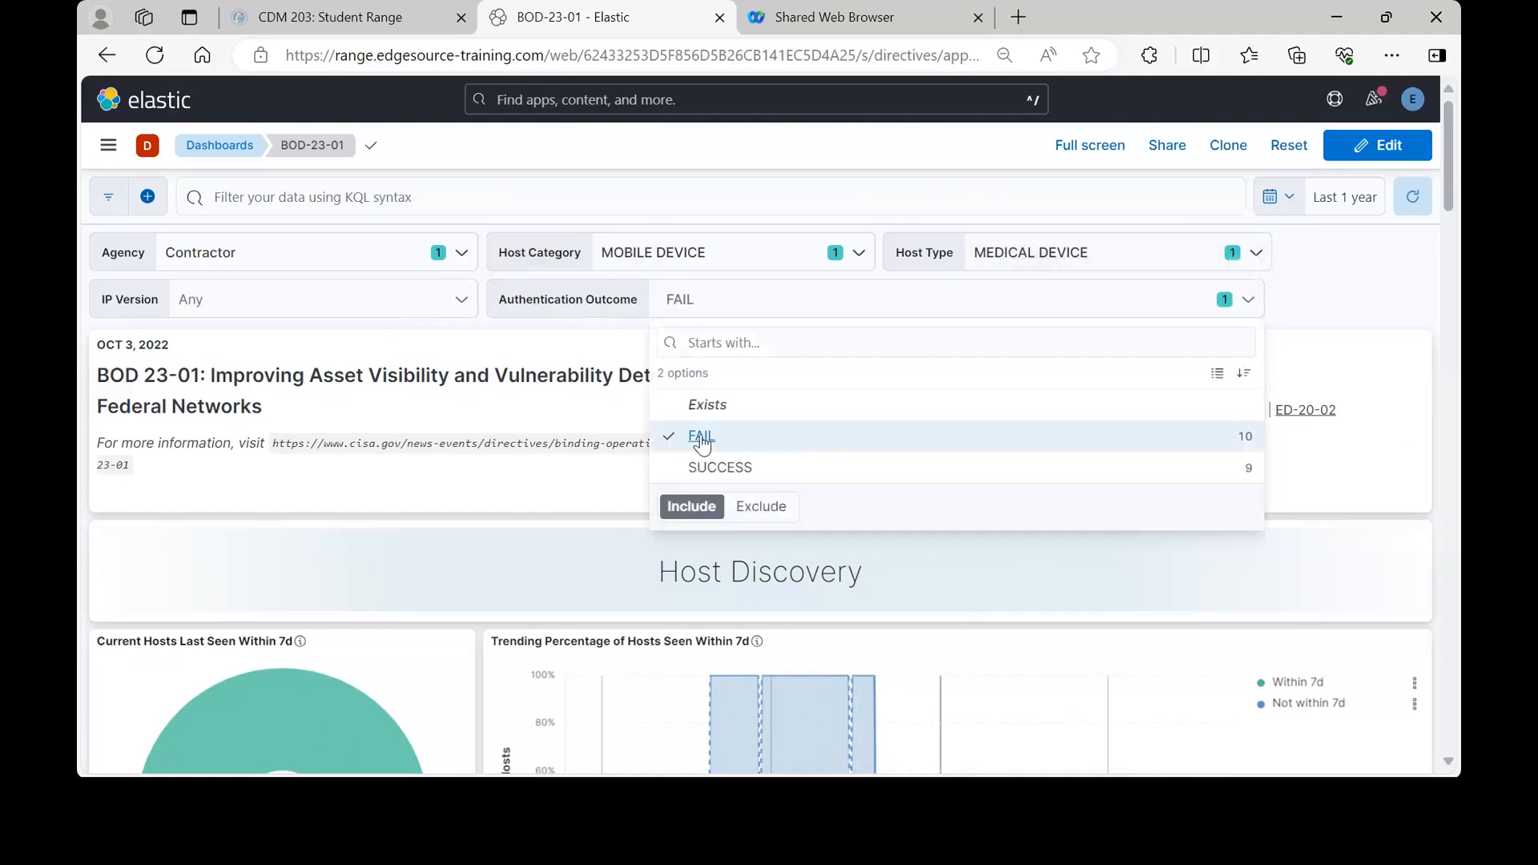
left_click(1312, 292)
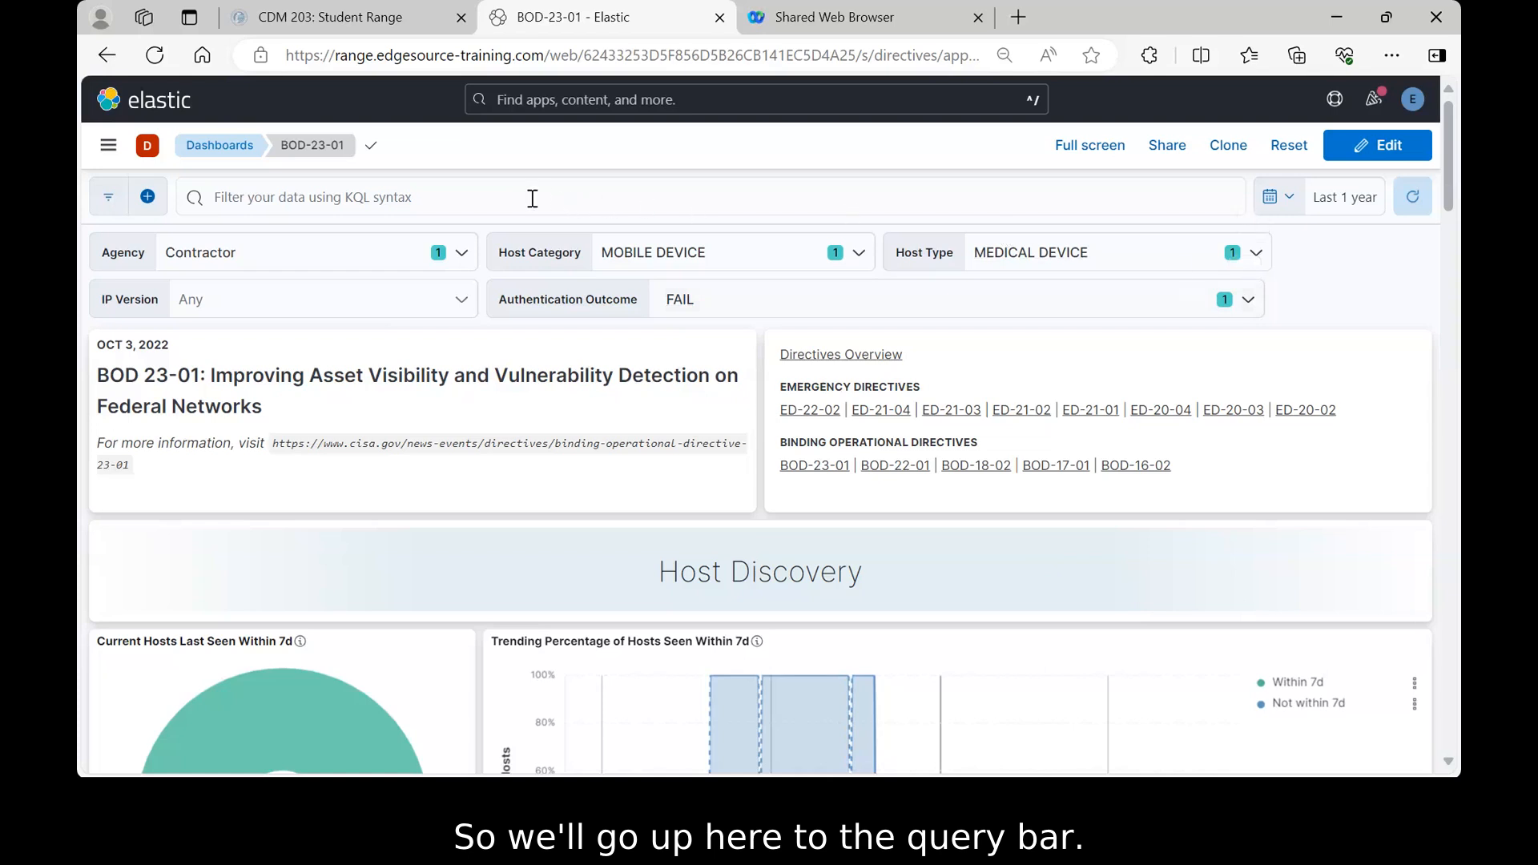
- Apply the KQL query device_scan.type : "VUL" to the dashboard
left_click(228, 201)
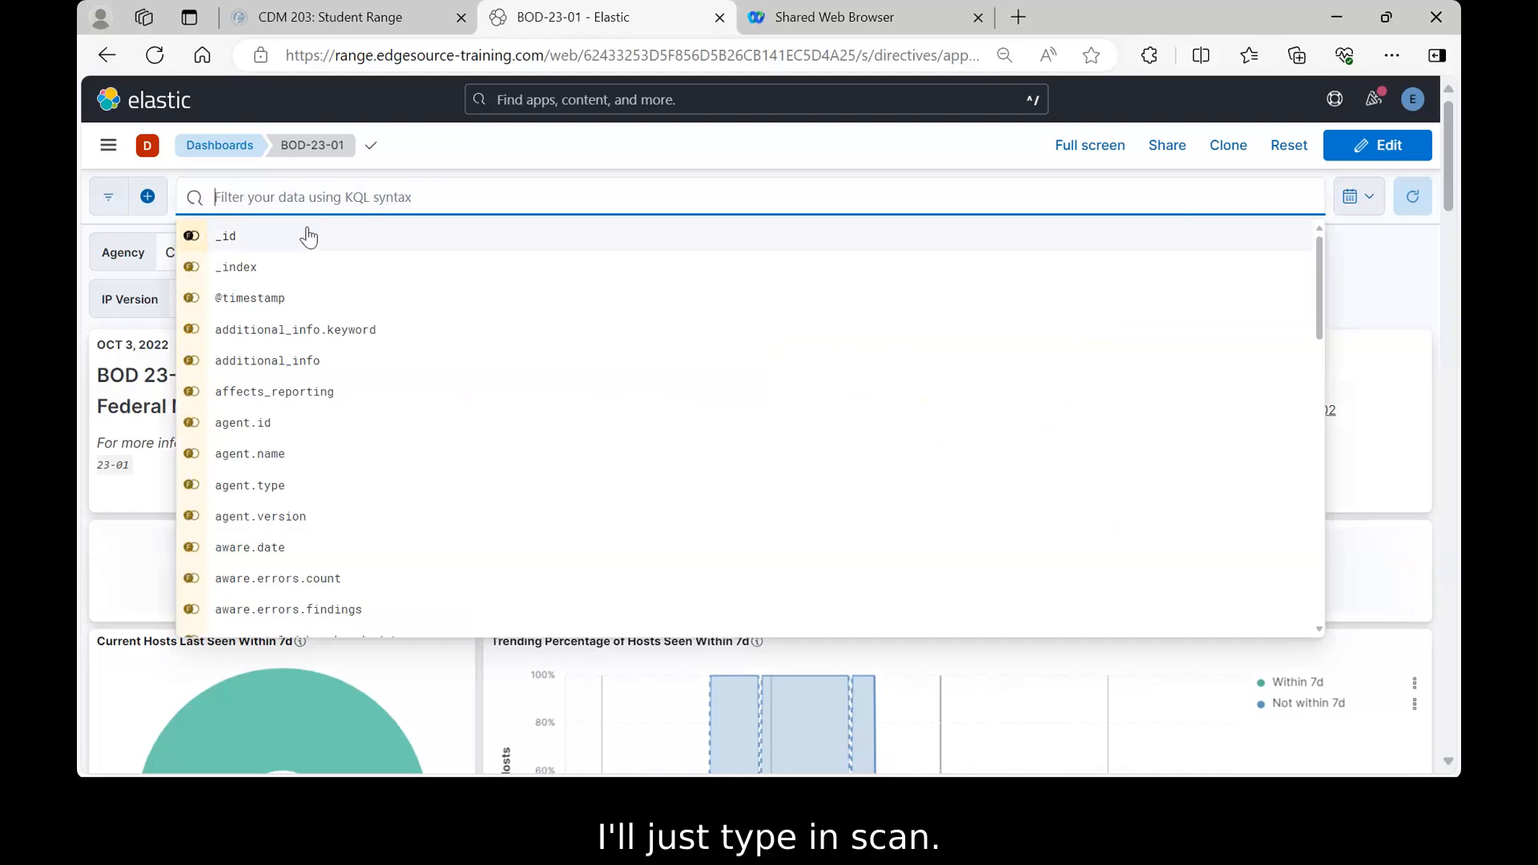
type("Scan")
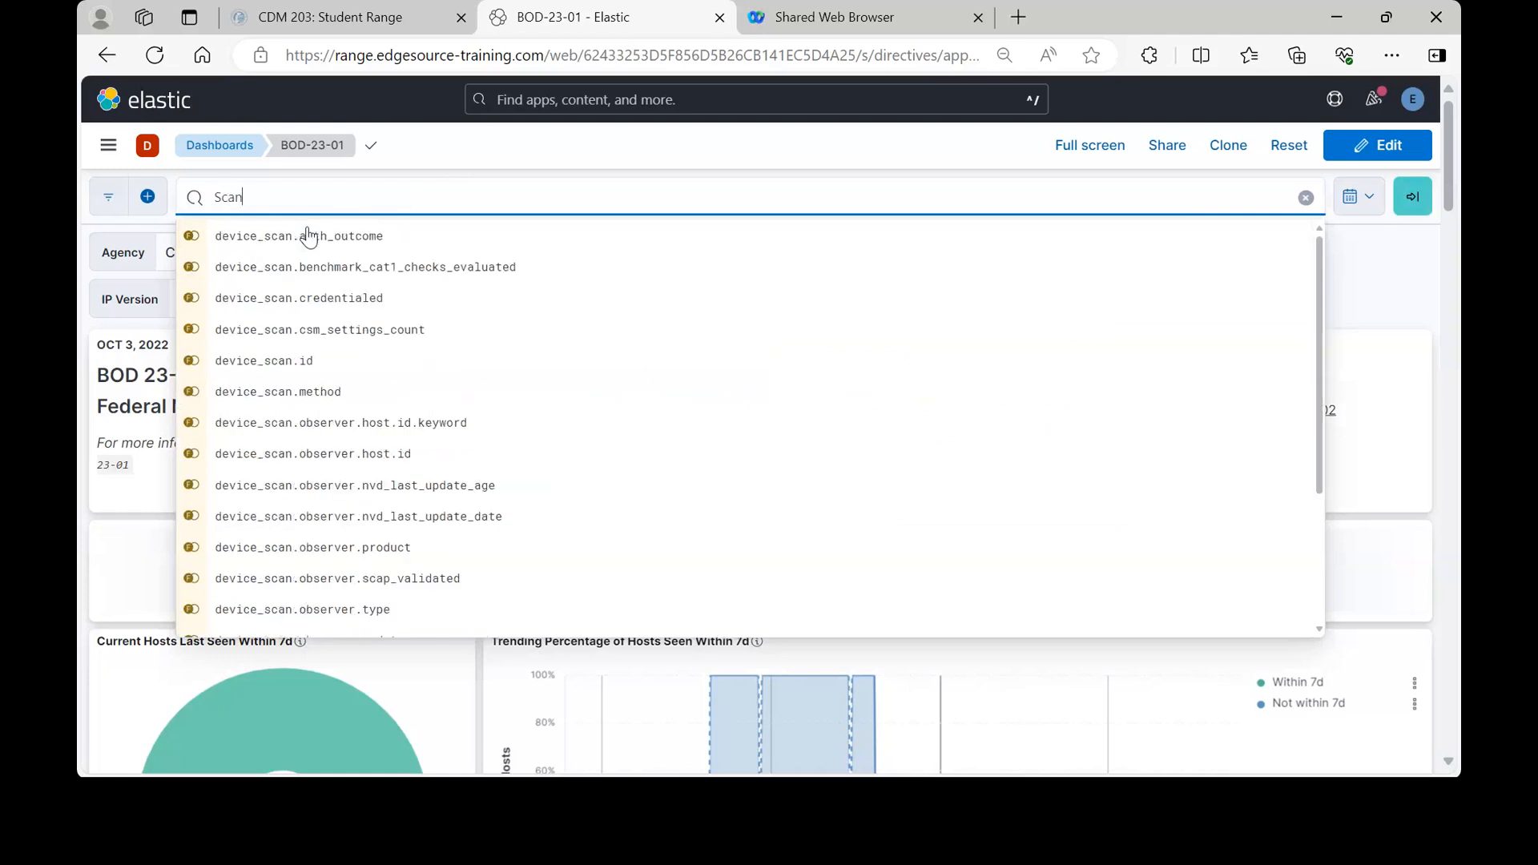
type(".ty")
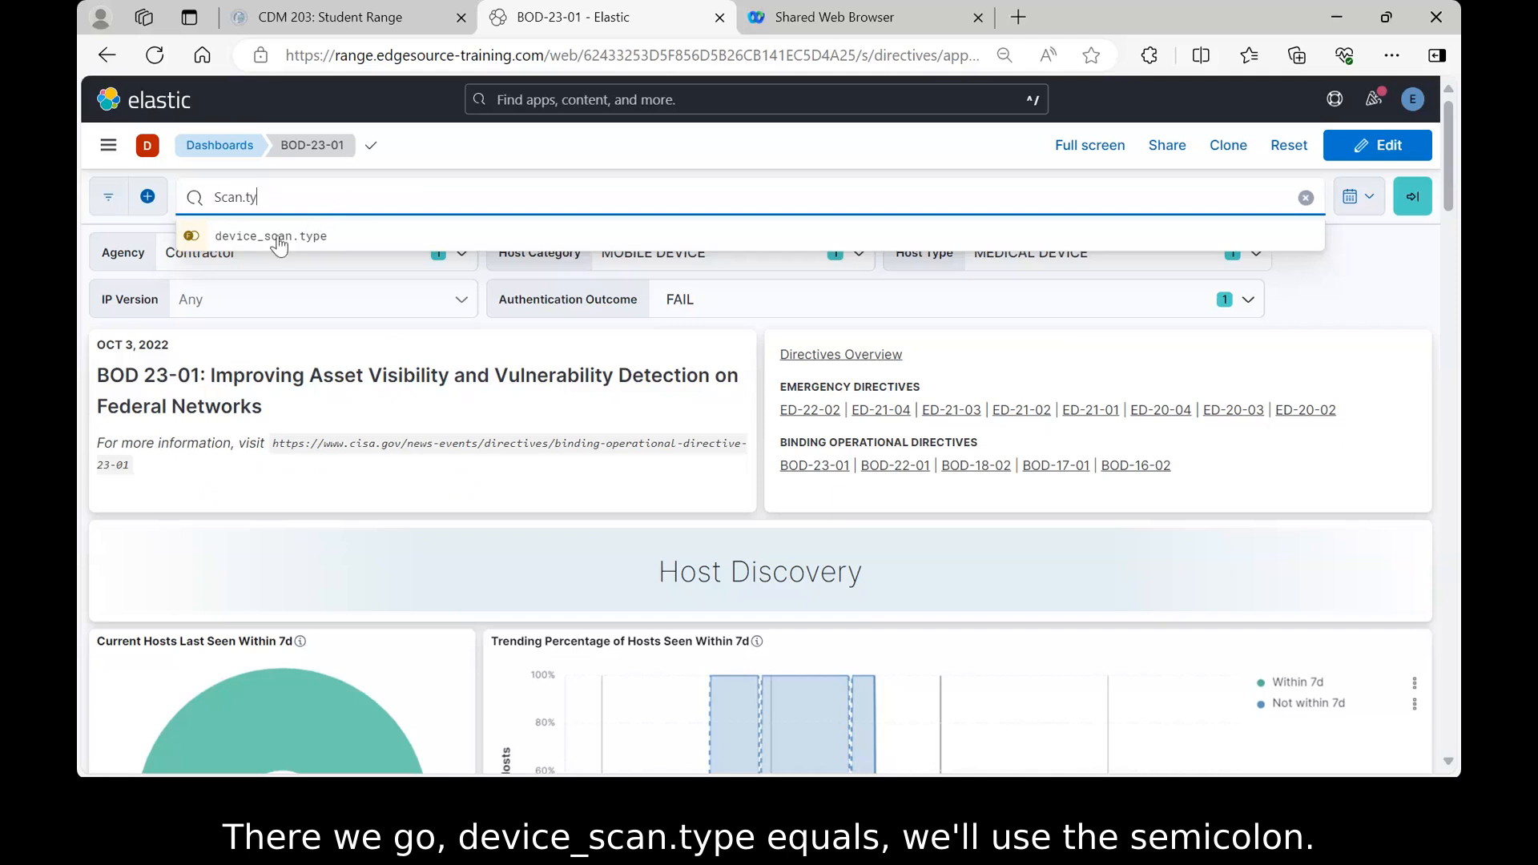
left_click(275, 239)
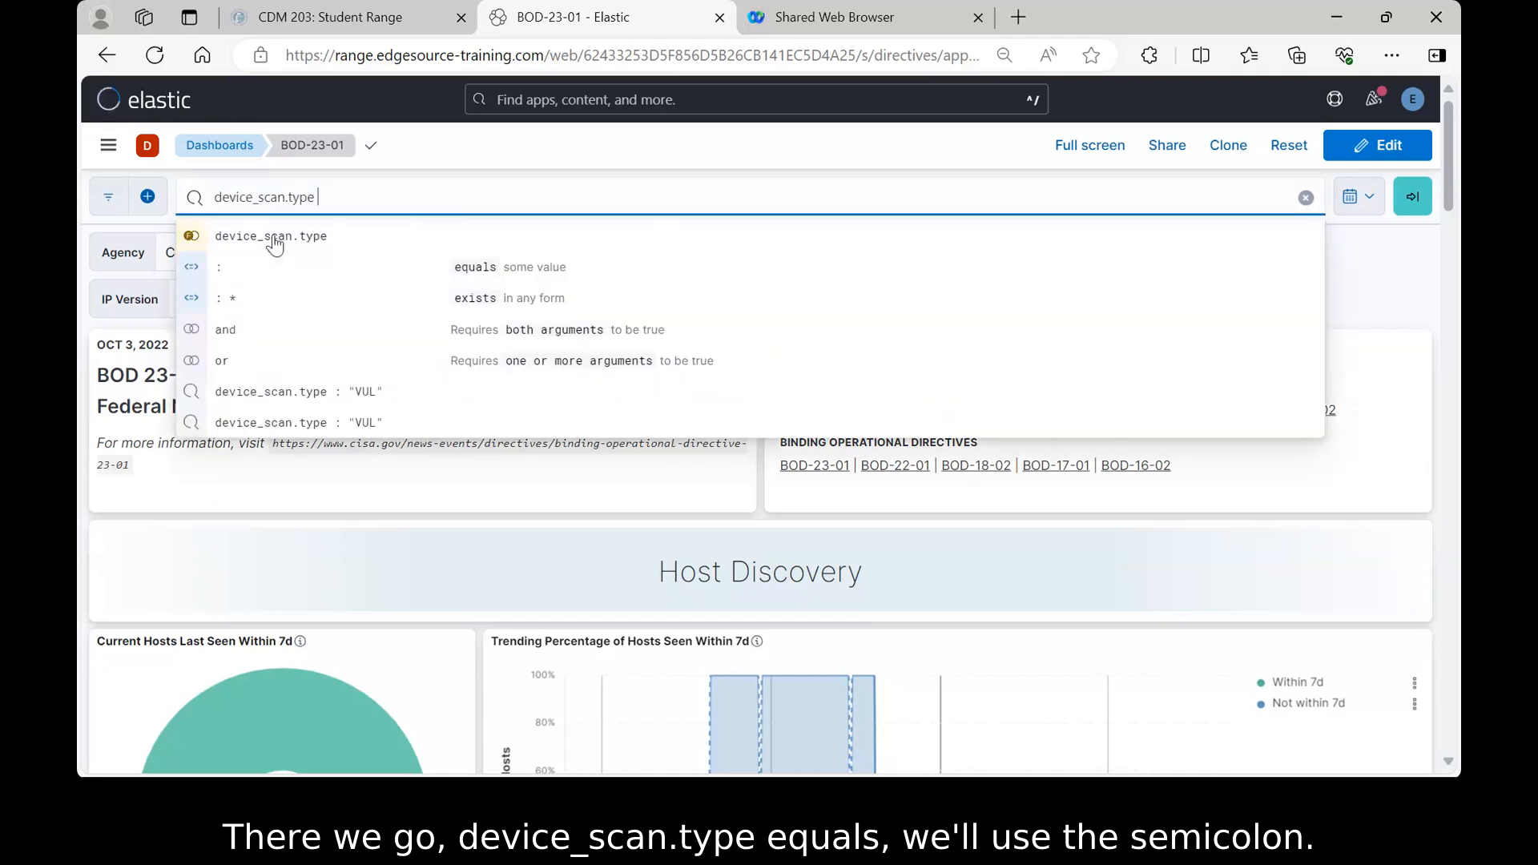
left_click(473, 272)
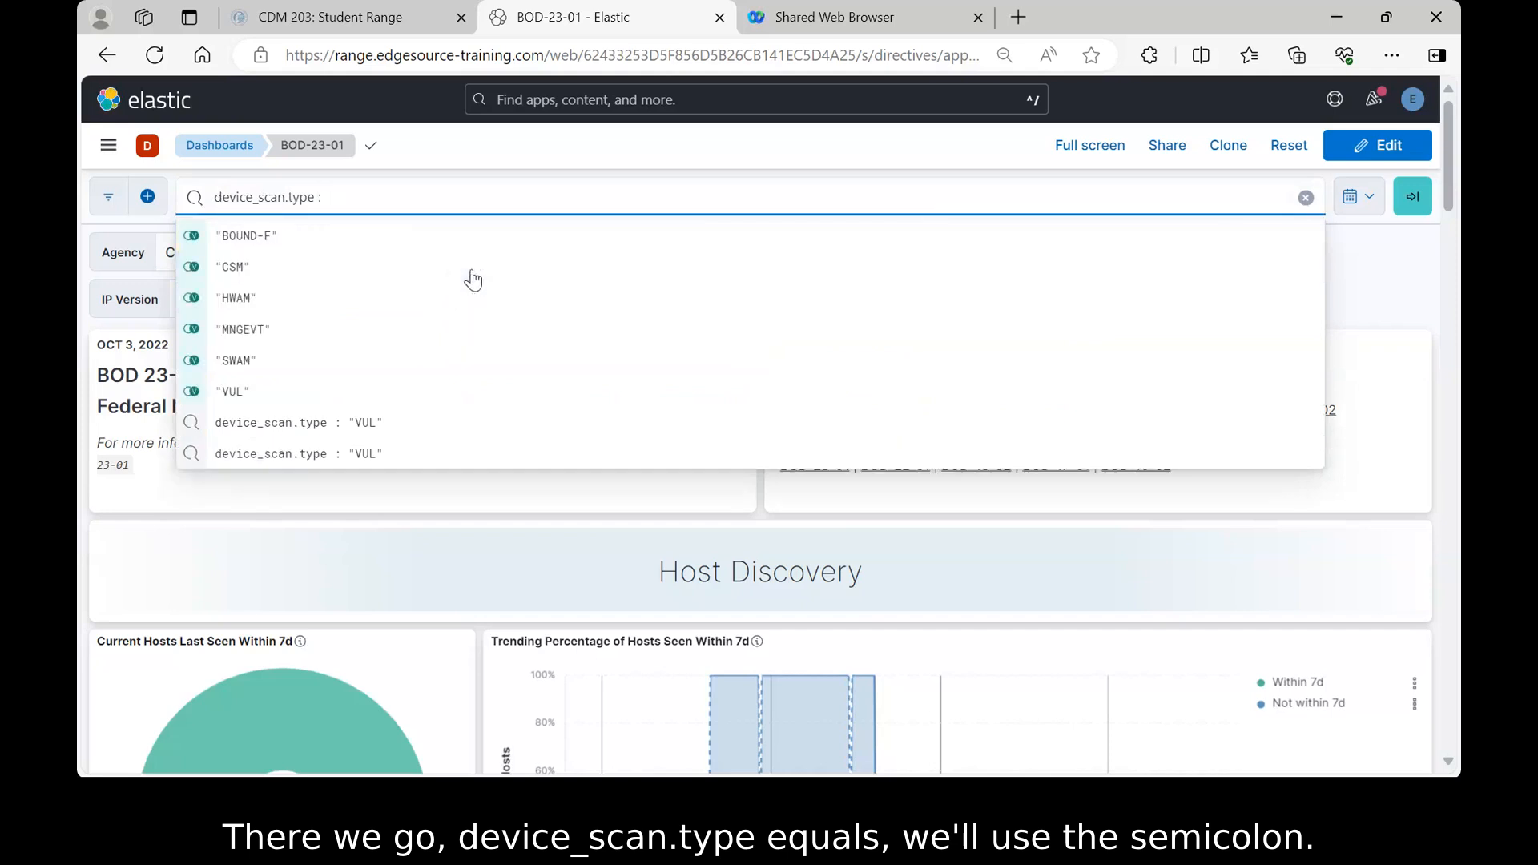
left_click(232, 392)
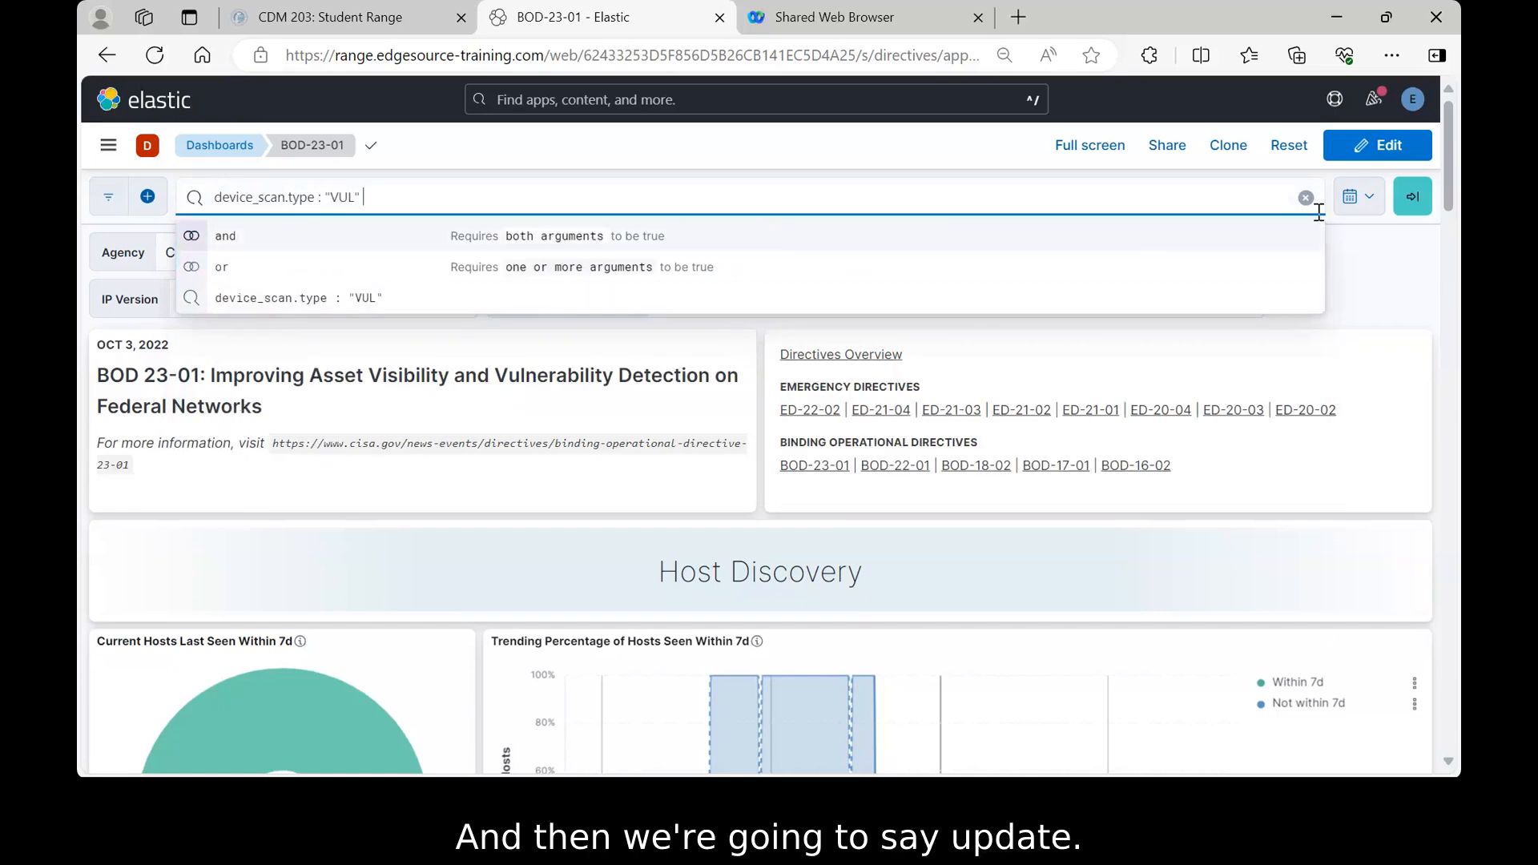
left_click(1413, 200)
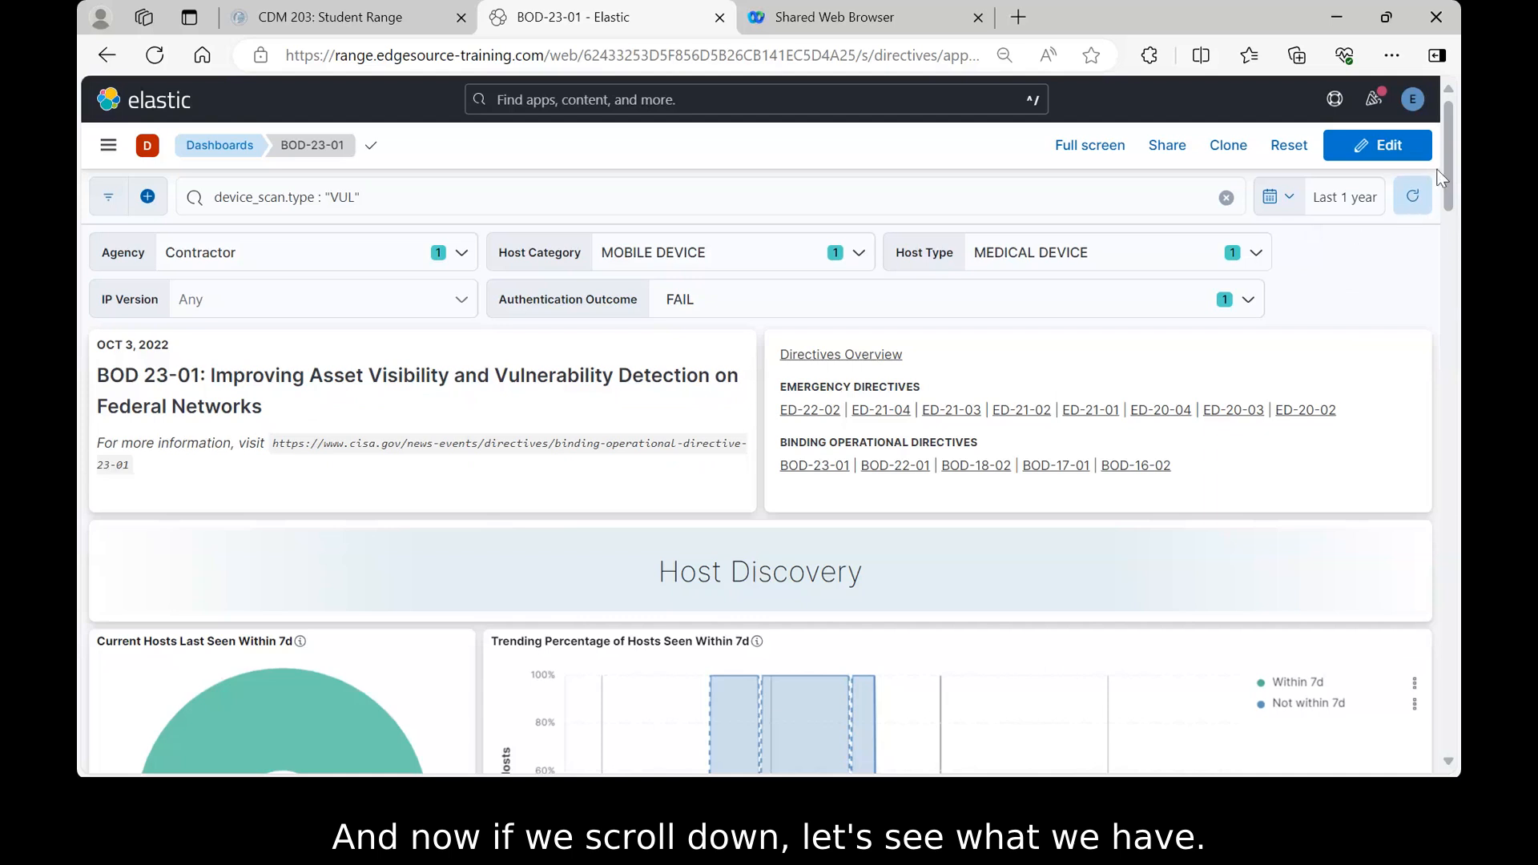
- Scroll down to the Hosts and Scans tables showing 5 hosts and 9 VUL scans
mouse_move(1447, 144)
left_mouse_down()
mouse_move(1438, 473)
mouse_move(1412, 631)
left_mouse_up()
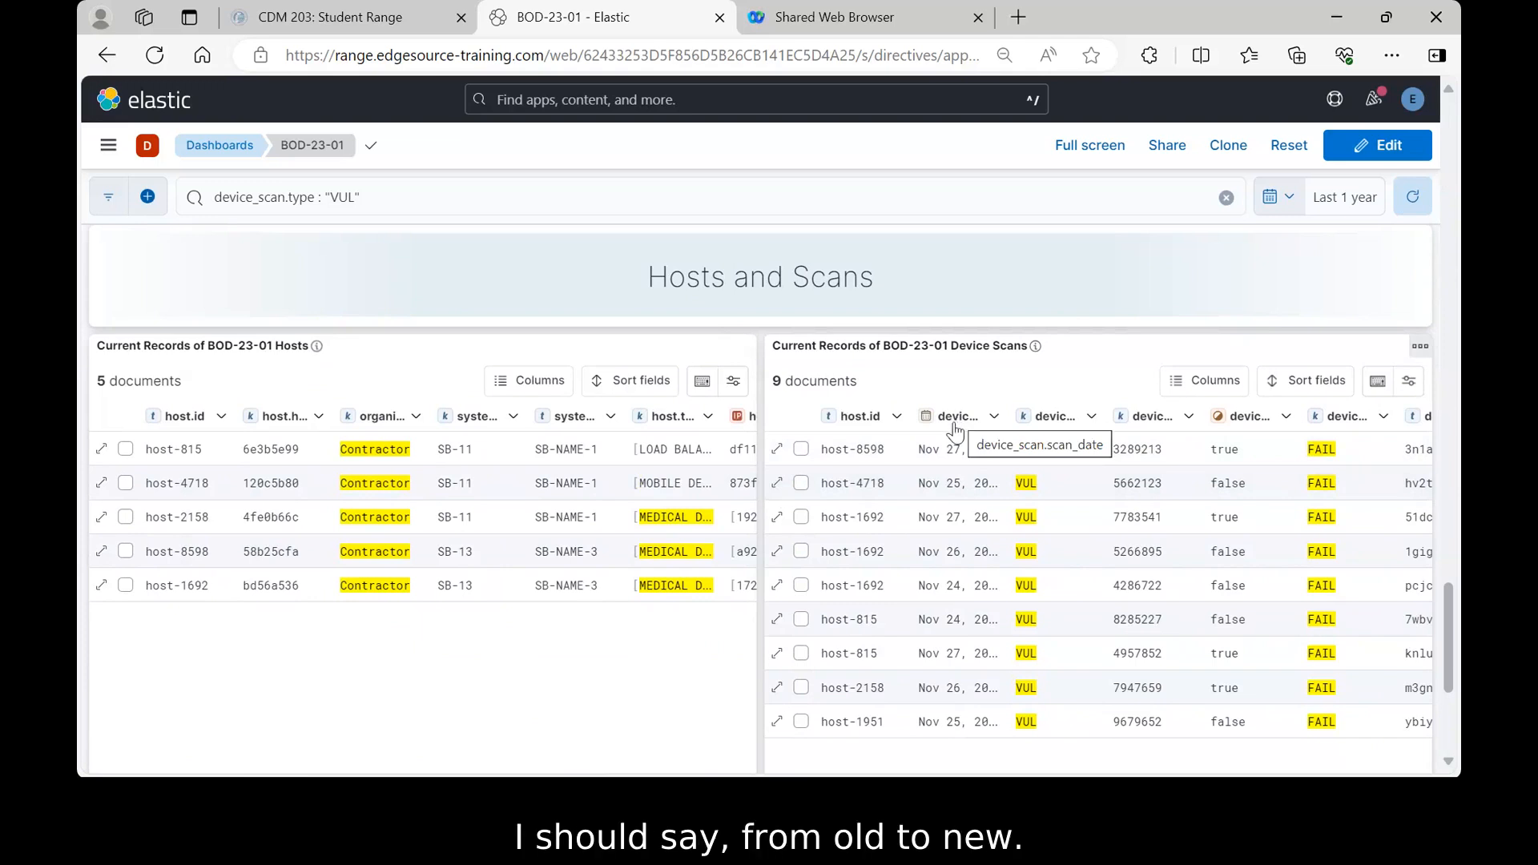
- Sort the Device Scans table by device_scan.scan_date, oldest first
left_click(994, 416)
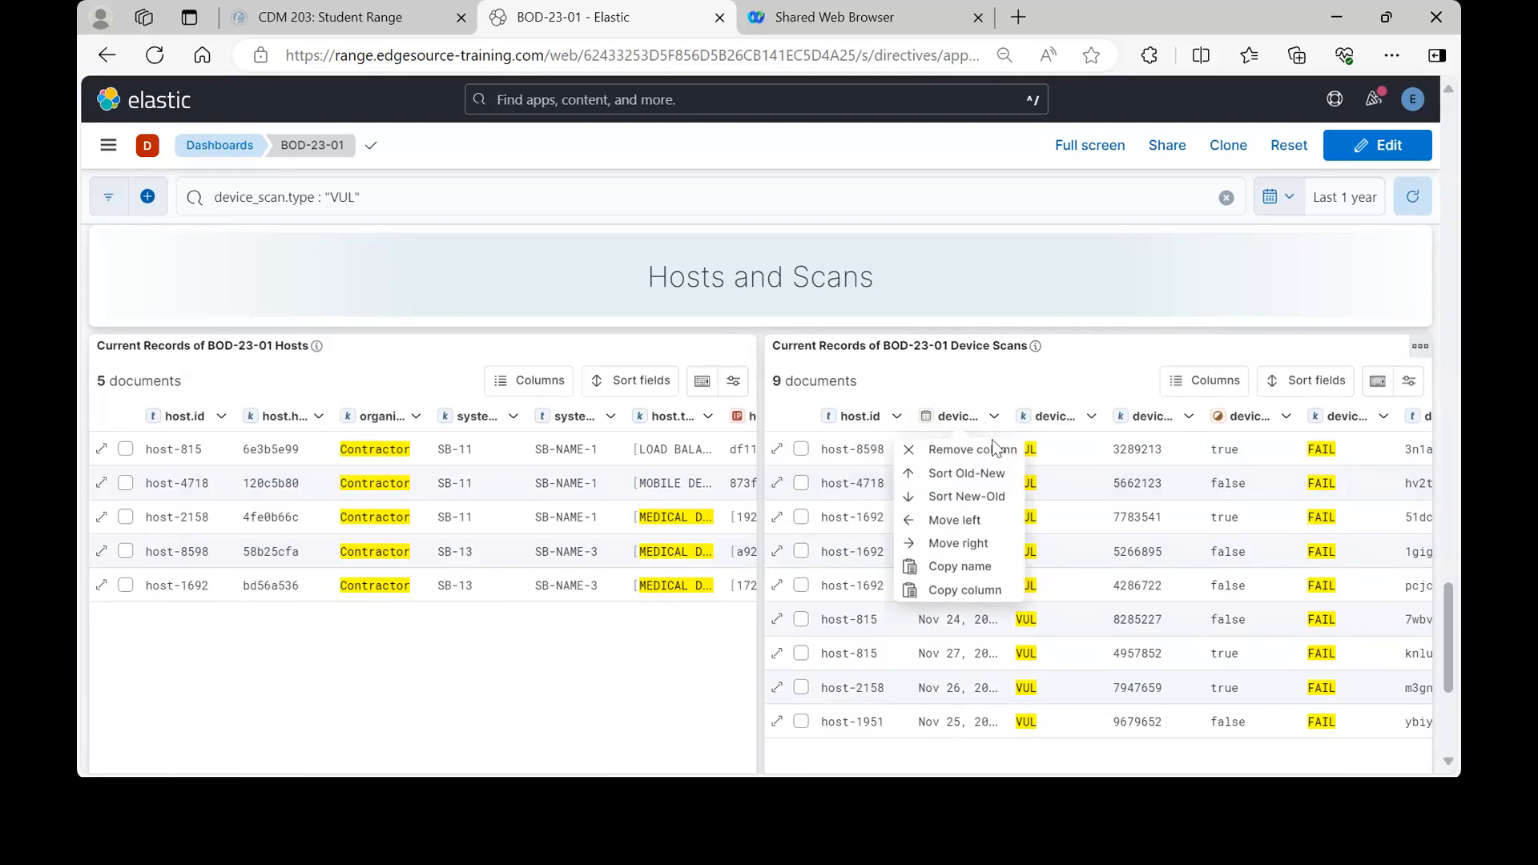
left_click(967, 475)
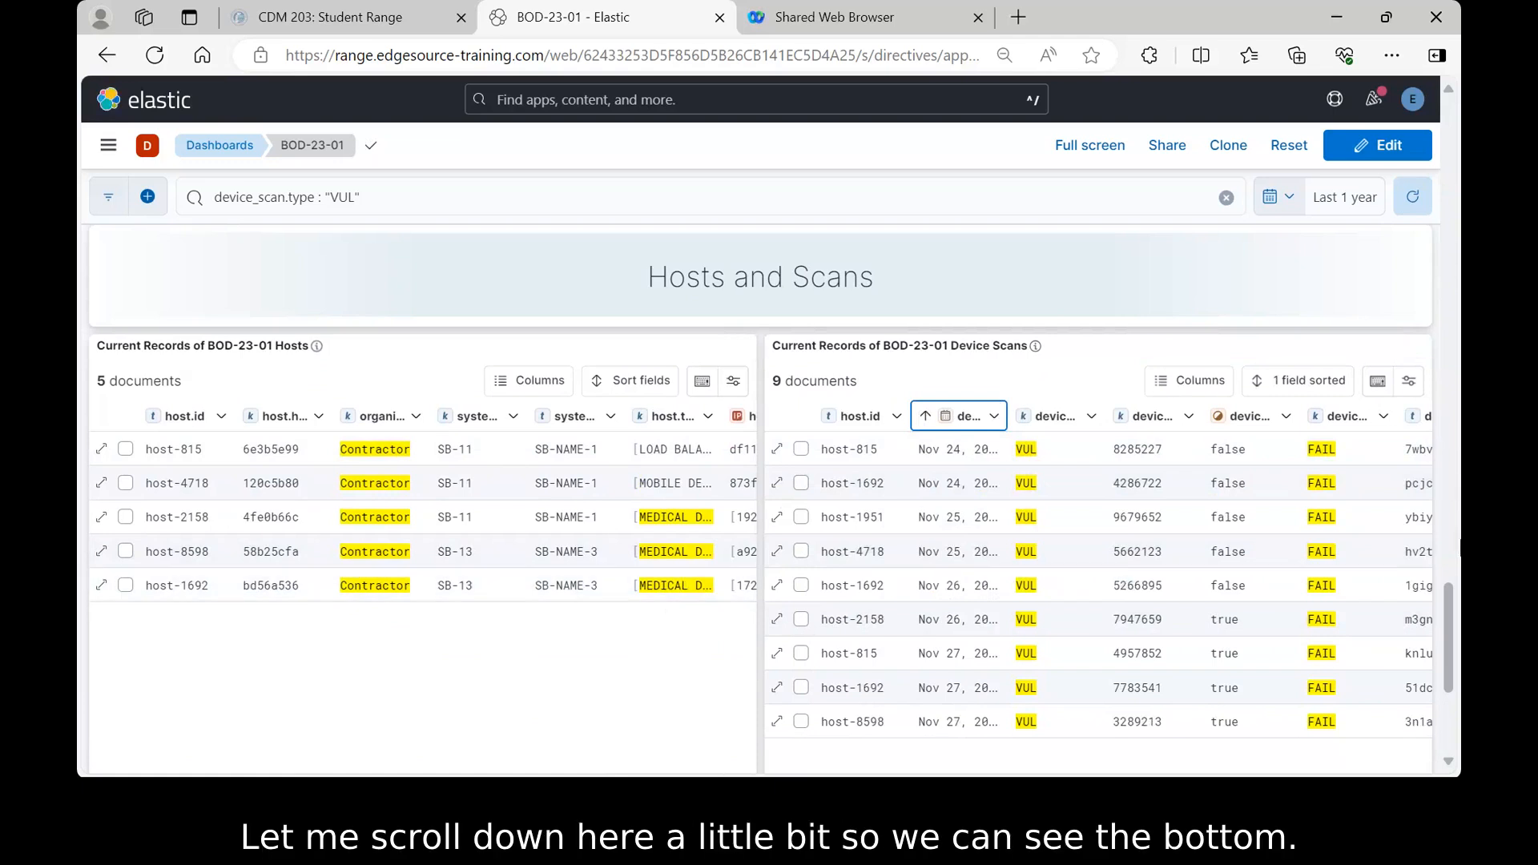
scroll(1453, 645, "down", 2)
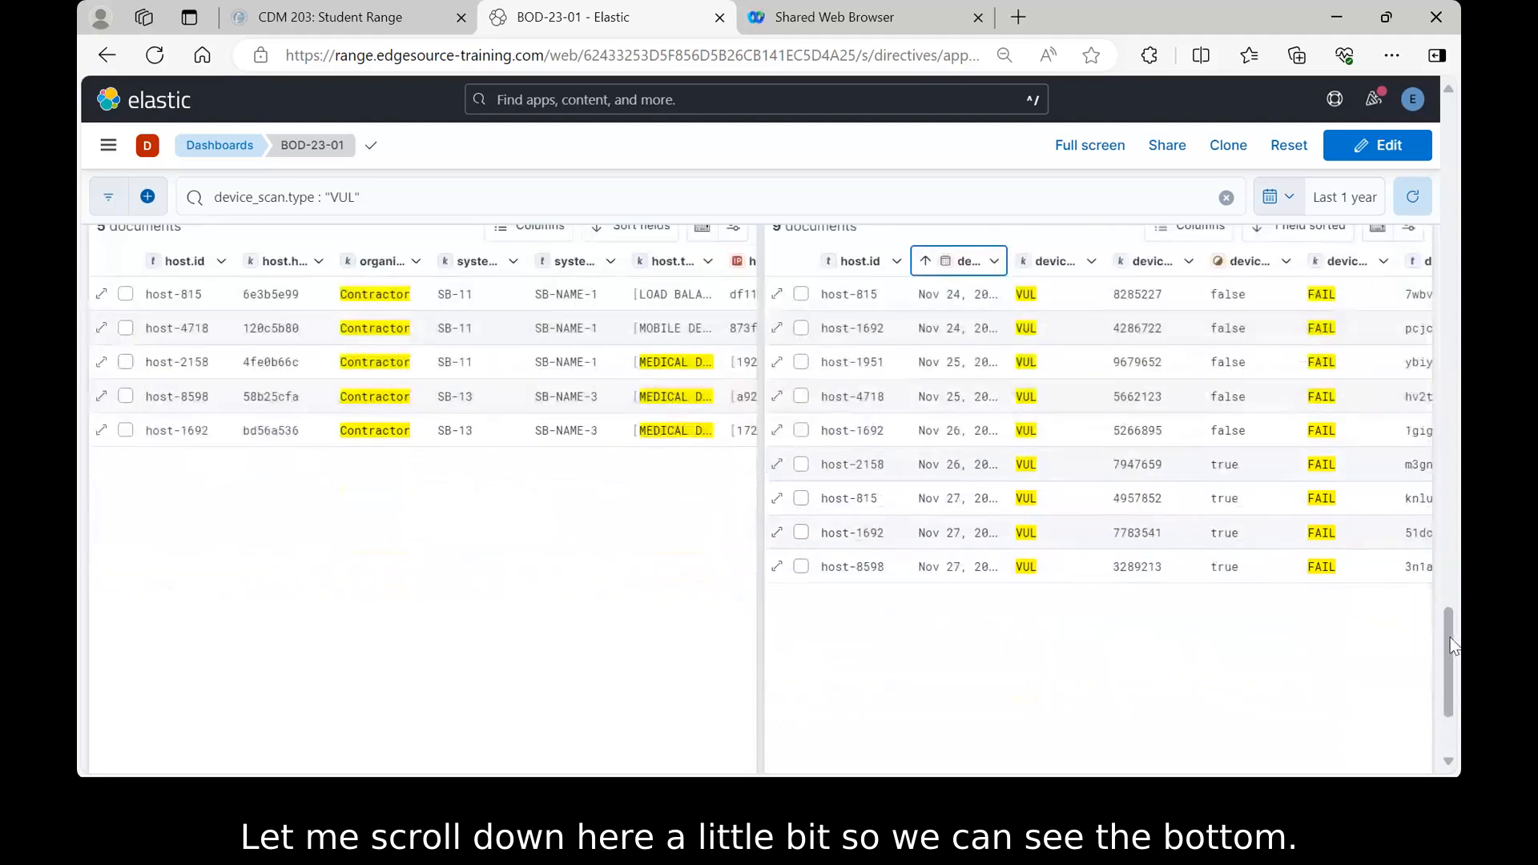
- Scroll the Hosts and Scans tables right to show later columns, including MOBILE DEVICE category
left_click_drag(1453, 645, 1452, 677)
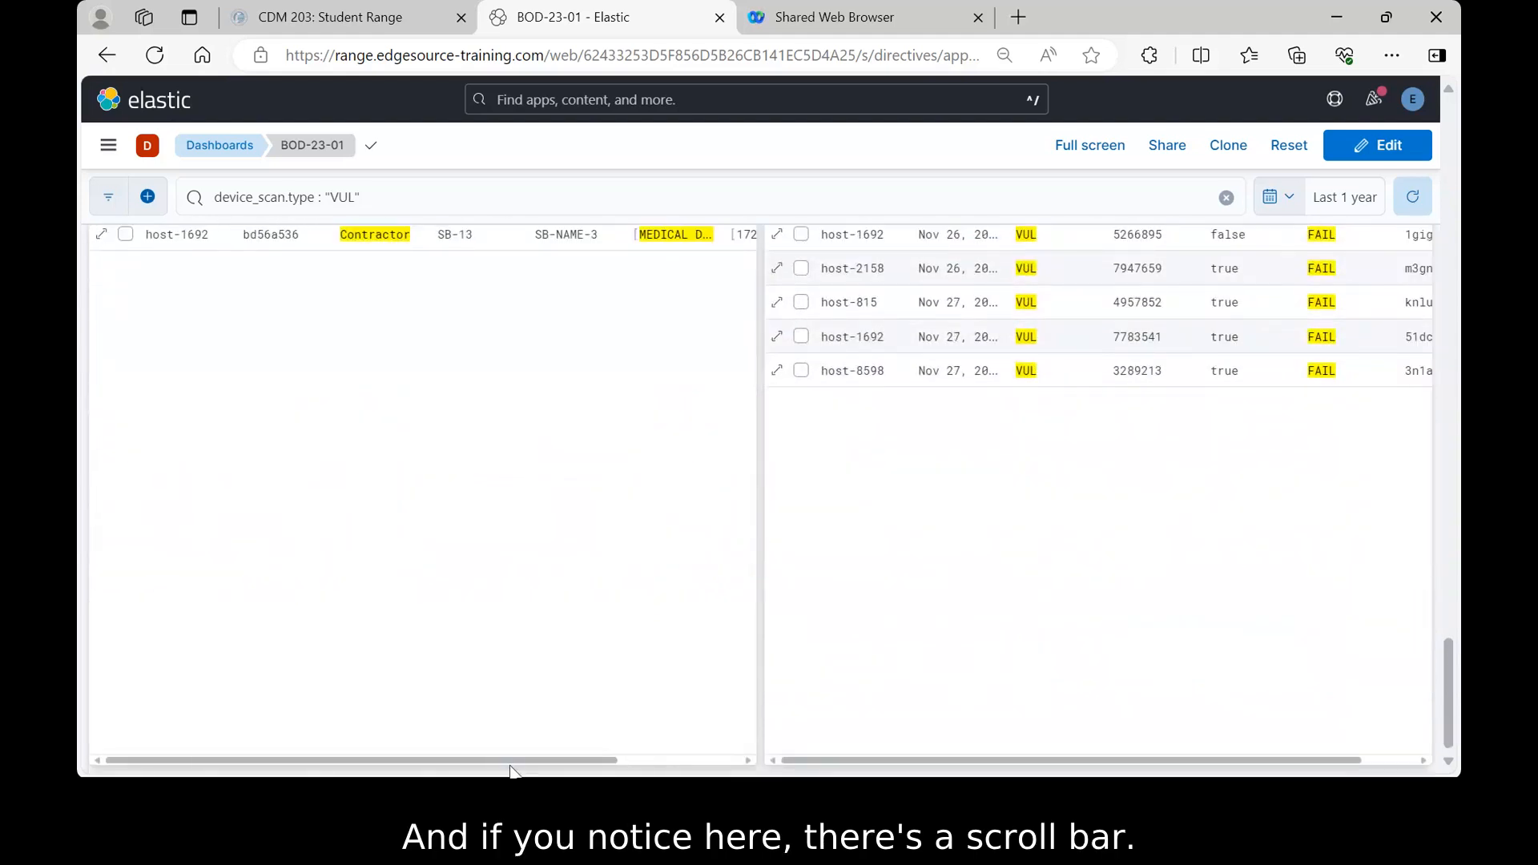
left_click_drag(513, 763, 677, 763)
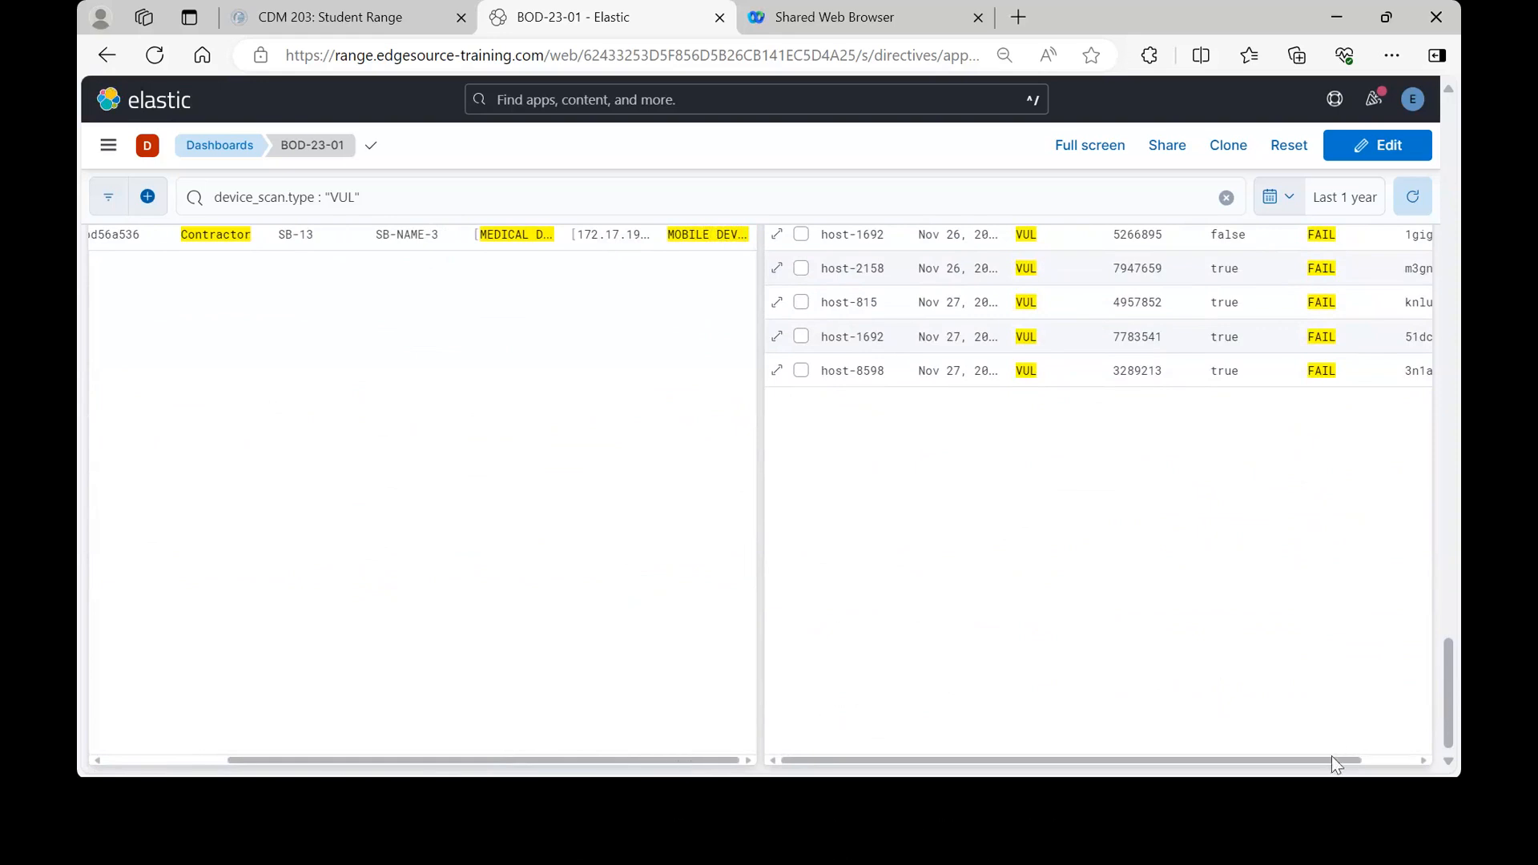
left_click_drag(1330, 761, 1389, 761)
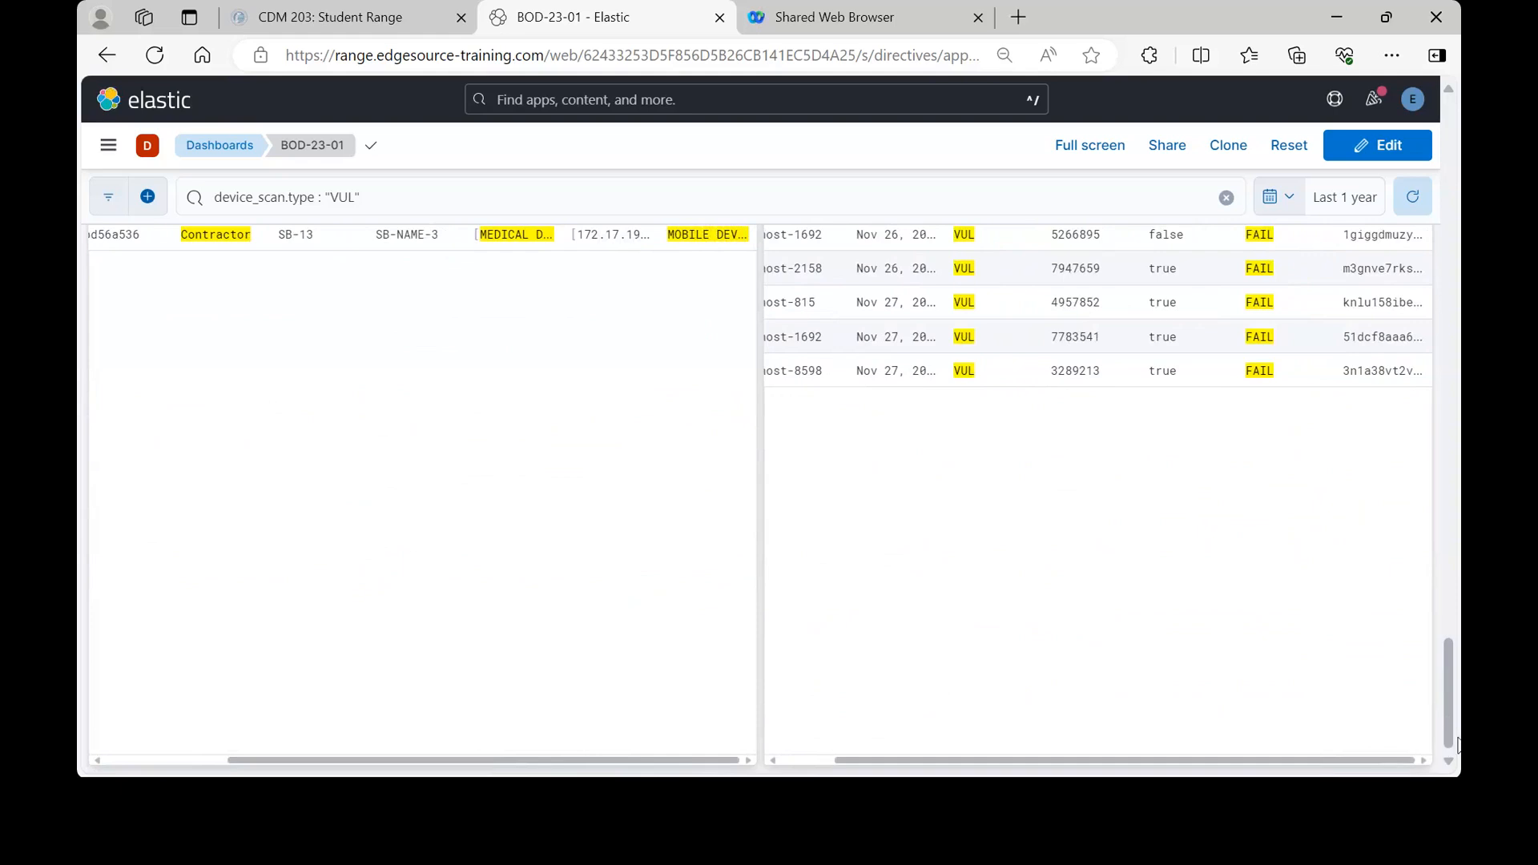
left_click_drag(1451, 732, 1447, 681)
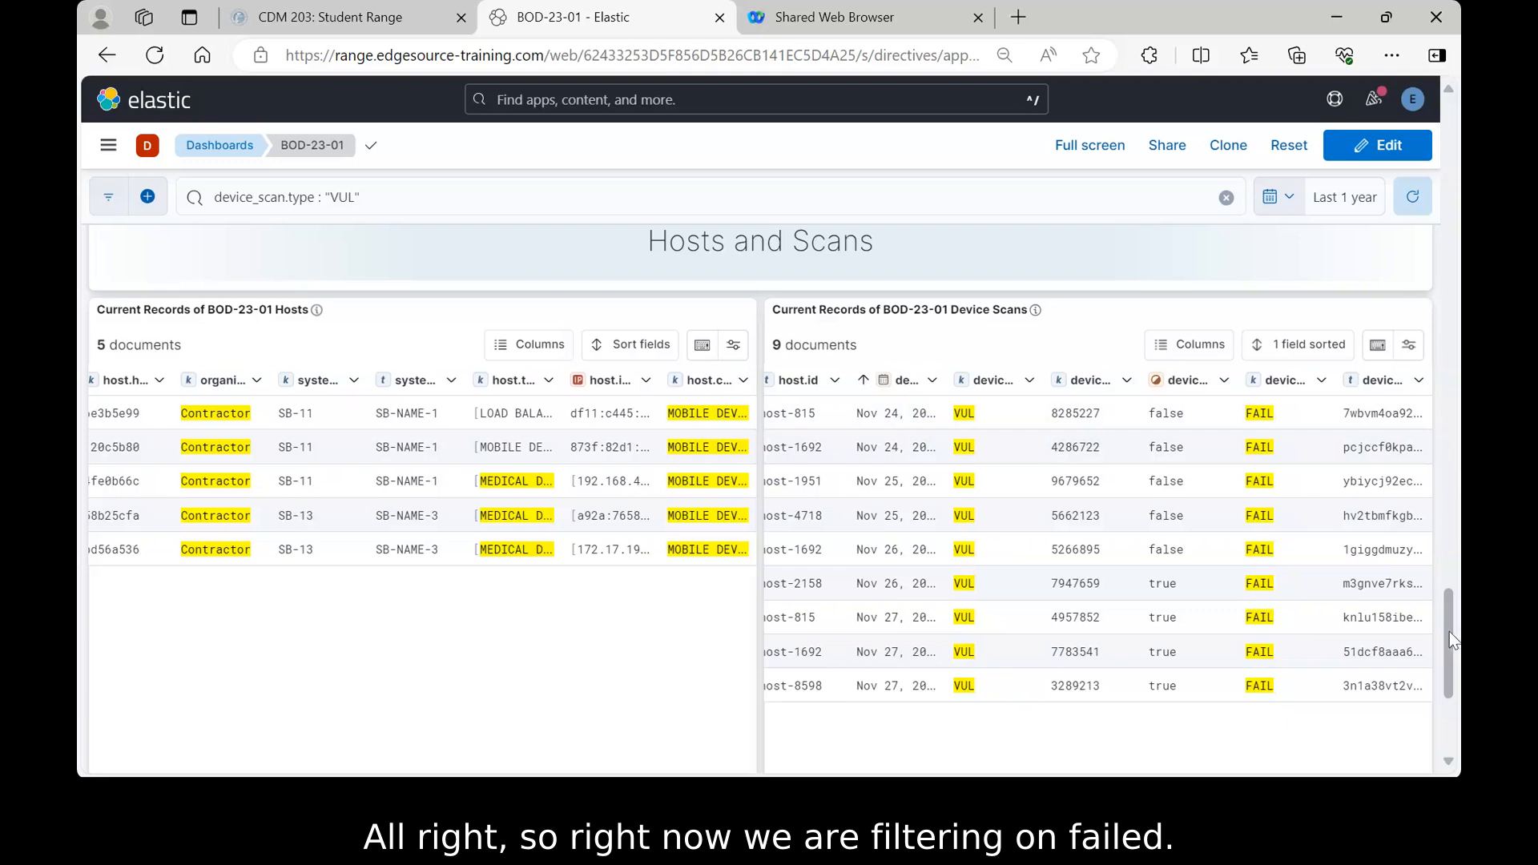
- Set the Authentication Outcome control to SUCCESS only, unchecking FAIL
left_click_drag(1448, 650, 1460, 148)
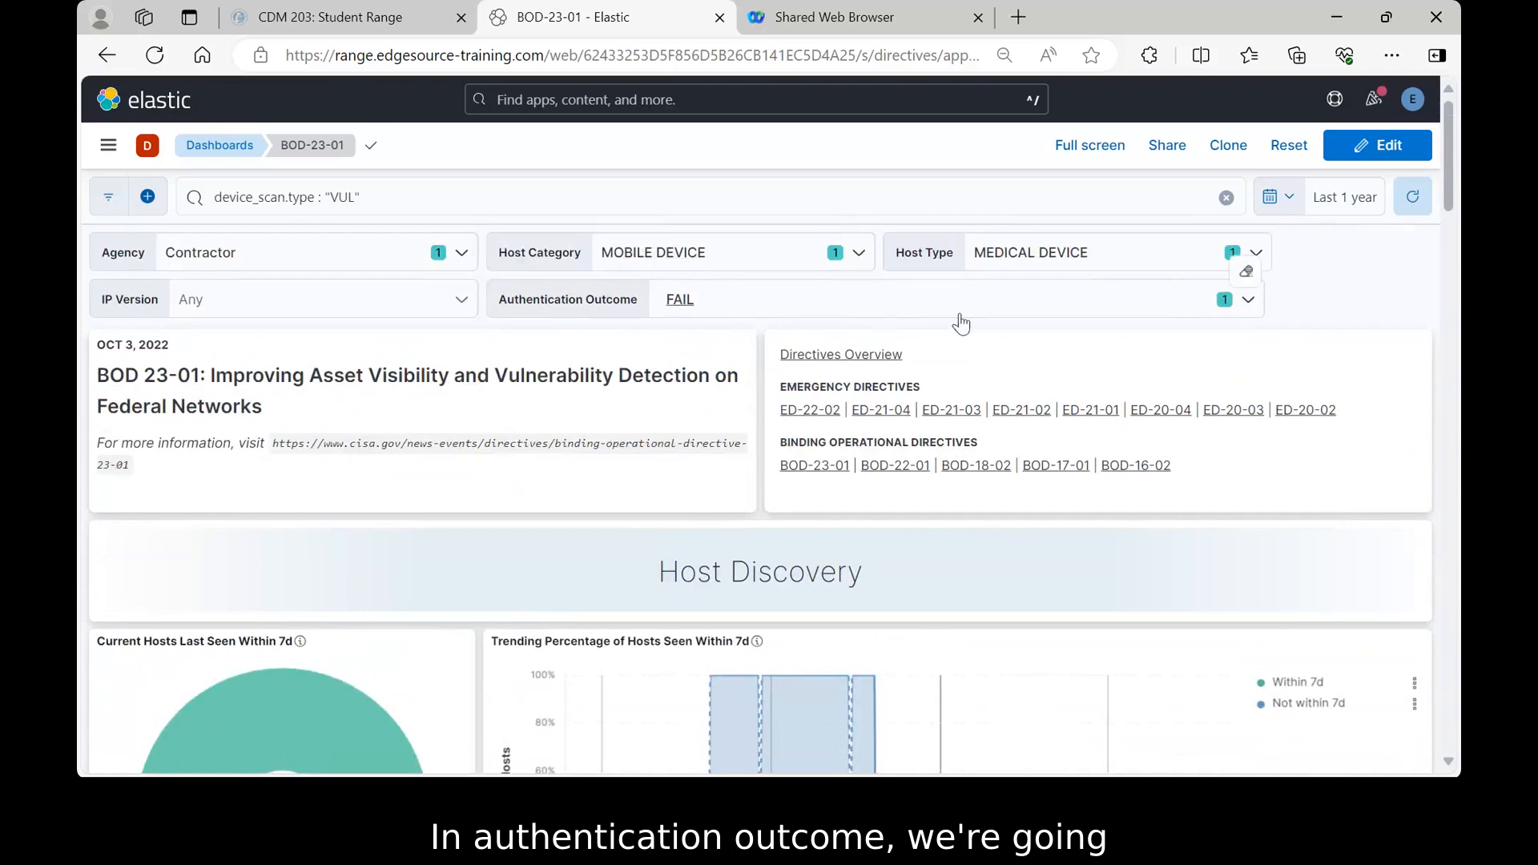
left_click(1249, 302)
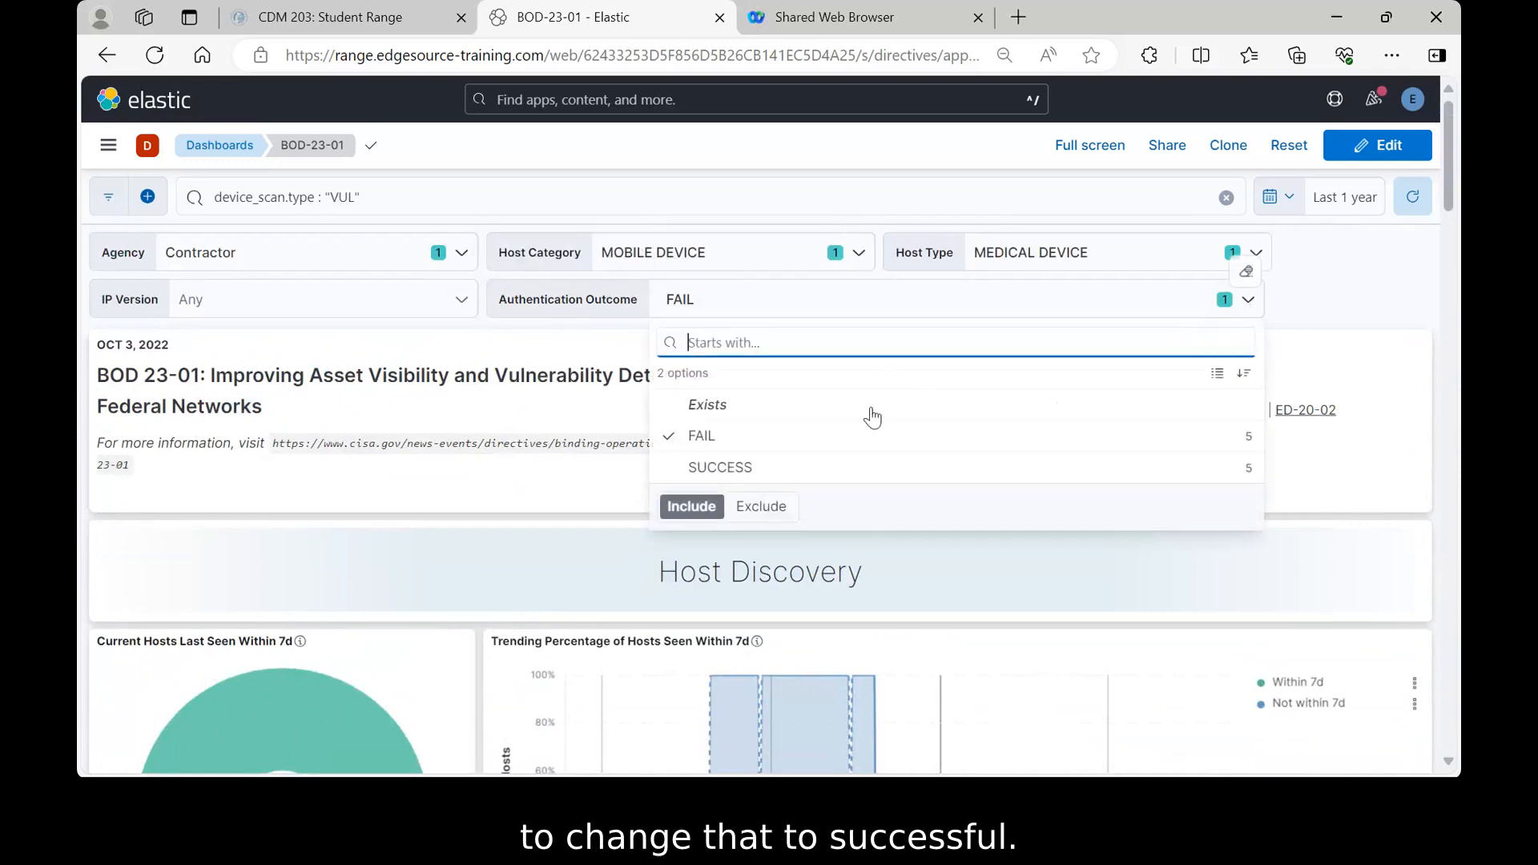
left_click(700, 473)
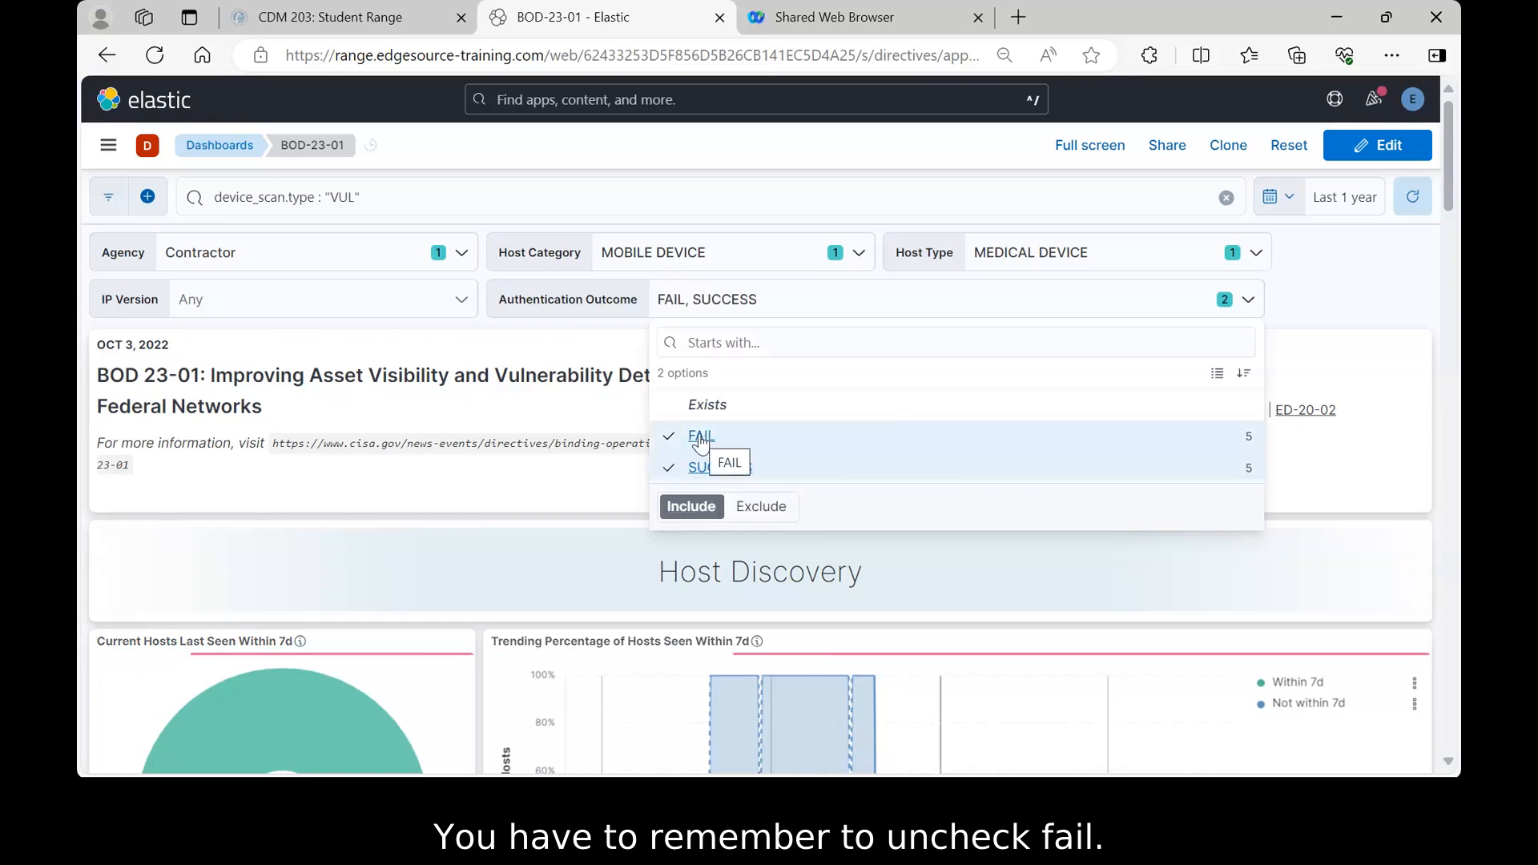
left_click(701, 439)
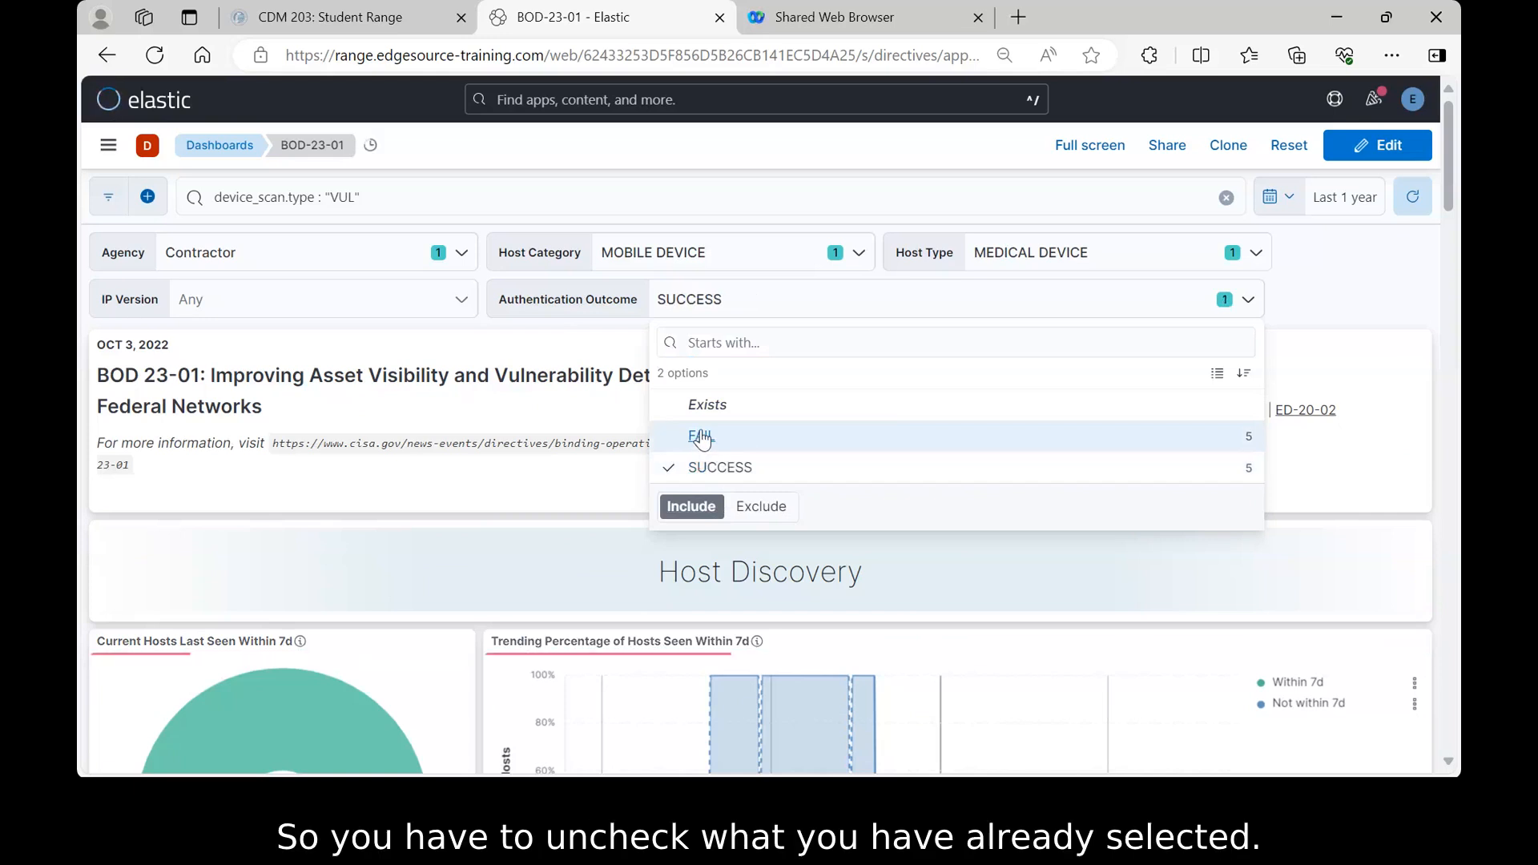
- Close the Authentication Outcome list, check the Device Scans table, then scroll back to the top
left_click(1283, 292)
left_click_drag(1450, 190, 1446, 456)
scroll(1446, 457, "down", 15)
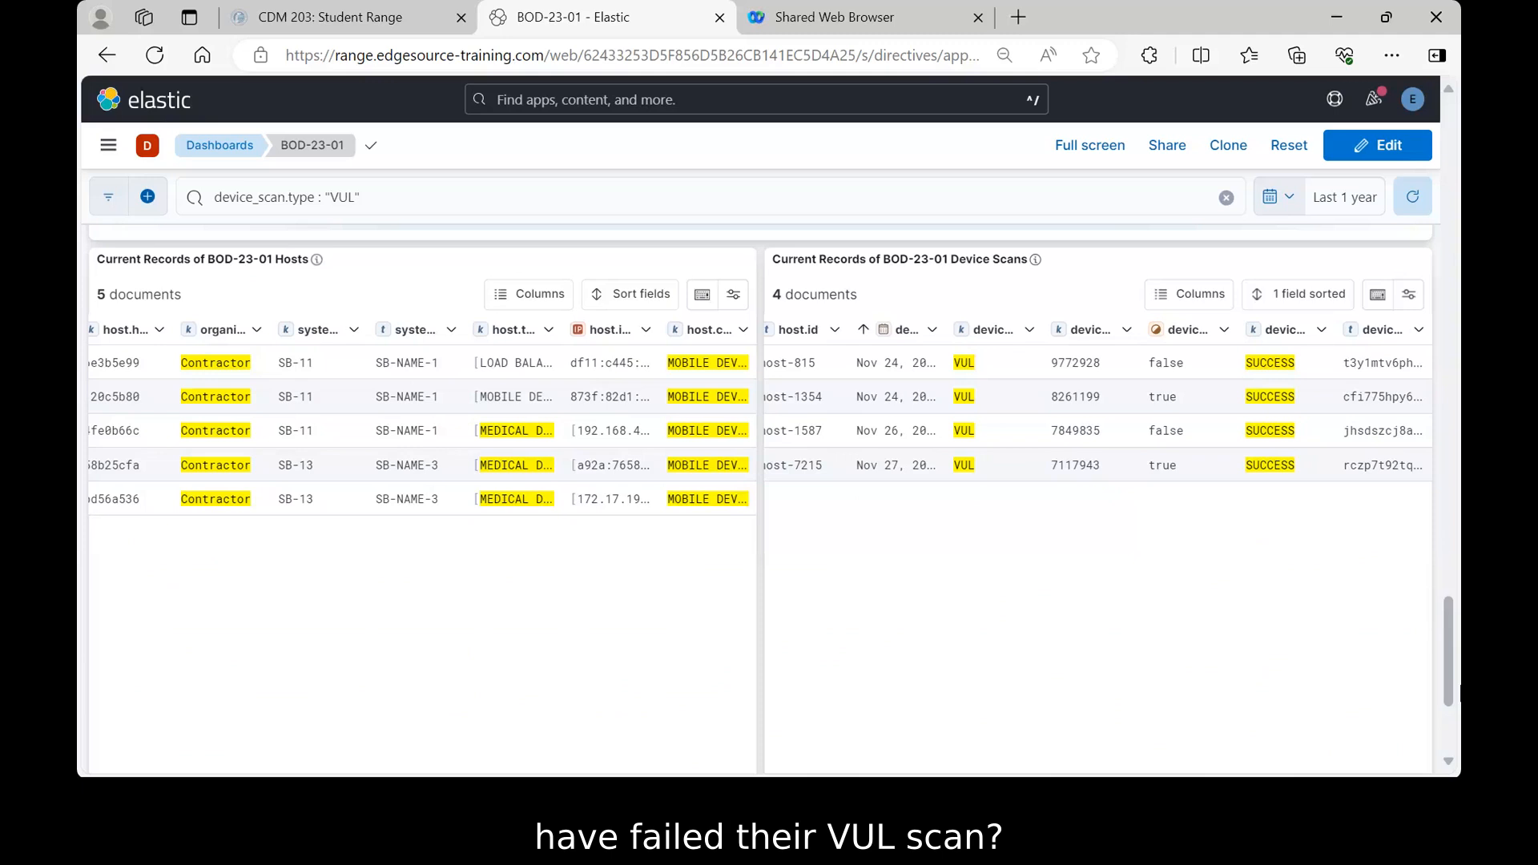
left_click_drag(1460, 690, 1460, 130)
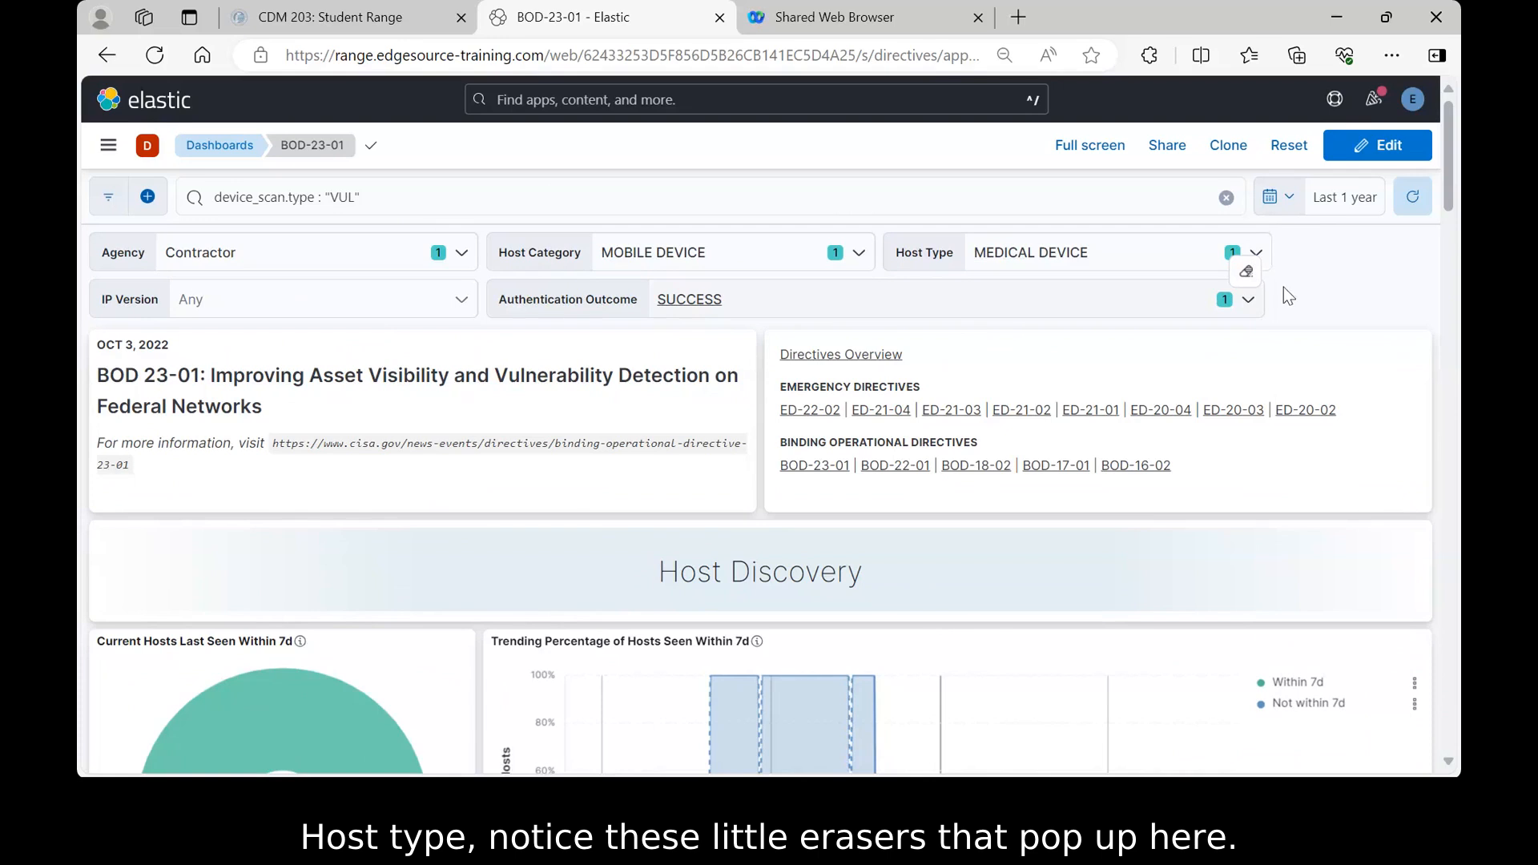
- Clear MEDICAL DEVICE from the Host Type control and select SMARTPHONE instead
left_click(1257, 255)
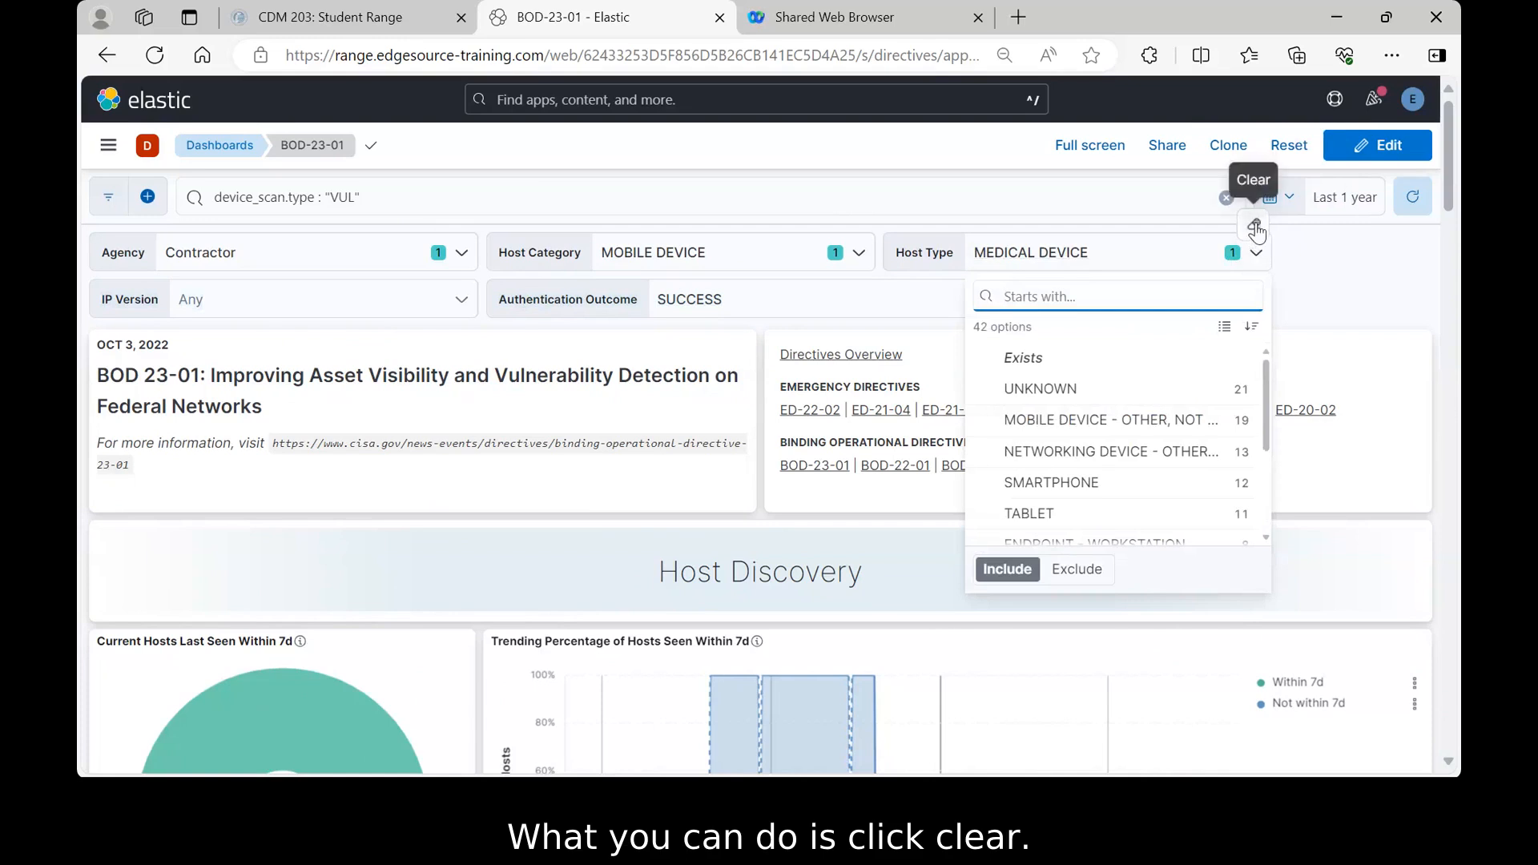
left_click(1255, 227)
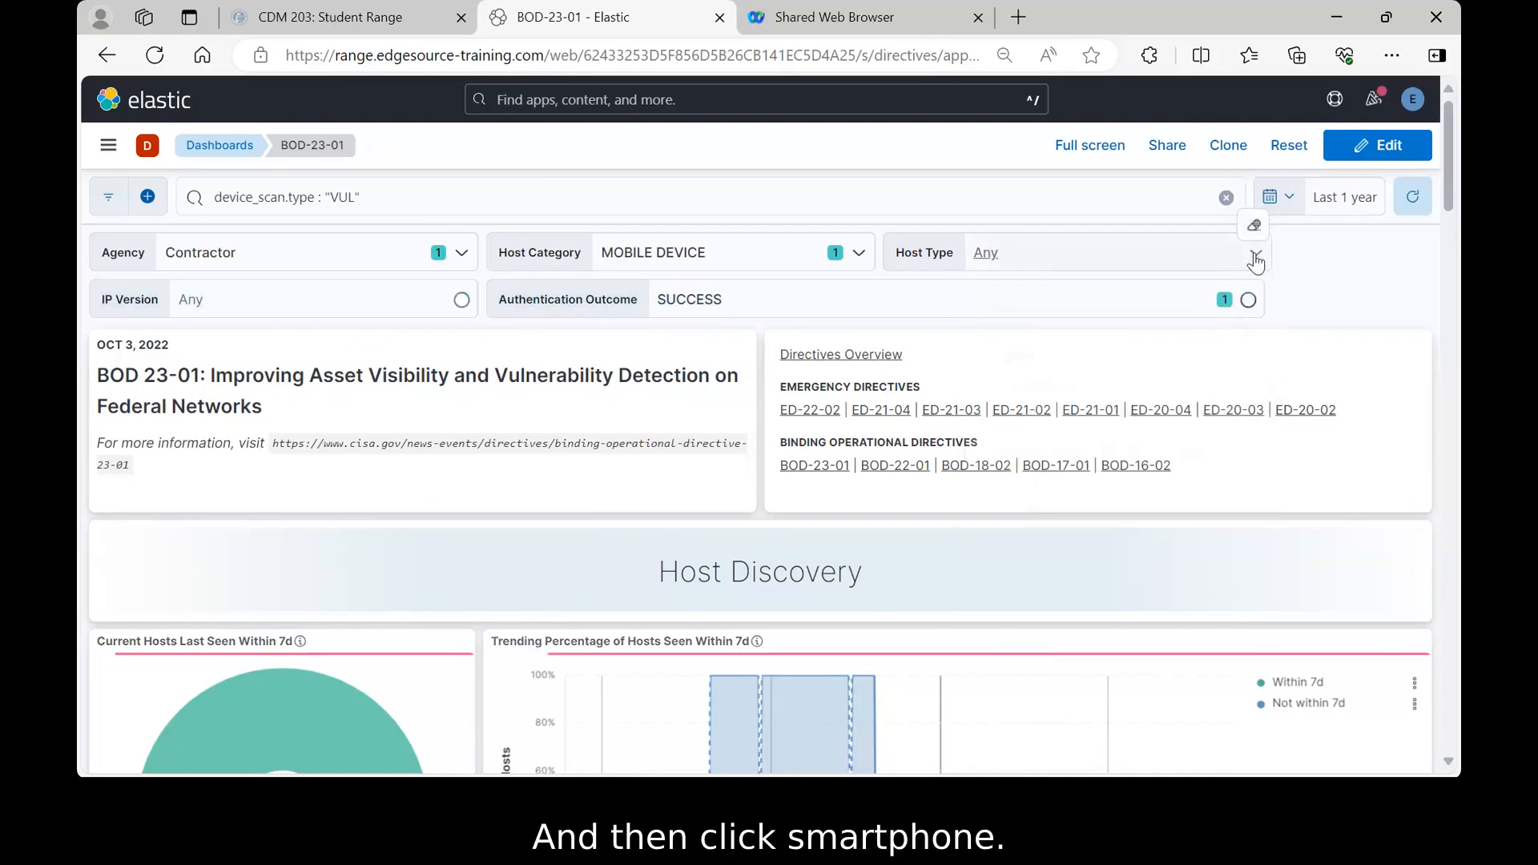
left_click(1256, 255)
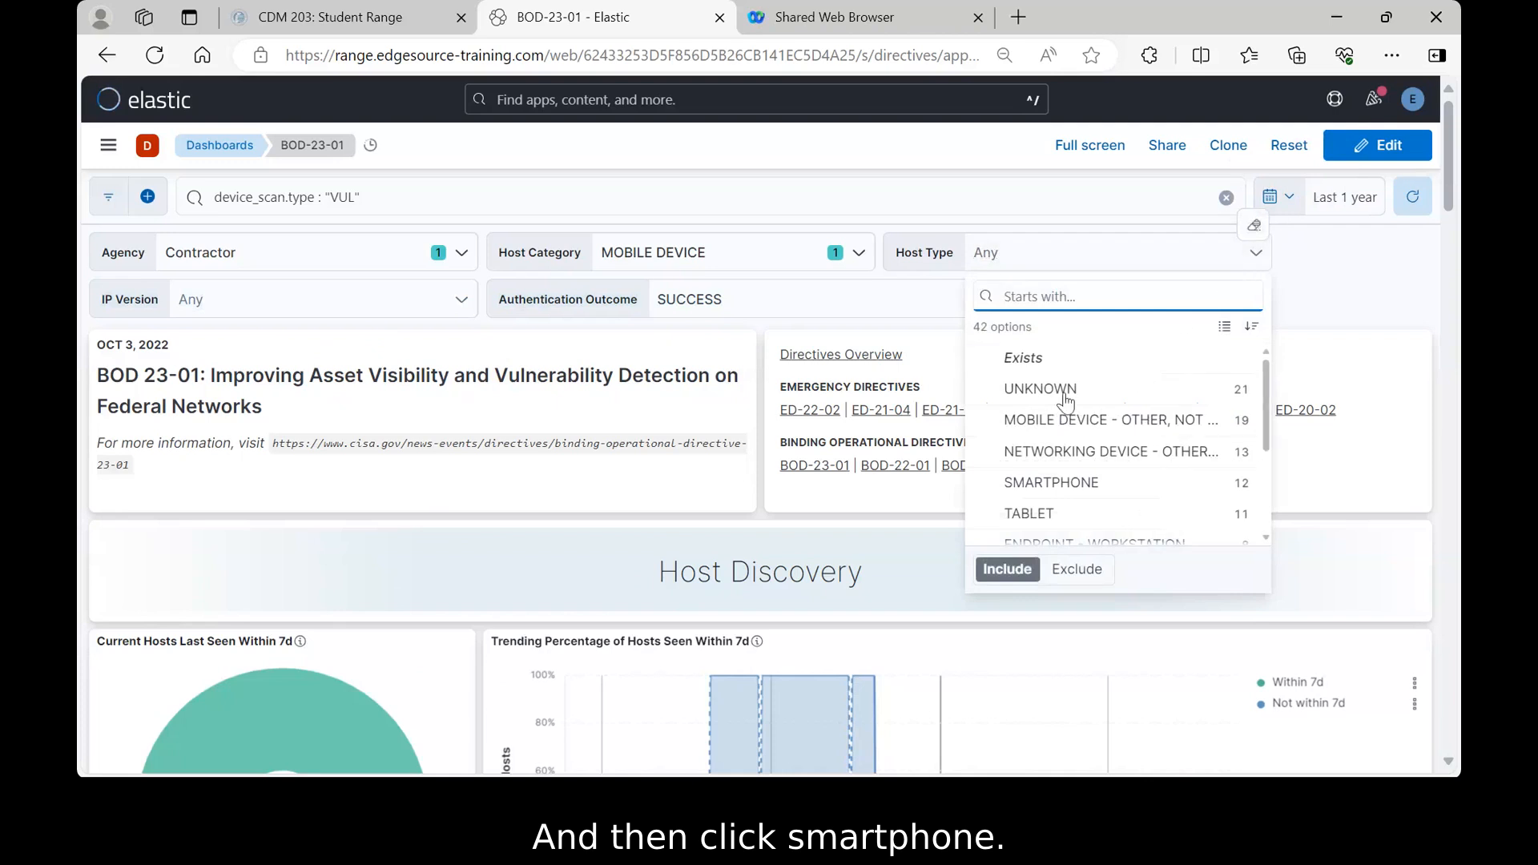
left_click(1045, 485)
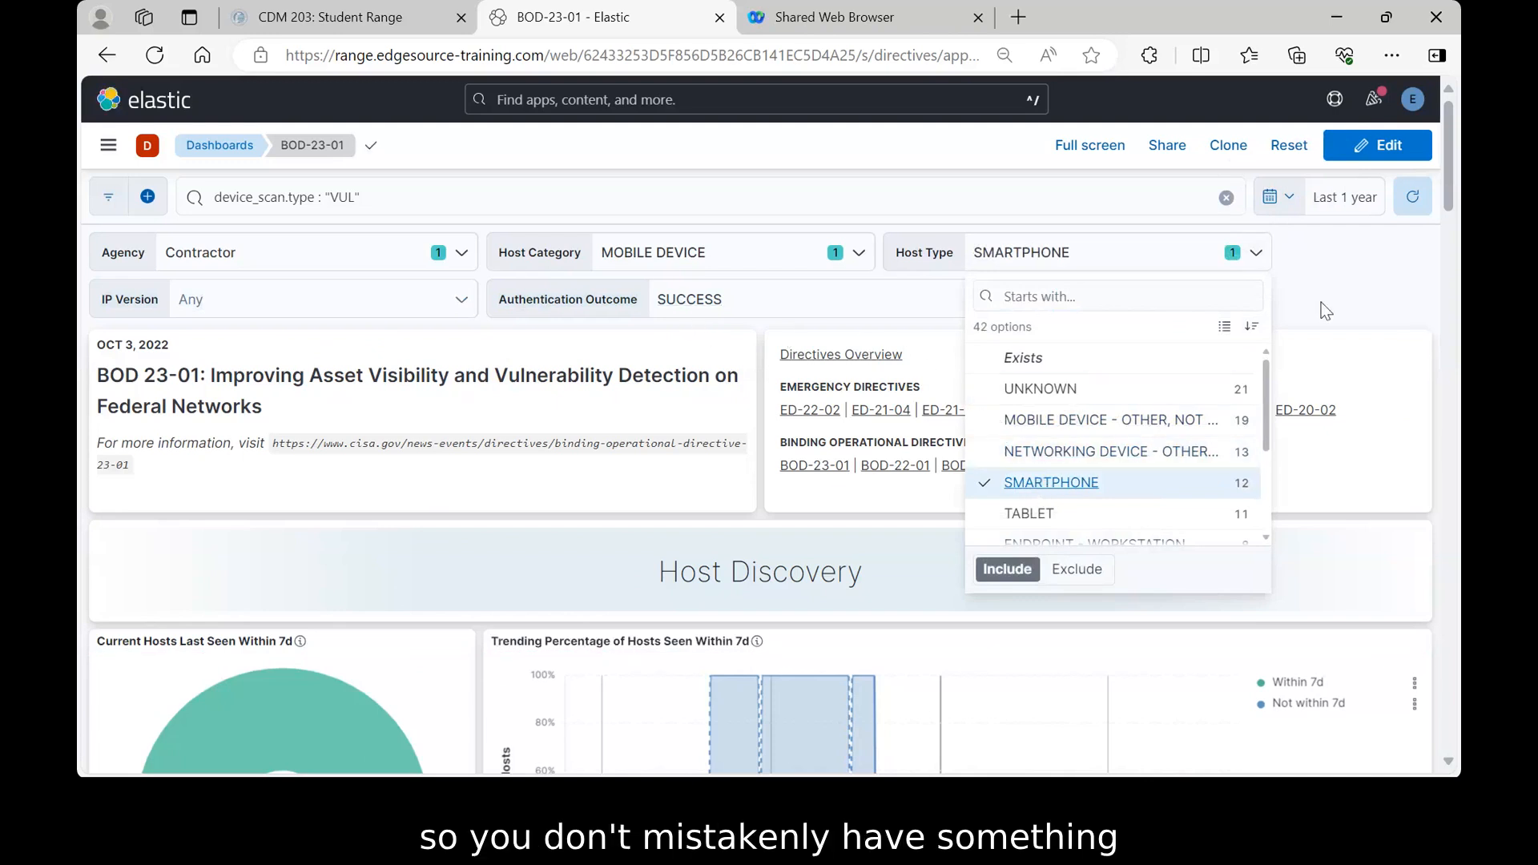
key("Escape")
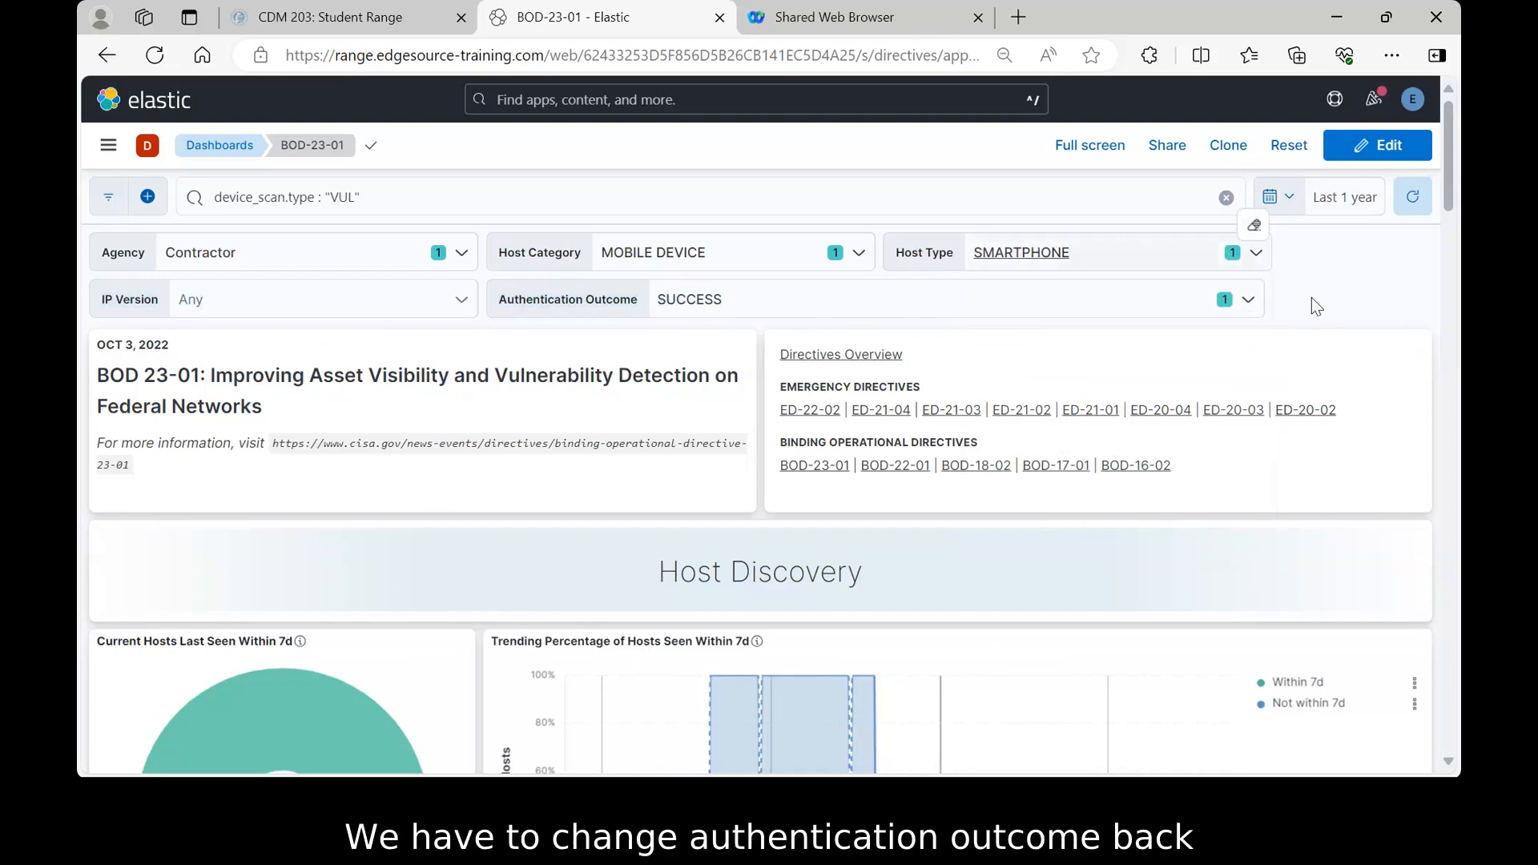
- In the Authentication Outcome control, check FAIL and uncheck SUCCESS
left_click(1248, 303)
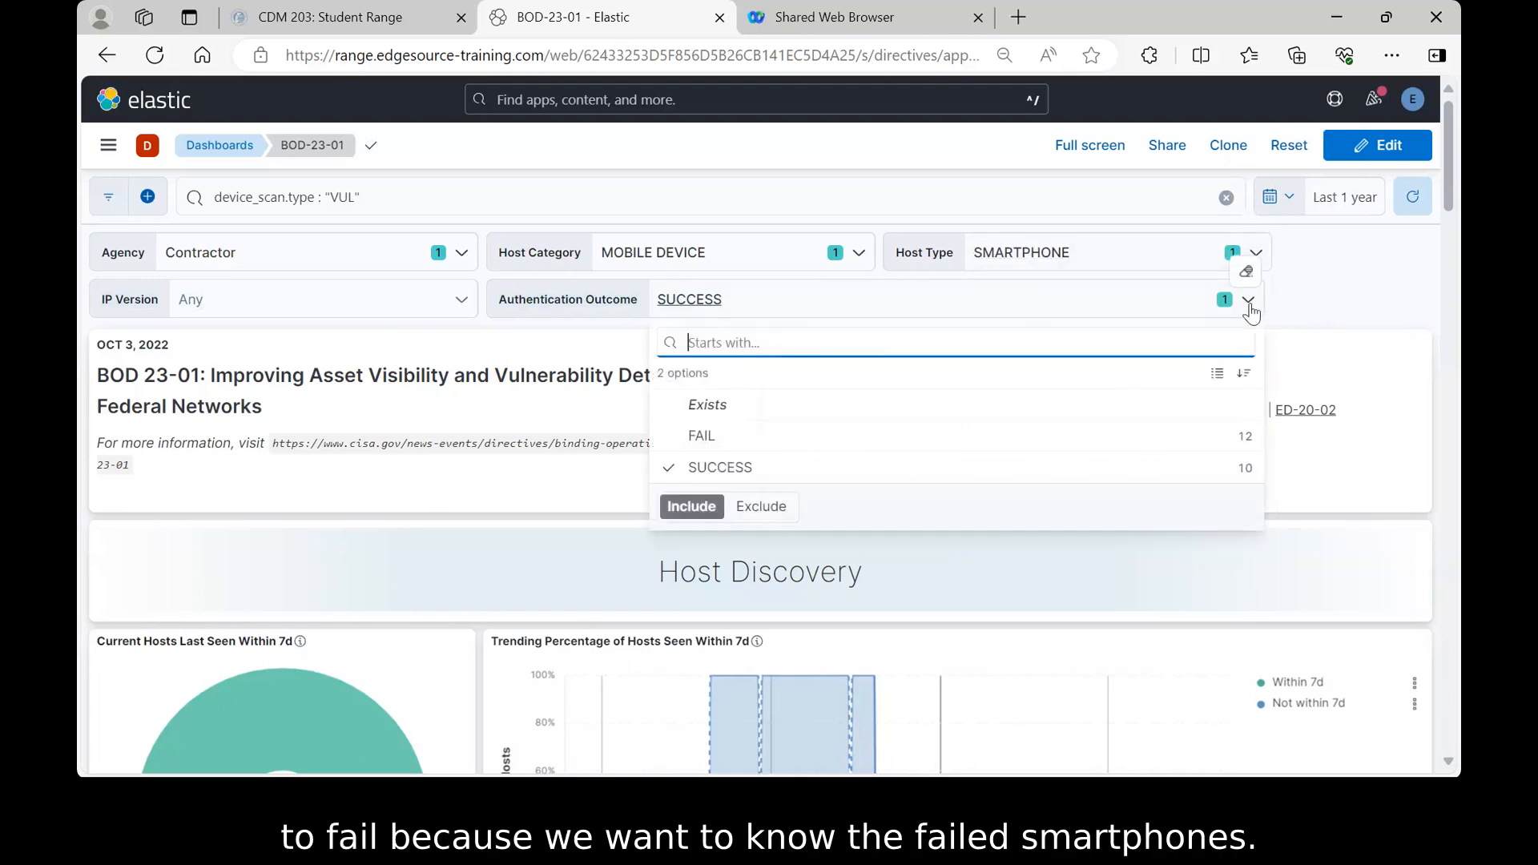
left_click(694, 442)
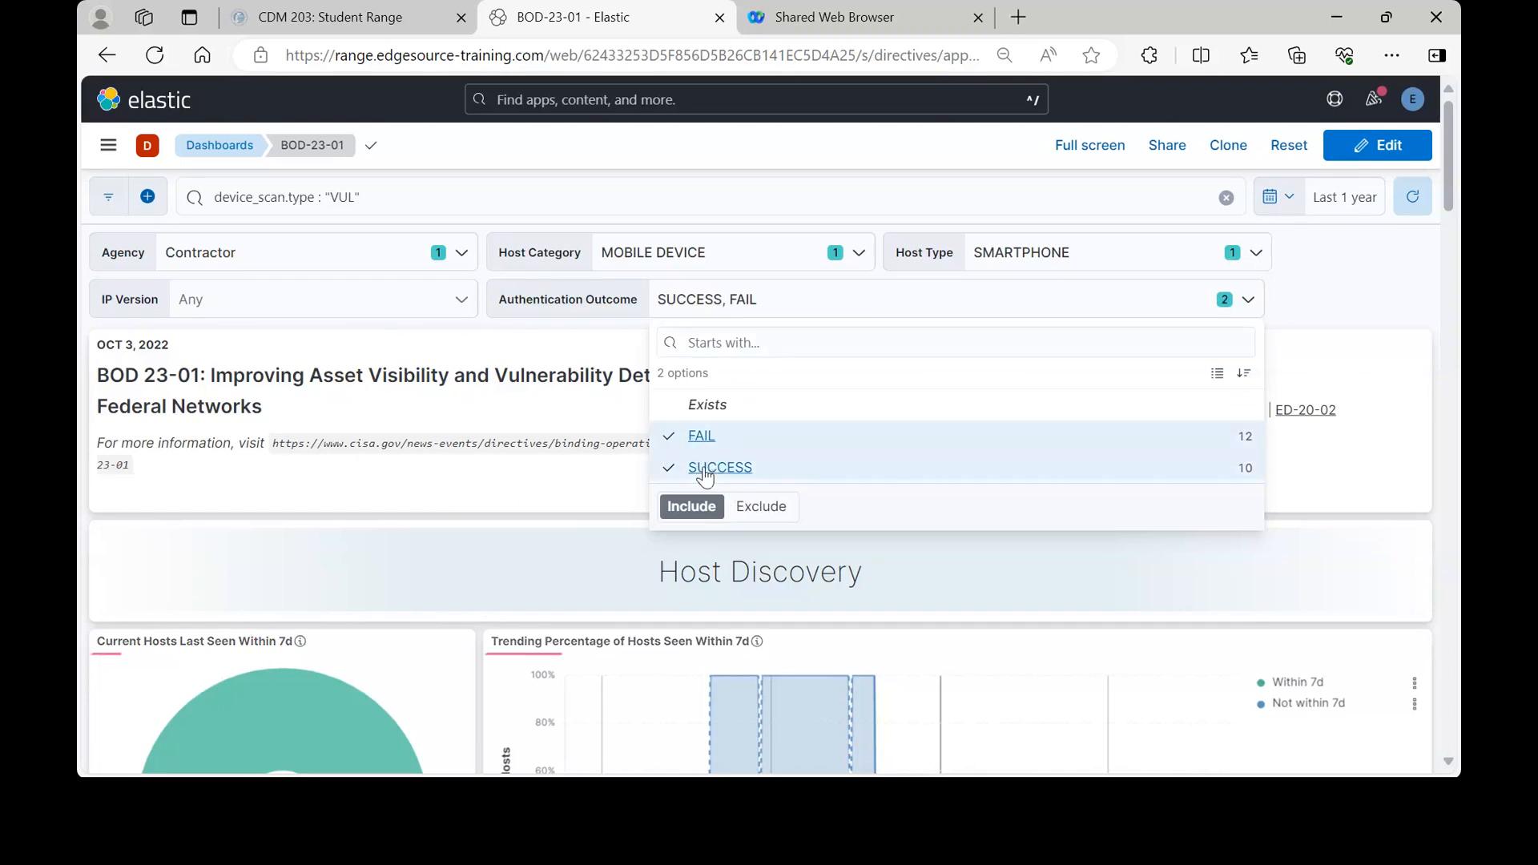
left_click(720, 467)
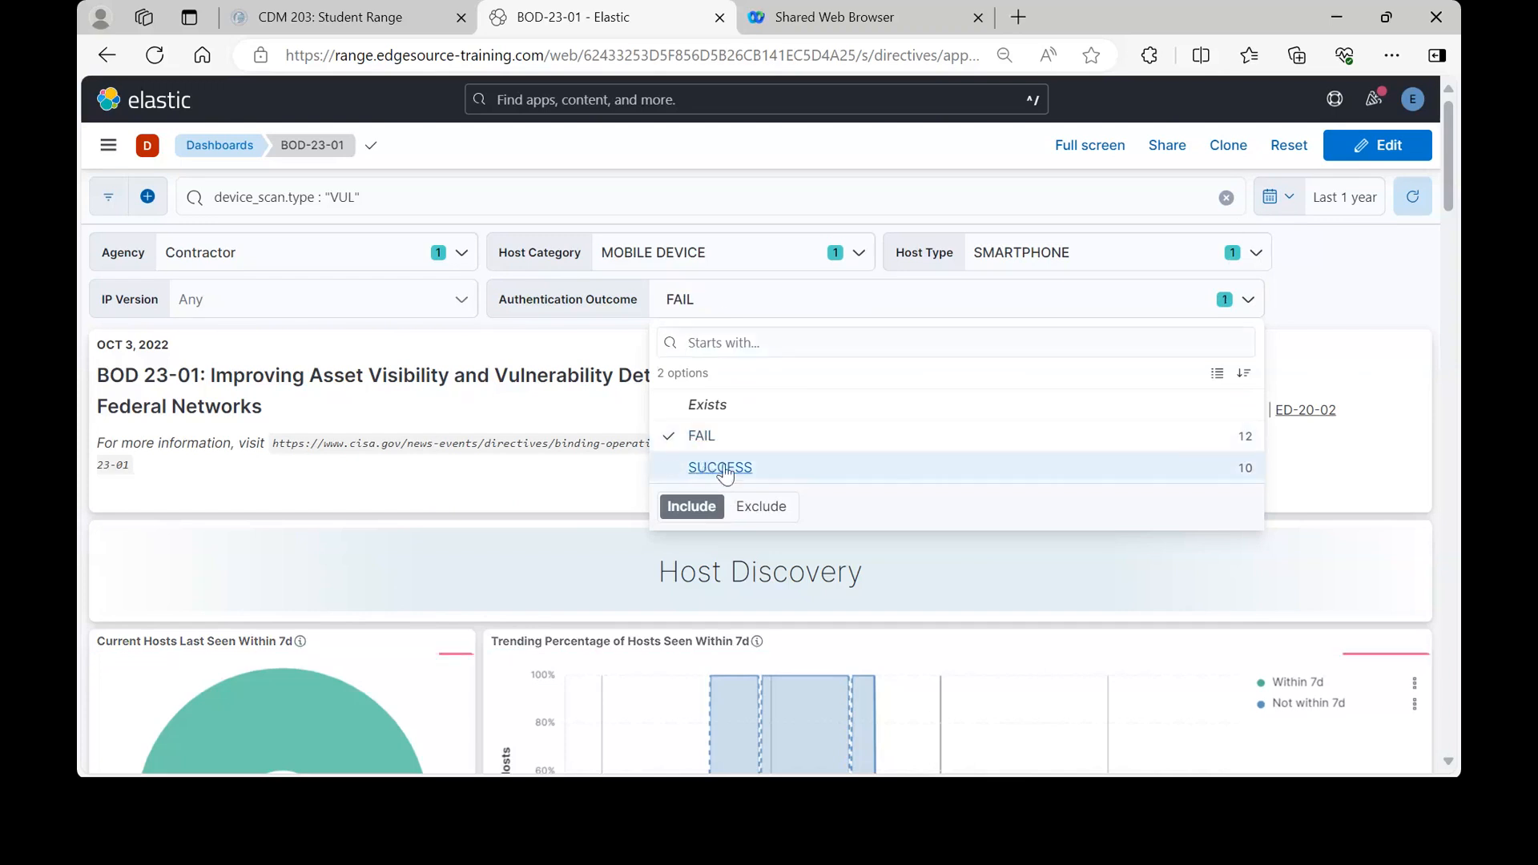
left_click(1305, 294)
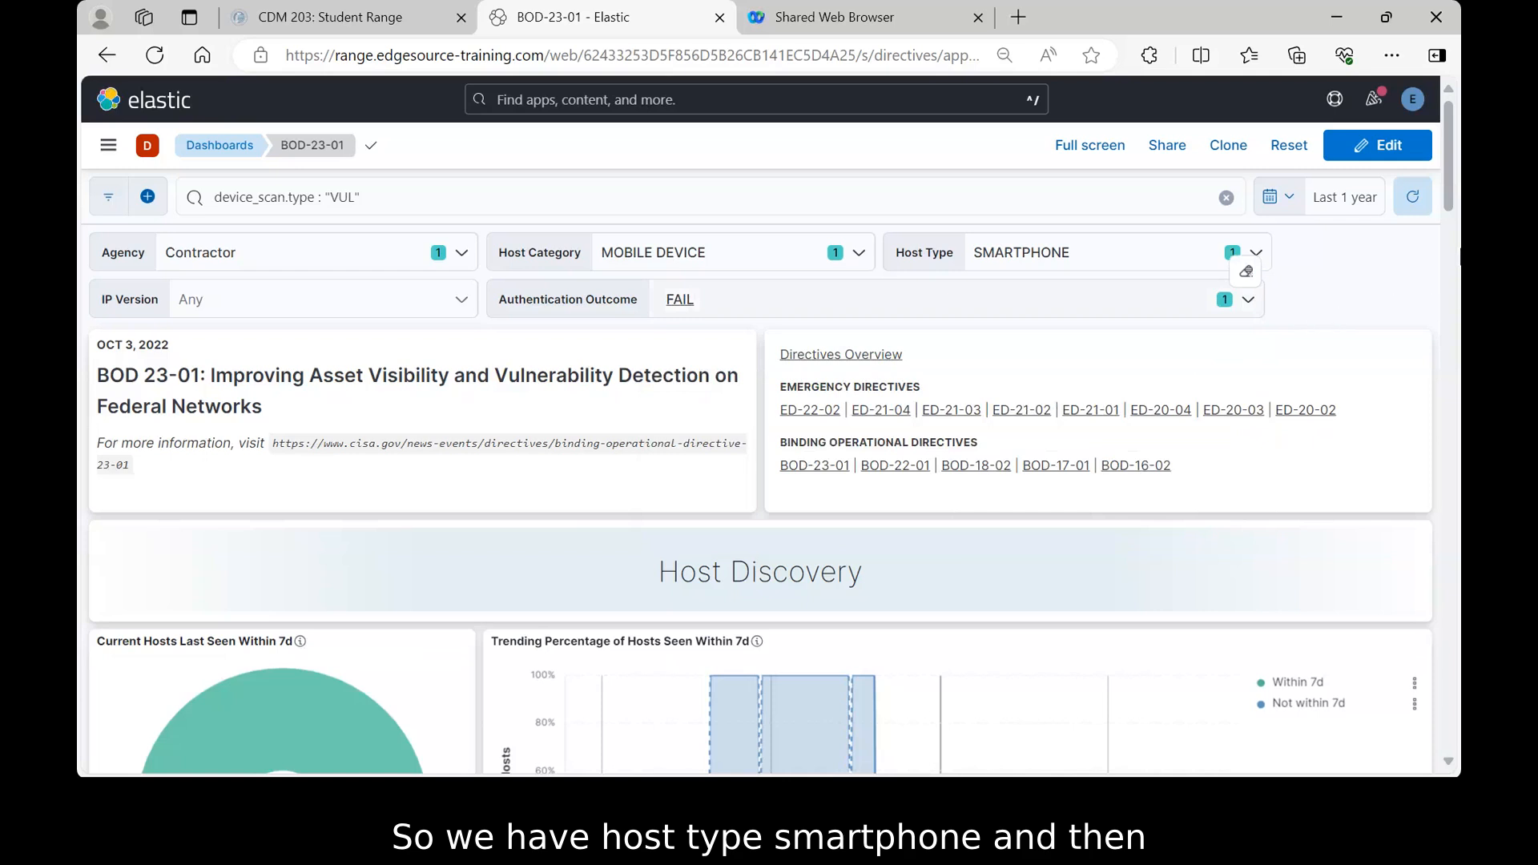
- Scroll down to the Hosts table (12 Contractor smartphones) and Device Scans table (9 failed VUL scans)
left_click_drag(1449, 186, 1455, 698)
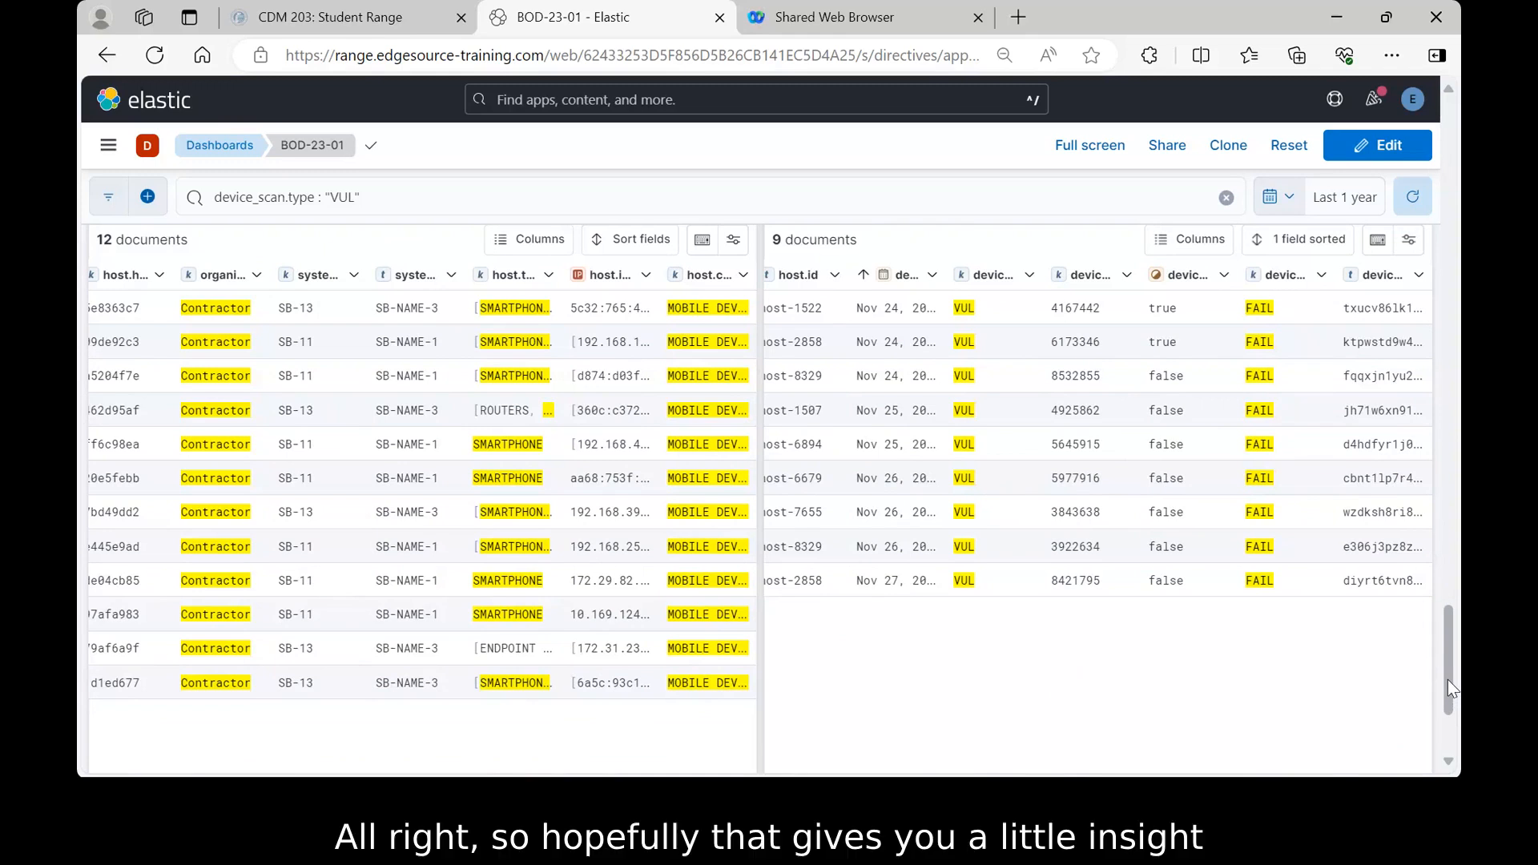
left_click_drag(1448, 680, 1449, 670)
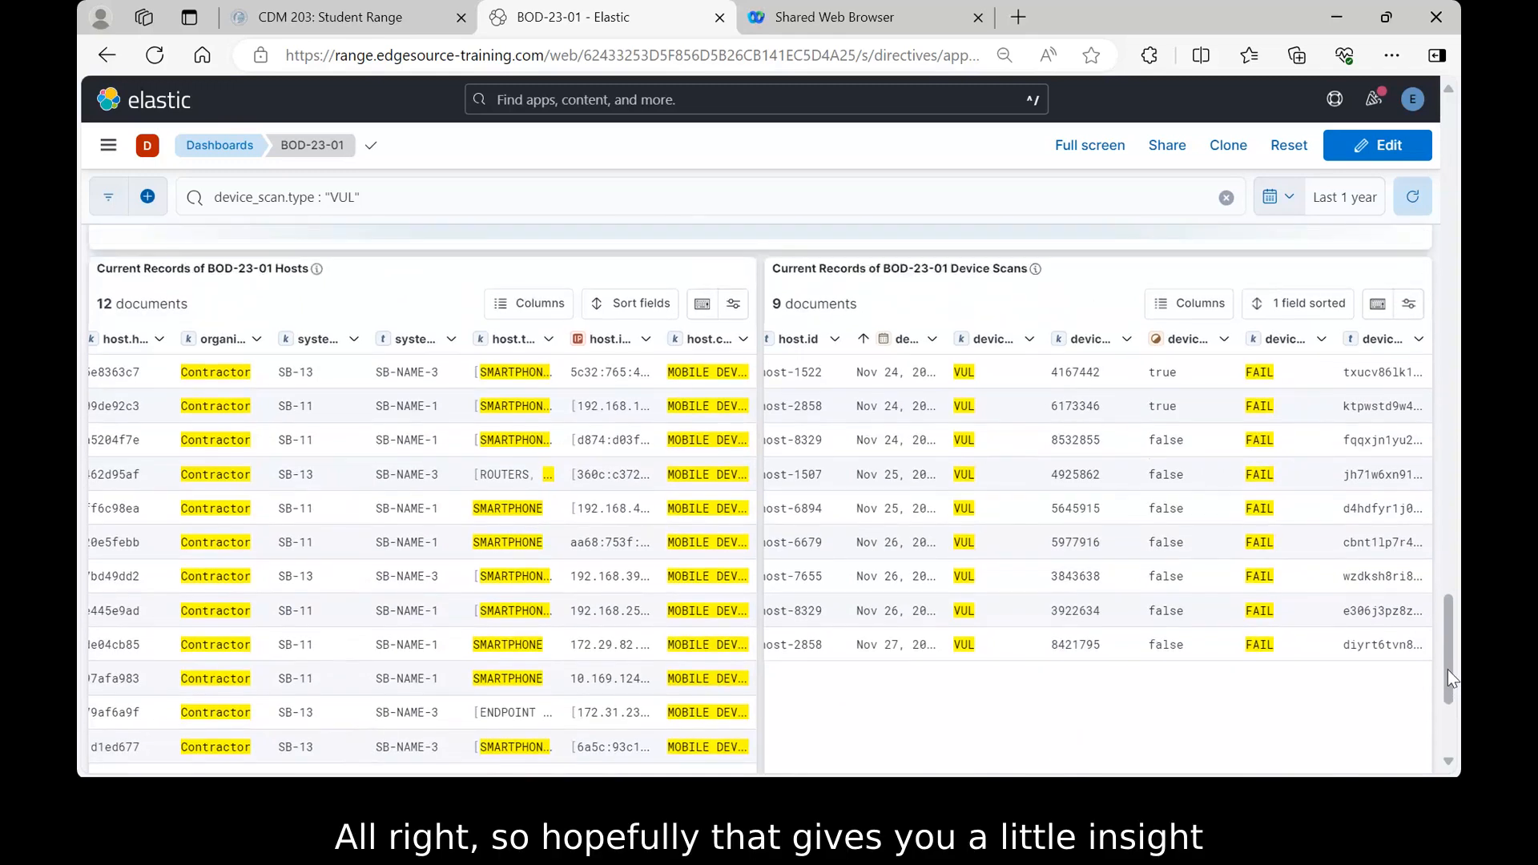
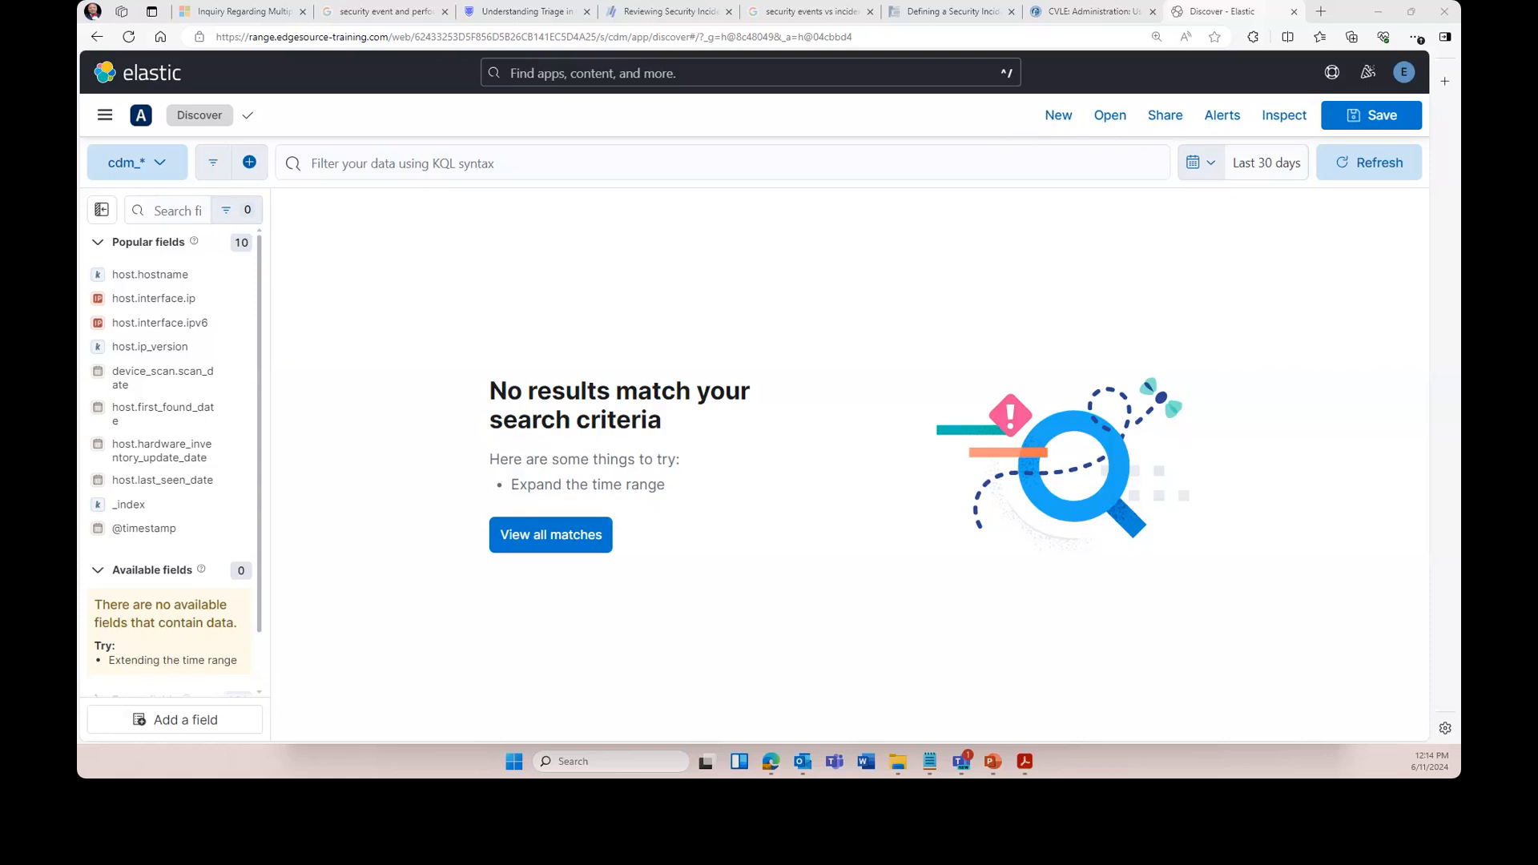
- Switch the Discover data view to cdm_vuln_current, which lists 78,912 documents
left_click(165, 162)
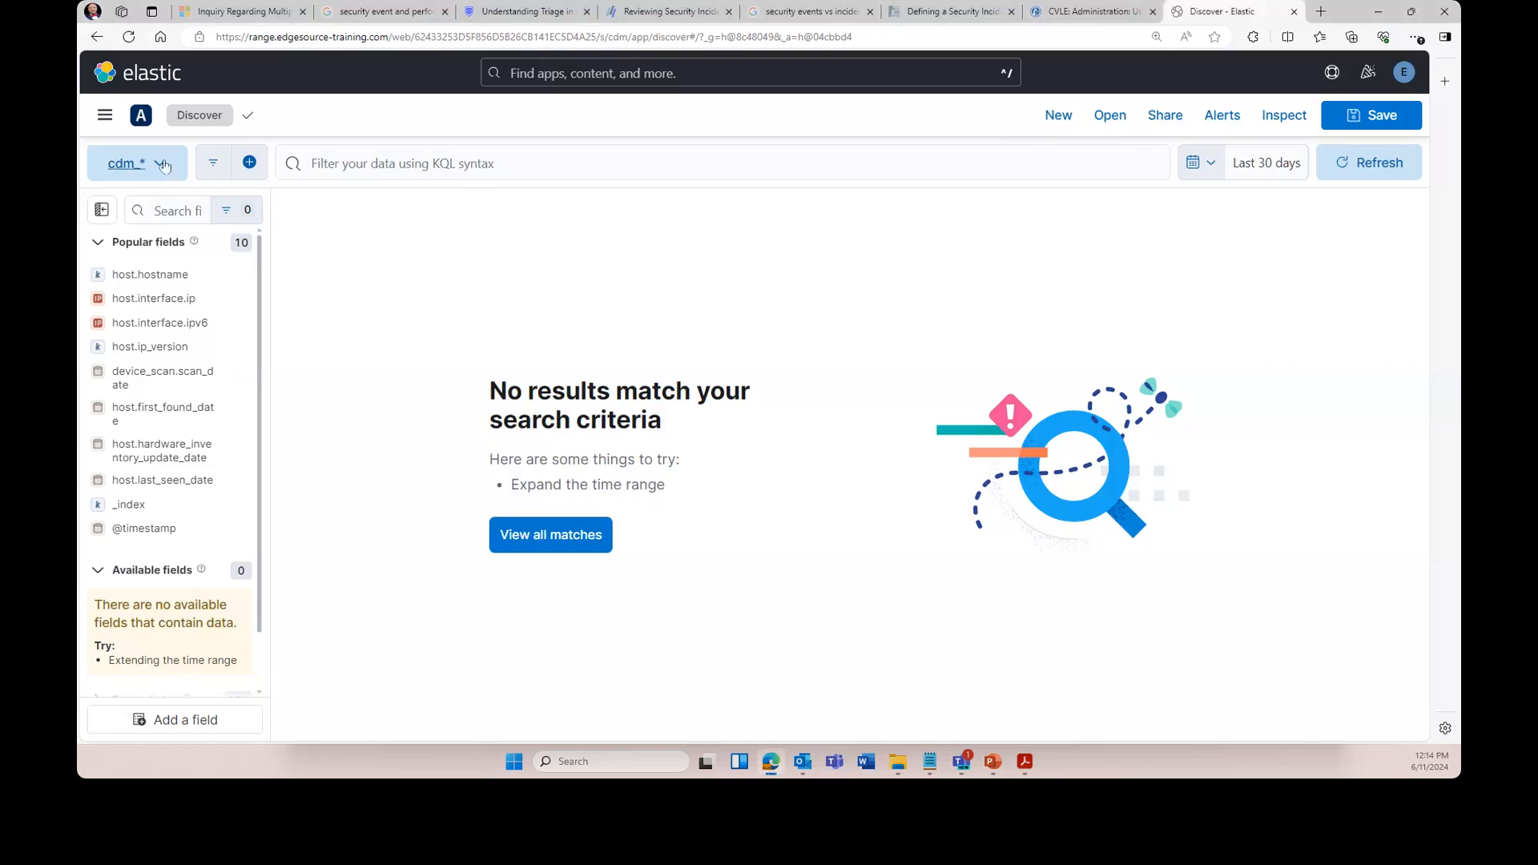
scroll(237, 394, "down", 3)
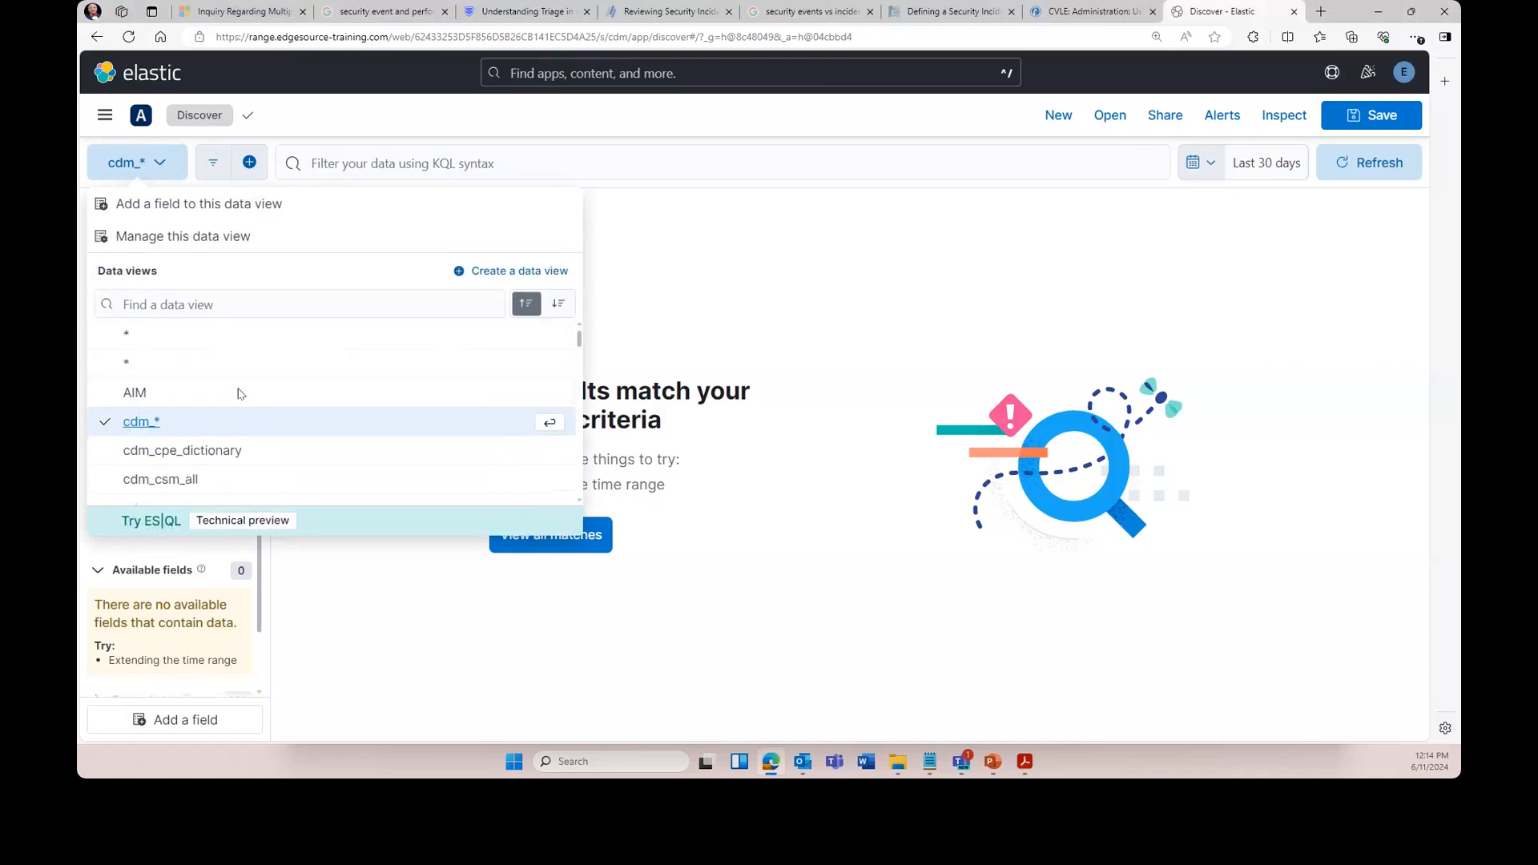
scroll(237, 394, "down", 5)
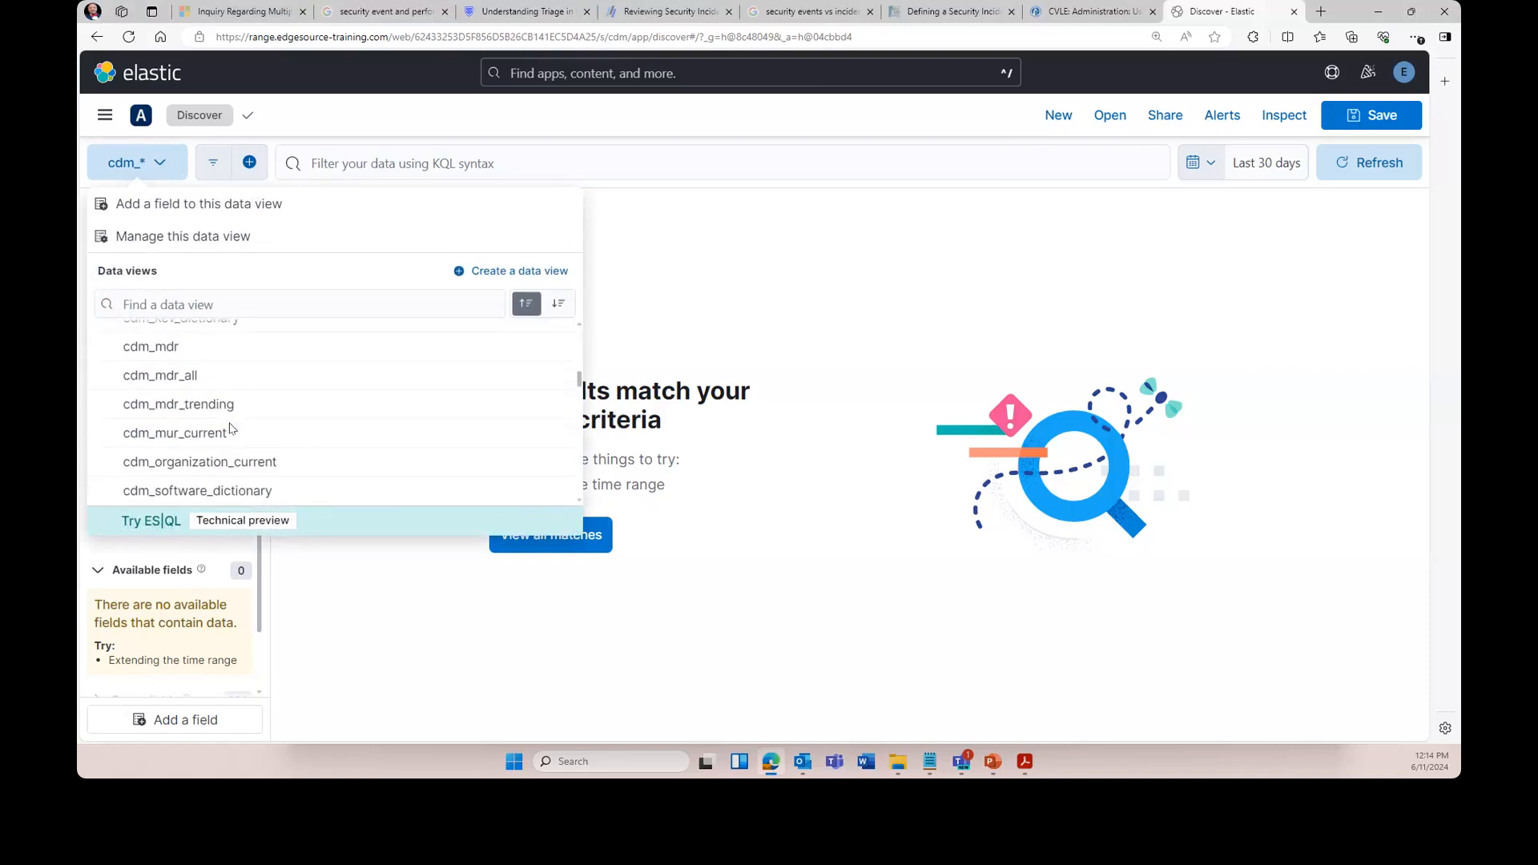
scroll(230, 432, "down", 3)
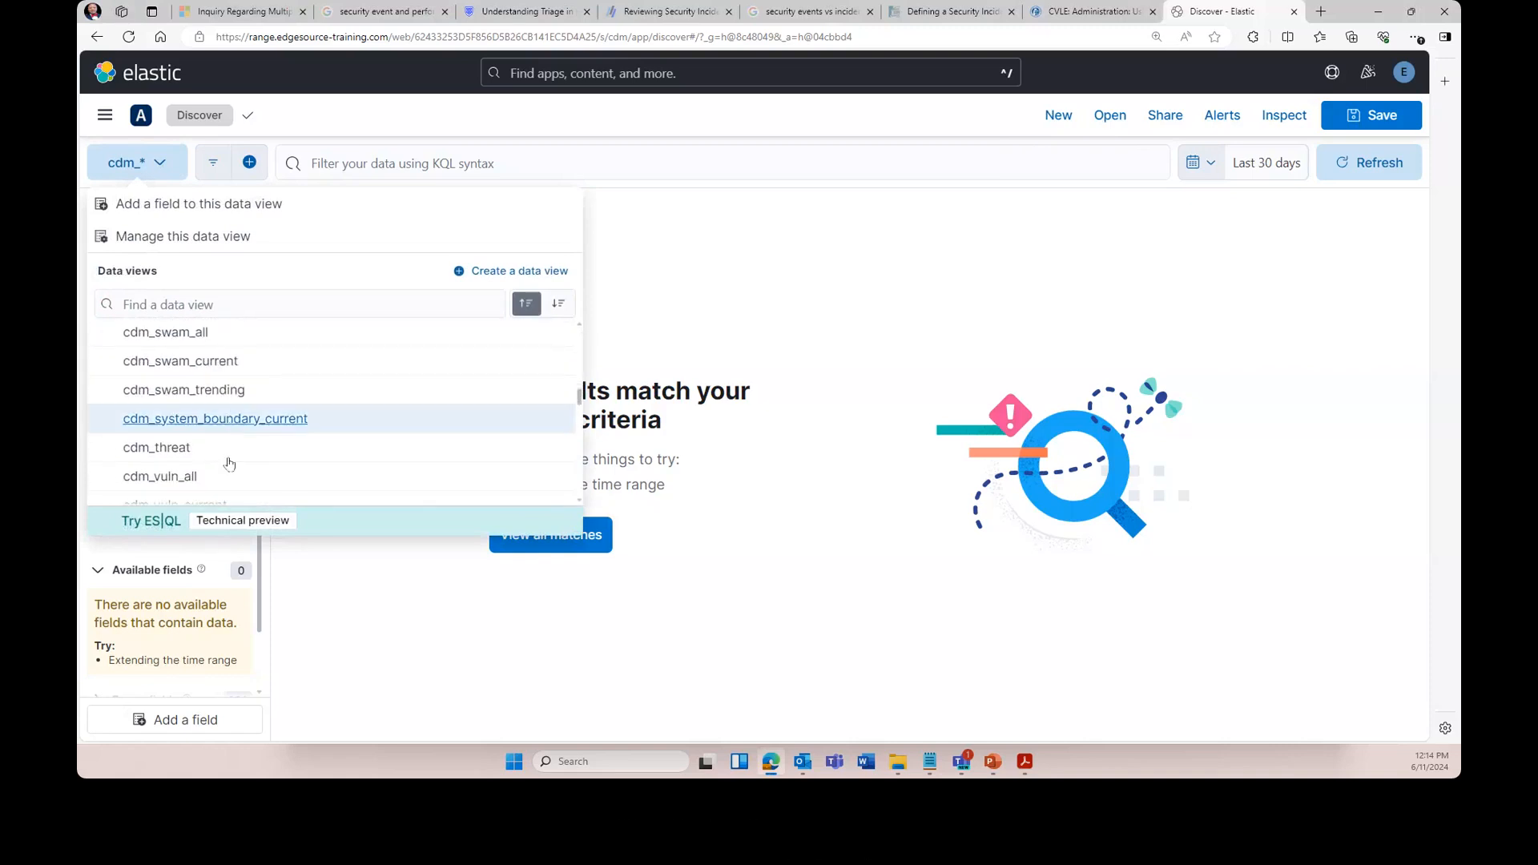
scroll(230, 463, "down", 1)
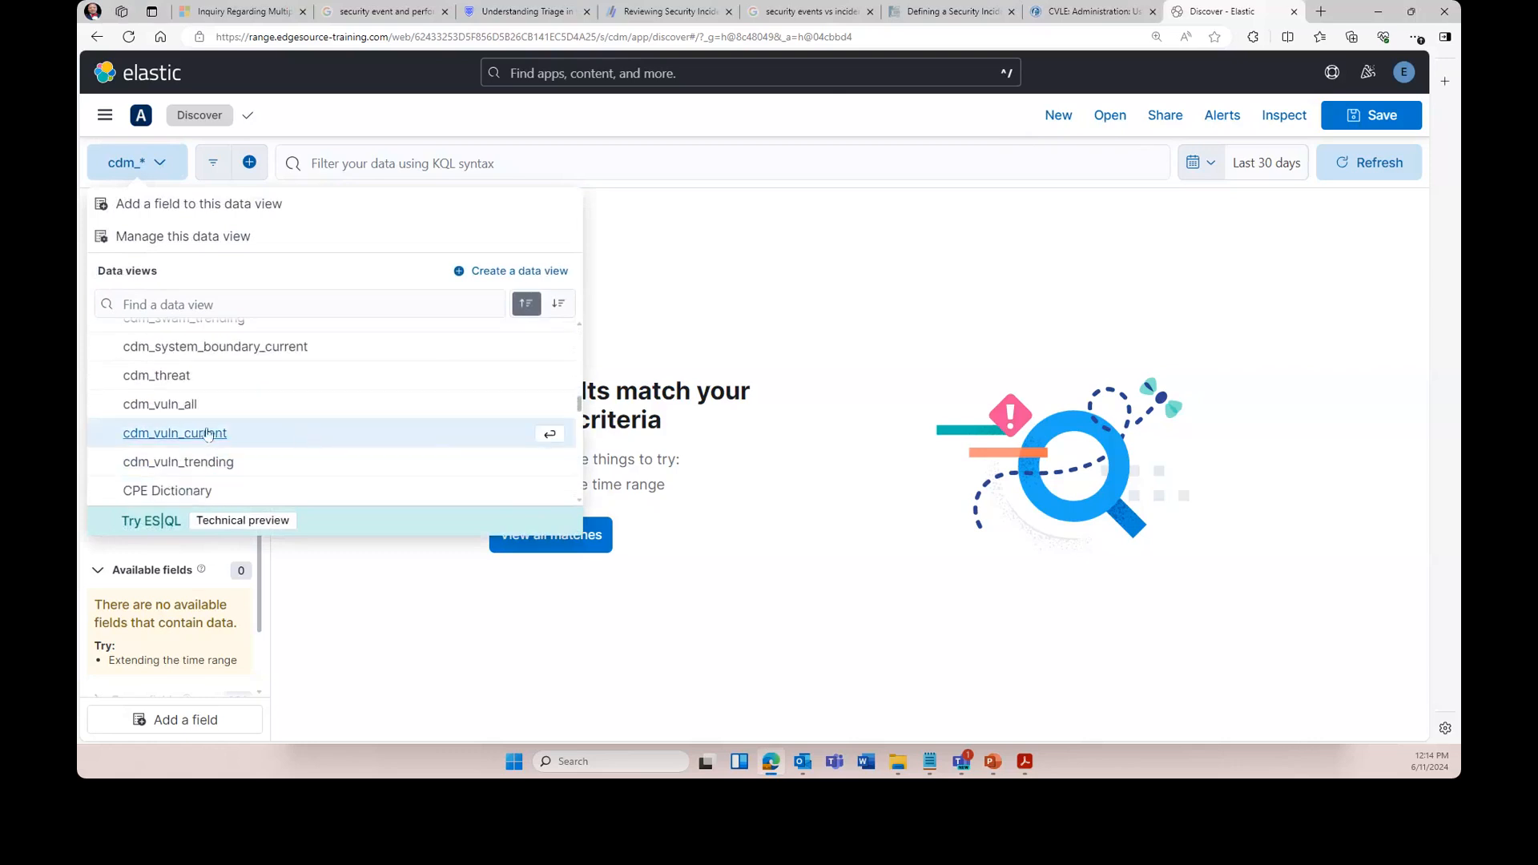
key("Return")
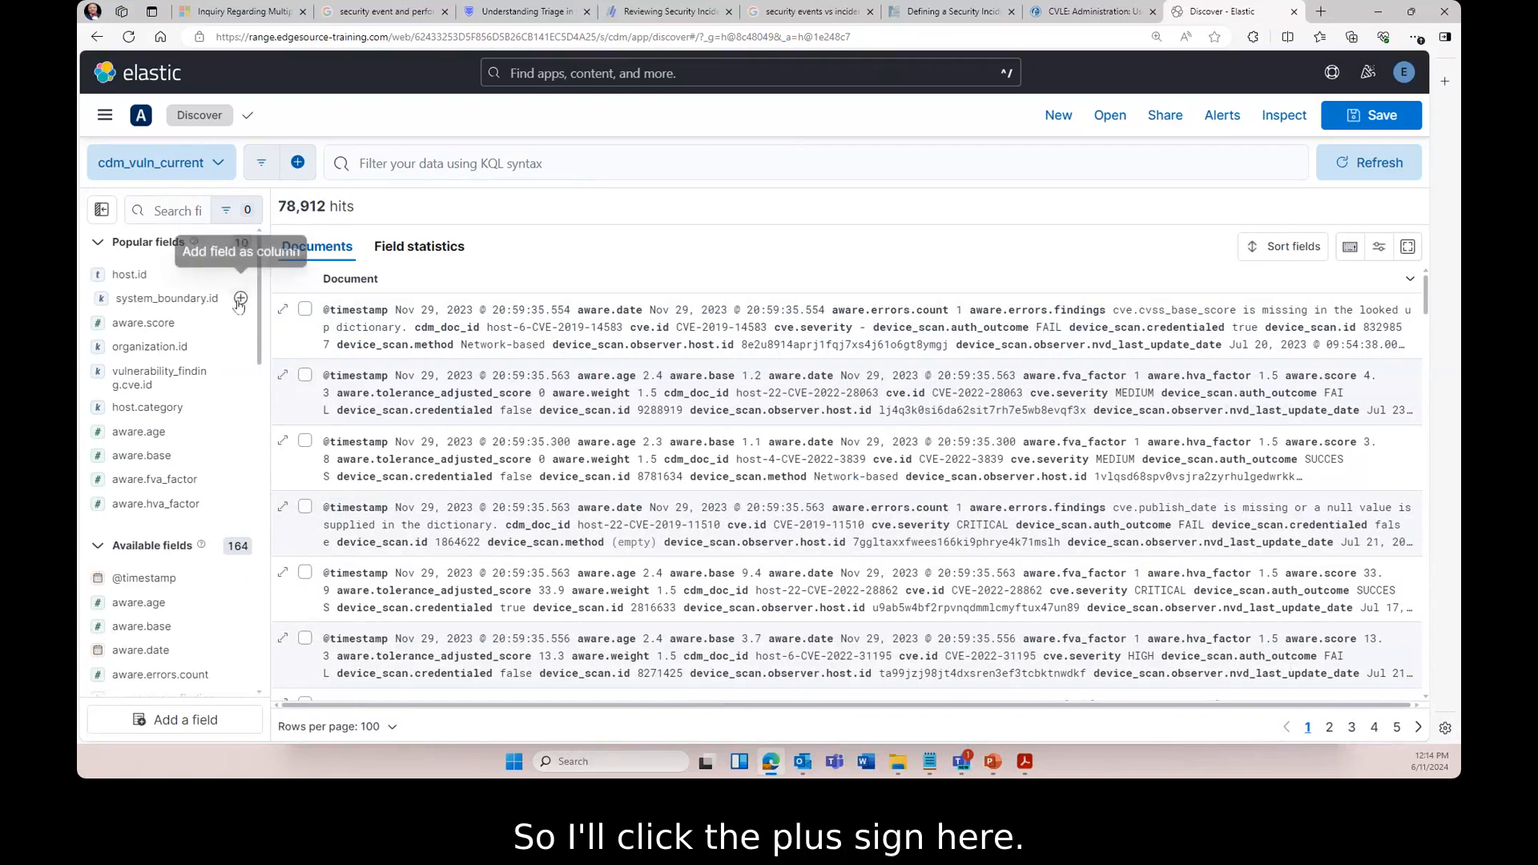
- Add system_boundary.id, vulnerability_finding.cve.id and host.is_virtual as table columns
left_click(240, 300)
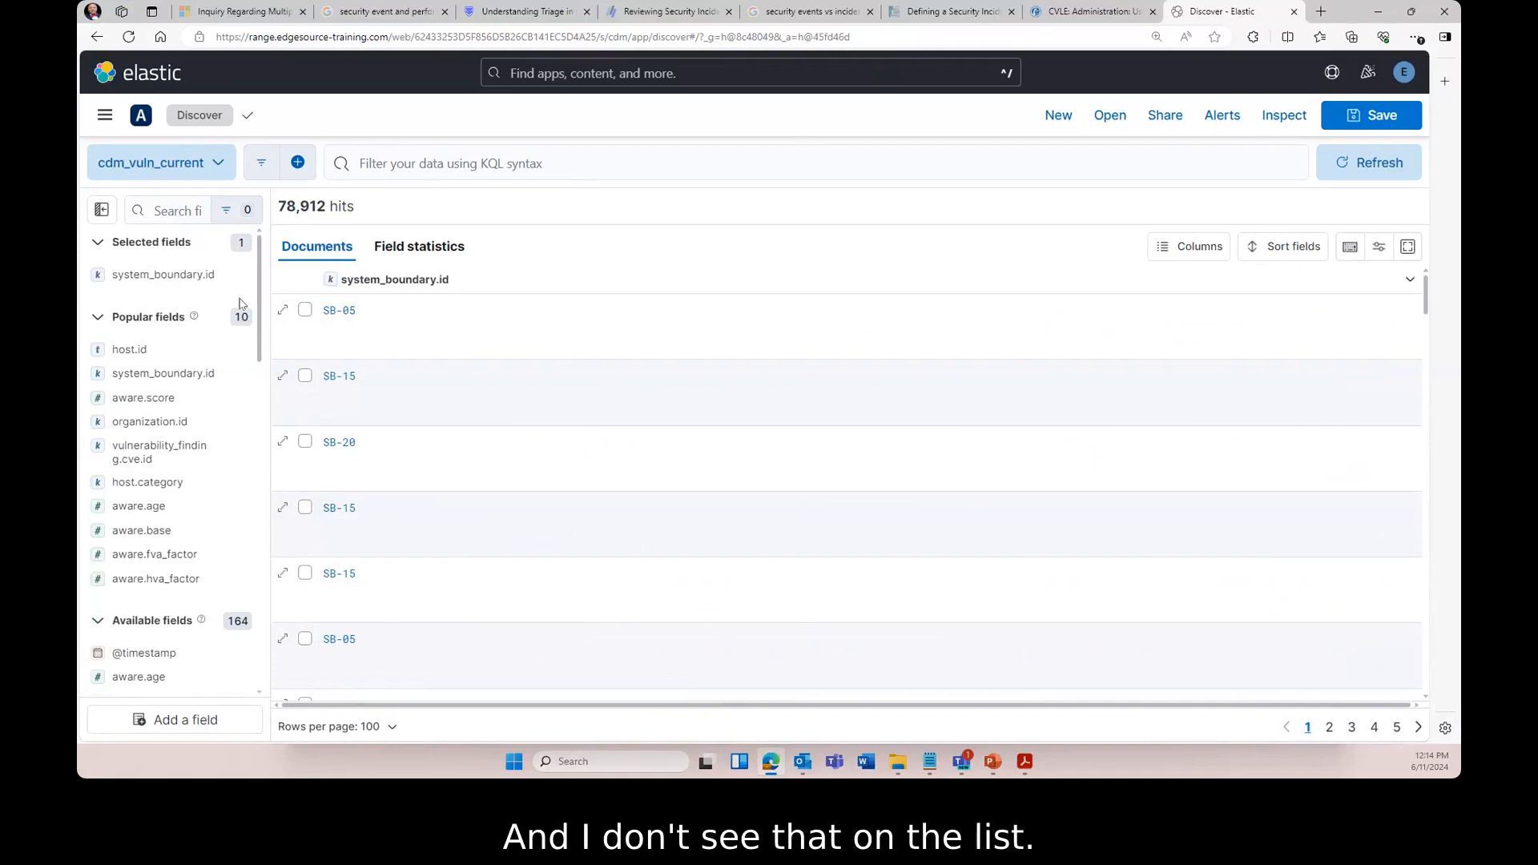
mouse_move(220, 453)
left_click(241, 446)
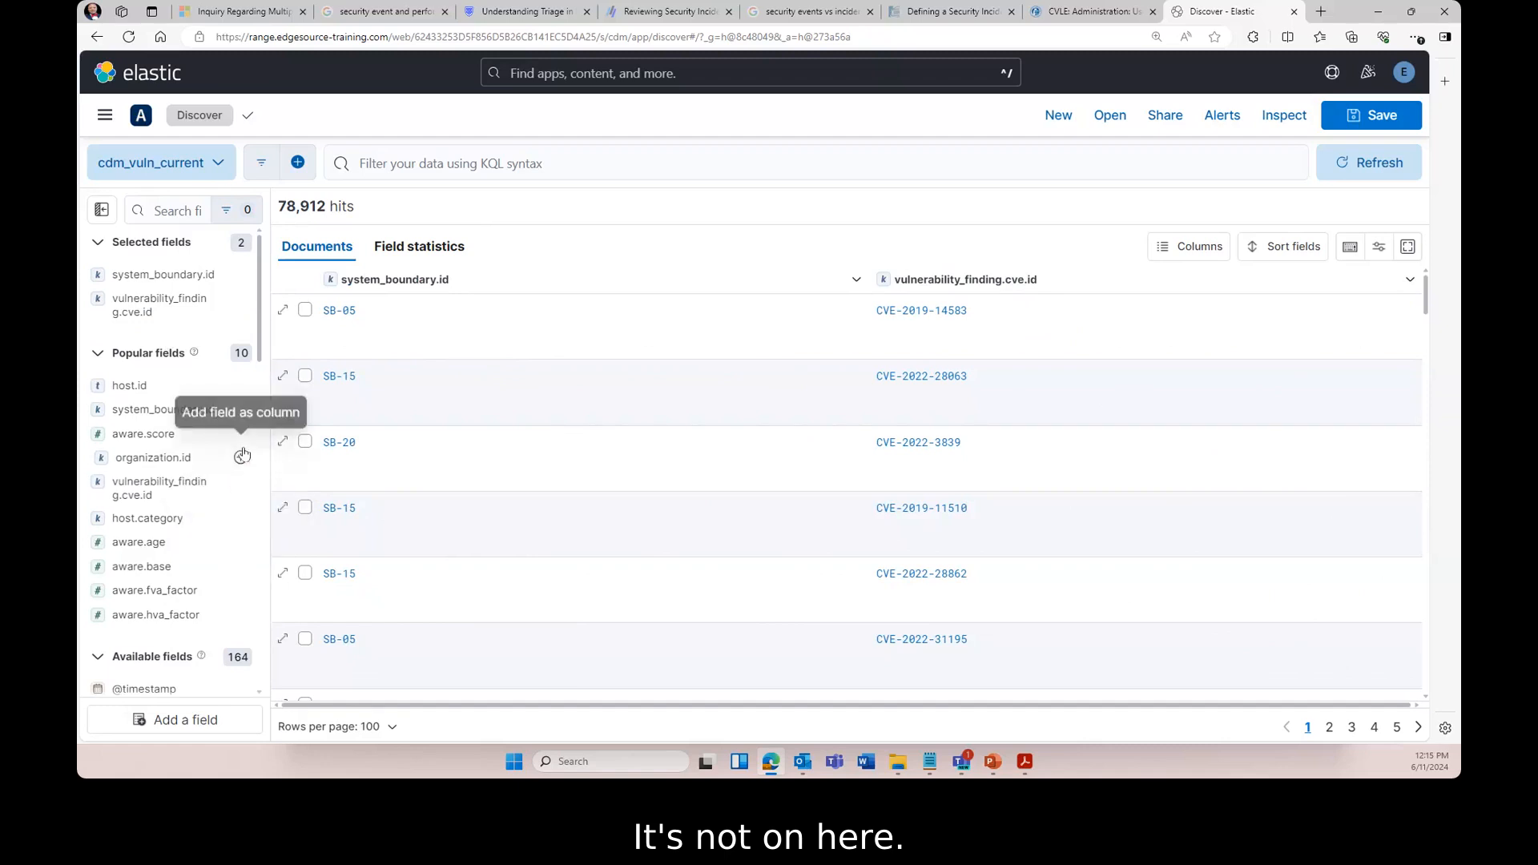
left_click(176, 213)
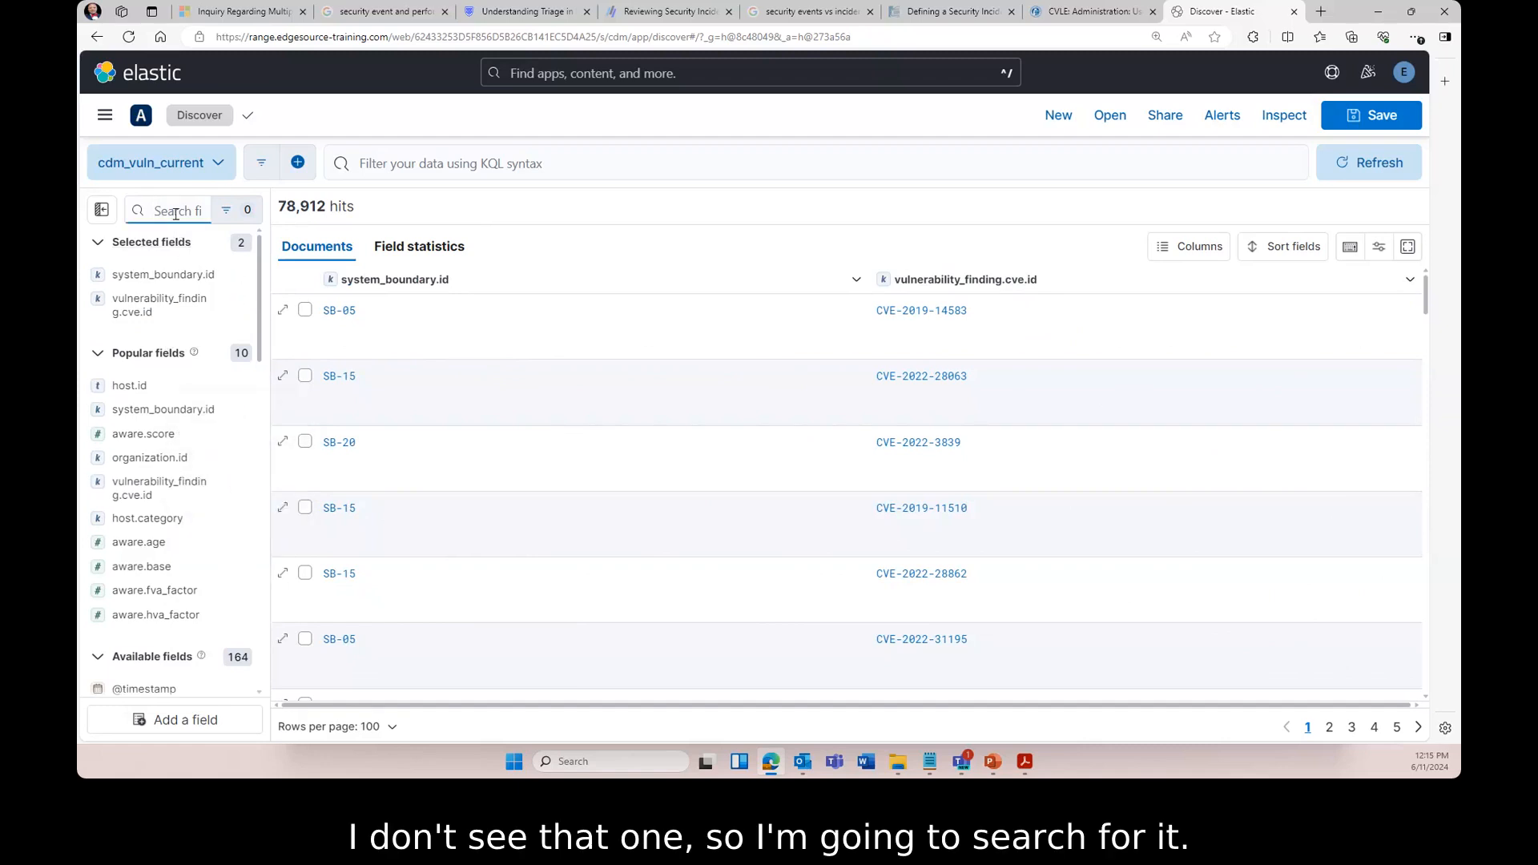
type("host")
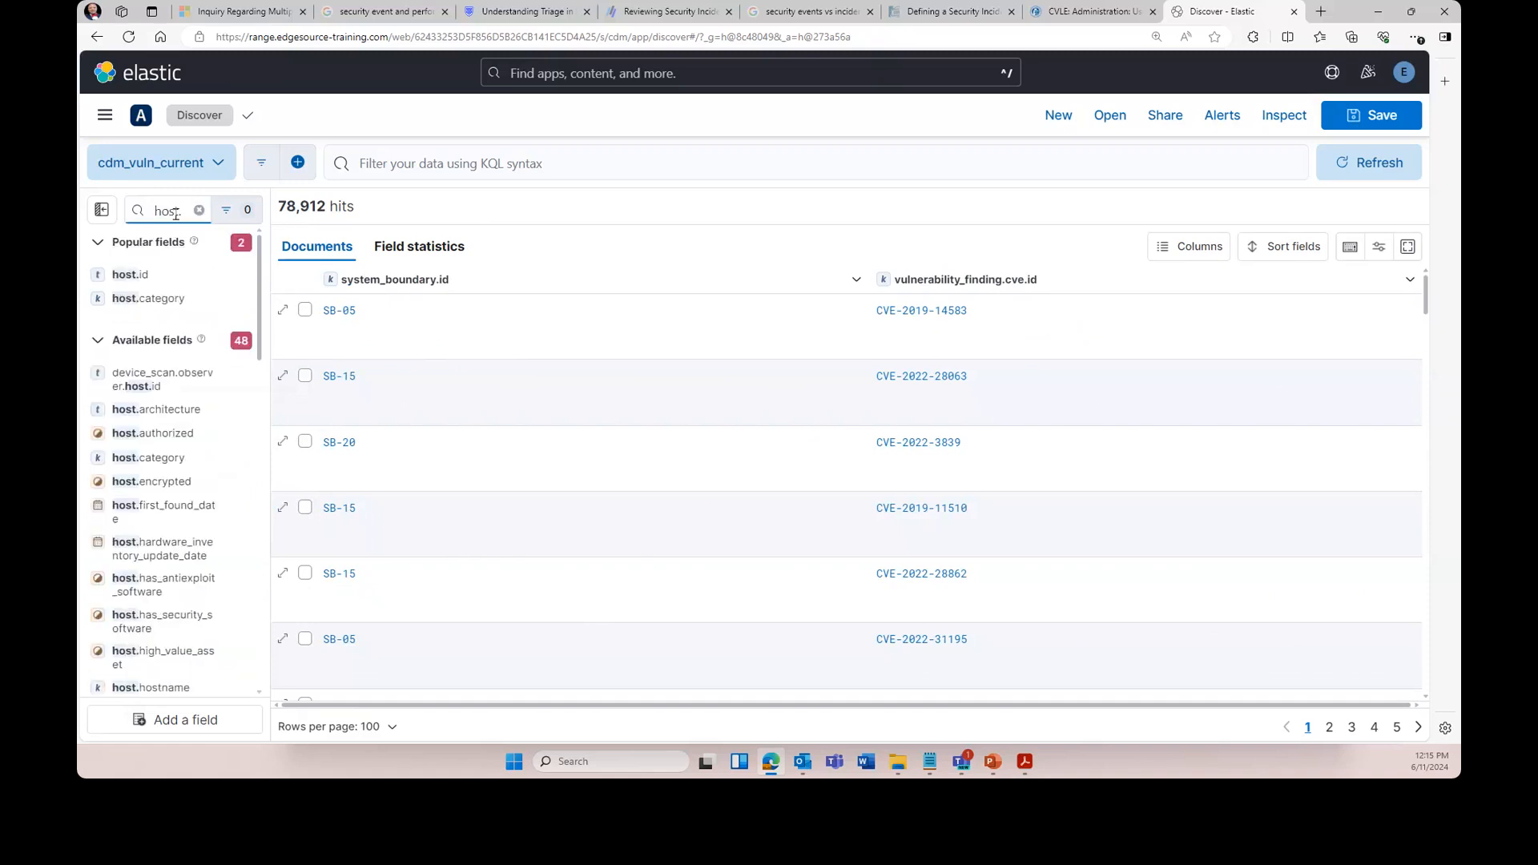
type(".is")
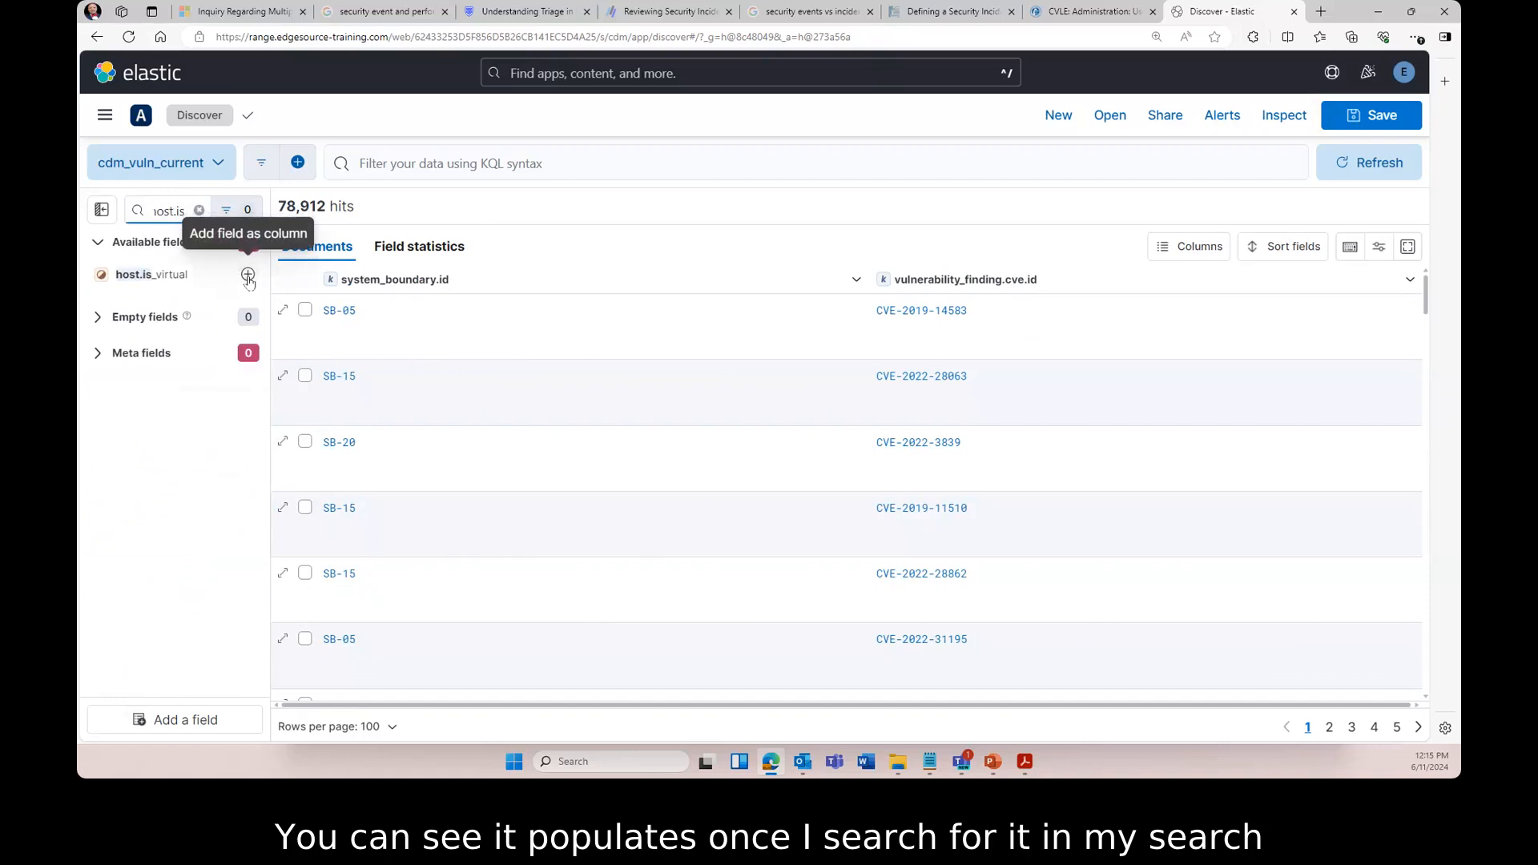
left_click(248, 276)
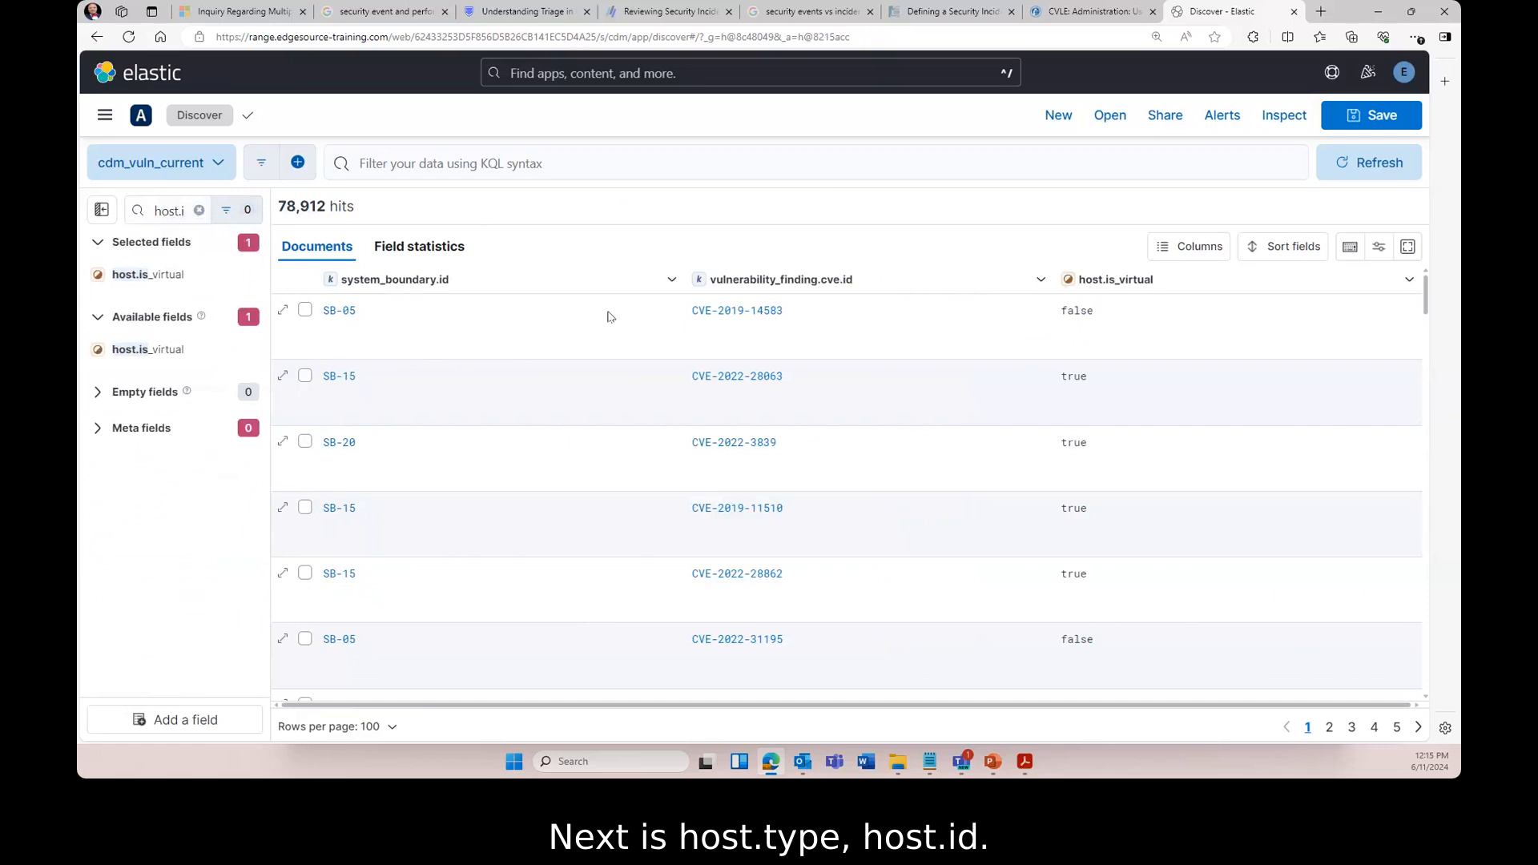
- Add host.type and host.id as columns and widen the field list panel
left_click(198, 210)
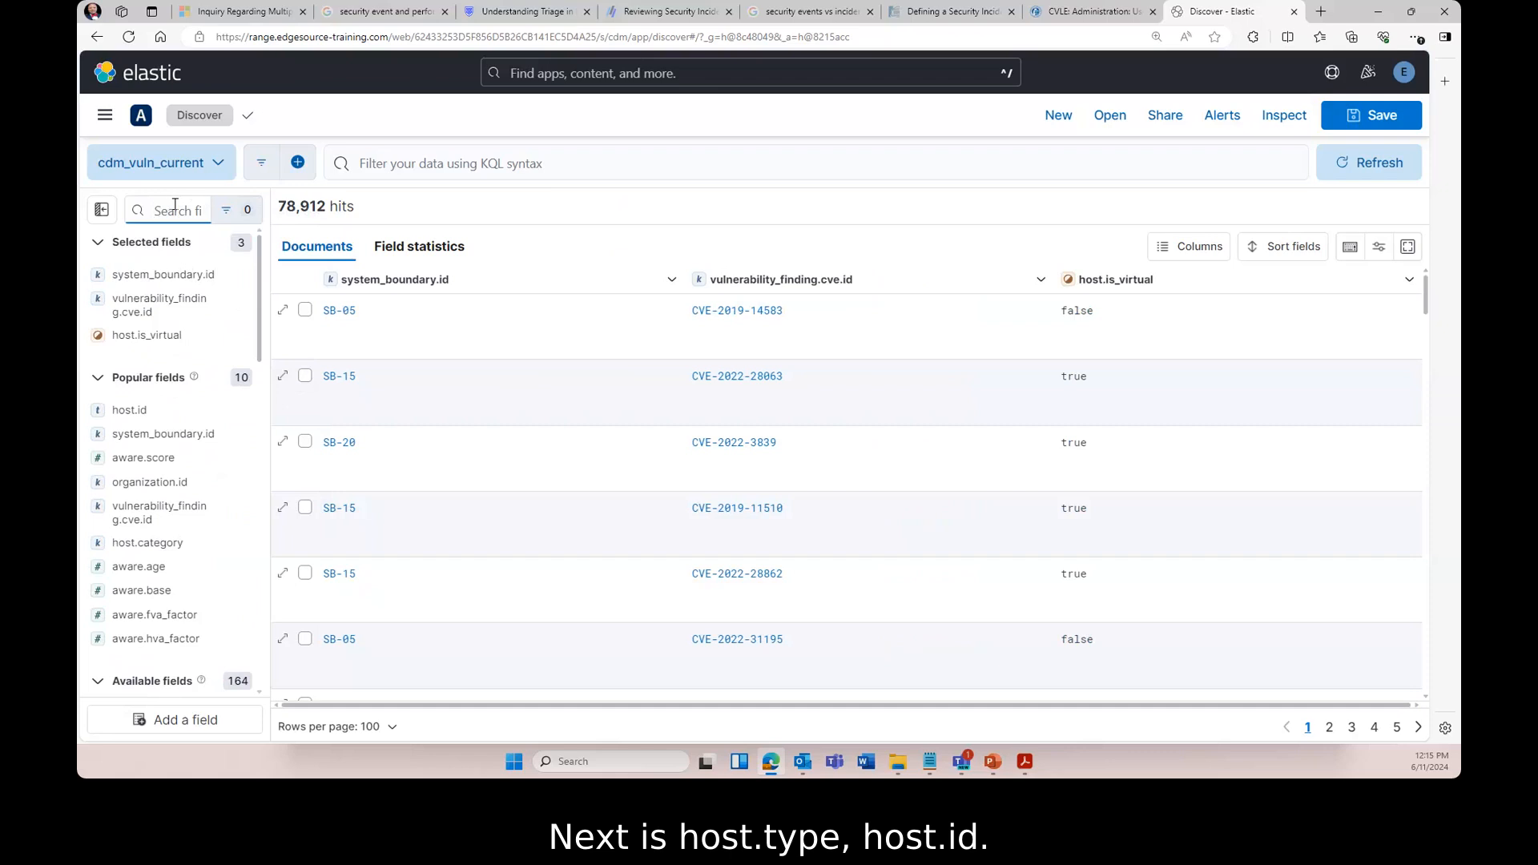
type("host.type")
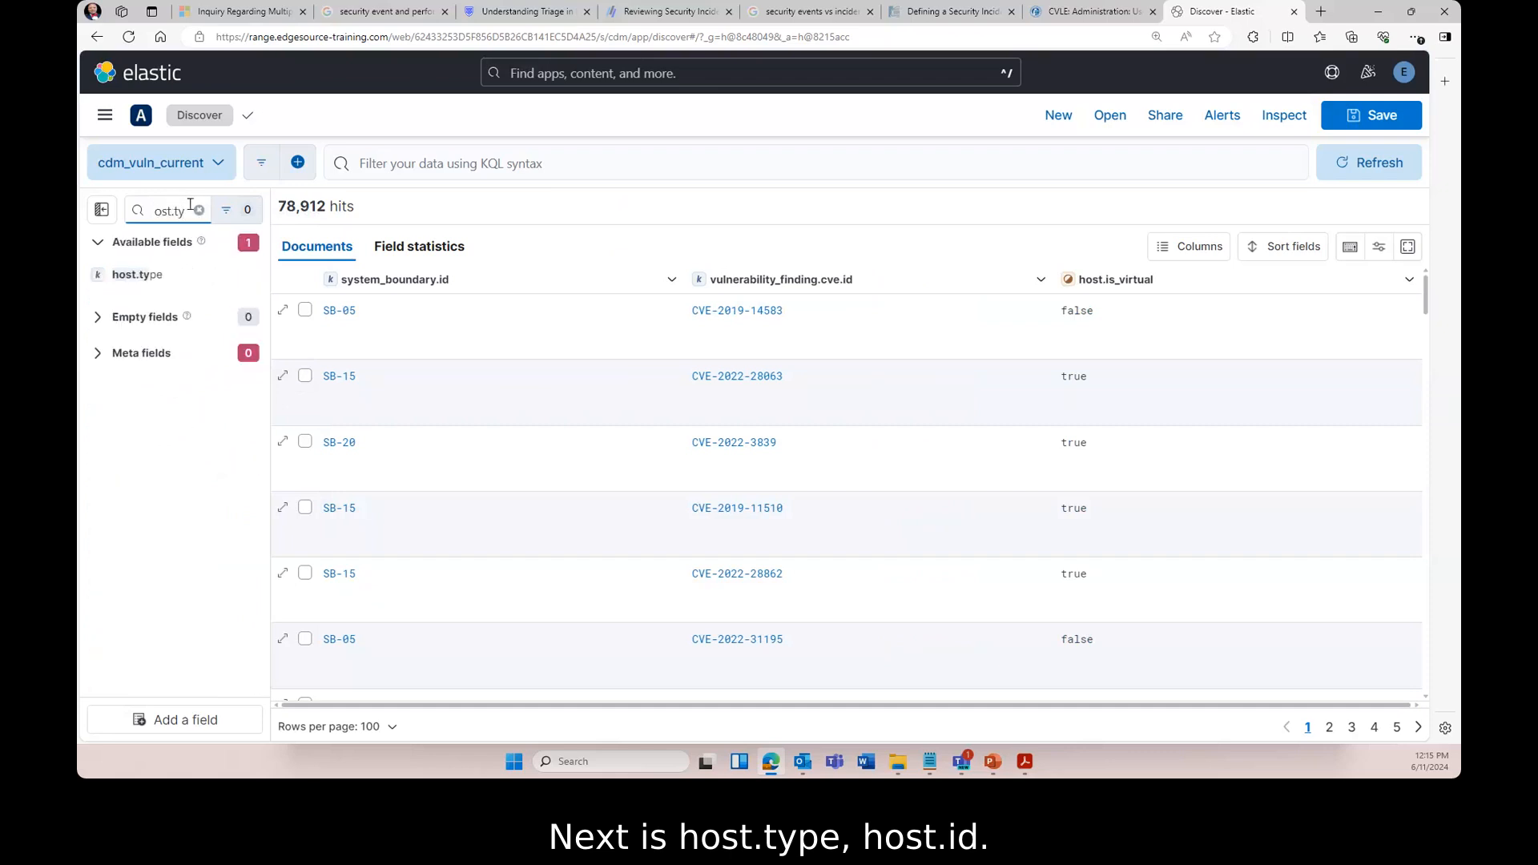
left_click(248, 276)
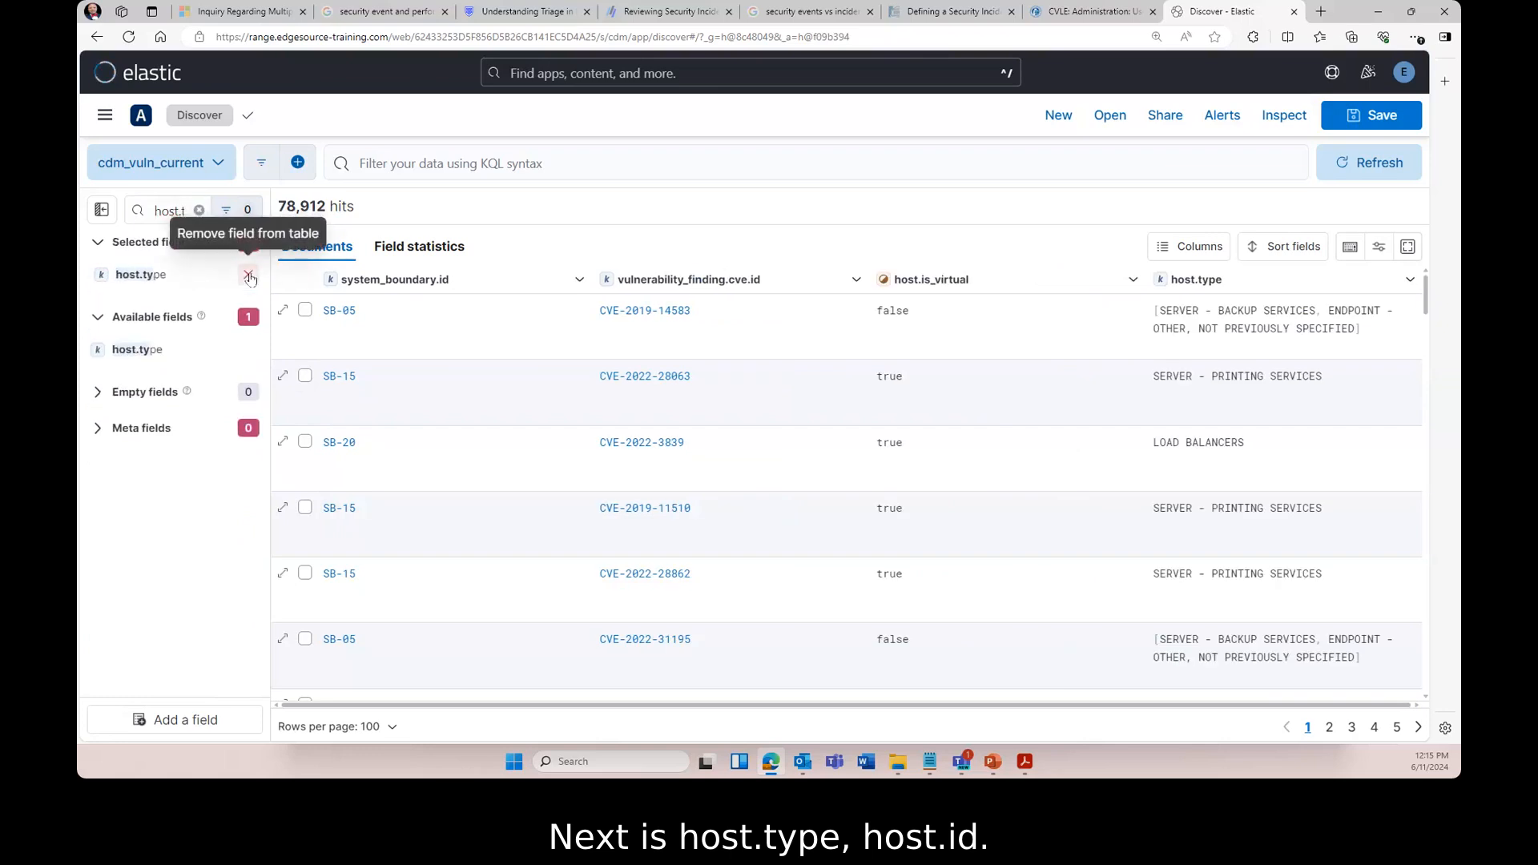
left_click(199, 210)
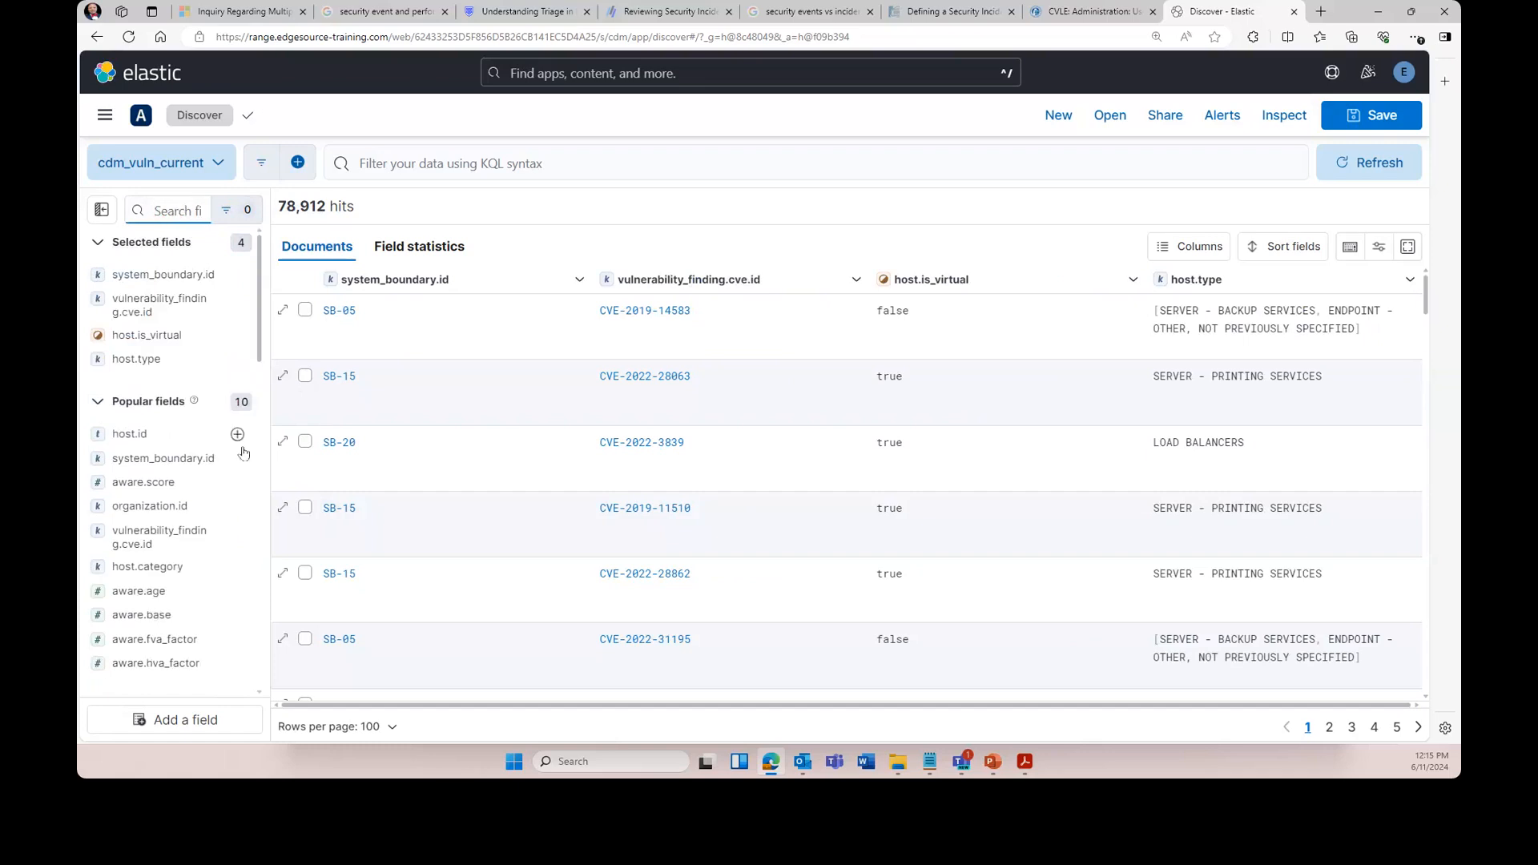
left_click(241, 435)
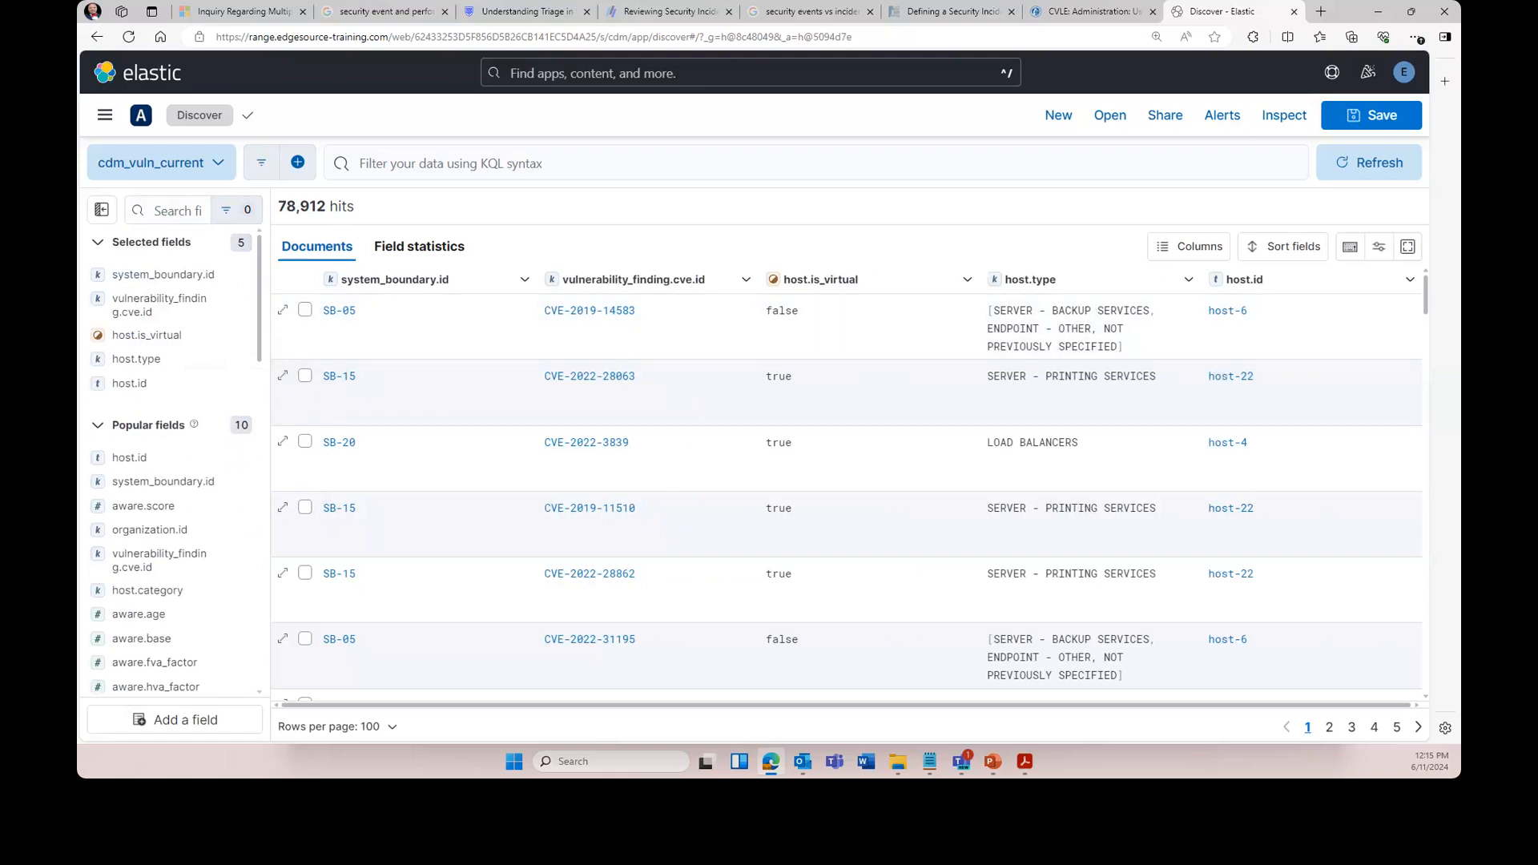
left_click_drag(272, 270, 552, 270)
left_click(320, 211)
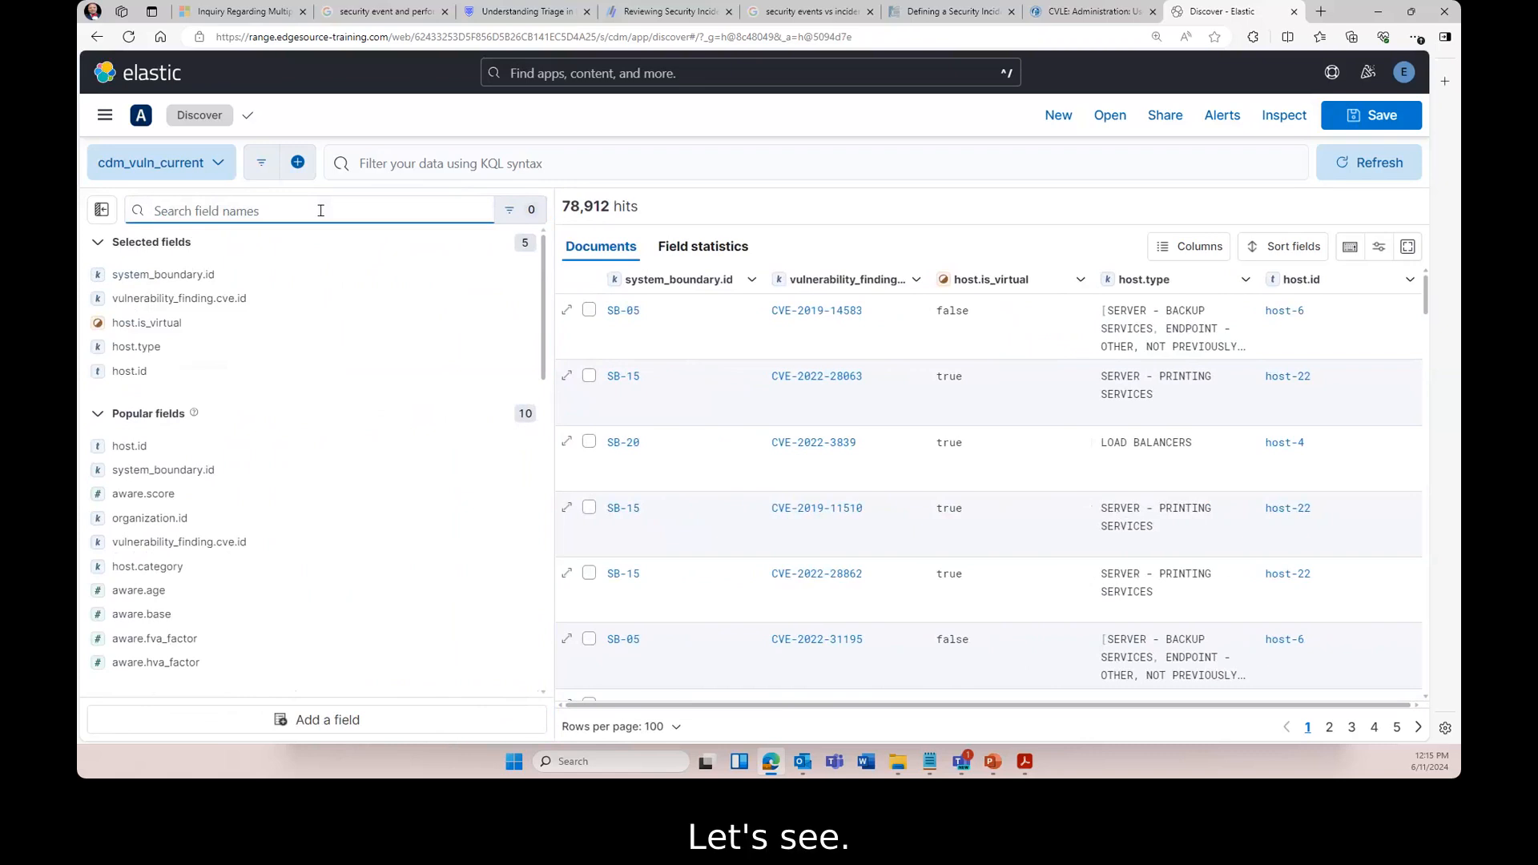
- Add vulnerability_finding.affected_software.cpe as a sixth column, then collapse the field list
type("software.cpe")
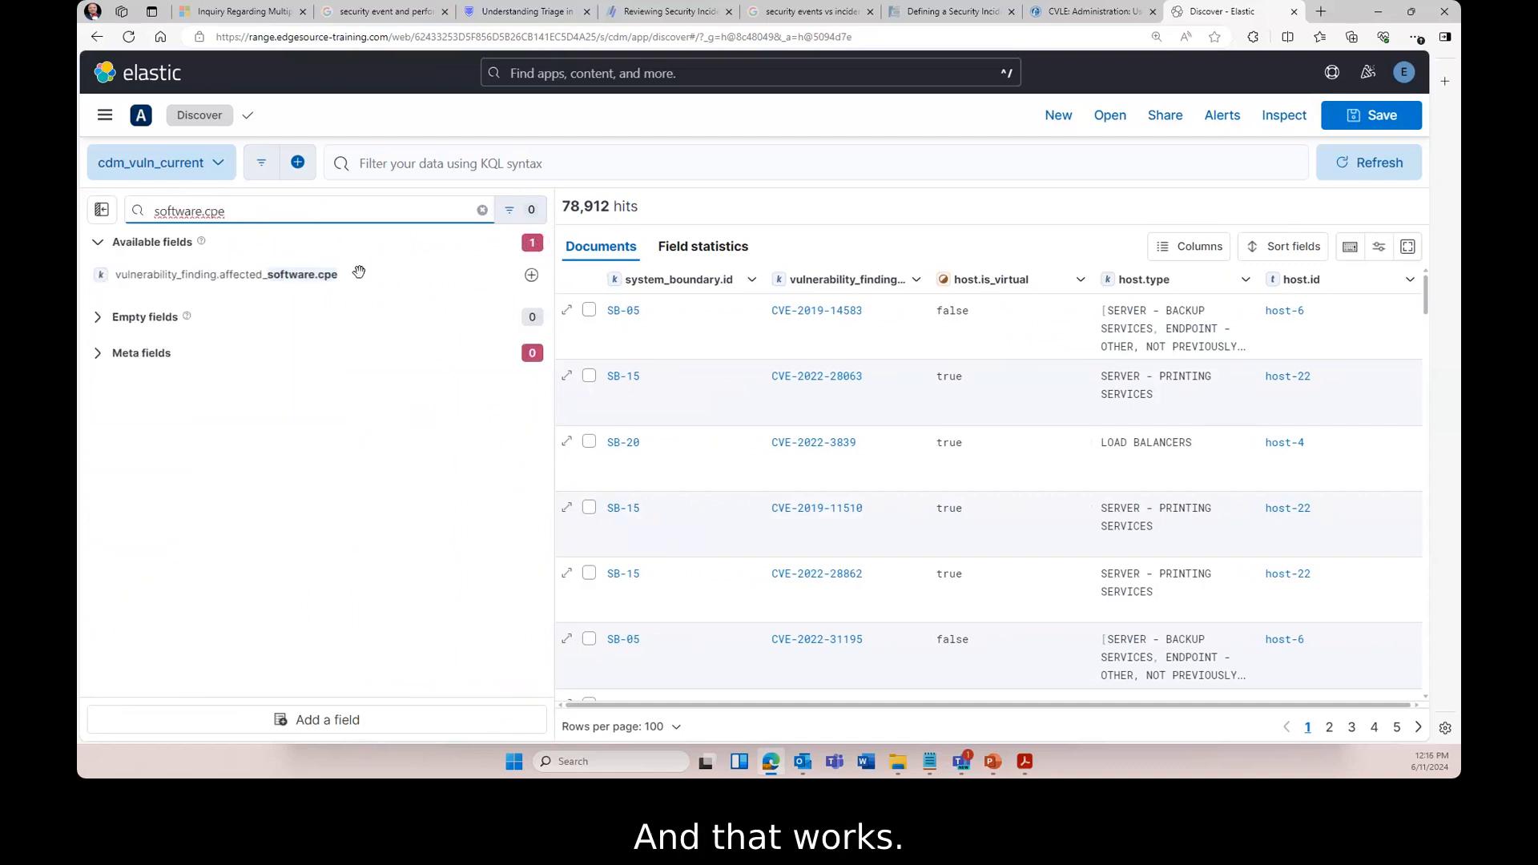
left_click(530, 275)
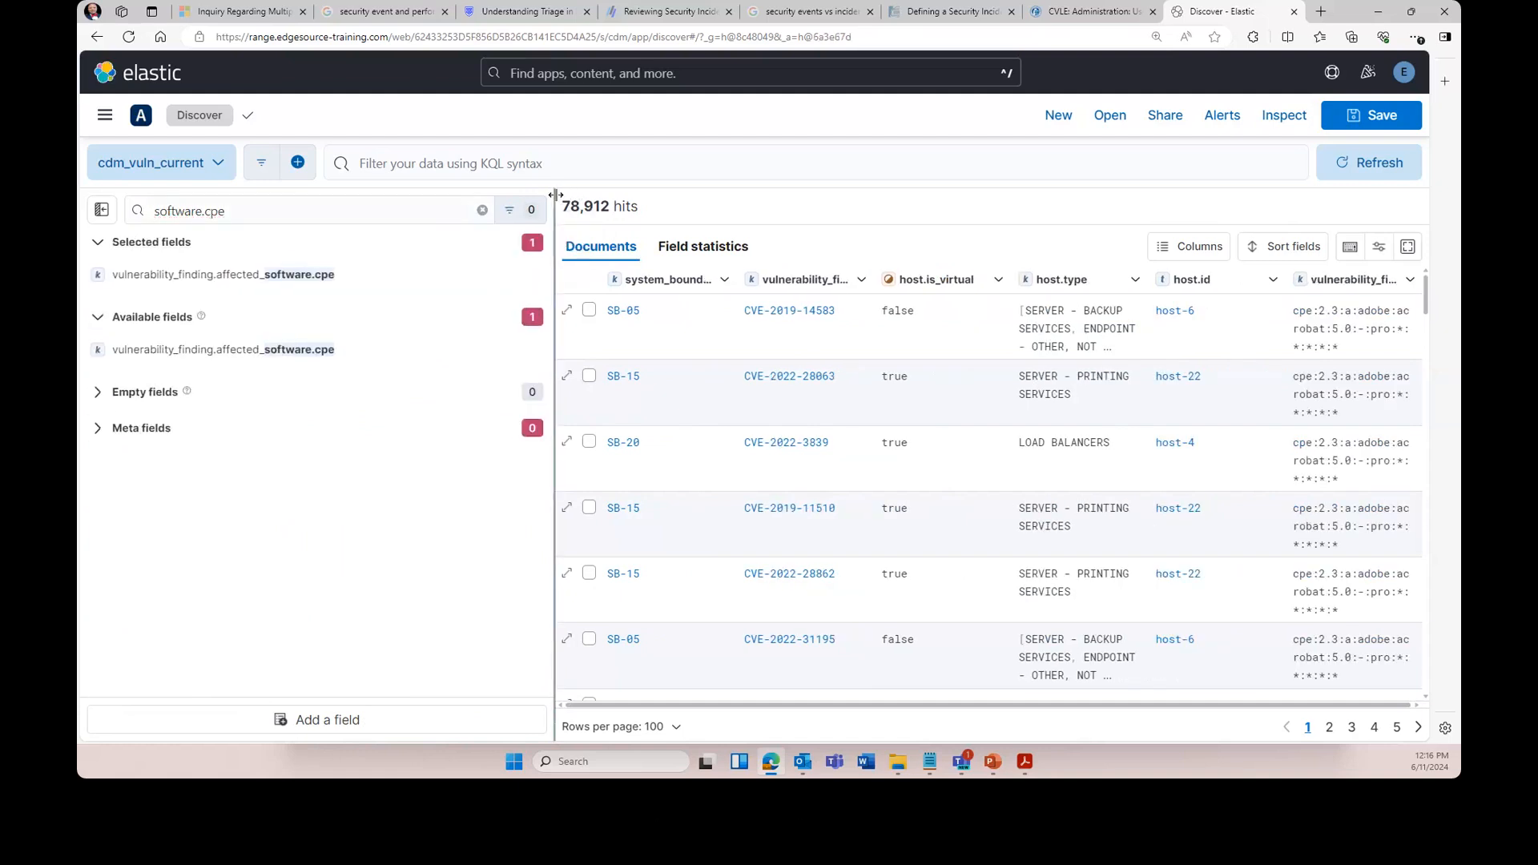
left_click_drag(555, 194, 324, 206)
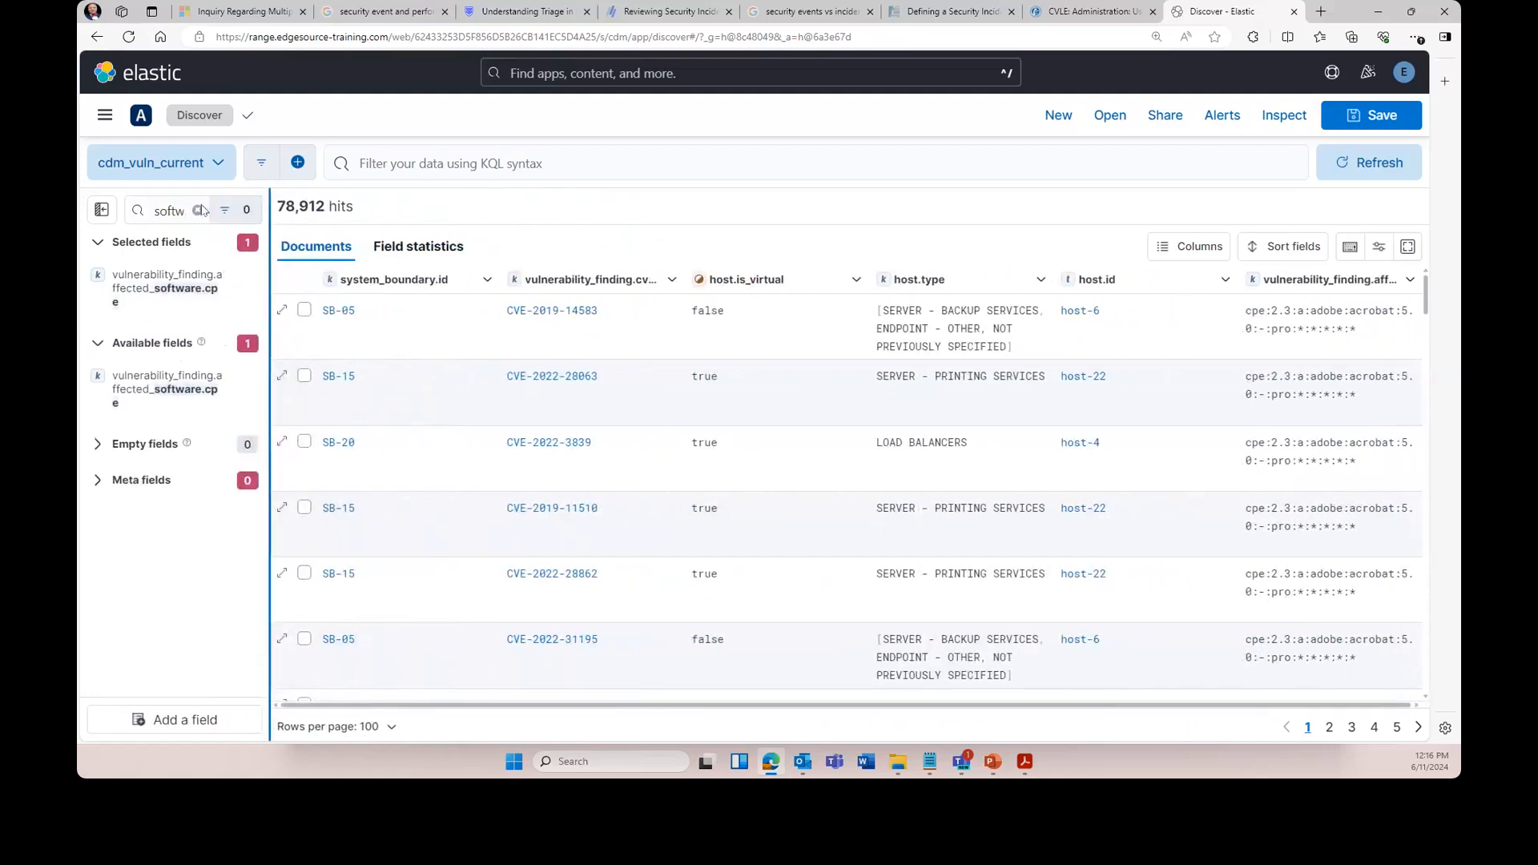
left_click(103, 210)
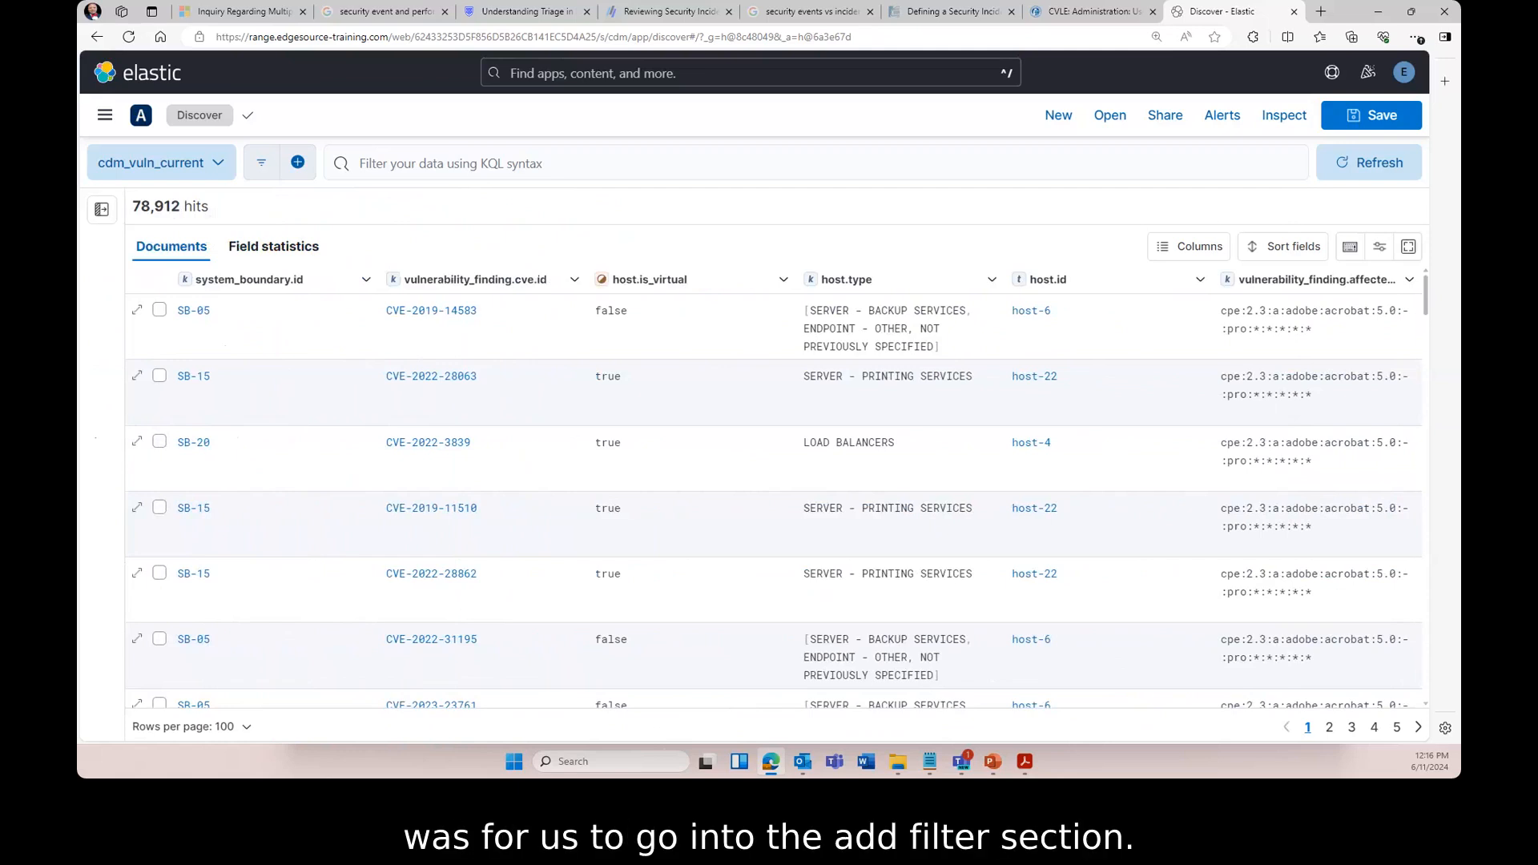
- Add a filter where system_boundary.id is SB-05, reducing hits to 5,298
left_click(298, 165)
left_click(381, 265)
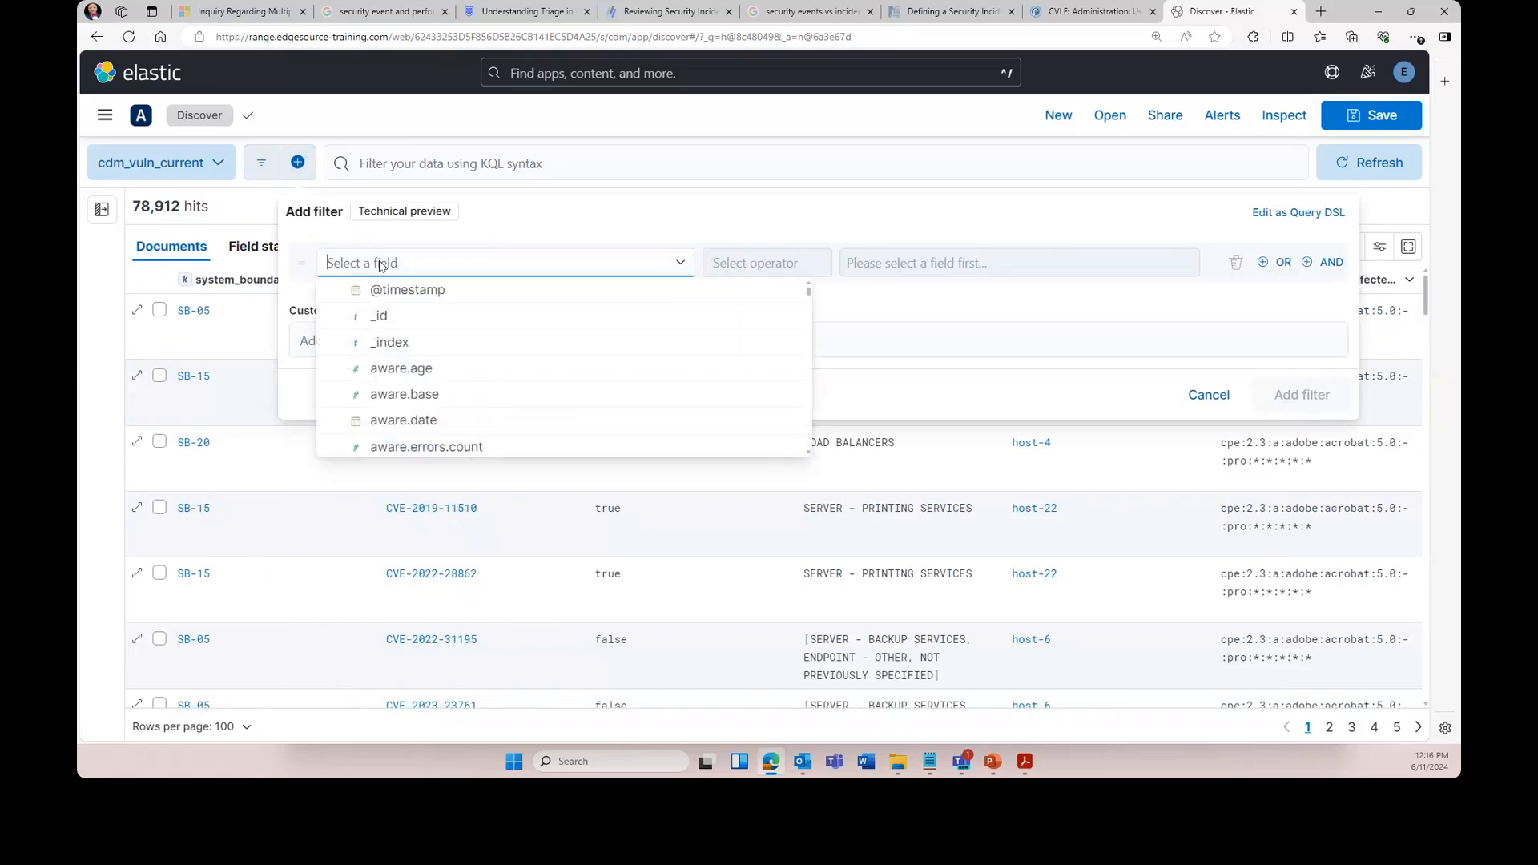
type("syst")
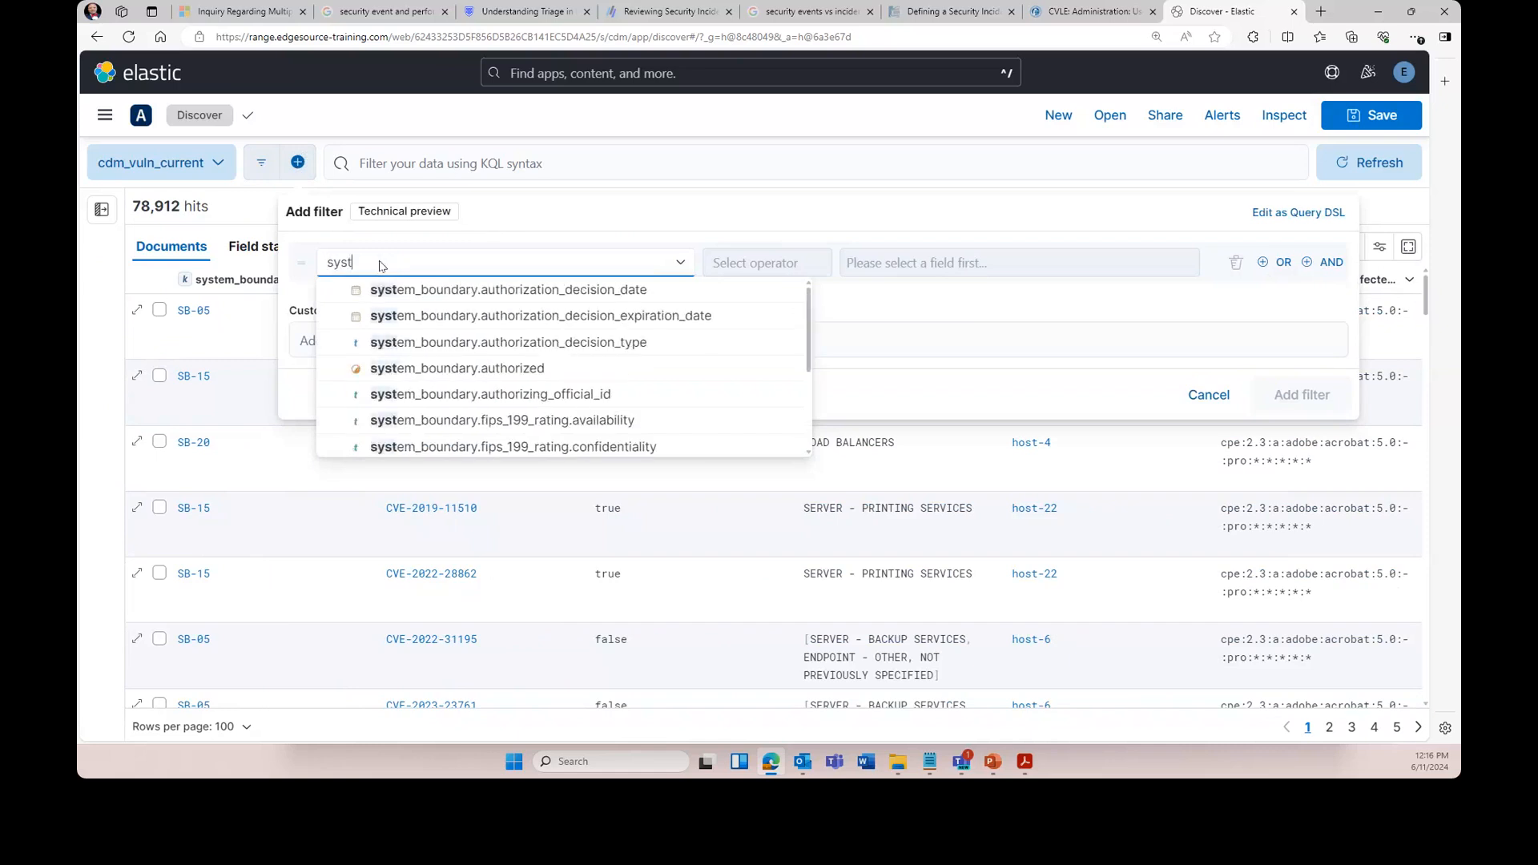
type("em_boundary")
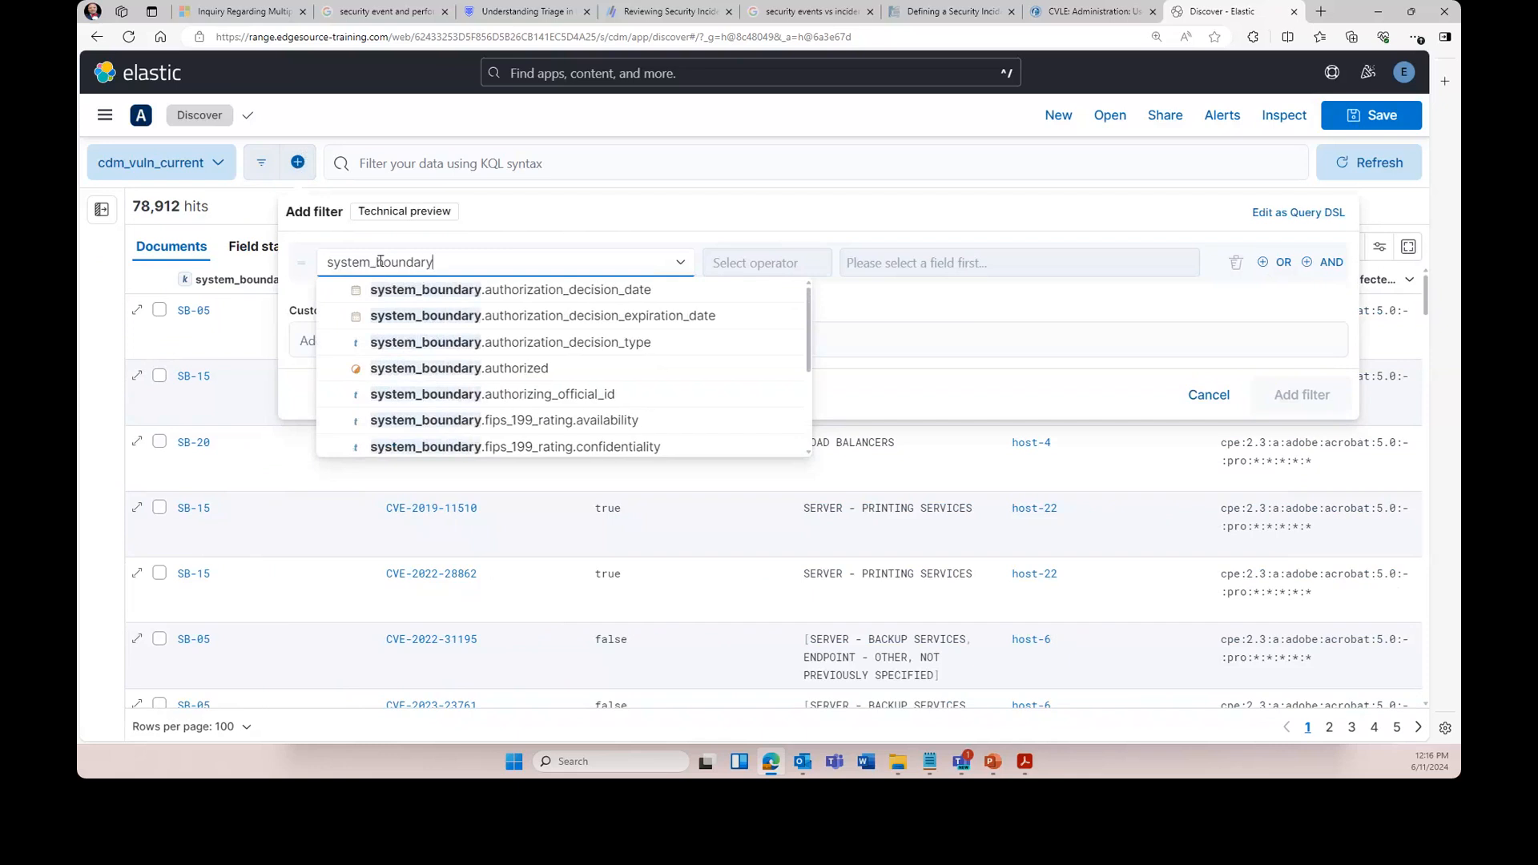
type(".i")
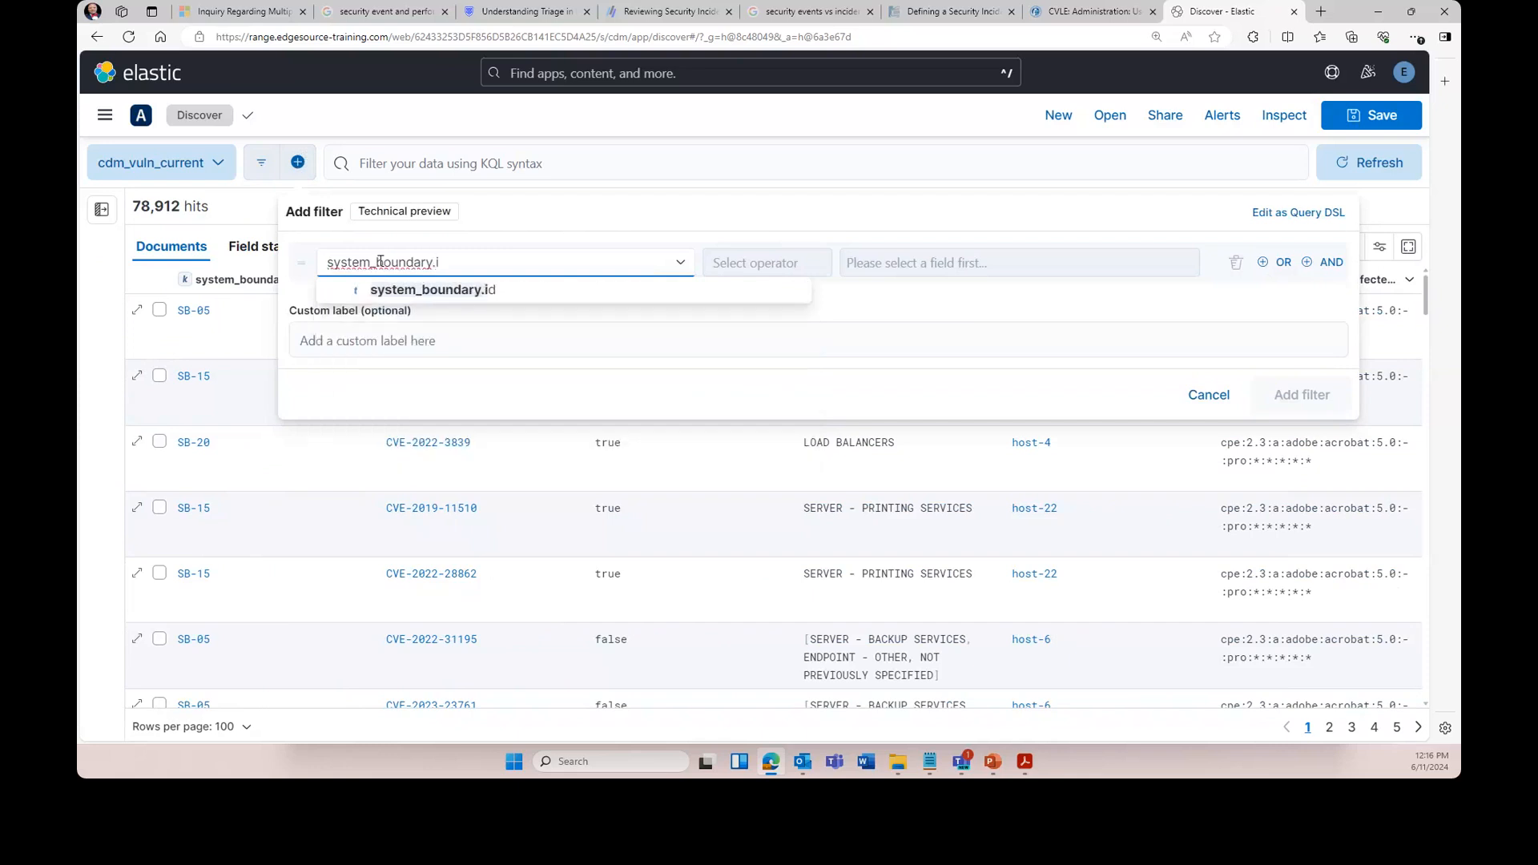
left_click(437, 295)
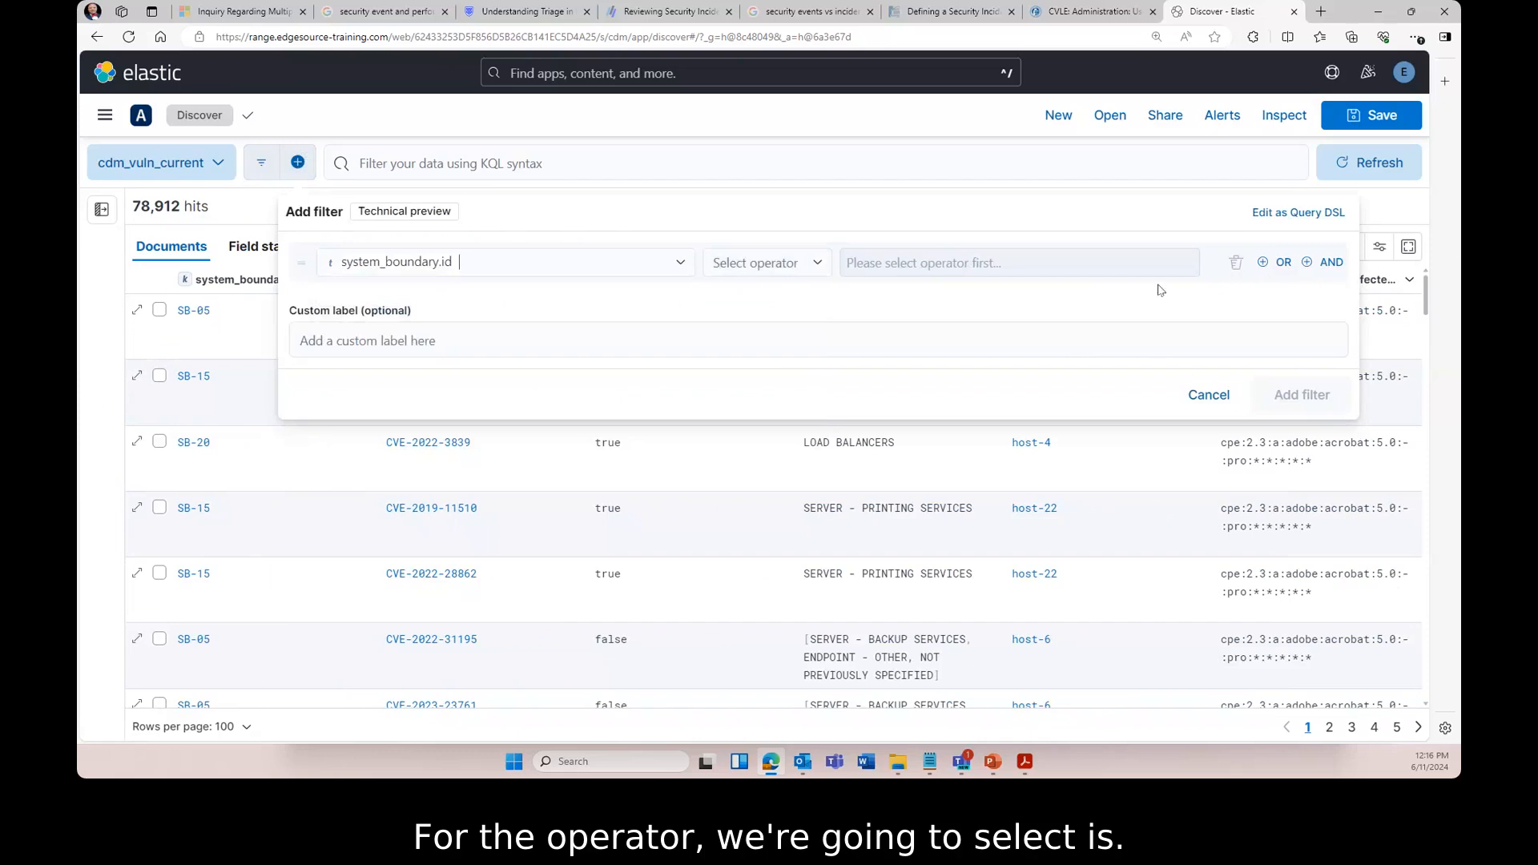
left_click(813, 265)
left_click(747, 293)
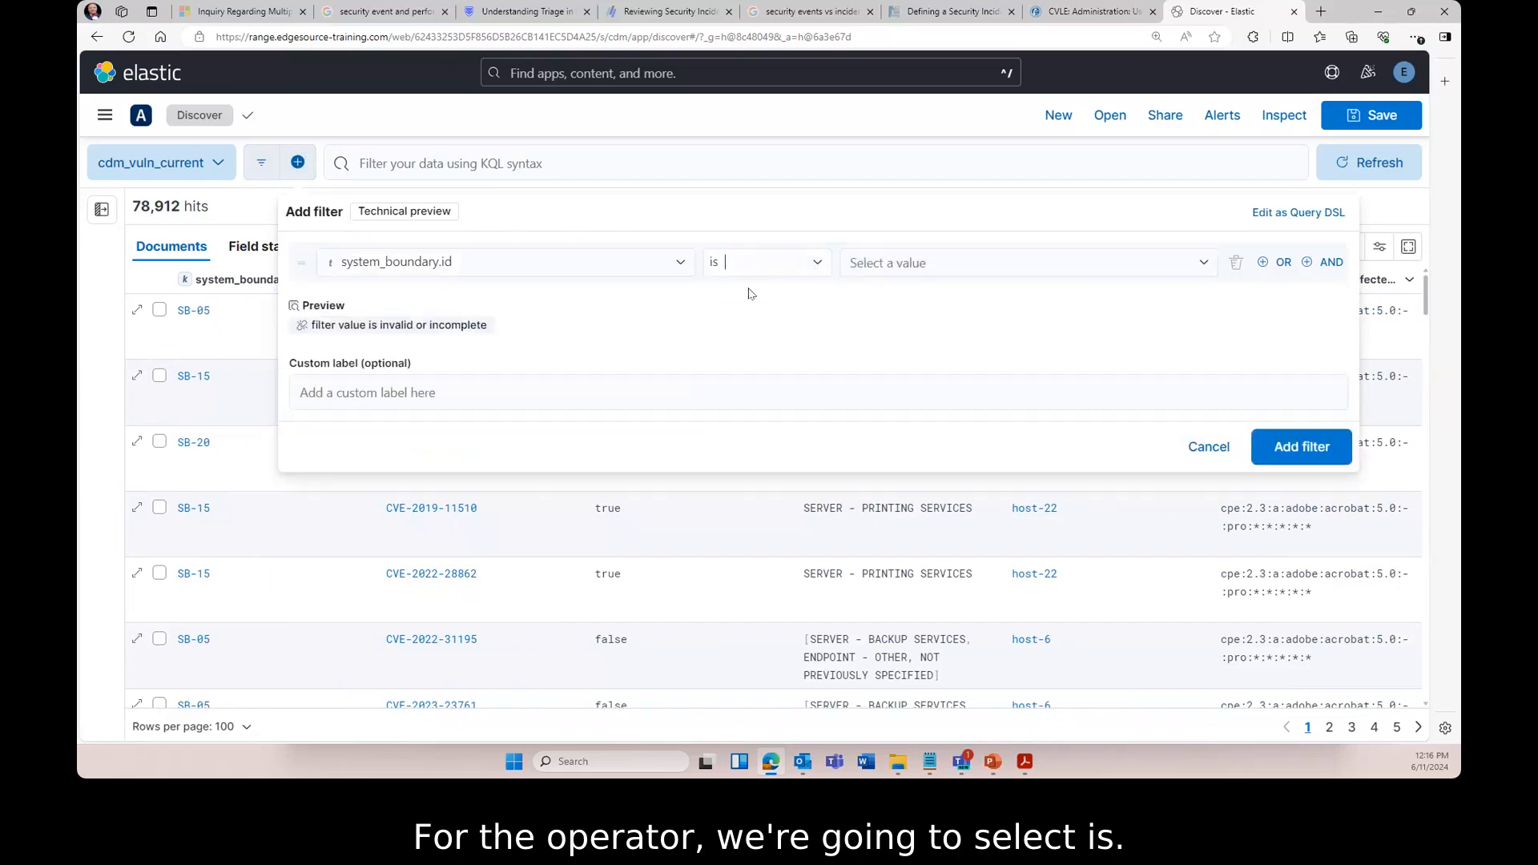
left_click(1201, 264)
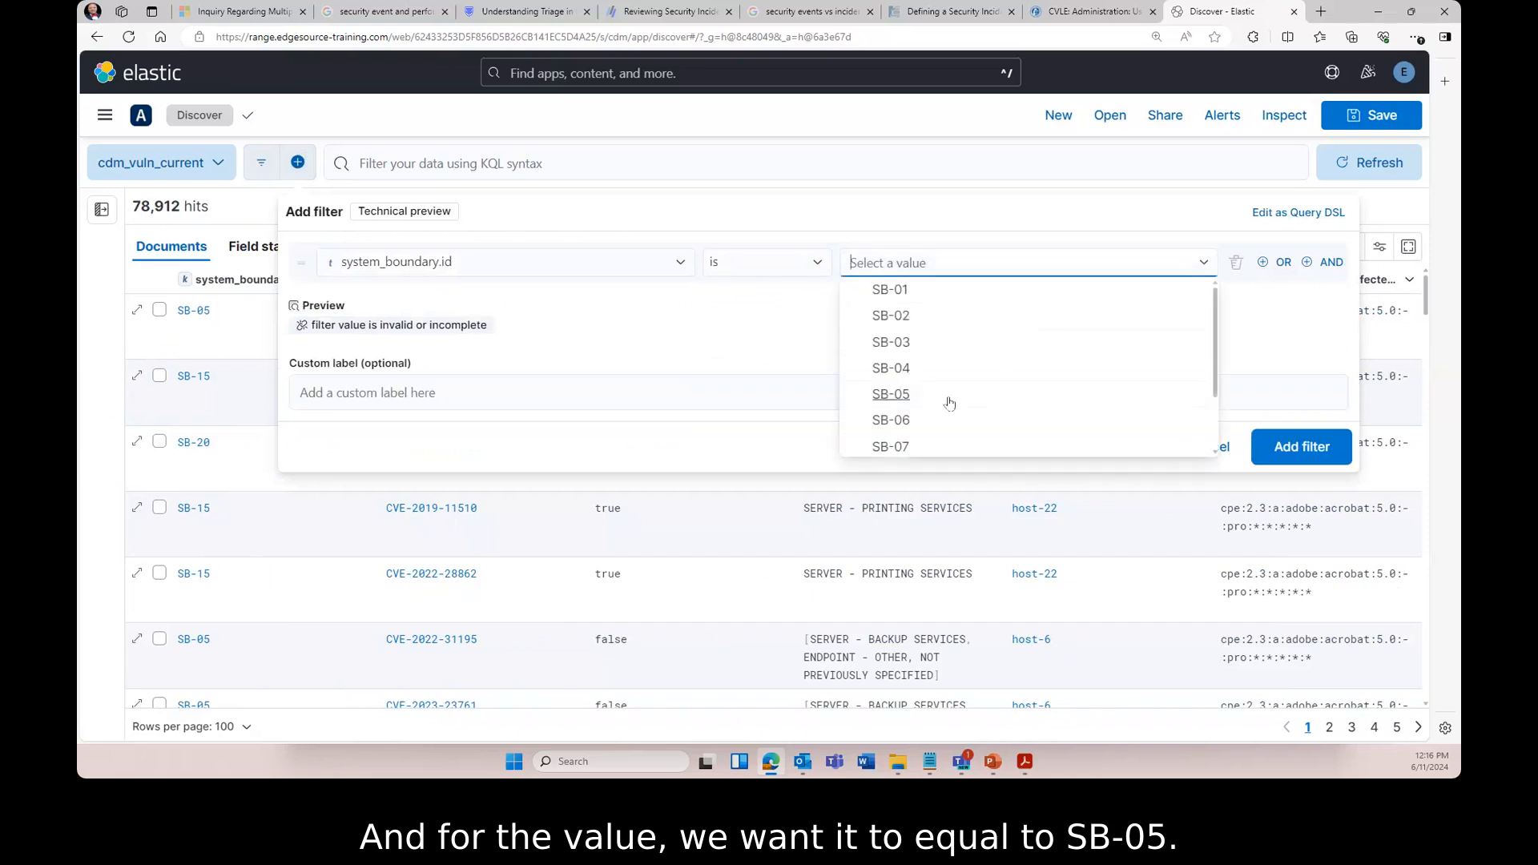
left_click(891, 396)
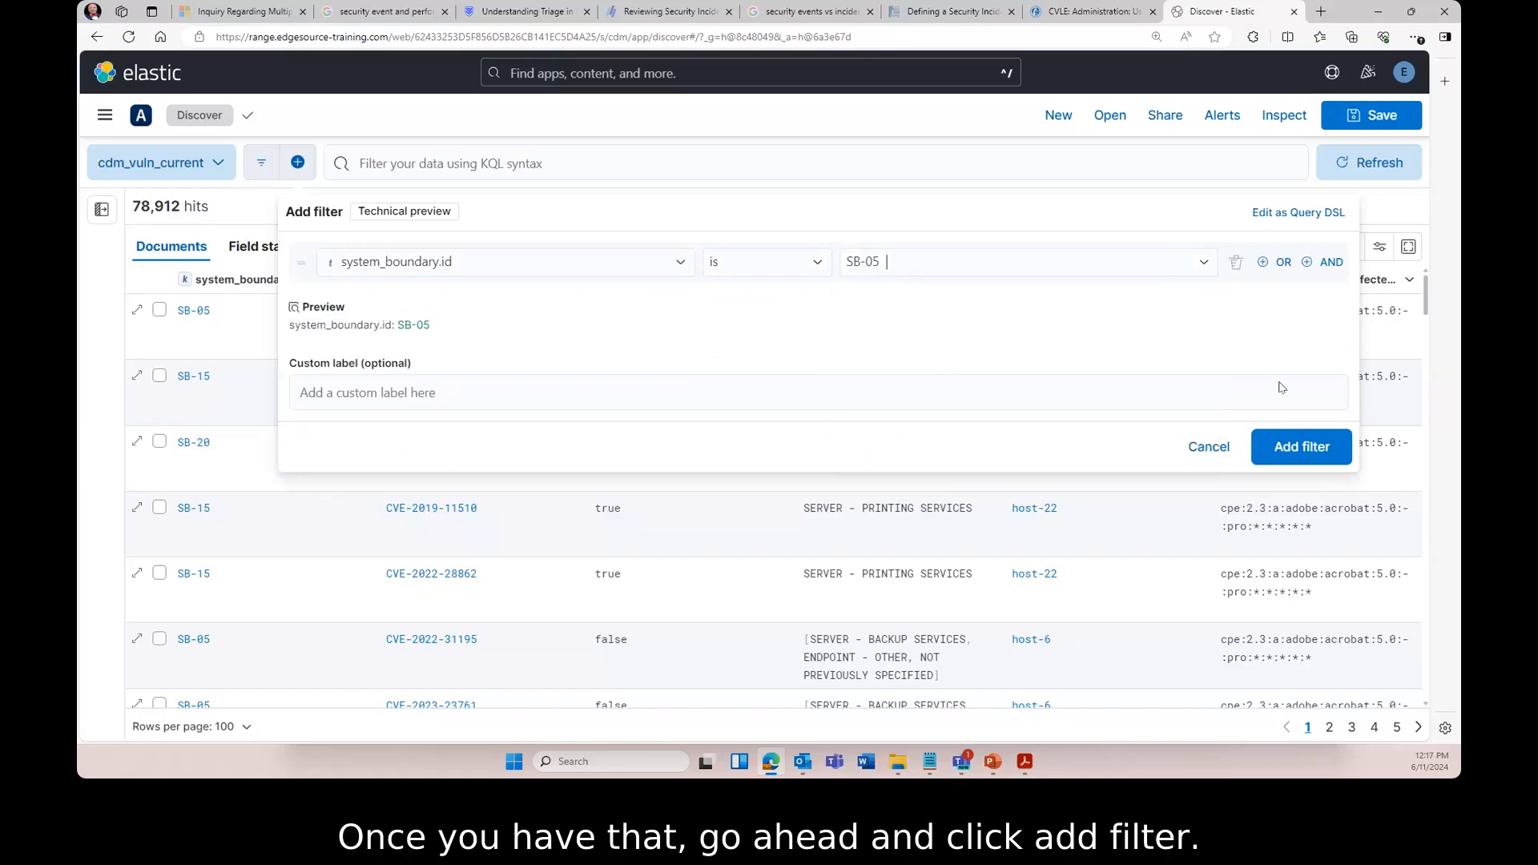
left_click(1291, 450)
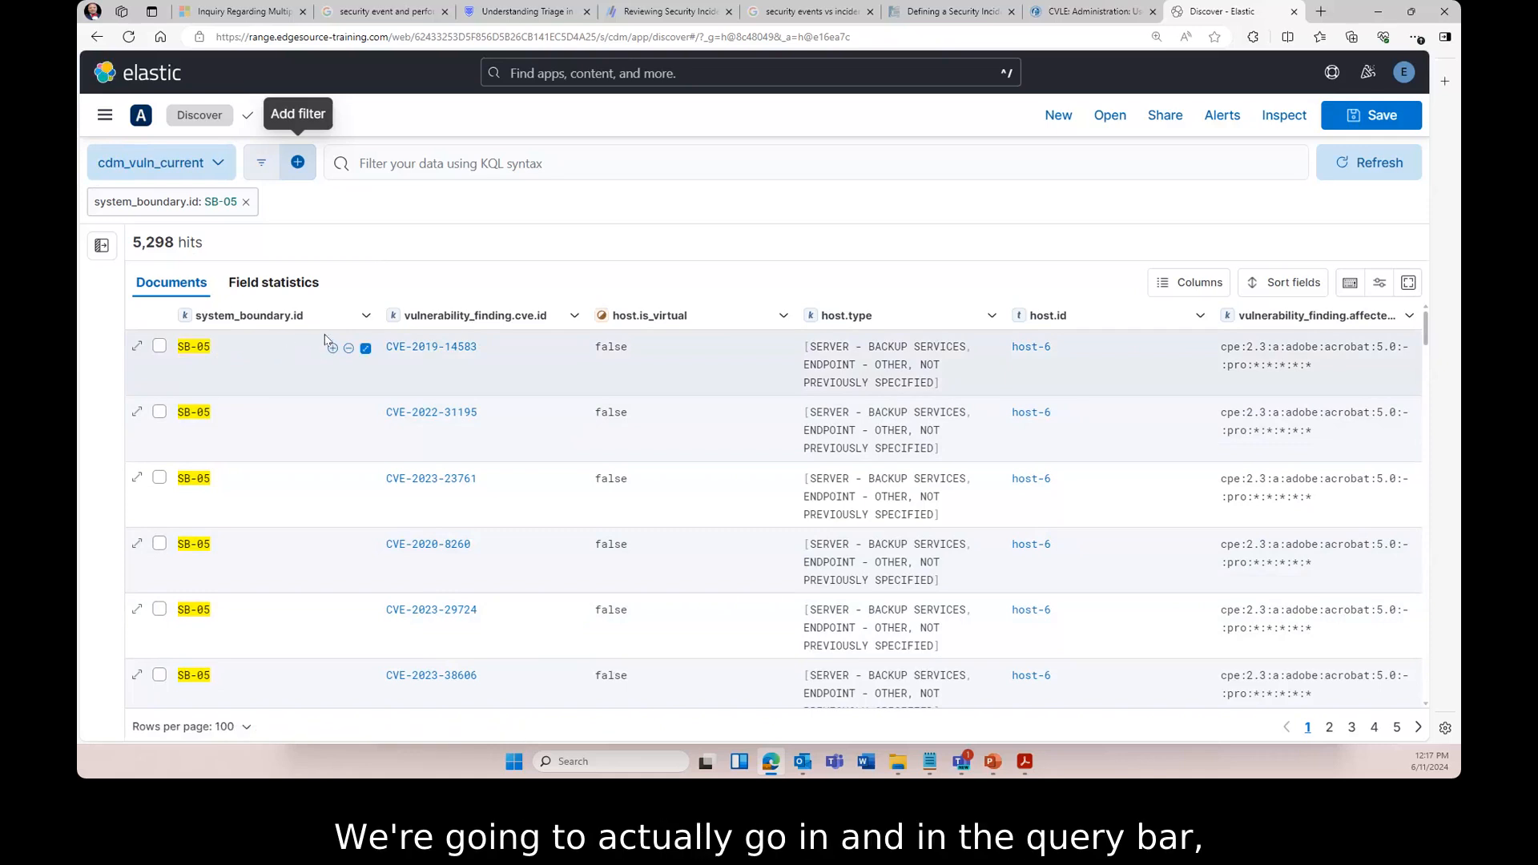
- Run the KQL query host.type : "ENDPOINT - VIRTUAL" and vulnerability_finding.cve.id : "CVE-2021-27852"
left_click(413, 173)
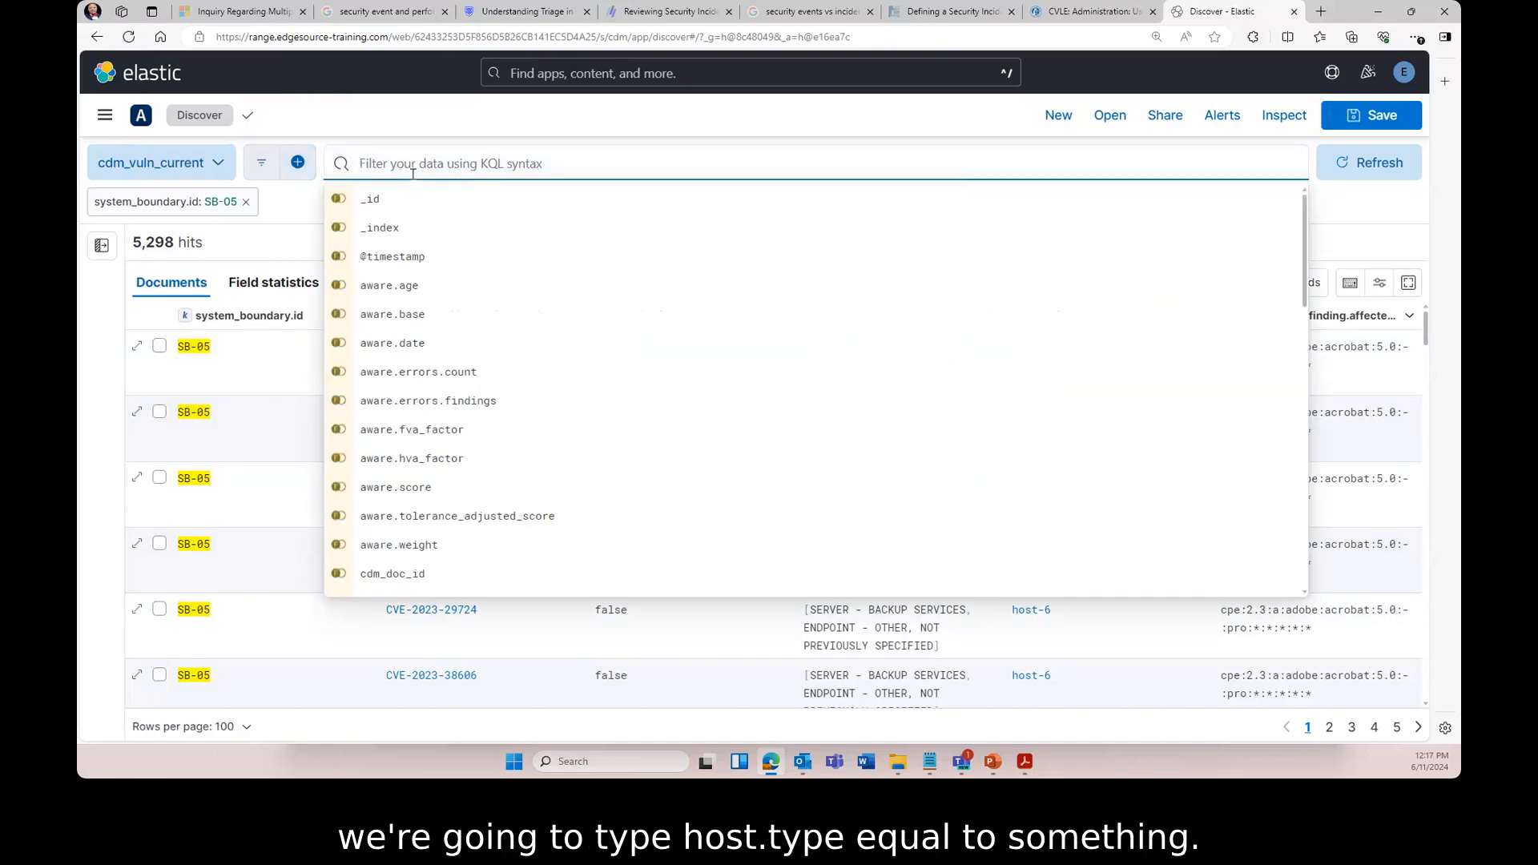
type("host.type")
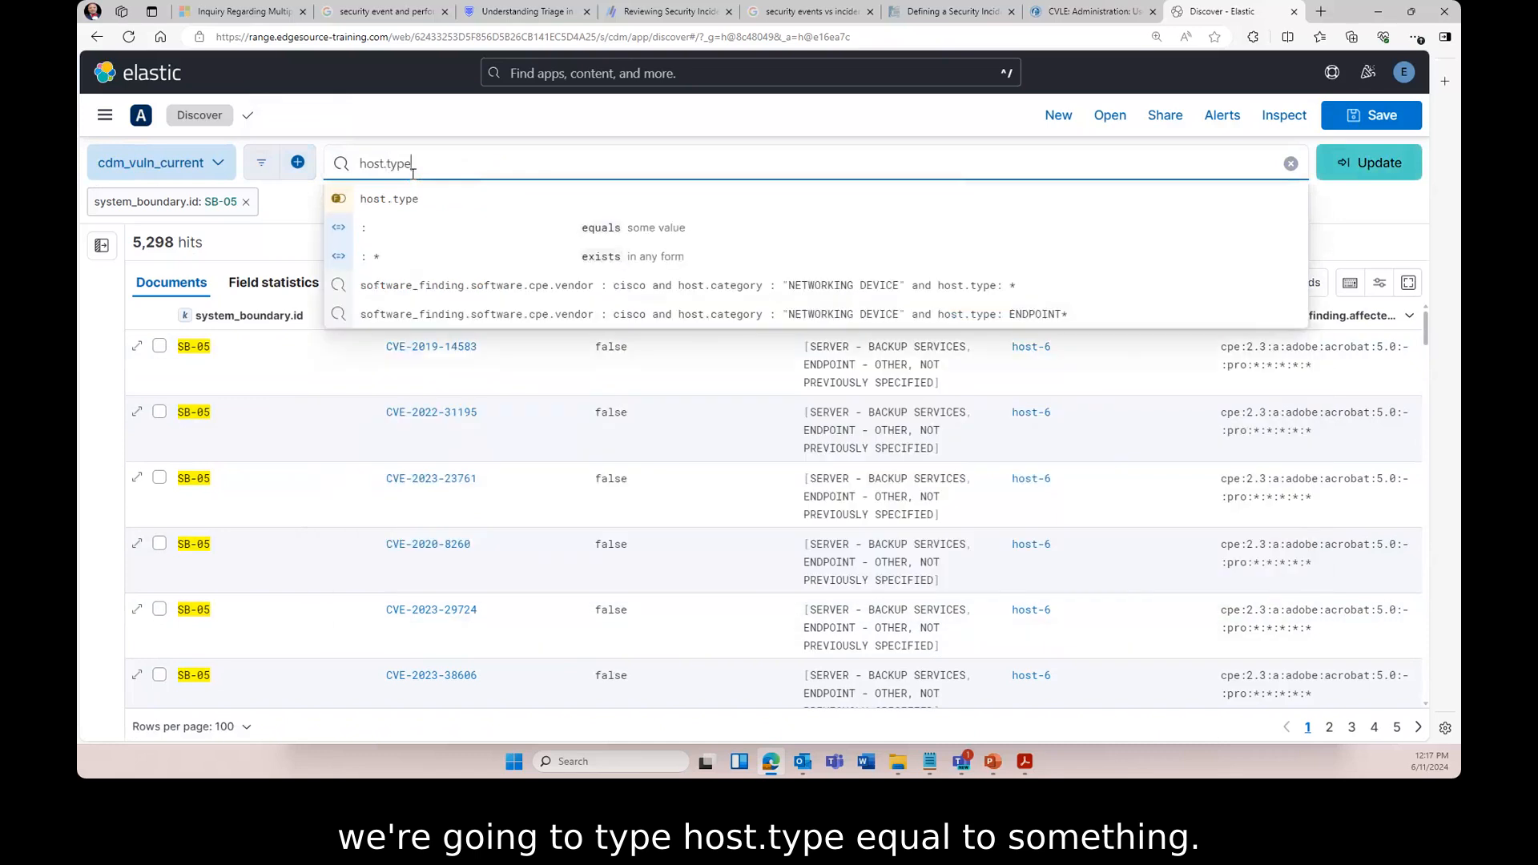
type(" :")
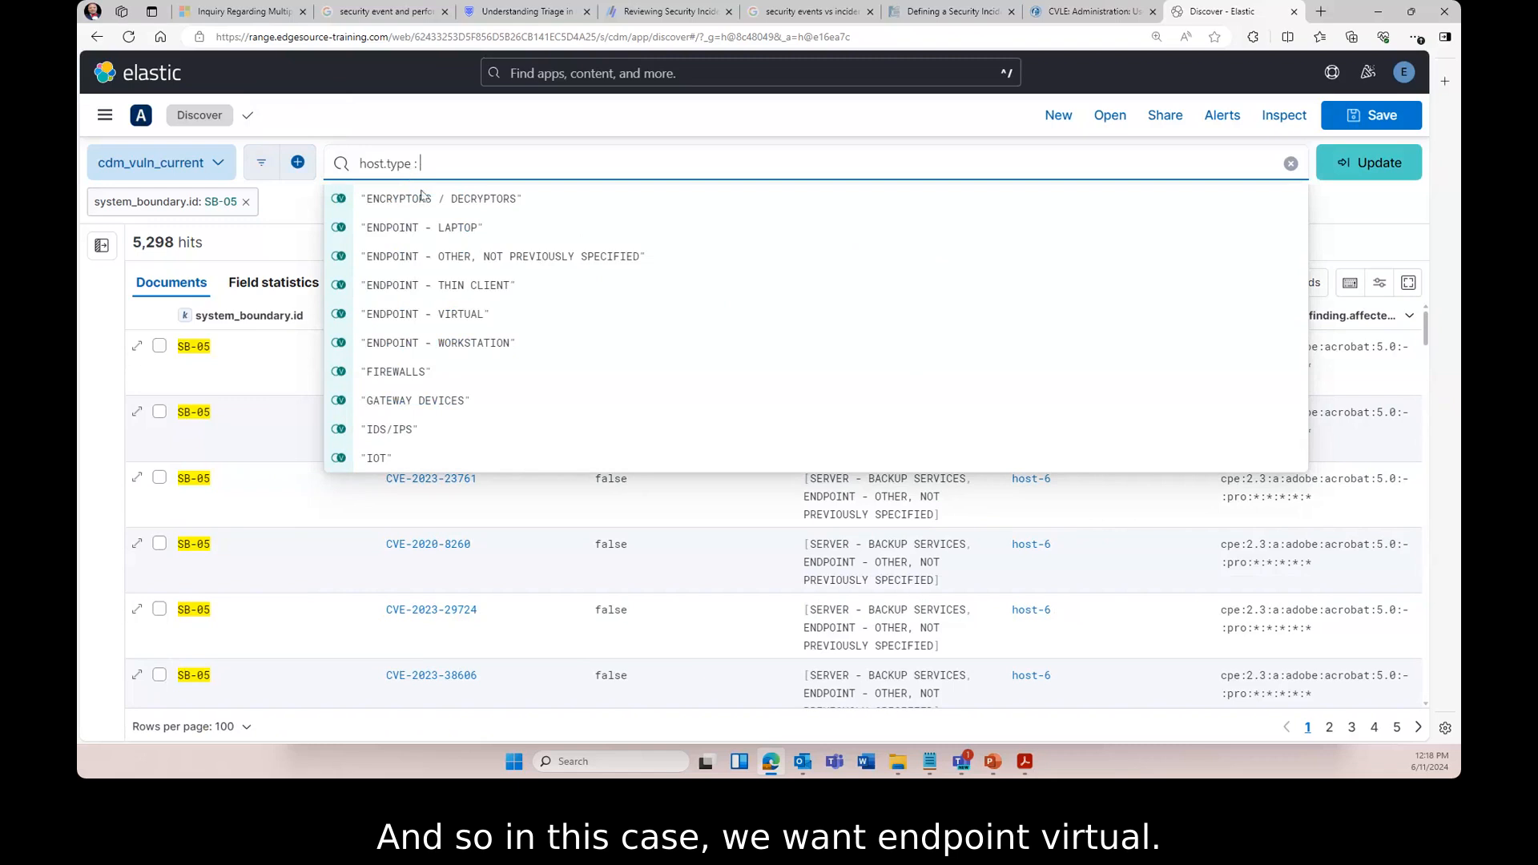
left_click(433, 316)
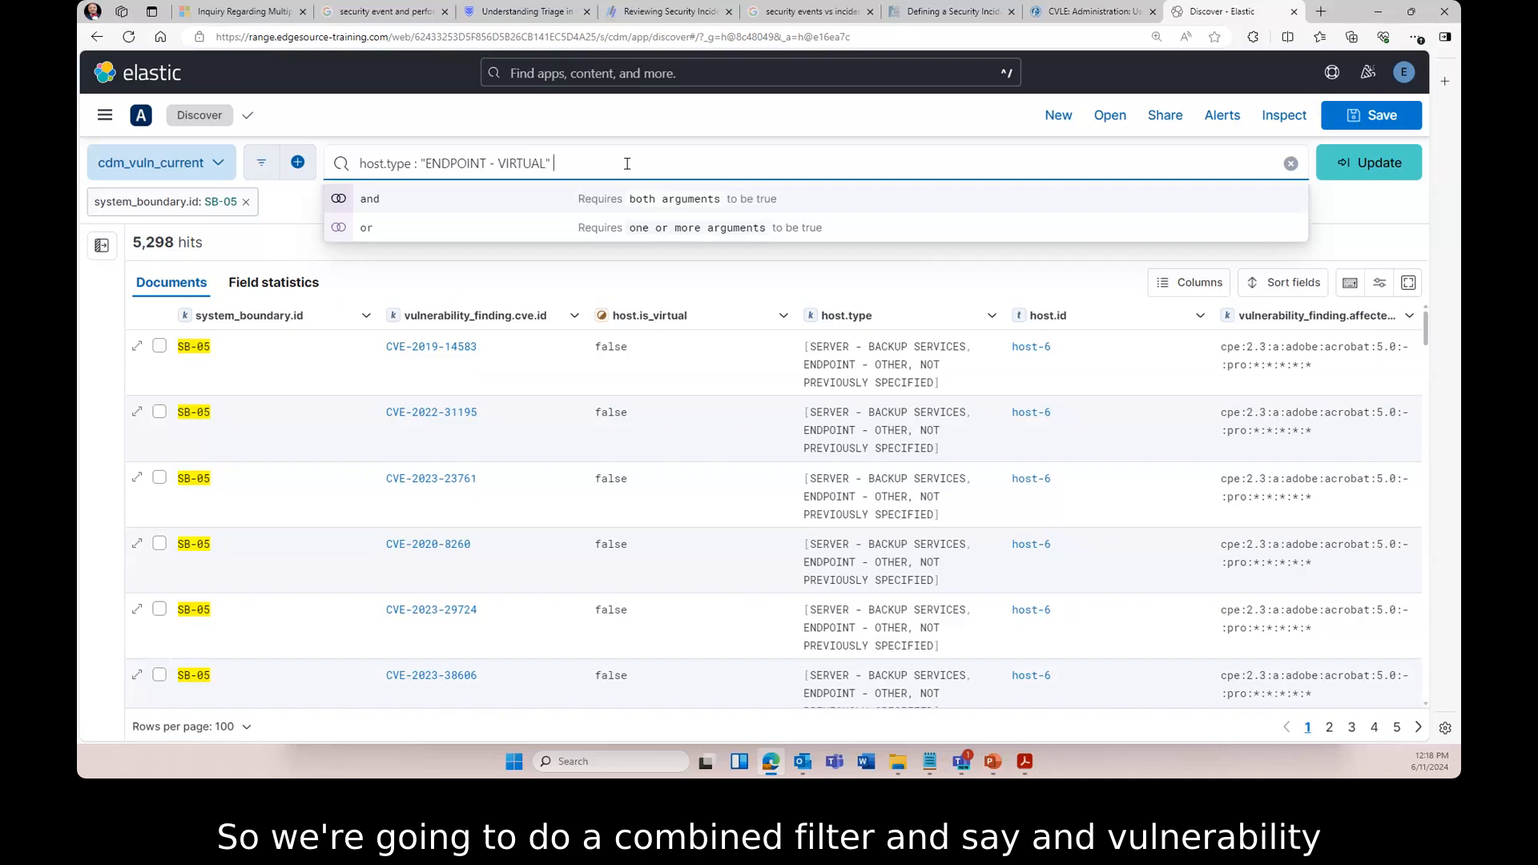
type("and ")
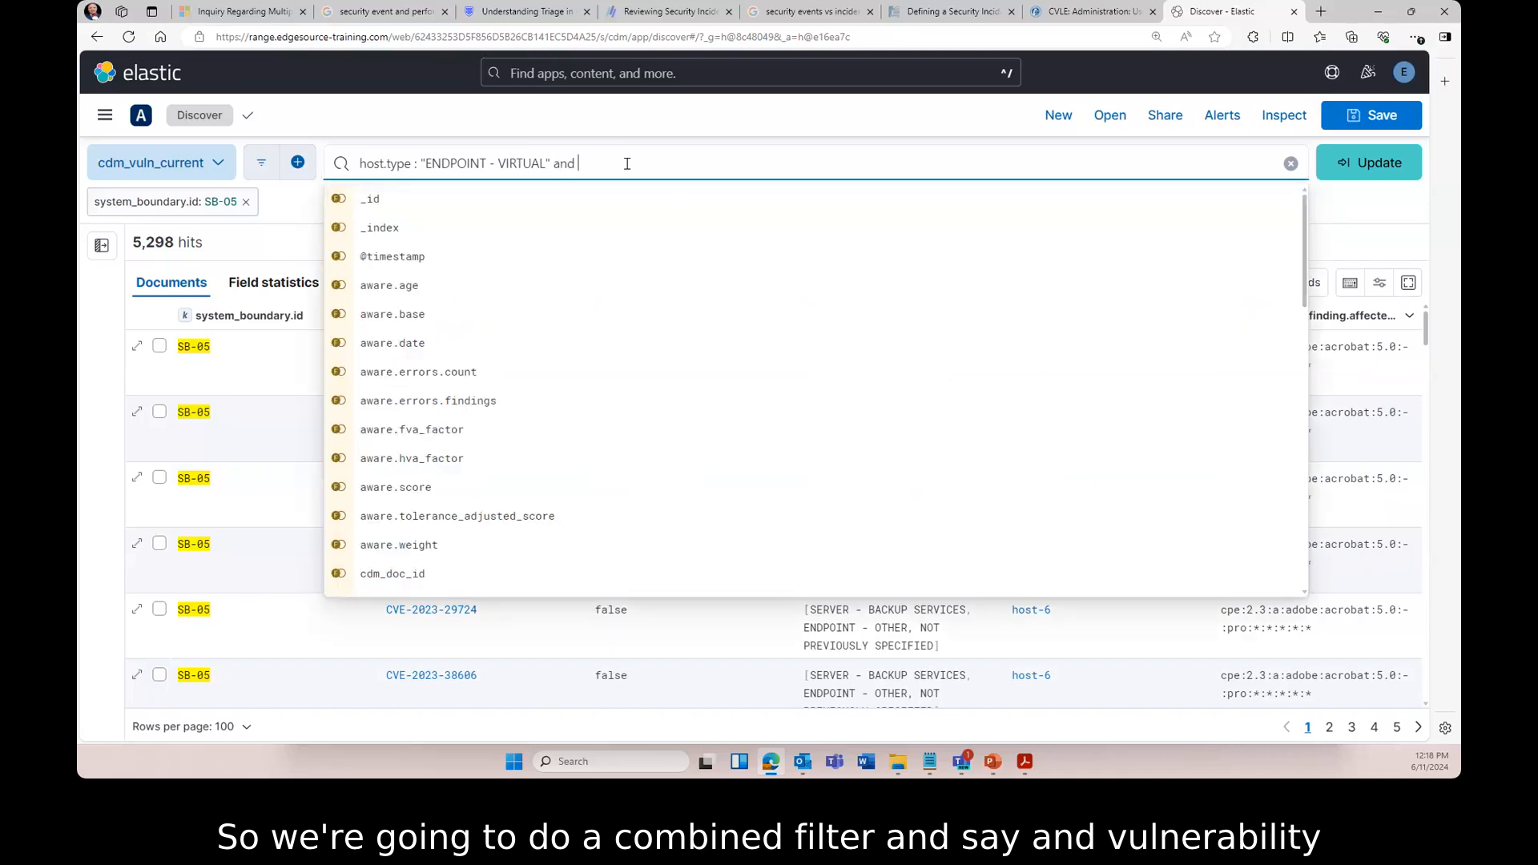
type("vulnera")
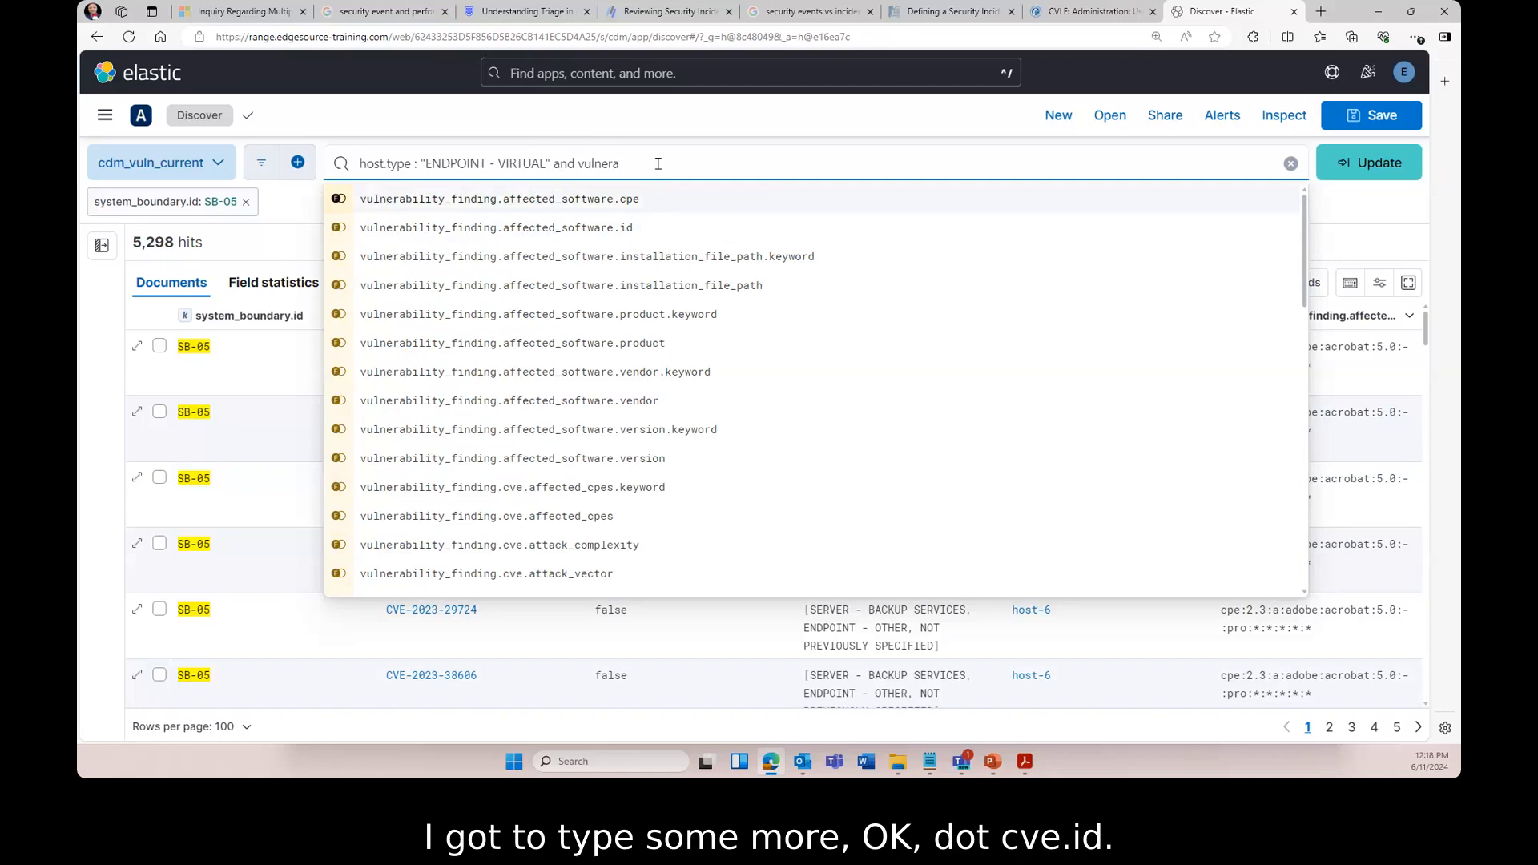
type("bility")
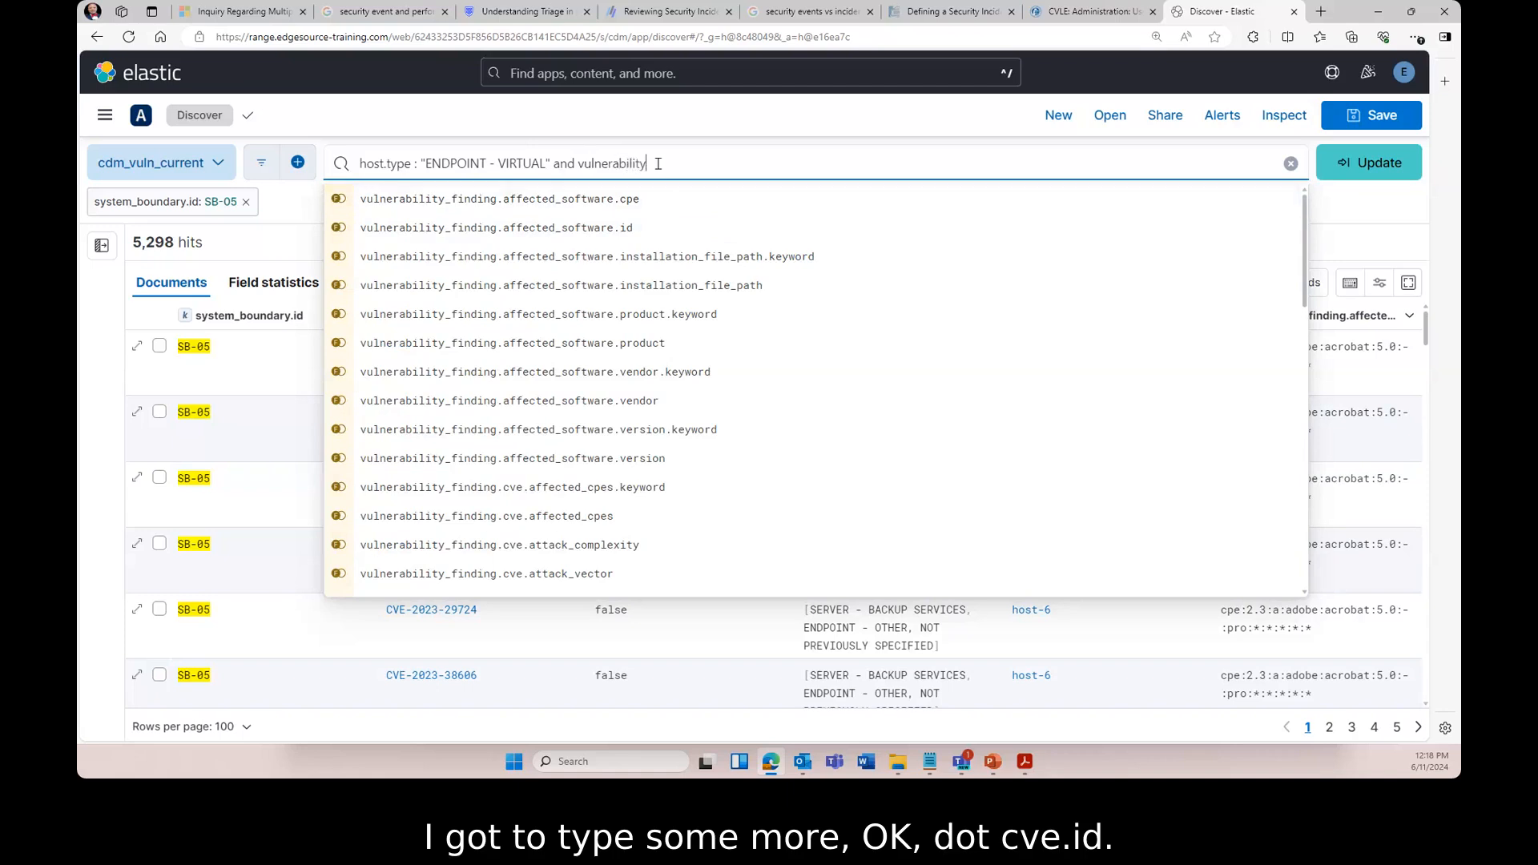
type("_finding.cve")
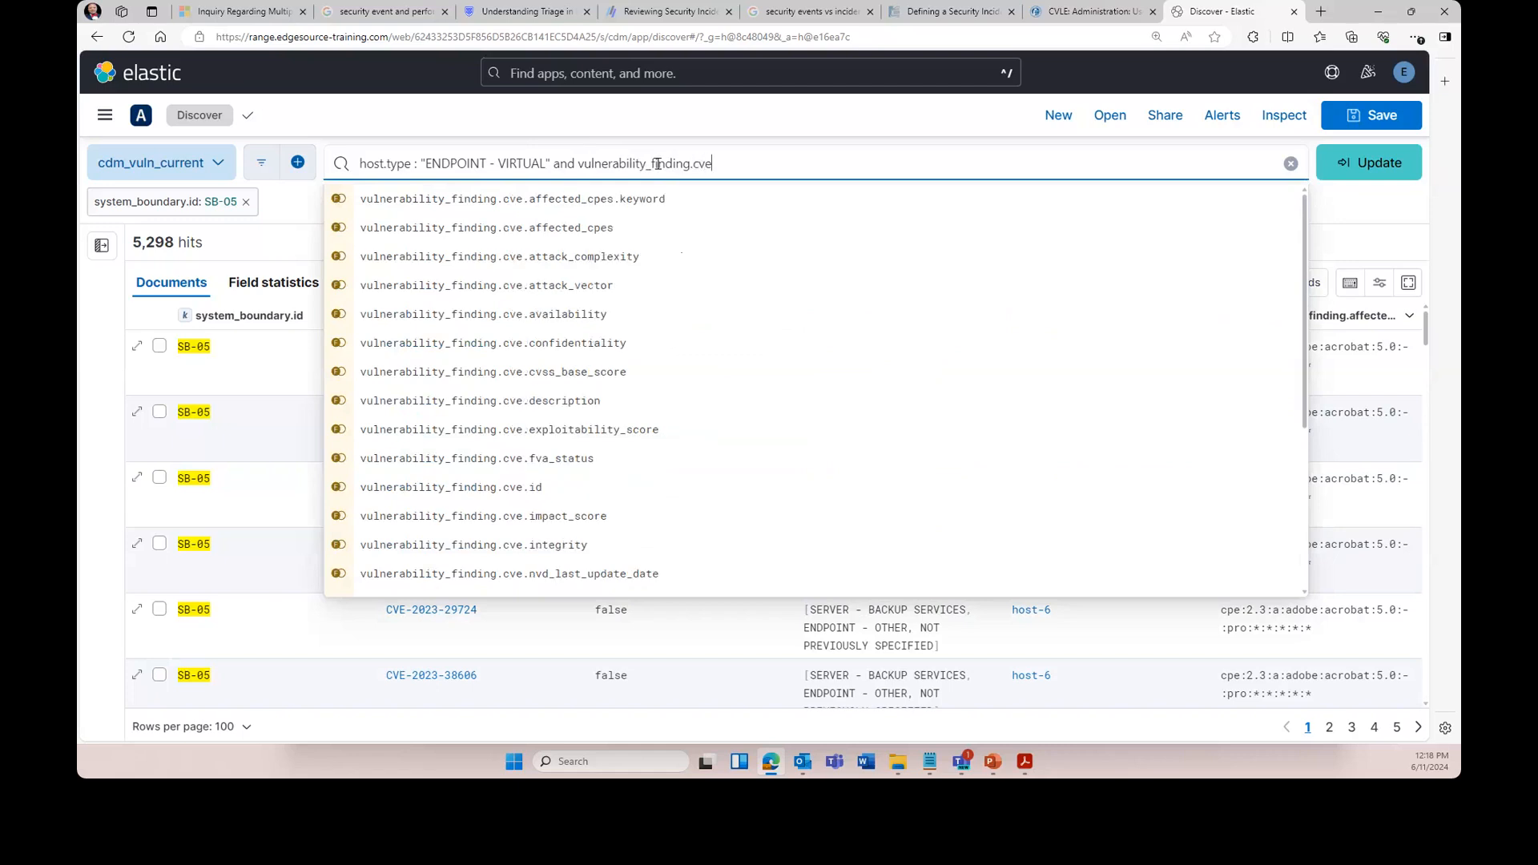
type(".i")
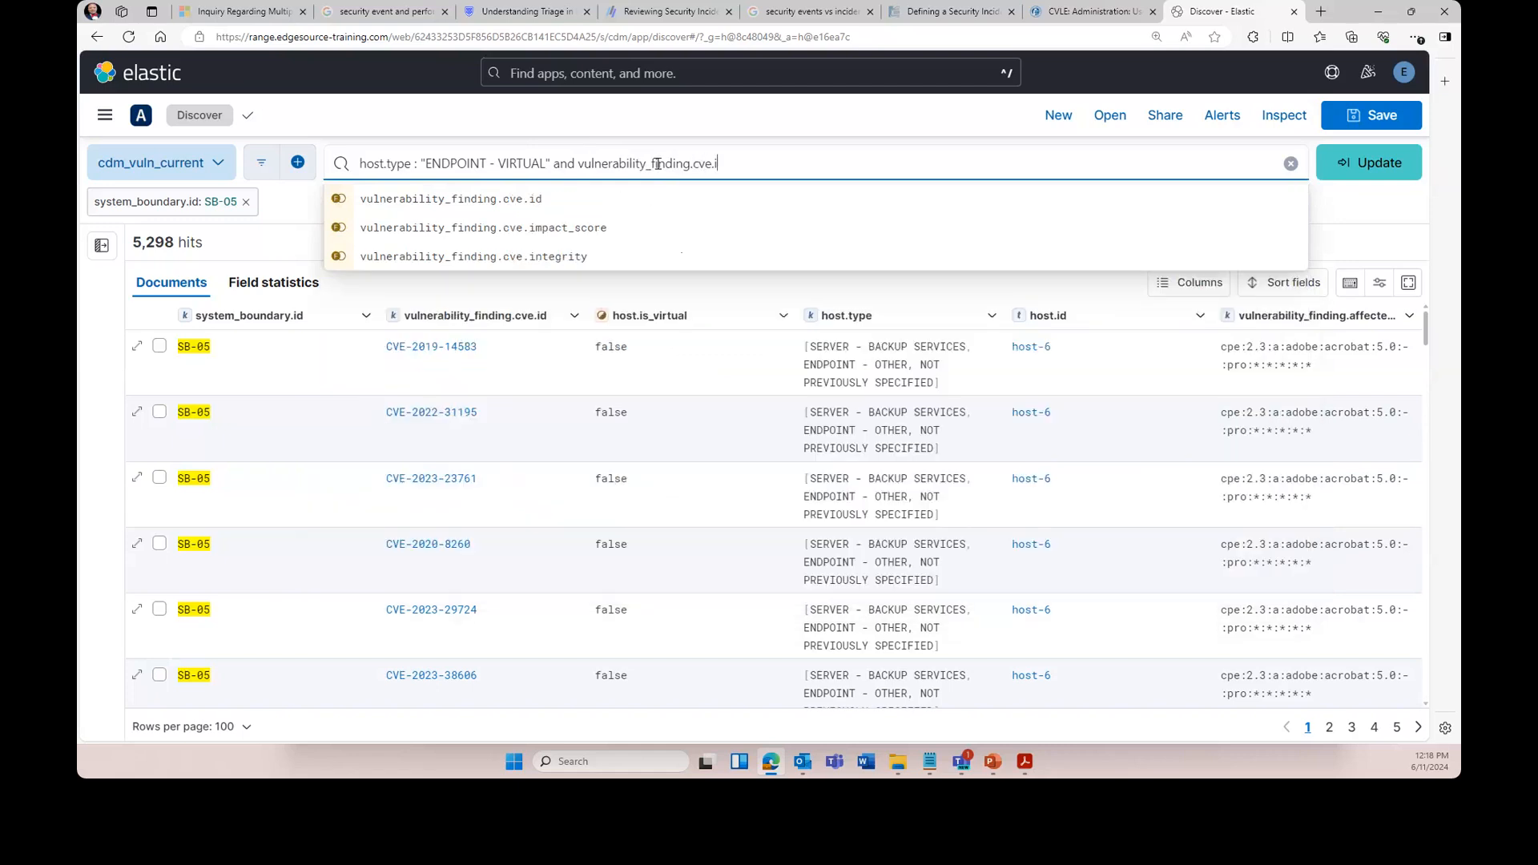
left_click(628, 200)
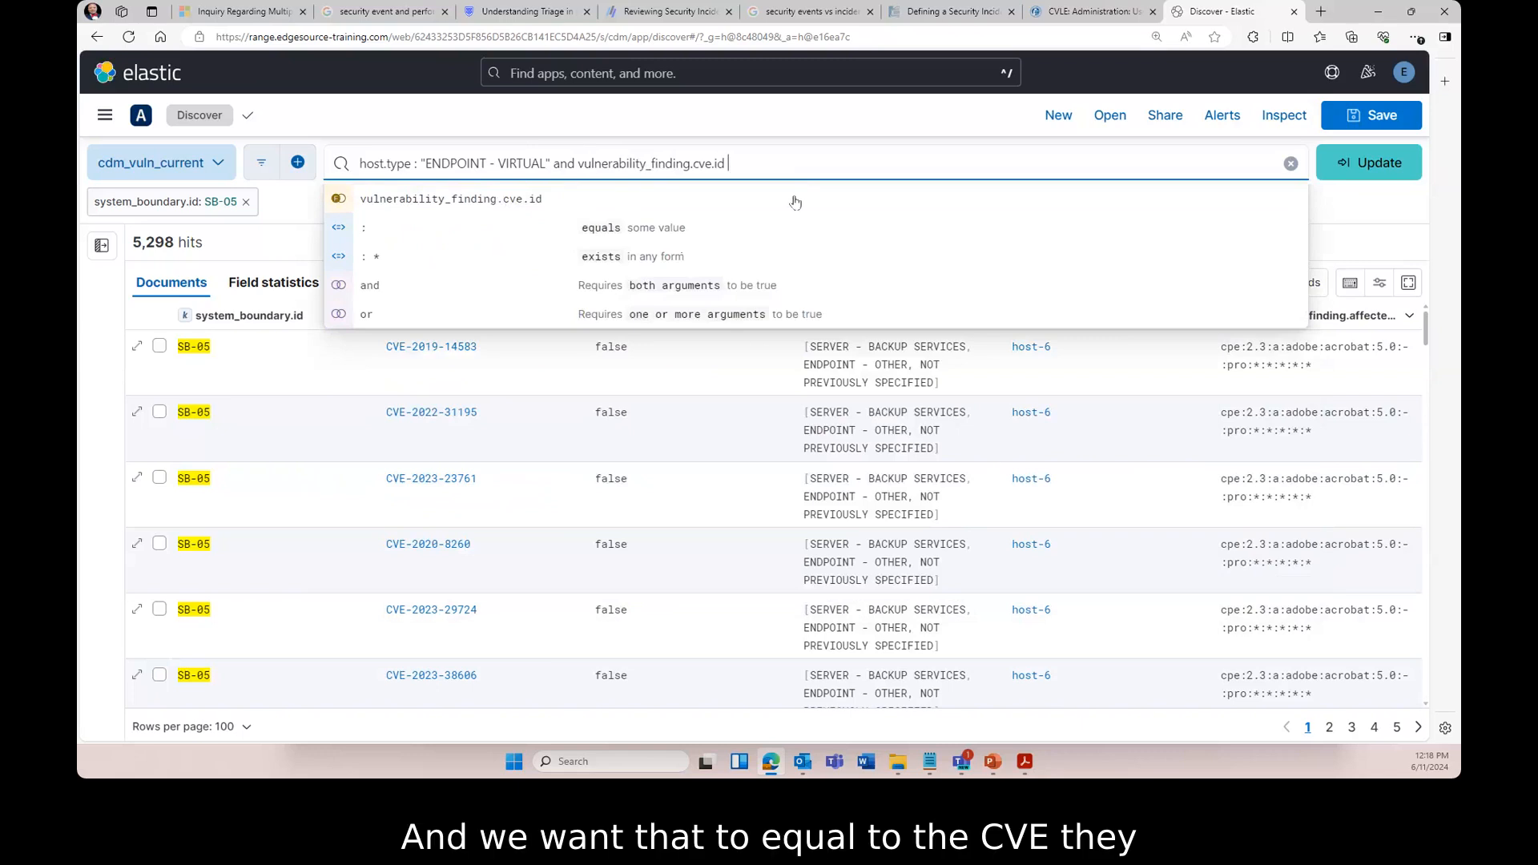
type(":")
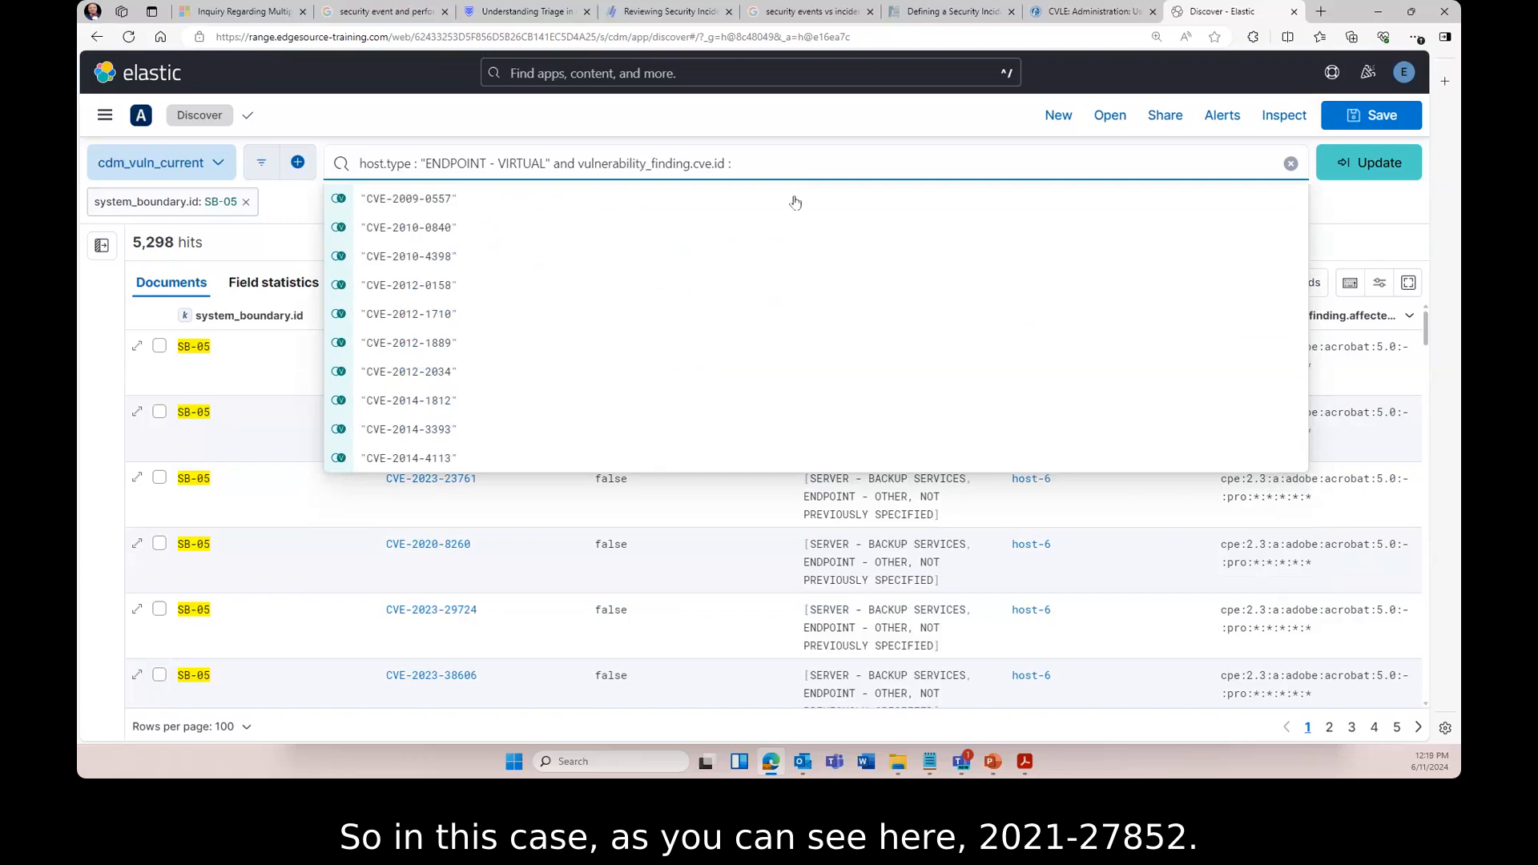
type("\"CVE-2021-278")
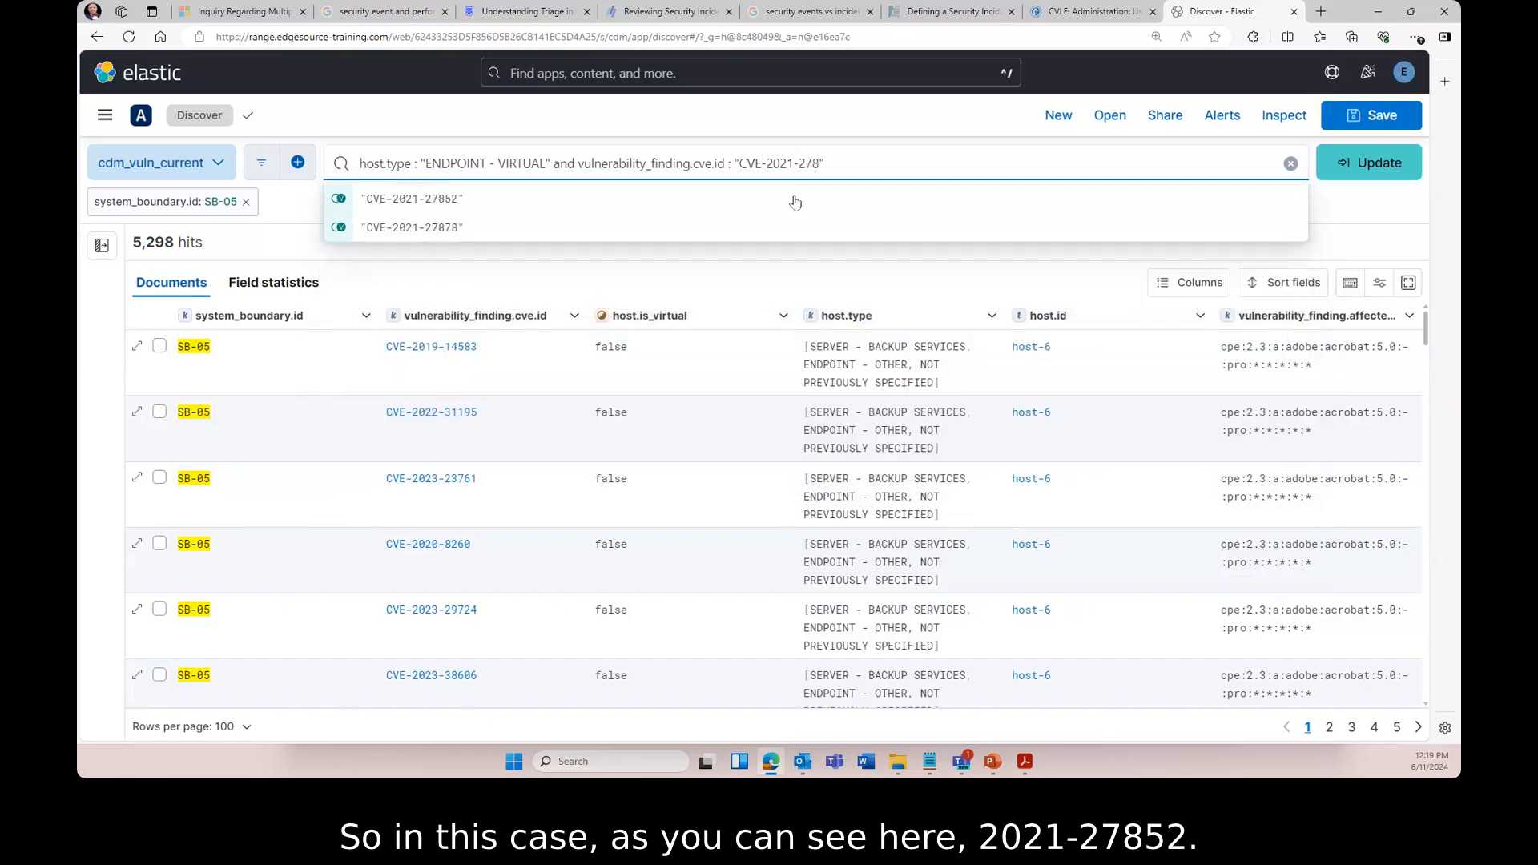
left_click(410, 200)
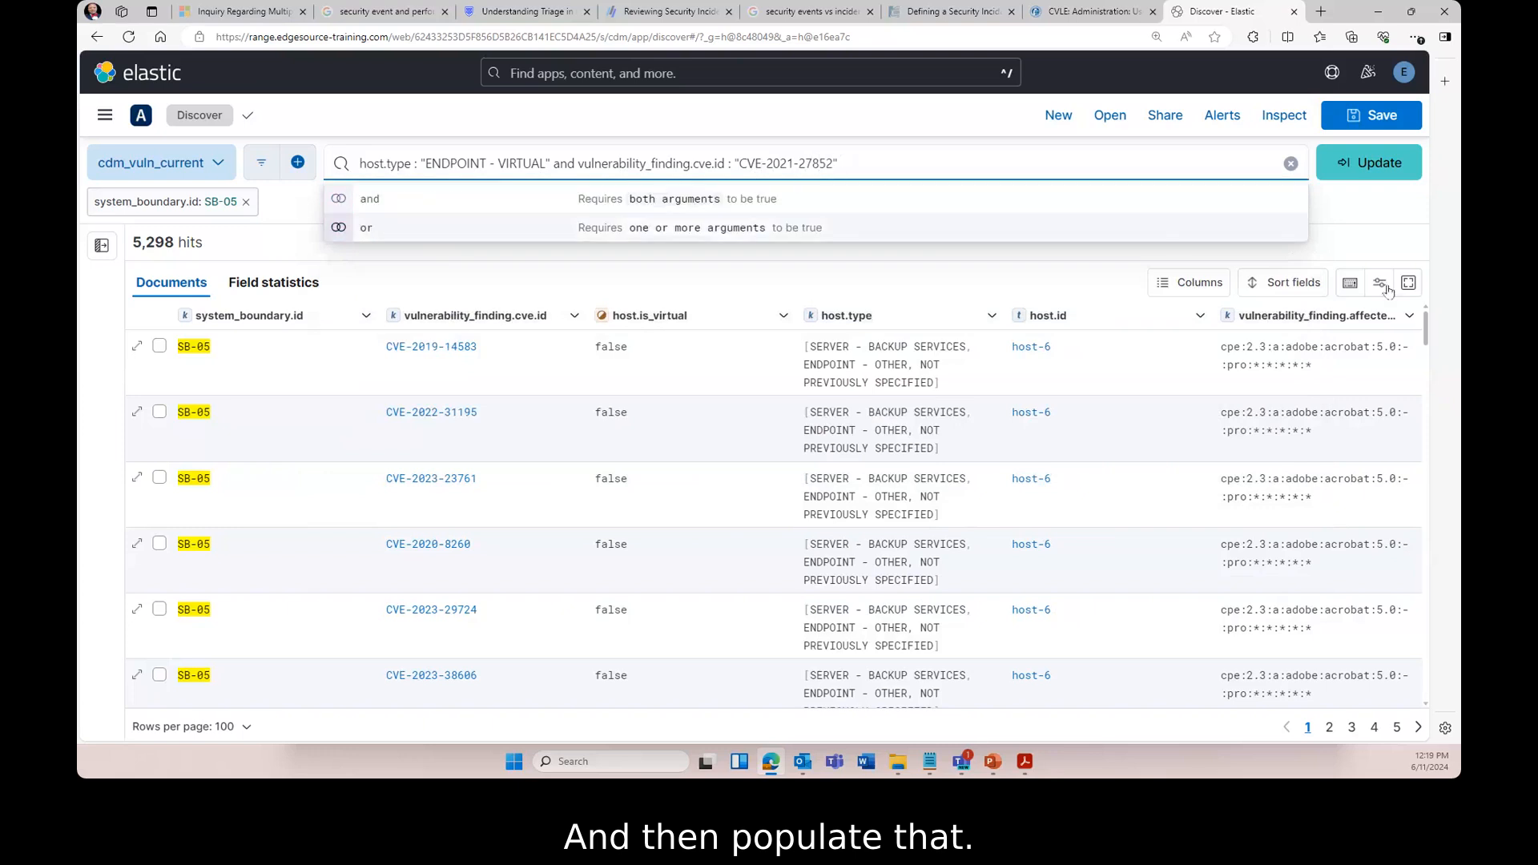
left_click(1369, 164)
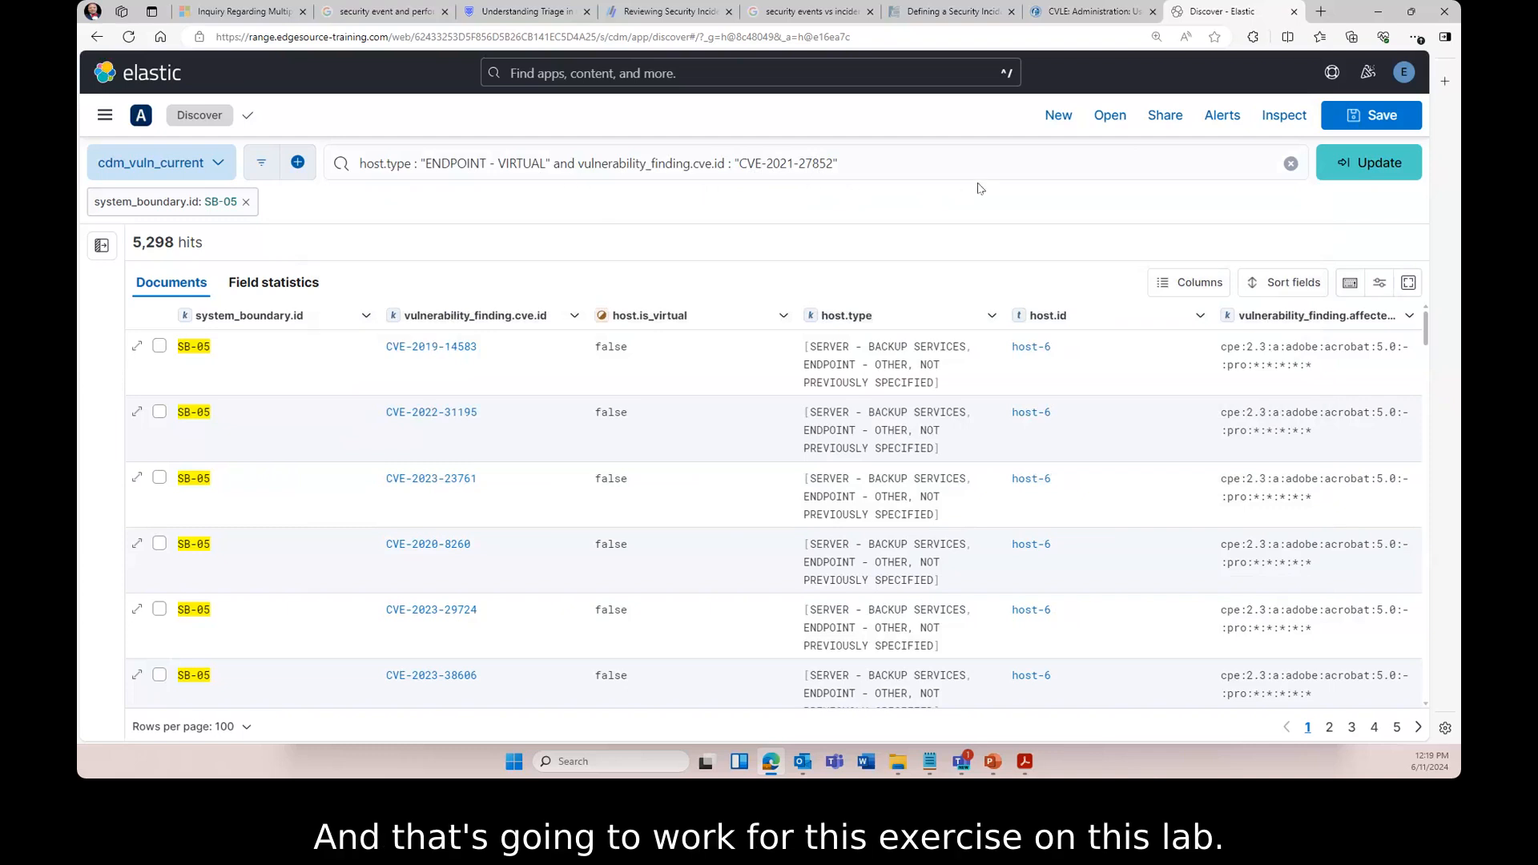
left_click(1378, 163)
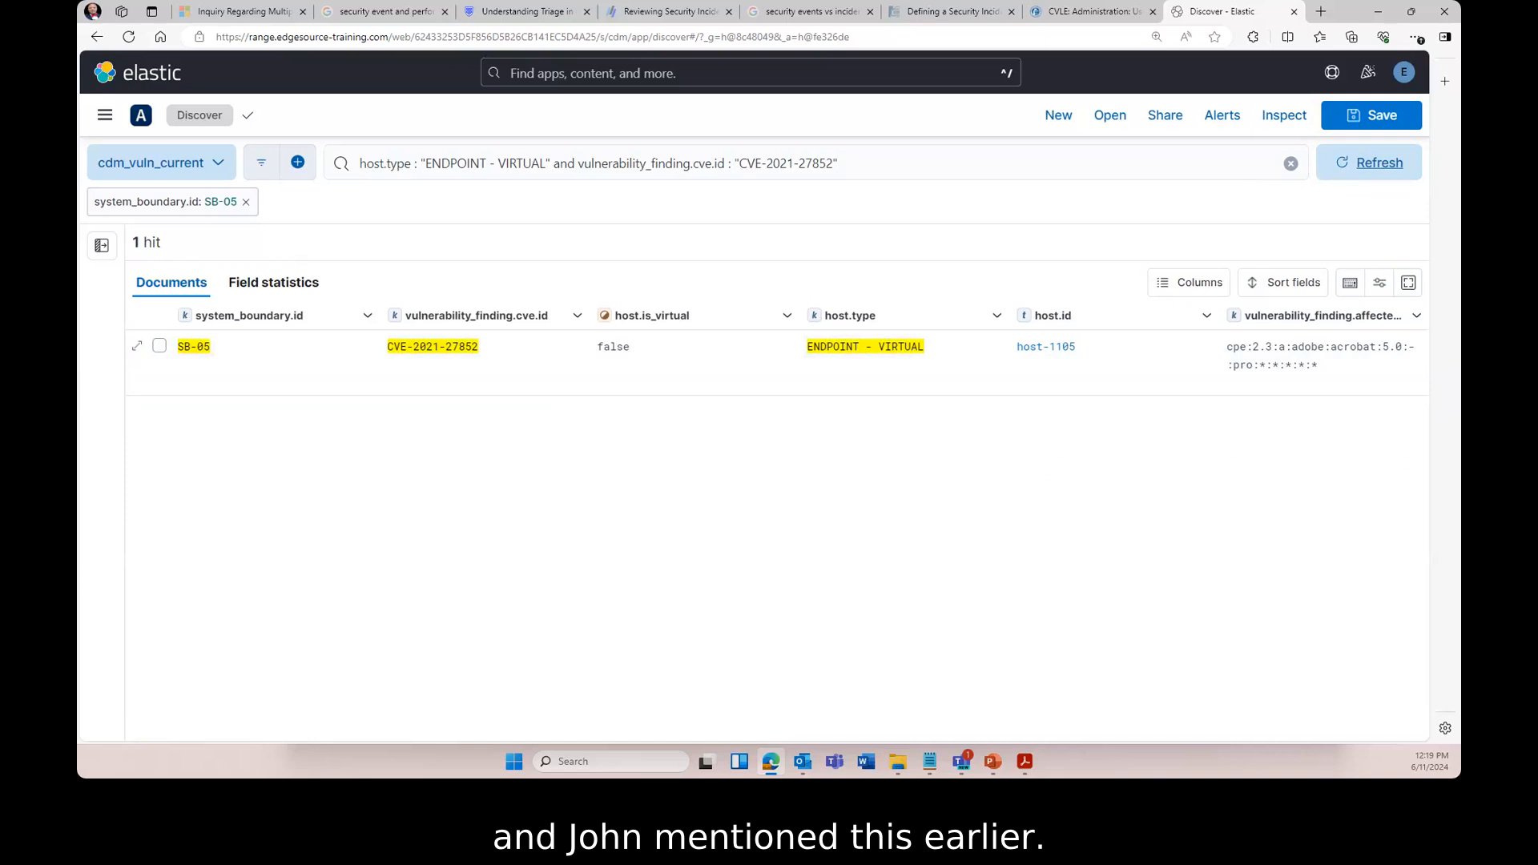
- Open host-1105's Hardware Asset Details dashboard from the host.id column link
left_click(1046, 347)
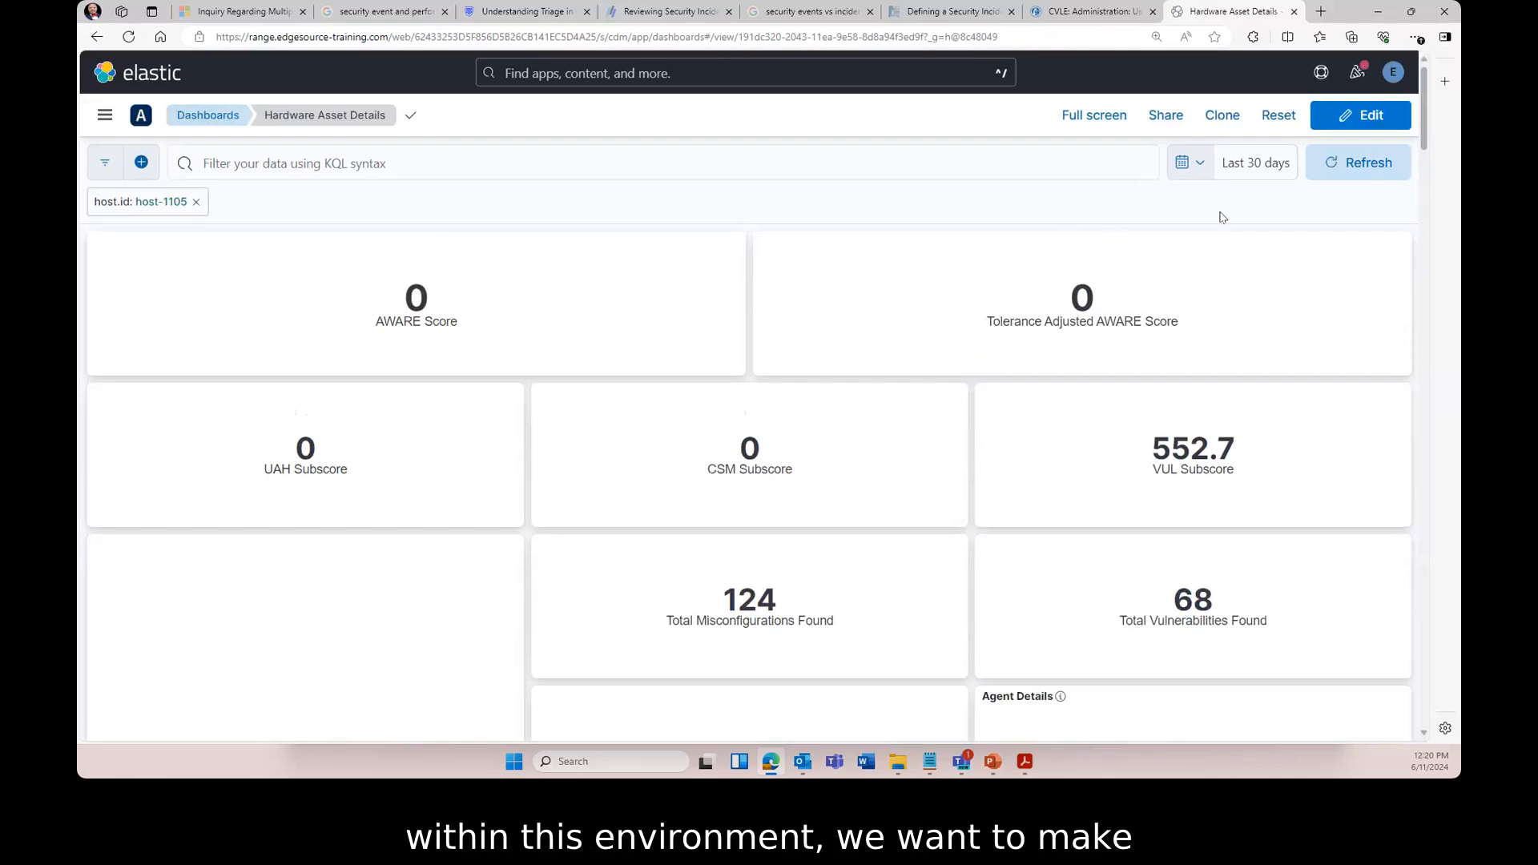
- Set the dashboard's time range to Last 1 year via Quick select
left_click(1202, 165)
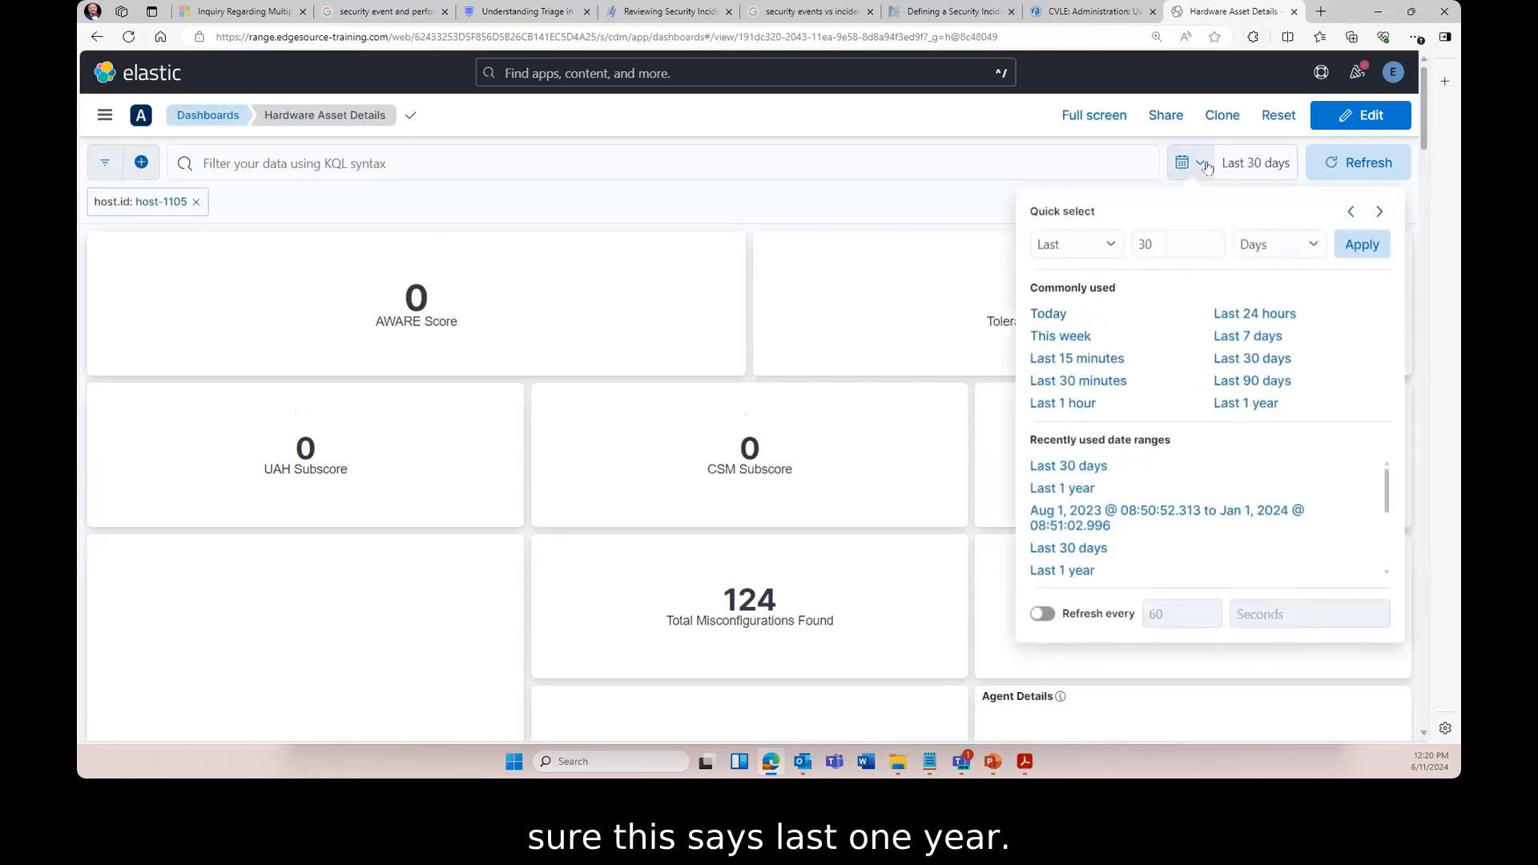
left_click(1244, 405)
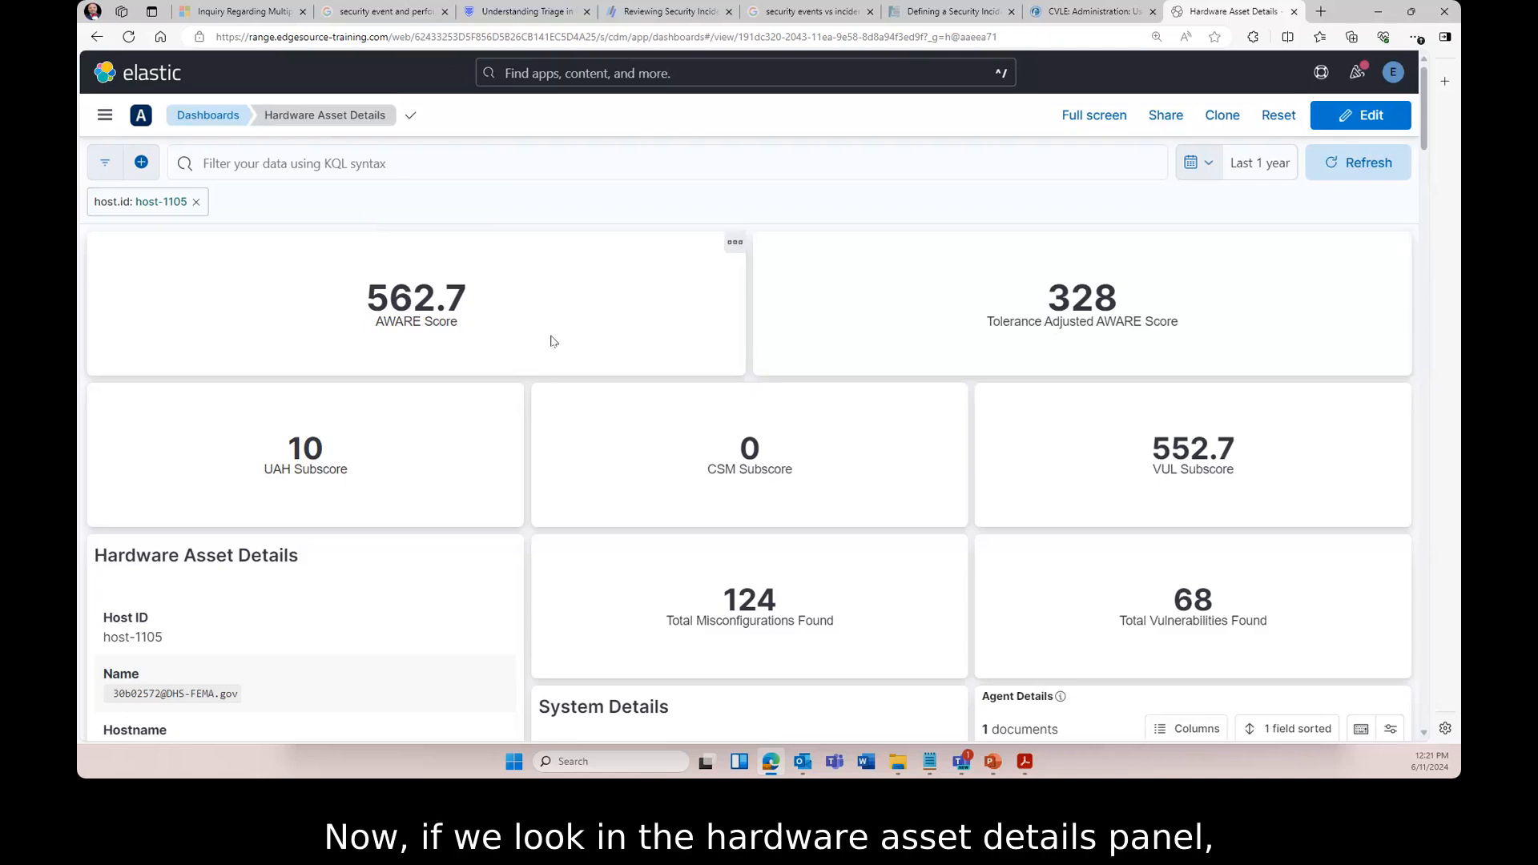
scroll(403, 376, "down", 1)
scroll(403, 376, "down", 3)
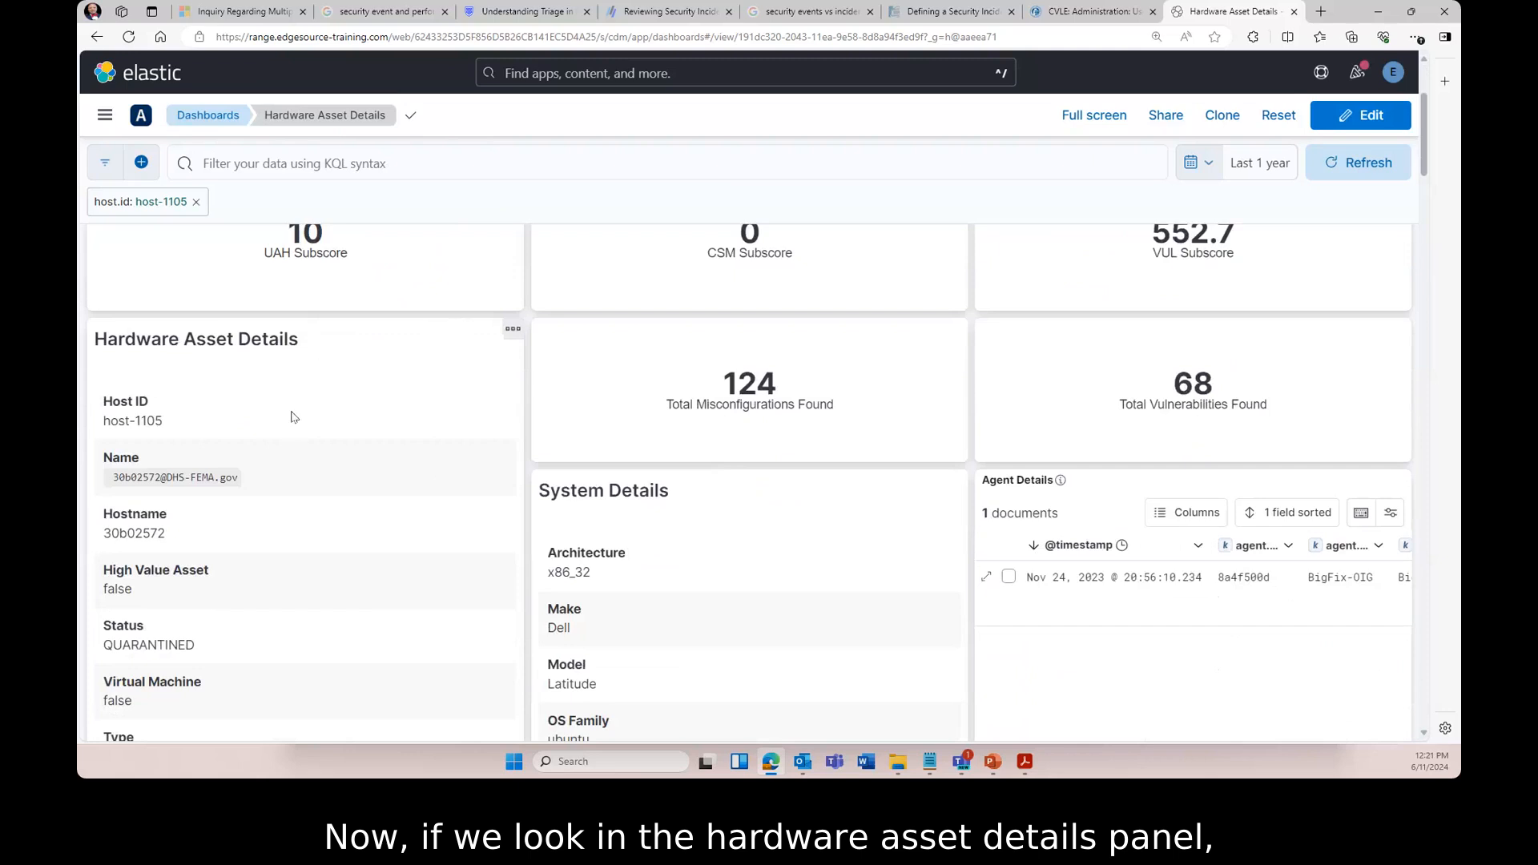
scroll(241, 400, "down", 2)
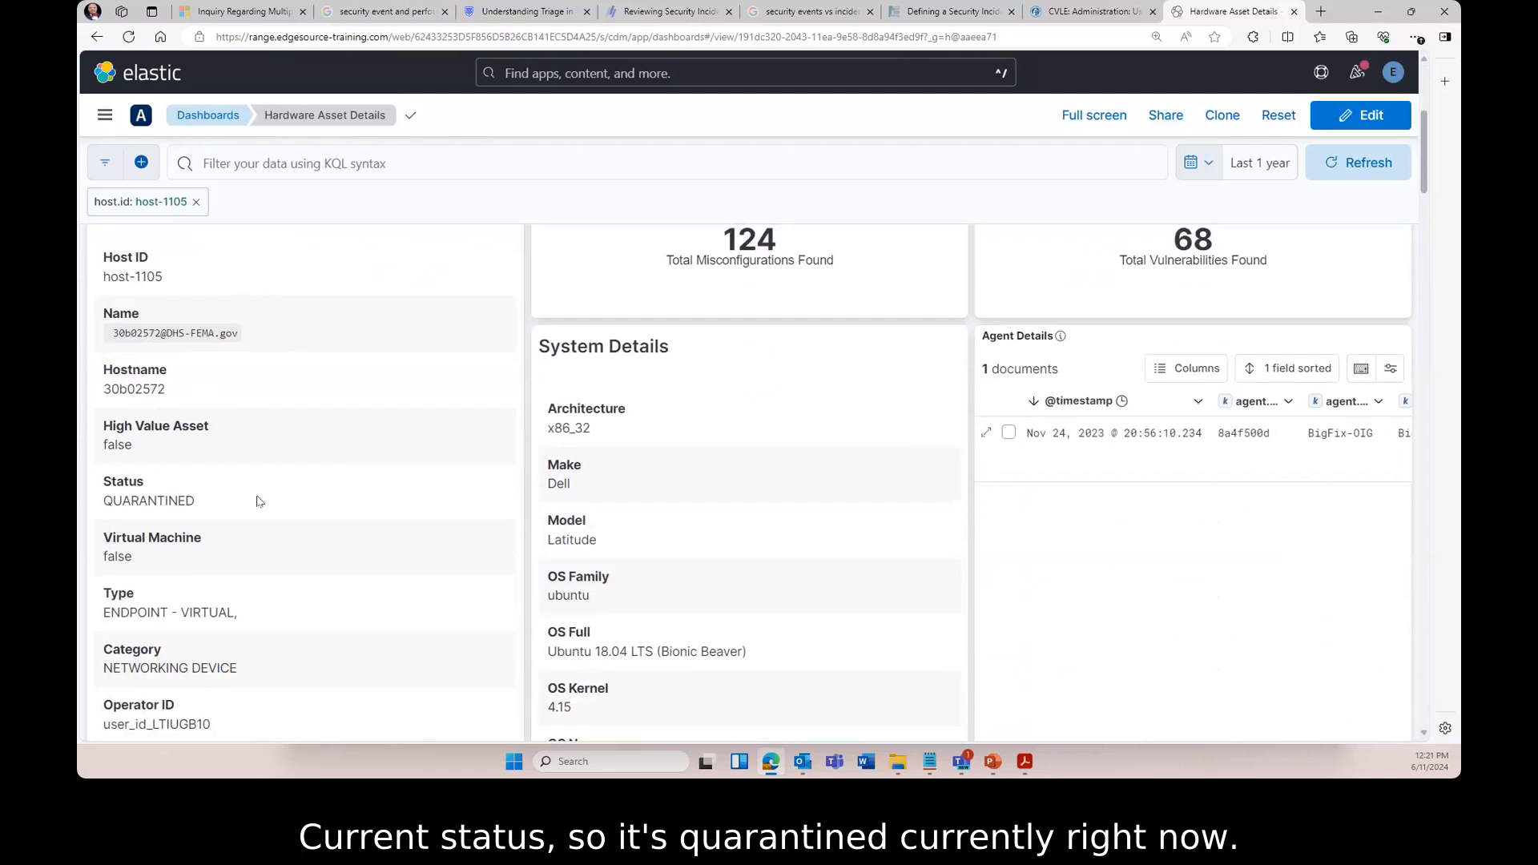
scroll(275, 484, "down", 3)
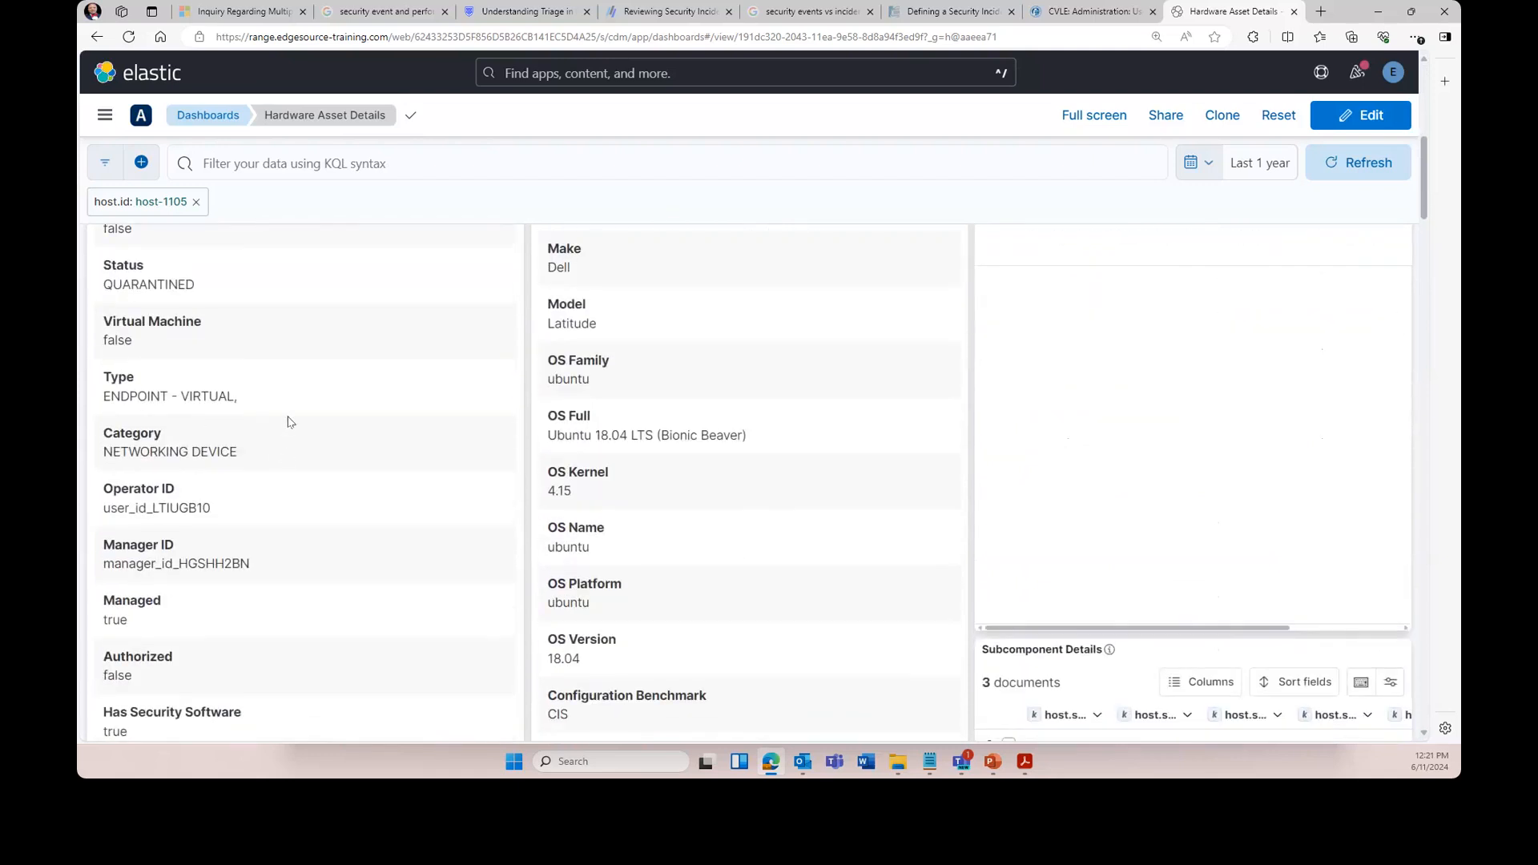
scroll(289, 421, "down", 1)
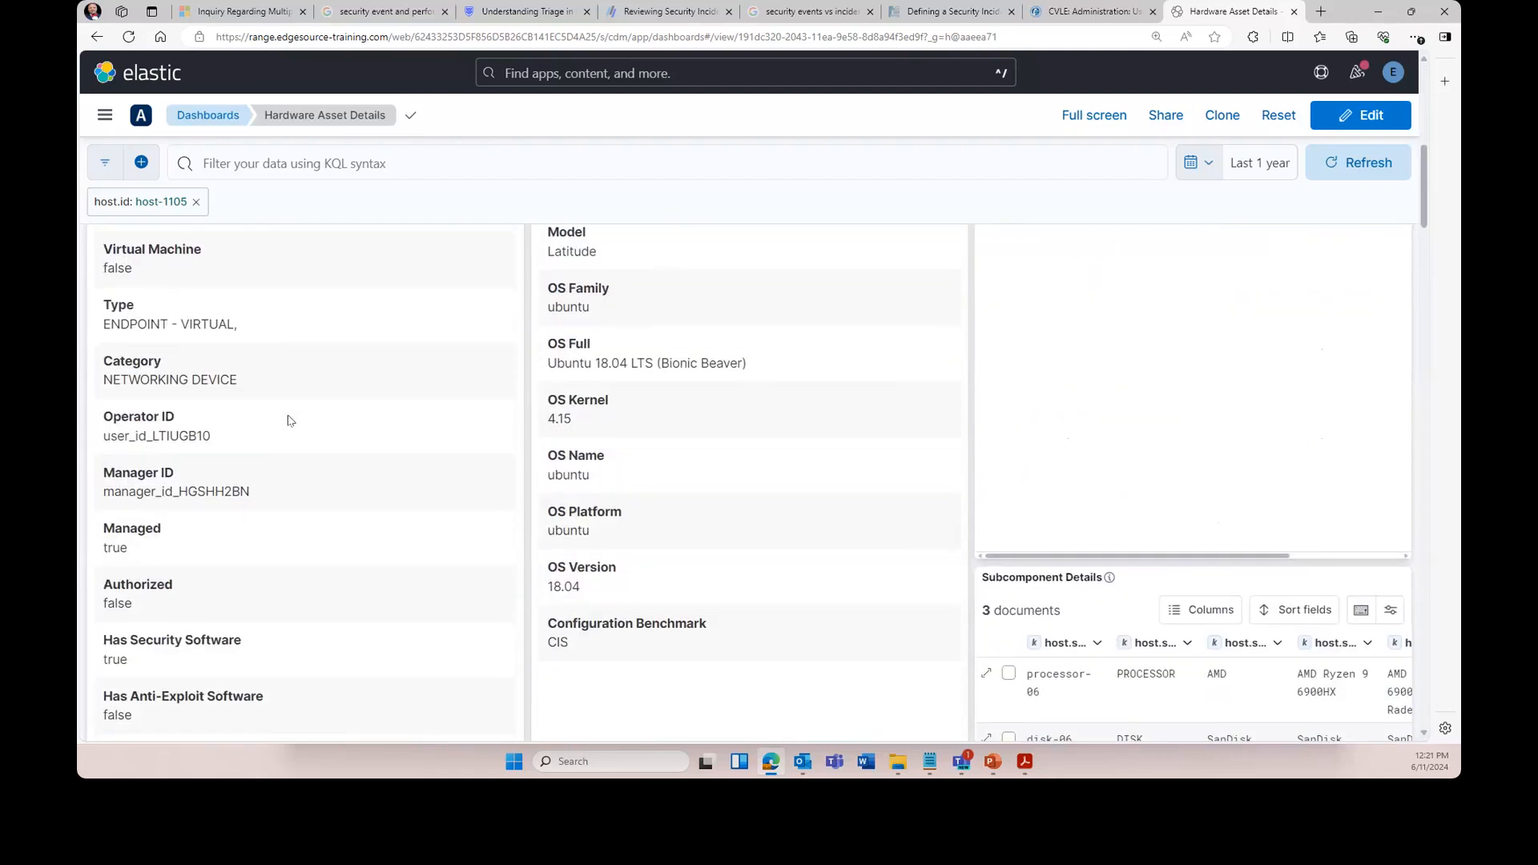
scroll(290, 422, "down", 3)
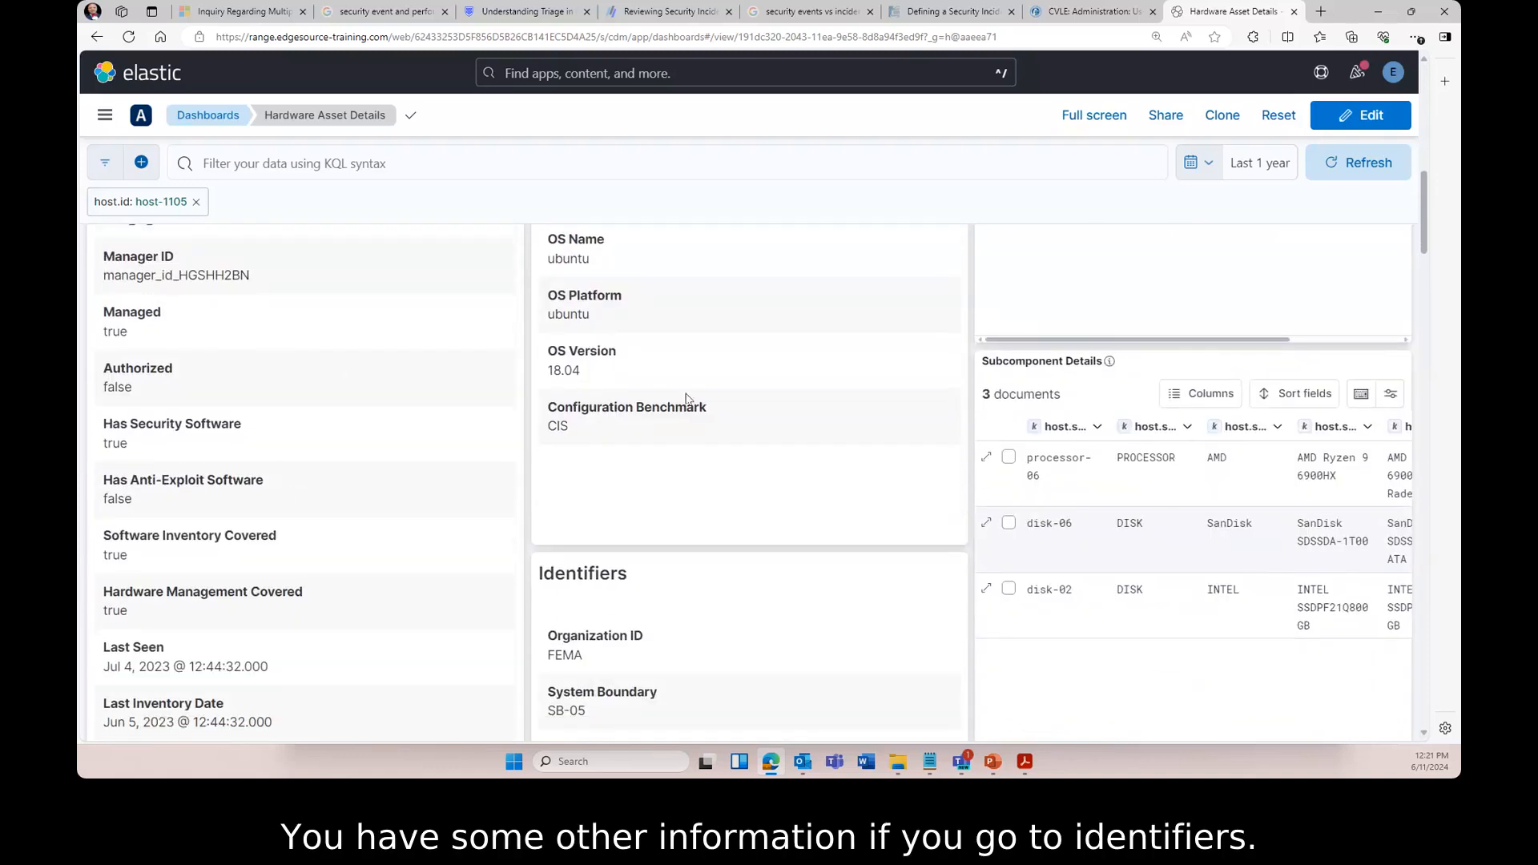
scroll(845, 595, "down", 1)
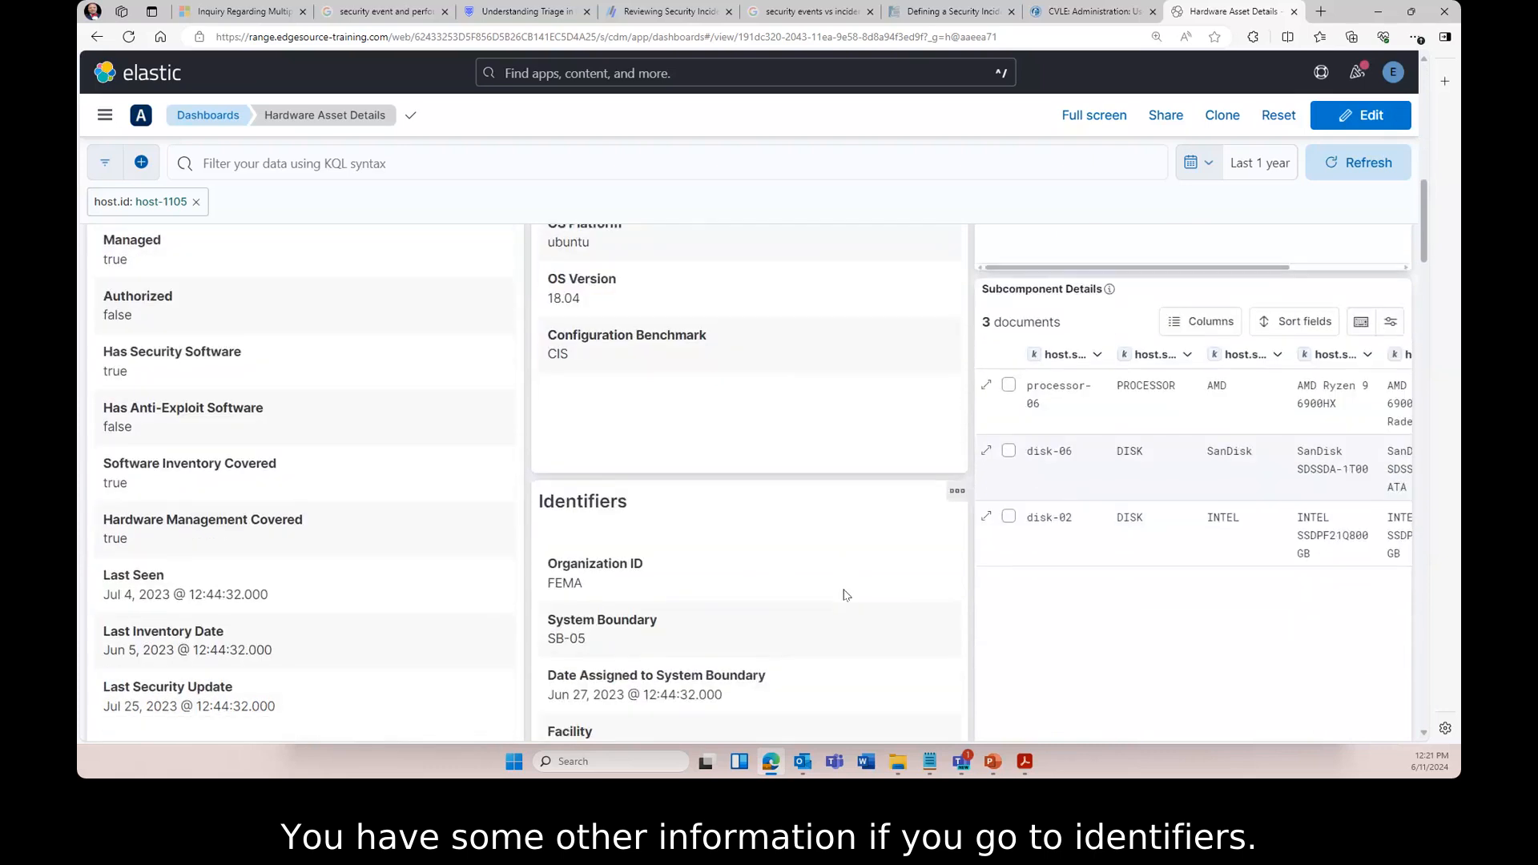
scroll(846, 596, "down", 1)
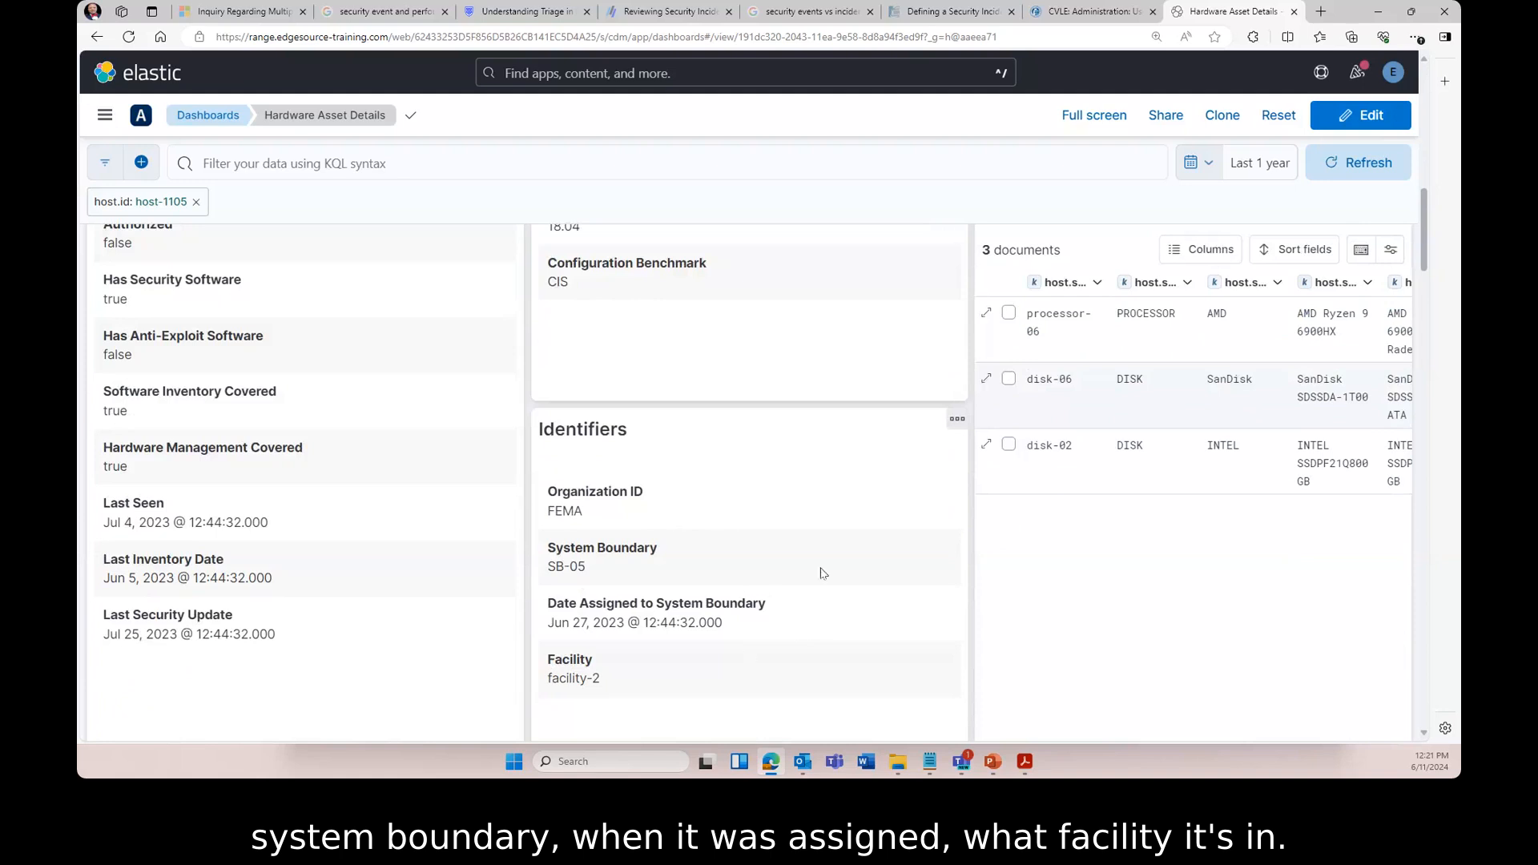
scroll(841, 506, "down", 1)
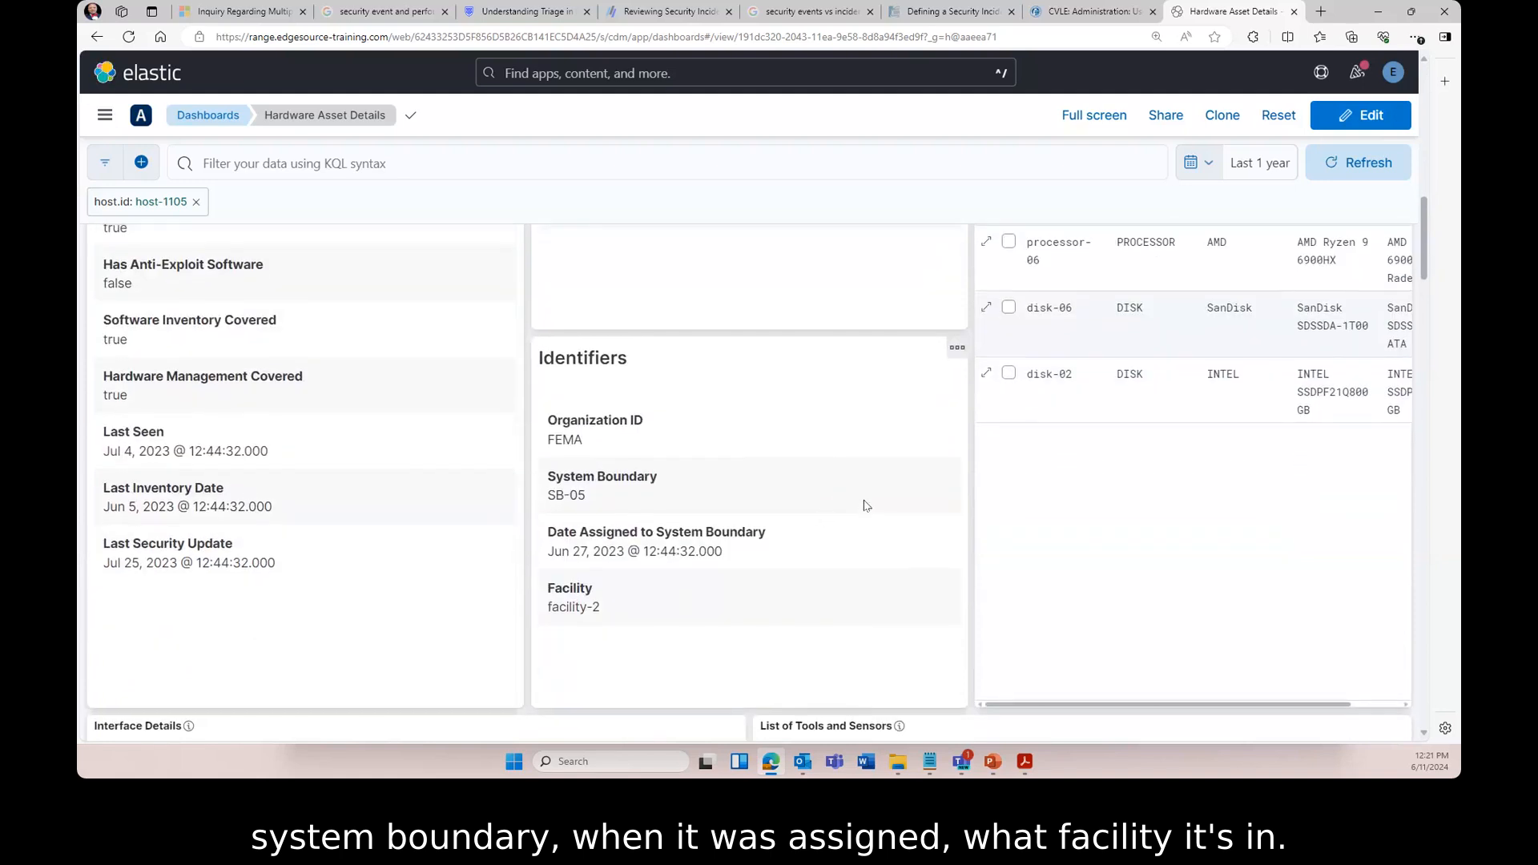
scroll(863, 505, "up", 5)
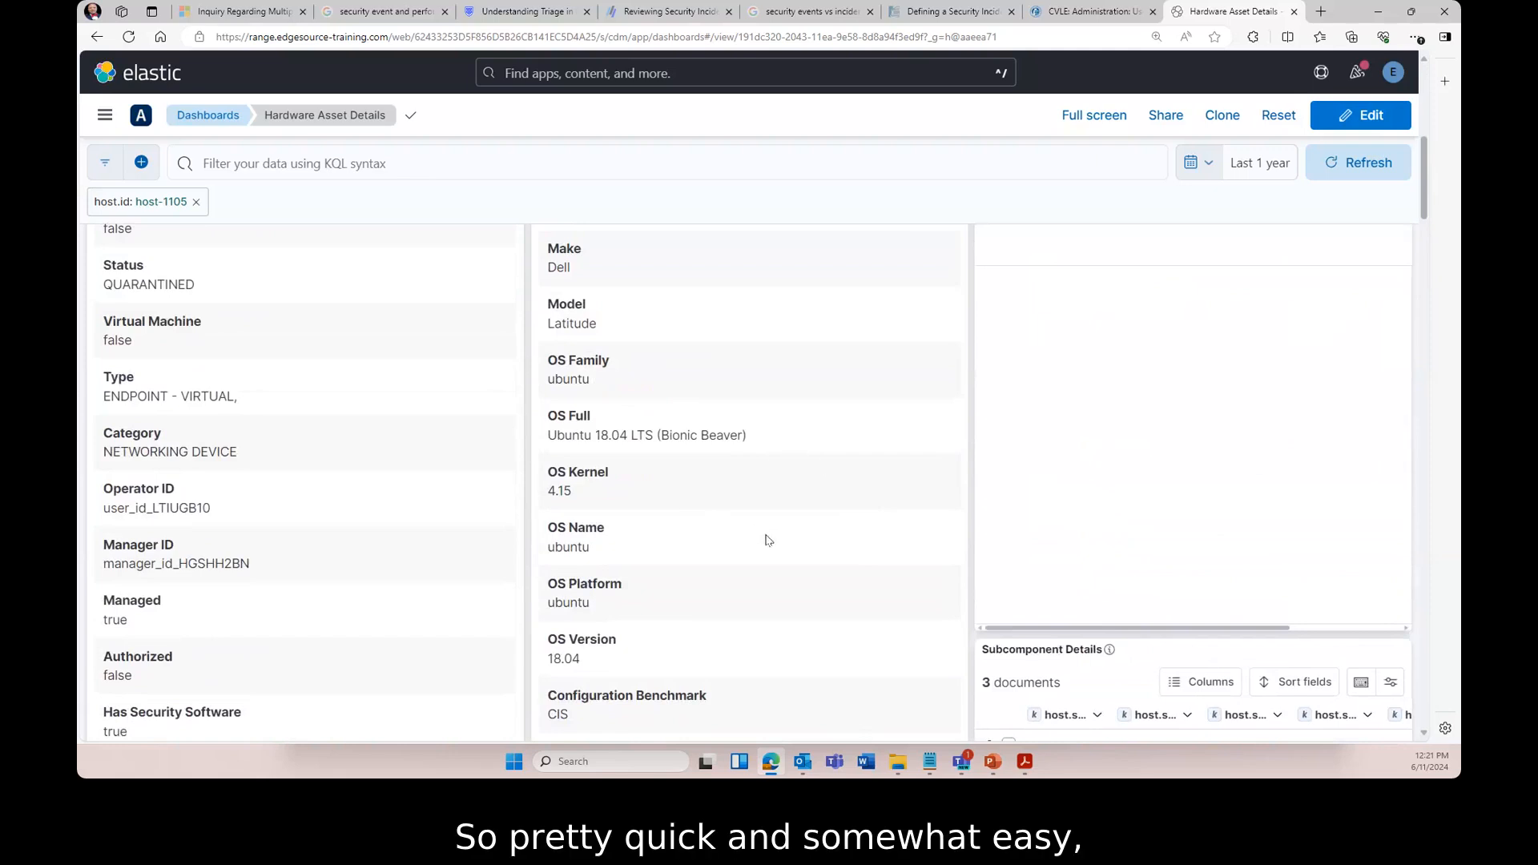
scroll(765, 537, "up", 10)
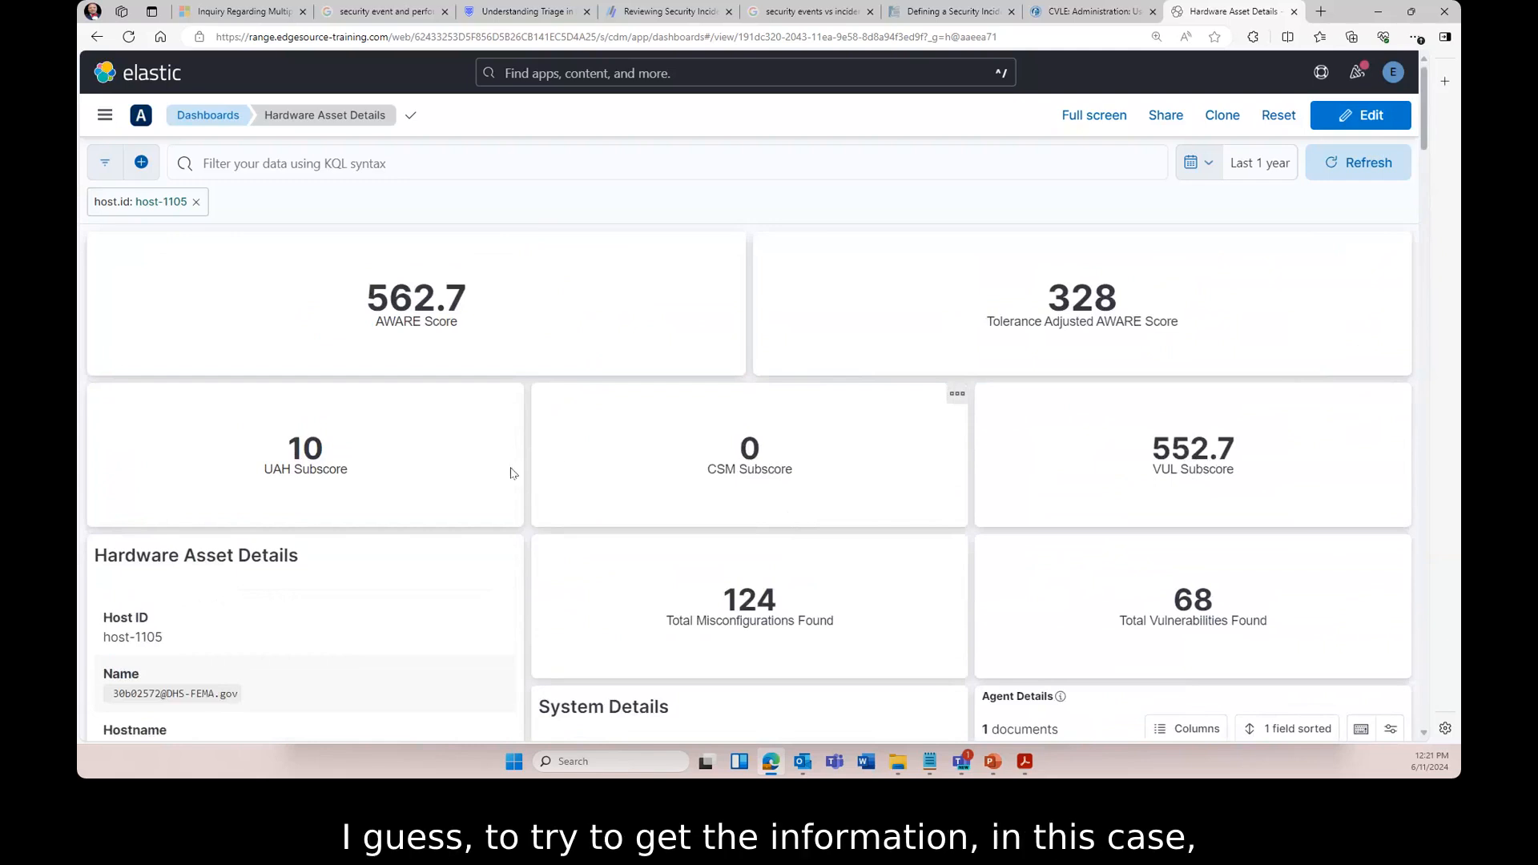
scroll(494, 453, "down", 3)
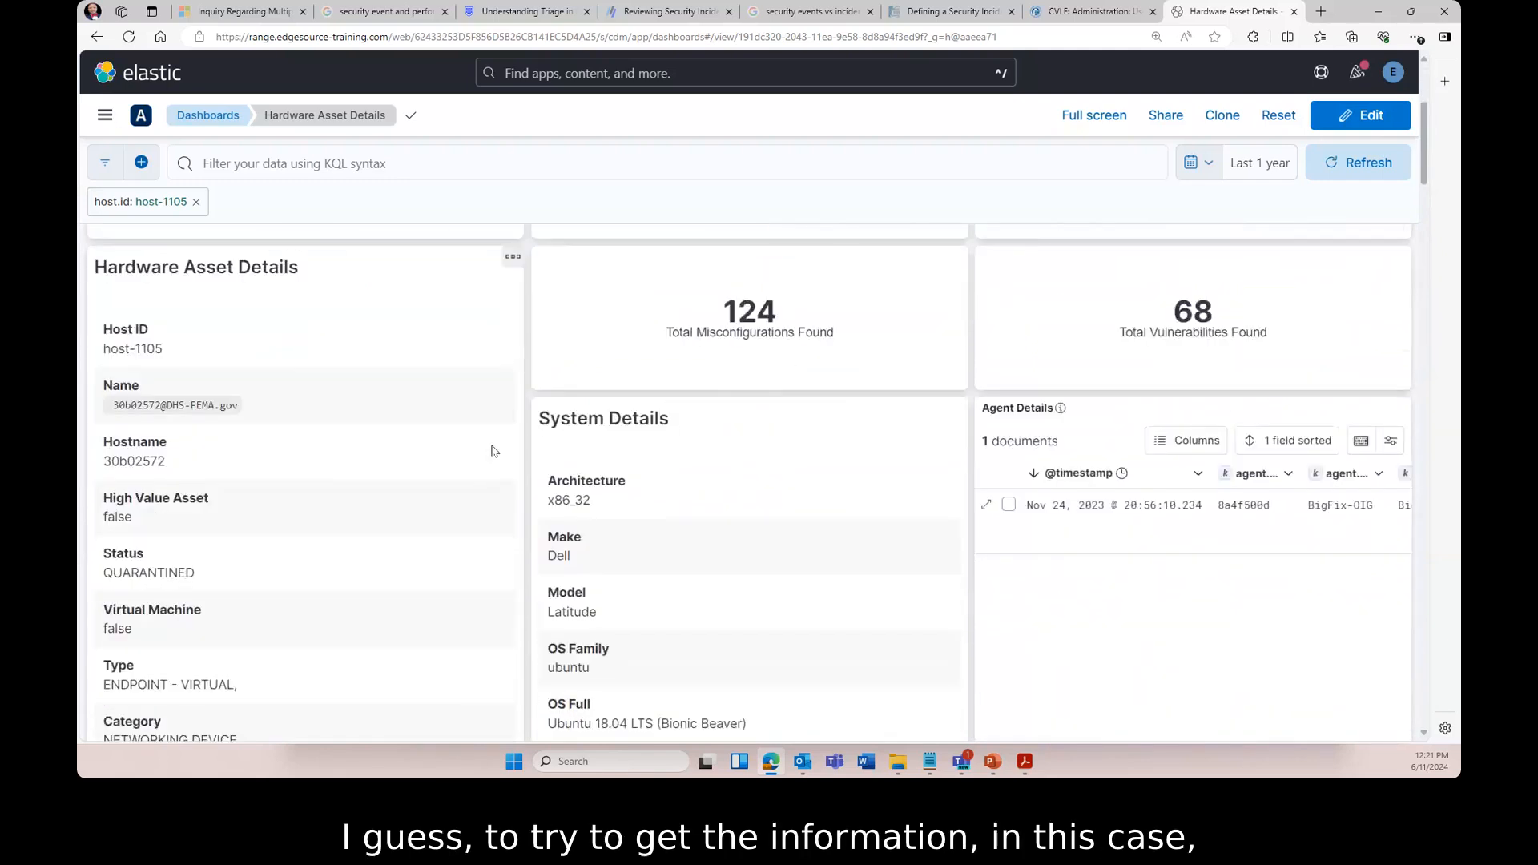
scroll(494, 452, "down", 3)
scroll(332, 453, "down", 3)
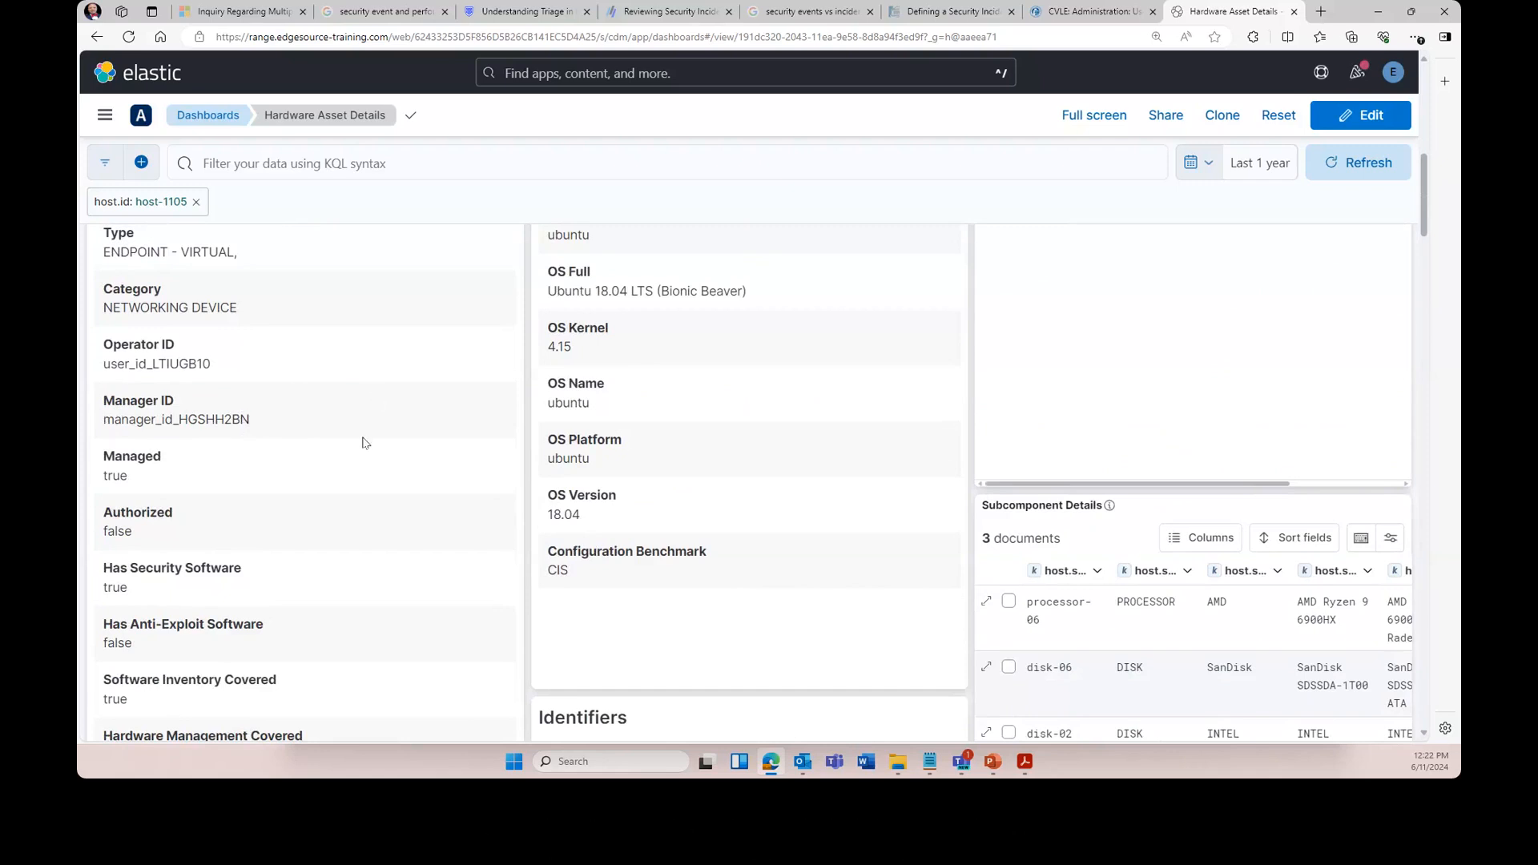
scroll(364, 441, "down", 3)
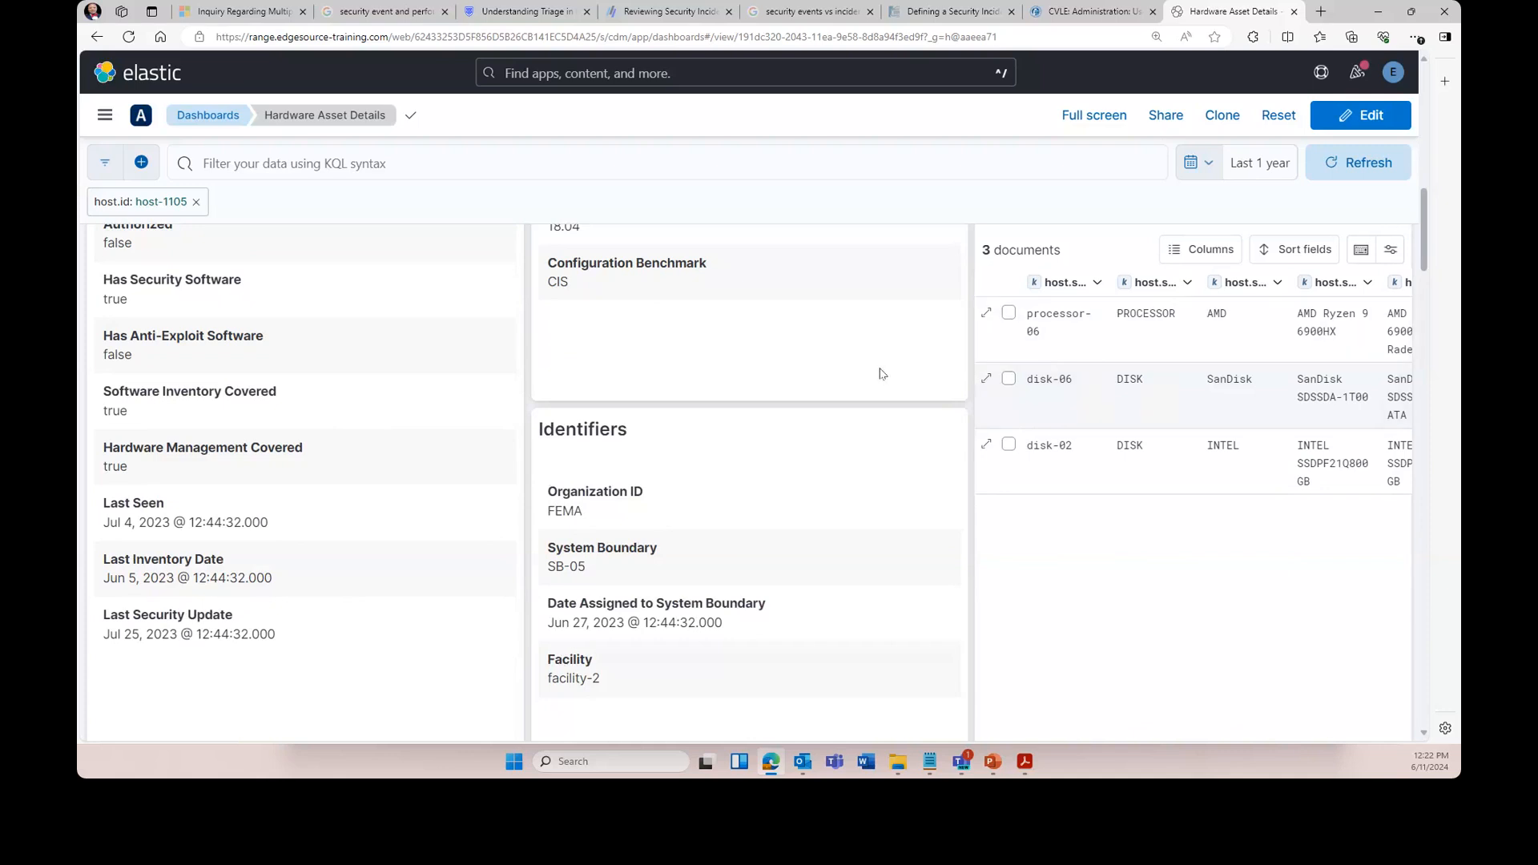
scroll(895, 398, "up", 1)
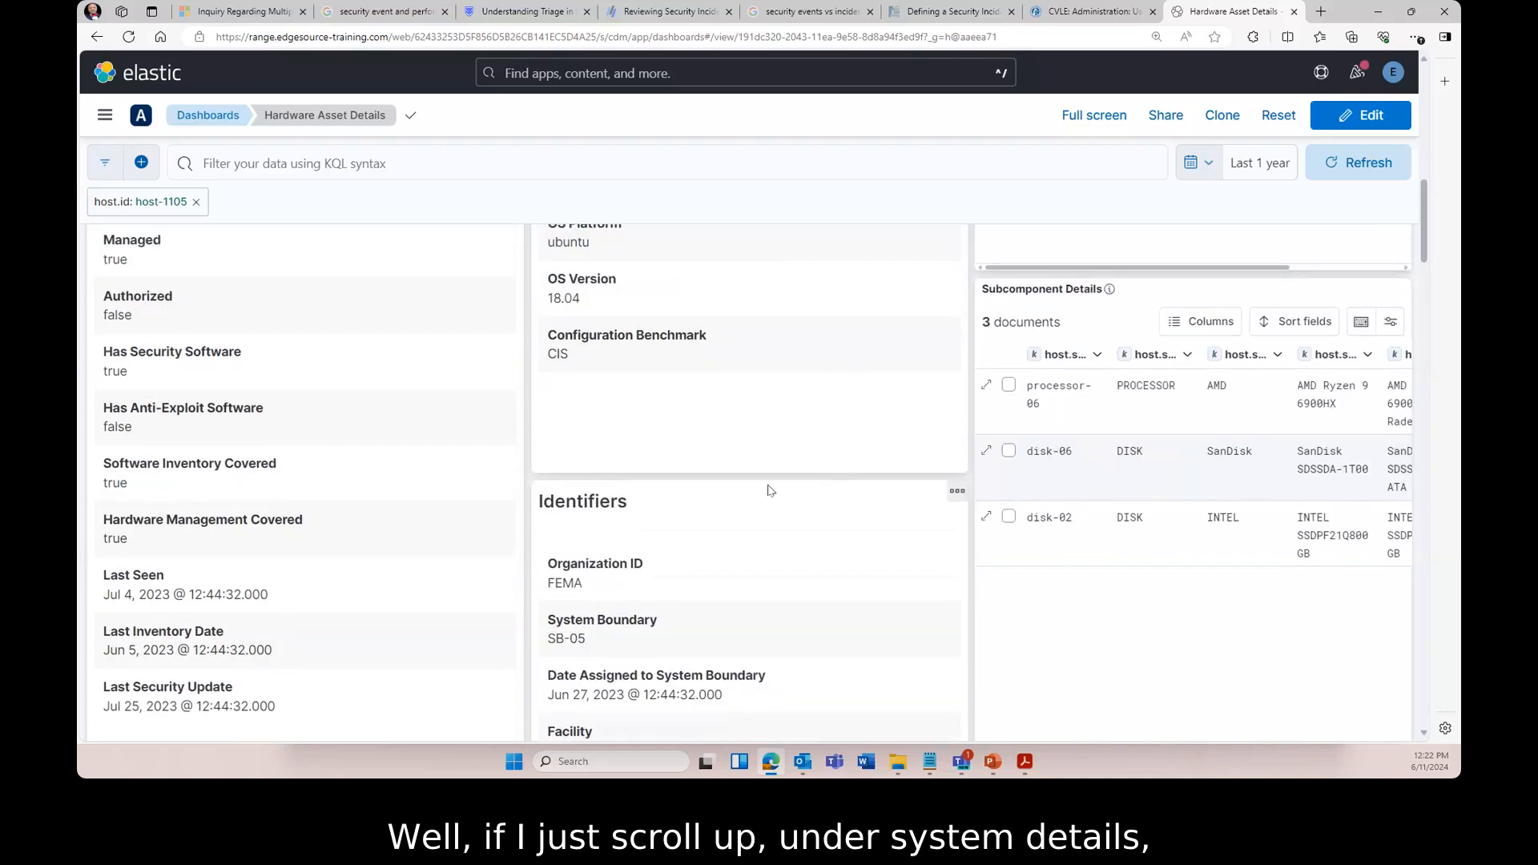
scroll(769, 491, "up", 4)
scroll(769, 490, "up", 3)
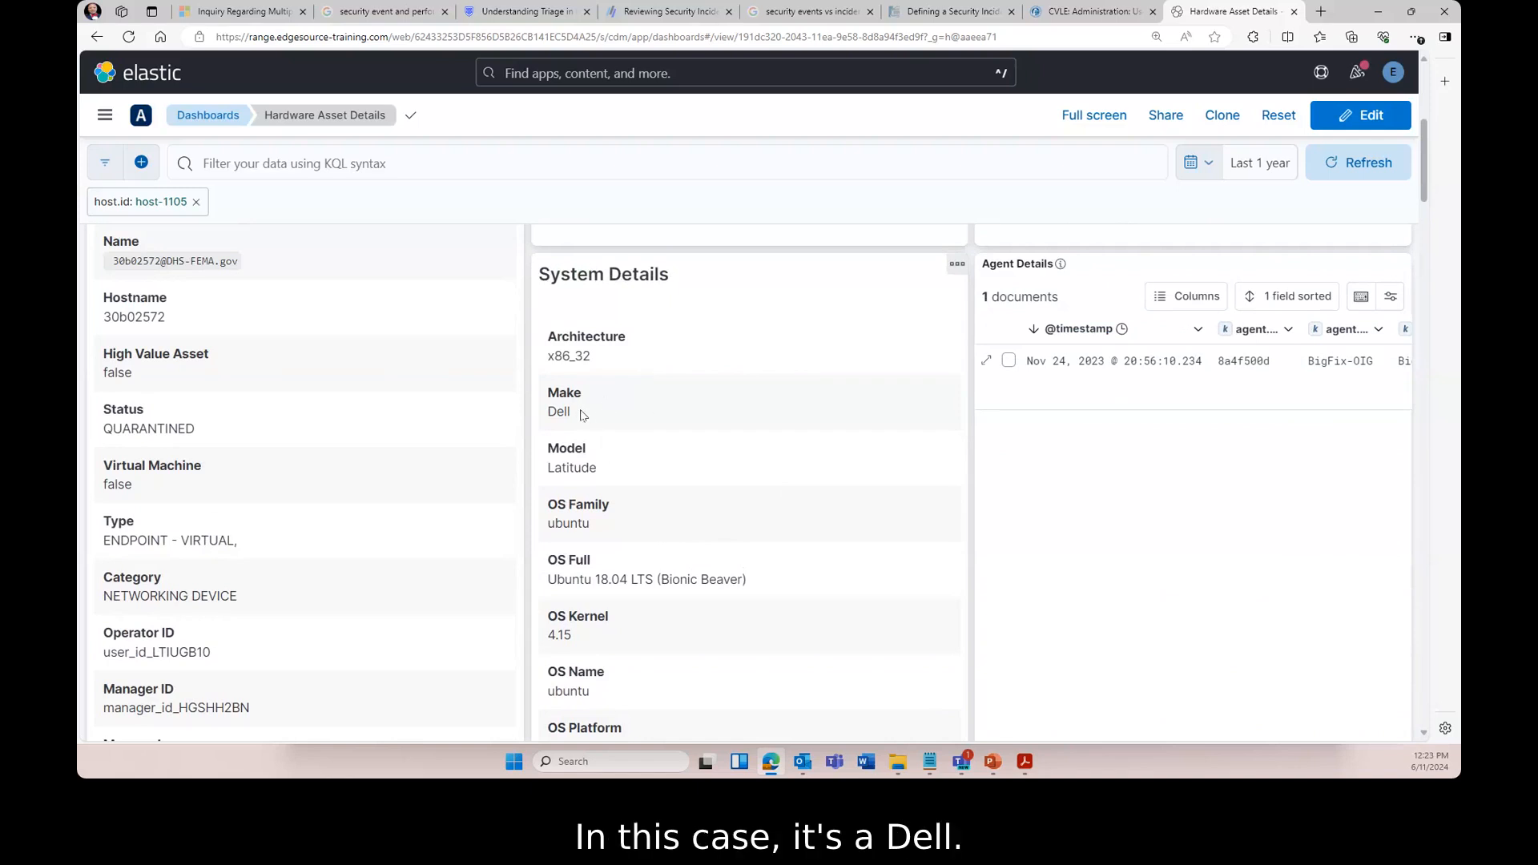
scroll(694, 430, "down", 1)
scroll(695, 489, "down", 1)
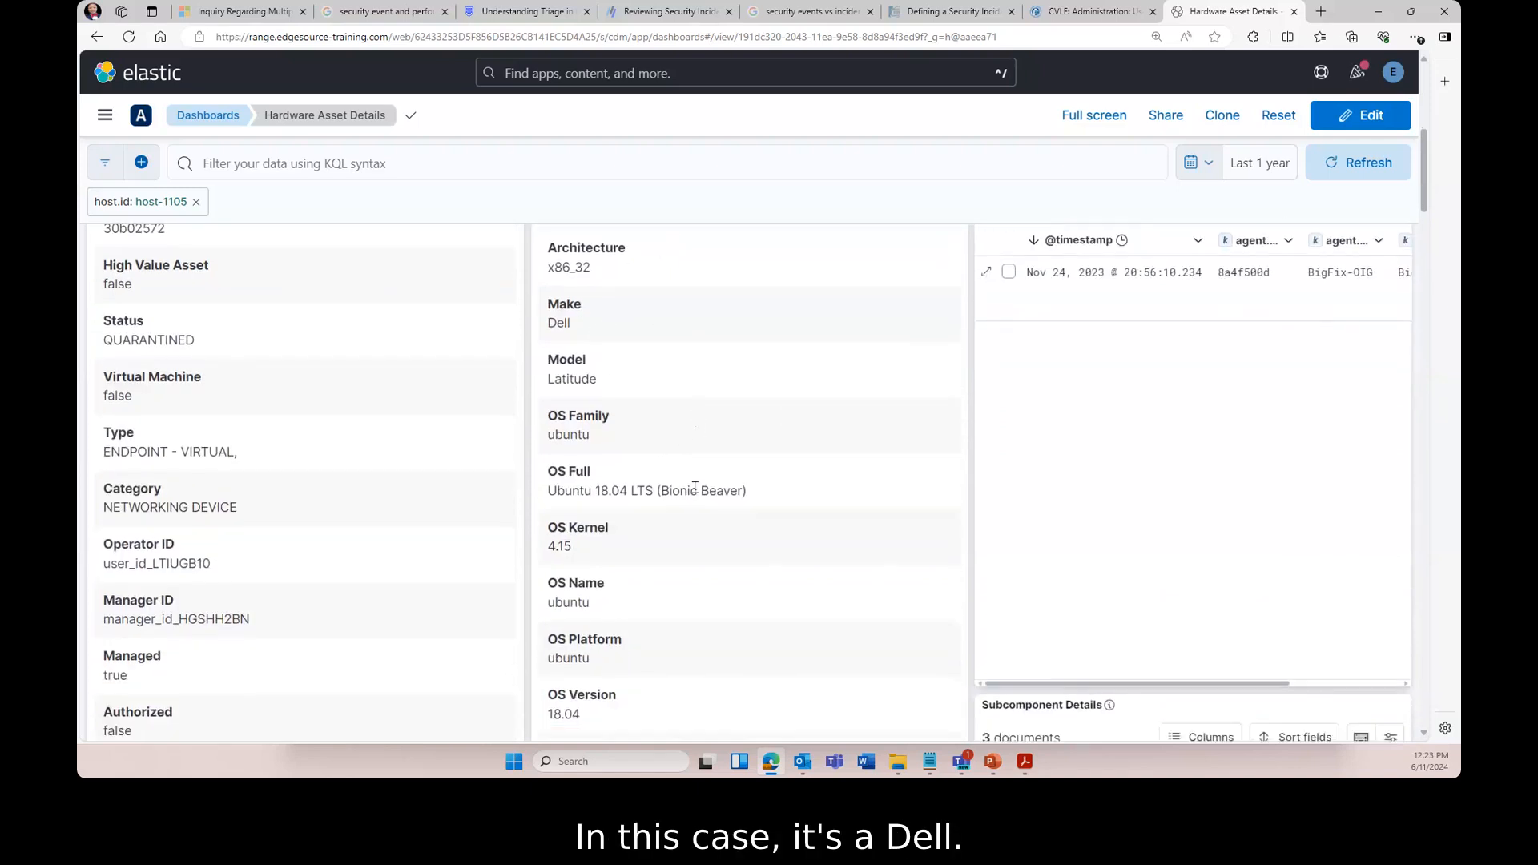
scroll(694, 488, "down", 2)
scroll(697, 439, "up", 2)
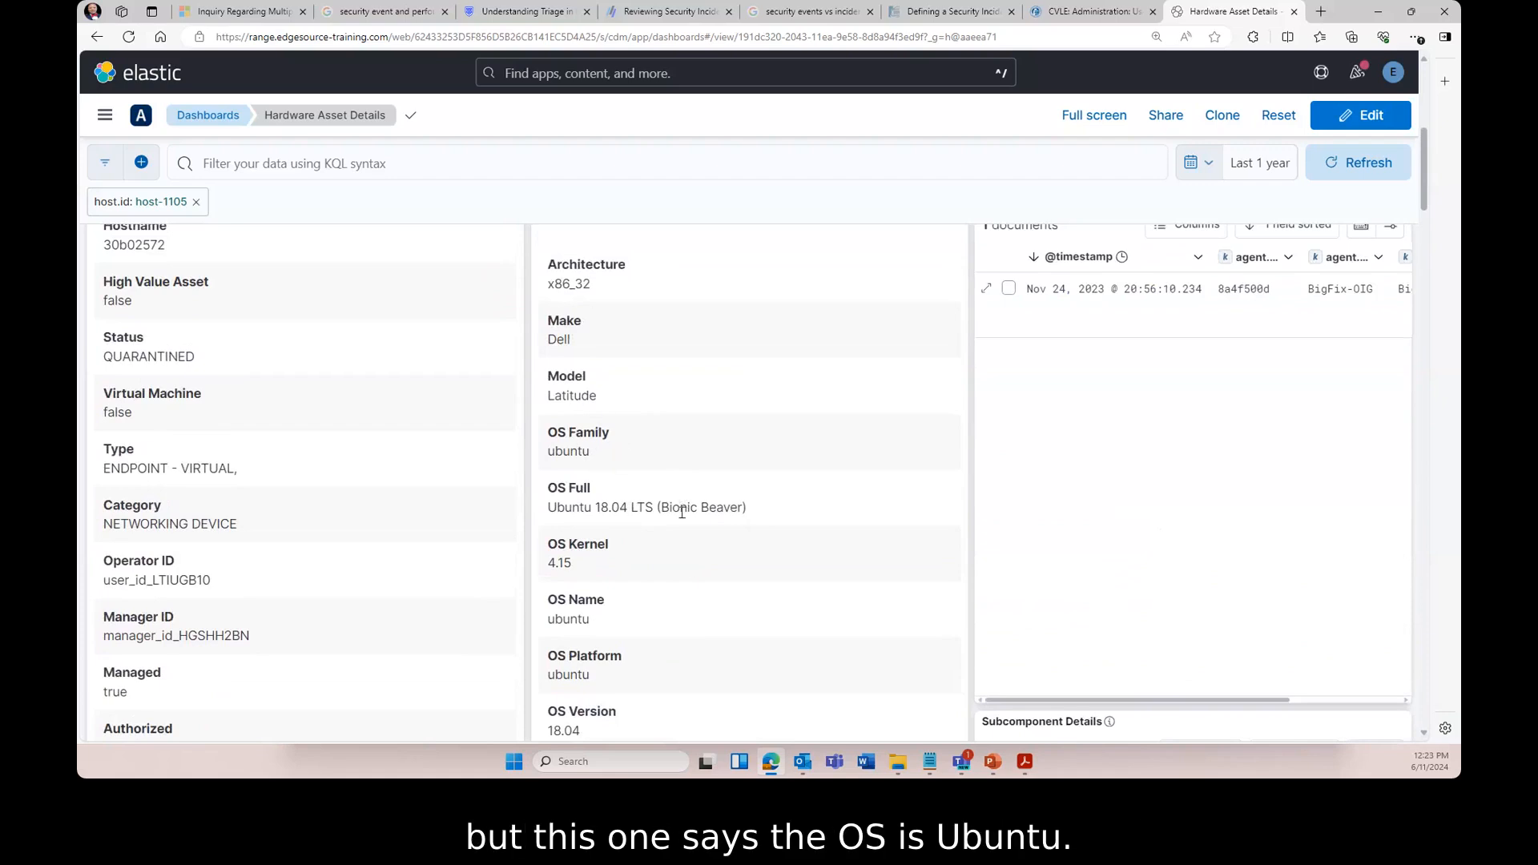
scroll(687, 563, "down", 1)
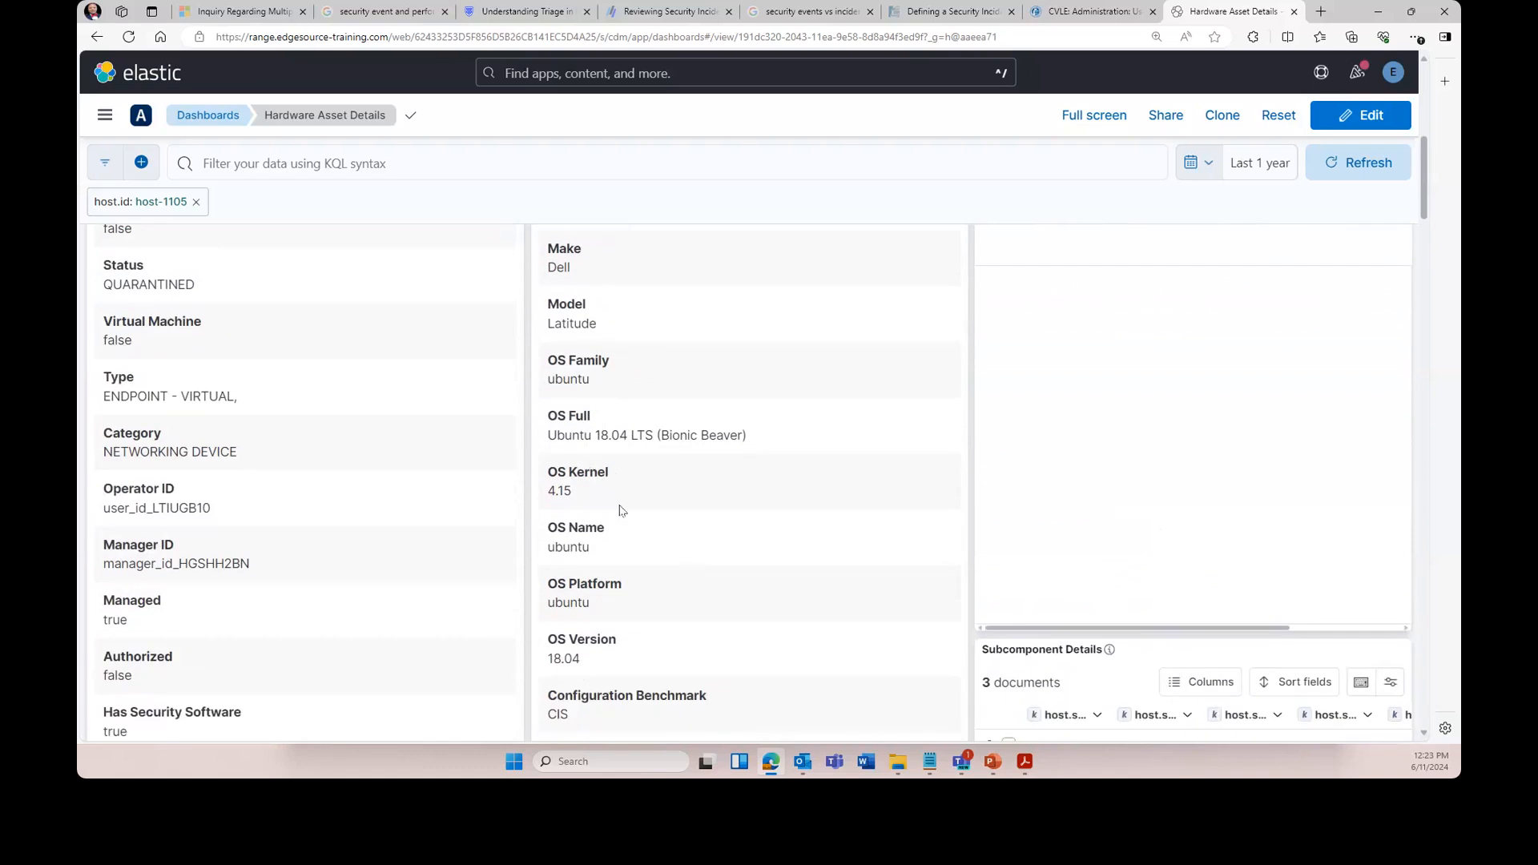
scroll(685, 578, "down", 1)
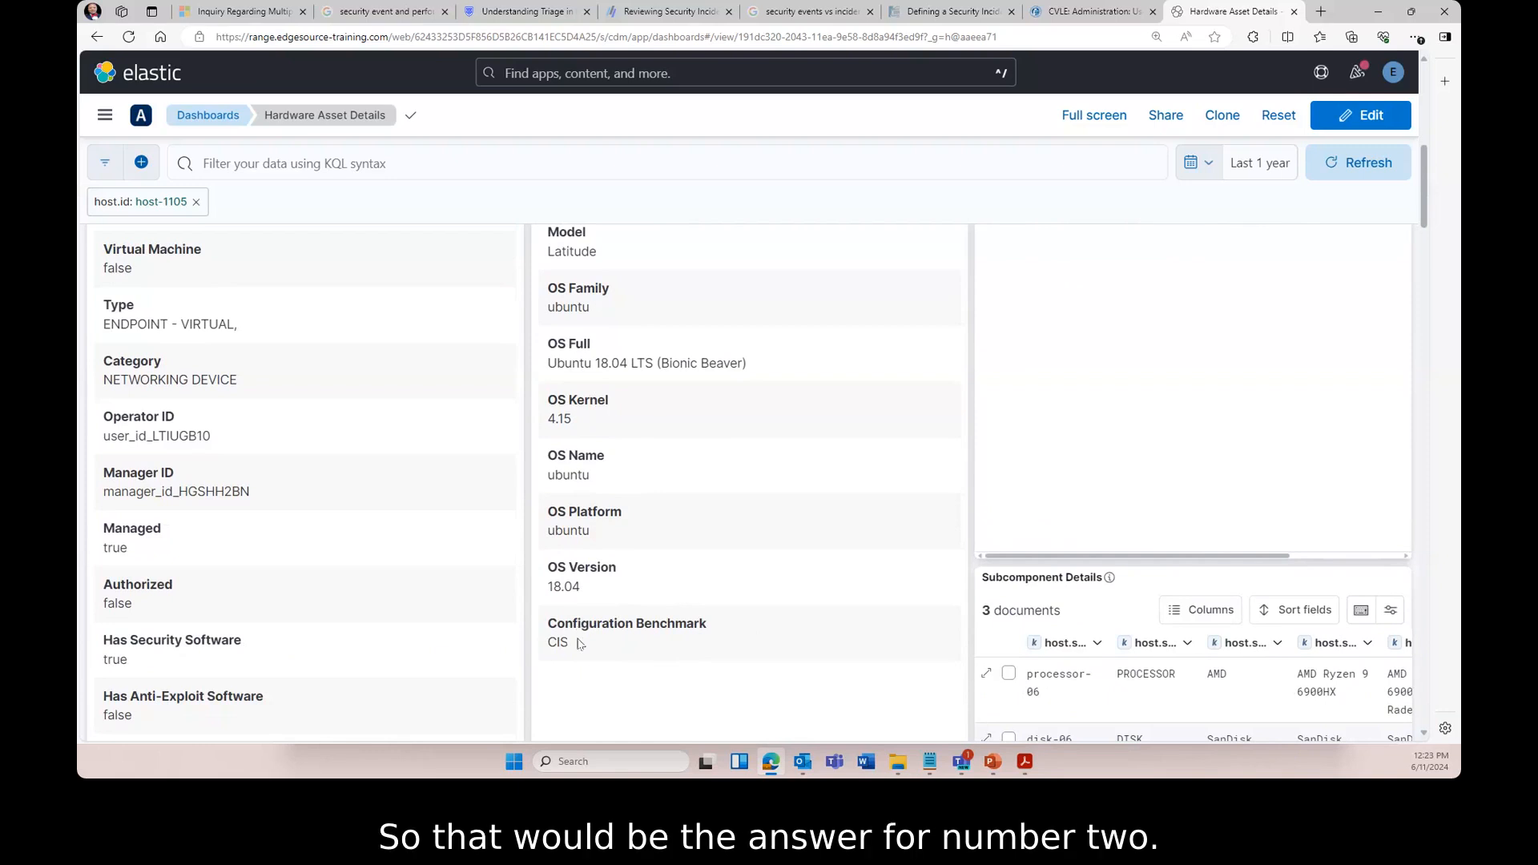
scroll(701, 553, "up", 3)
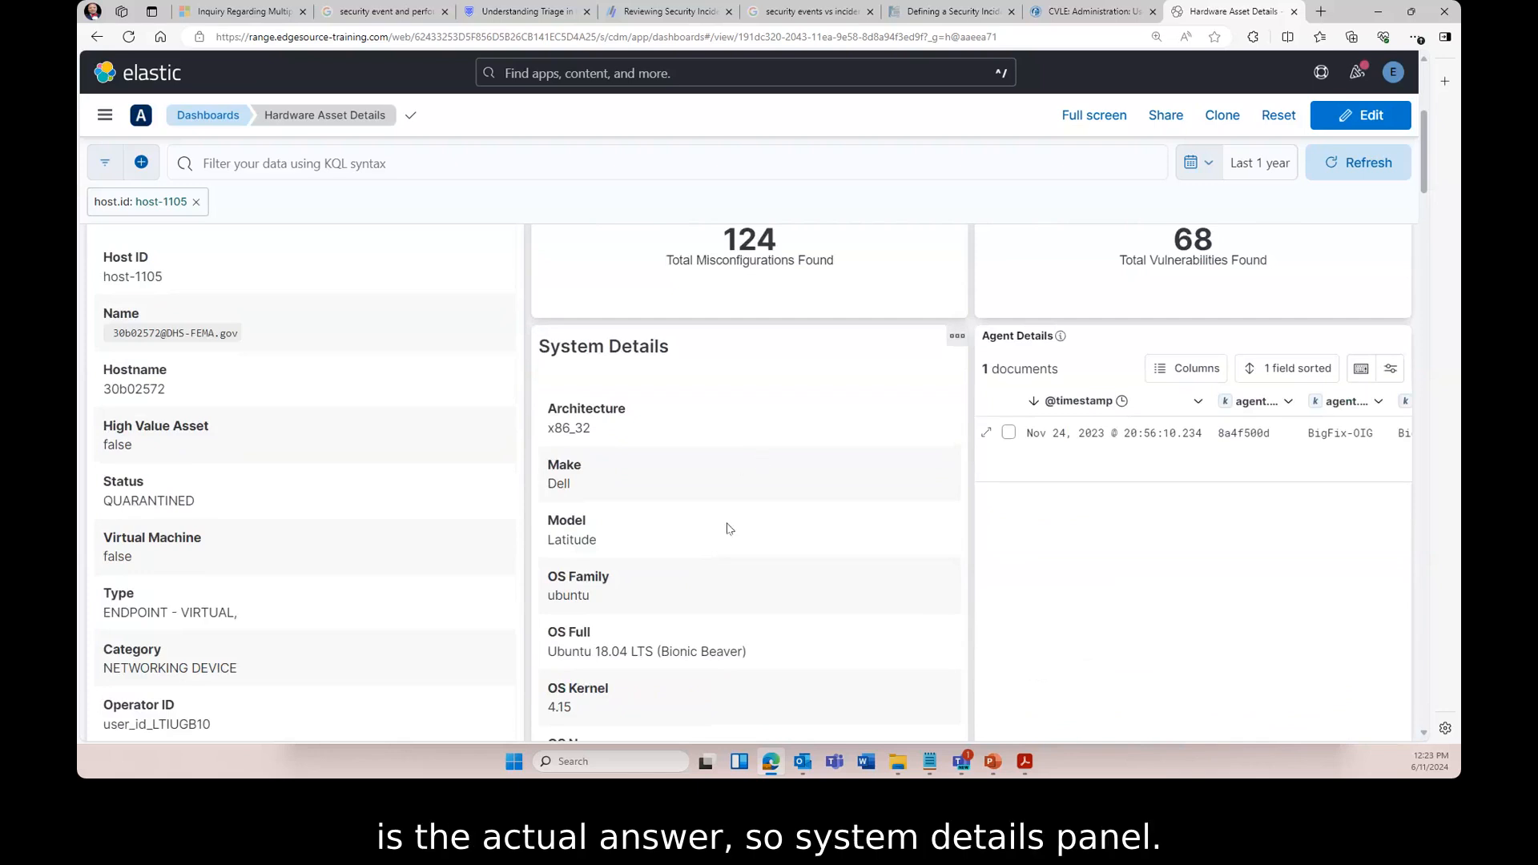
scroll(781, 452, "down", 4)
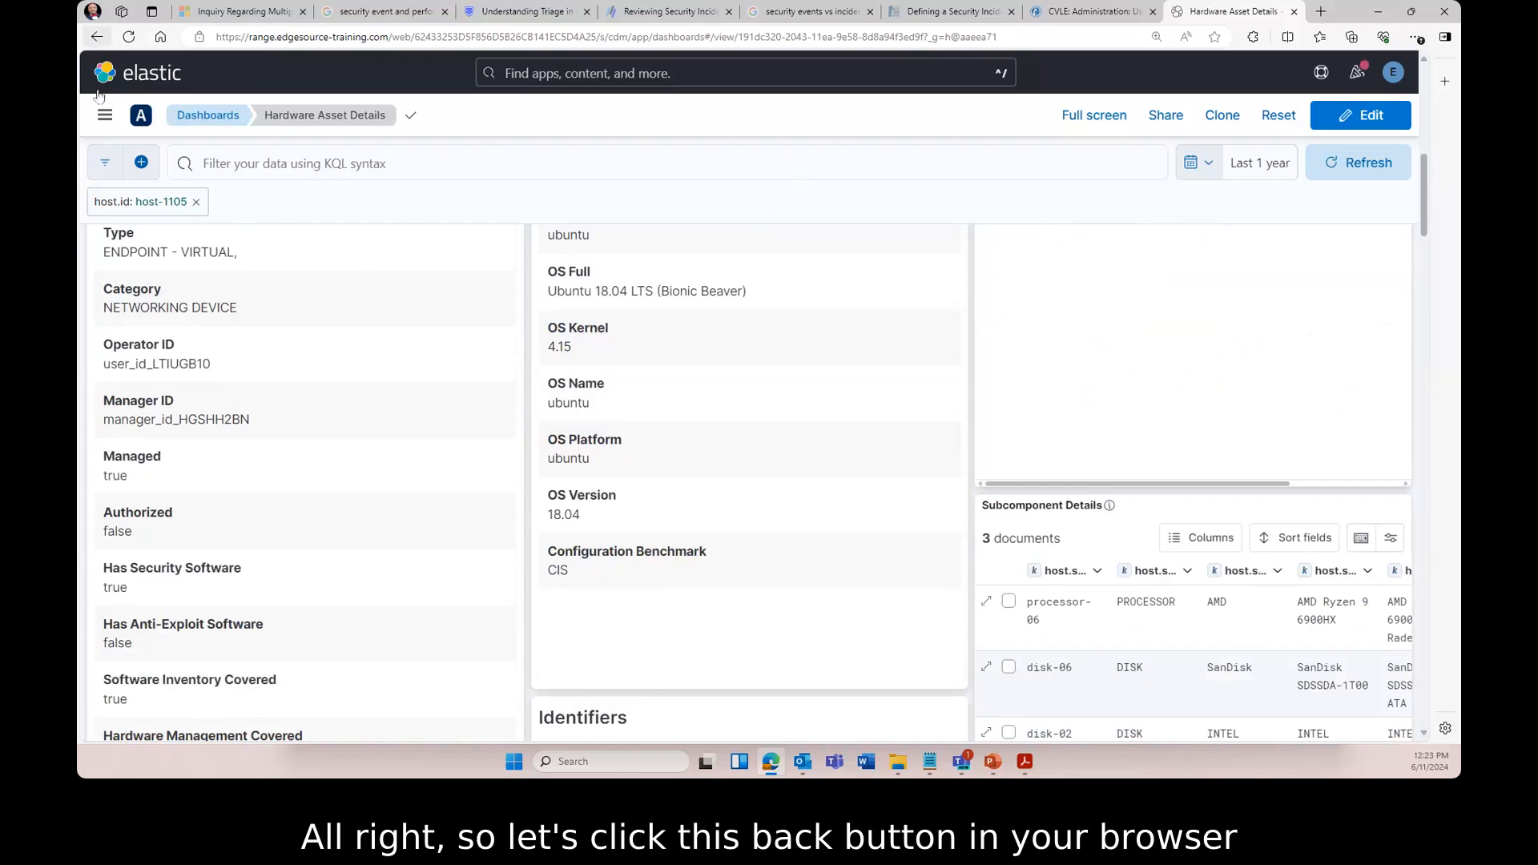
- Go back to the host-1105 Discover hit and narrow five columns so the Adobe Acrobat 5.0 CPE fits
left_click(95, 37)
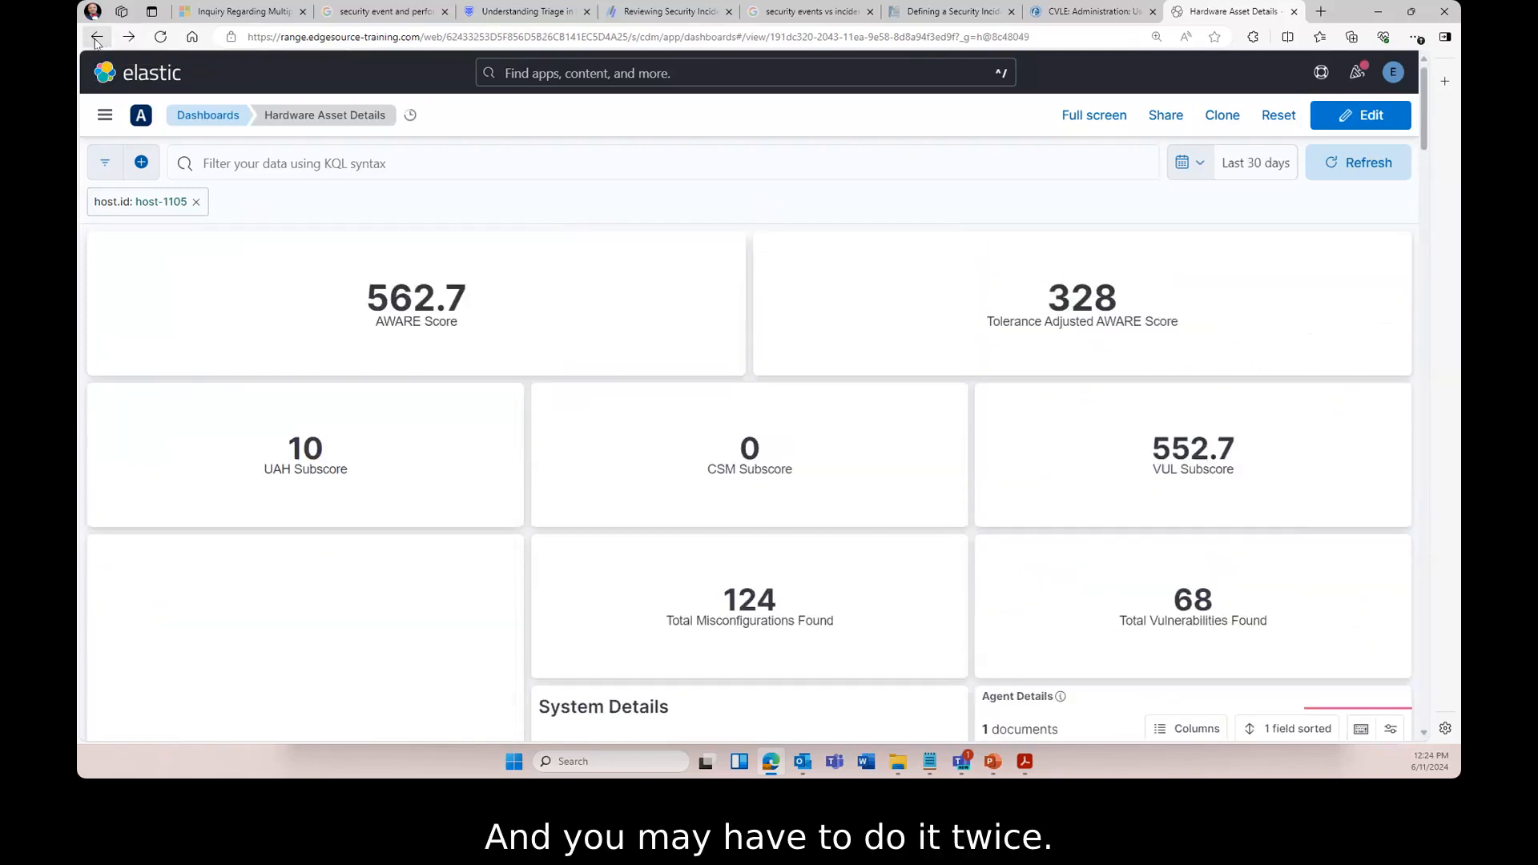
left_click(96, 37)
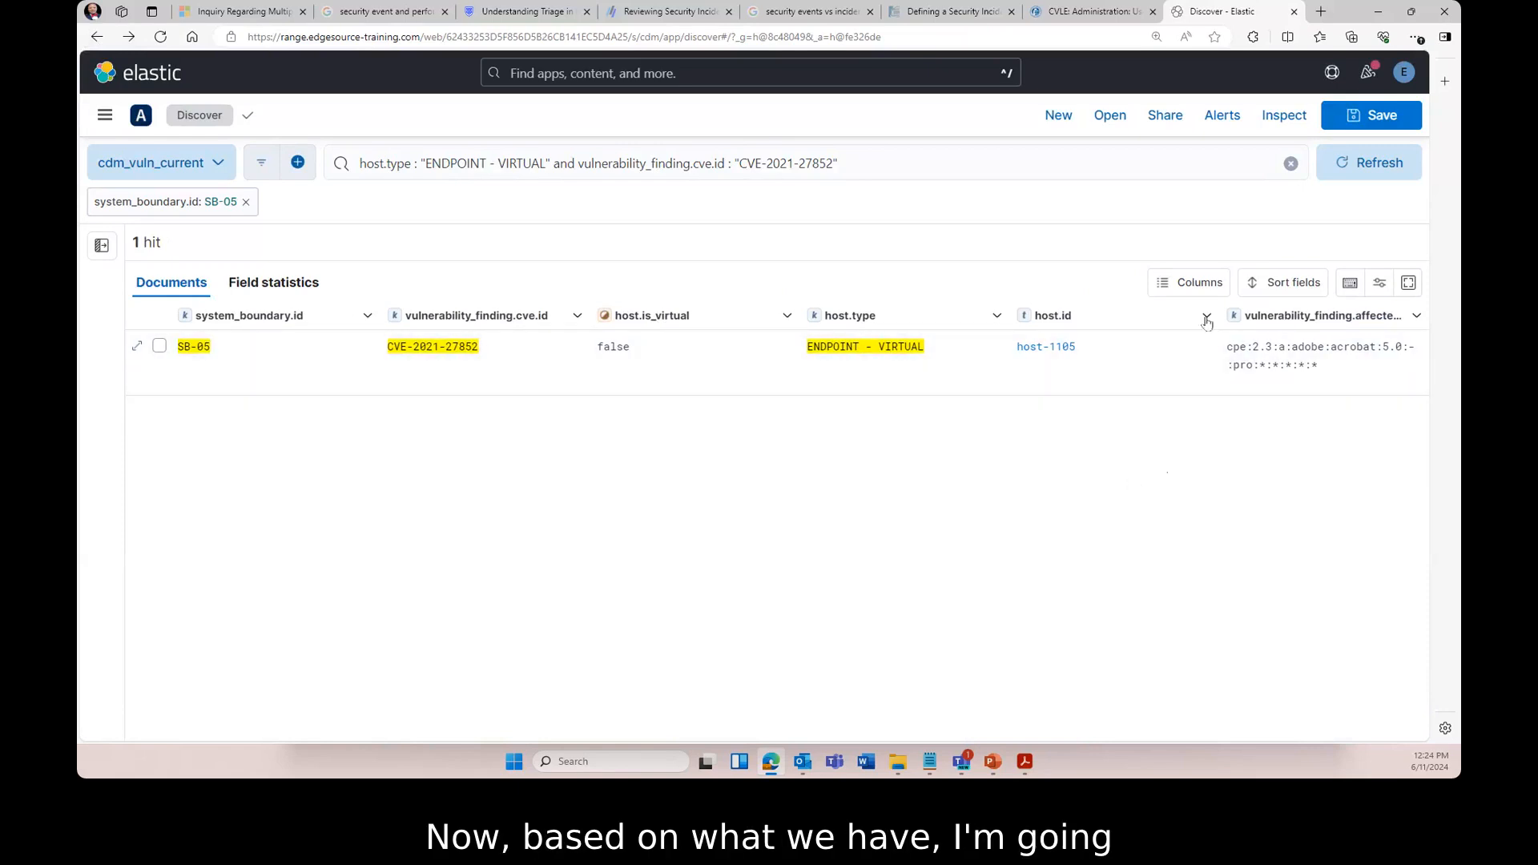
left_click_drag(380, 314, 308, 315)
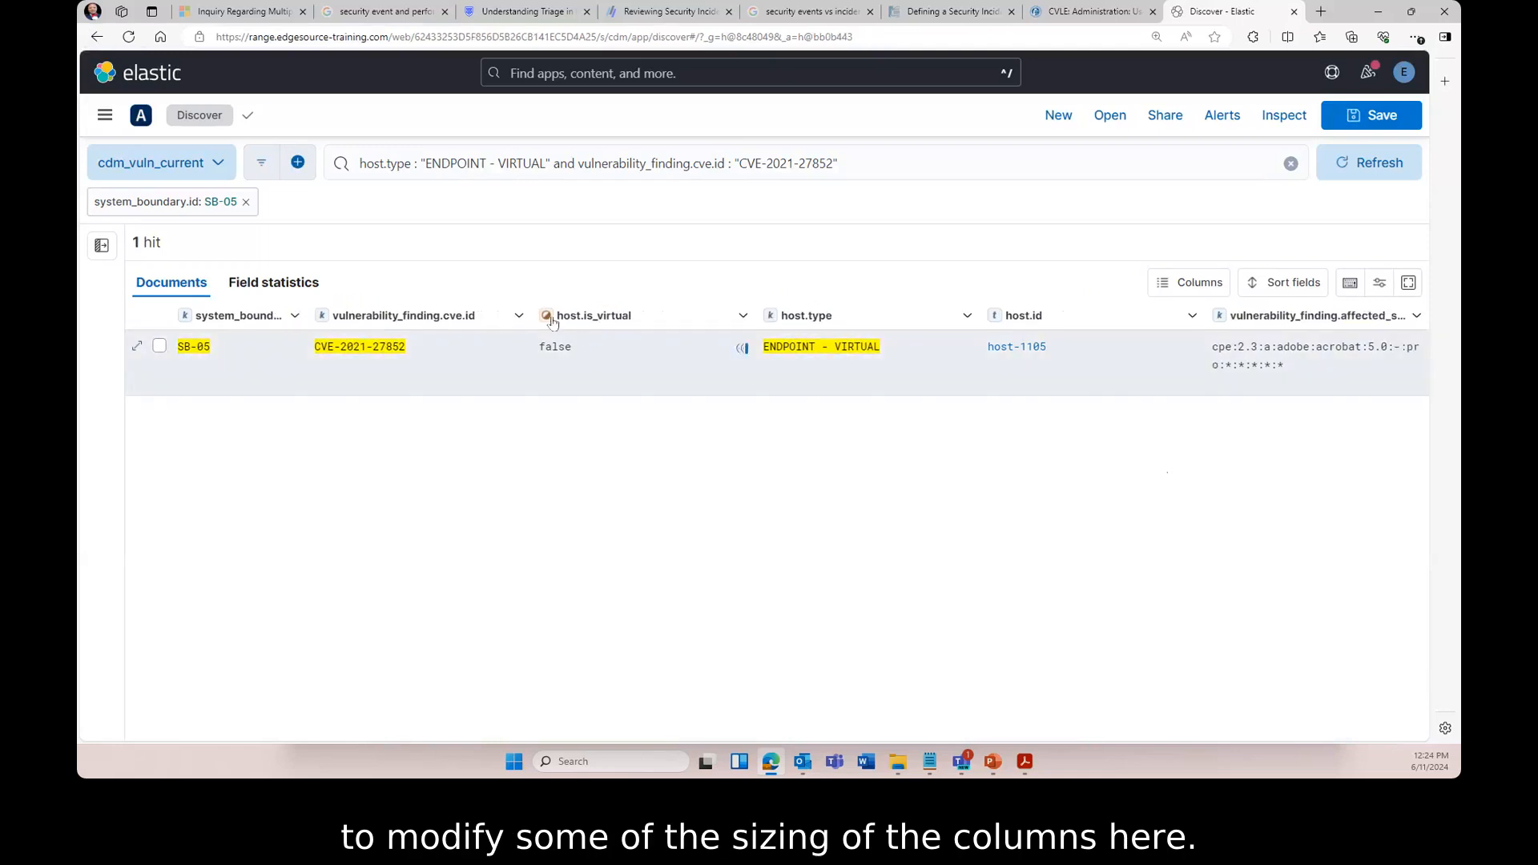
left_click_drag(531, 314, 421, 309)
left_click_drag(669, 315, 548, 314)
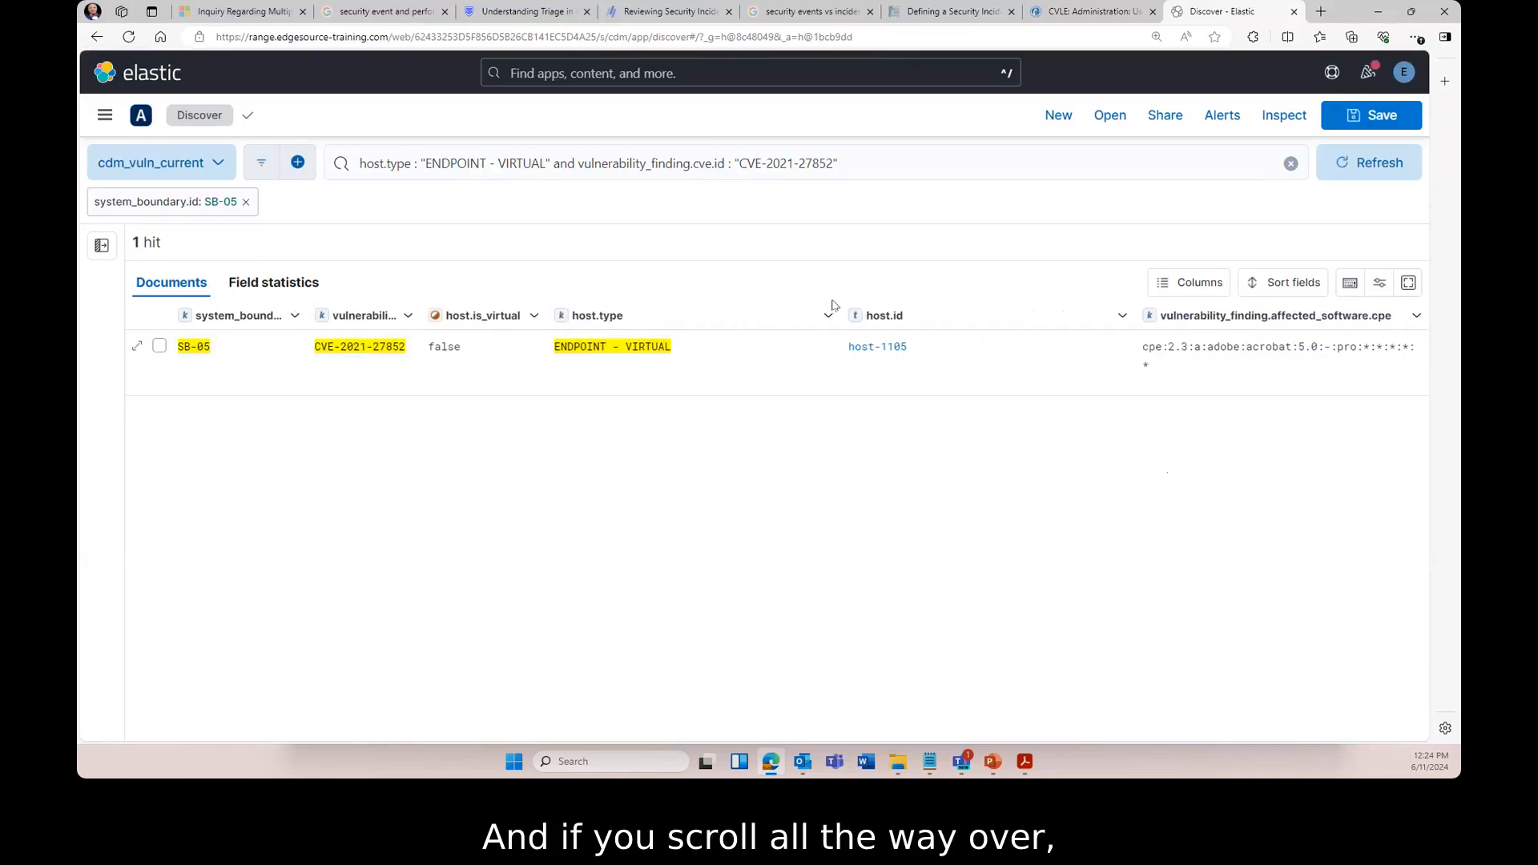
left_click_drag(833, 313, 682, 314)
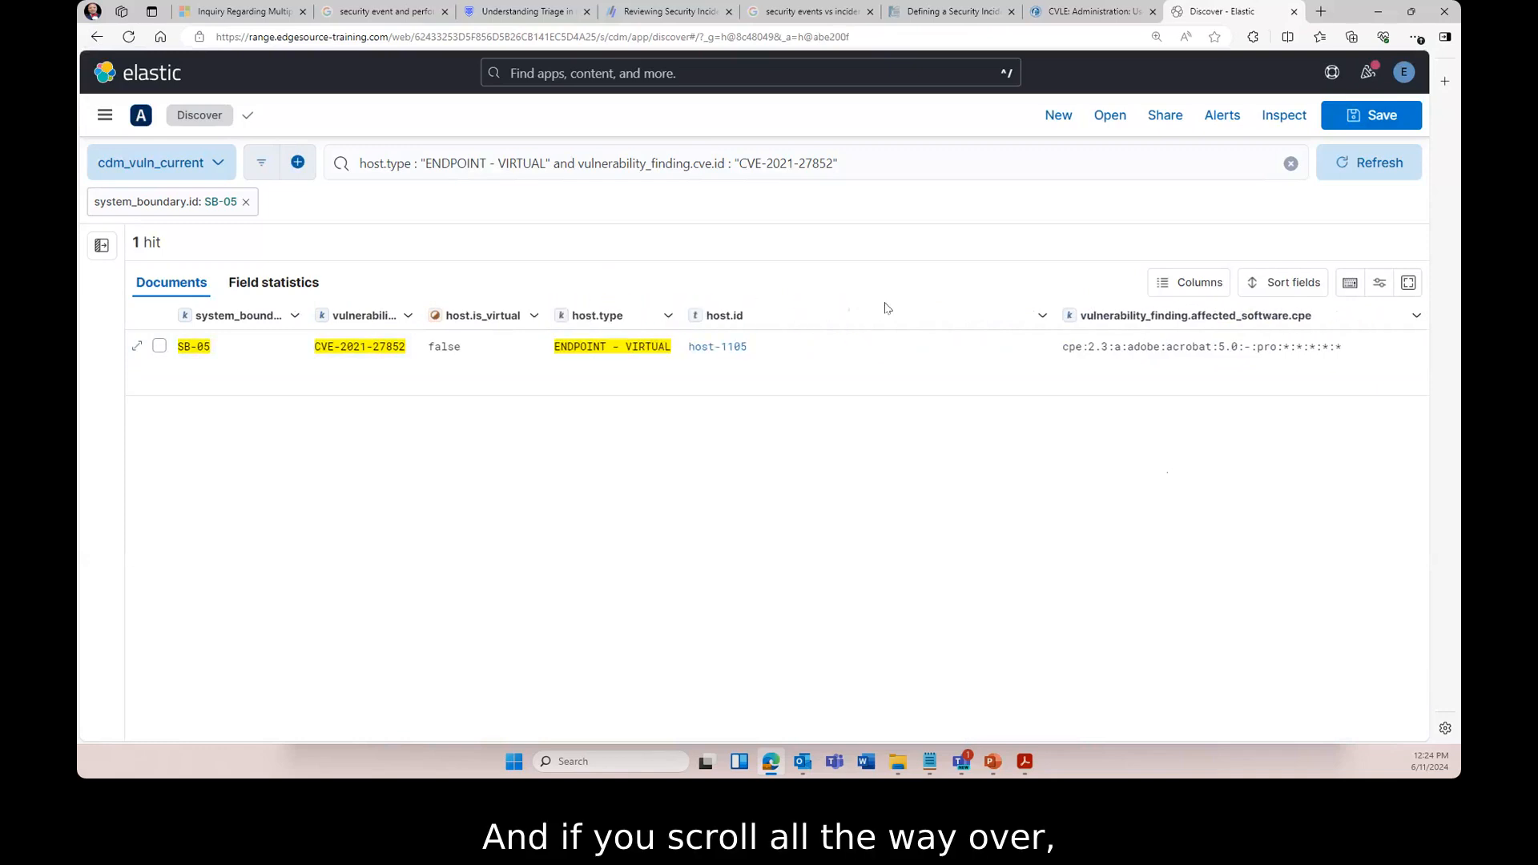
left_click_drag(1055, 308, 868, 304)
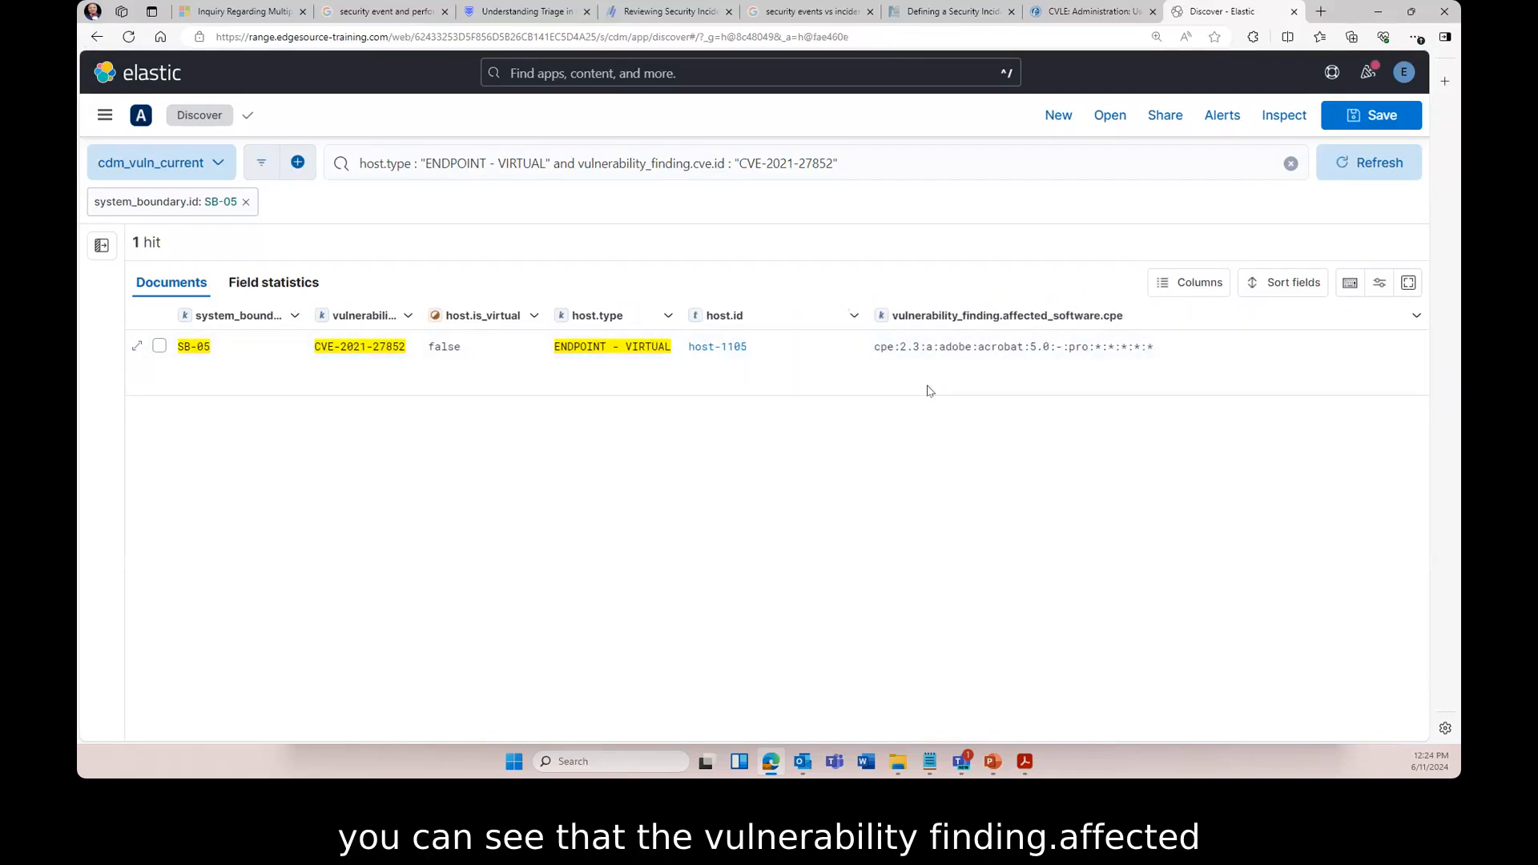
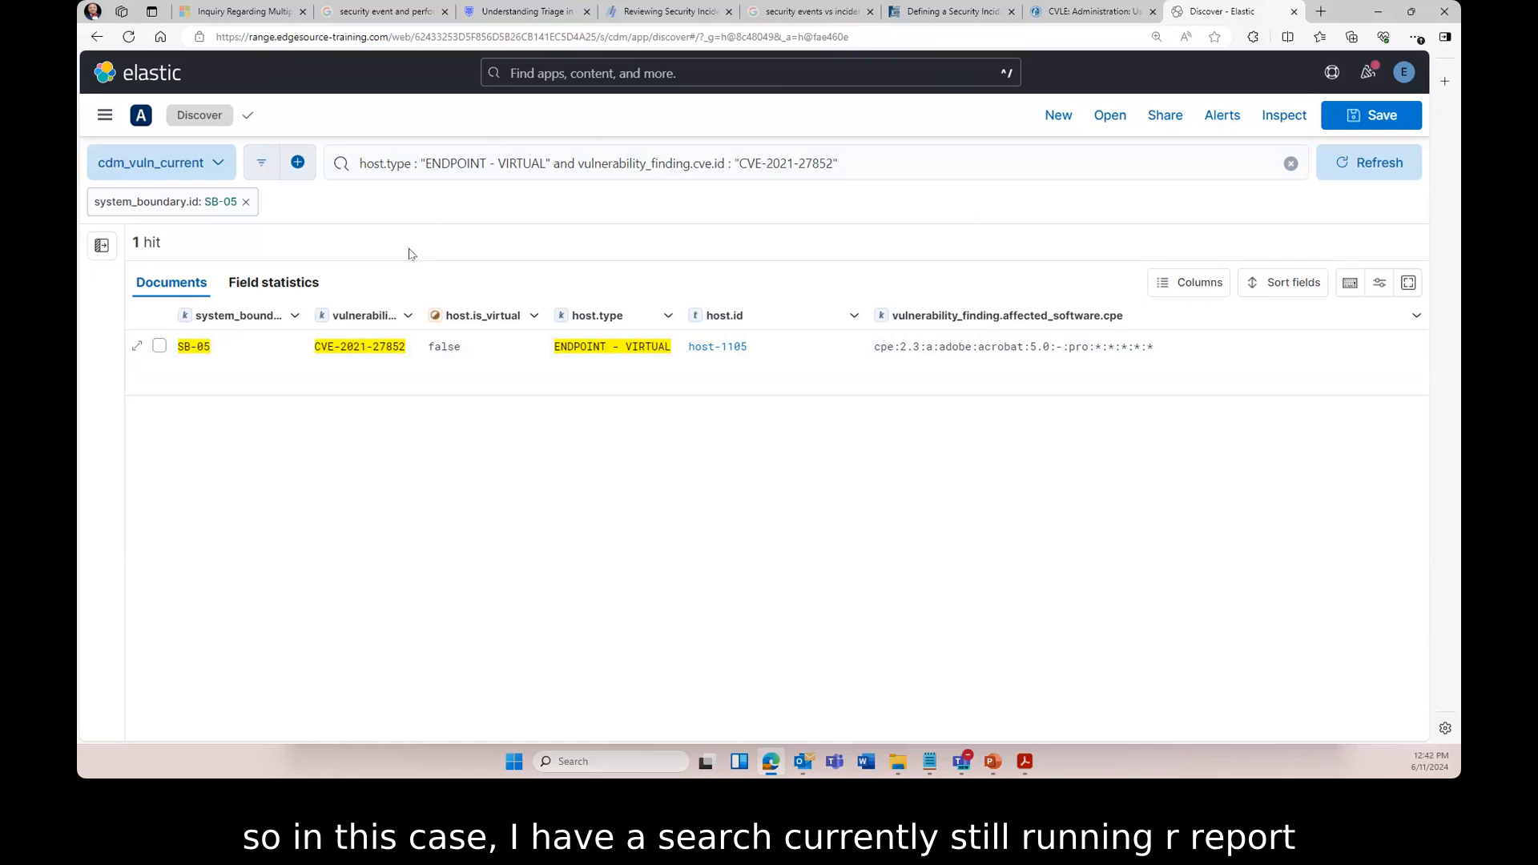
- Start a new Discover search so all 78,912 cdm_vuln_current hits show unfiltered
left_click(1061, 118)
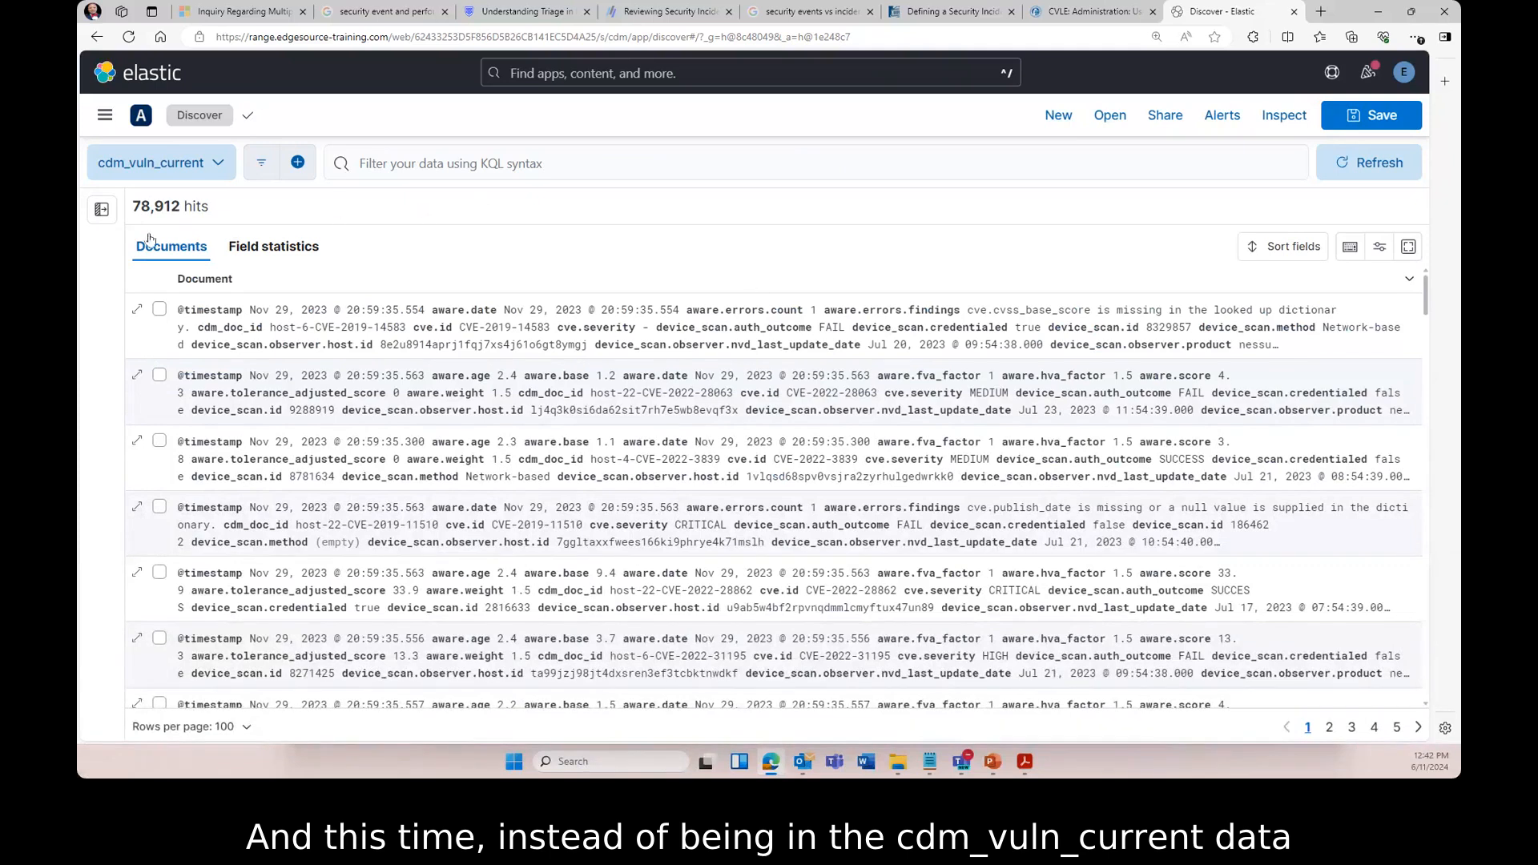
- Show the field sidebar and pick the cdm_swam_current data view, giving 96,676 hits
left_click(100, 210)
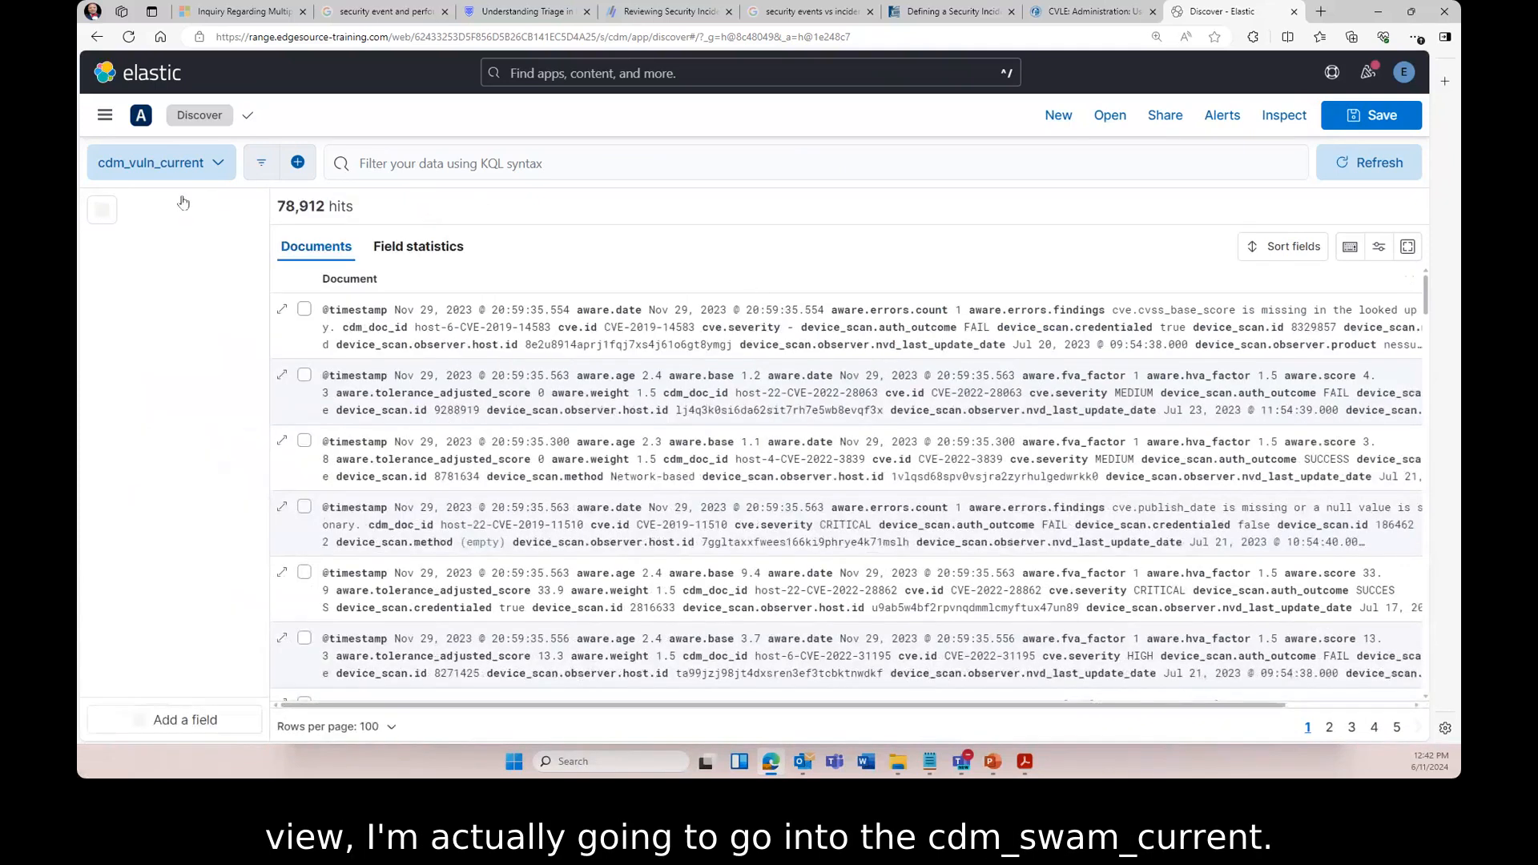
left_click(223, 169)
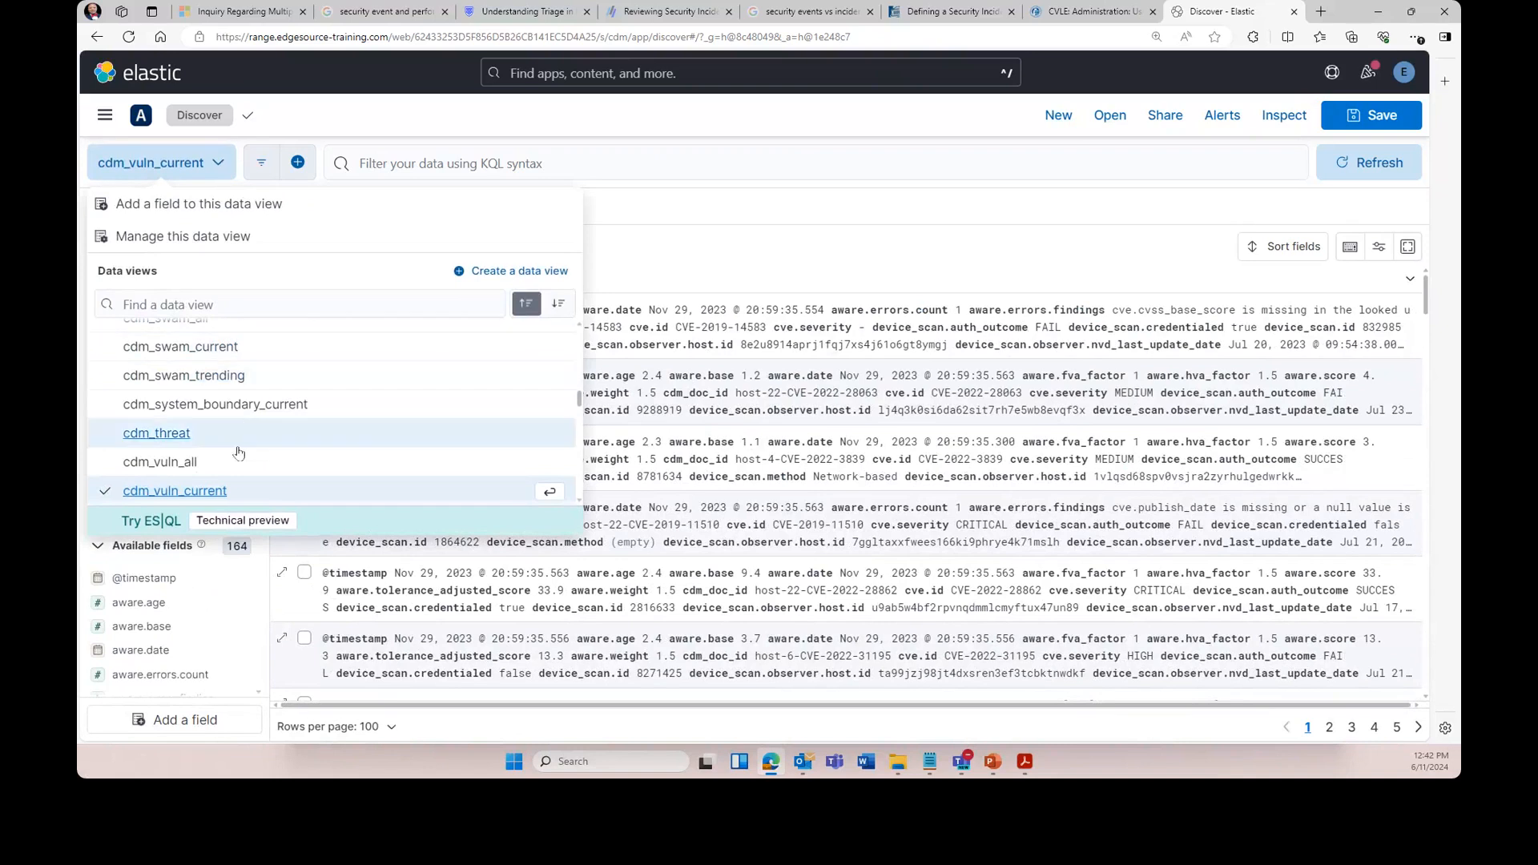
scroll(207, 426, "up", 2)
left_click(207, 426)
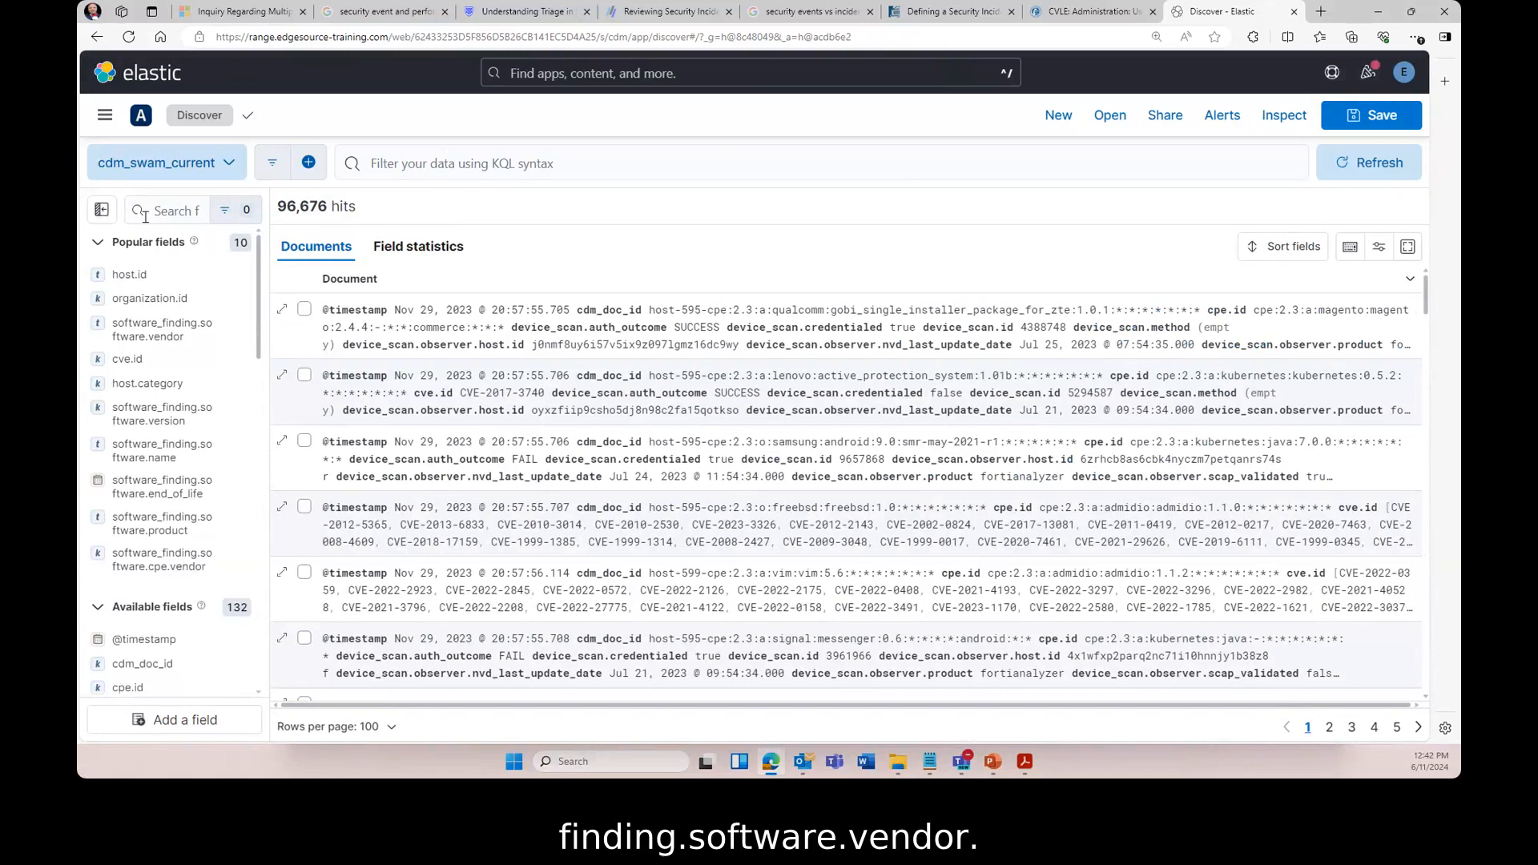
- Widen the field list and add software vendor, product and version columns via field search
left_click_drag(267, 242, 479, 242)
left_click(281, 210)
type("vendor")
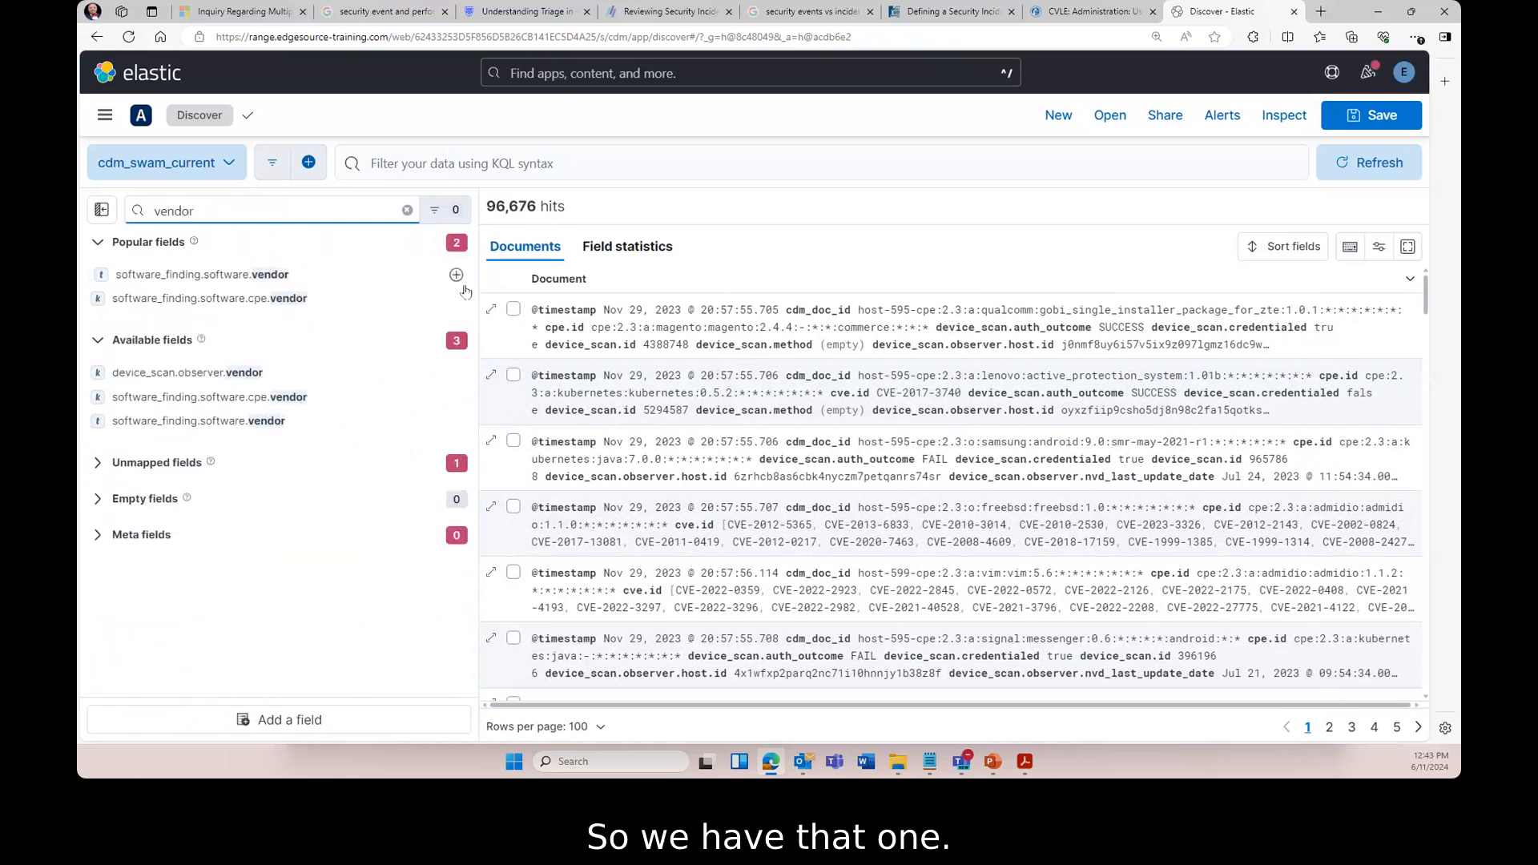
left_click(456, 276)
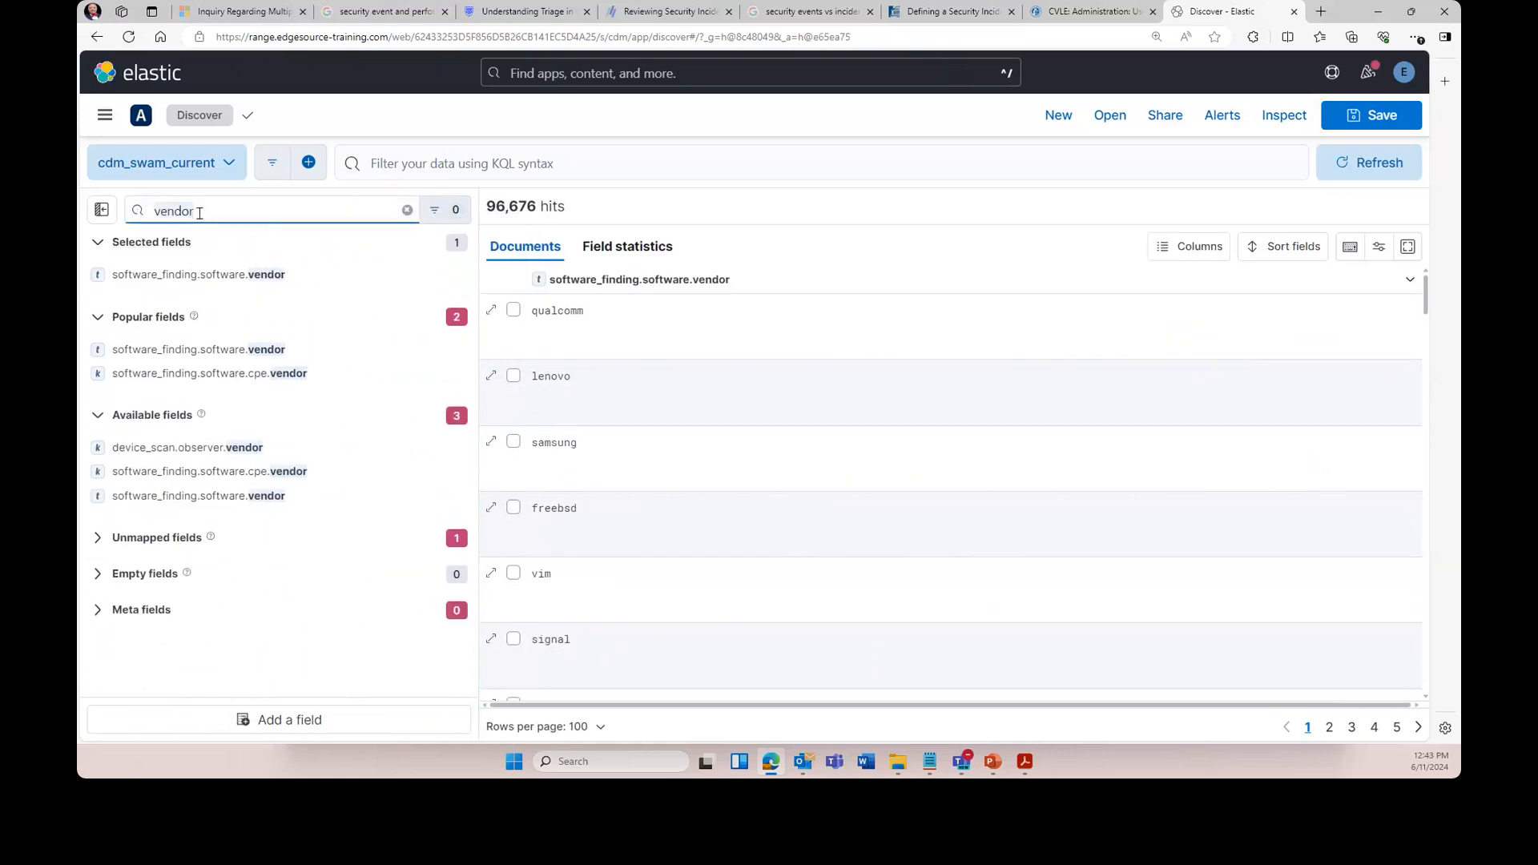
key("ctrl+a")
type("product")
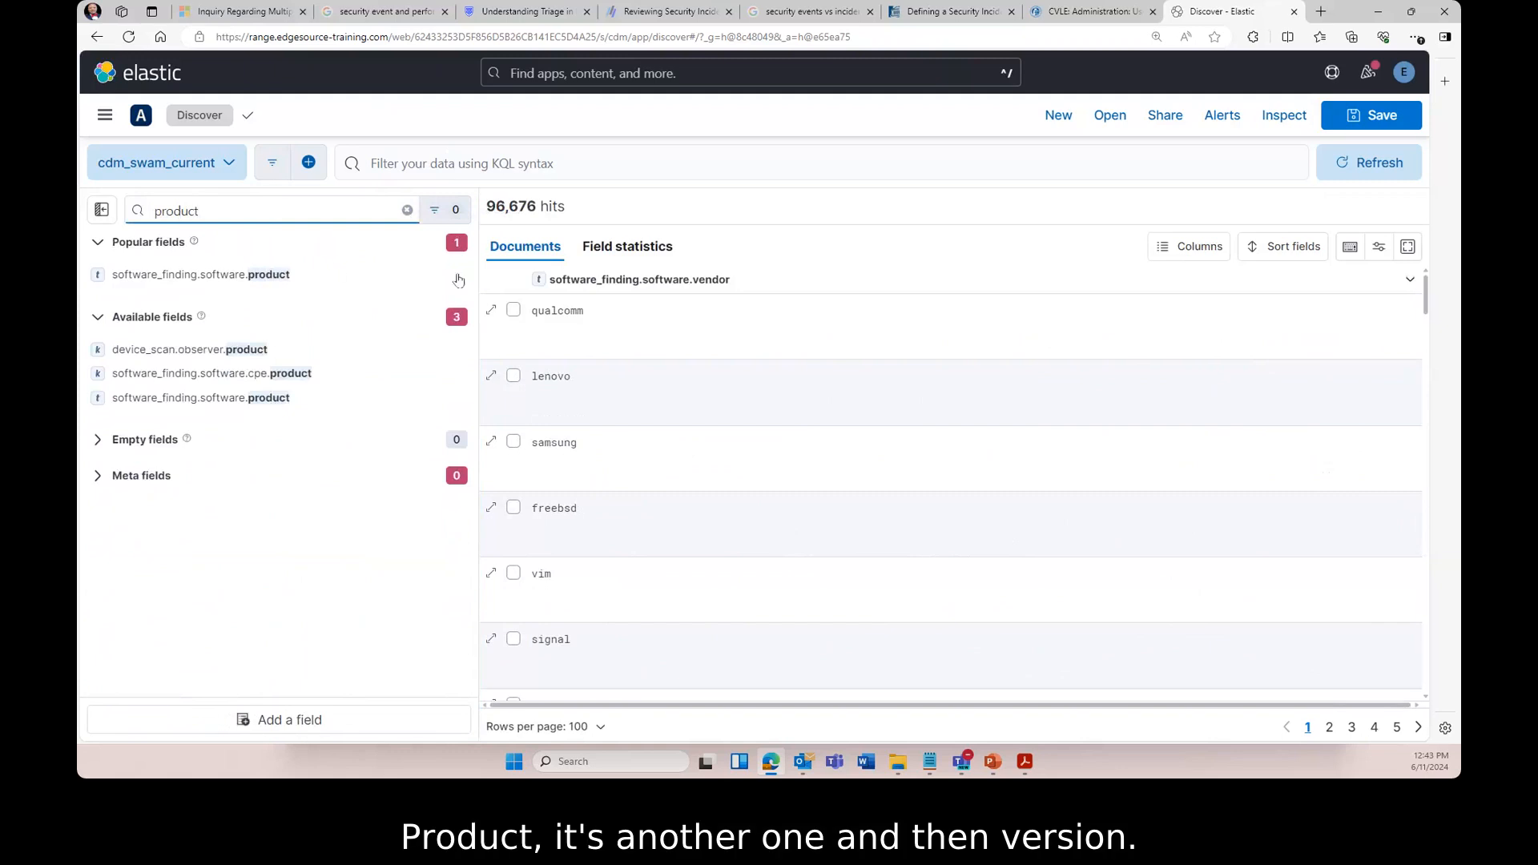
left_click(456, 277)
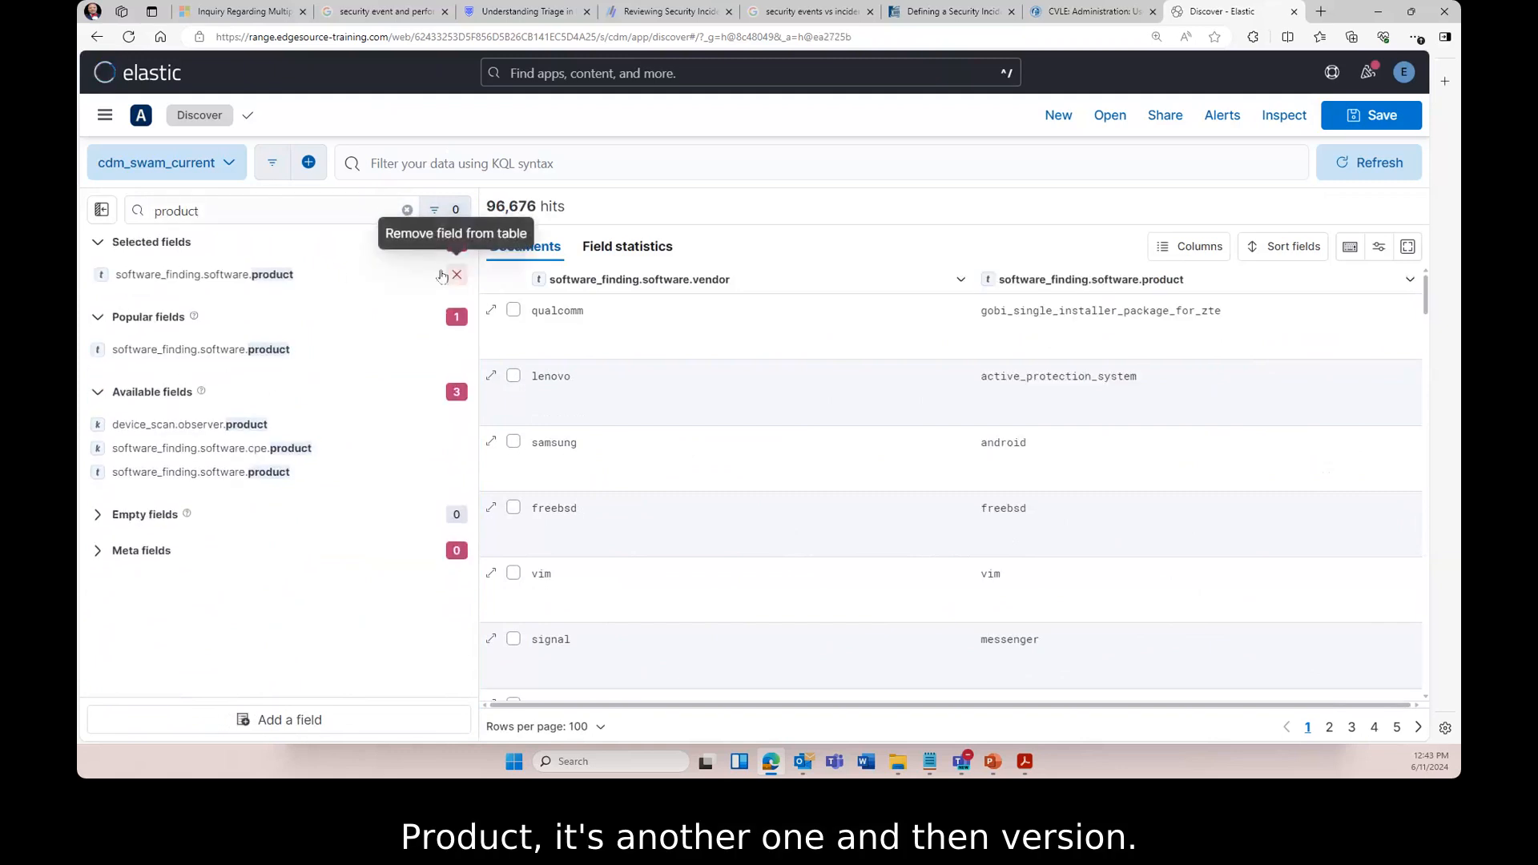
double_click(239, 210)
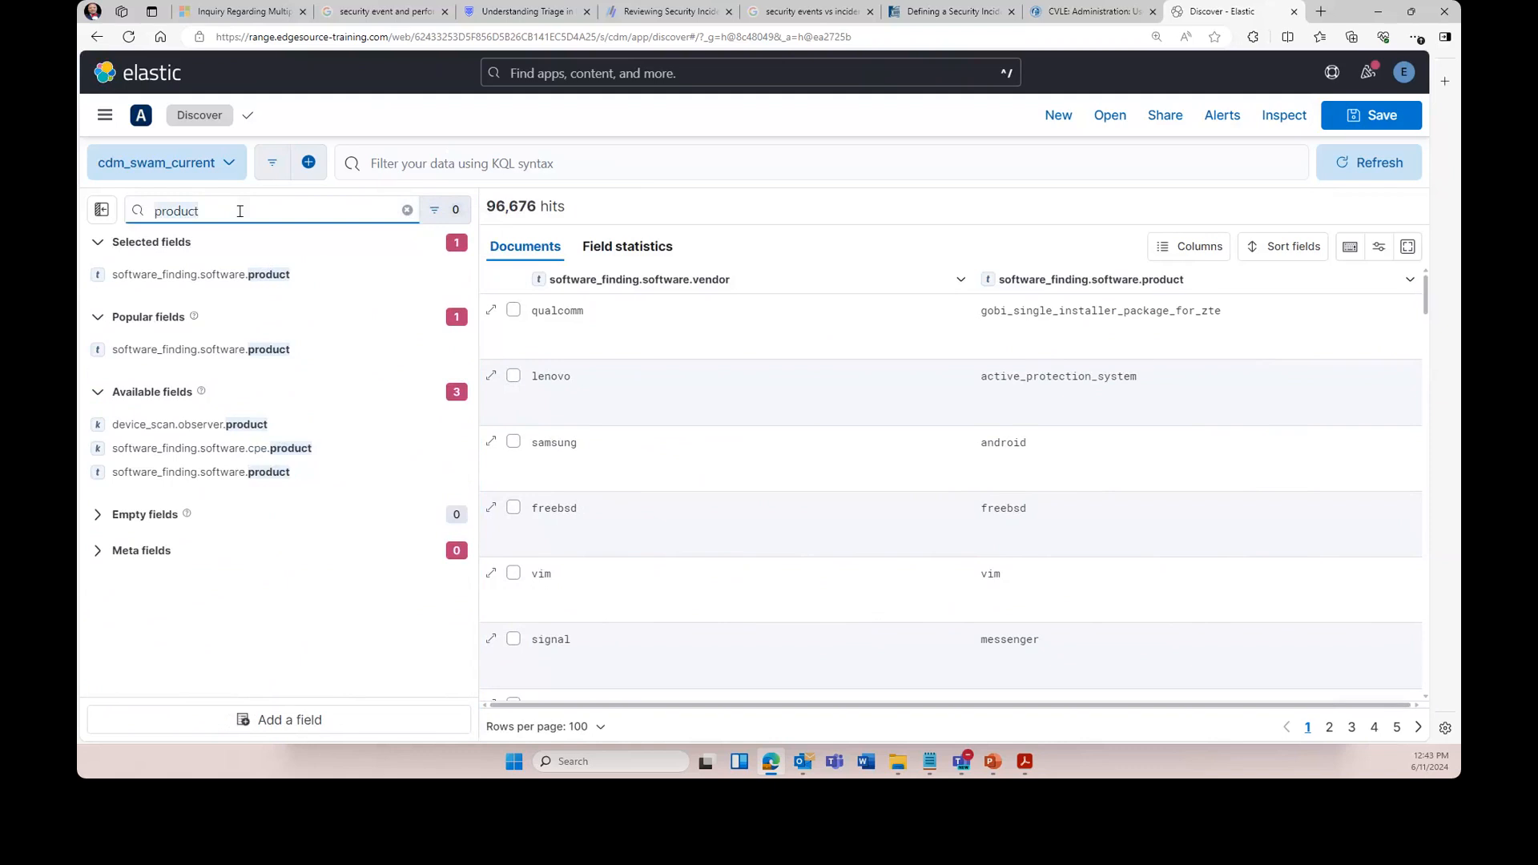
type("version")
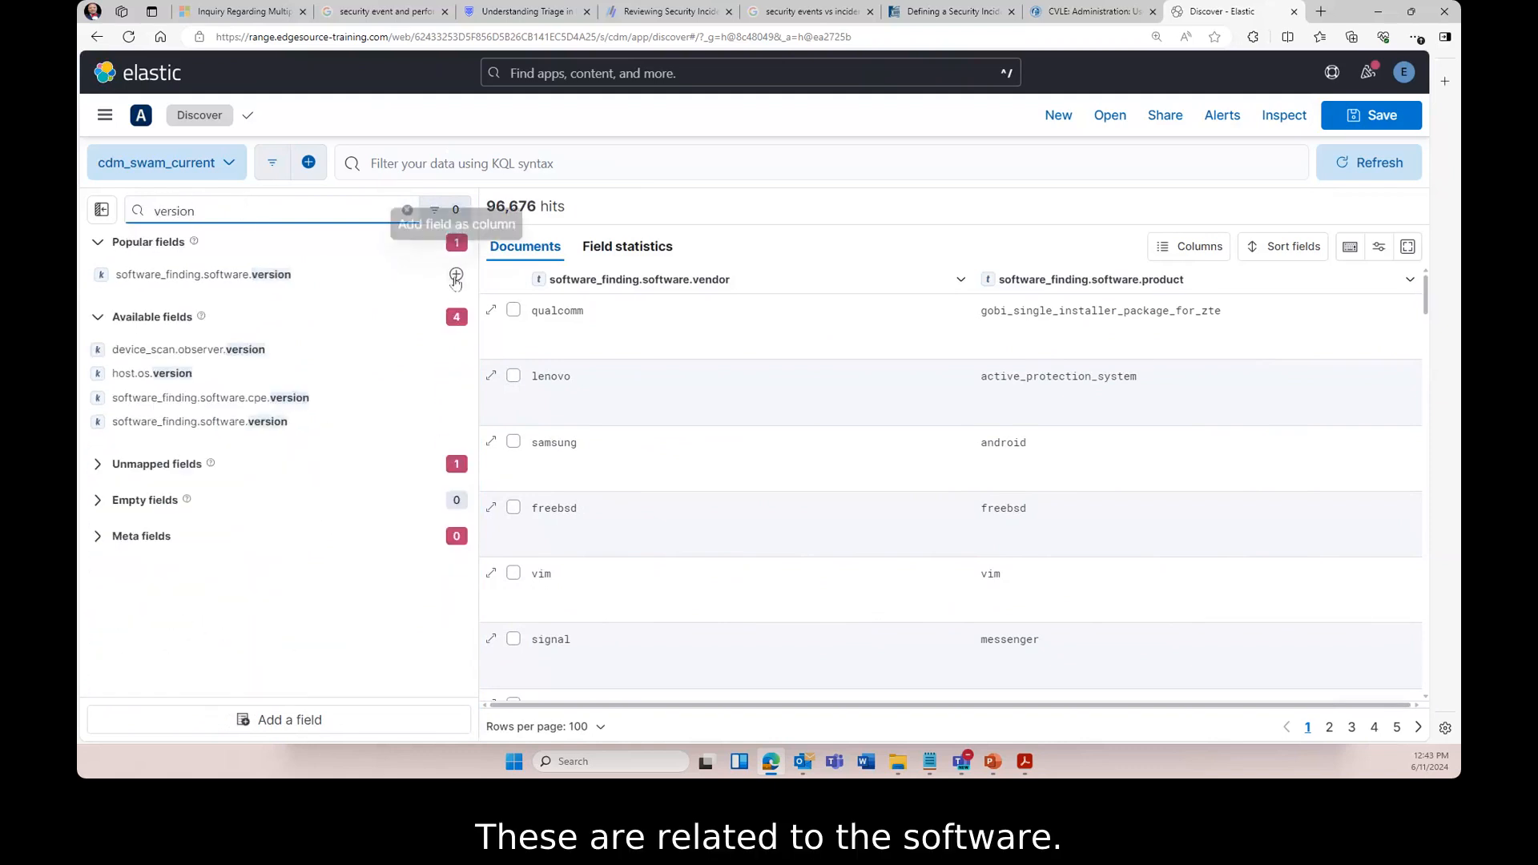
left_click(456, 275)
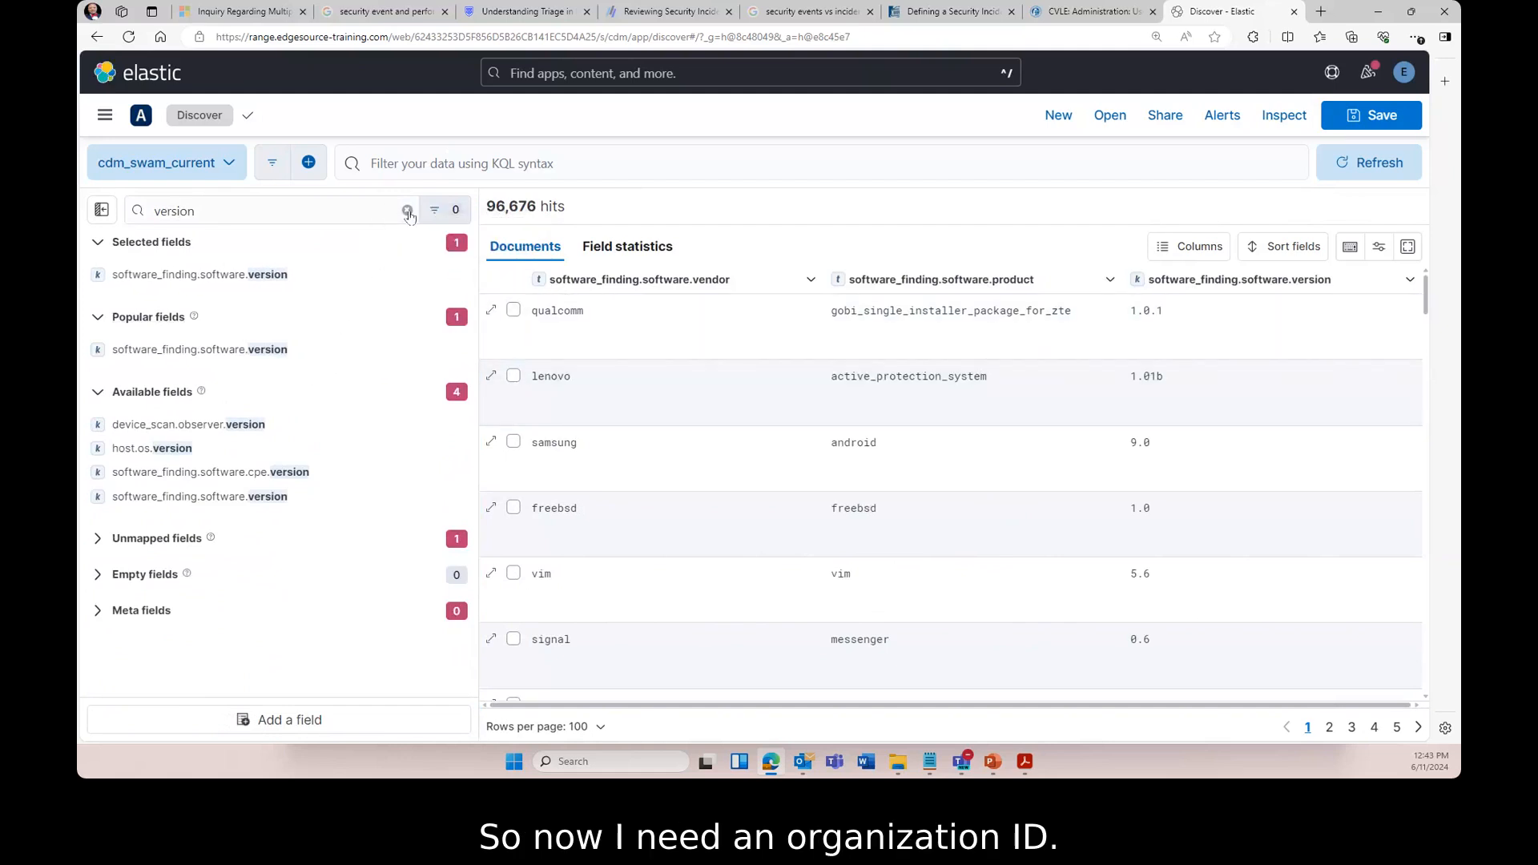
- Add organization.id, host.id, host.category and system_boundary.id columns, then hide the sidebar
left_click(407, 210)
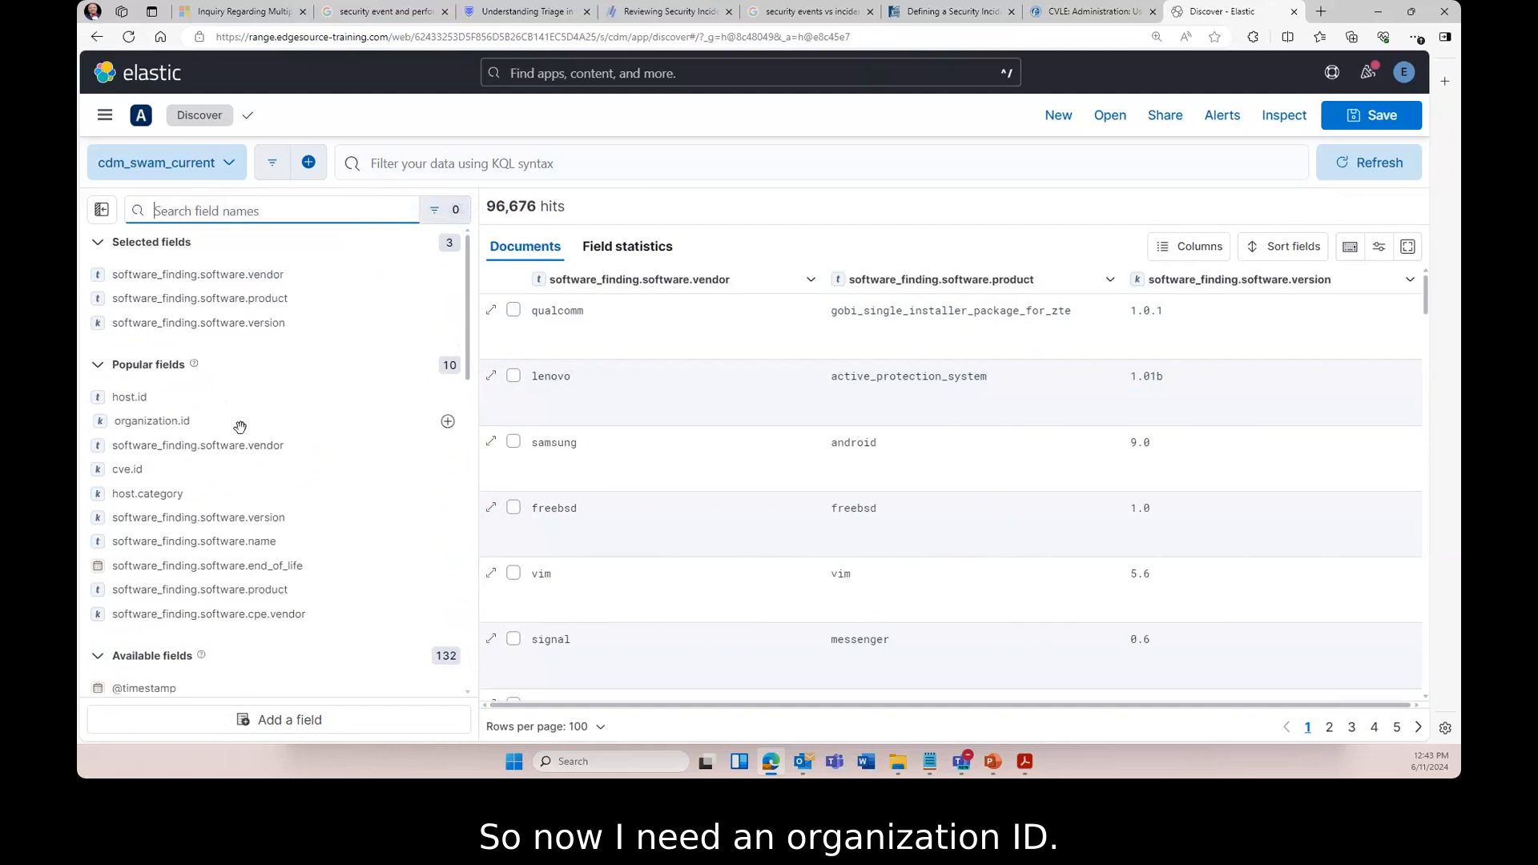
left_click(450, 422)
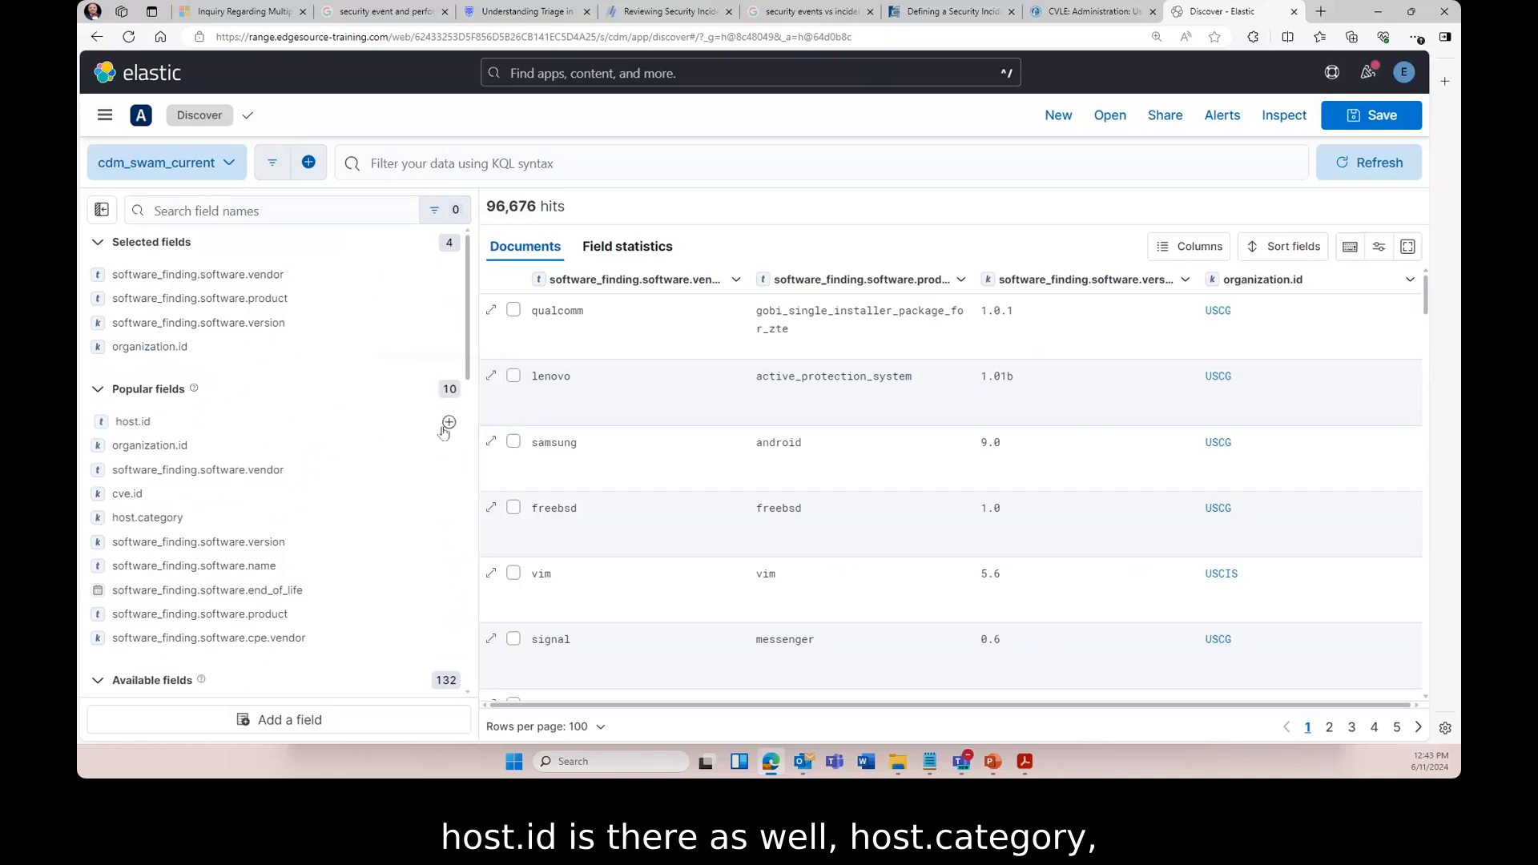
left_click(449, 422)
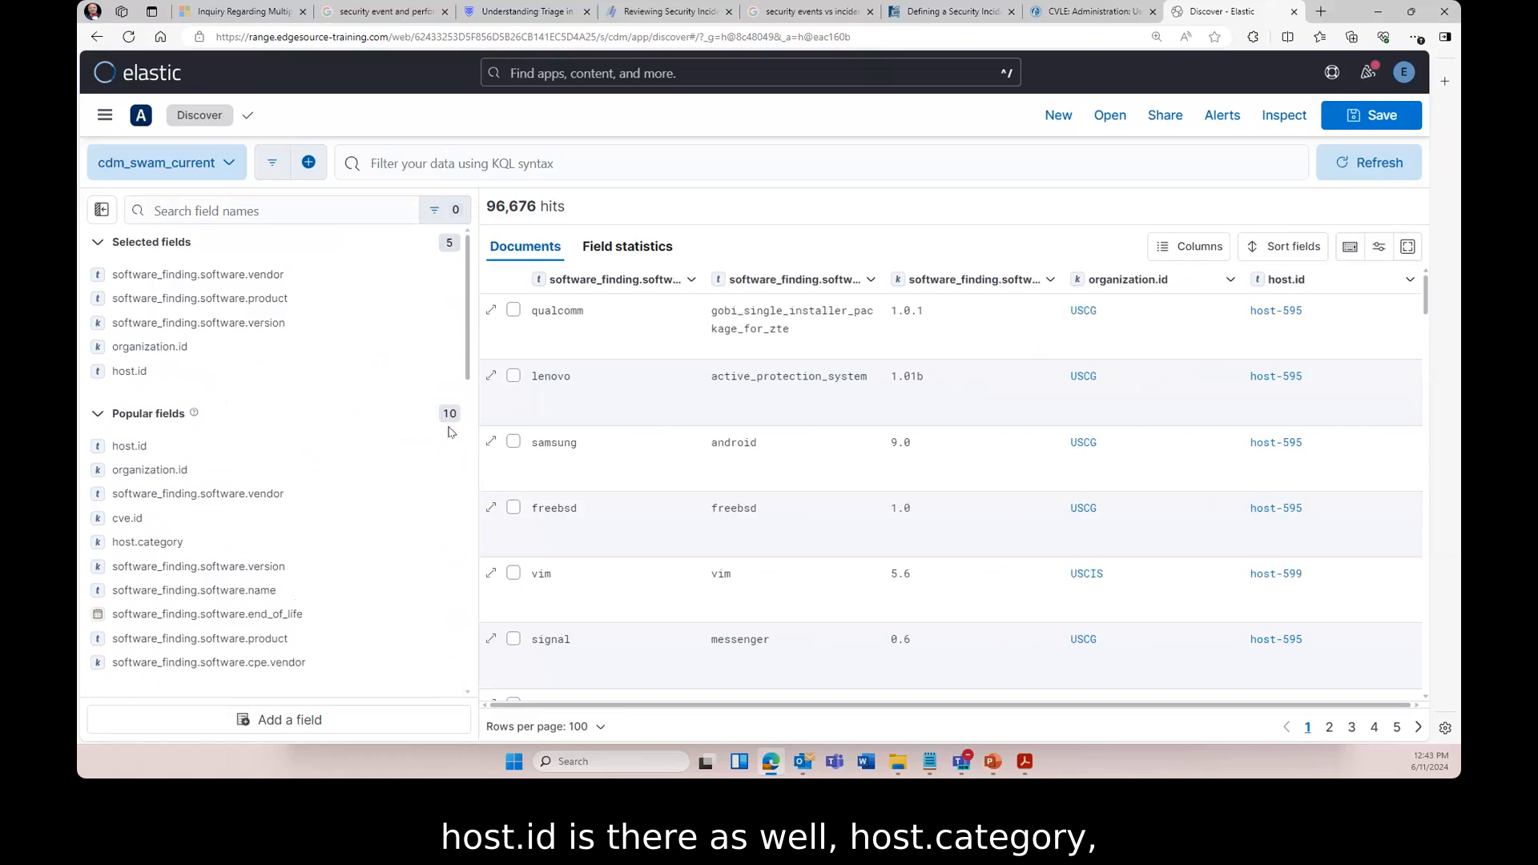
left_click(449, 544)
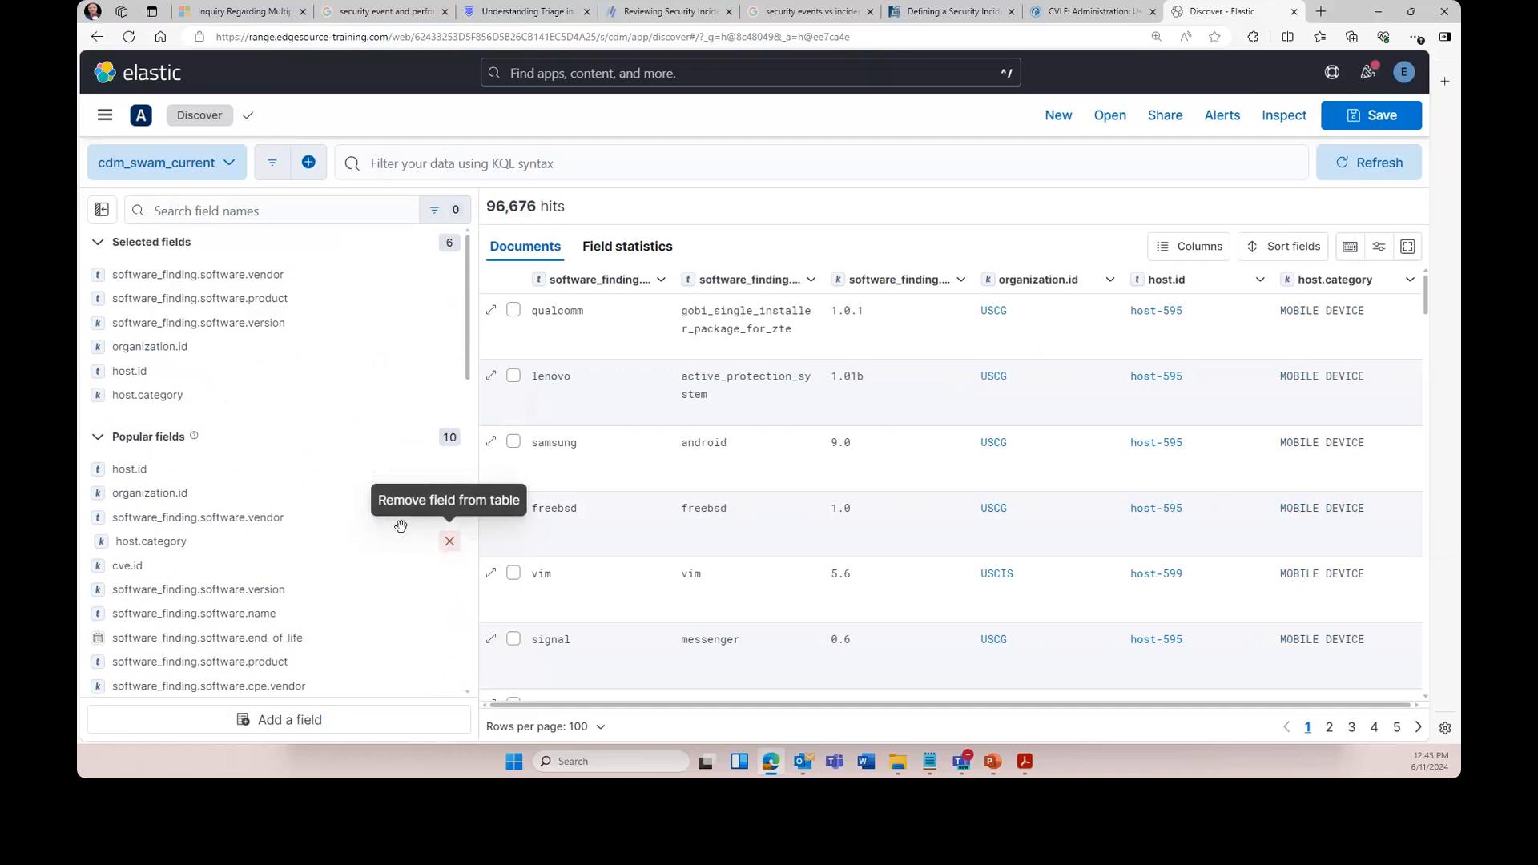
scroll(430, 562, "down", 1)
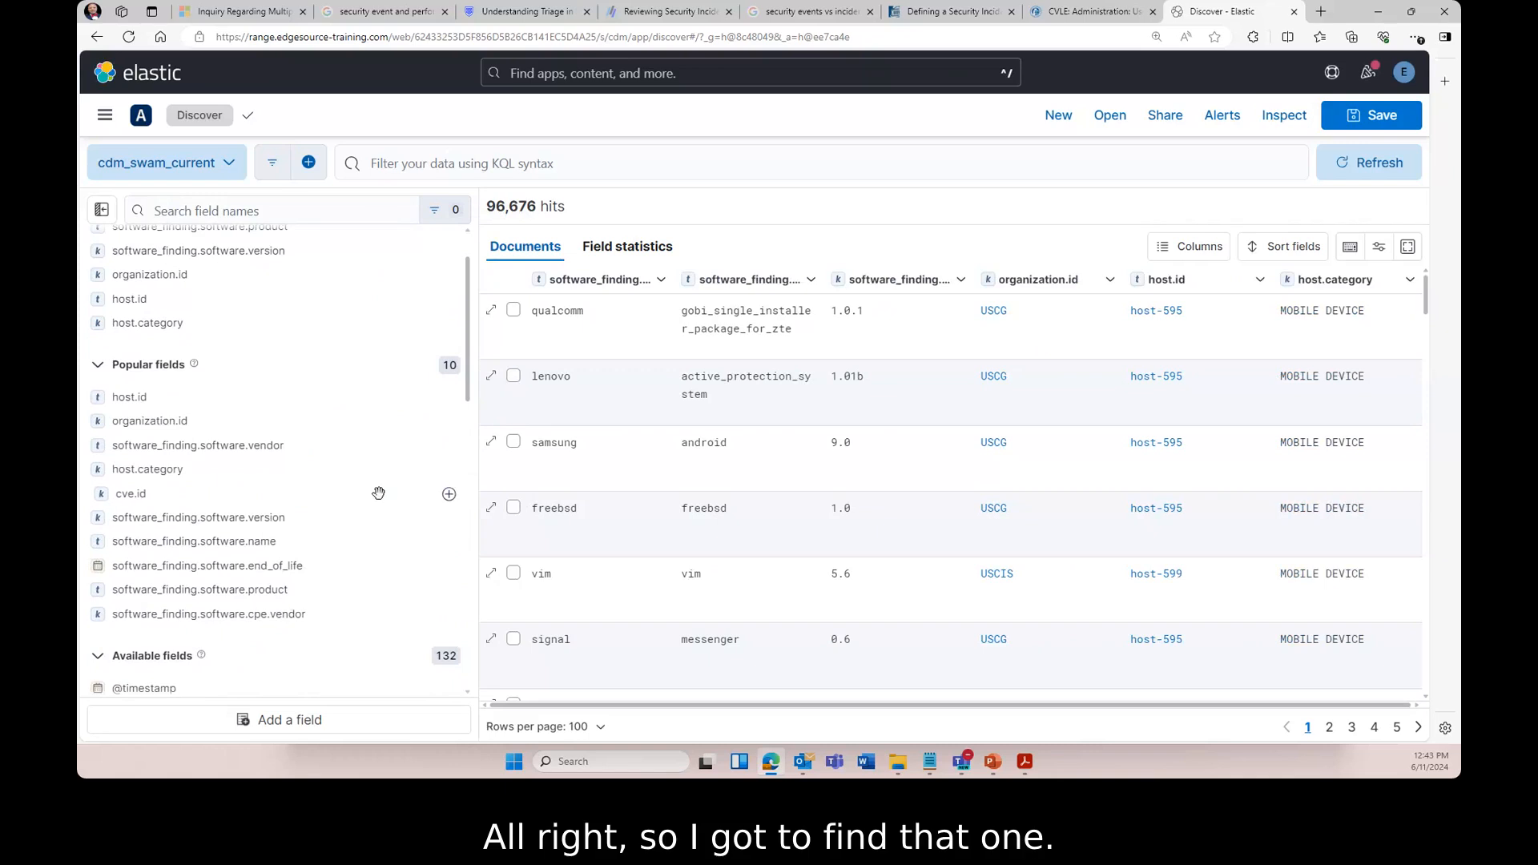
left_click(297, 212)
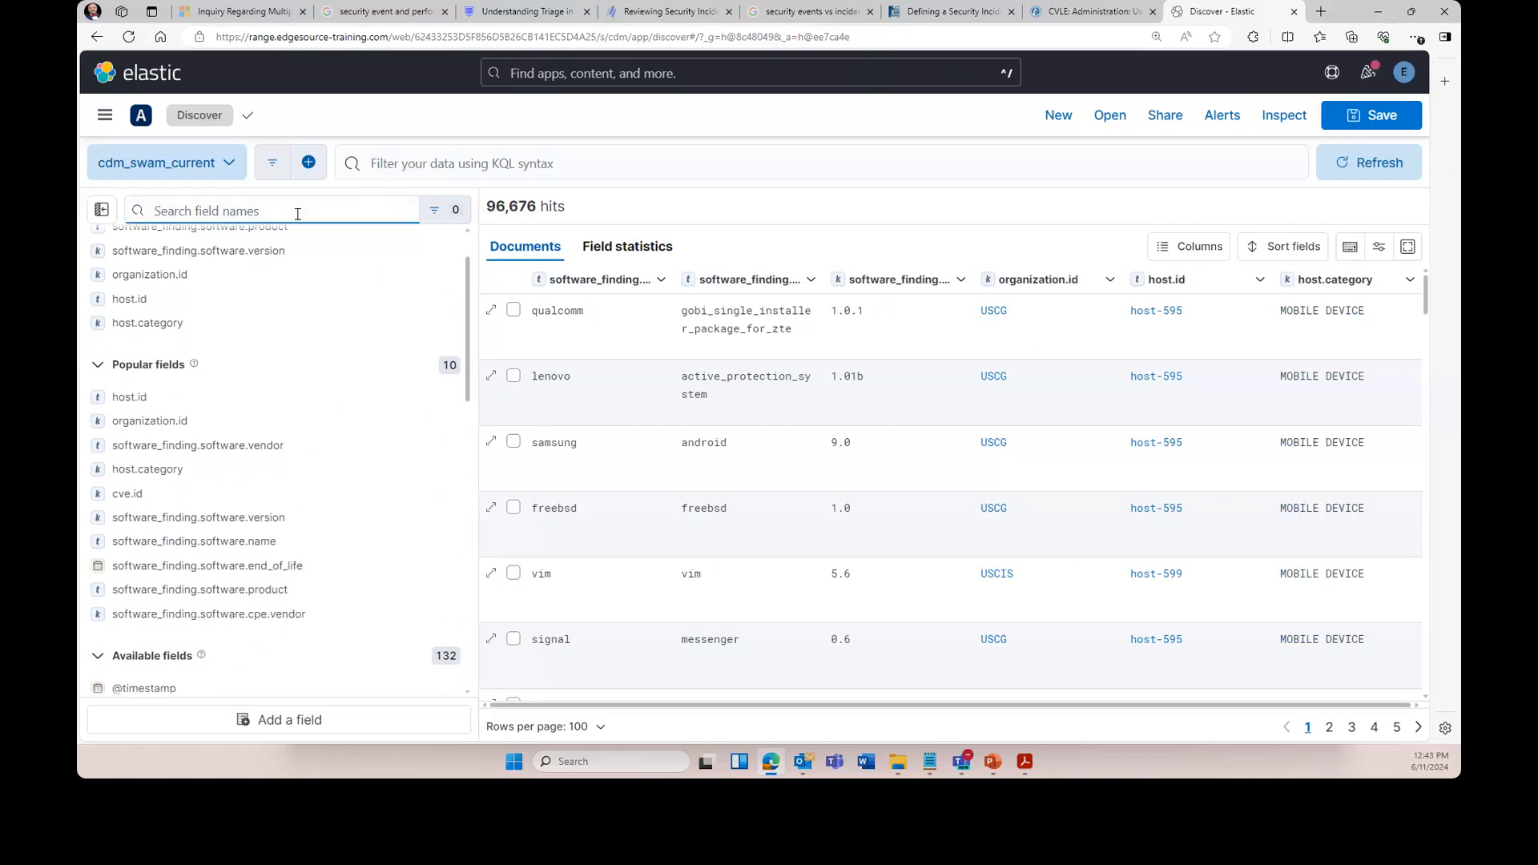
type("syst")
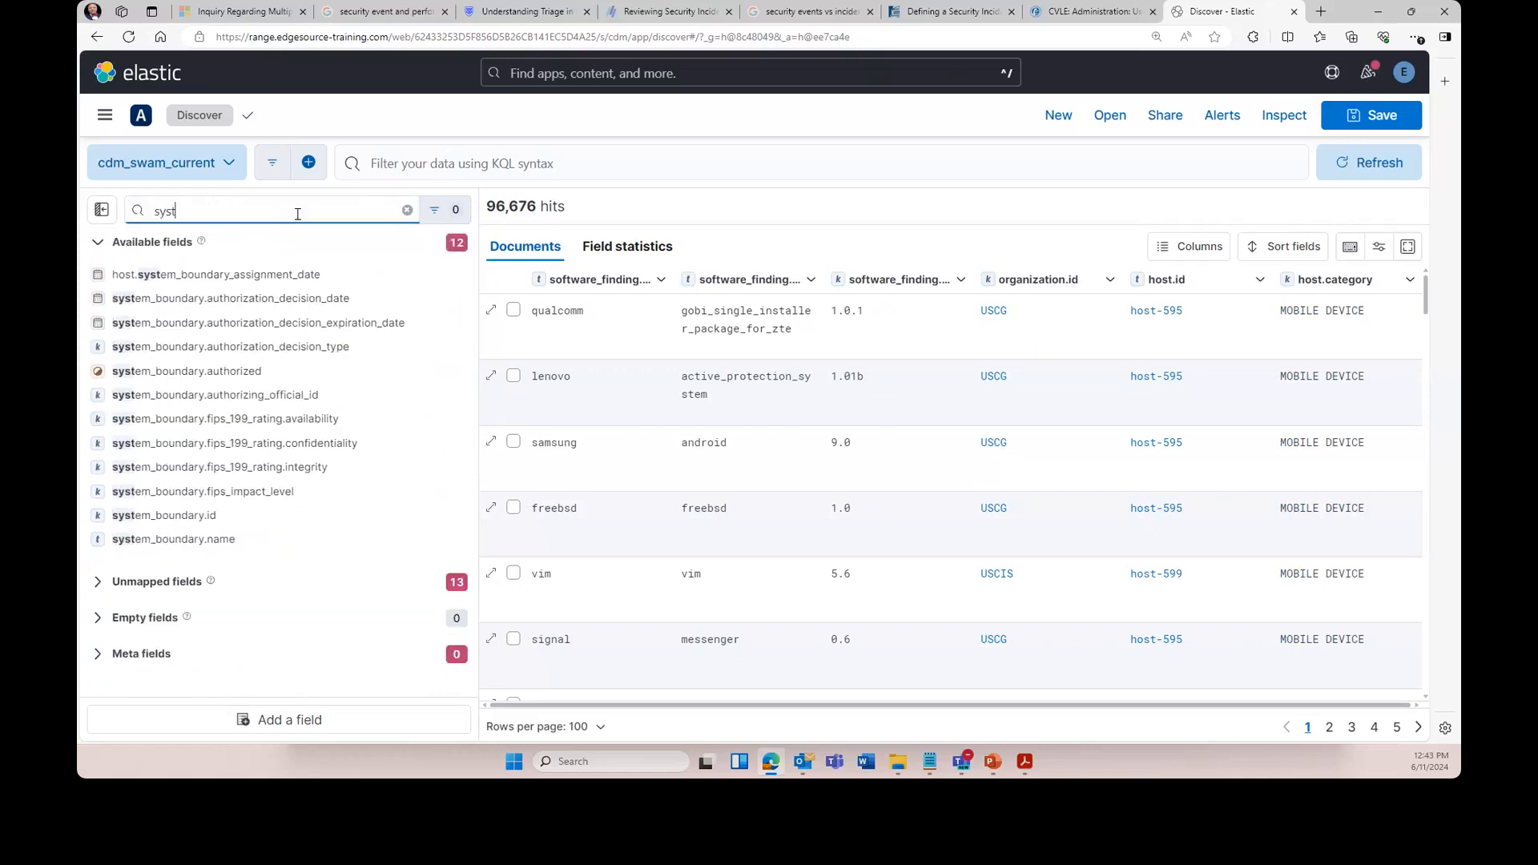
type("em")
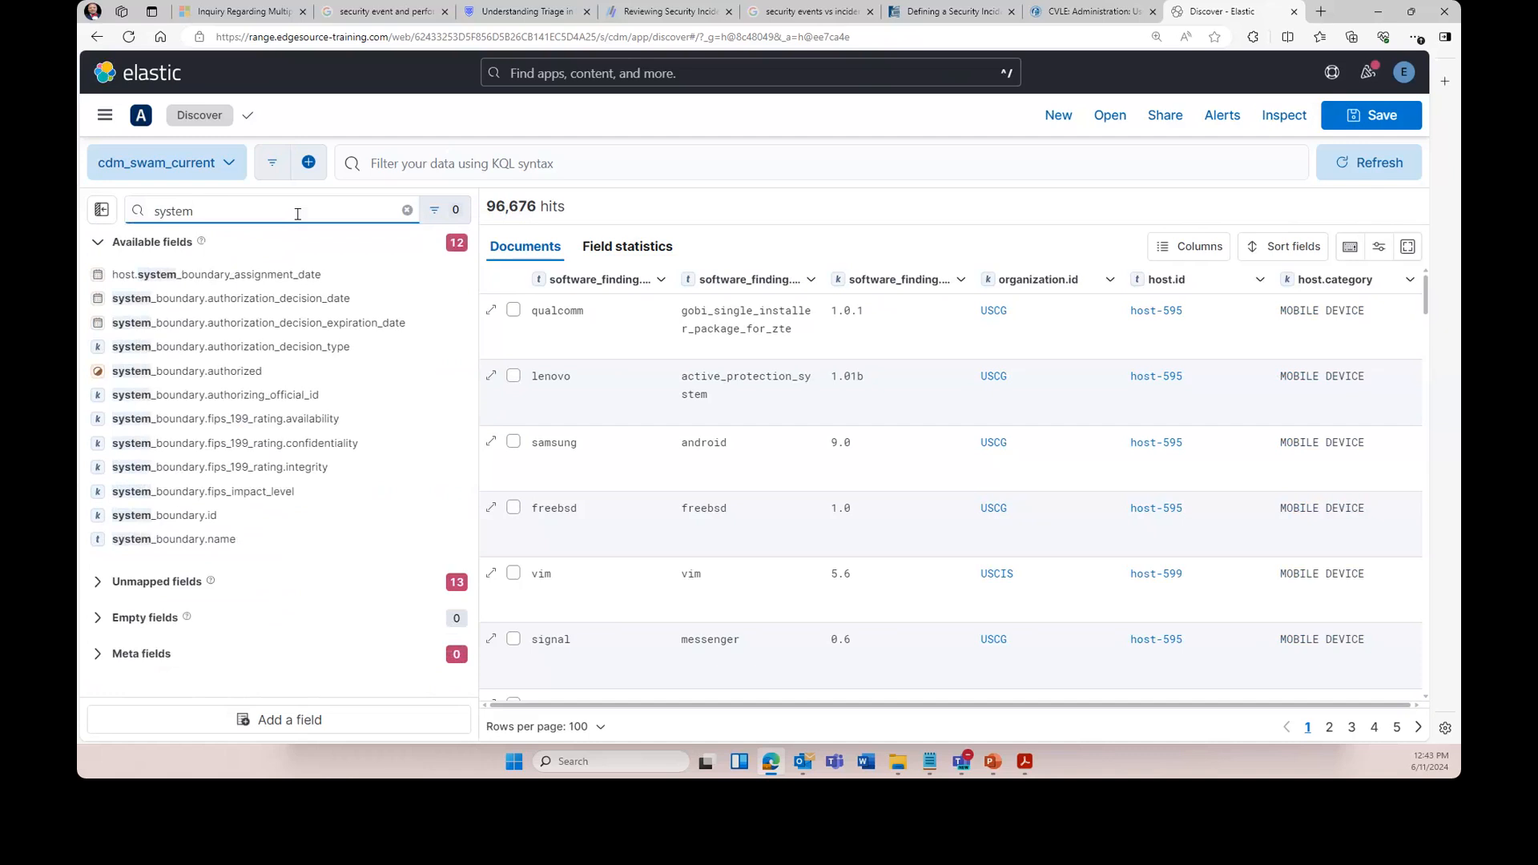
mouse_move(258, 520)
left_click(456, 516)
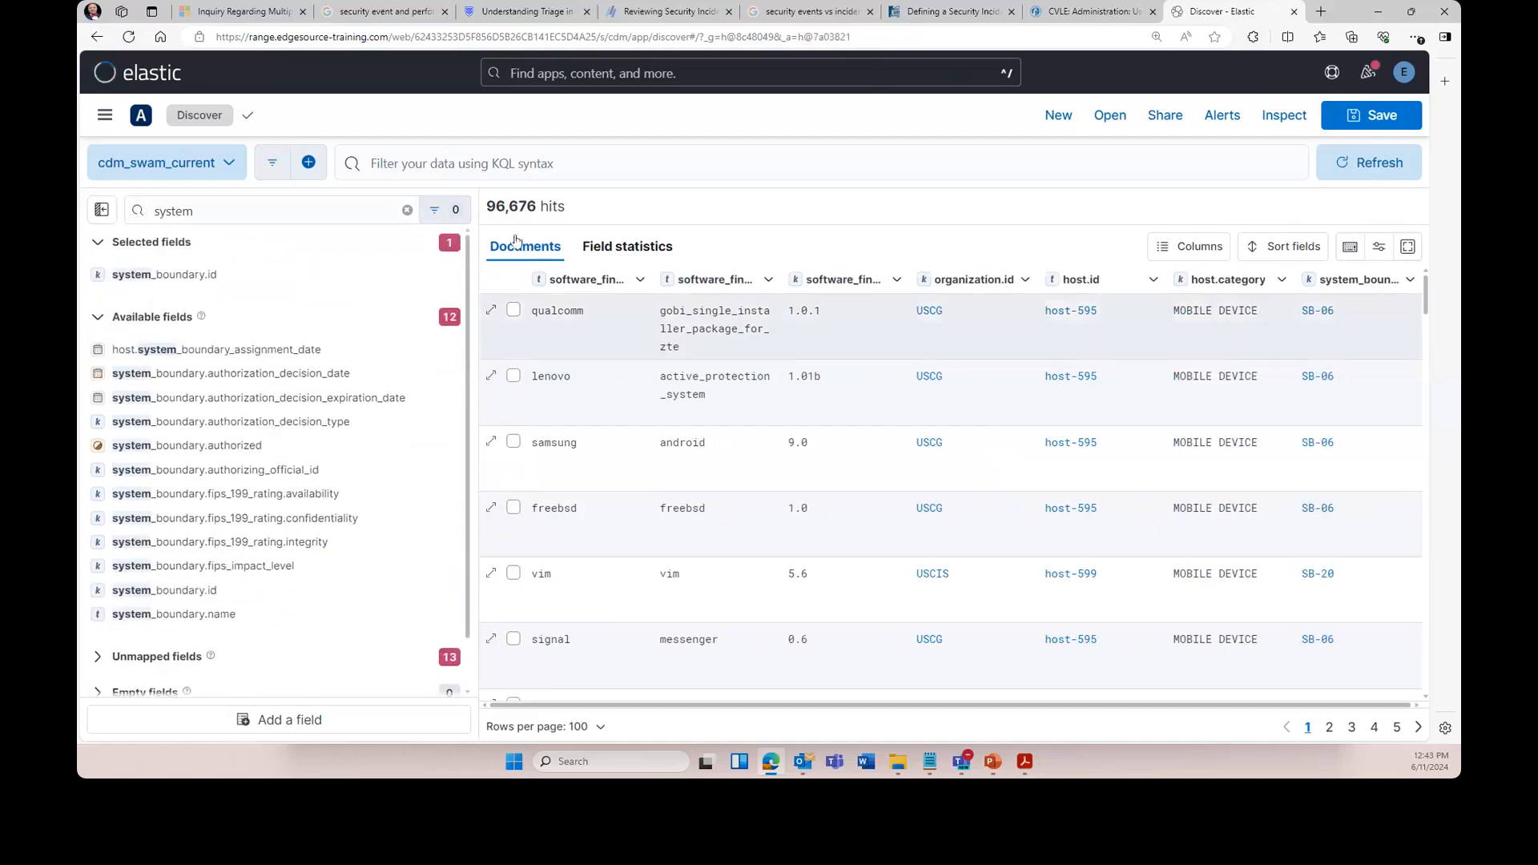
left_click(102, 211)
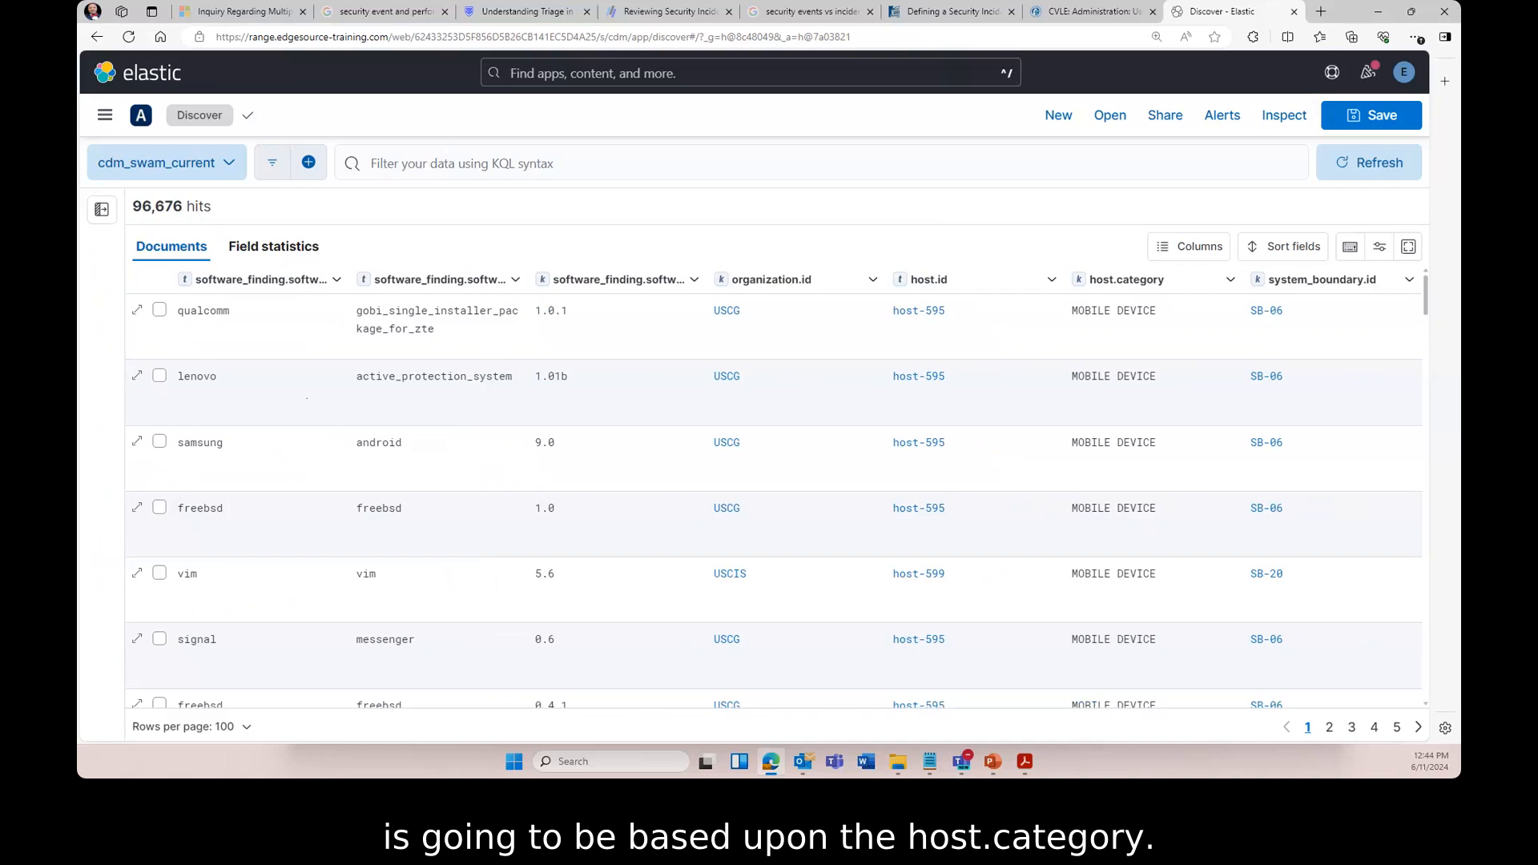
- Add a host.category is NETWORKING DEVICE filter, cutting results to 22,284 hits
left_click(400, 164)
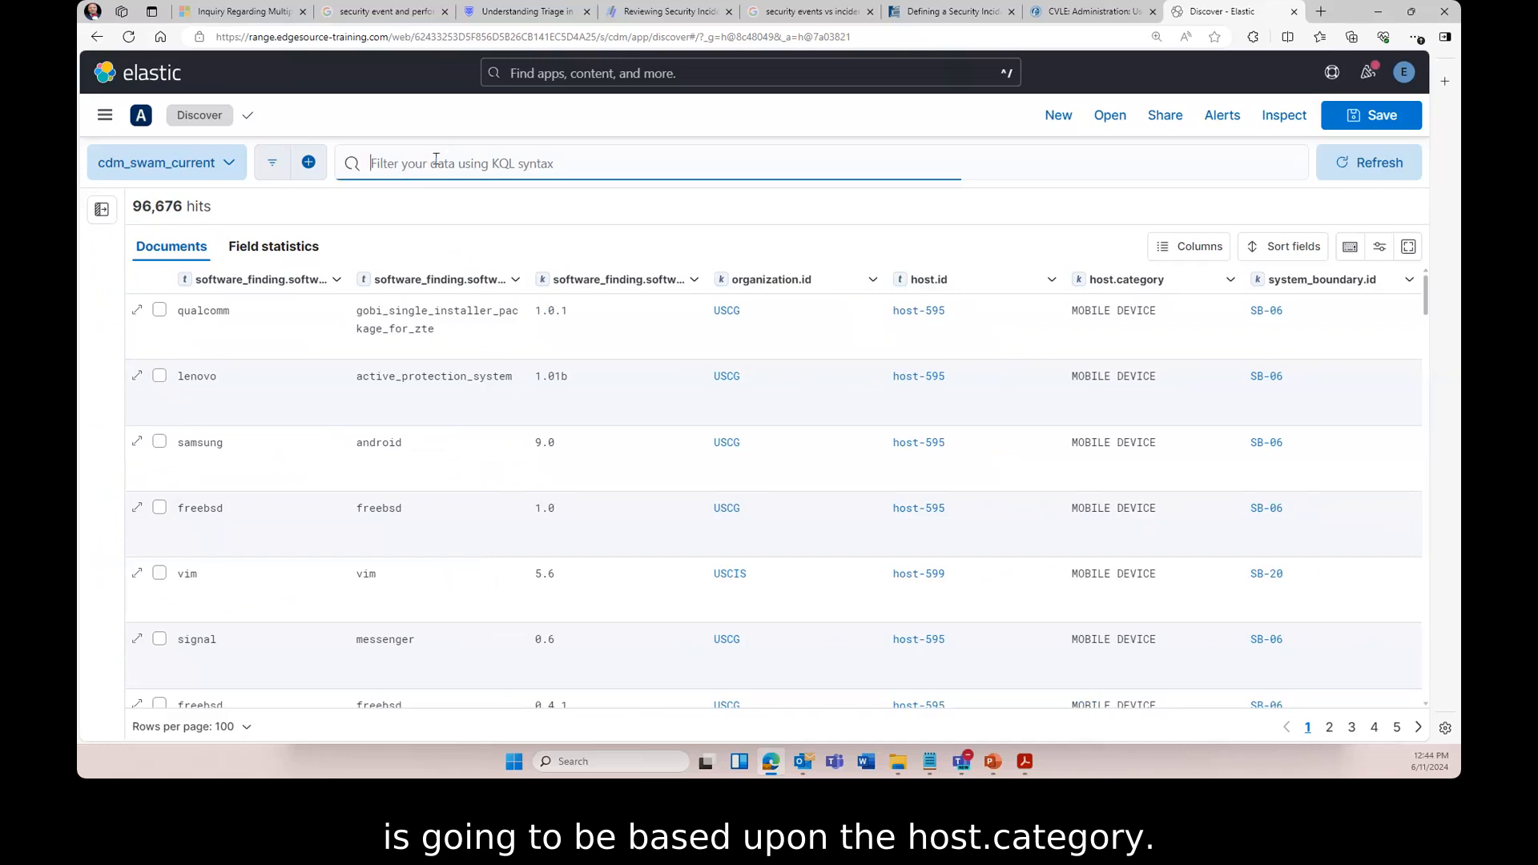
left_click(308, 163)
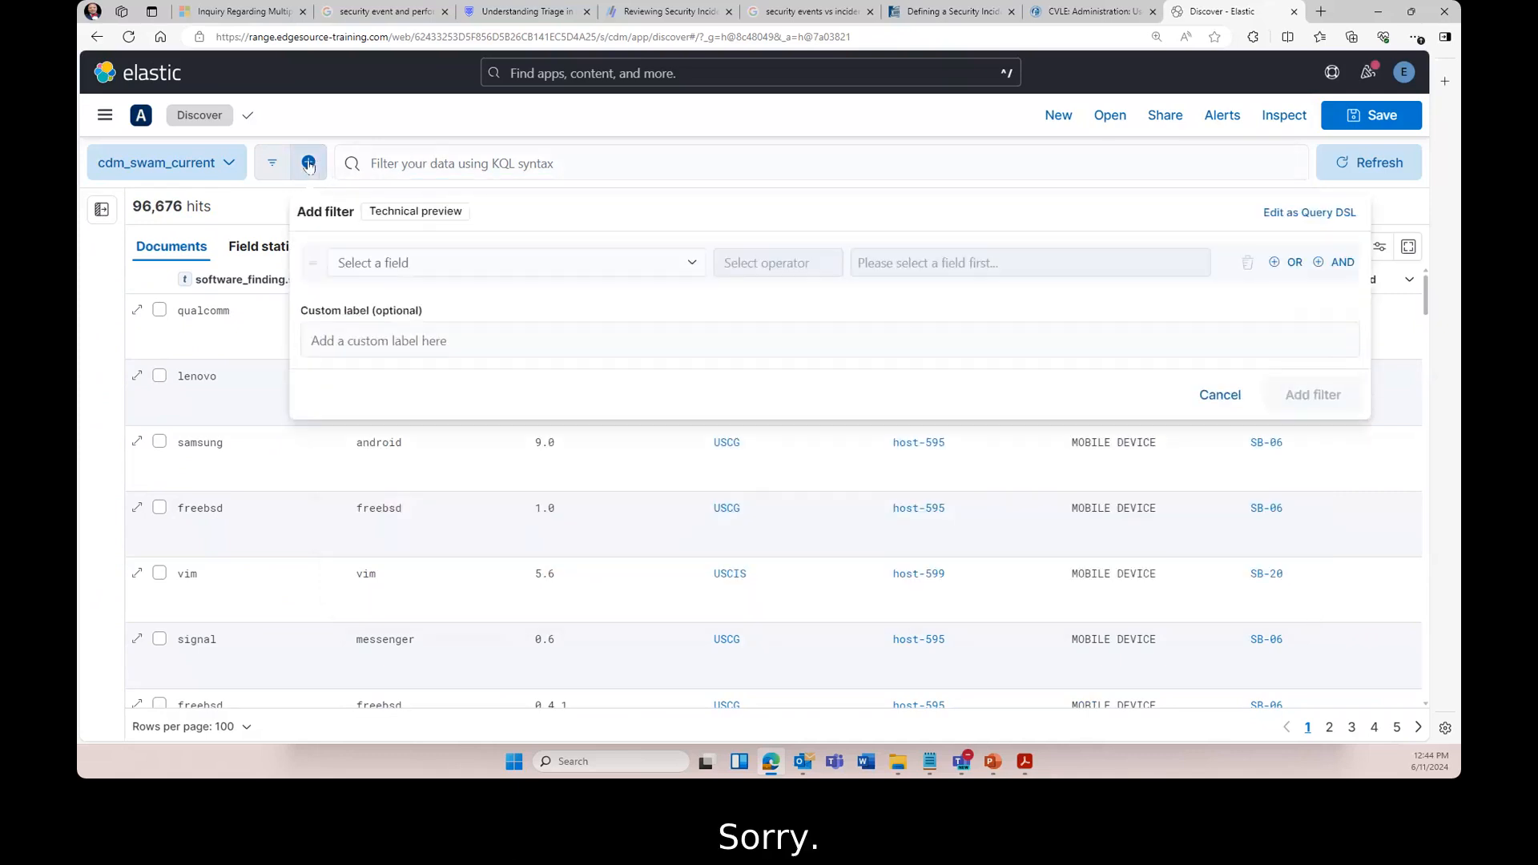
left_click(385, 263)
type("host.c")
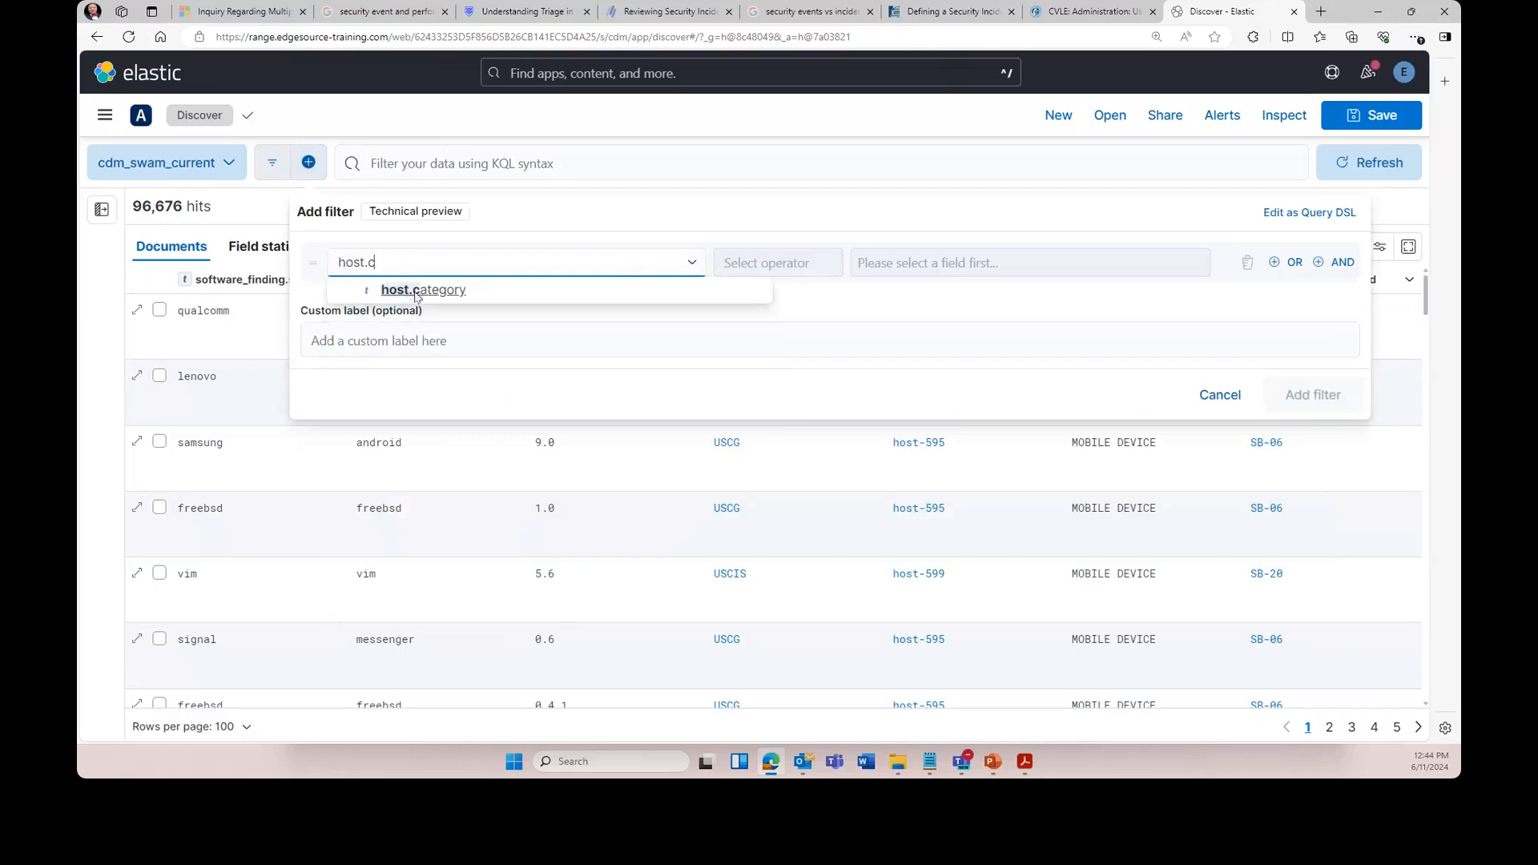
left_click(416, 292)
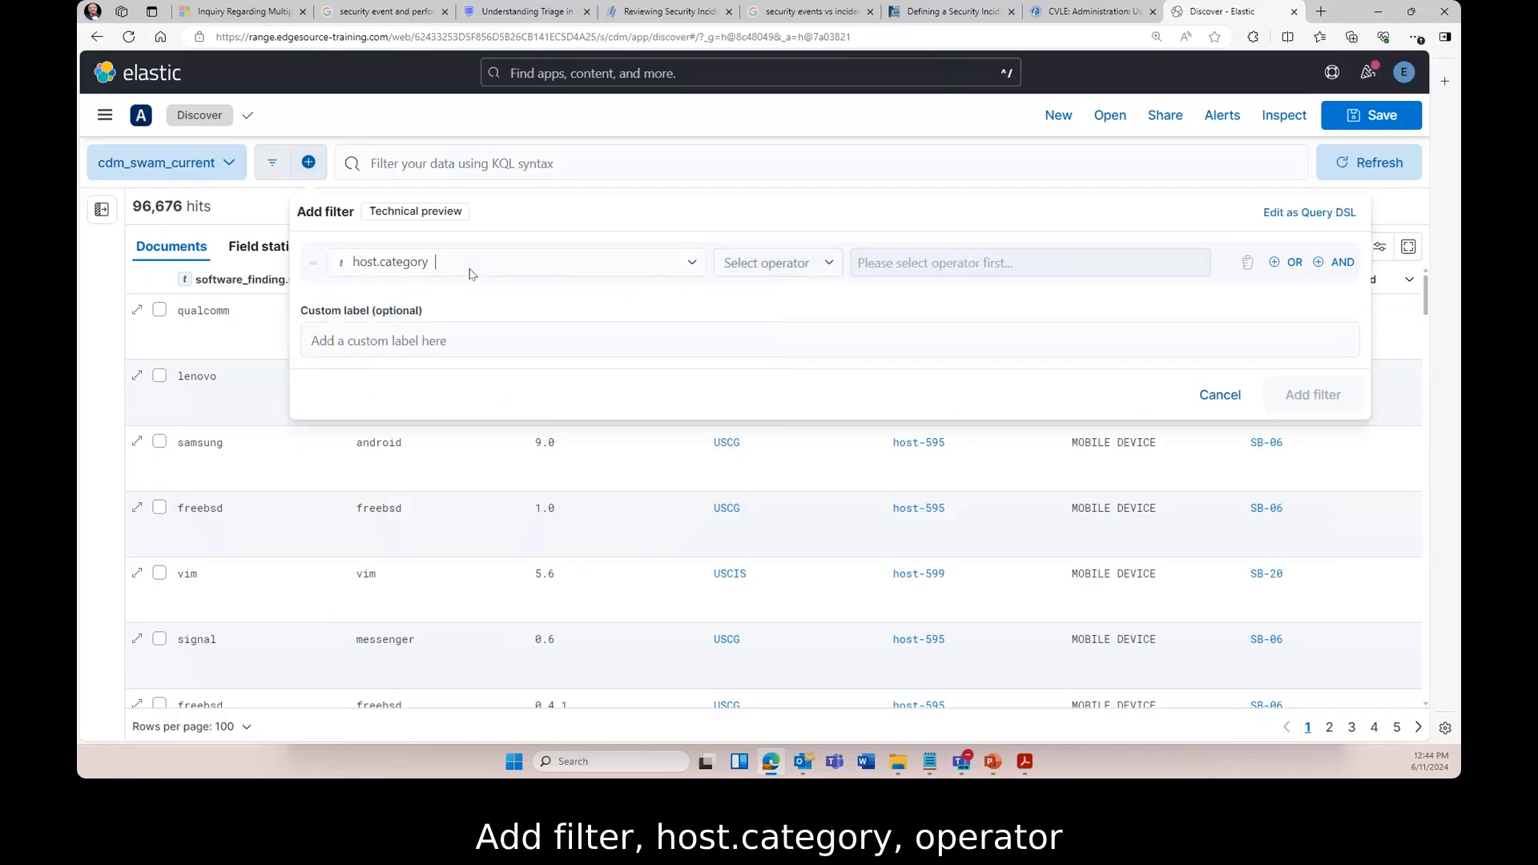
left_click(829, 263)
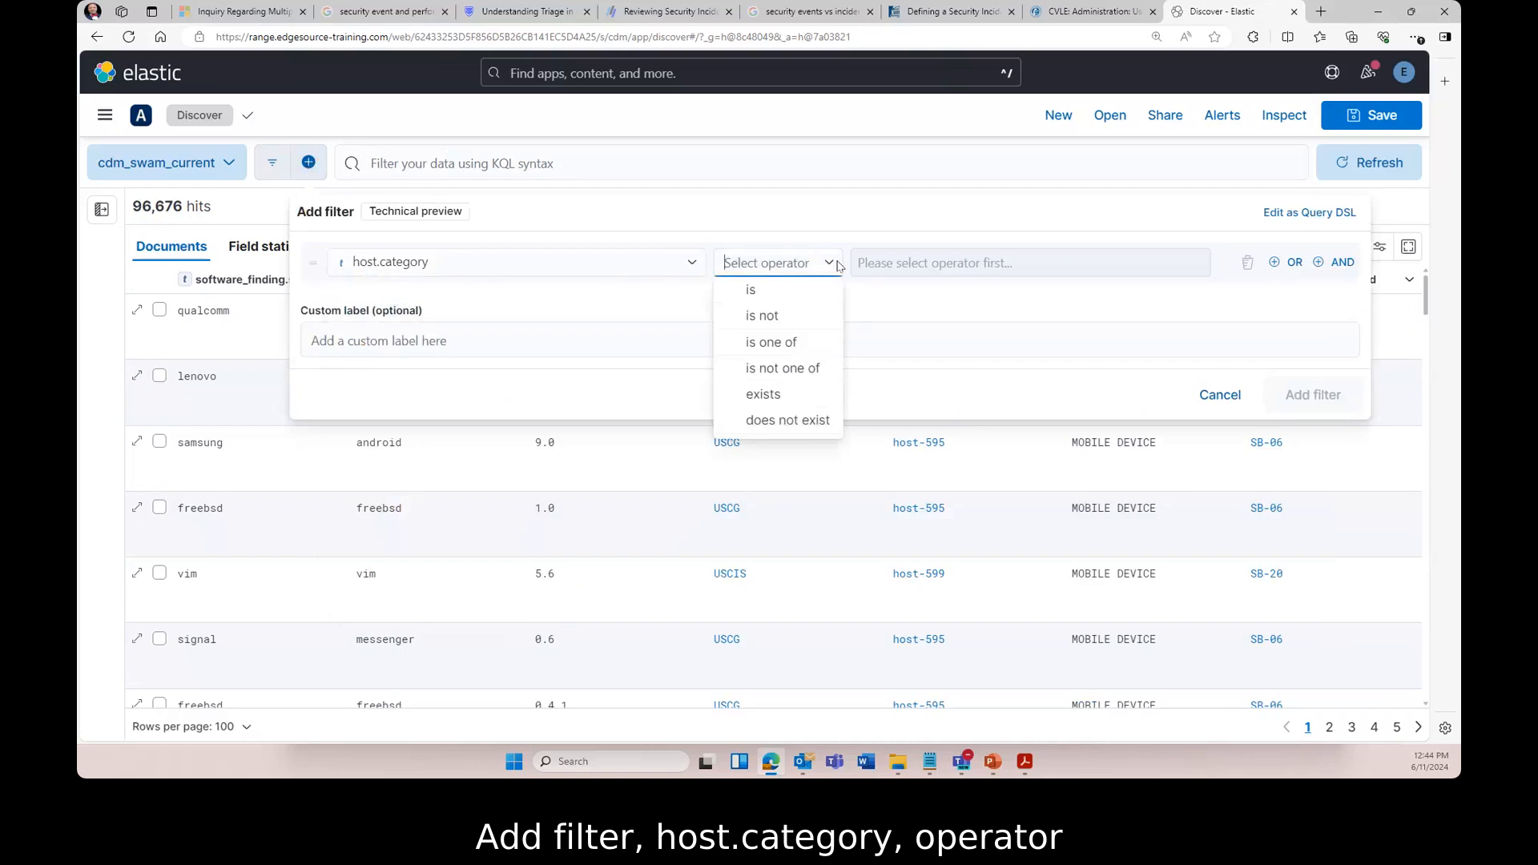
left_click(768, 291)
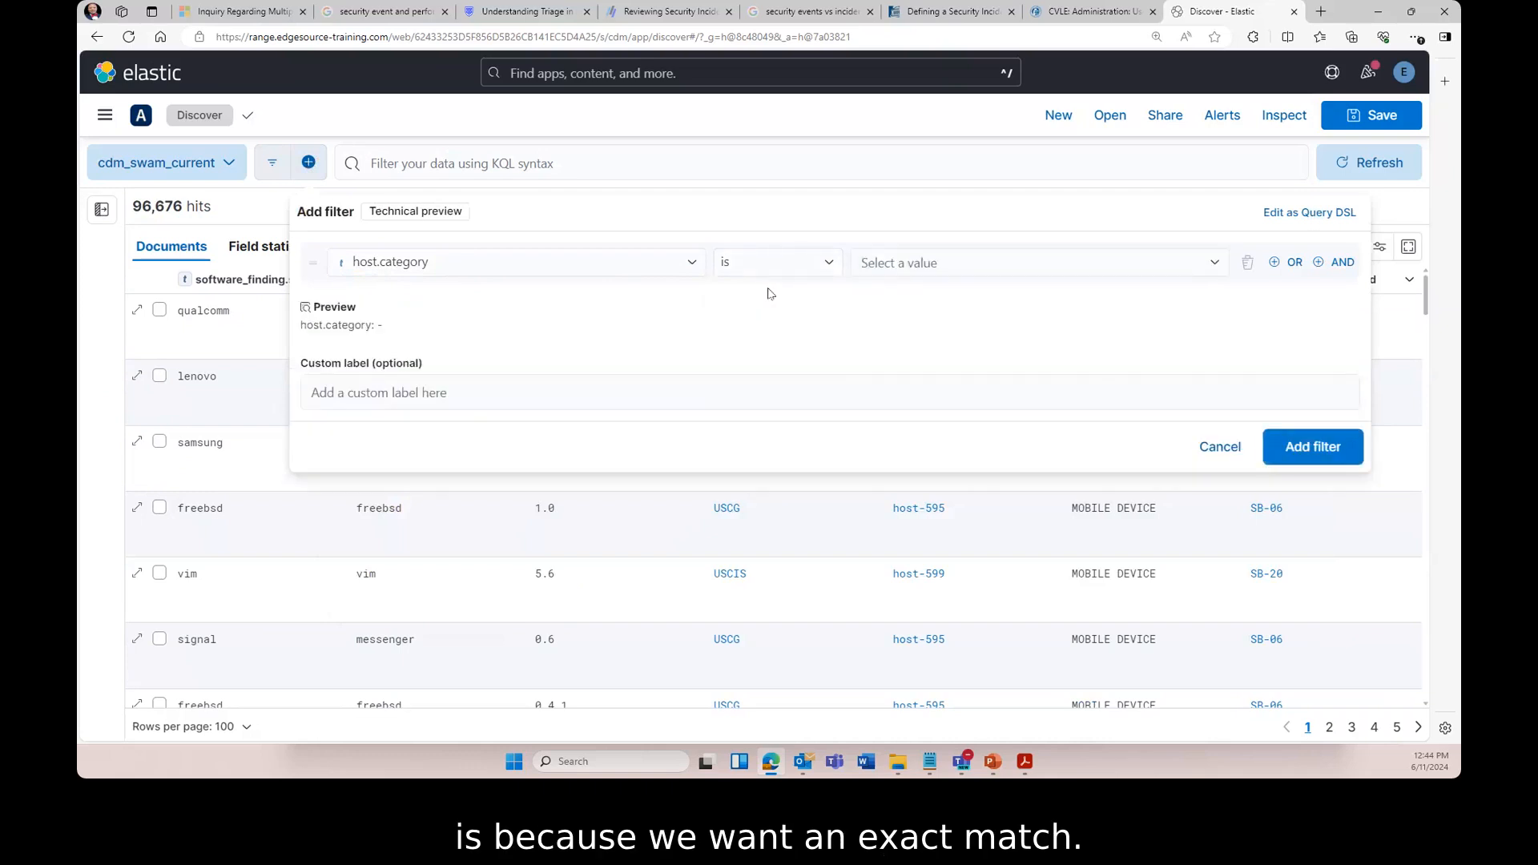
left_click(1215, 264)
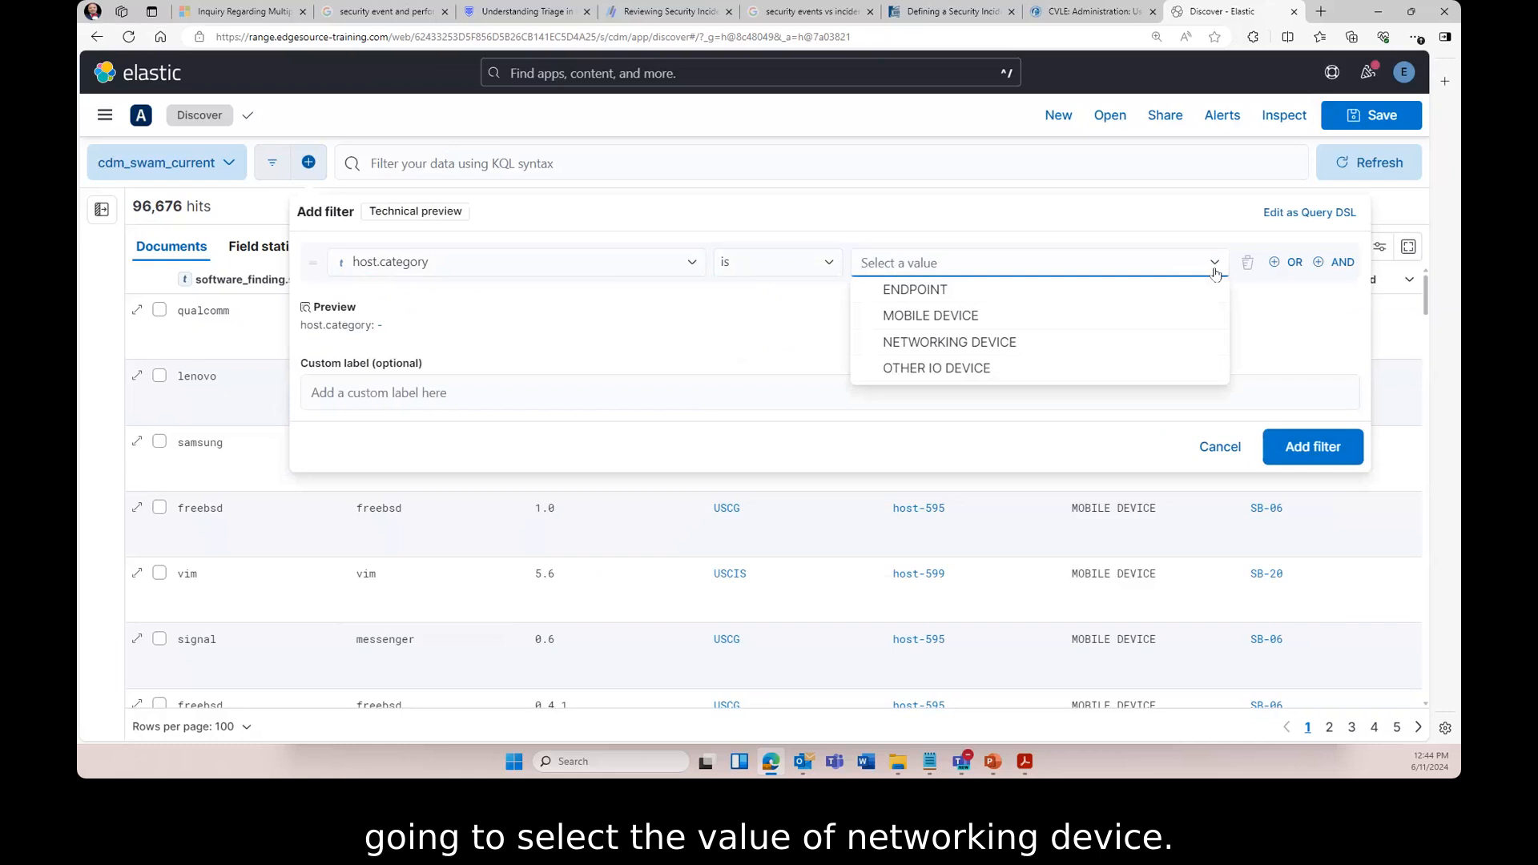
left_click(955, 343)
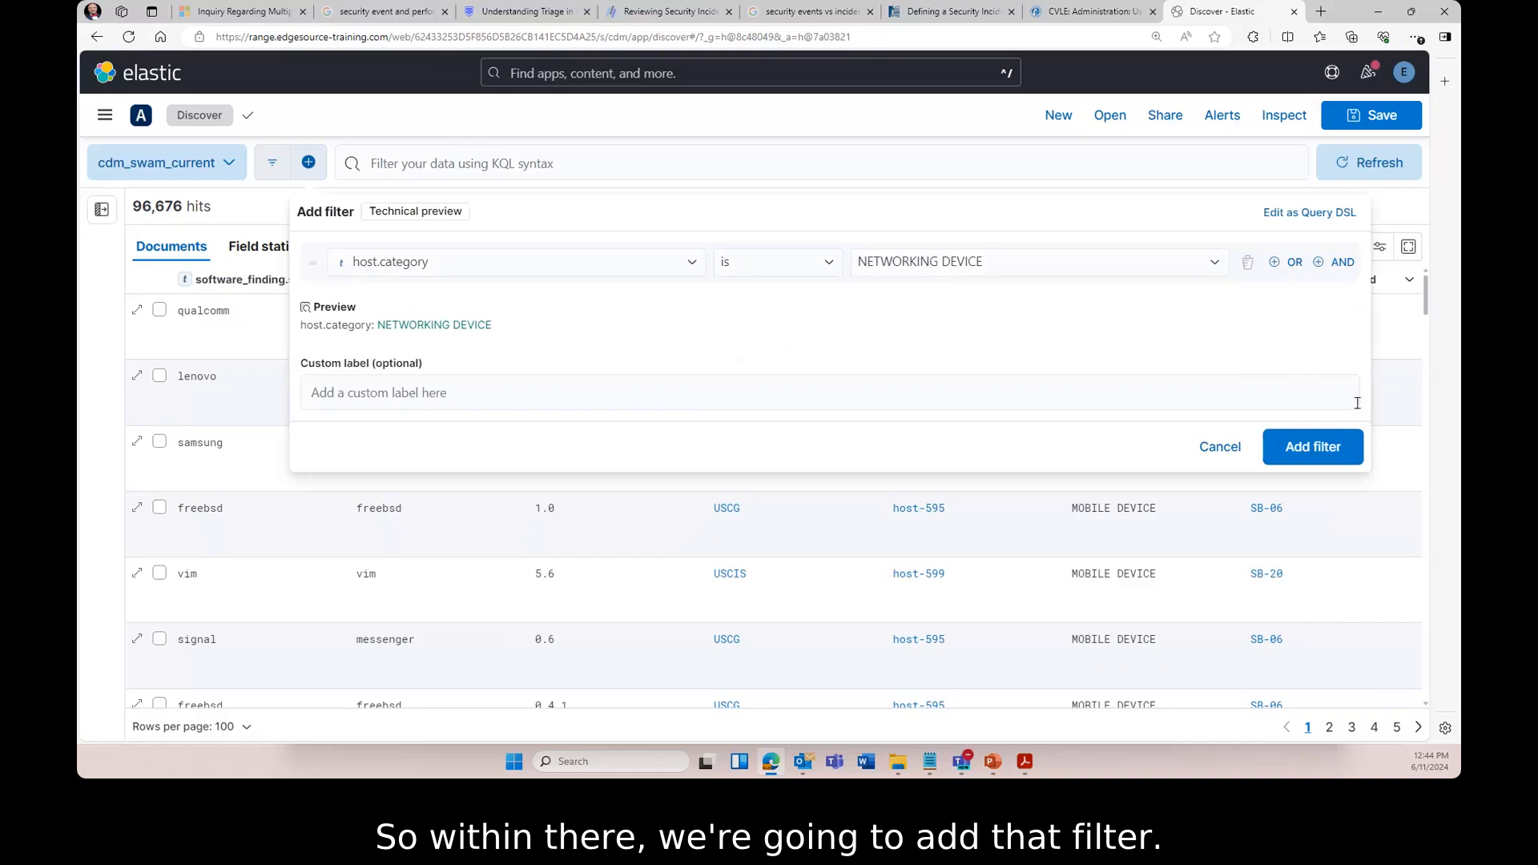
left_click(1318, 447)
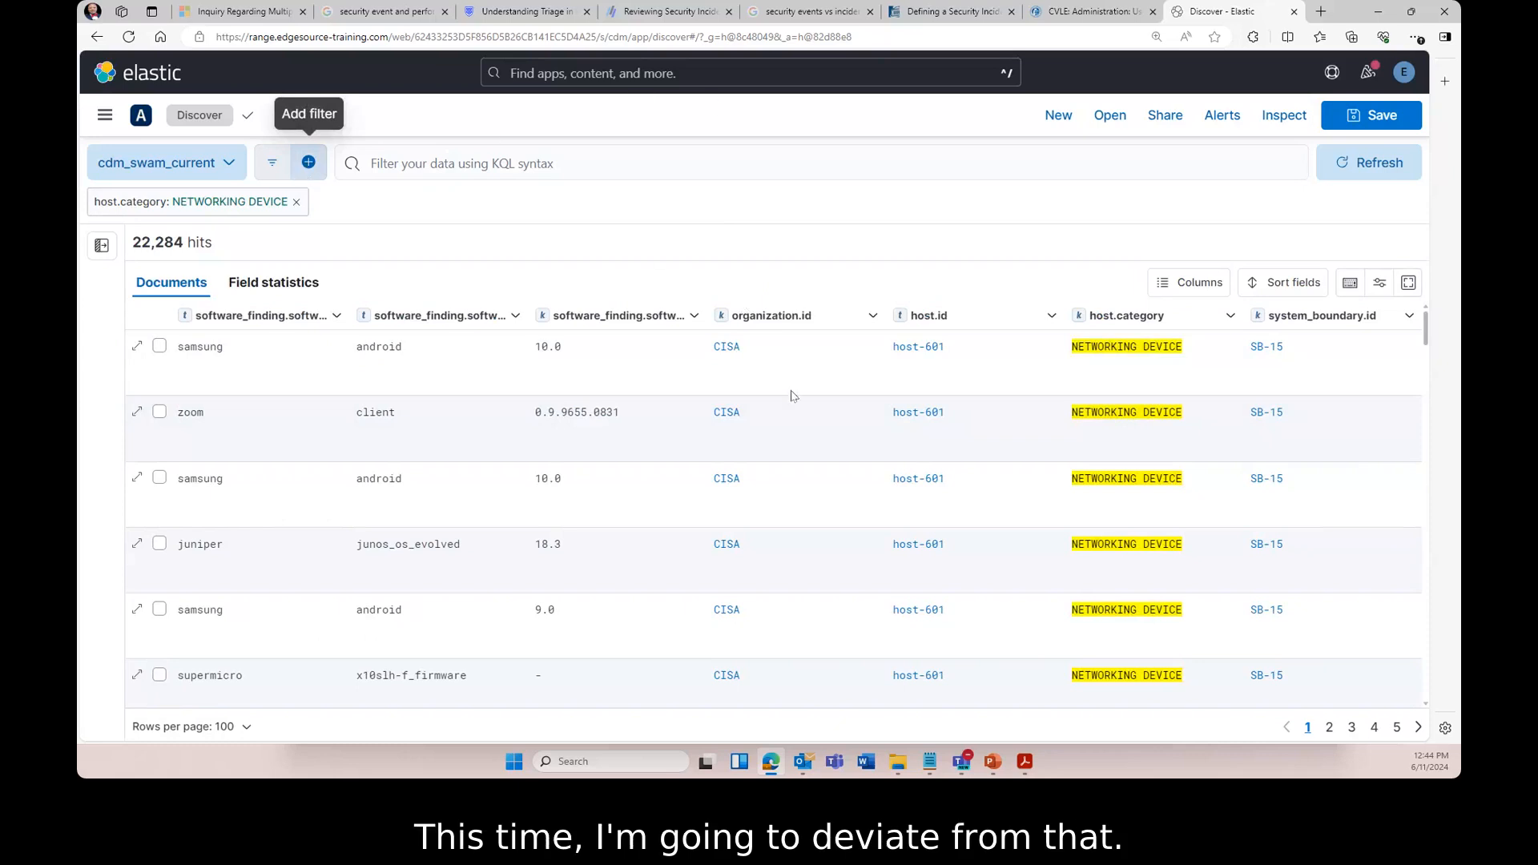
- Filter for the CISA organization.id value from the table, narrowing results to 3,081 hits
mouse_move(761, 357)
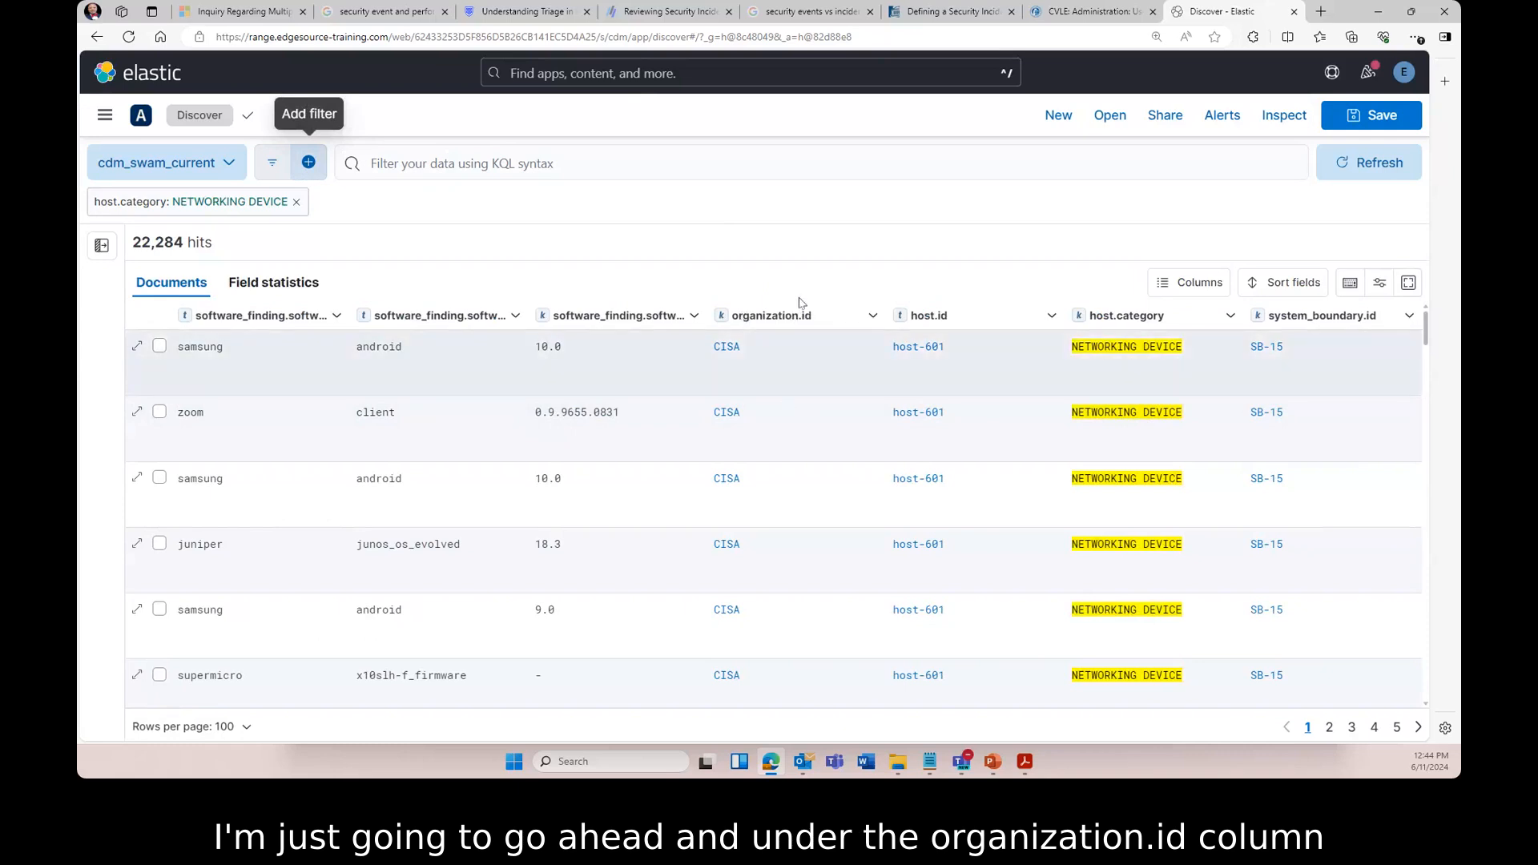
mouse_move(730, 354)
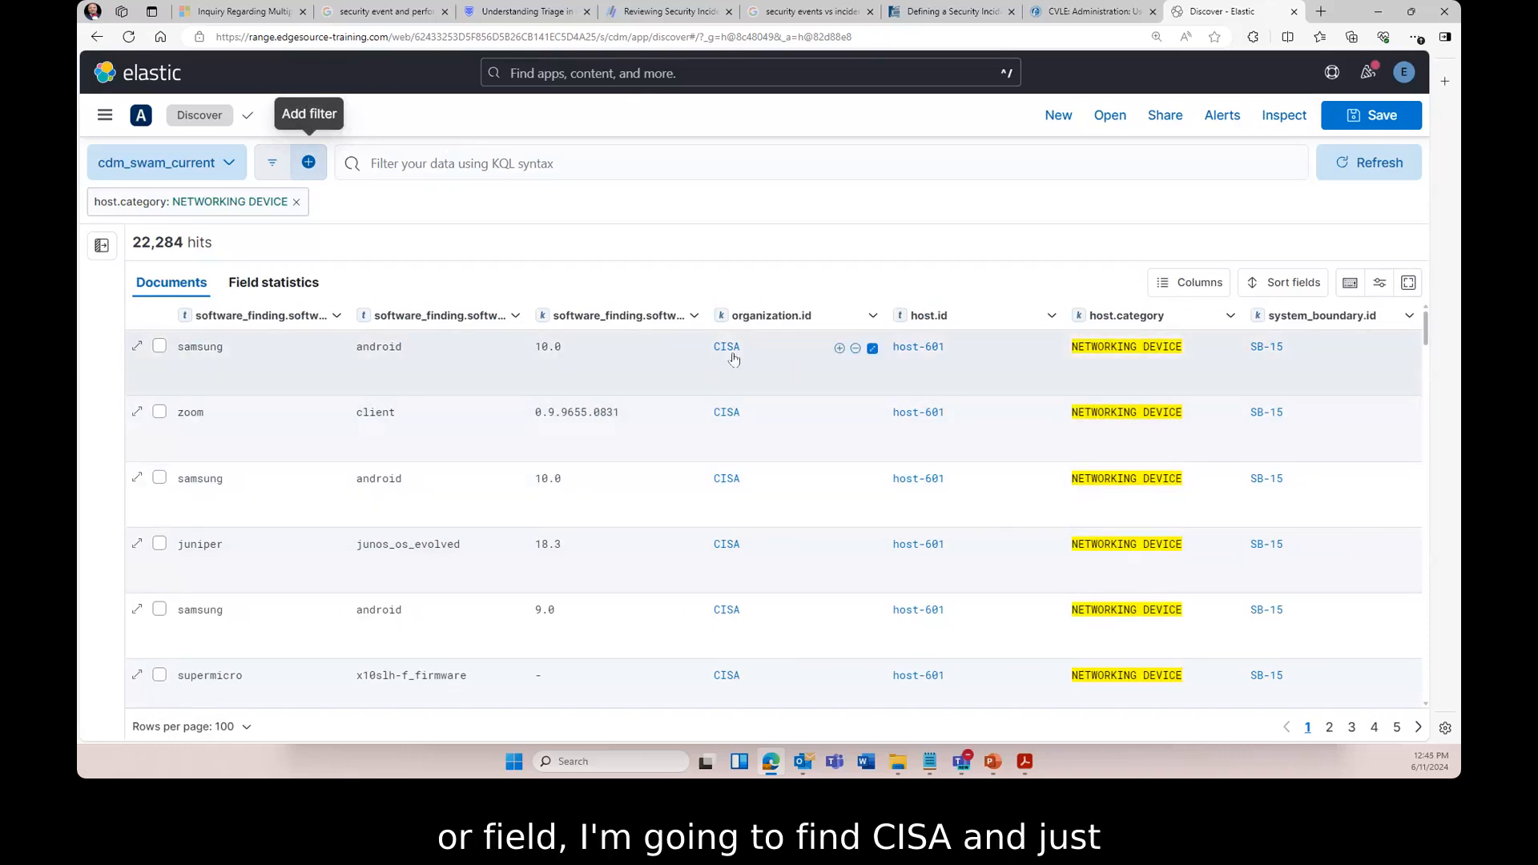
left_click(839, 349)
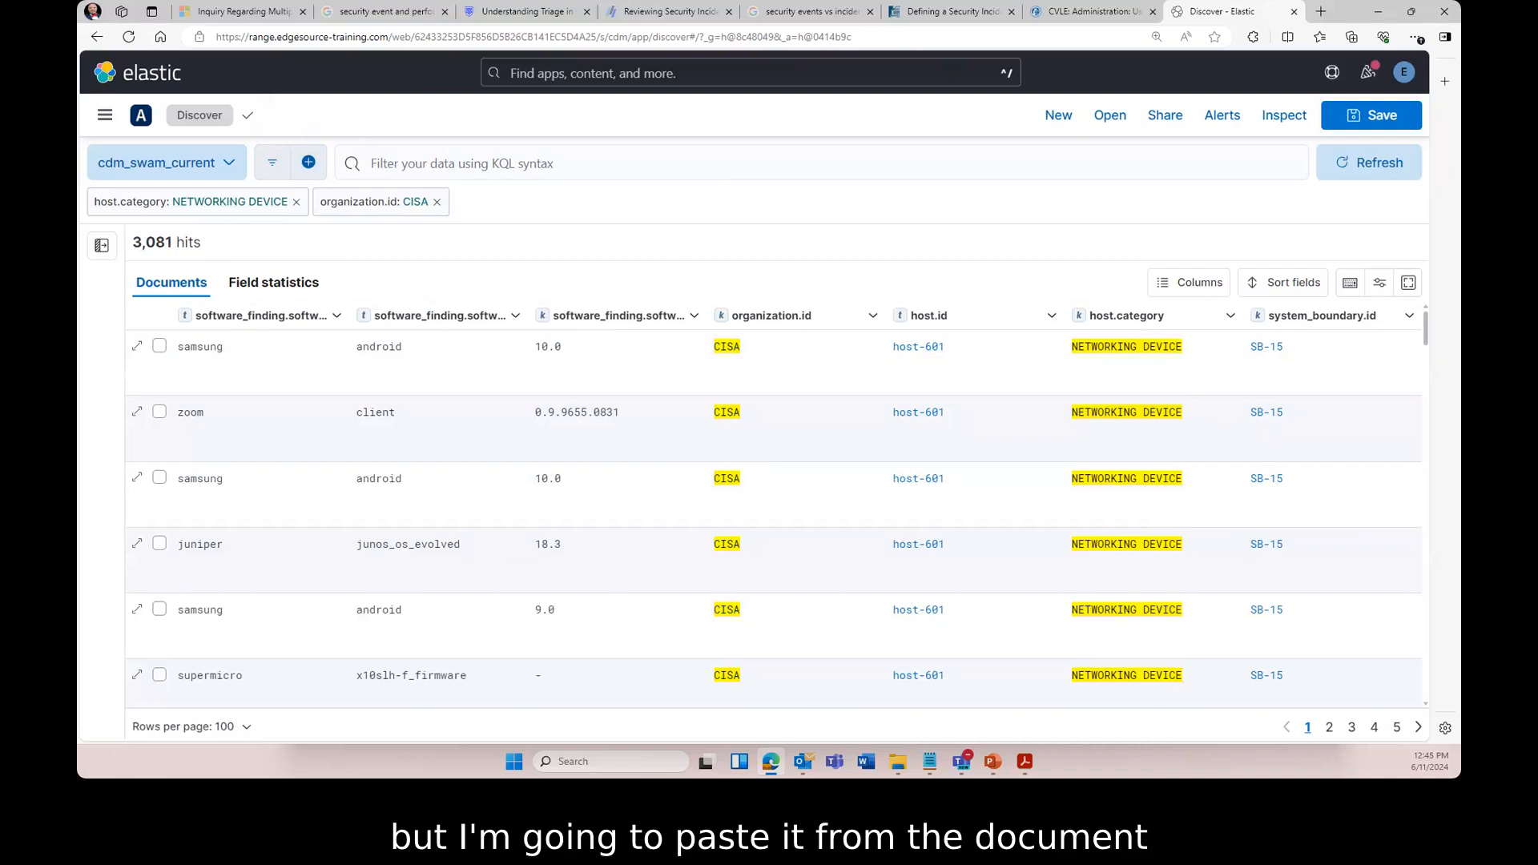
key("alt+Tab")
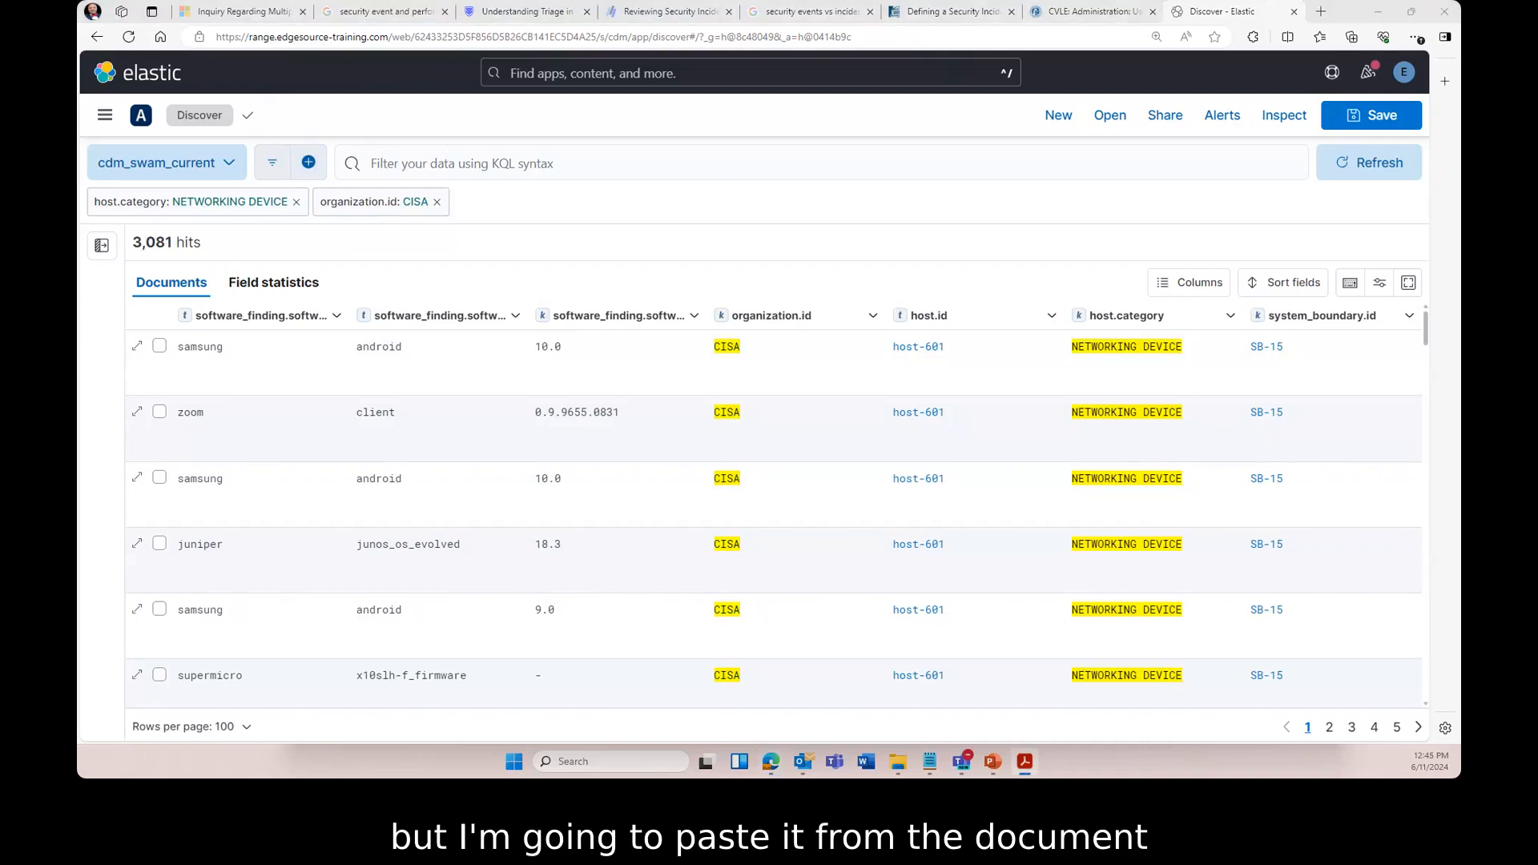
- Paste the SolarWinds Orion KQL query into the search bar and run it, leaving 9 hits
left_click(392, 164)
right_click(392, 164)
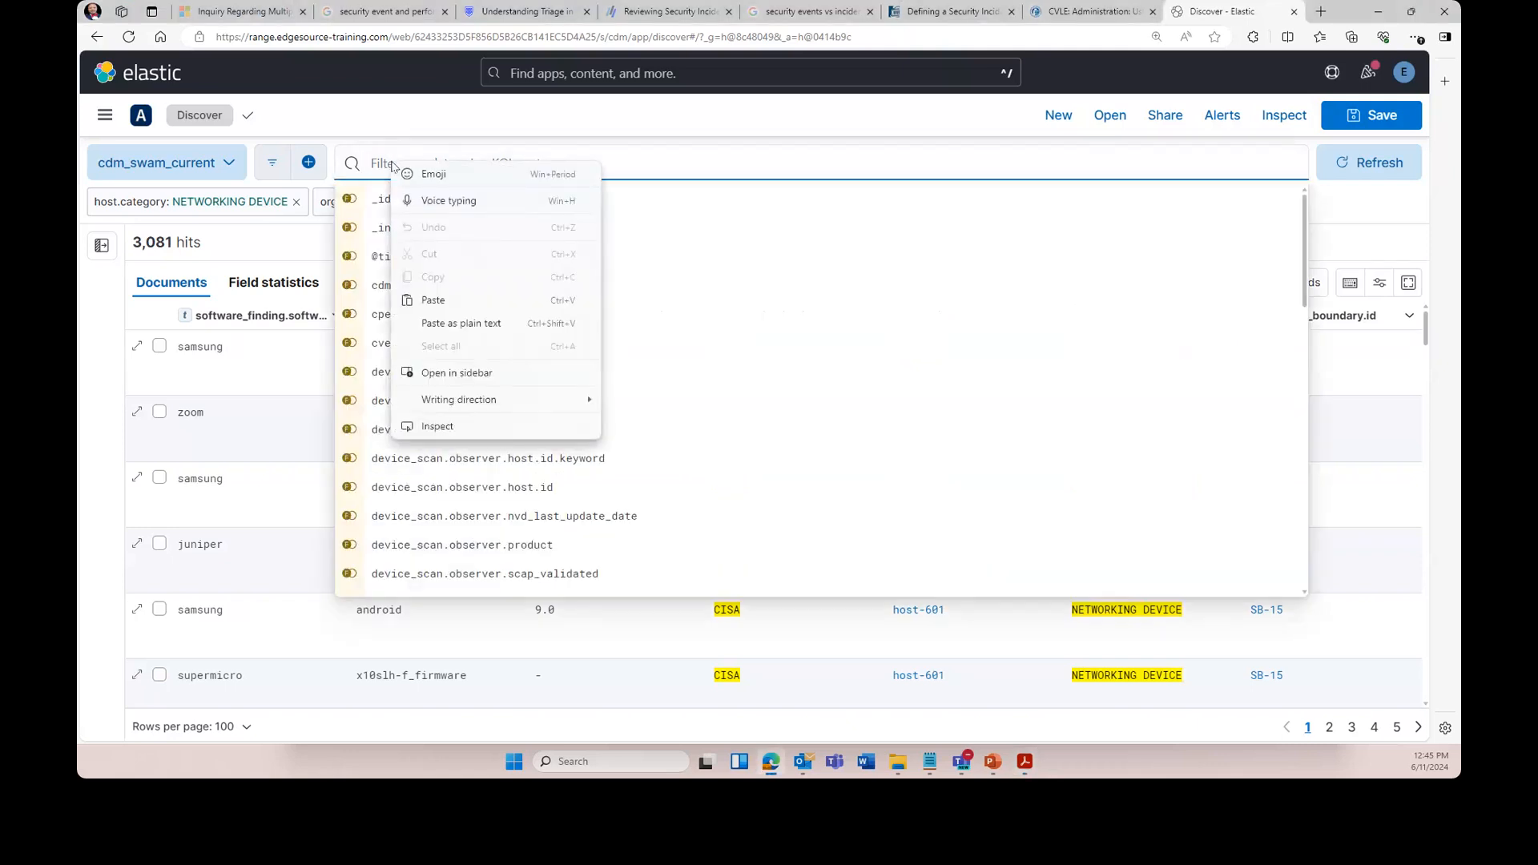
left_click(433, 299)
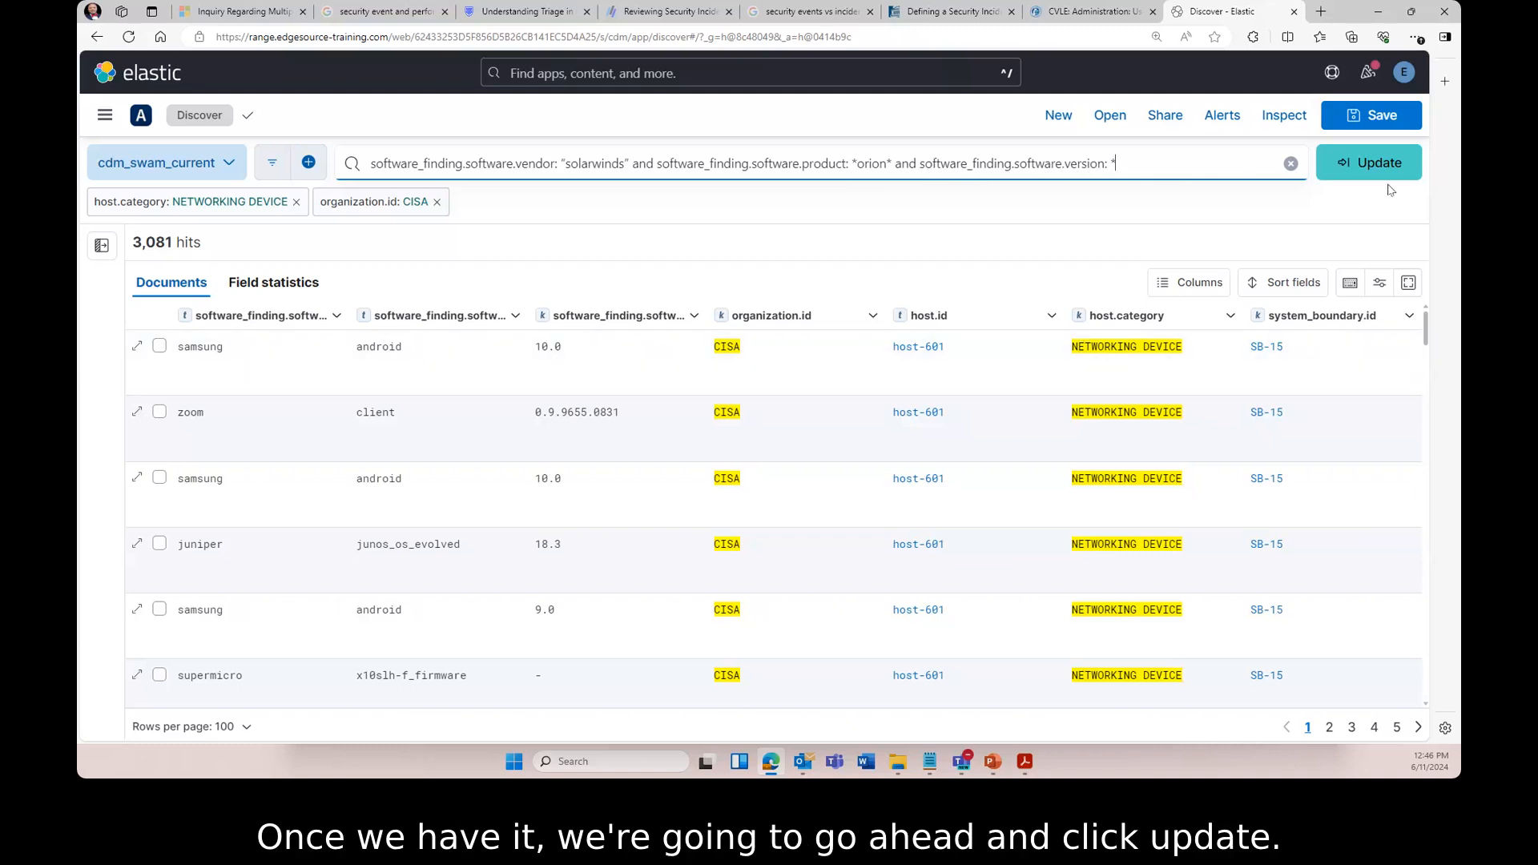
left_click(1374, 163)
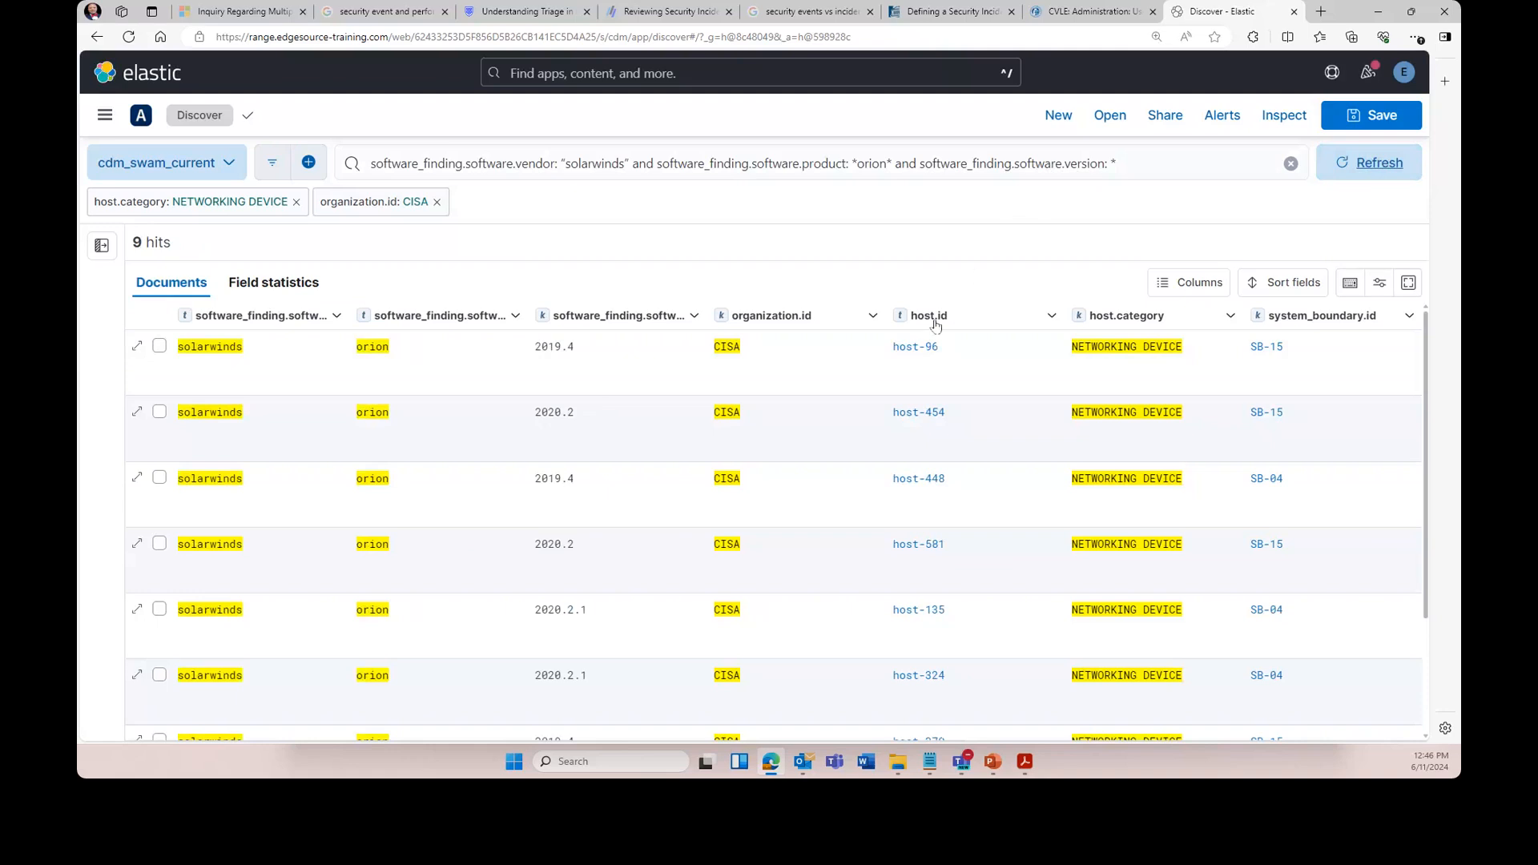
left_click_drag(707, 314, 806, 319)
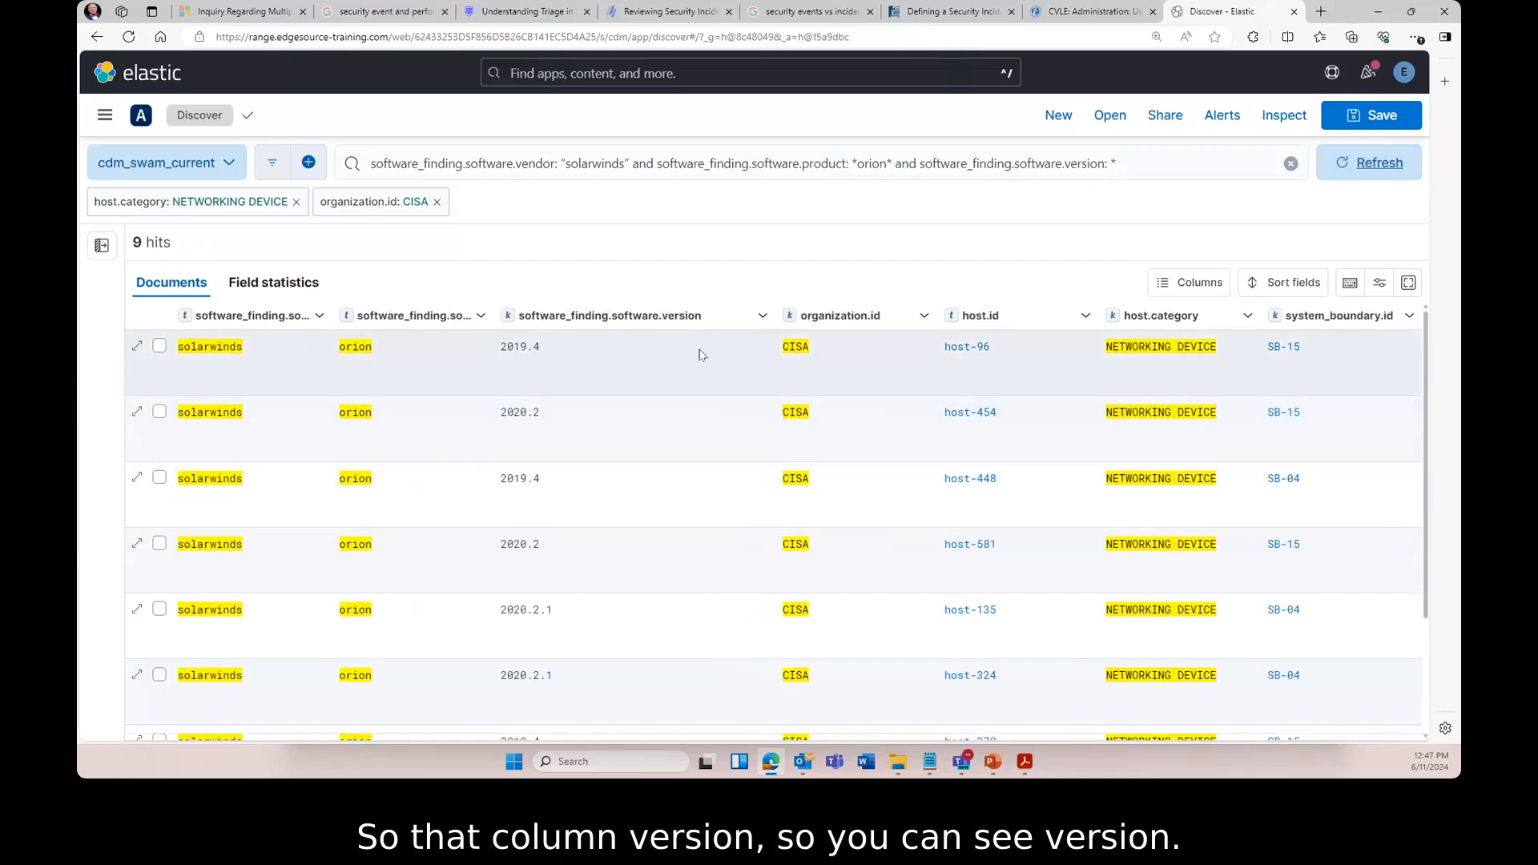
- Drag the software product and vendor column edges wider to reveal their full names
left_click_drag(492, 317, 559, 317)
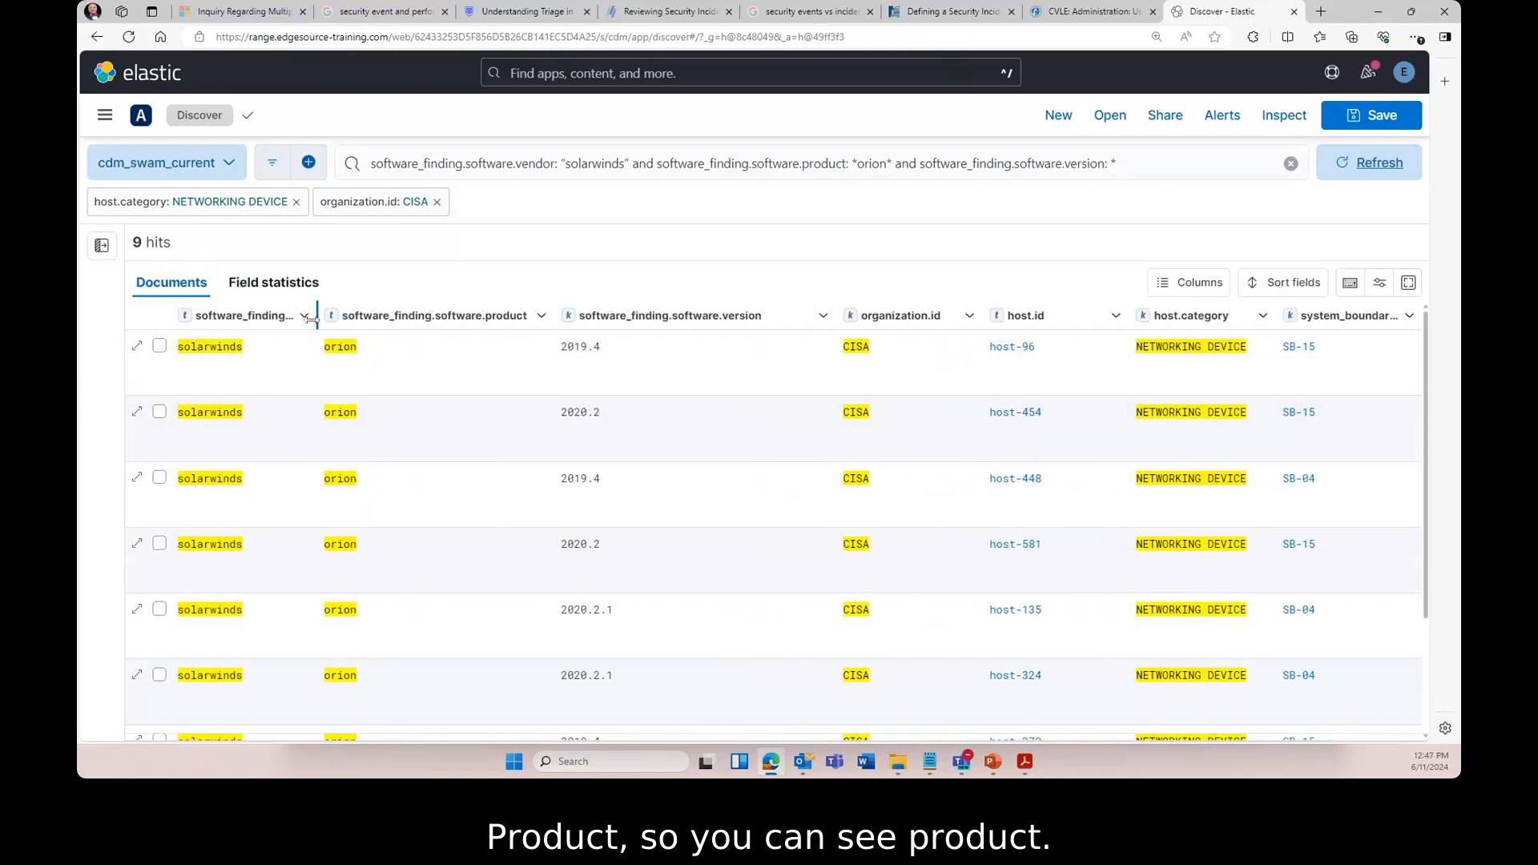
left_click_drag(313, 319, 415, 319)
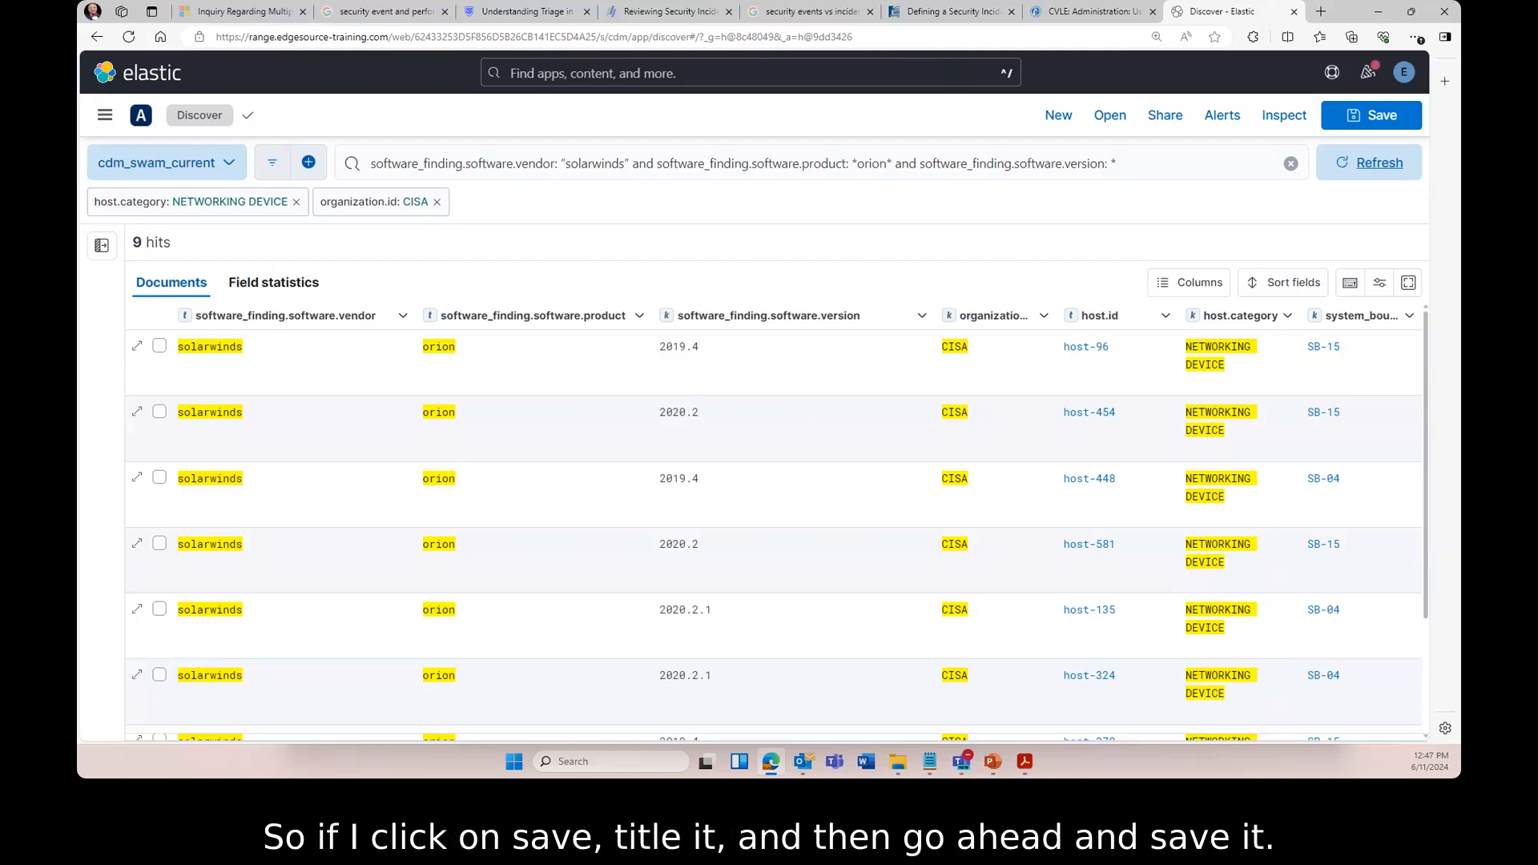
- Save the search titled 'Solarwinds - ' followed by the author's name
left_click(1378, 116)
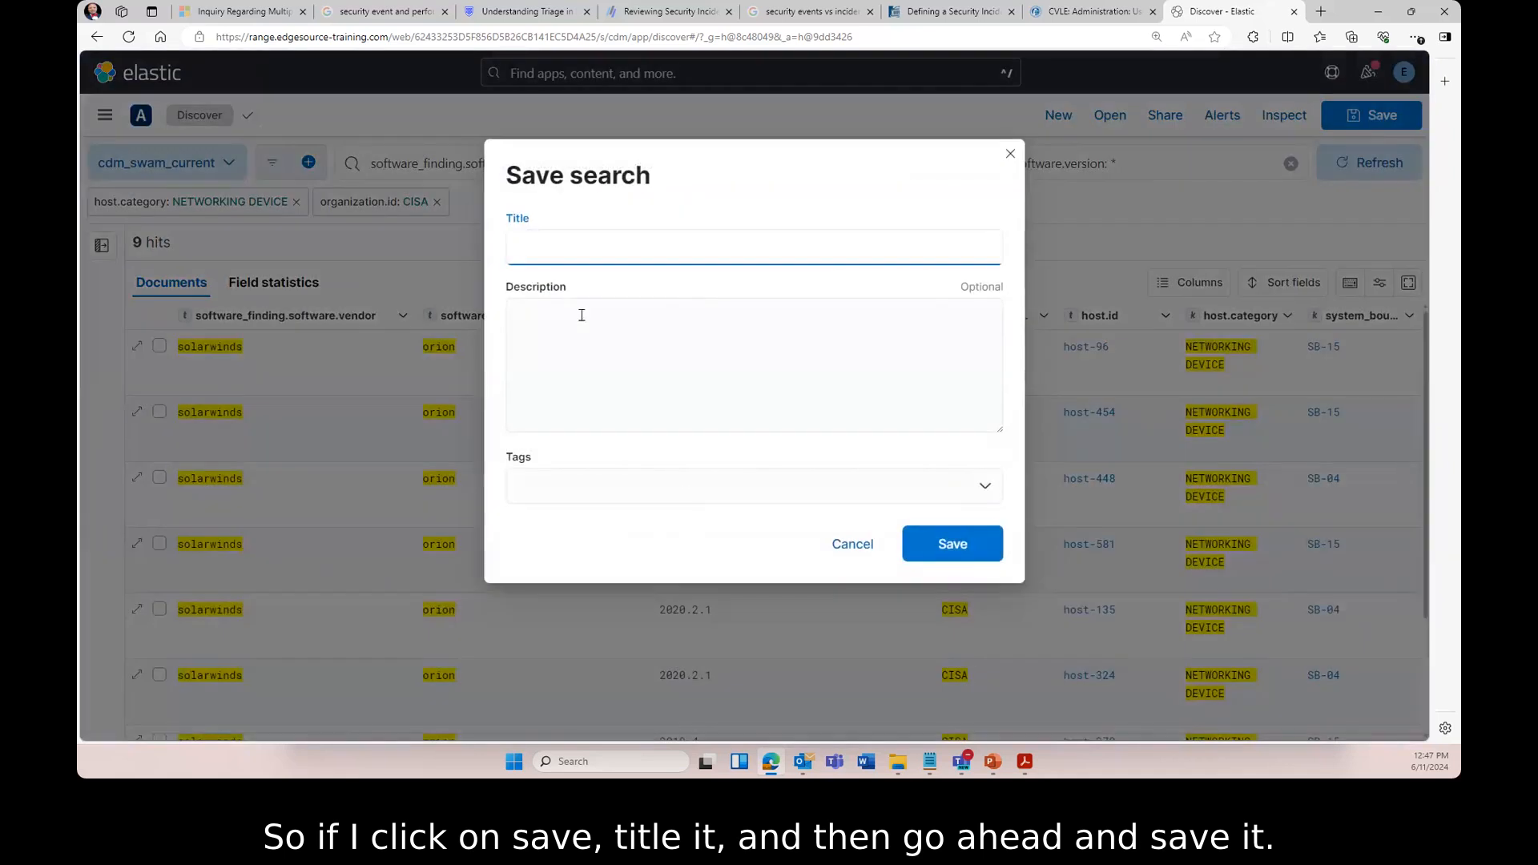
type("Solarwinds - Adrian")
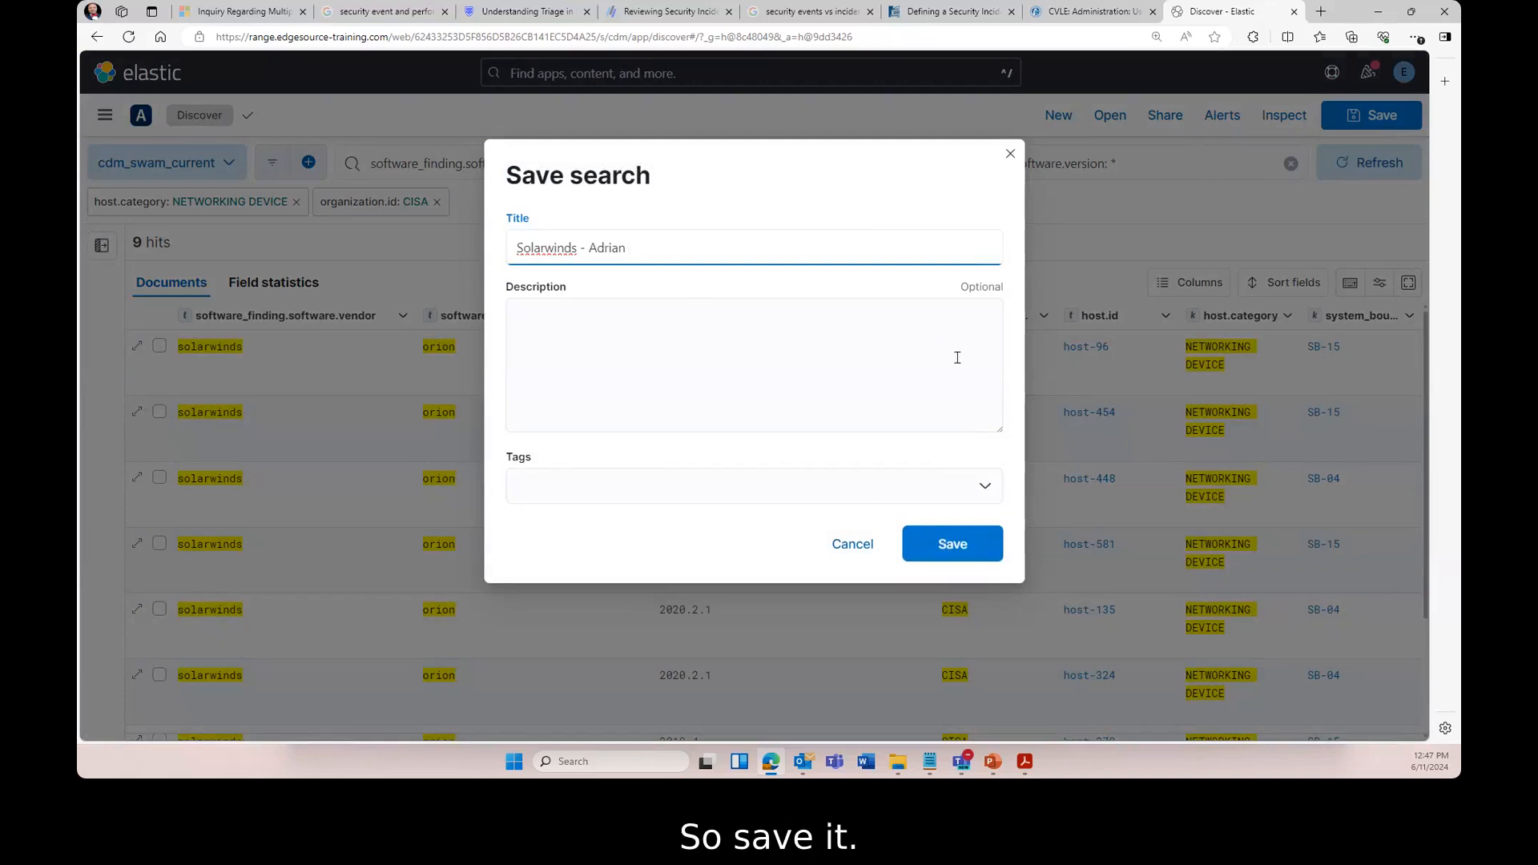
left_click(957, 548)
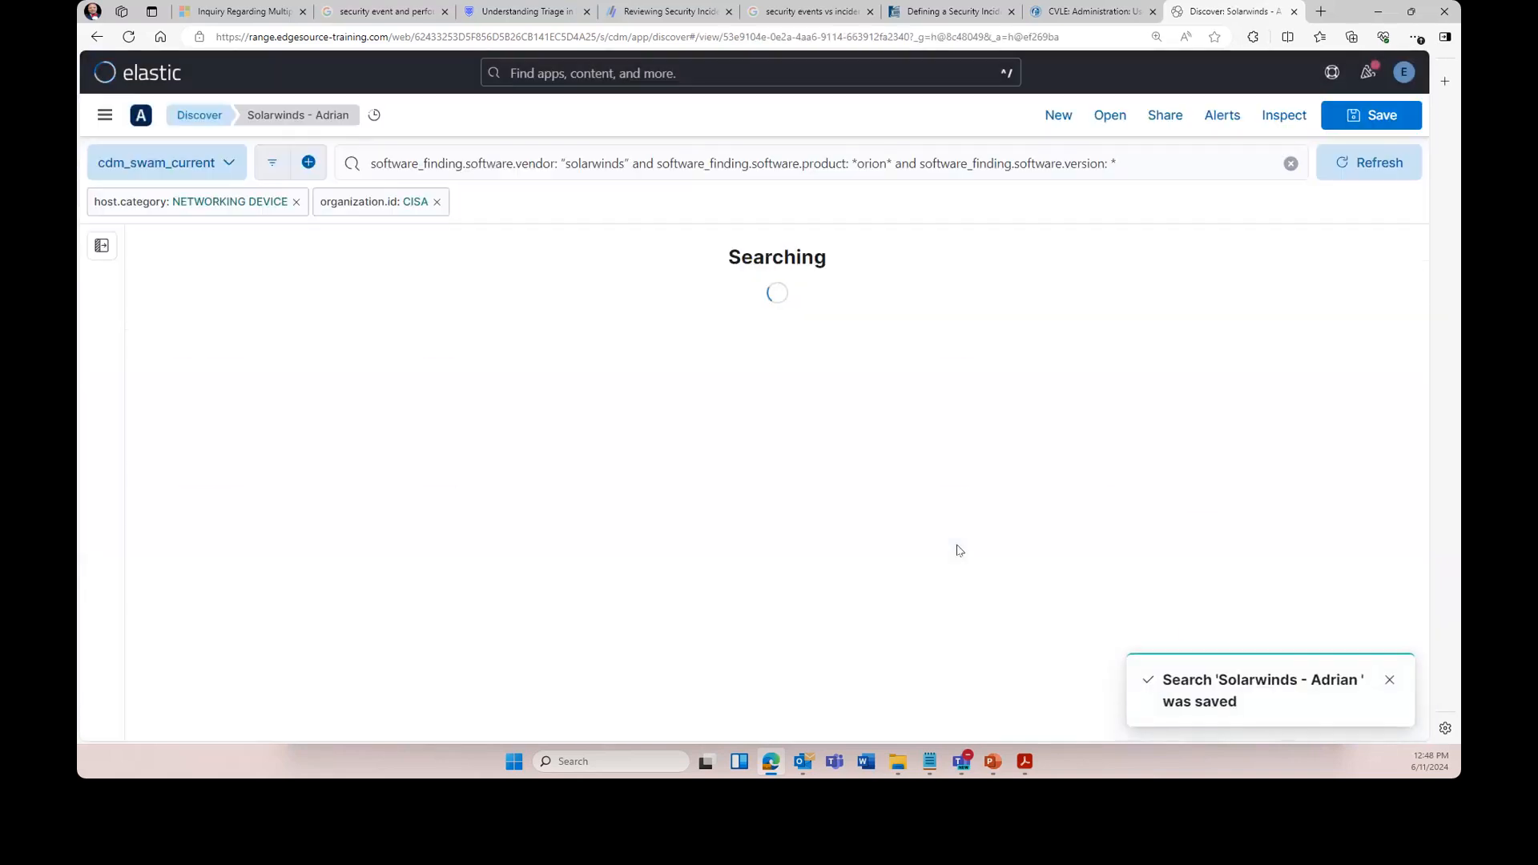
left_click(1166, 116)
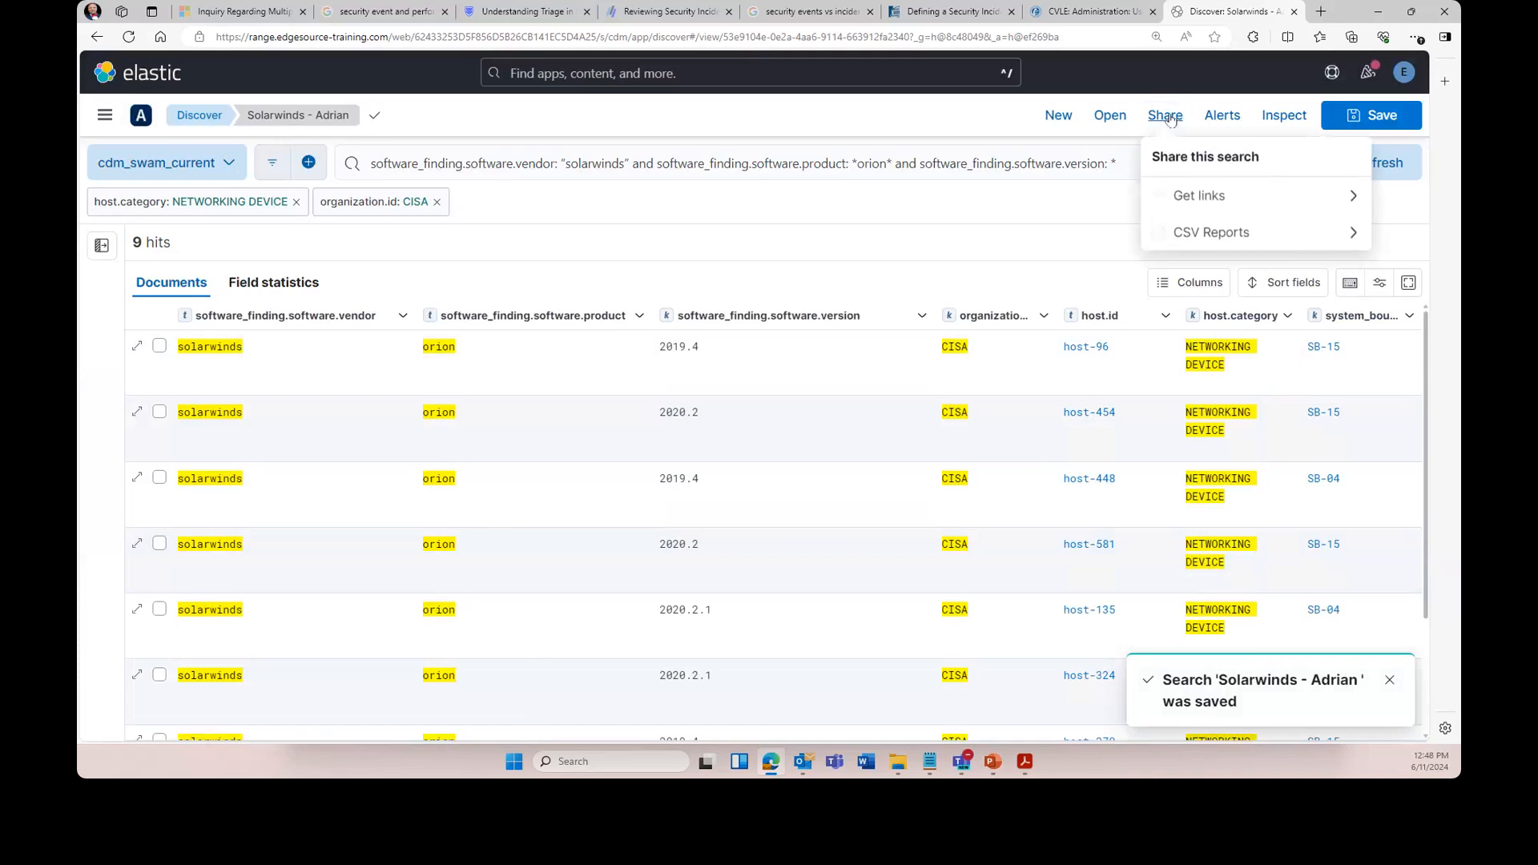
left_click(1210, 196)
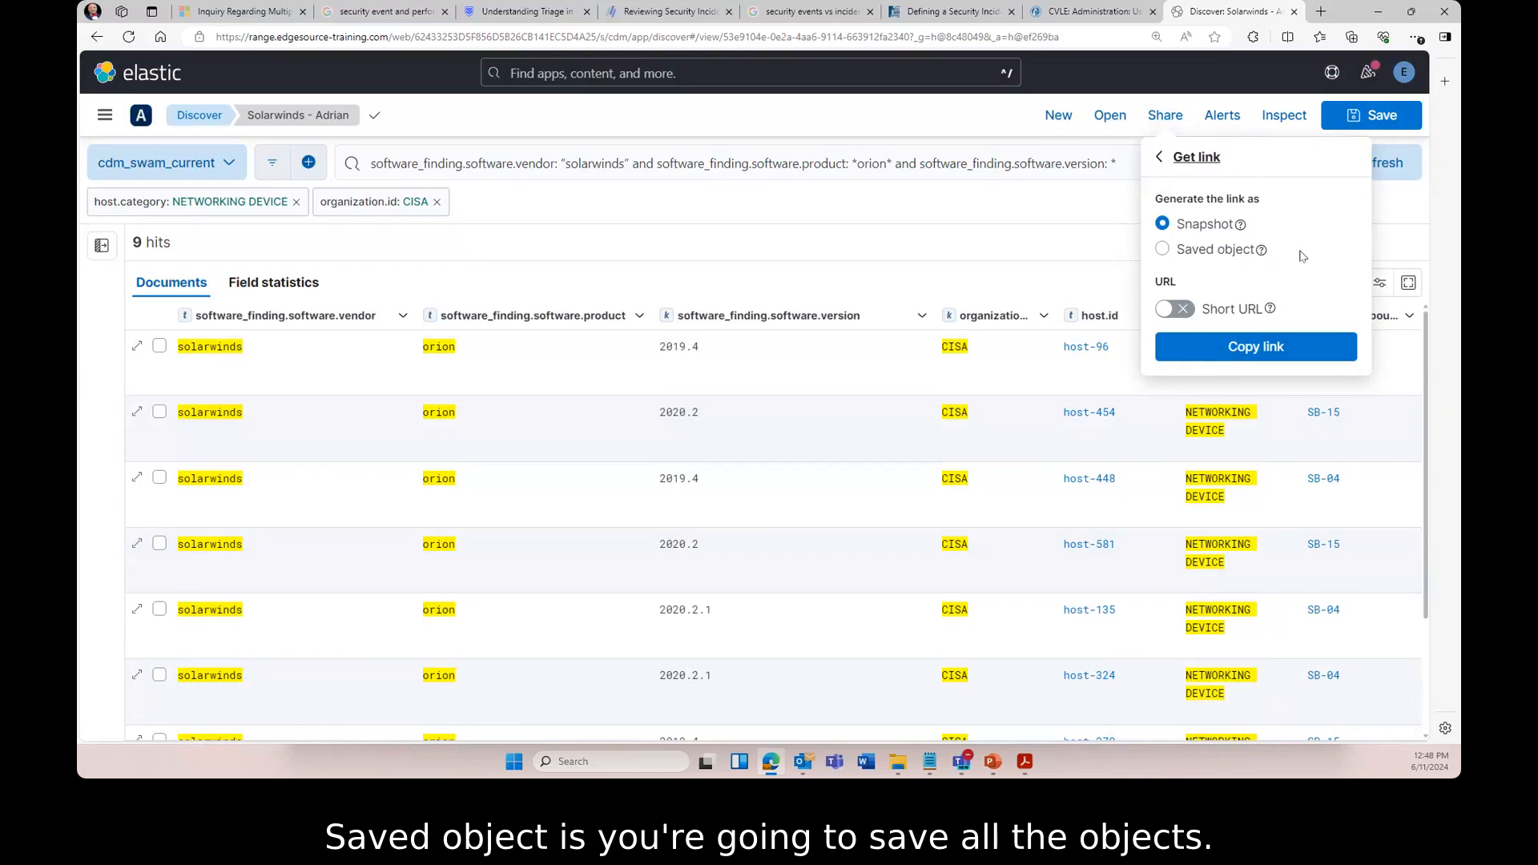
mouse_move(1256, 254)
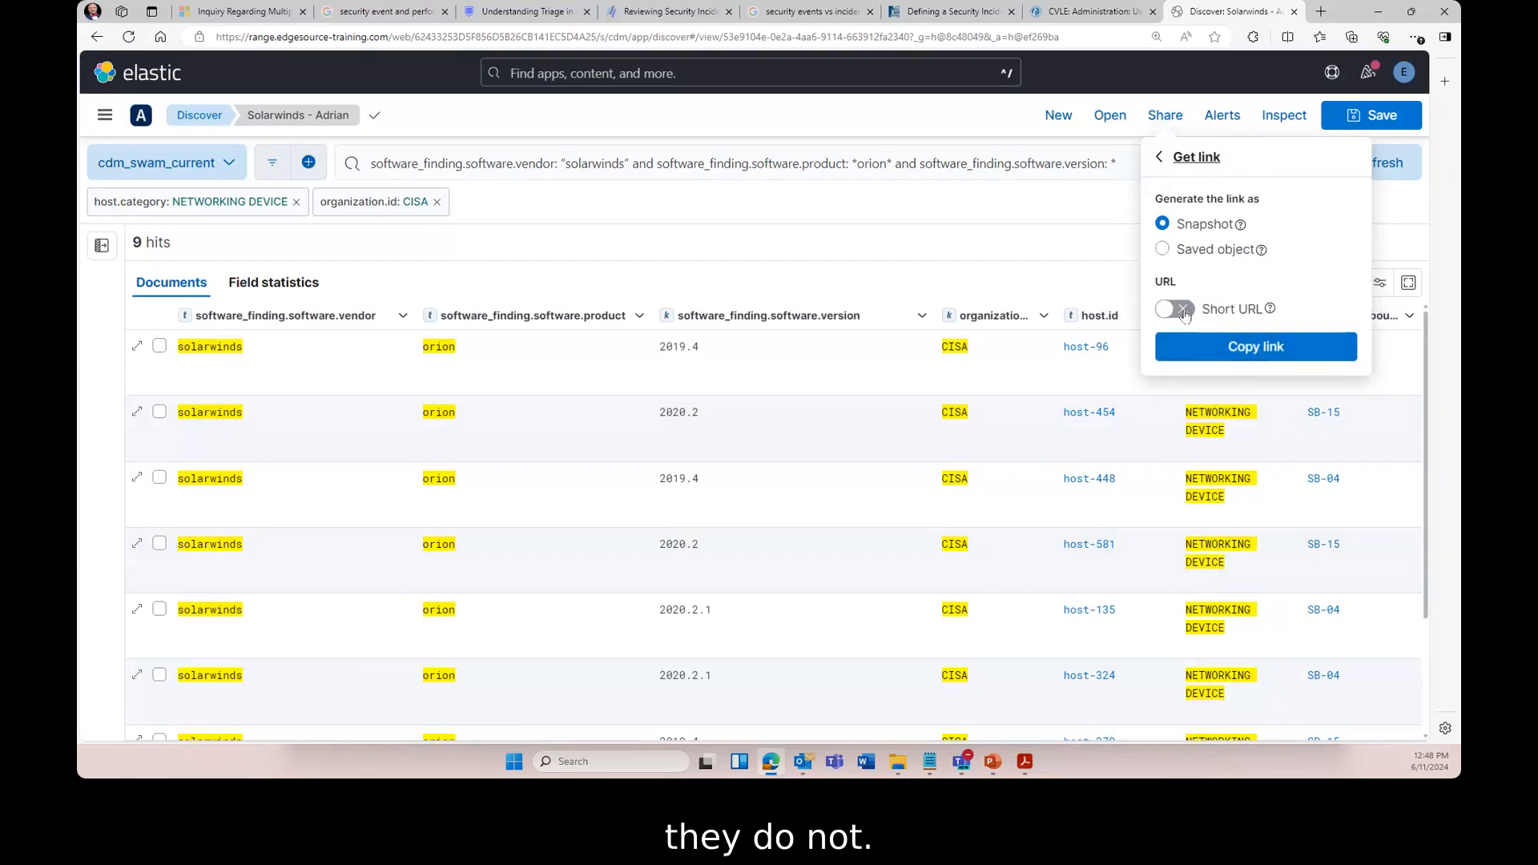
left_click(1174, 162)
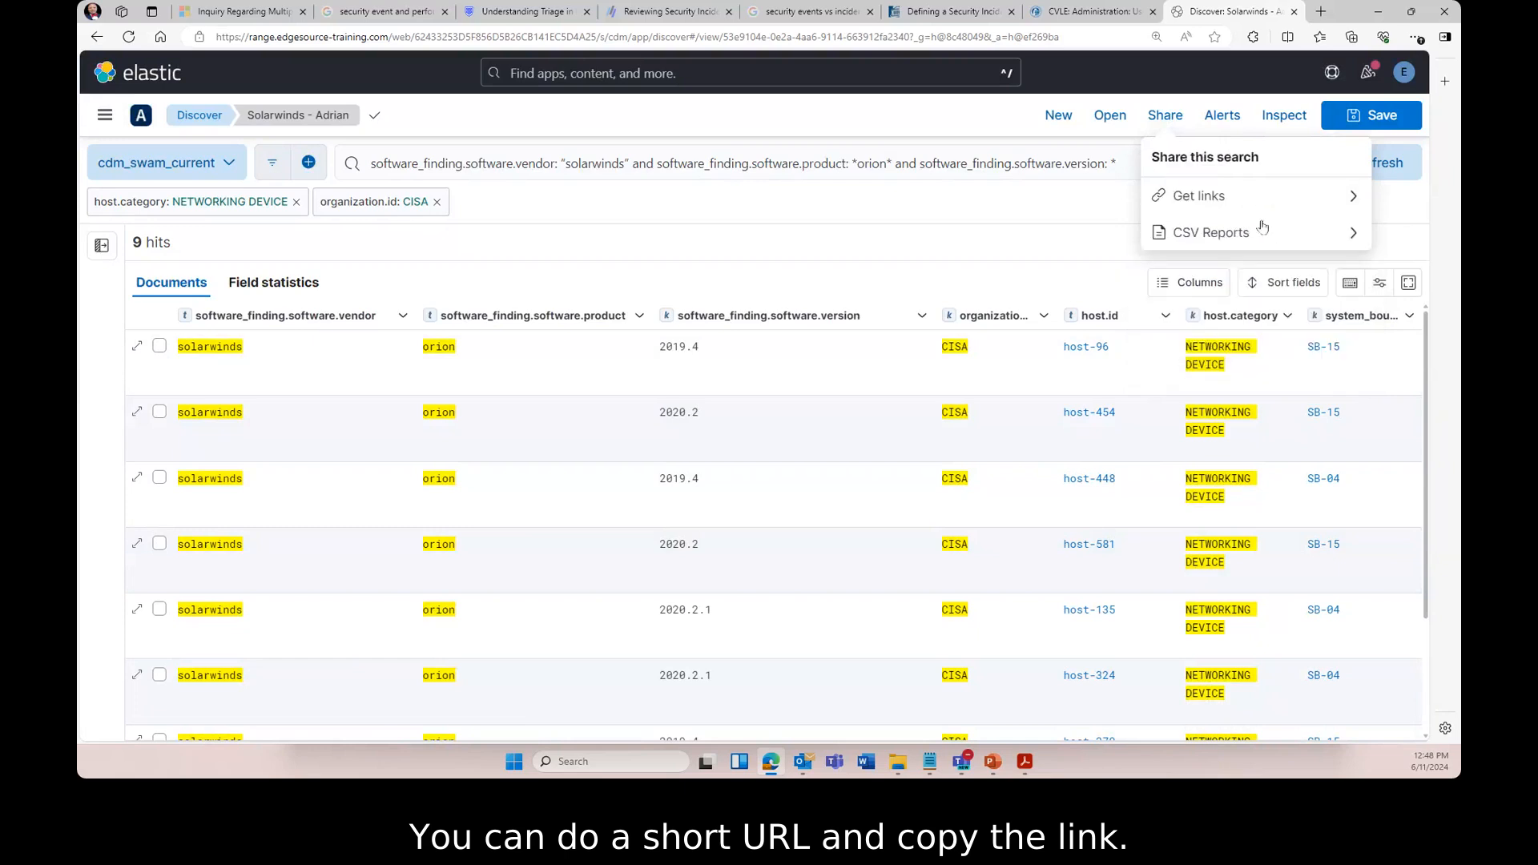
left_click(1199, 233)
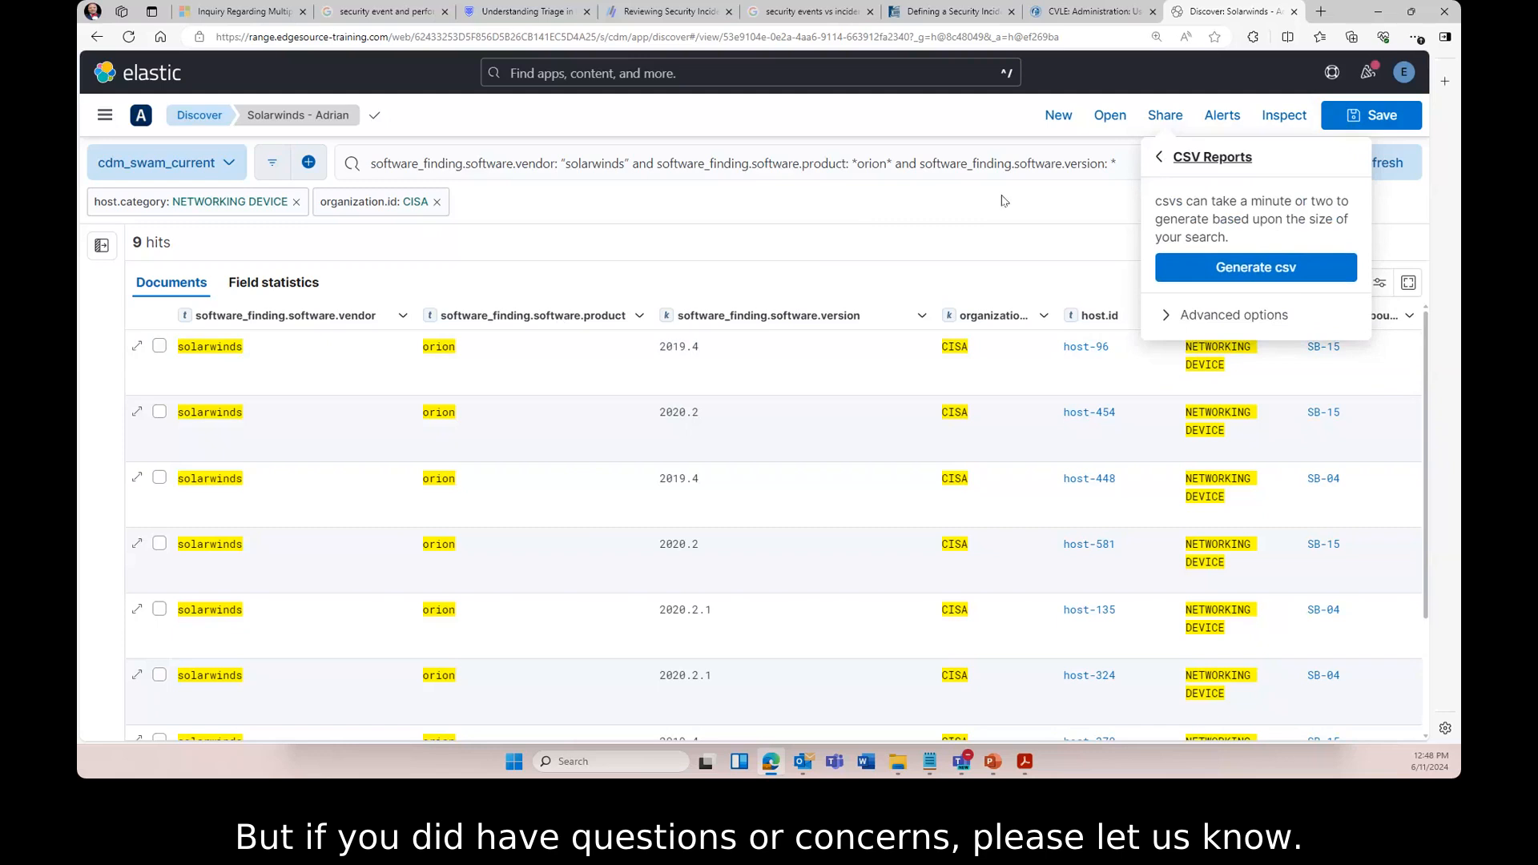
left_click(1161, 158)
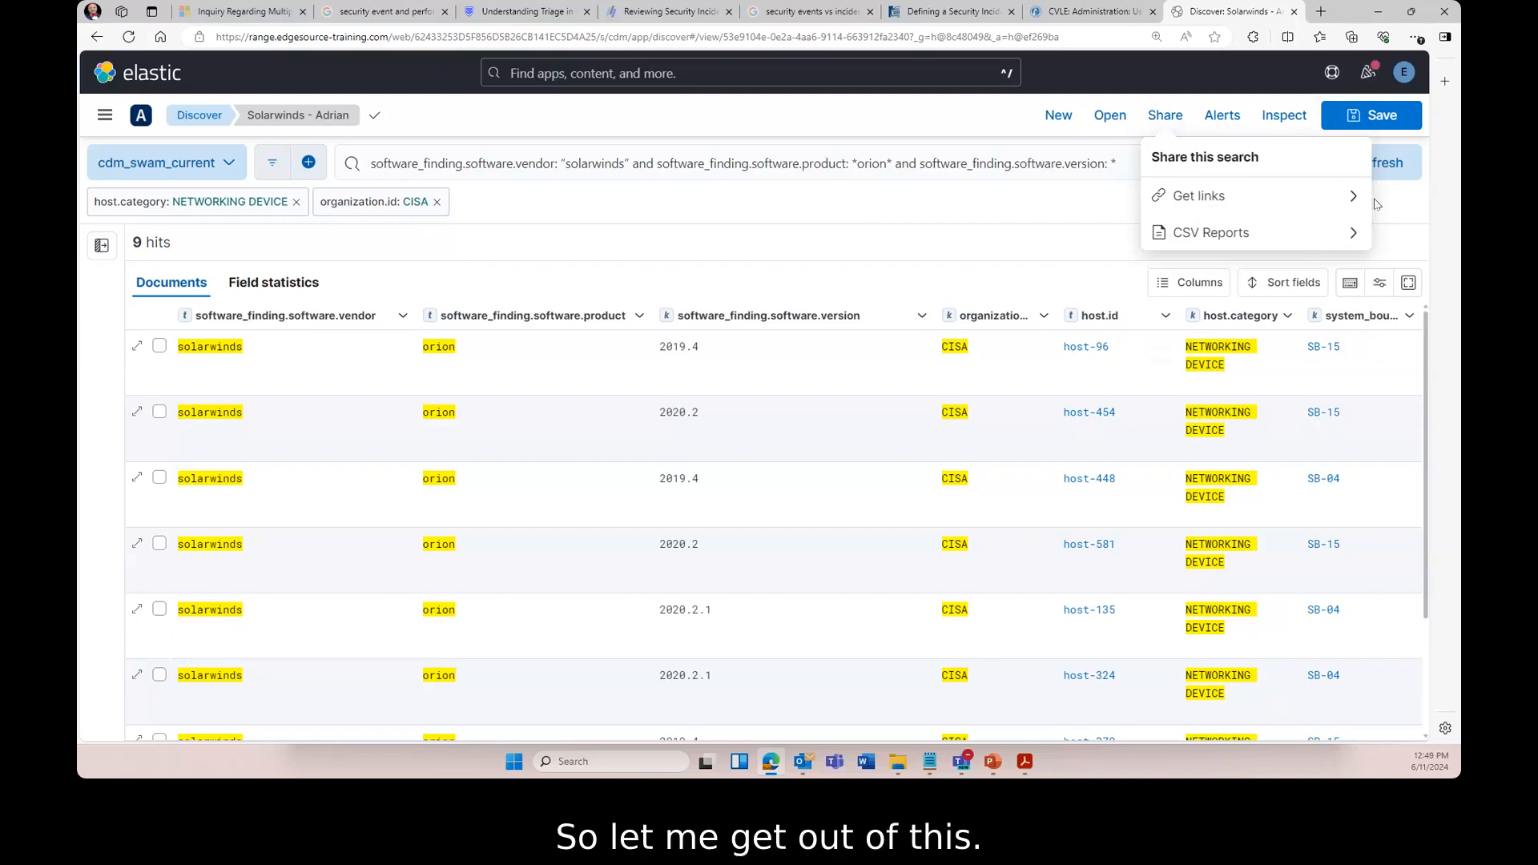
left_click(1399, 202)
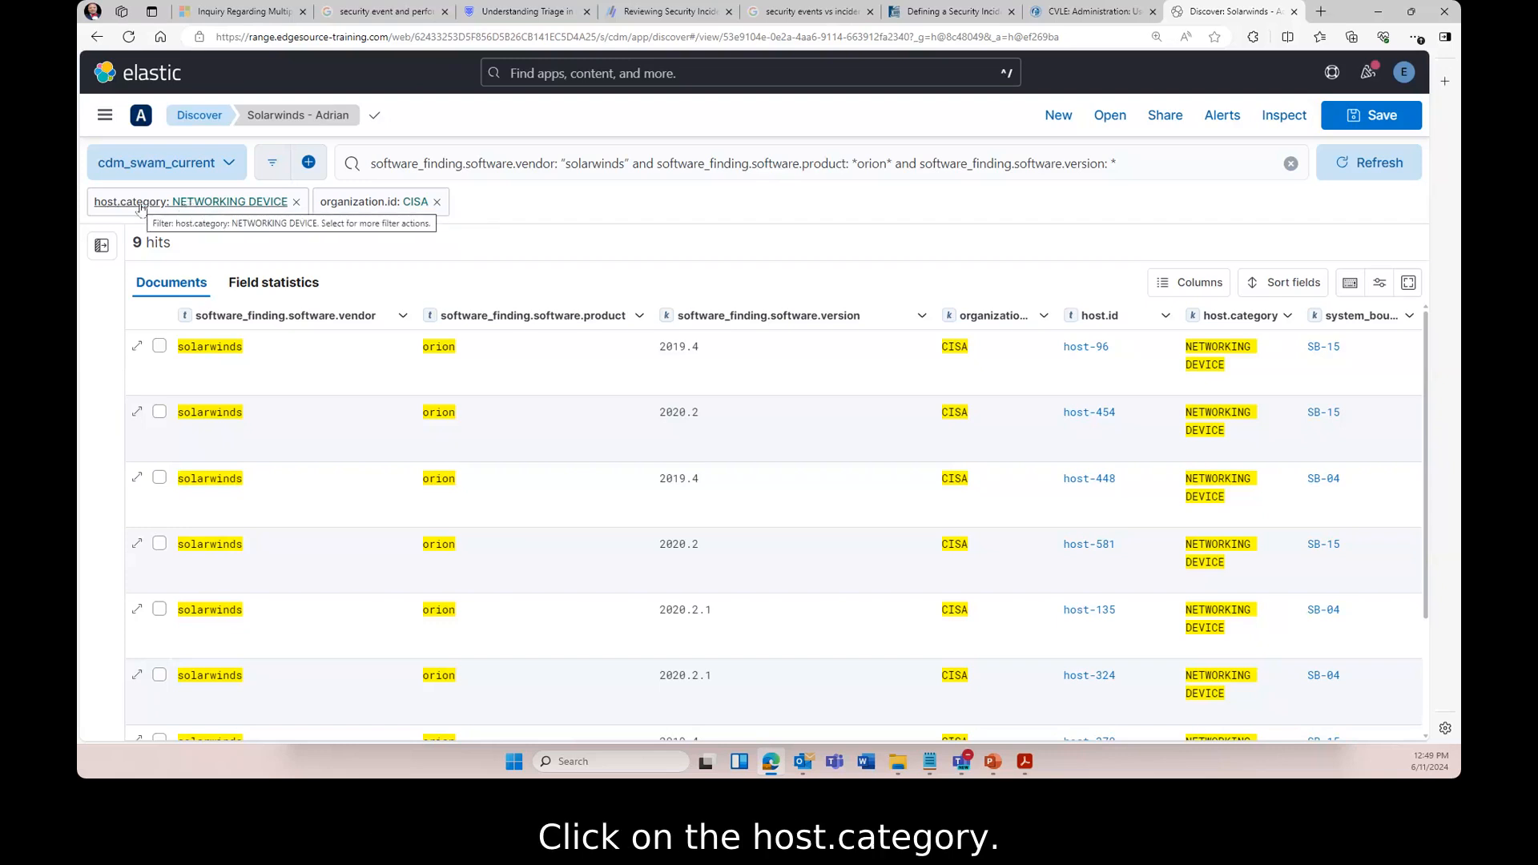
- Edit the host.category filter value to OTHER IO DEVICE, leaving 6 hits
left_click(192, 204)
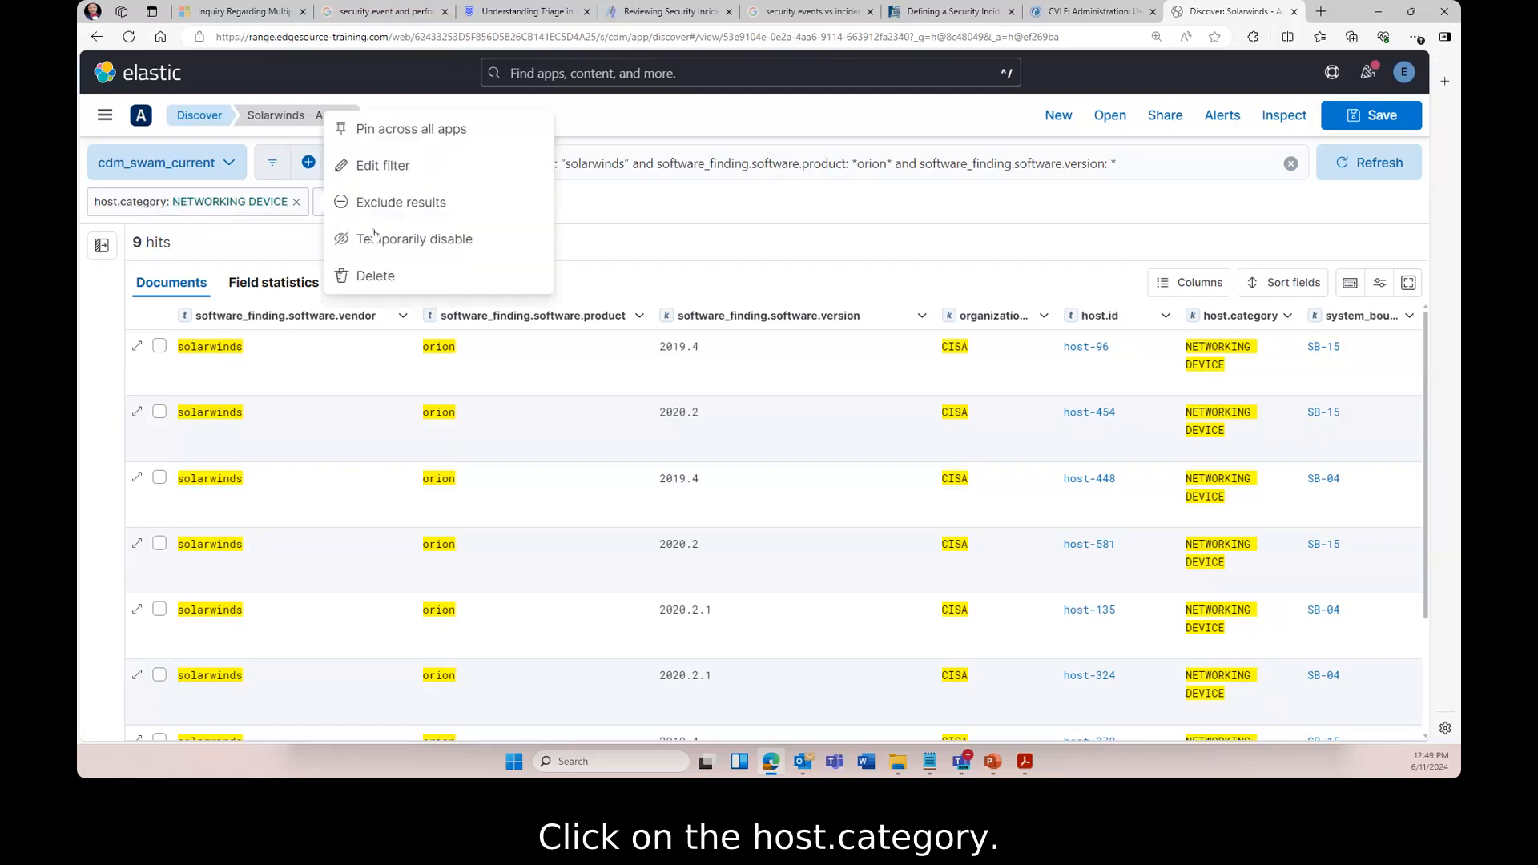
left_click(385, 166)
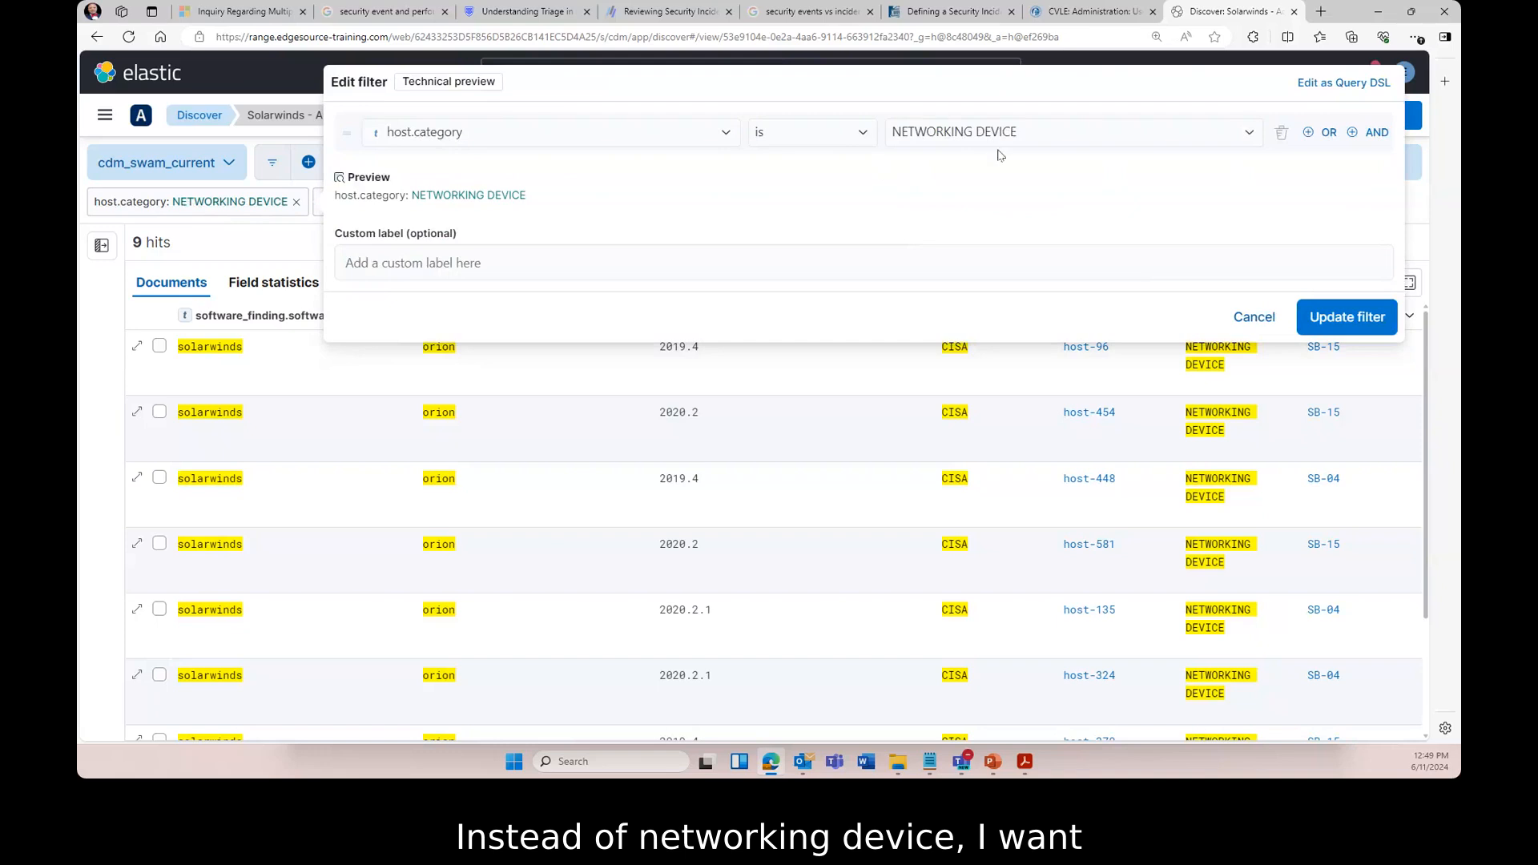
left_click(1250, 135)
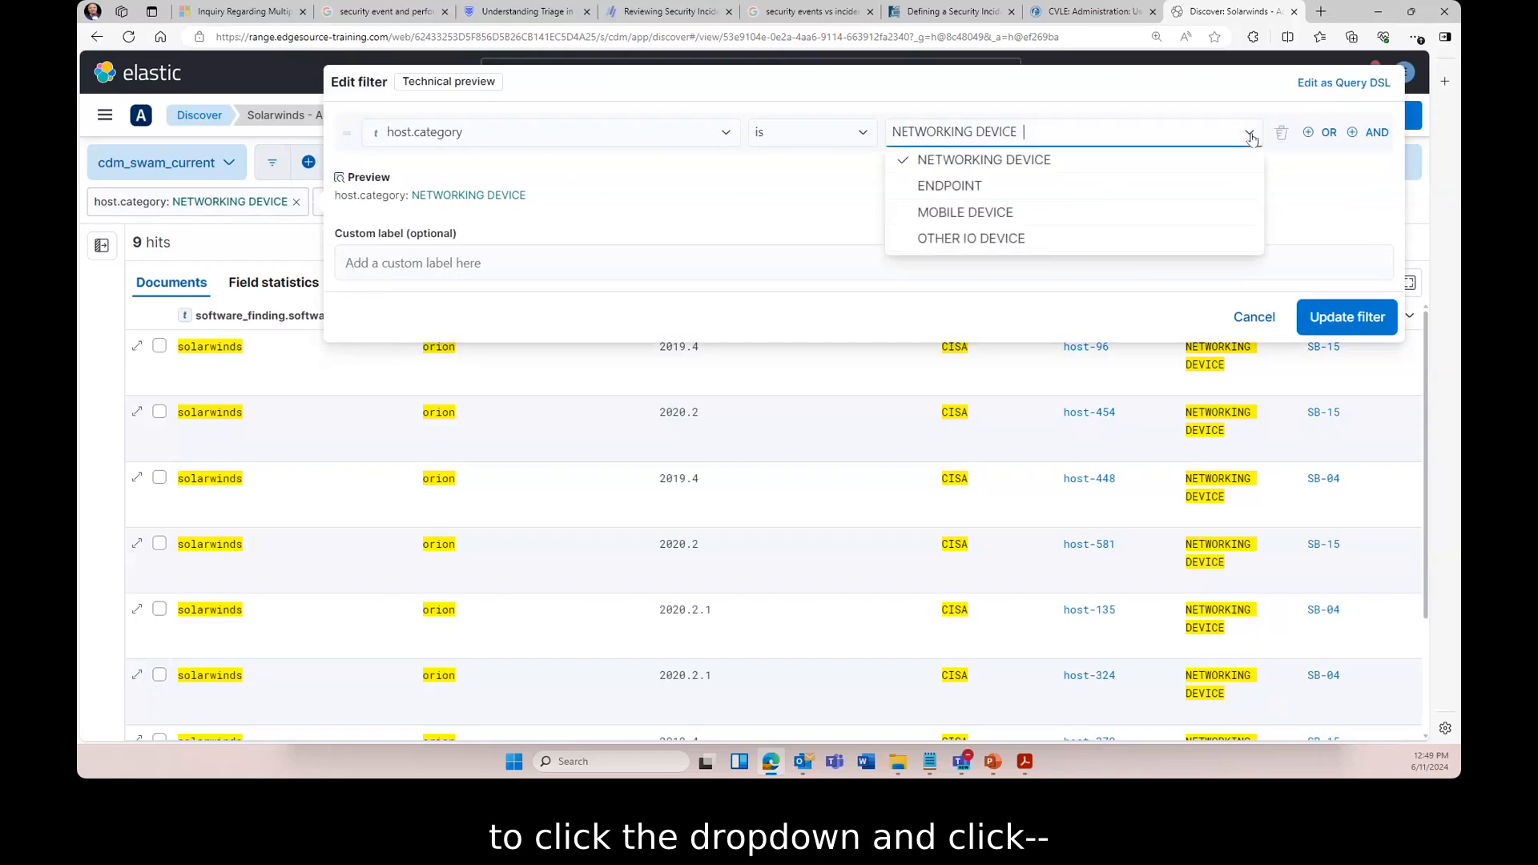
left_click(990, 241)
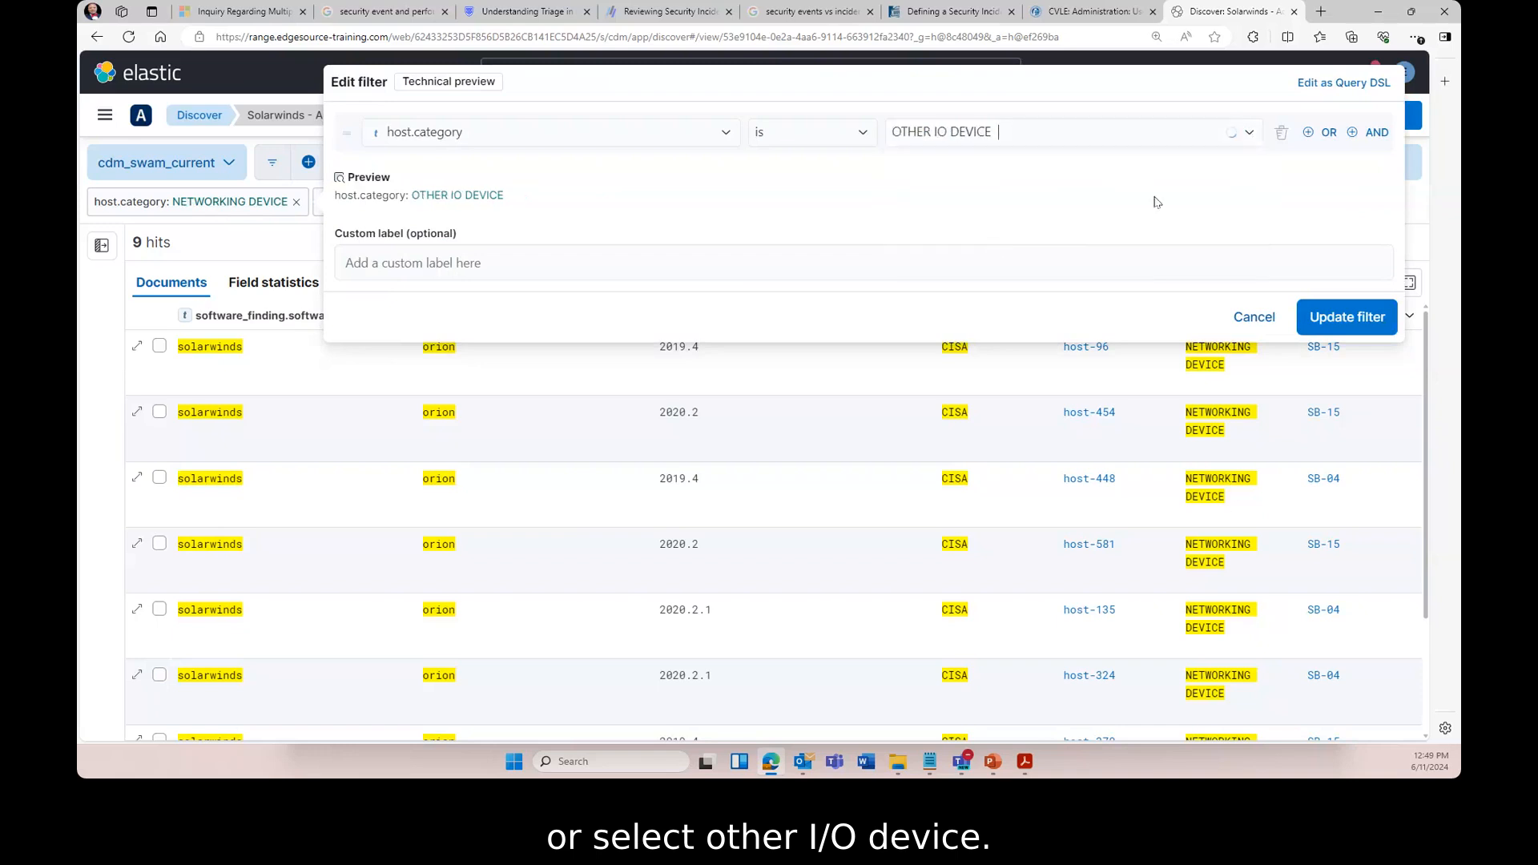
left_click(1349, 319)
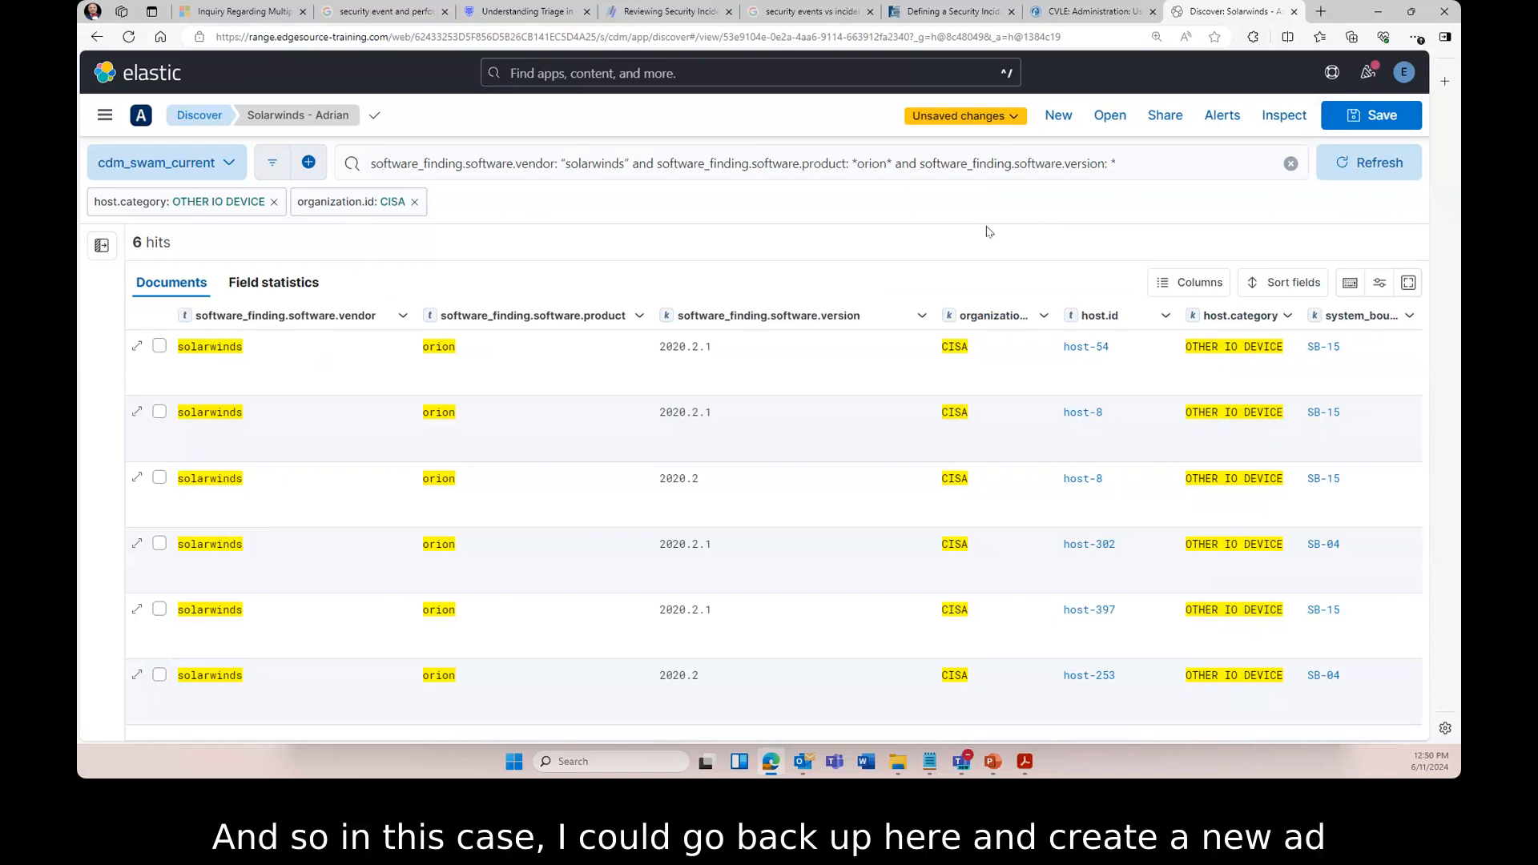
- Filter for system_boundary.id SB-04 from a table cell, leaving 2 Orion hits
left_click(308, 162)
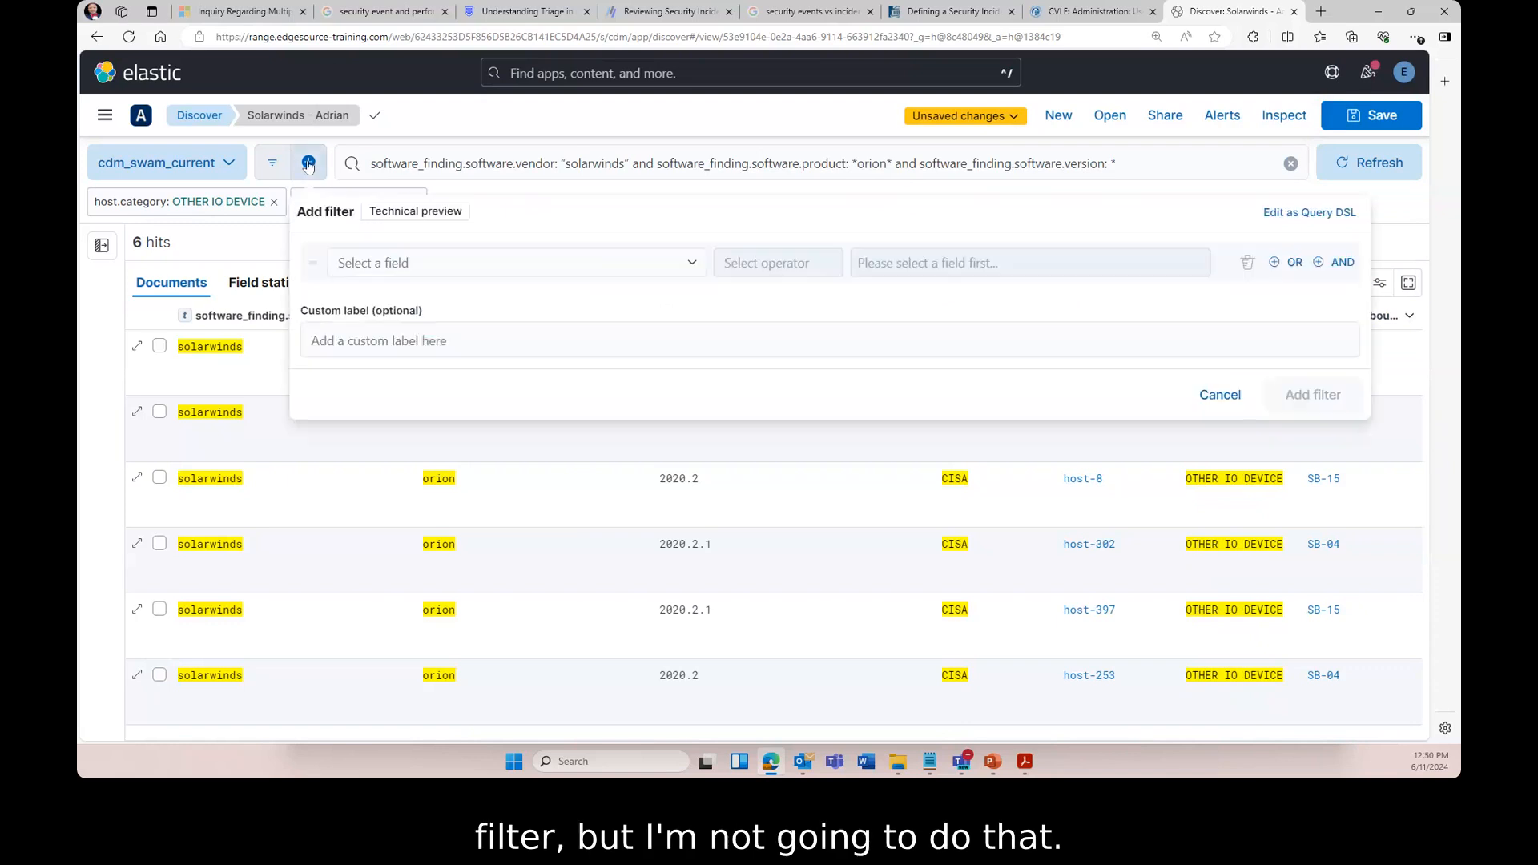
left_click(1222, 403)
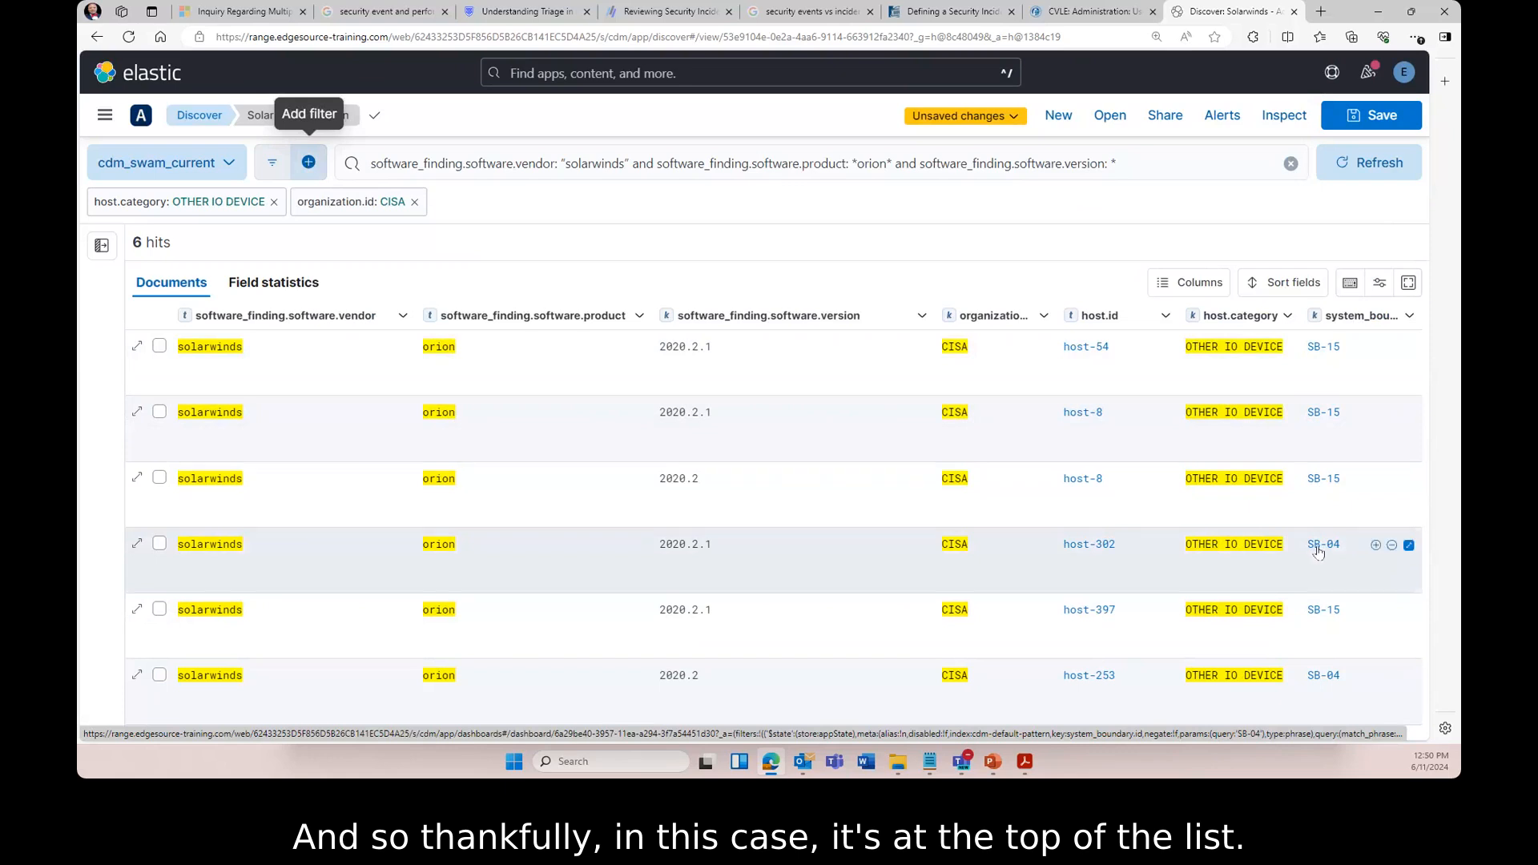
left_click(1376, 545)
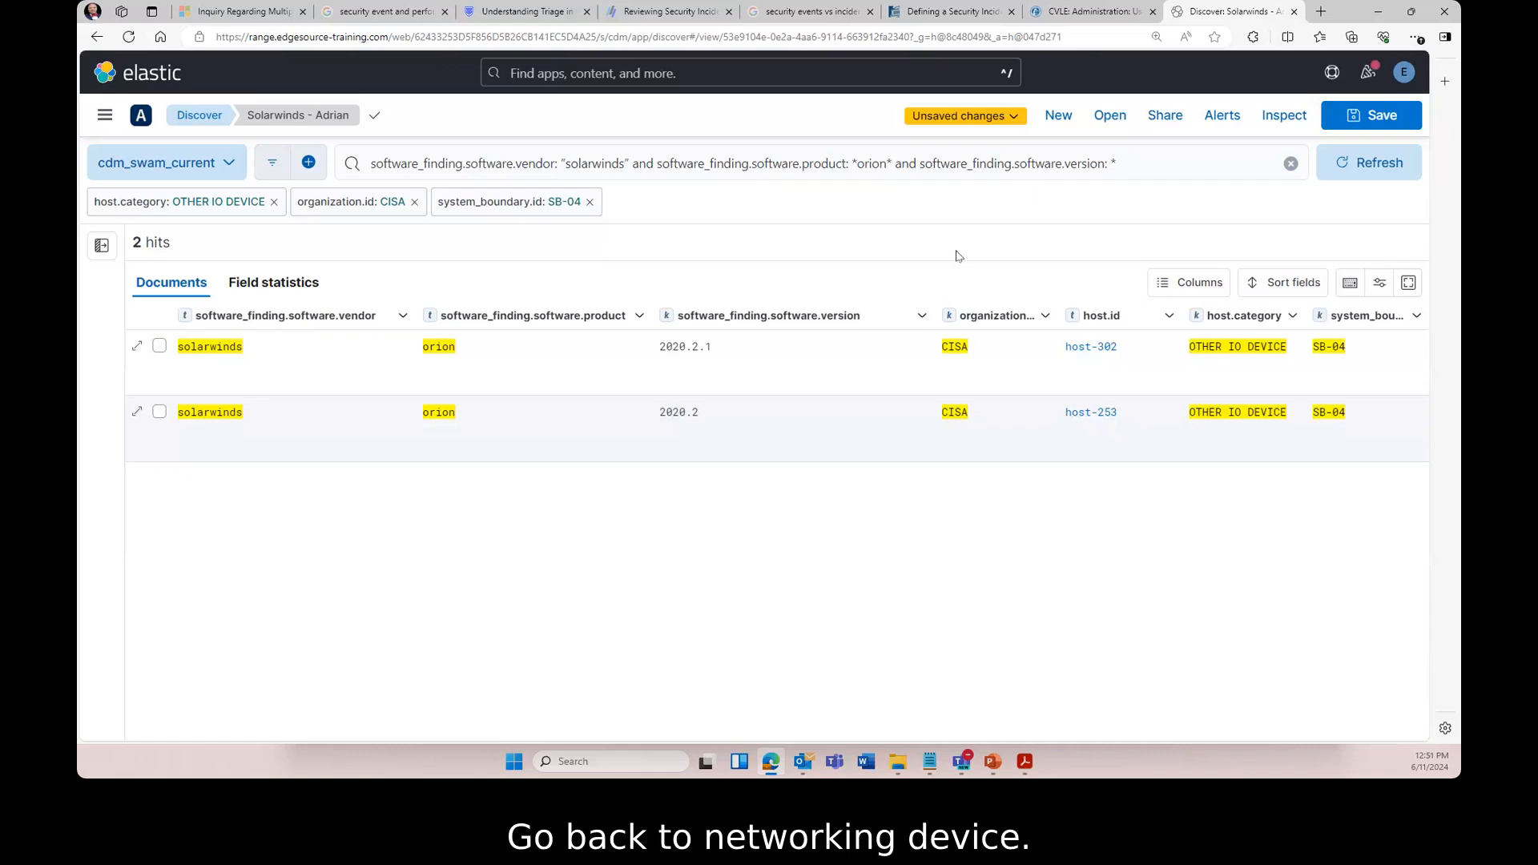
- Edit the host.category filter to NETWORKING DEVICE and remove the system_boundary.id SB-04 filter
left_click(184, 206)
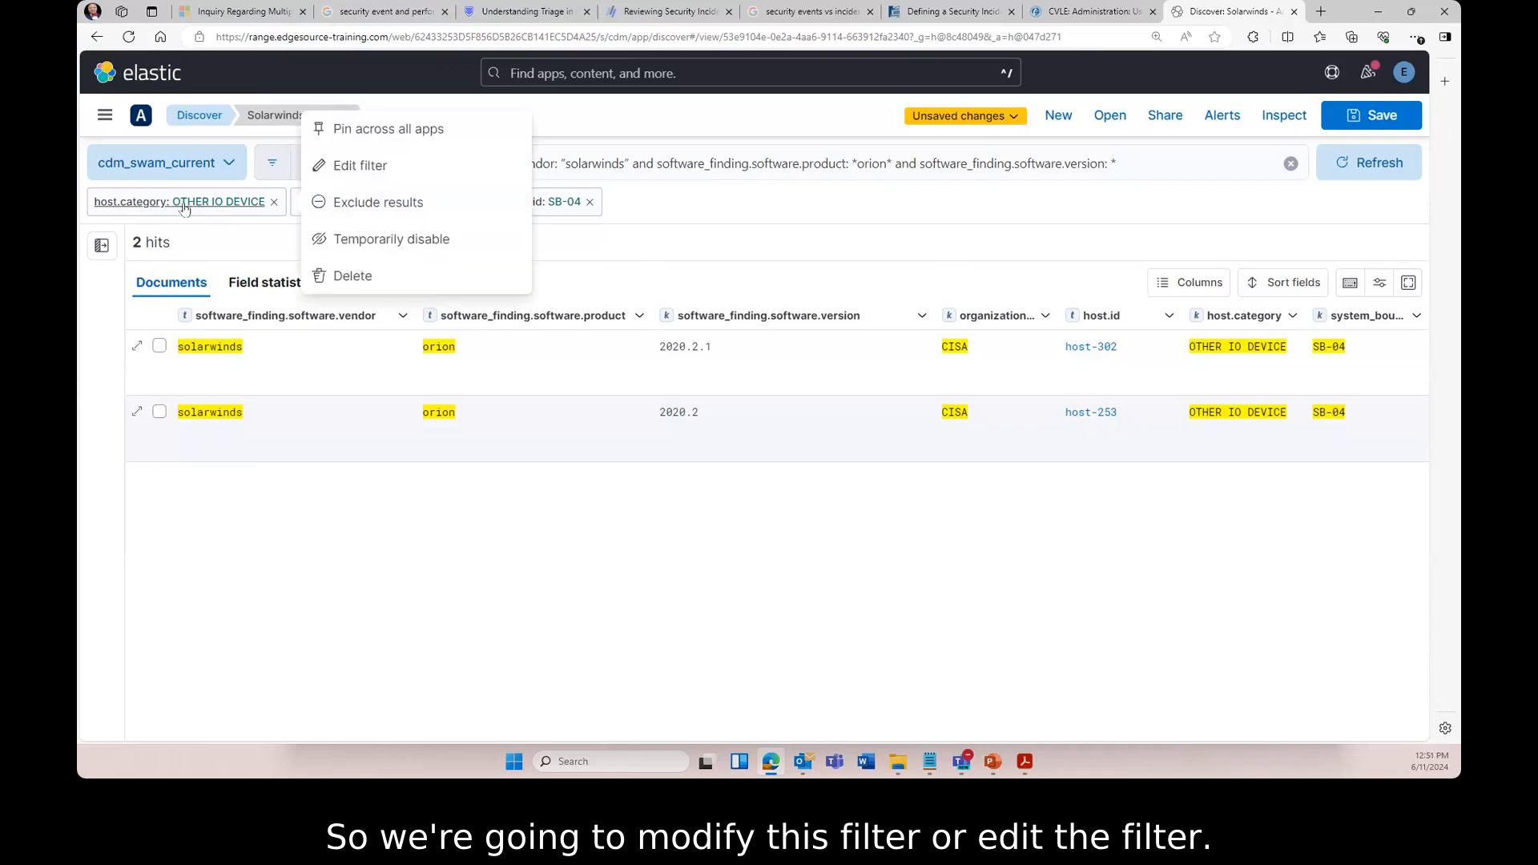
left_click(350, 167)
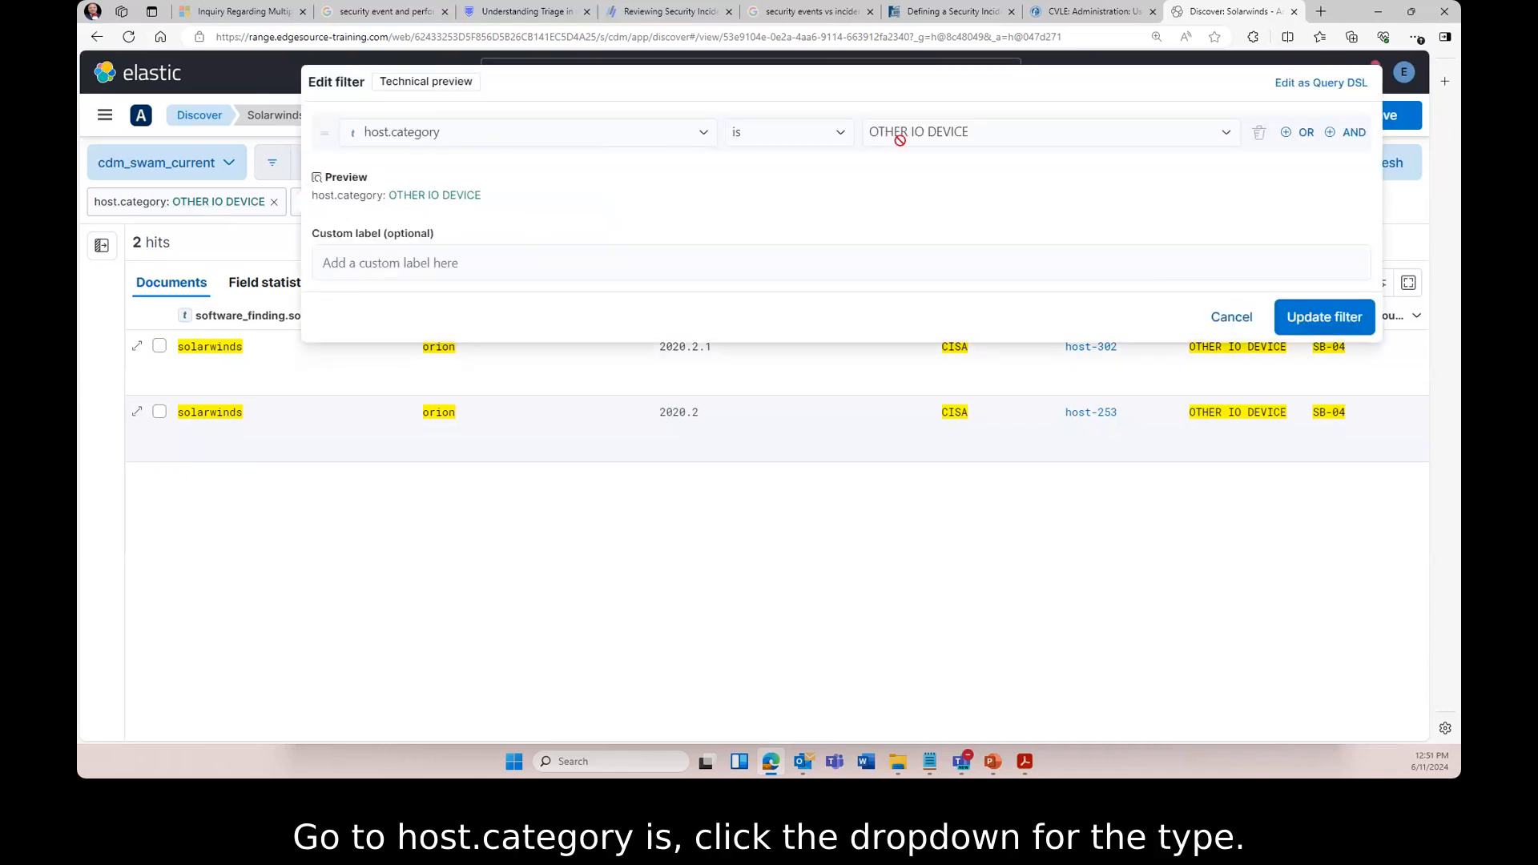
left_click(1228, 136)
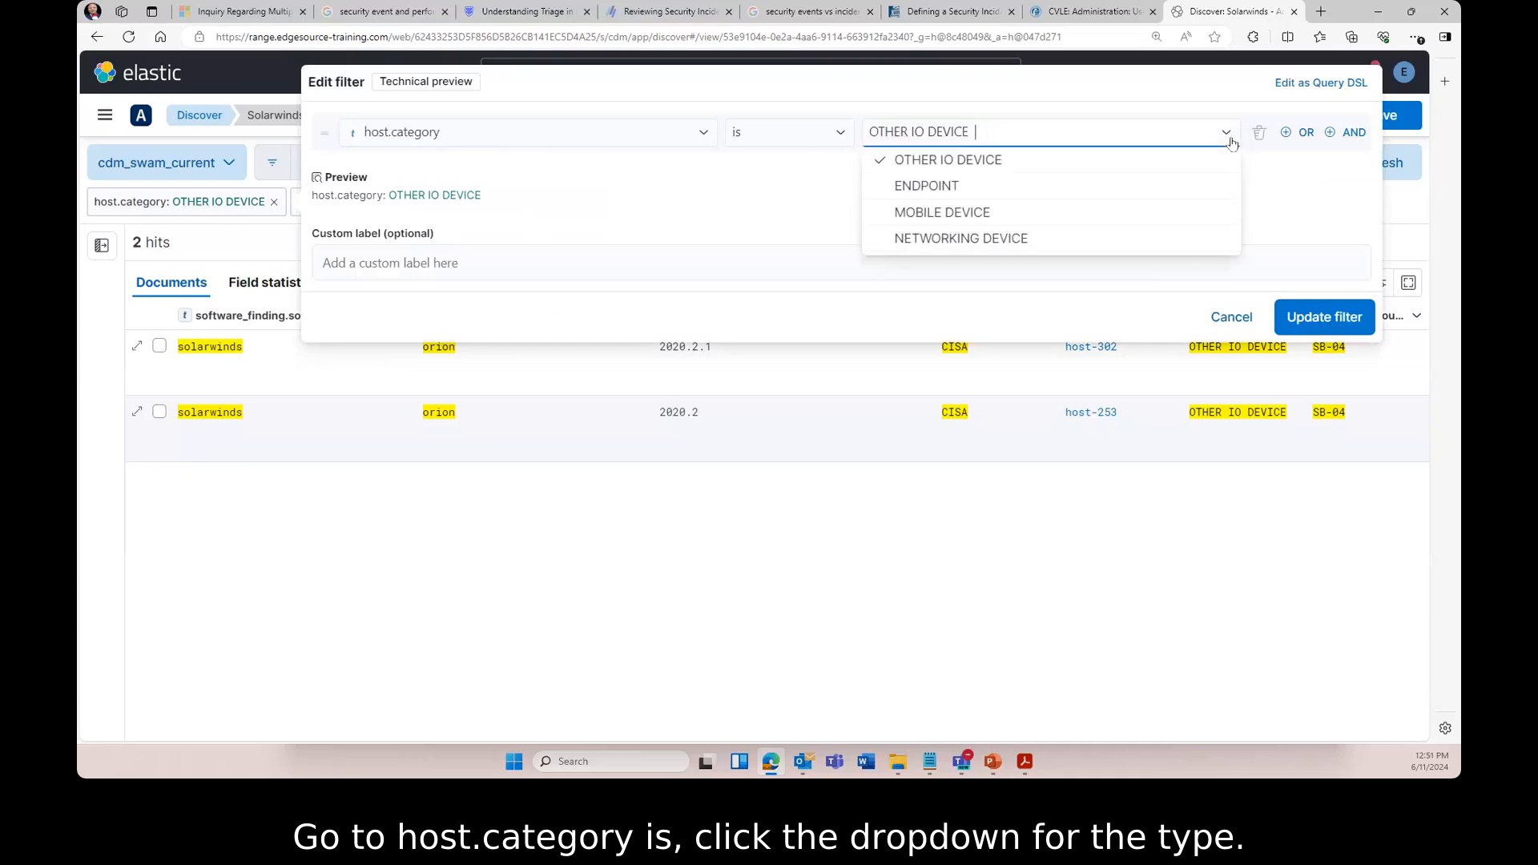
left_click(939, 239)
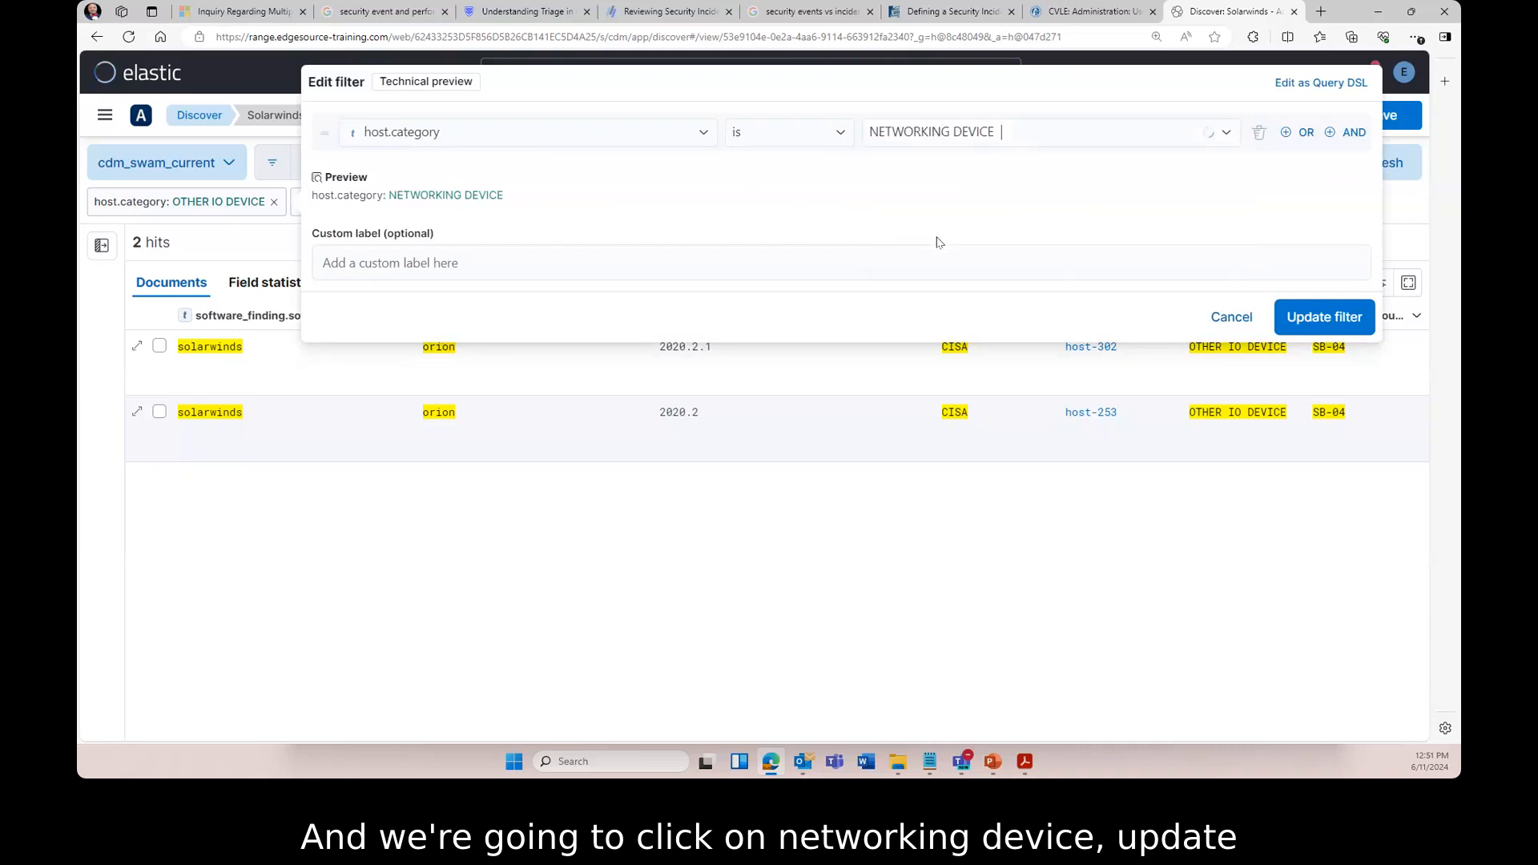
left_click(1321, 318)
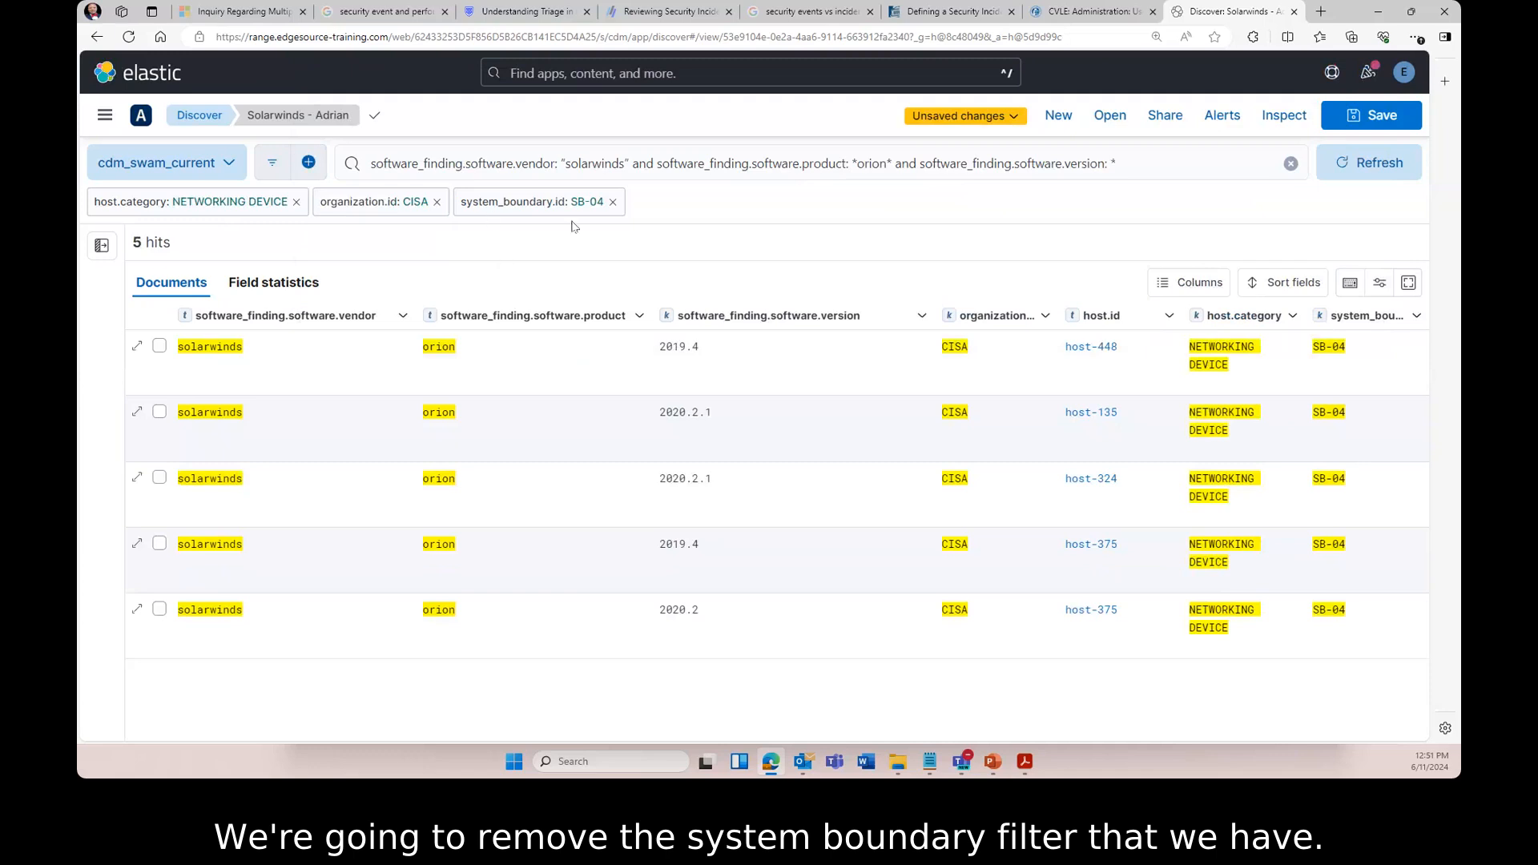
left_click(613, 202)
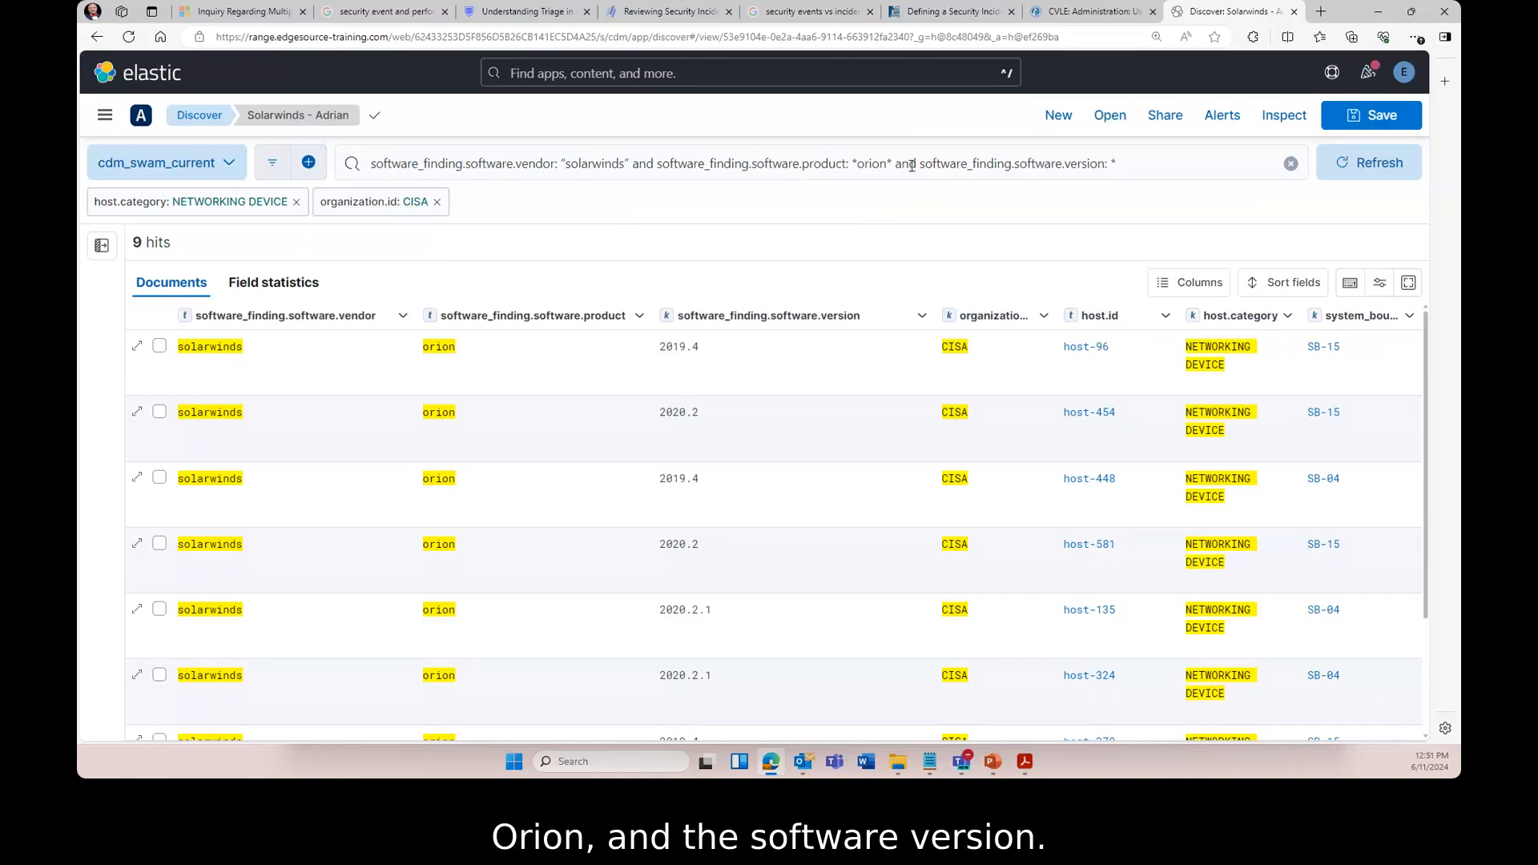
- Change the KQL software_finding.software.version value to 2020.2* and rerun the query
left_click(1113, 163)
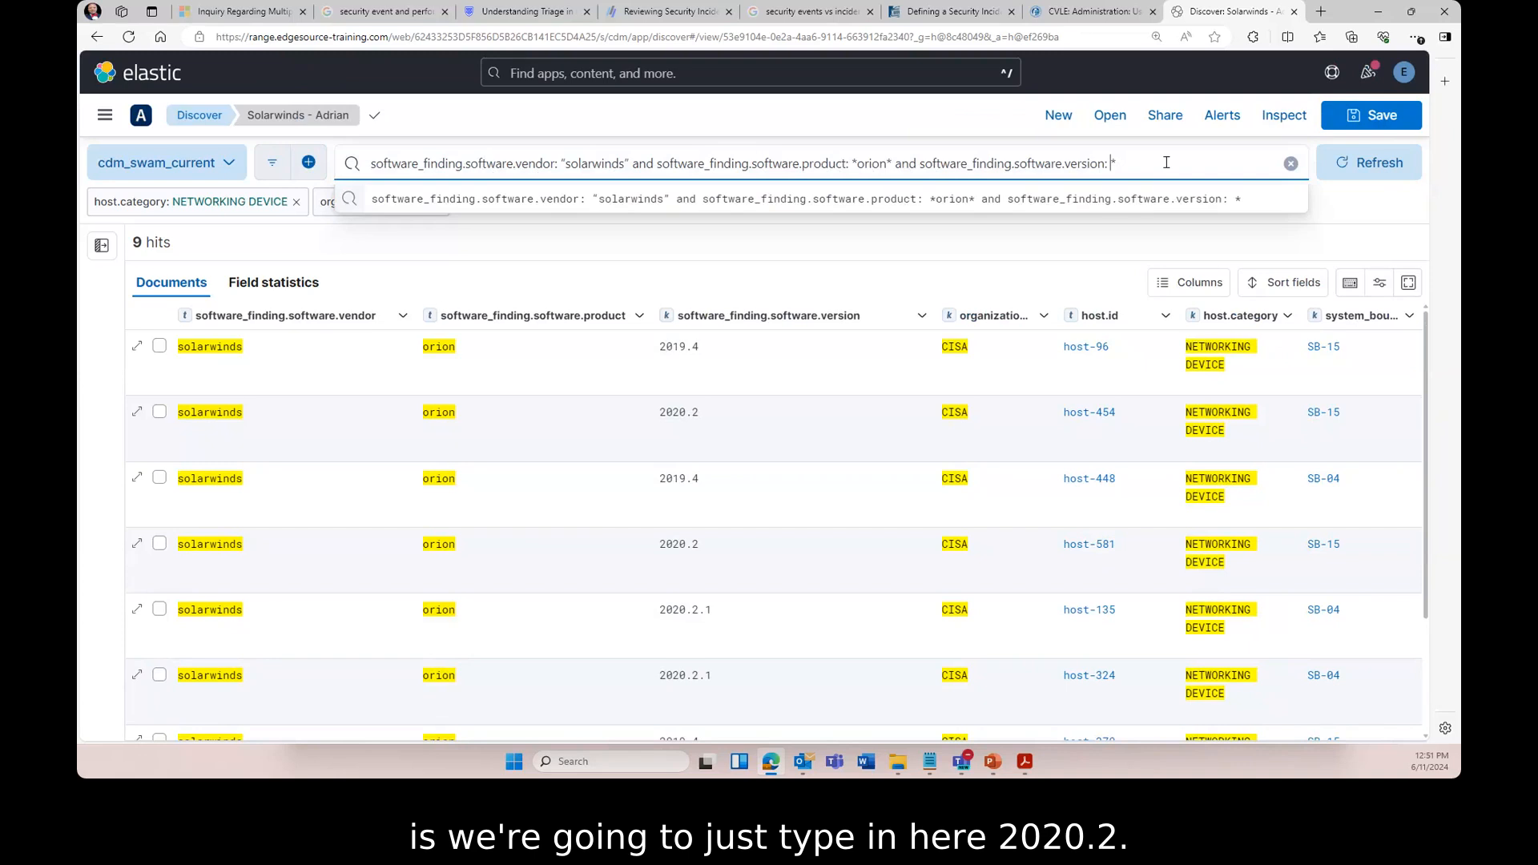
type("2020*")
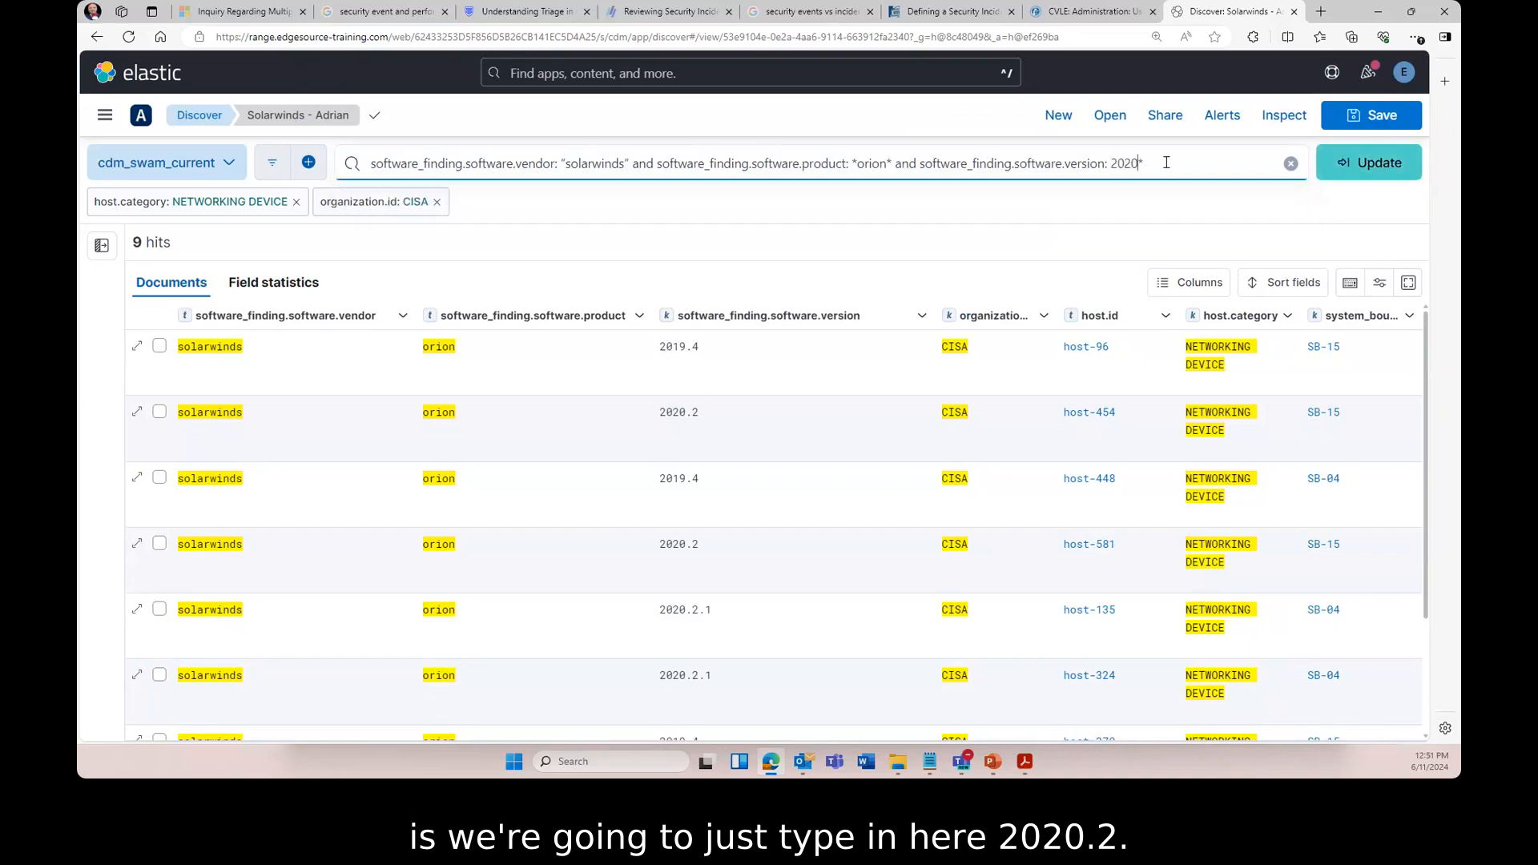
type(".2")
key("BackSpace")
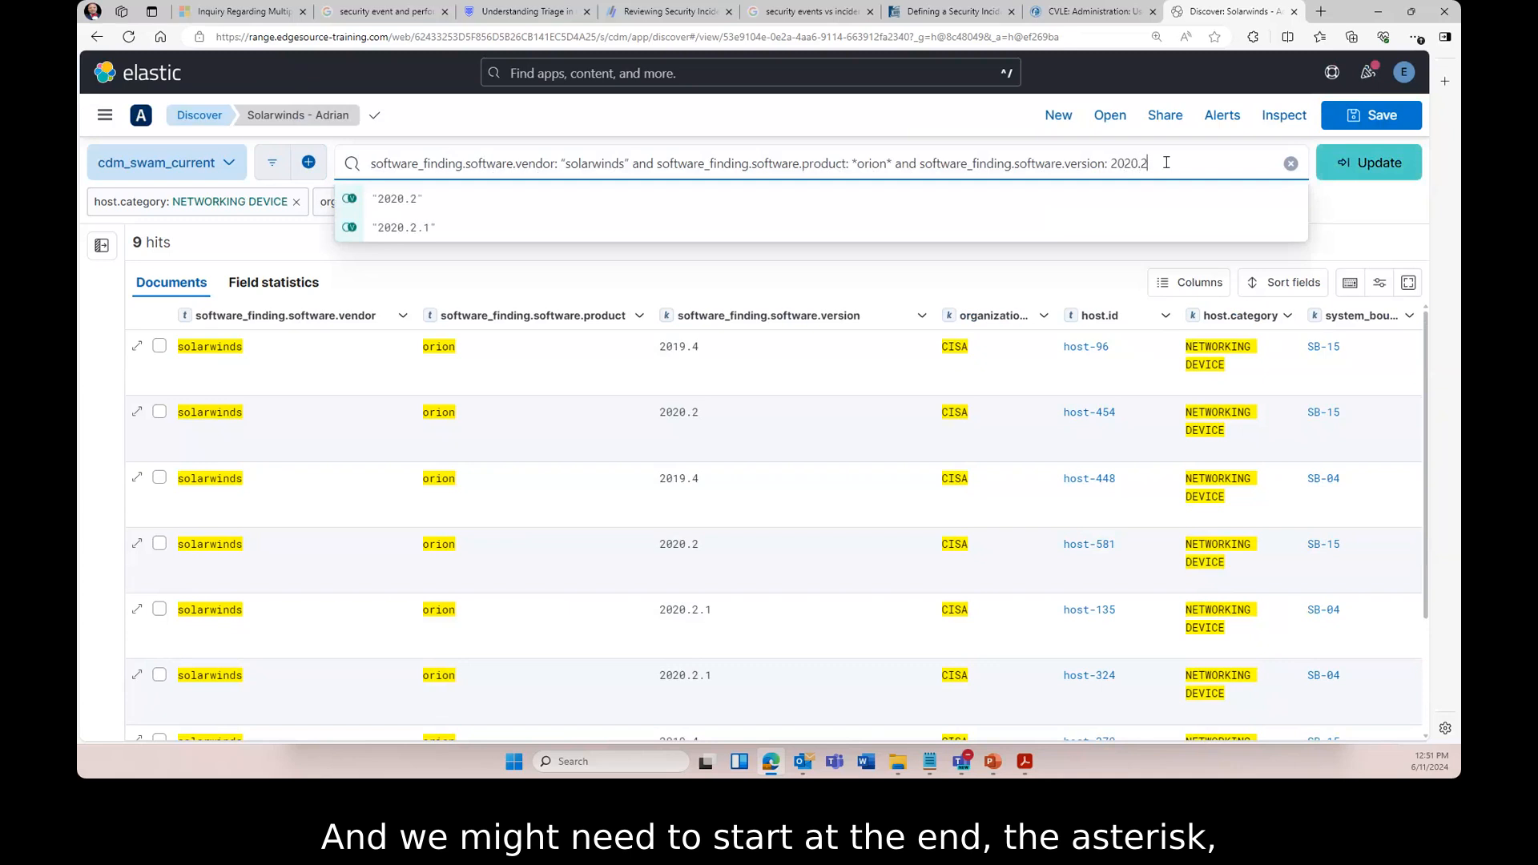
type("*")
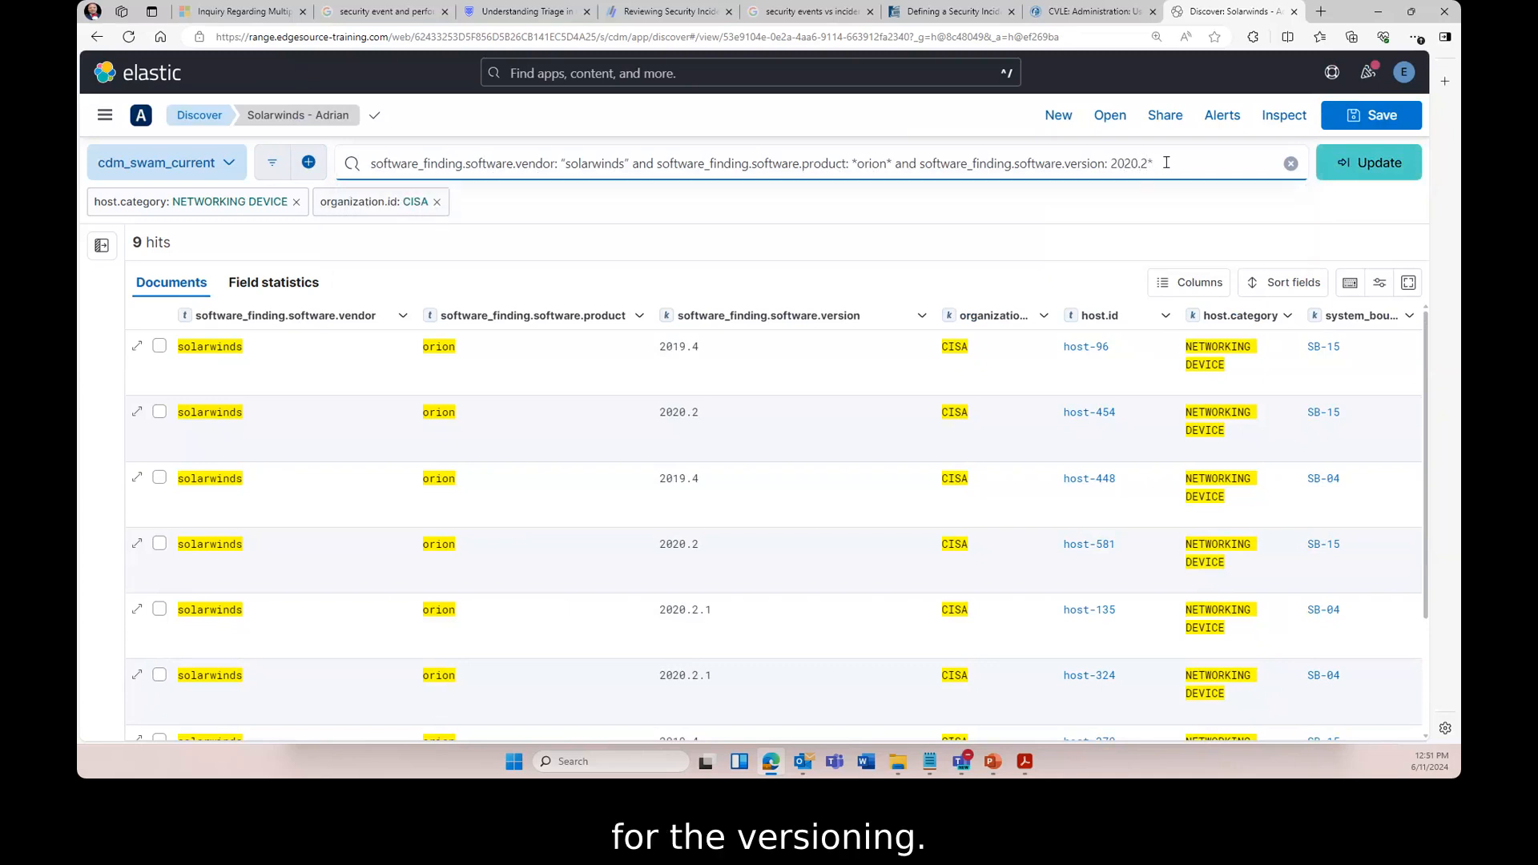
left_click(1365, 164)
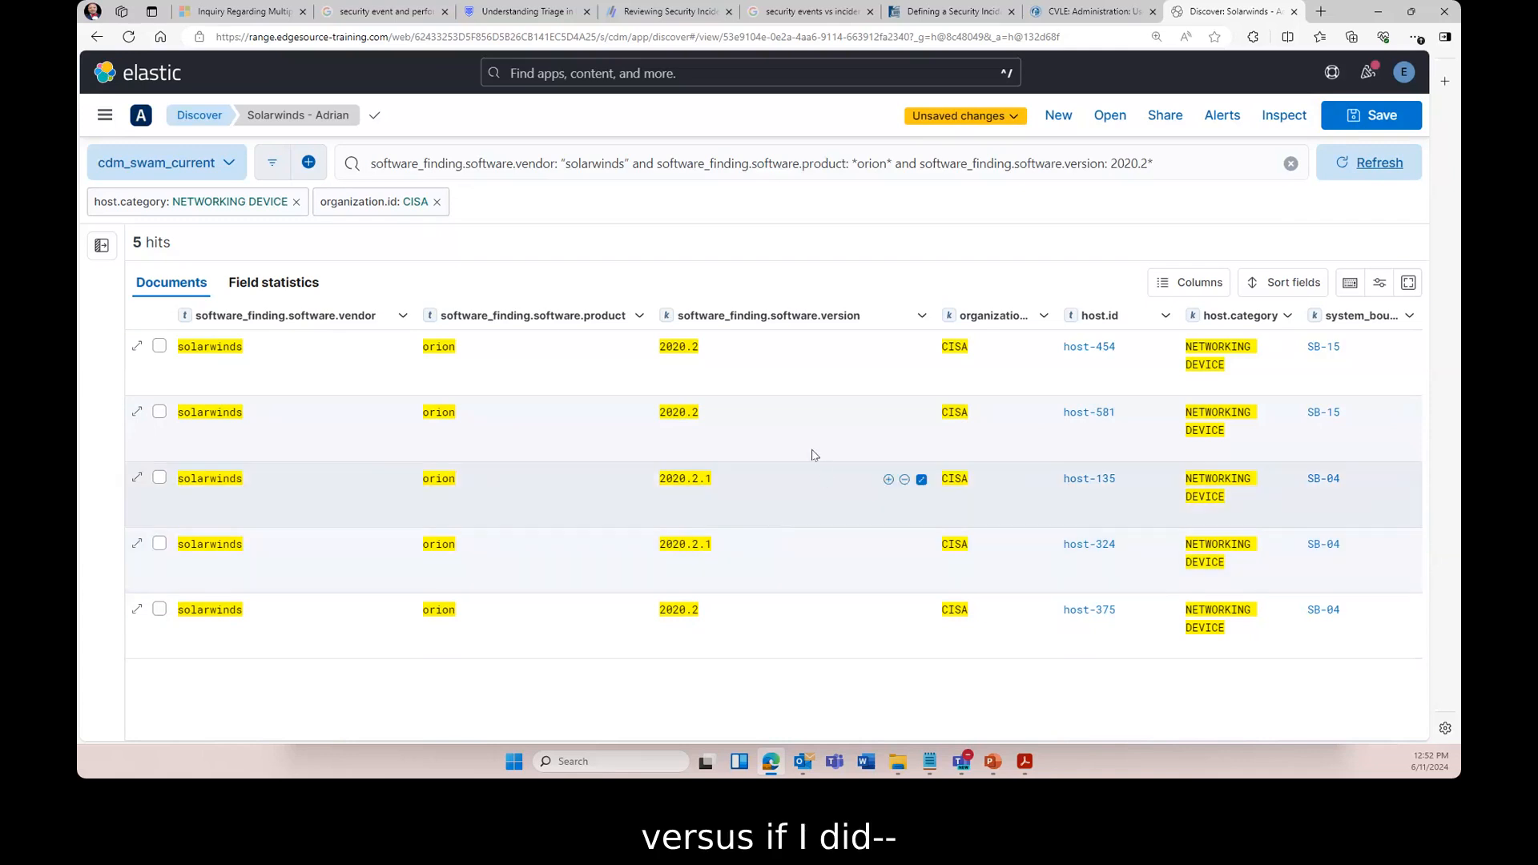
left_click(1175, 164)
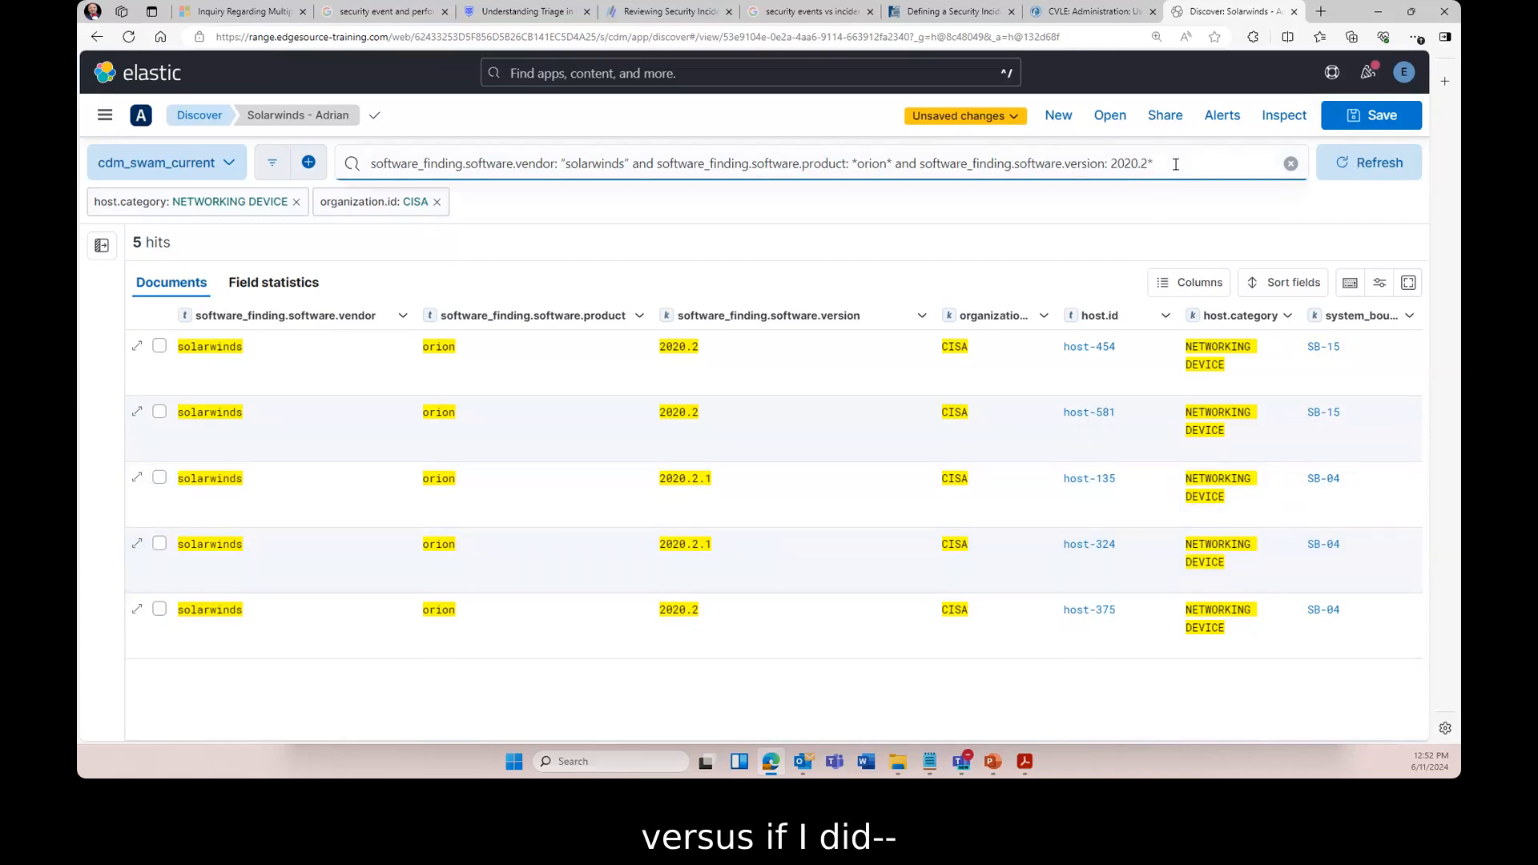
key("BackSpace")
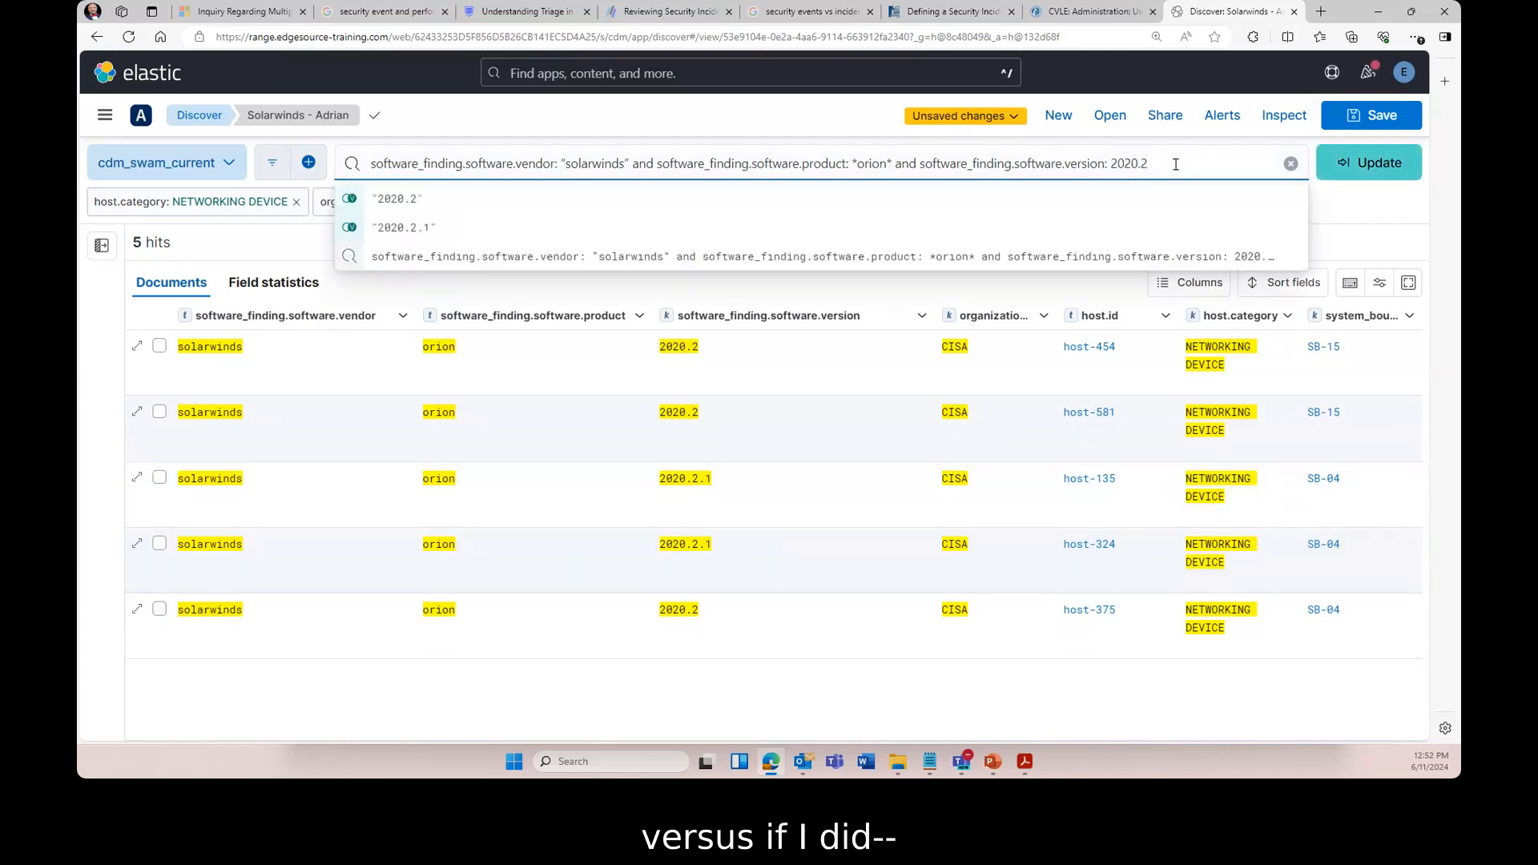
left_click(1362, 164)
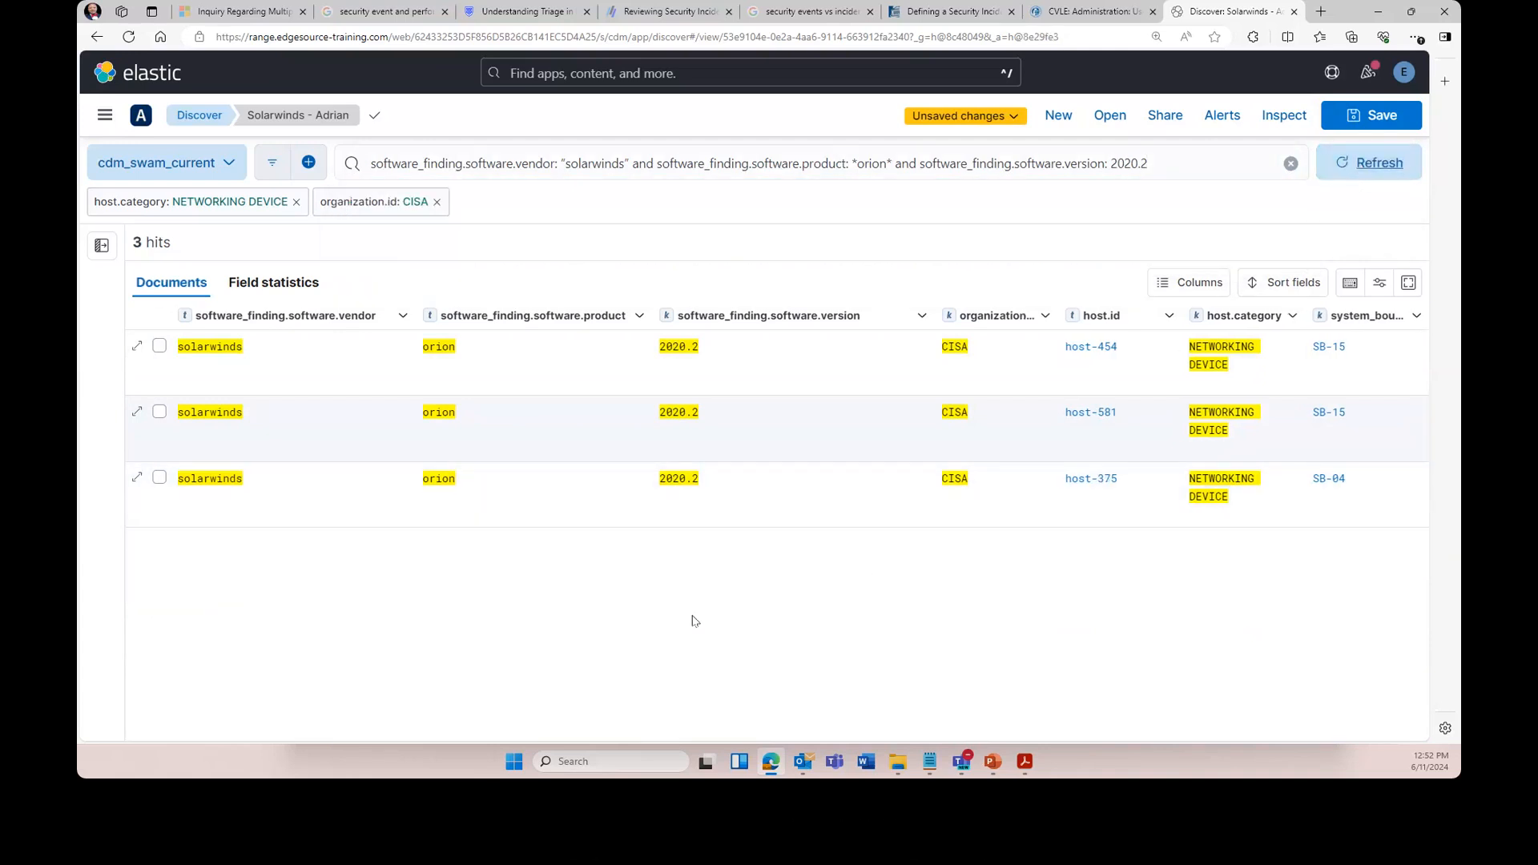
left_click(1166, 159)
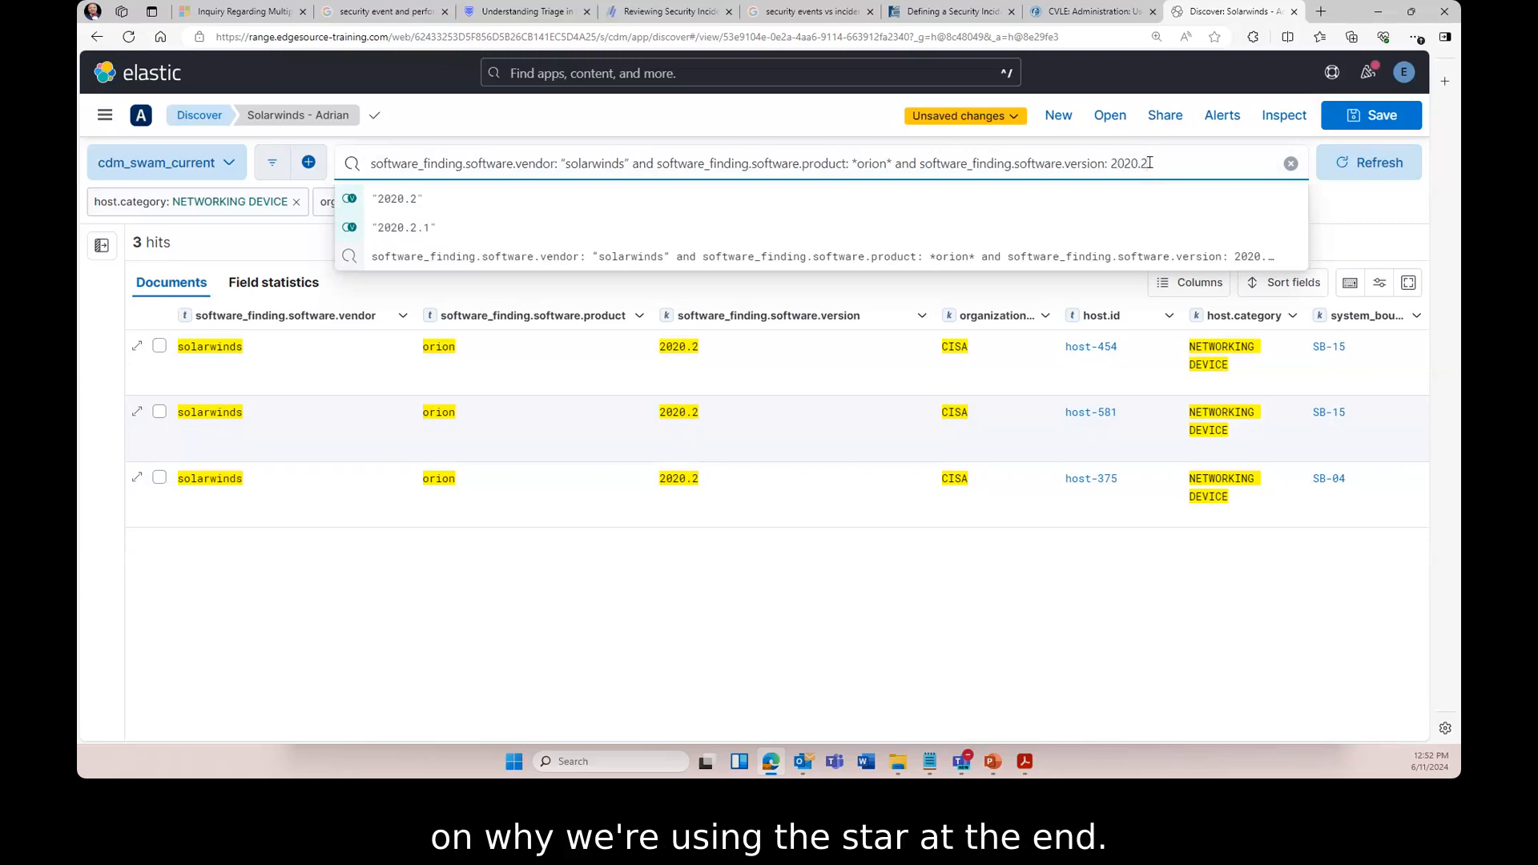
type("*")
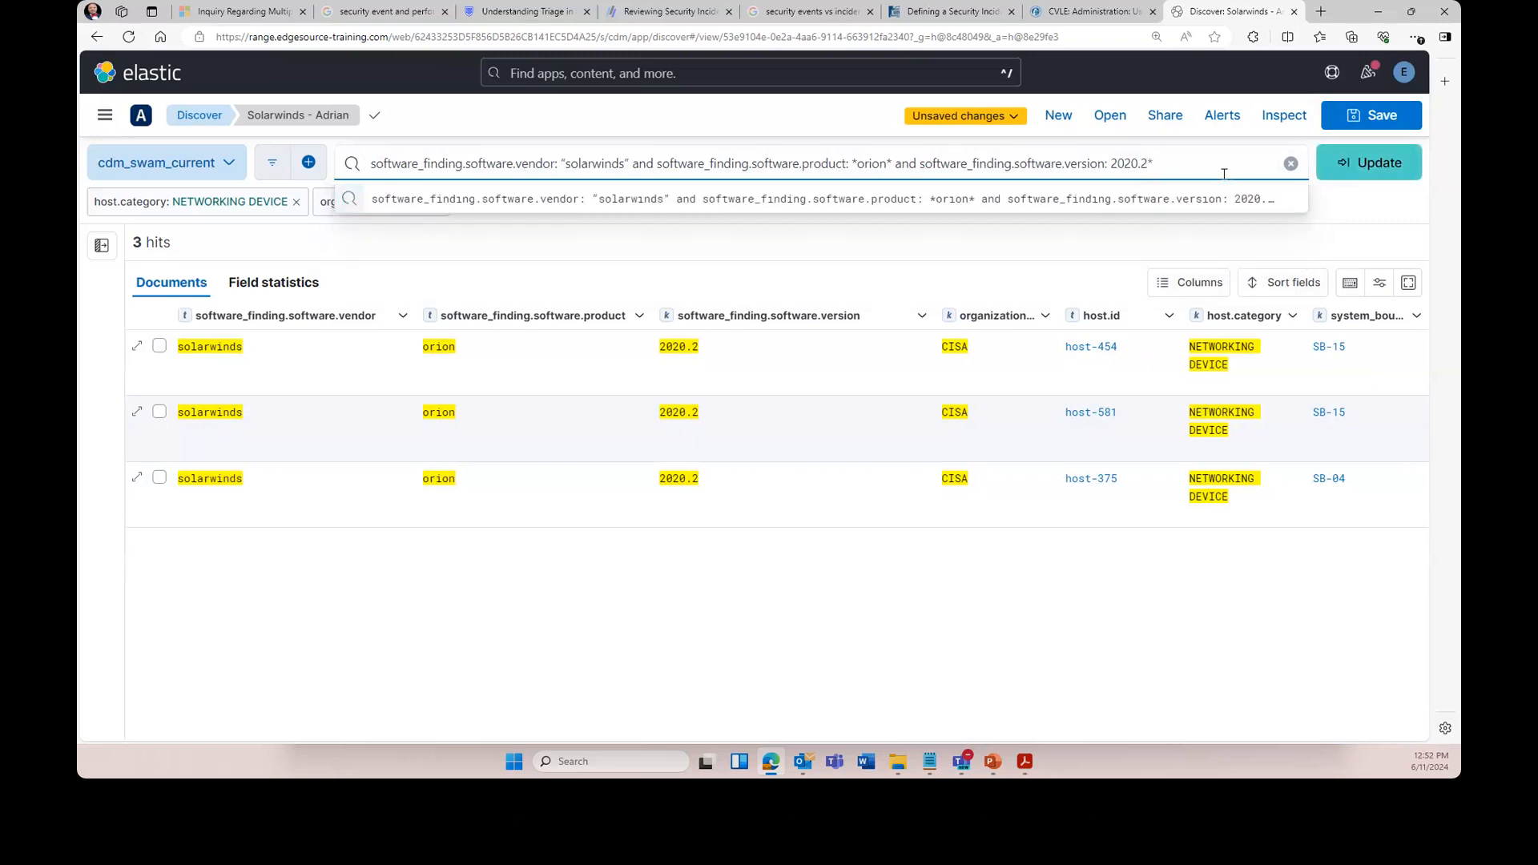
left_click(1369, 163)
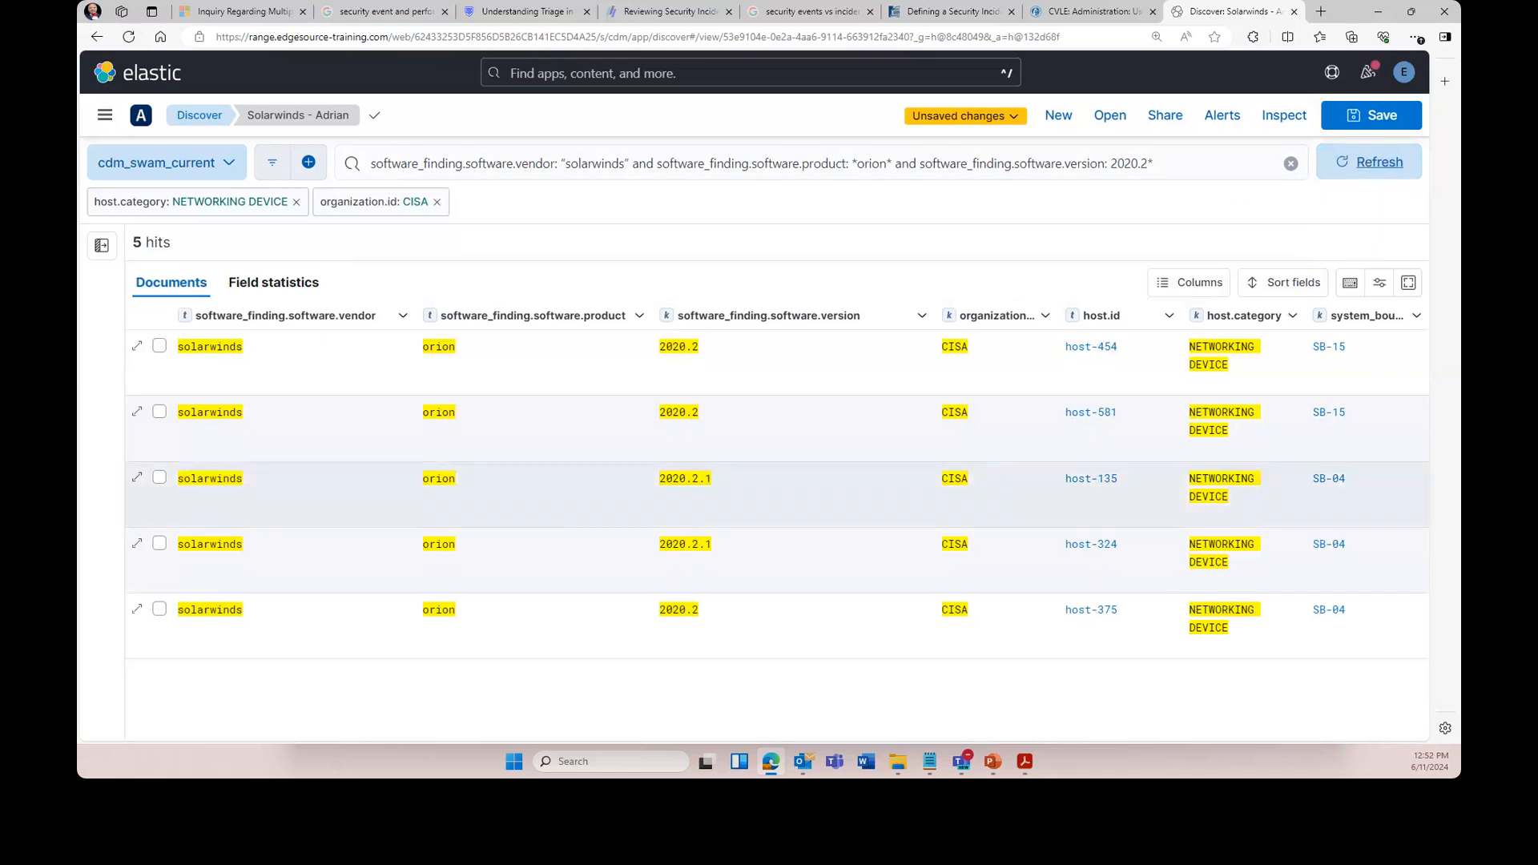